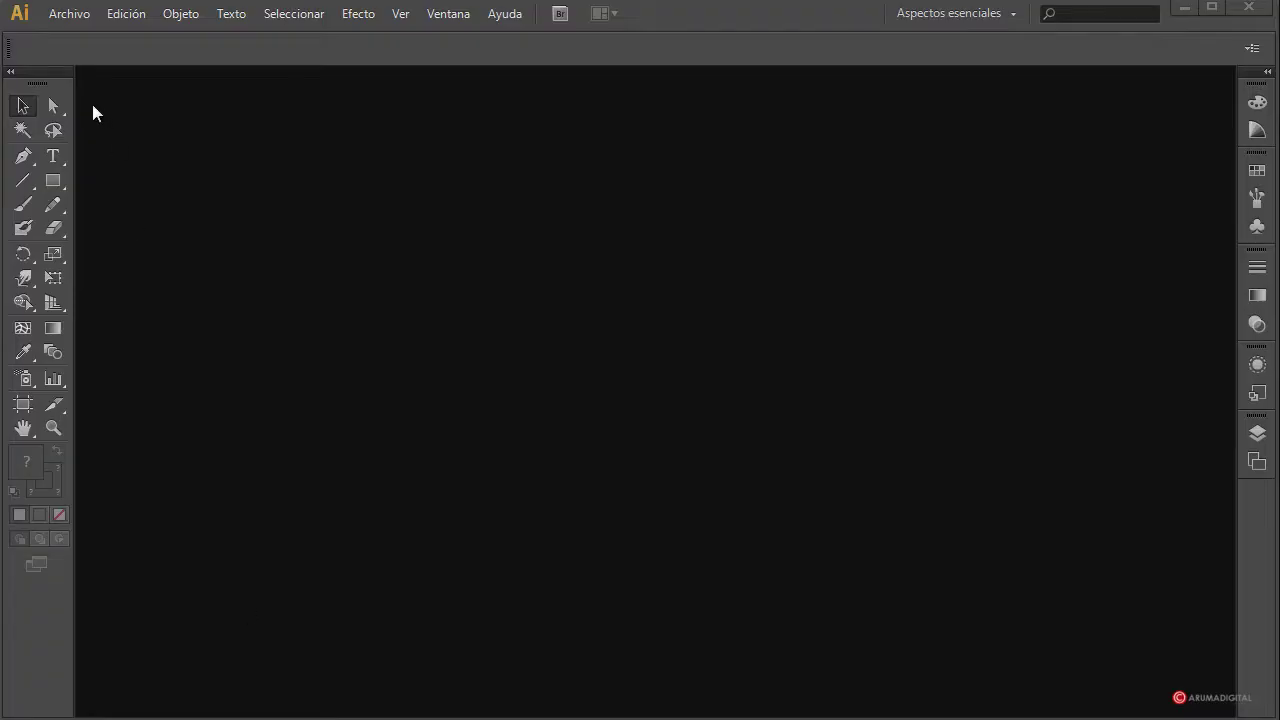
Create a new 1000 × 1000 px document with one artboard
click(69, 13)
click(68, 38)
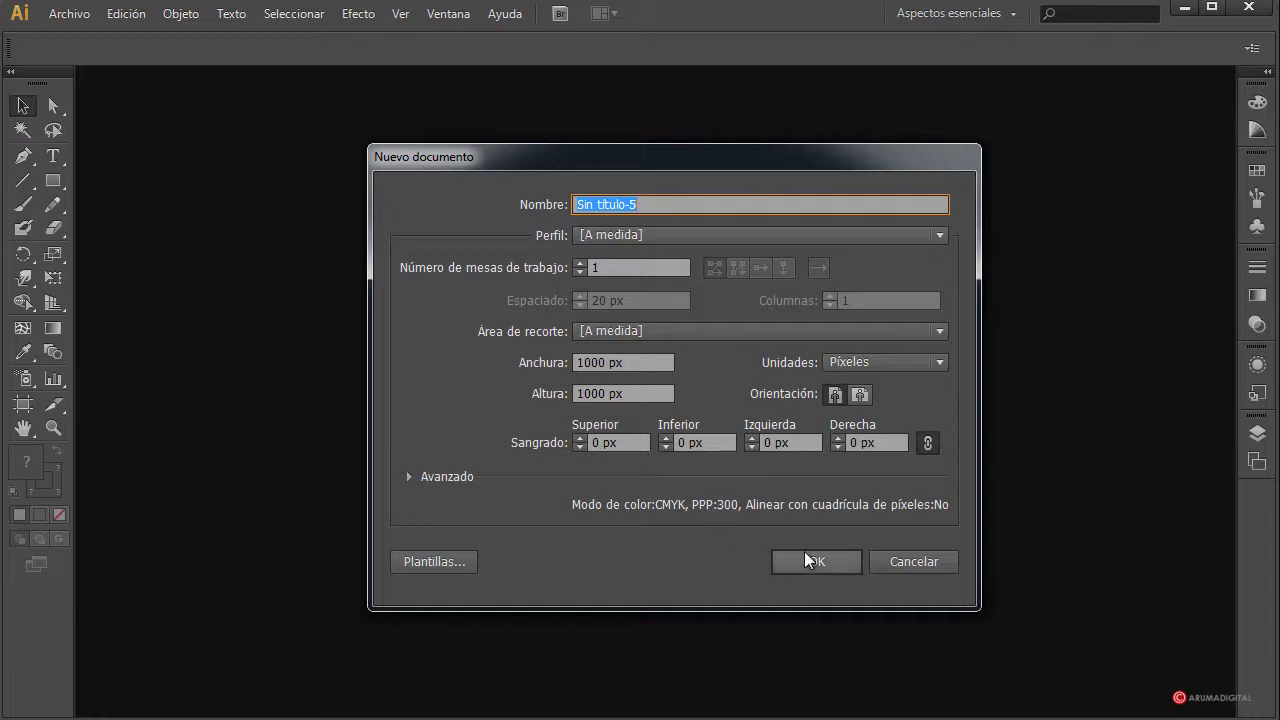
click(848, 559)
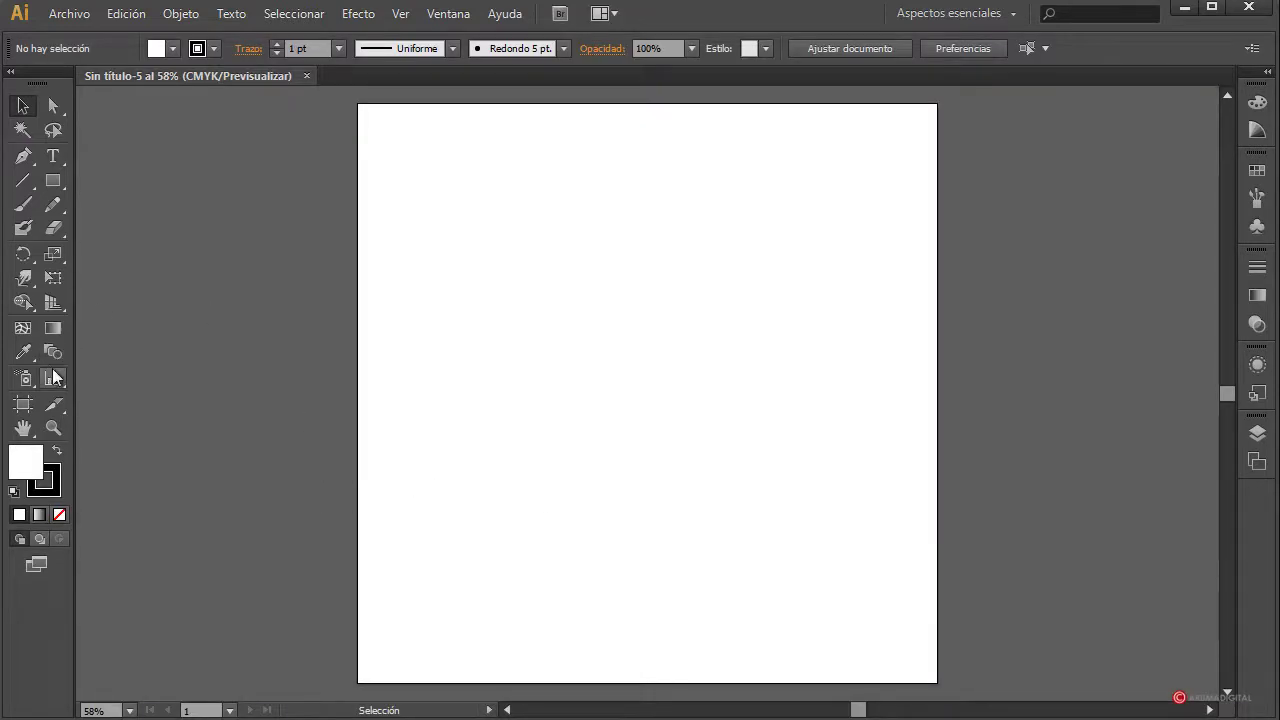
Draw a wide, low rectangle left of the artboard's centre and shift its upper two anchor points right to form a parallelogram
click(56, 188)
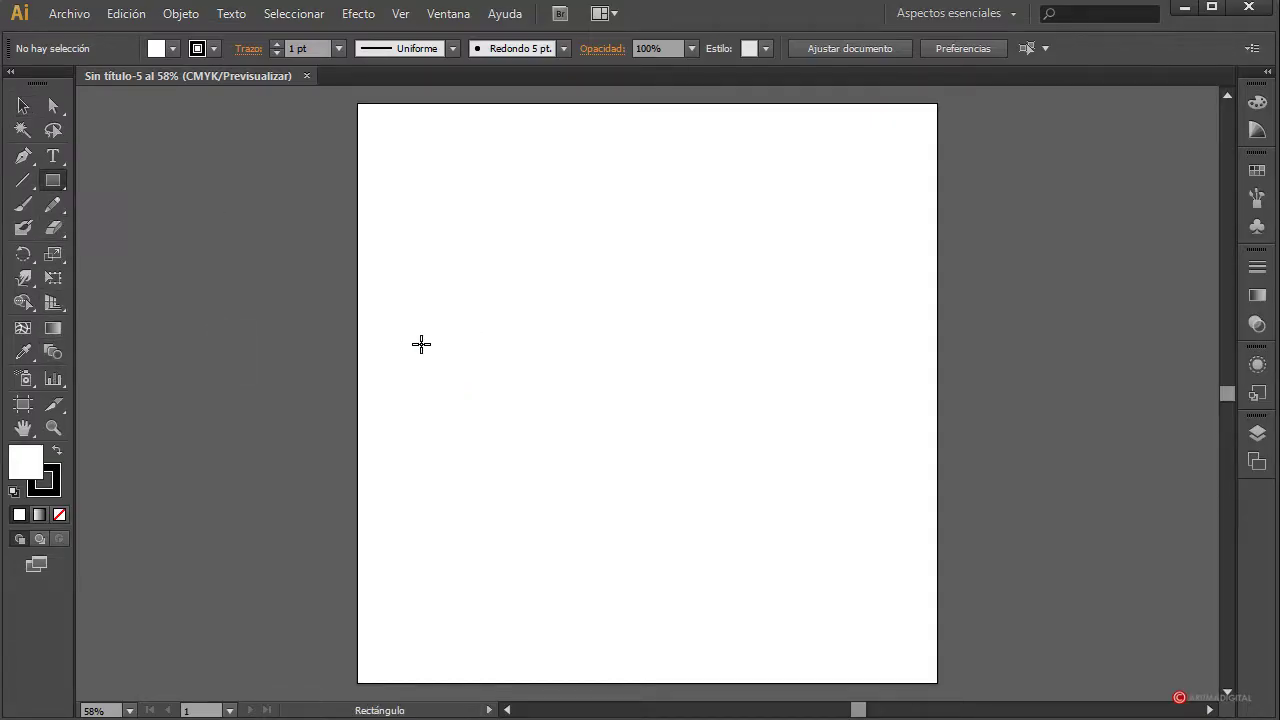
drag(421, 344, 590, 387)
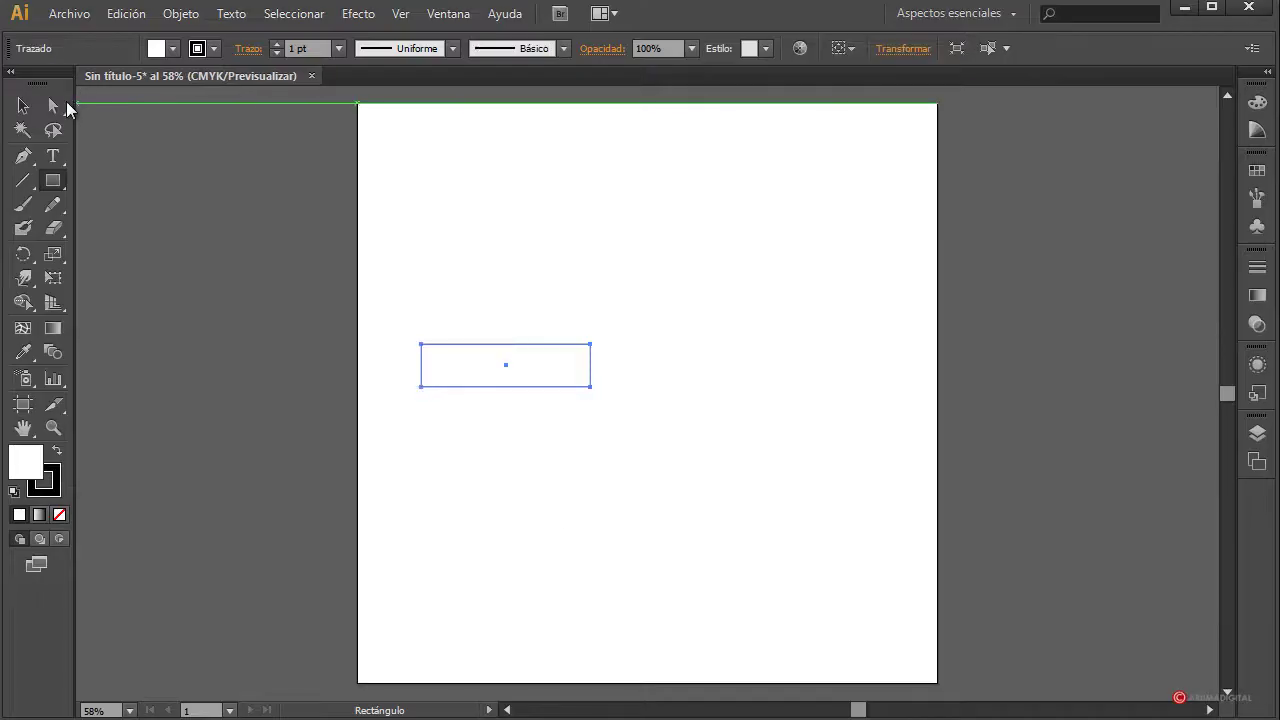
click(53, 105)
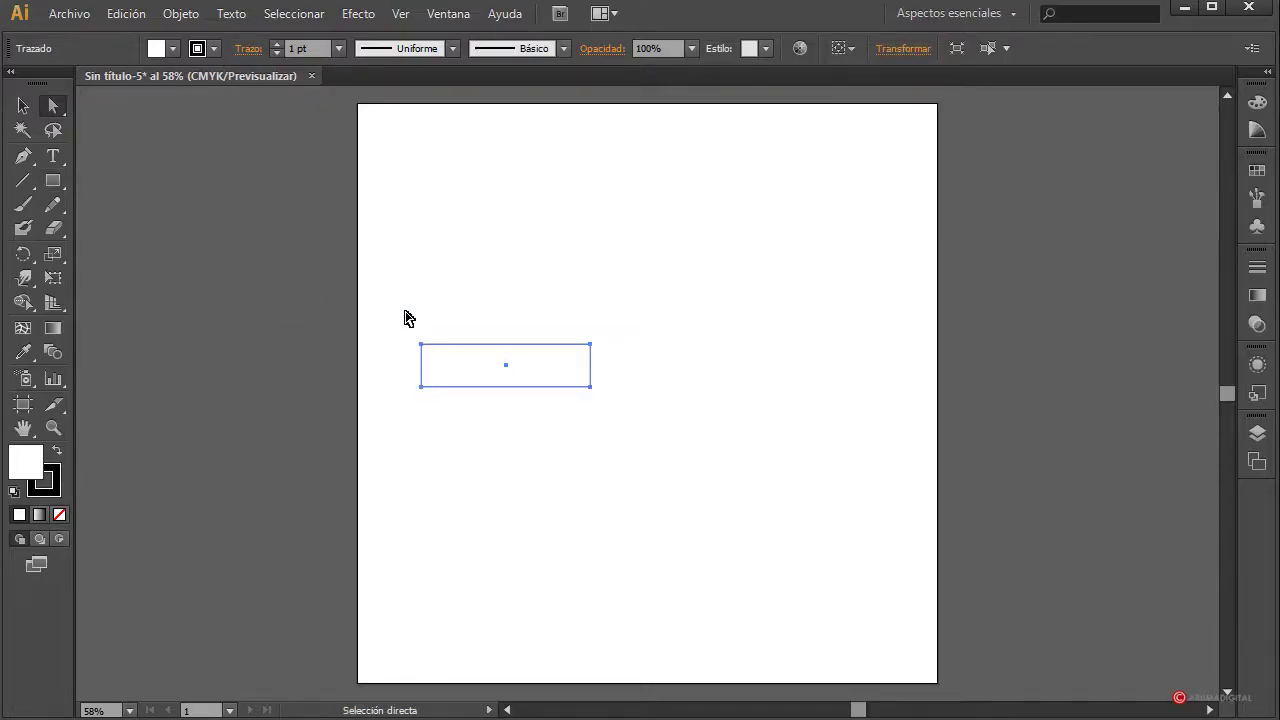
drag(402, 312, 676, 350)
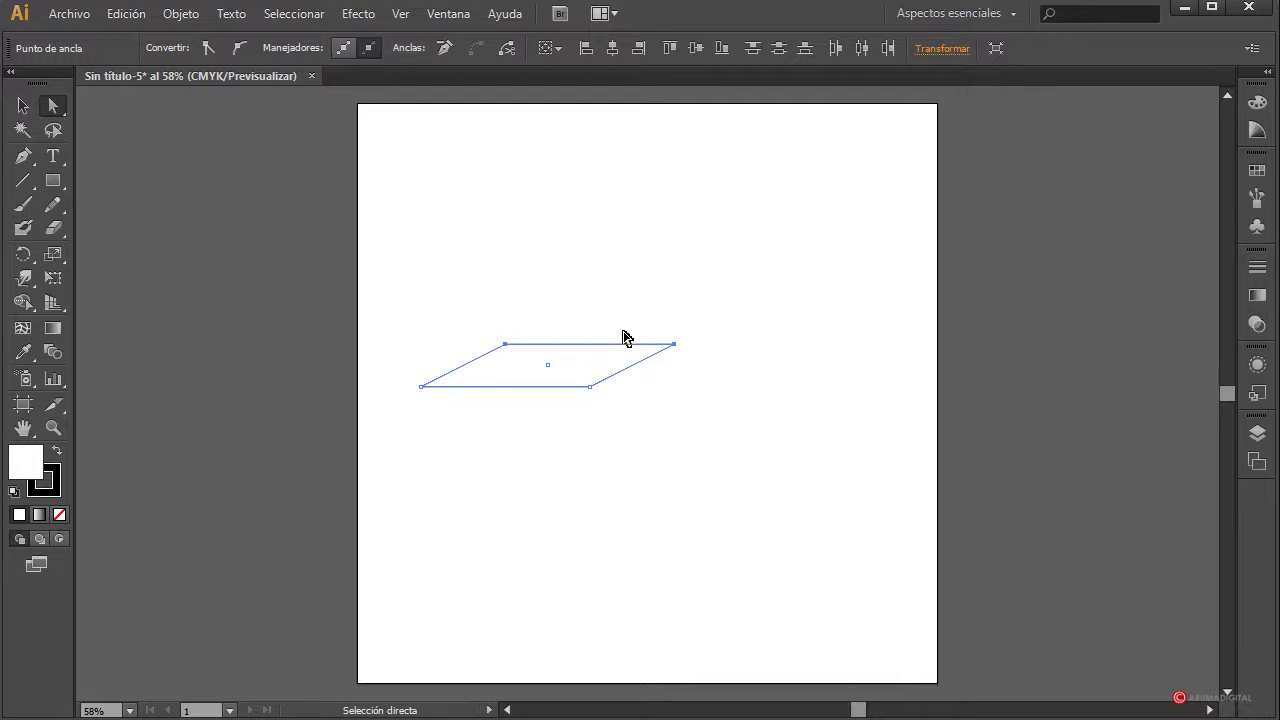
Nudge the parallelogram's upper edge down and slightly right to flatten the shape into a ground plane in perspective
key(Down)
key(Down)
key(Down)
key(Down)
key(Down)
key(Down)
key(Down)
key(Down)
key(Down)
key(Down)
key(Down)
key(Down)
key(Down)
key(Down)
key(Down)
key(Right)
key(Right)
key(Right)
key(Right)
key(Right)
key(Right)
key(Right)
key(Right)
key(Right)
key(Right)
key(Right)
key(Right)
key(Right)
key(Right)
key(Right)
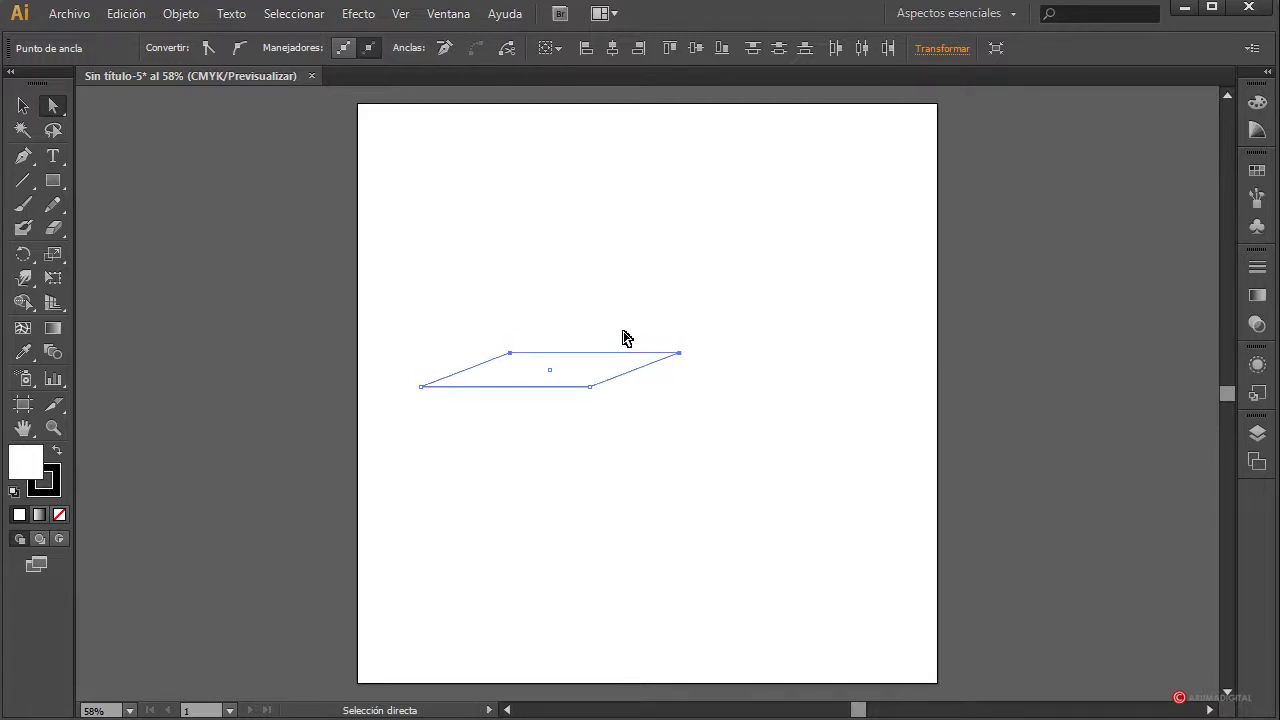
key(Down)
key(Down)
key(Down)
key(Down)
key(Down)
key(Down)
key(Down)
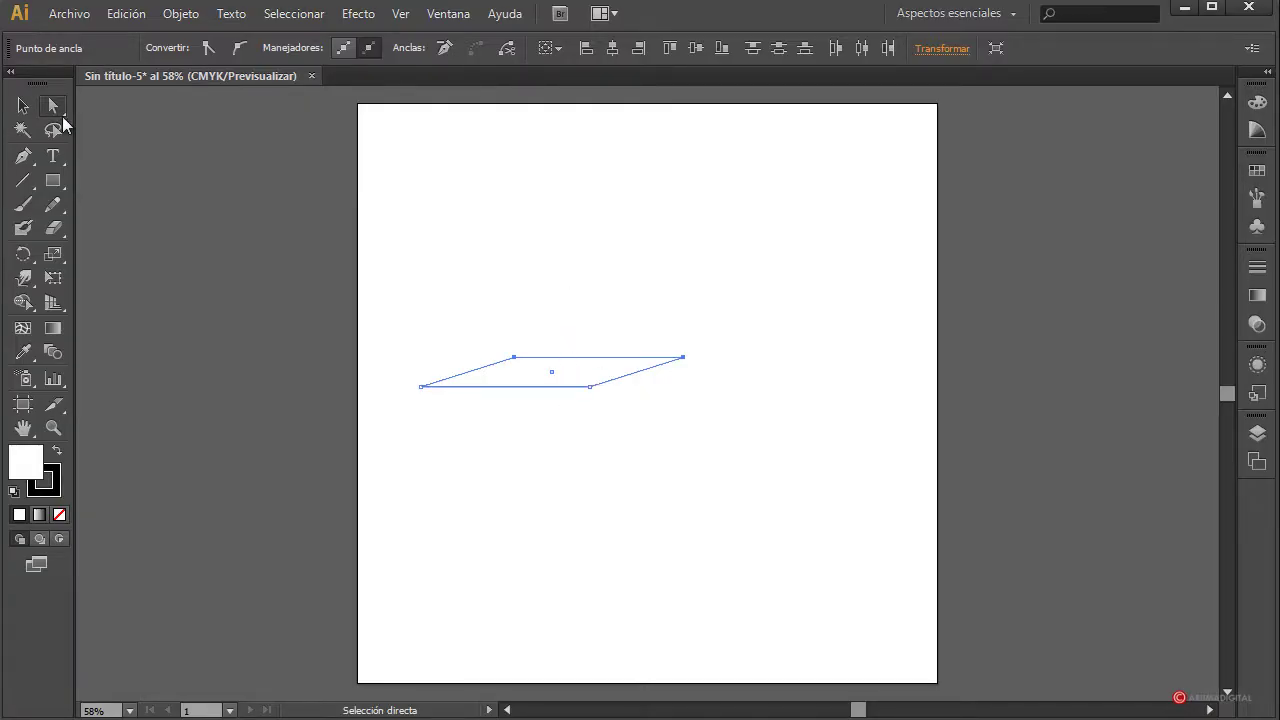
Move the whole parallelogram a little down and left on the artboard, then deselect it
click(23, 105)
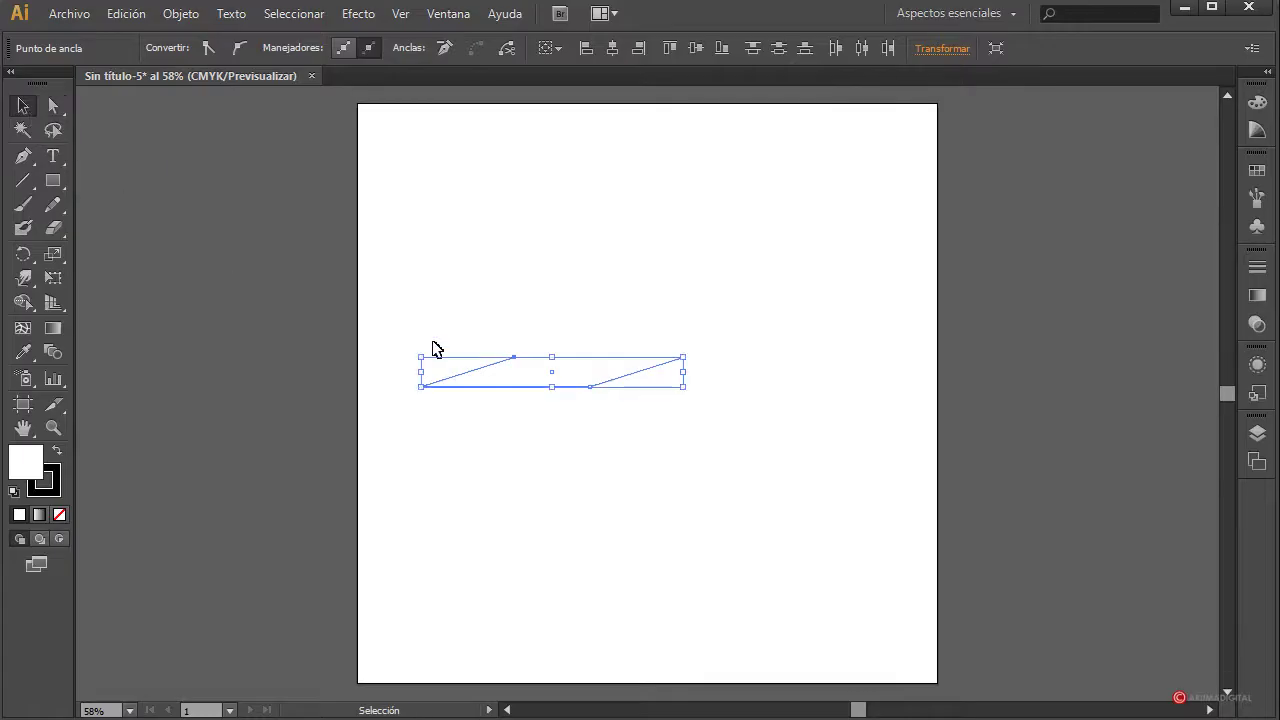
drag(506, 391, 475, 421)
click(540, 308)
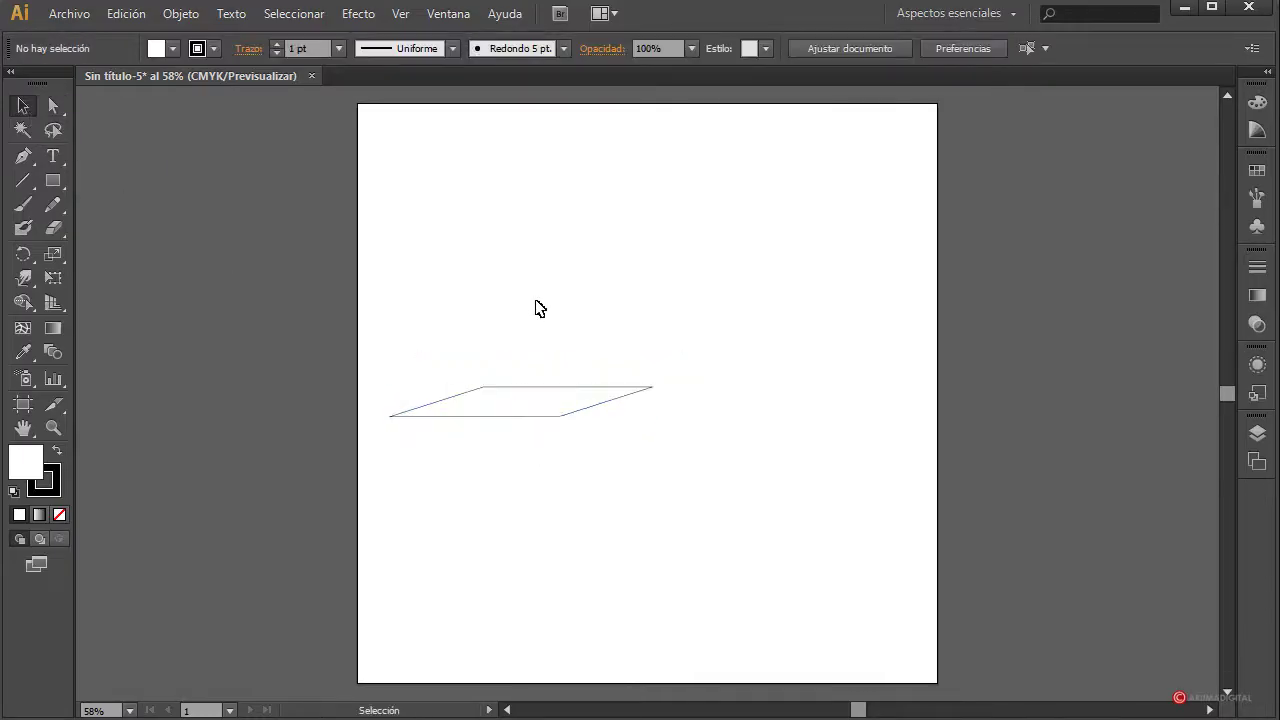
Draw a picket about 29 px wide and 180 px tall: a narrow rectangle with an added top-middle anchor raised into a point
click(52, 184)
drag(445, 165, 462, 259)
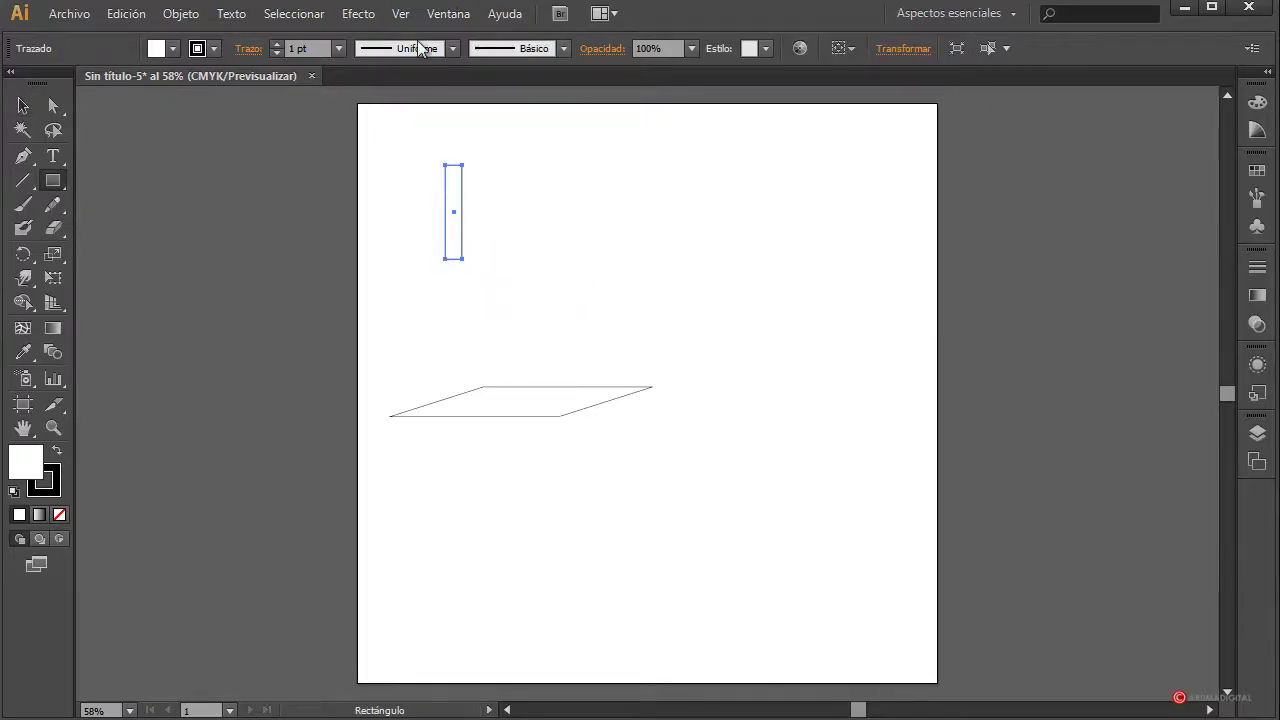
click(24, 157)
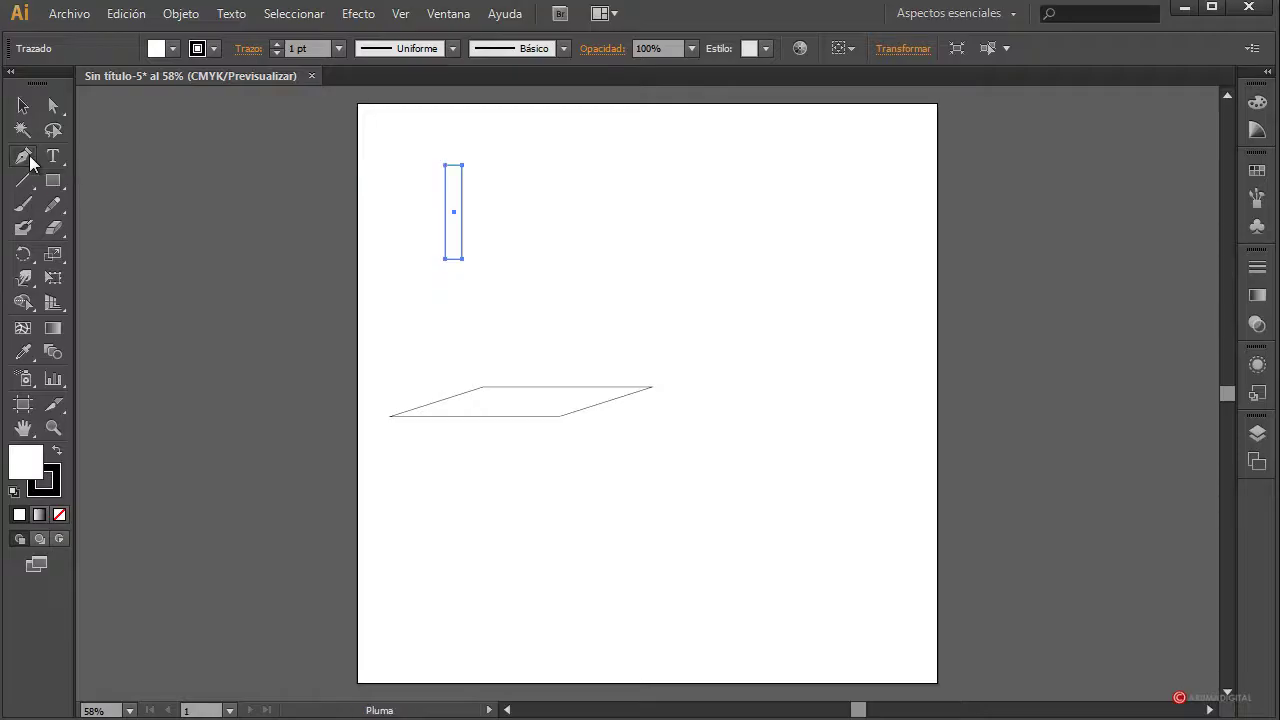
click(455, 165)
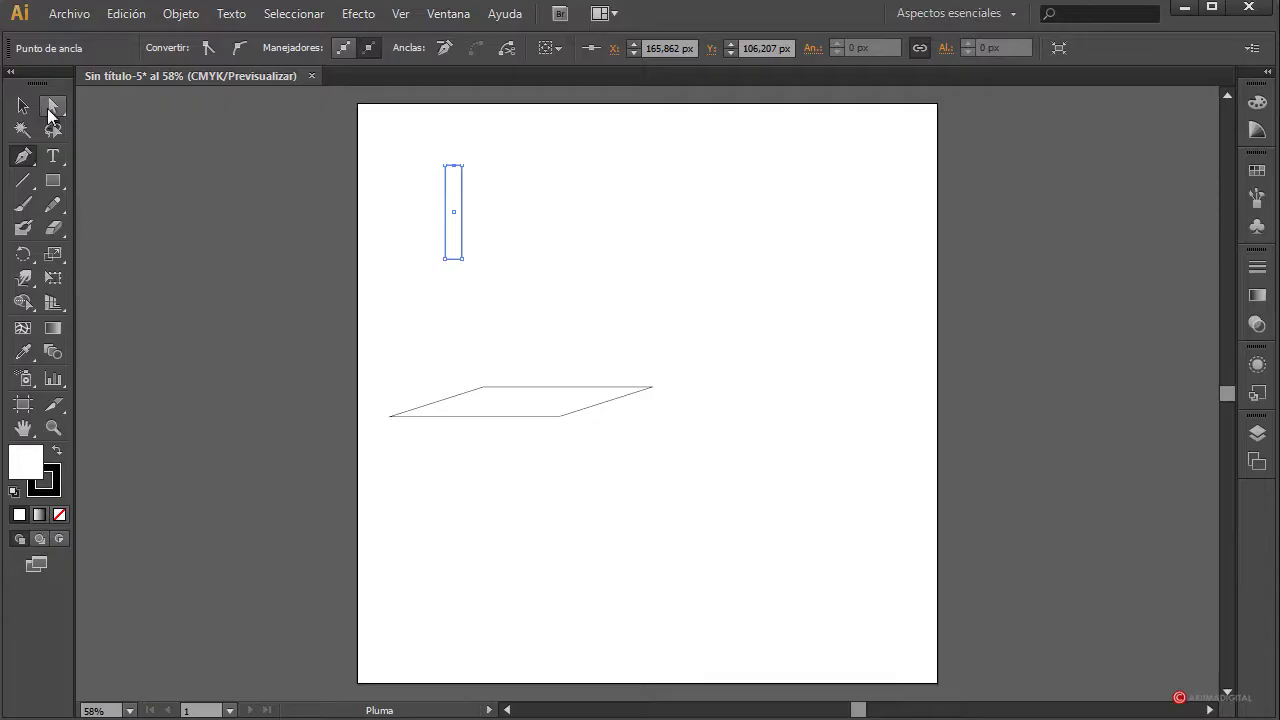
click(49, 108)
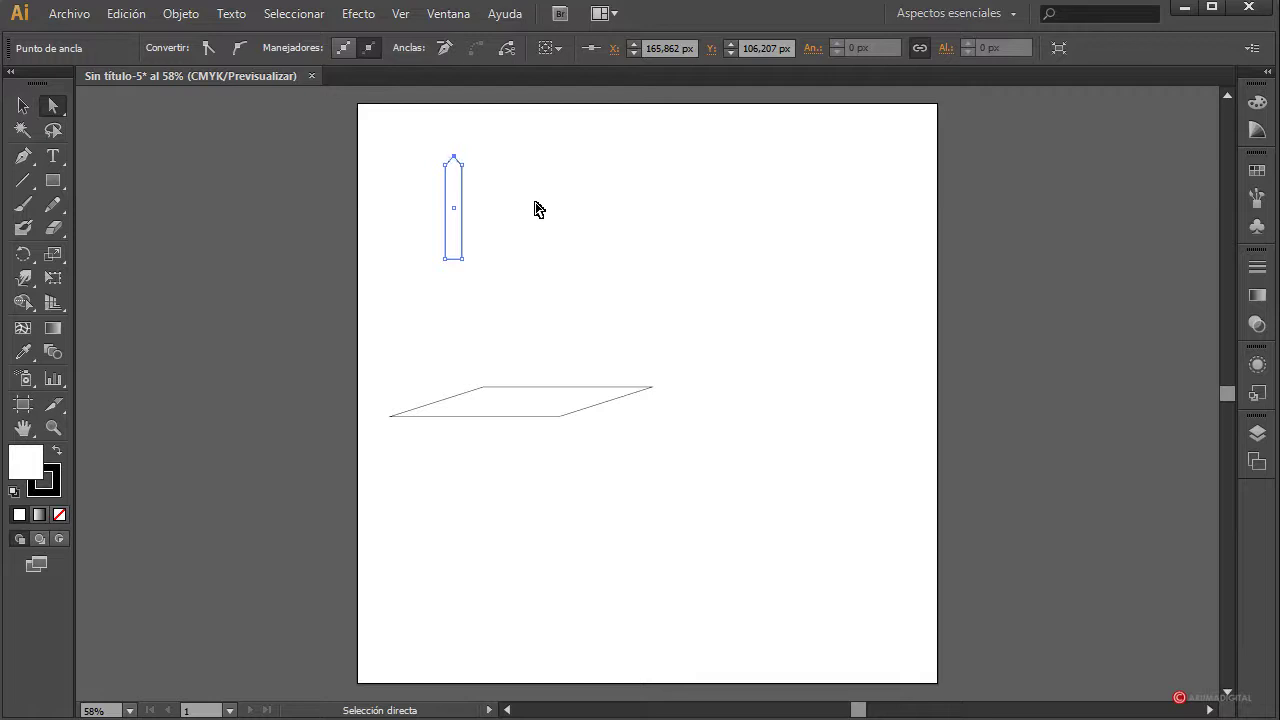
key(Up)
key(Right)
click(535, 208)
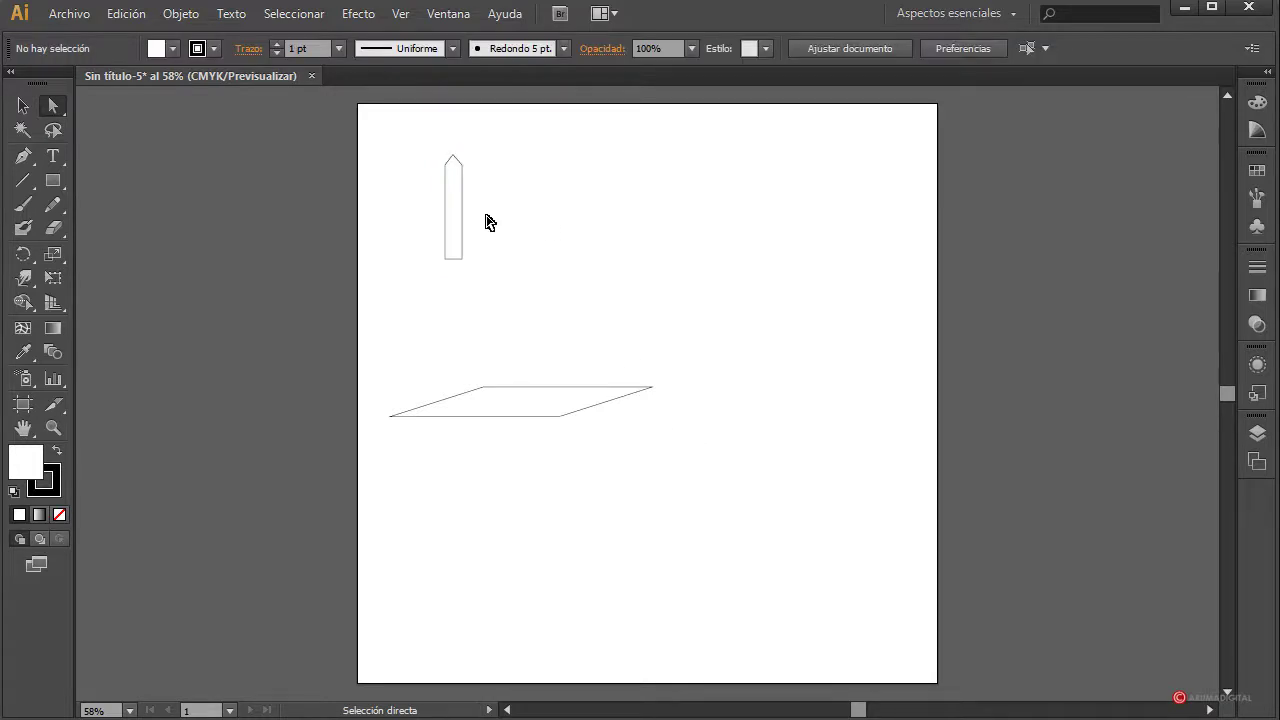
Place the picket on the parallelogram's back right corner and scale it down to about half its height
click(463, 209)
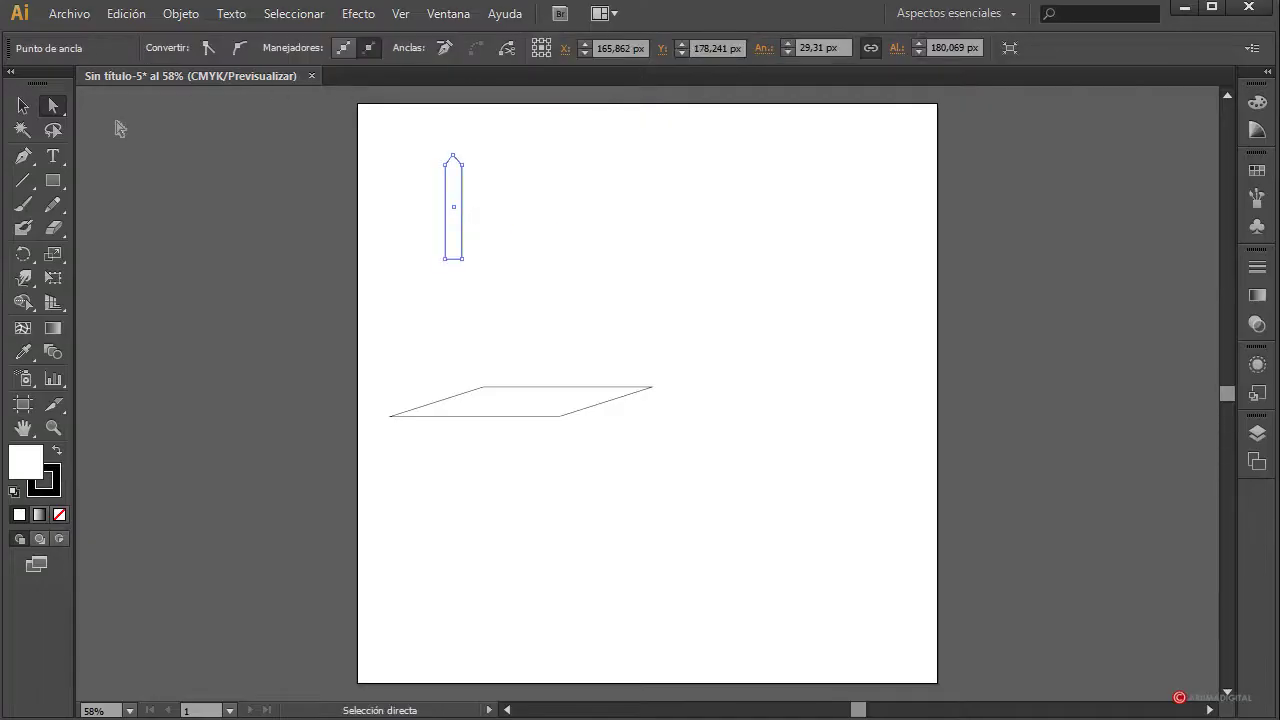
click(23, 109)
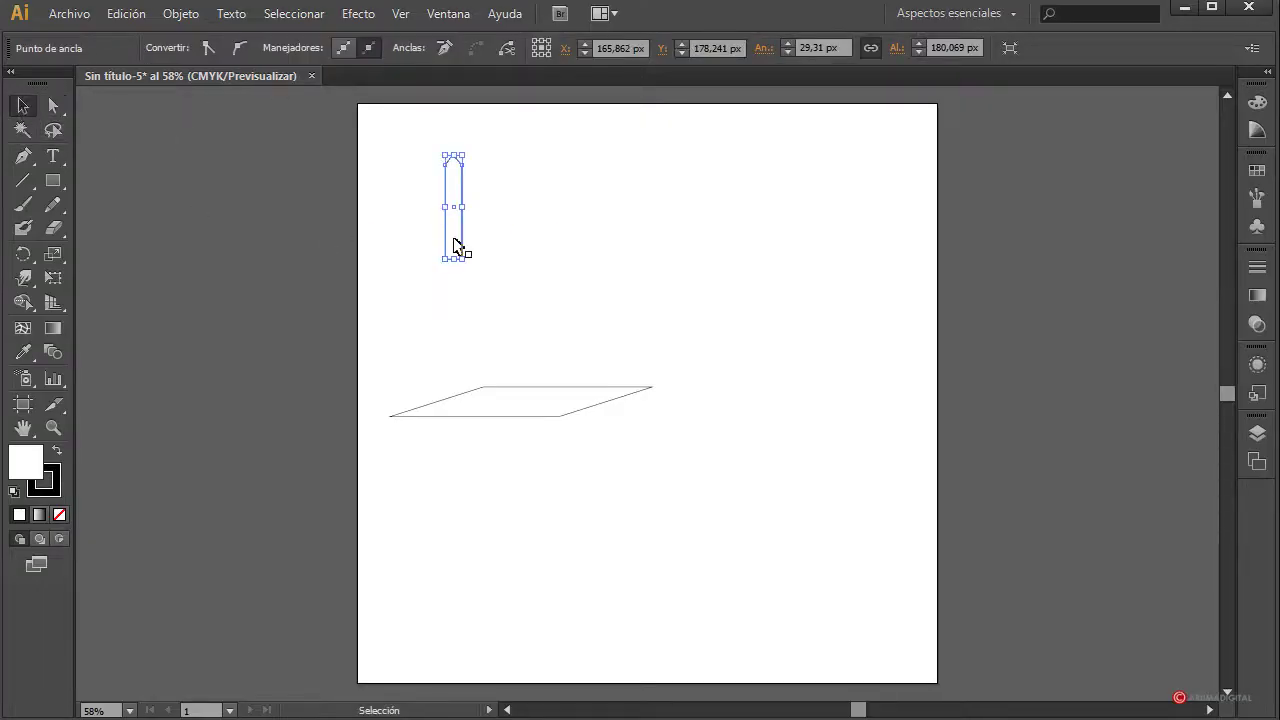
drag(455, 248, 645, 376)
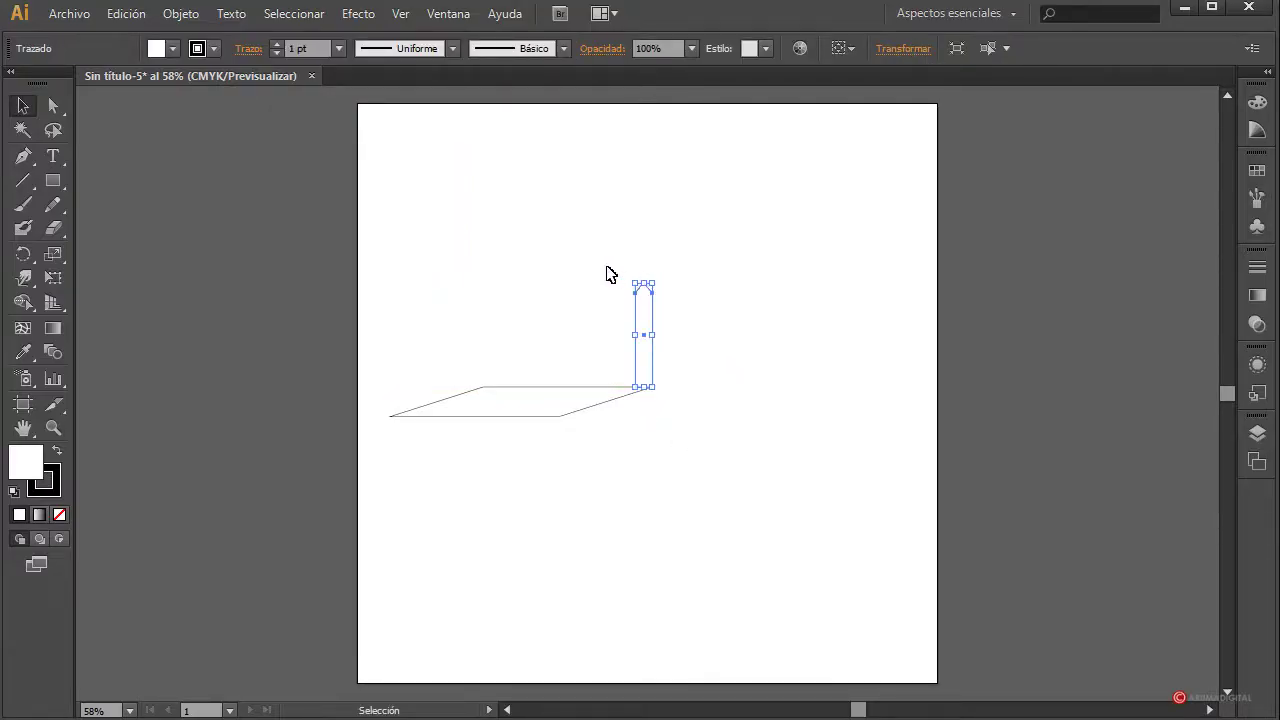
key(shift)
drag(630, 280, 638, 336)
click(751, 391)
click(650, 368)
At 100% zoom, duplicate the small picket horizontally onto the parallelogram's back left corner
click(96, 710)
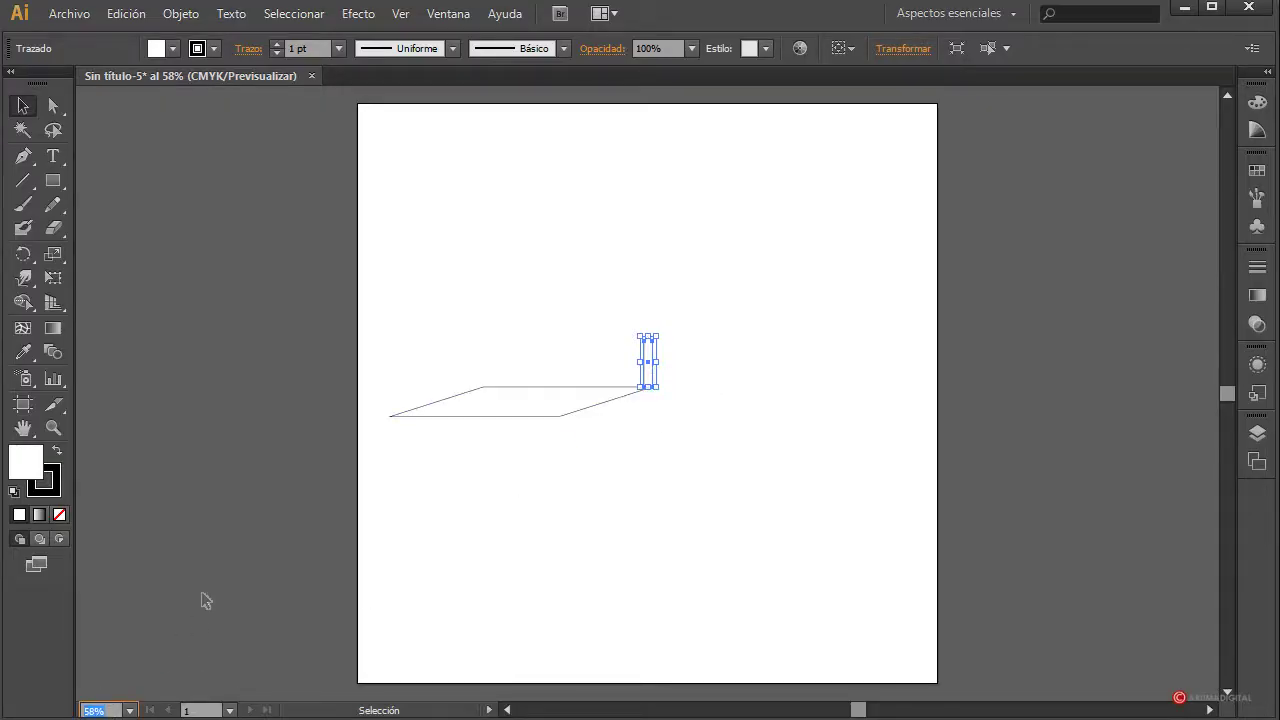
text(100)
key(Return)
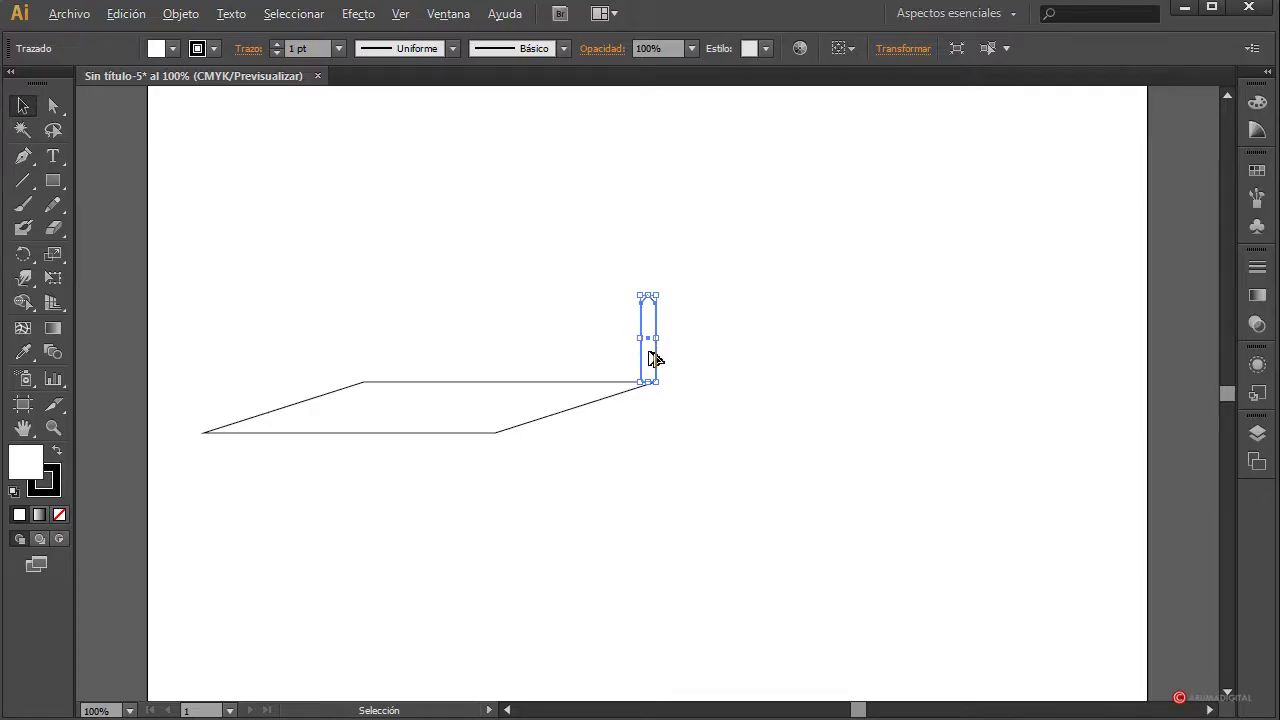
drag(649, 351, 374, 360)
click(637, 617)
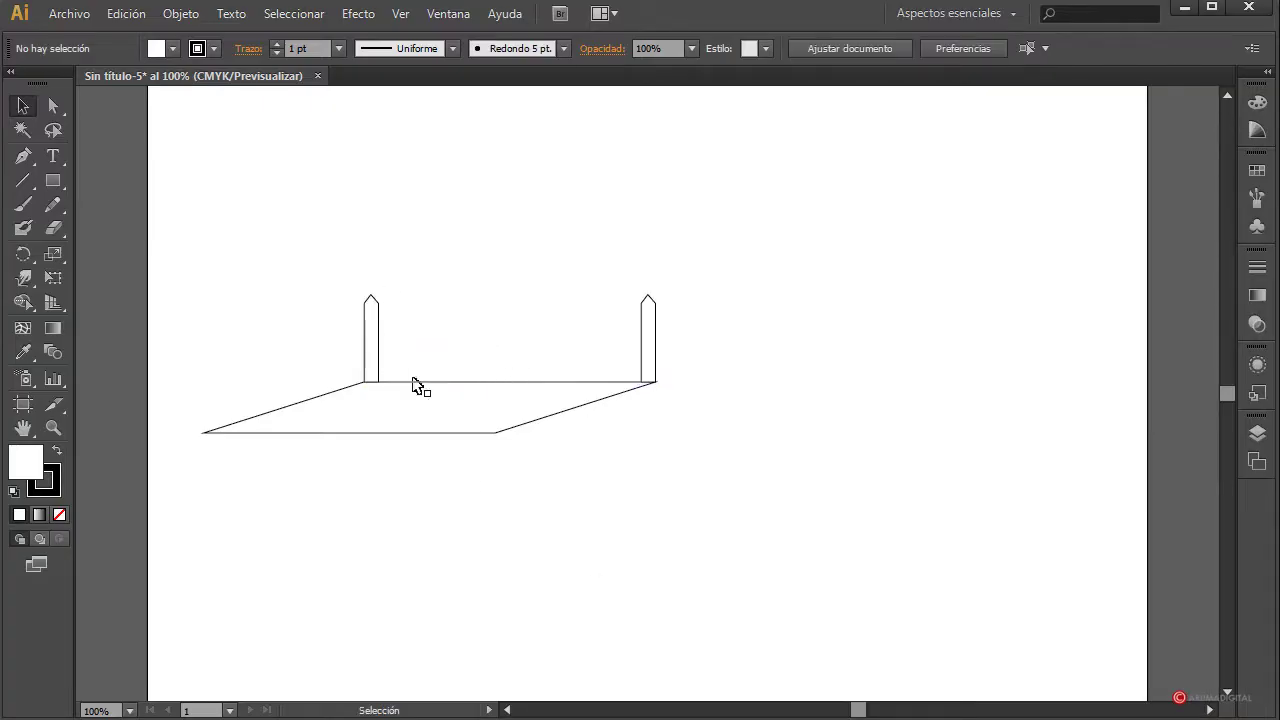
Duplicate the back left picket onto the parallelogram's front left corner and enlarge the copy slightly for perspective
click(369, 343)
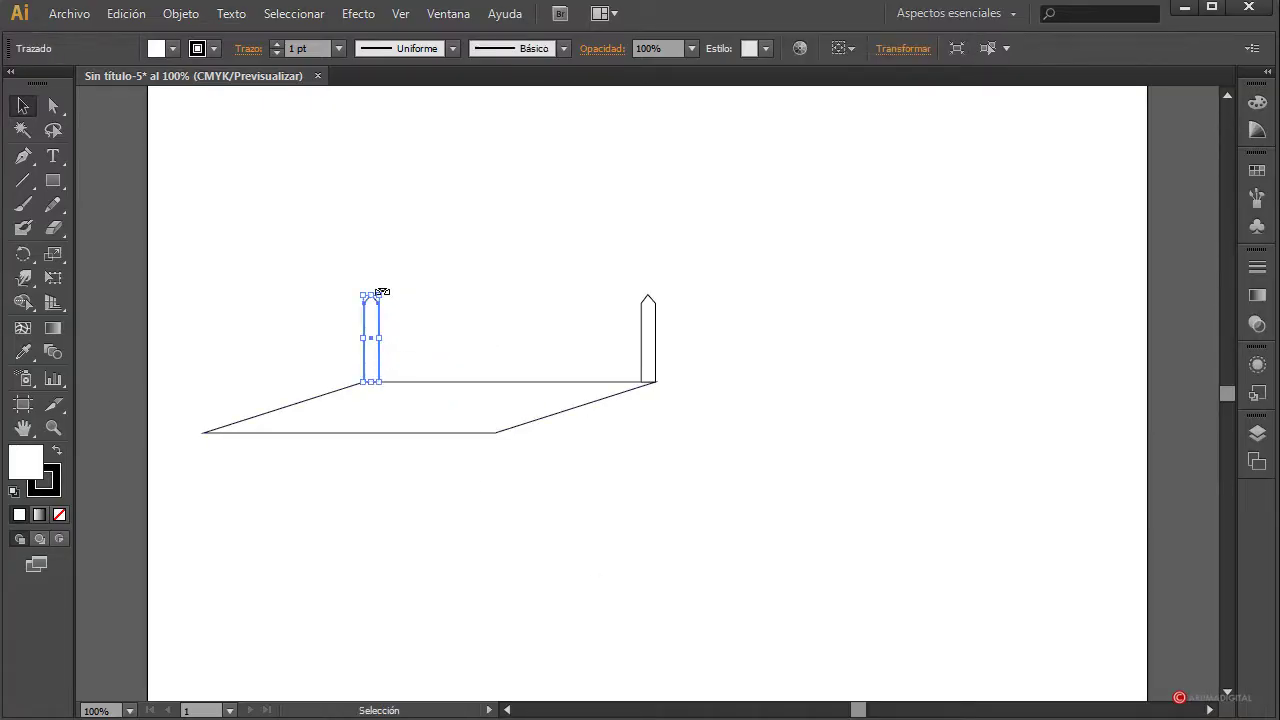
drag(372, 322, 231, 325)
click(354, 471)
click(214, 385)
click(286, 410)
click(220, 345)
click(315, 408)
click(219, 394)
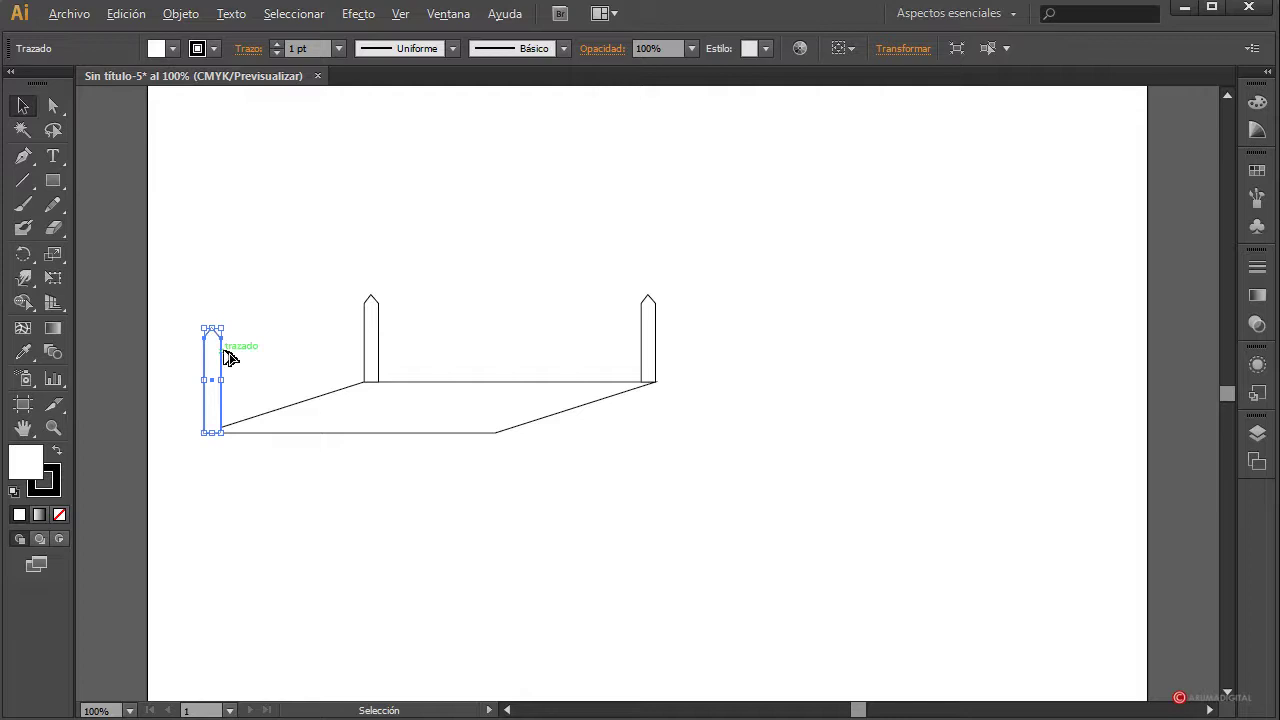
Duplicate the front left picket onto the front right corner and fine-tune both front pickets against the parallelogram's corners
drag(210, 352, 490, 360)
click(571, 503)
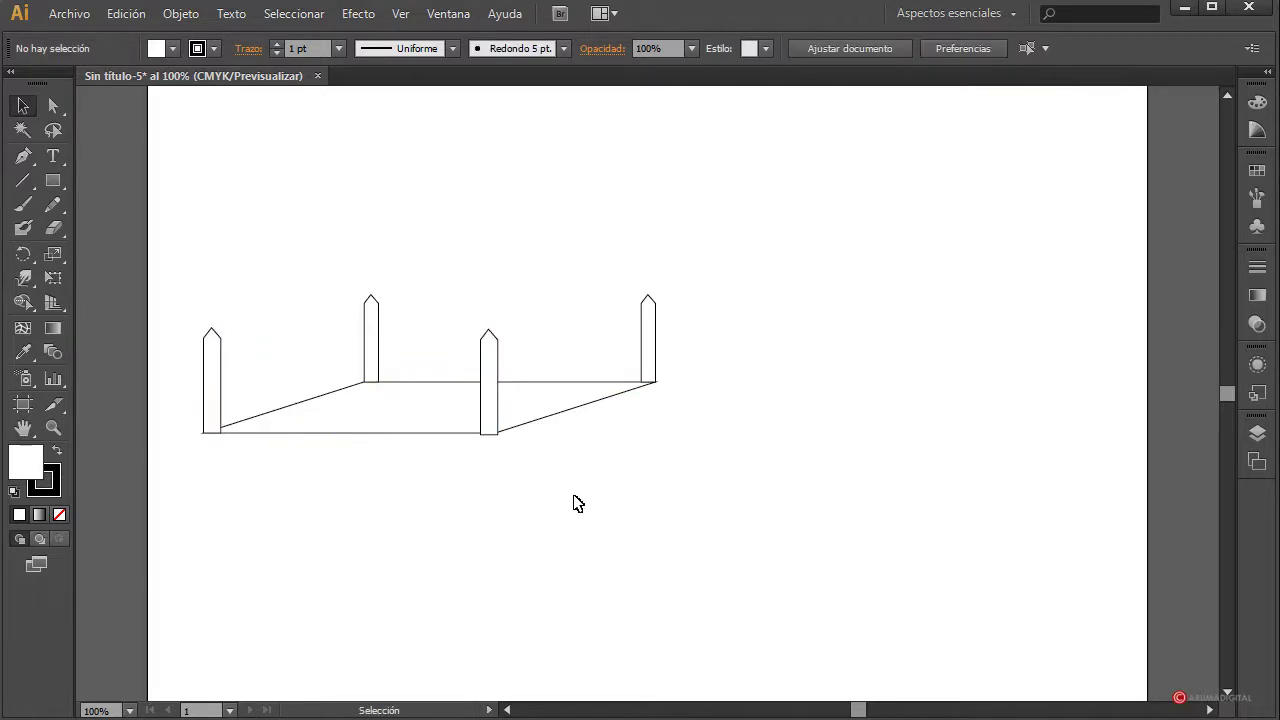
click(503, 428)
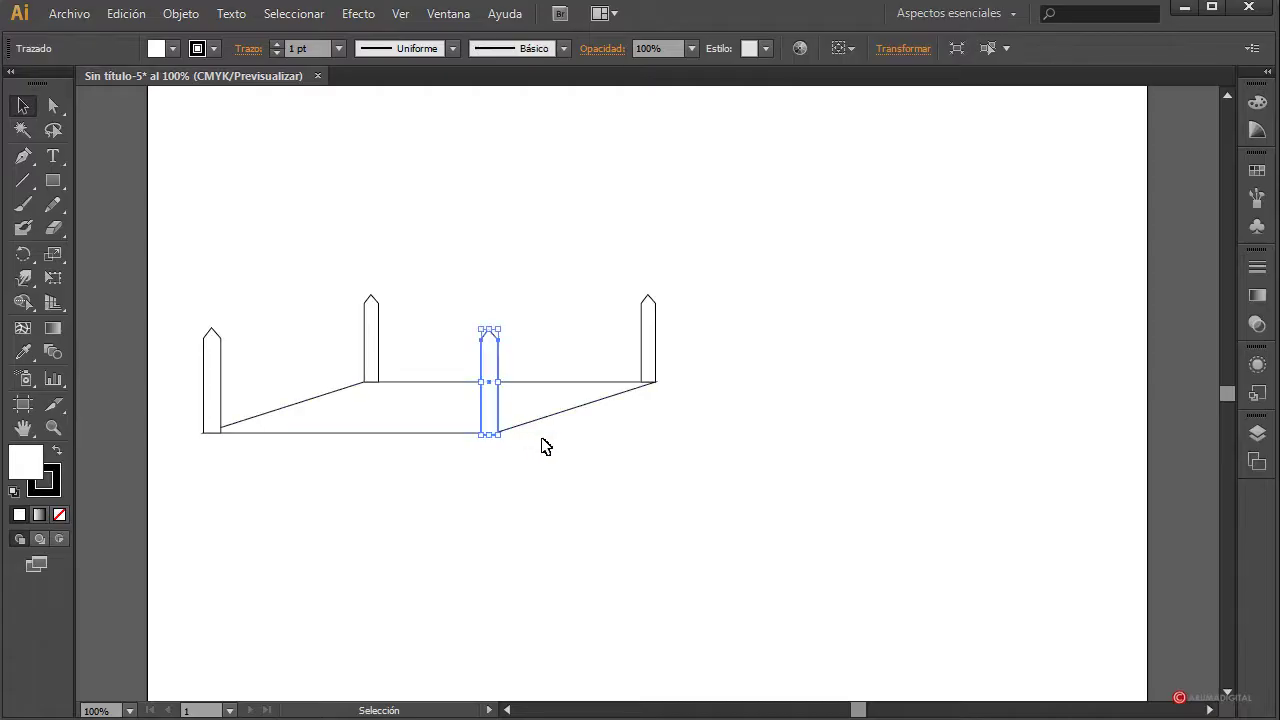
click(309, 446)
click(219, 376)
click(352, 514)
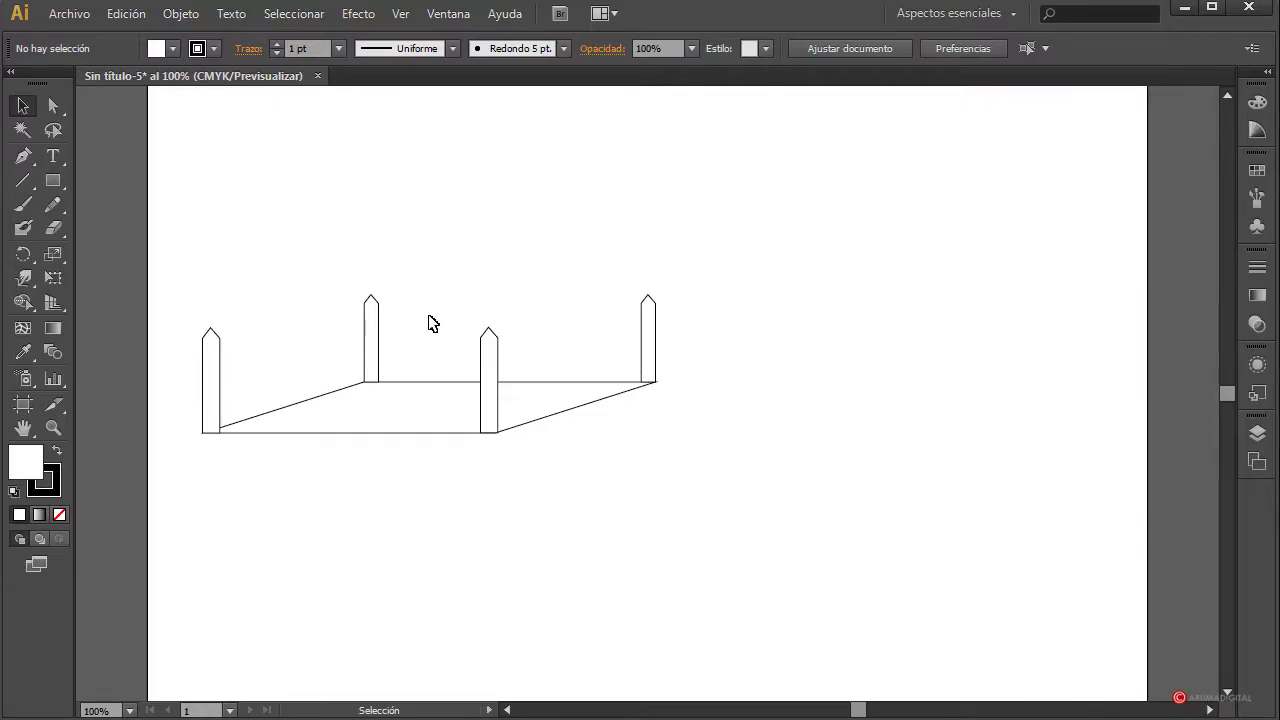
Select the pickets in the order back right, back left, front left, front right, and create a blend between them
click(649, 333)
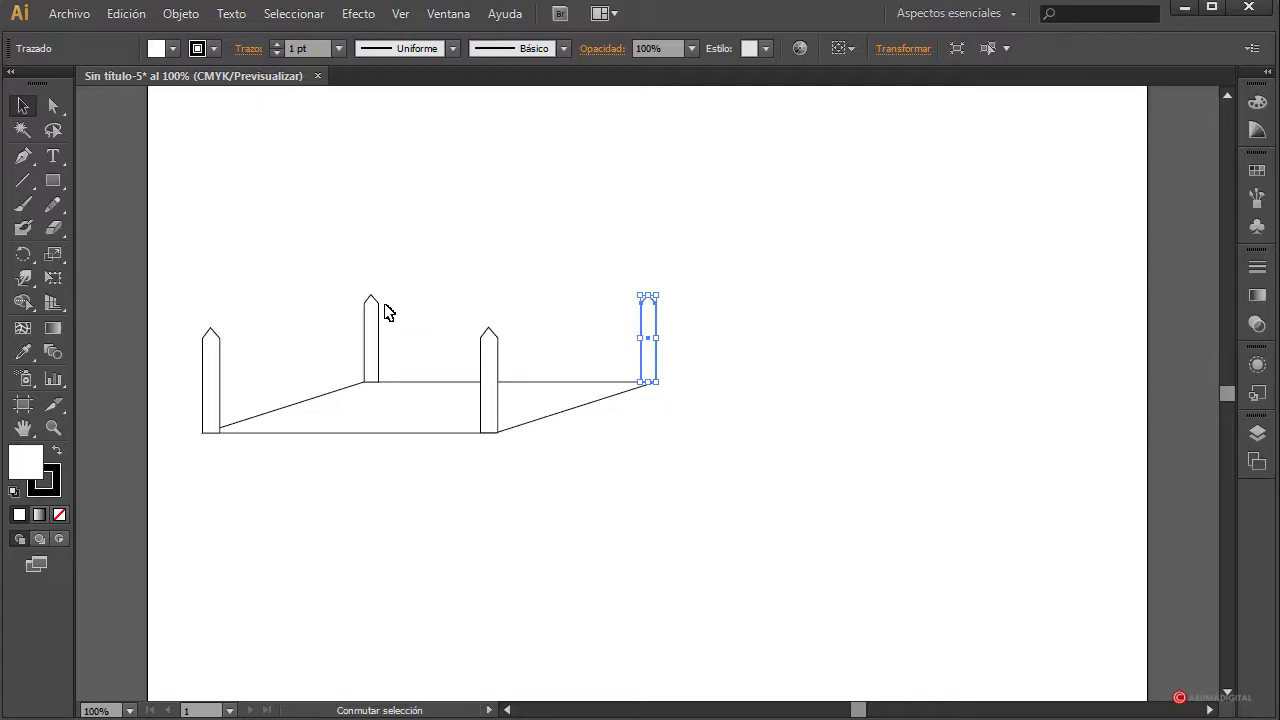
shift+click(371, 337)
shift+click(218, 372)
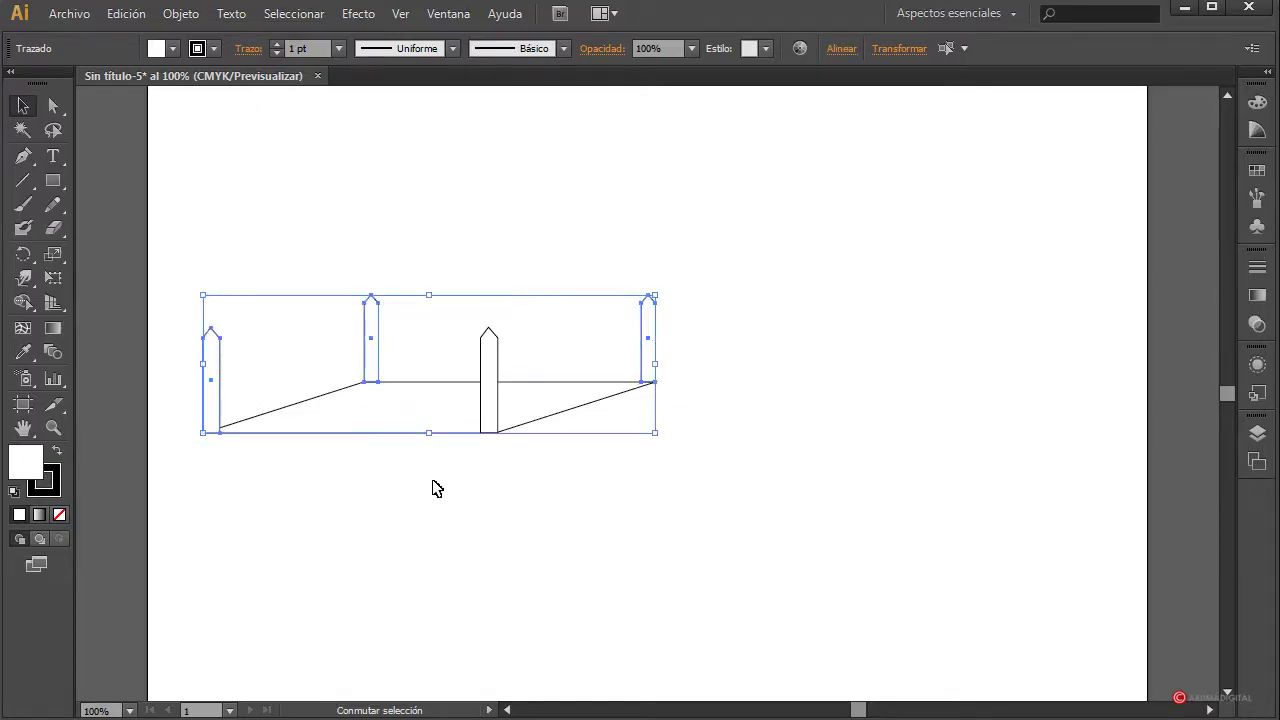
shift+click(492, 405)
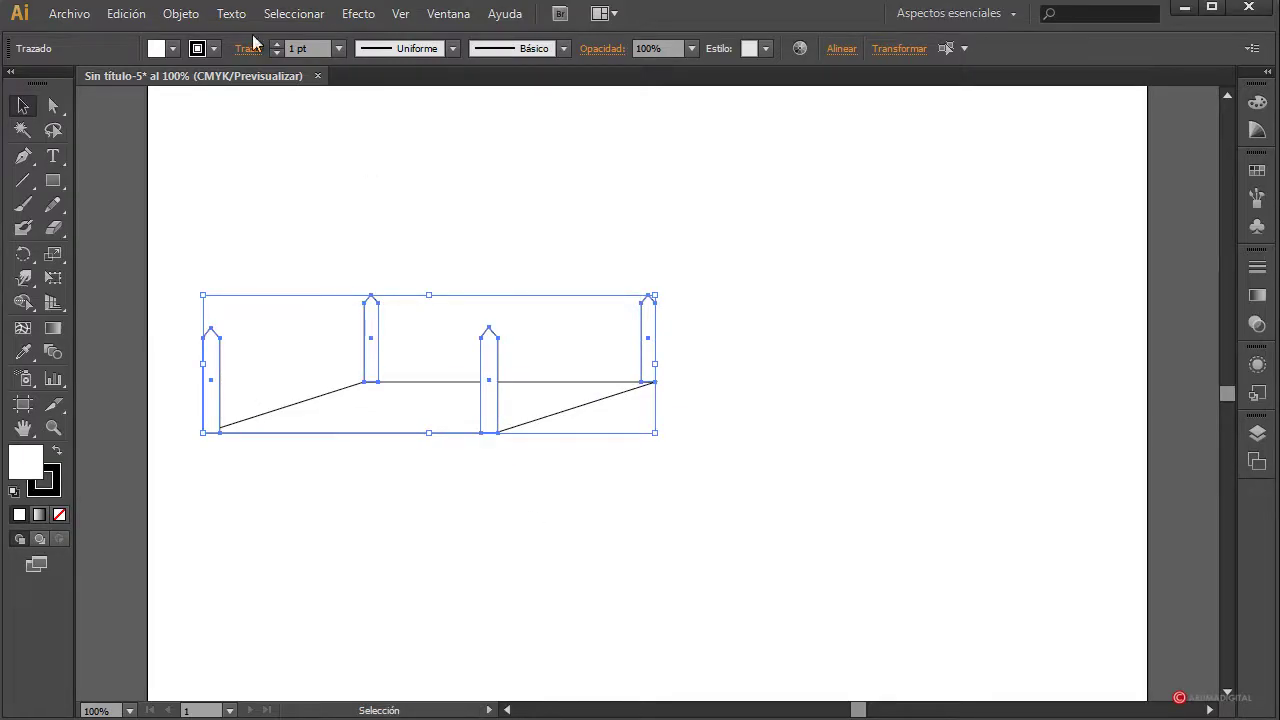
click(180, 14)
mouse_move(233, 470)
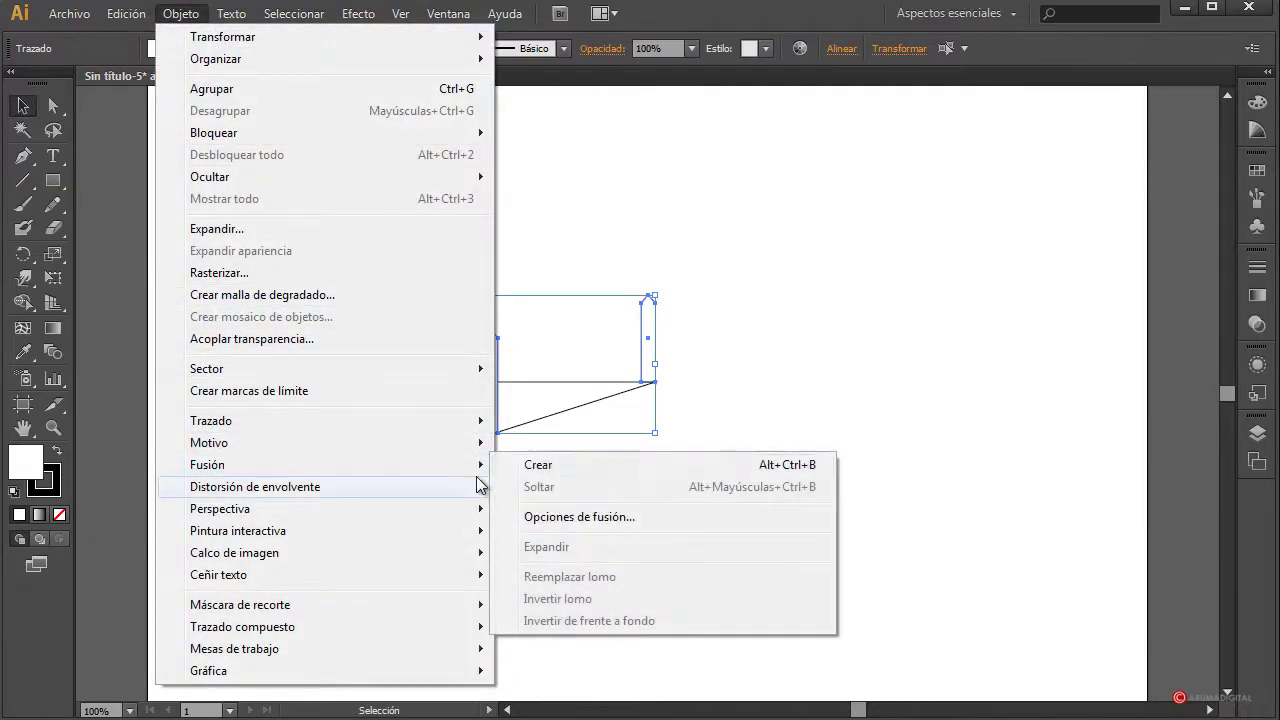
click(579, 464)
click(431, 503)
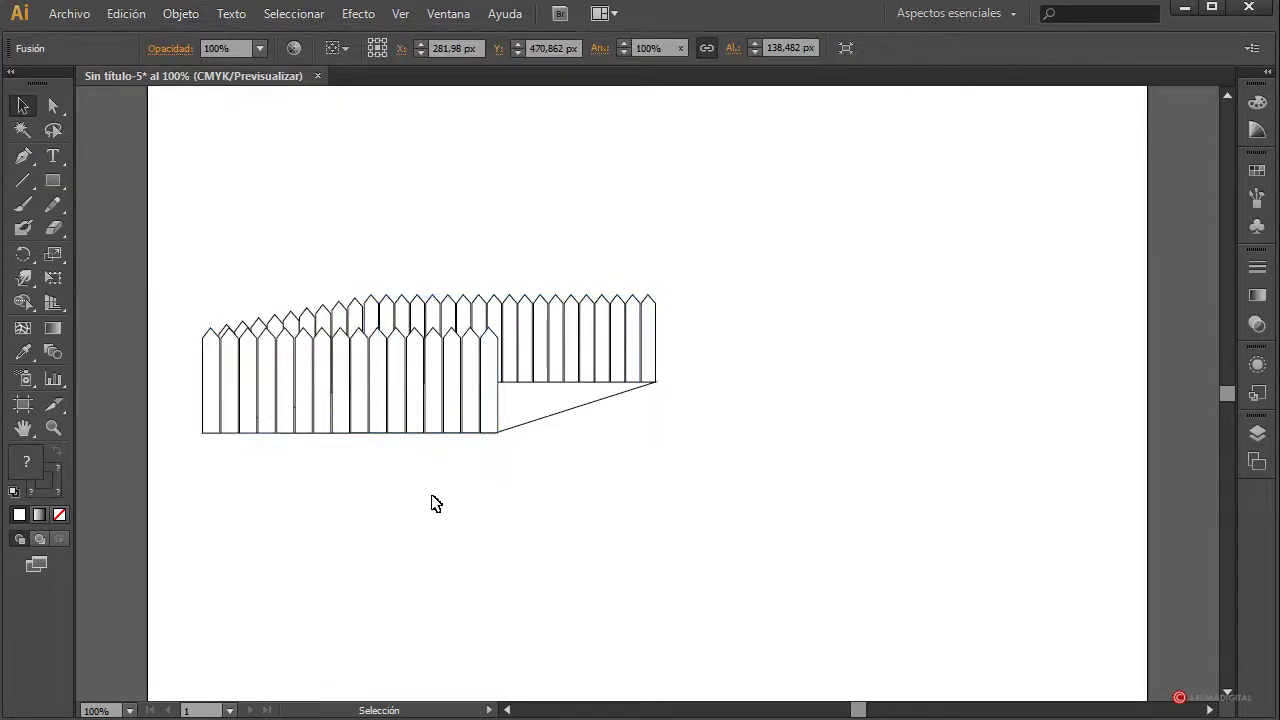
scroll(436, 560, up, 1)
scroll(436, 560, down, 1)
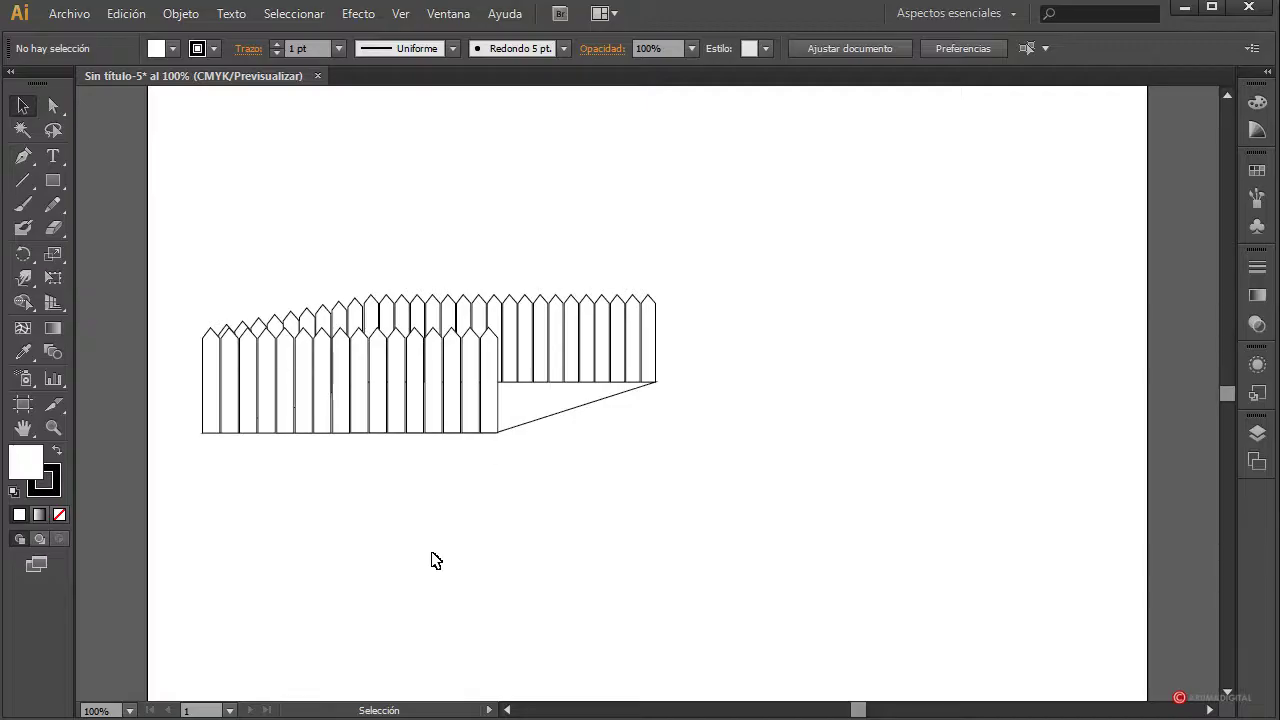
Isolate the fence blend and shrink its back right picket, keeping it on the parallelogram's back right corner
click(322, 326)
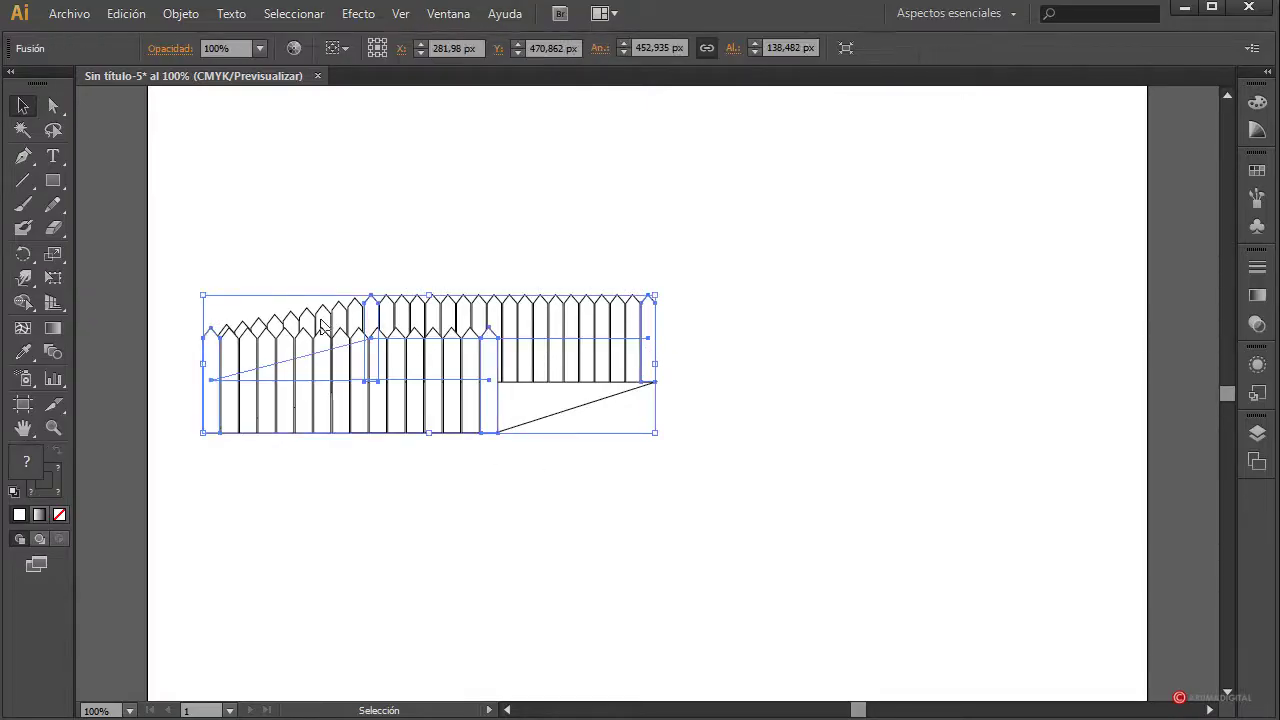
double_click(651, 314)
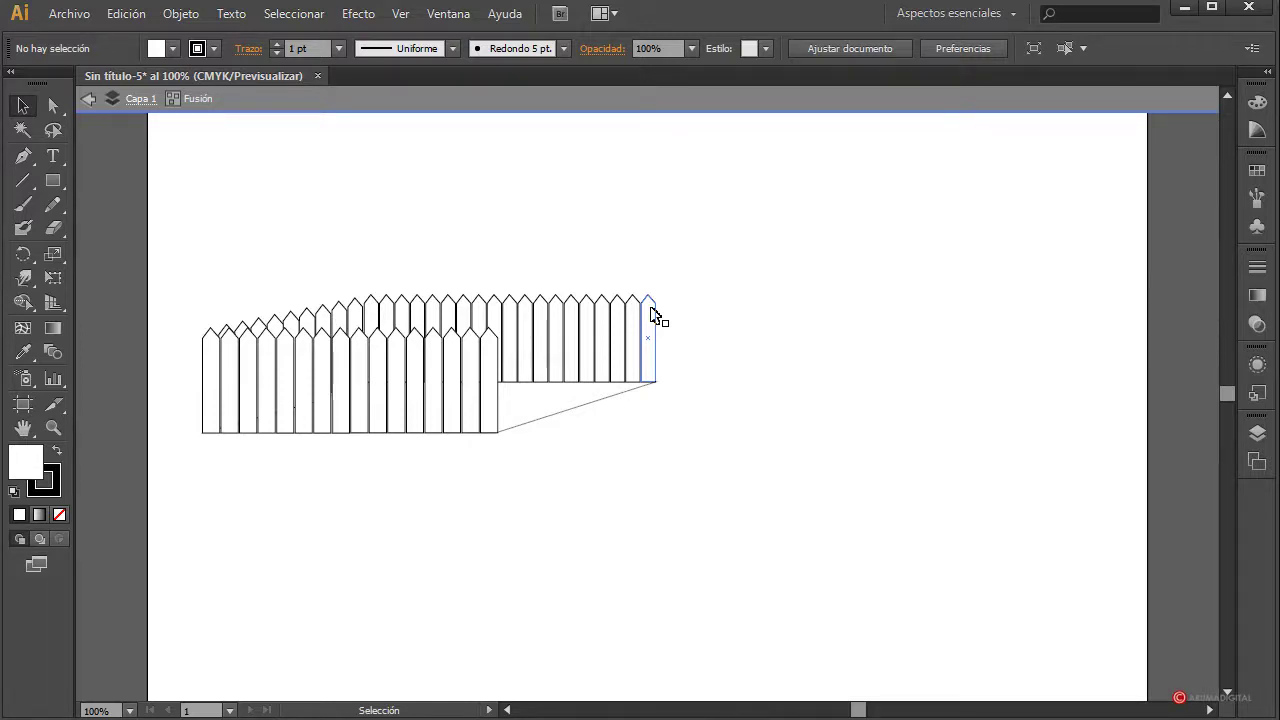
click(652, 314)
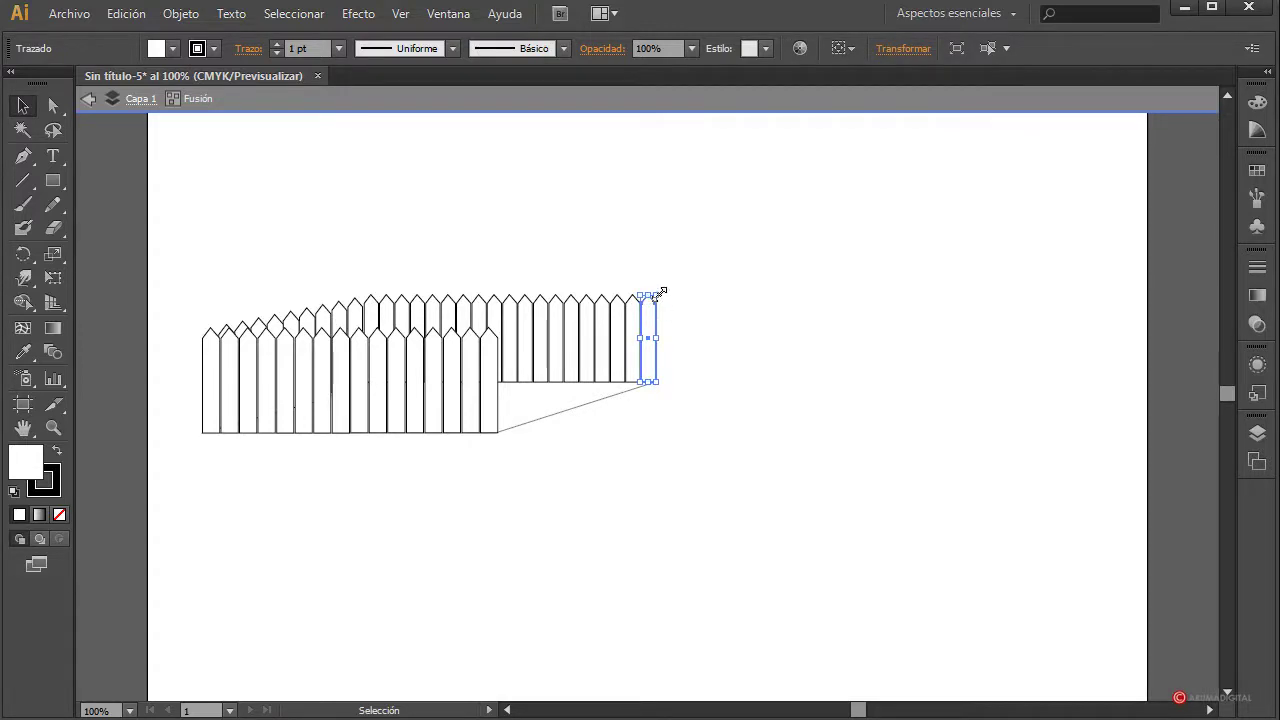
drag(660, 292, 645, 333)
key(ctrl+z)
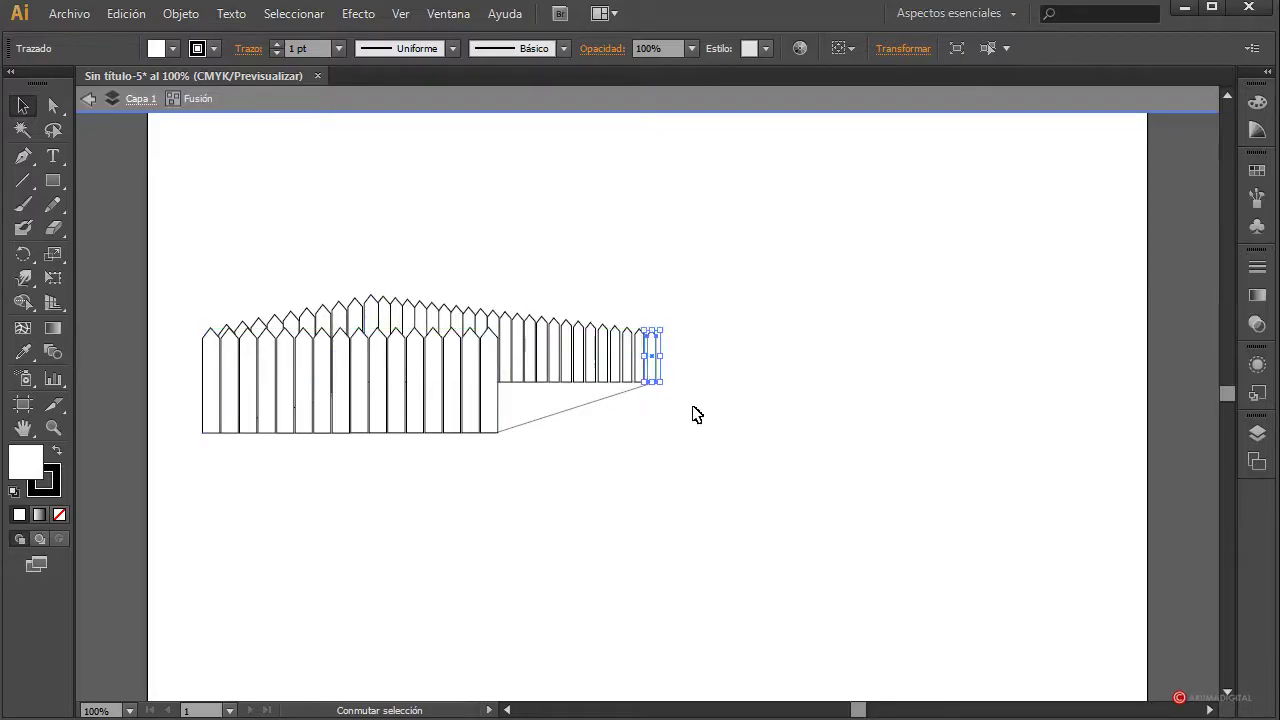
Shrink the back left picket to about the back right one's height and reduce the front left picket to roughly half its height
click(366, 302)
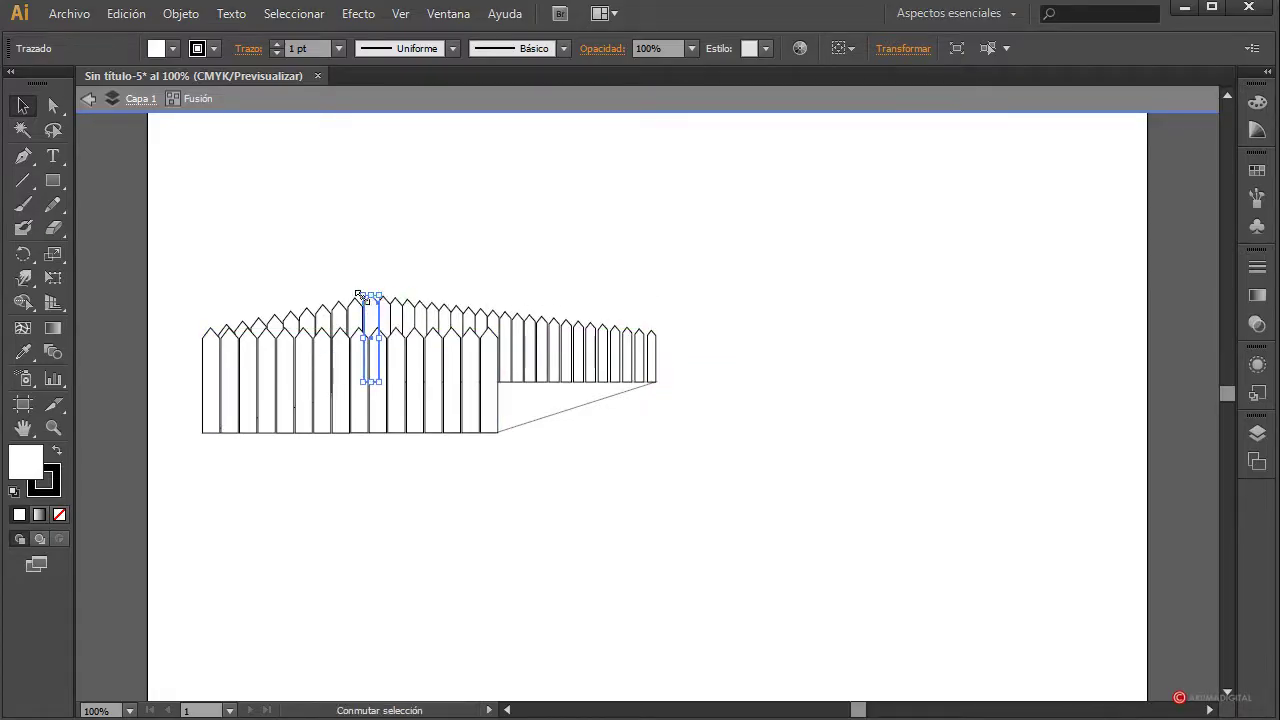
mouse_move(366, 300)
mouse_down()
mouse_move(386, 302)
mouse_move(373, 288)
mouse_move(367, 298)
mouse_up()
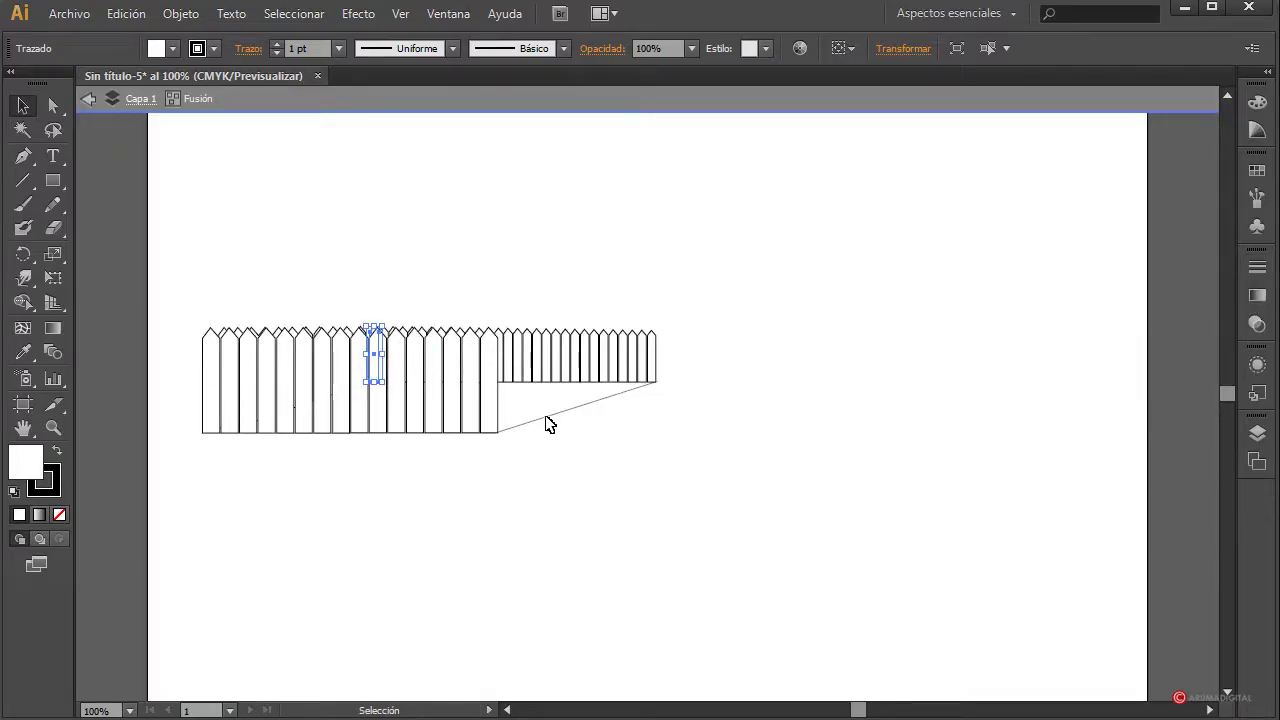
click(210, 372)
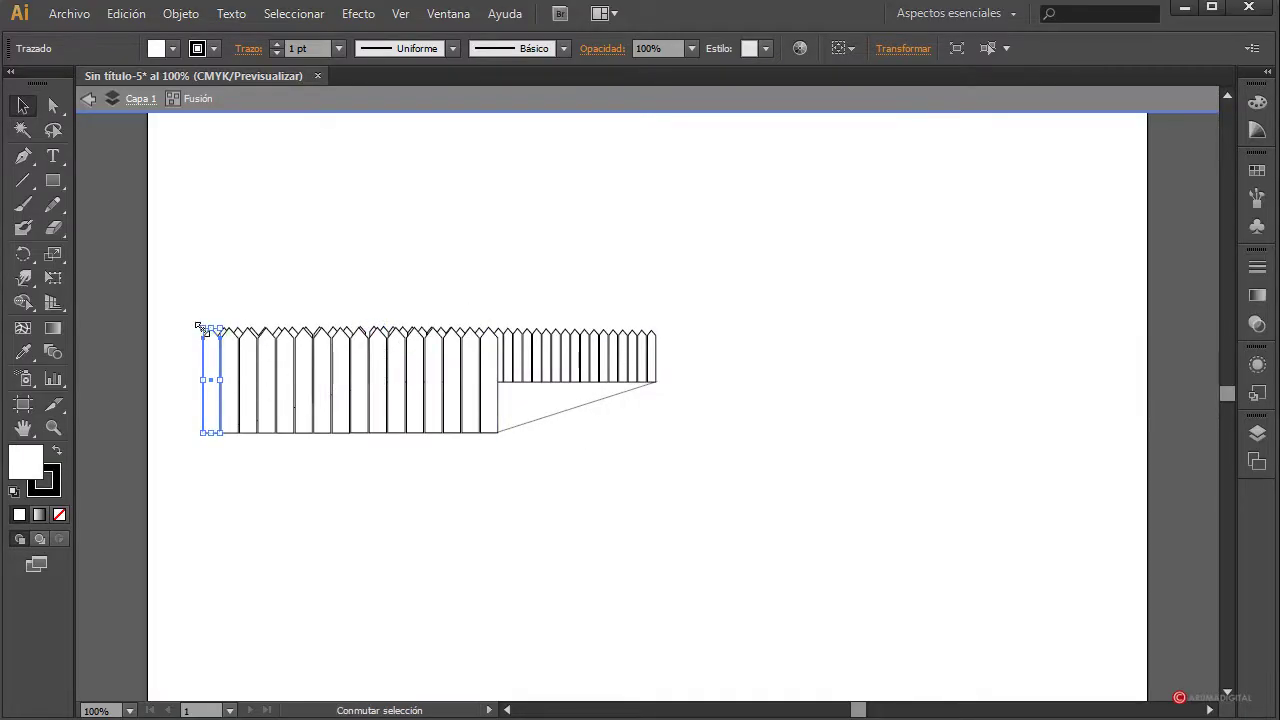
drag(200, 328, 211, 380)
Shrink the front right picket so it stays slightly taller than the back ones, and realign it with the parallelogram's front right corner
click(493, 374)
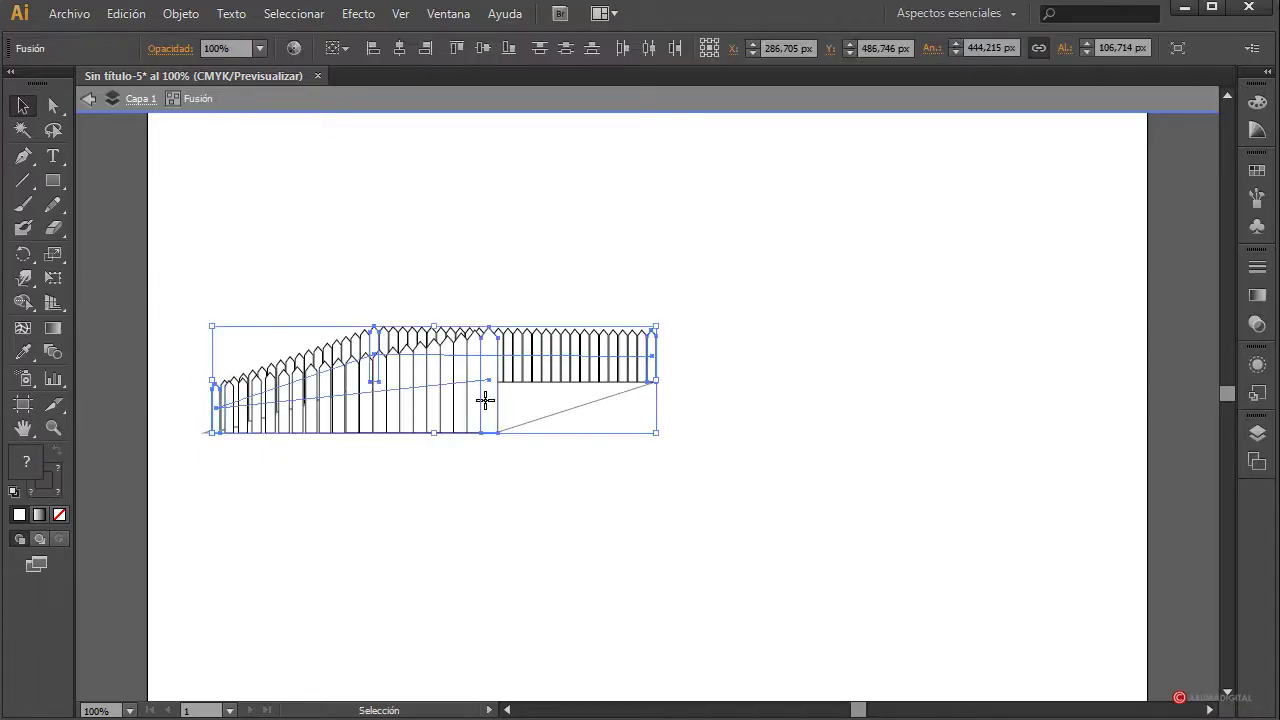
click(503, 420)
click(490, 400)
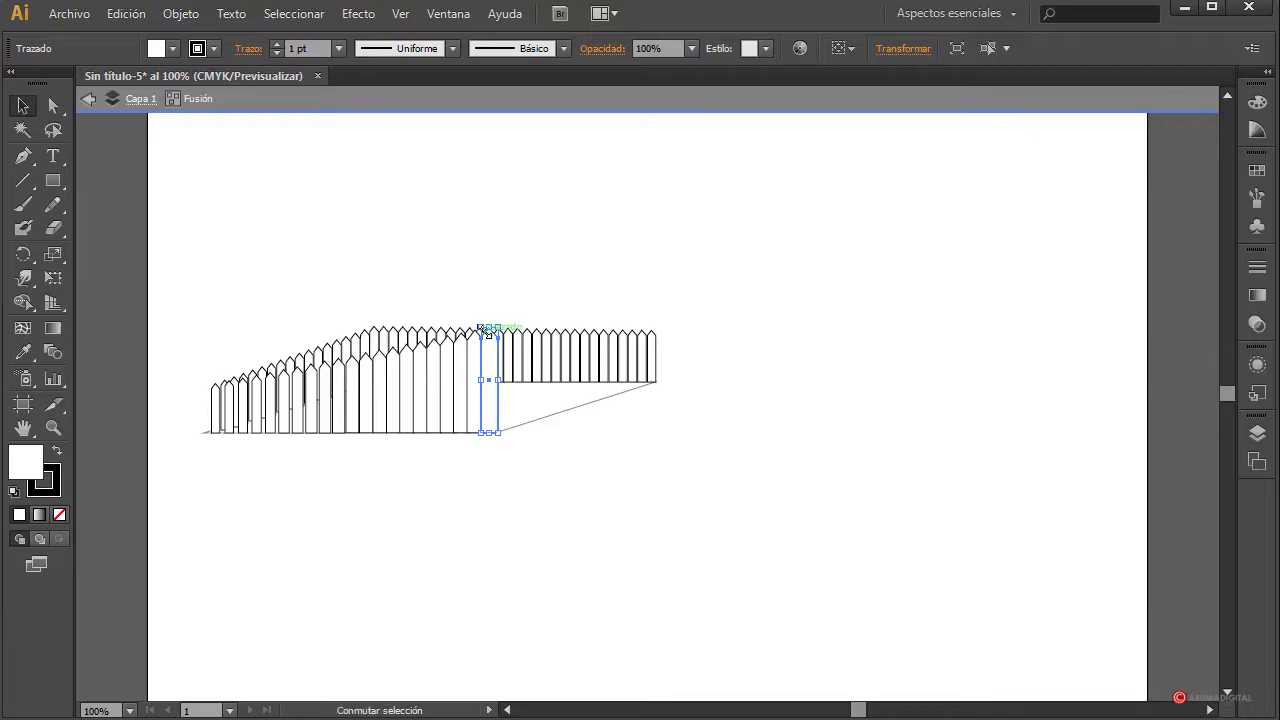
drag(487, 330, 490, 360)
click(514, 457)
click(492, 382)
click(584, 501)
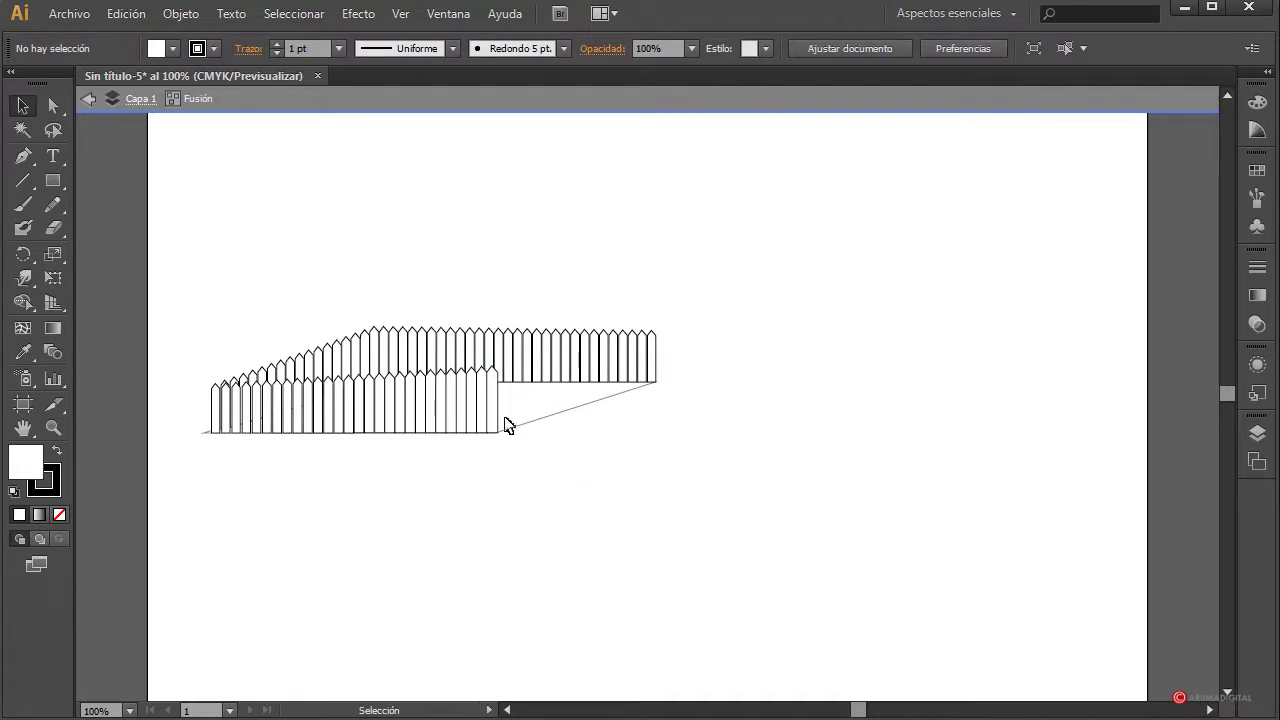
click(500, 416)
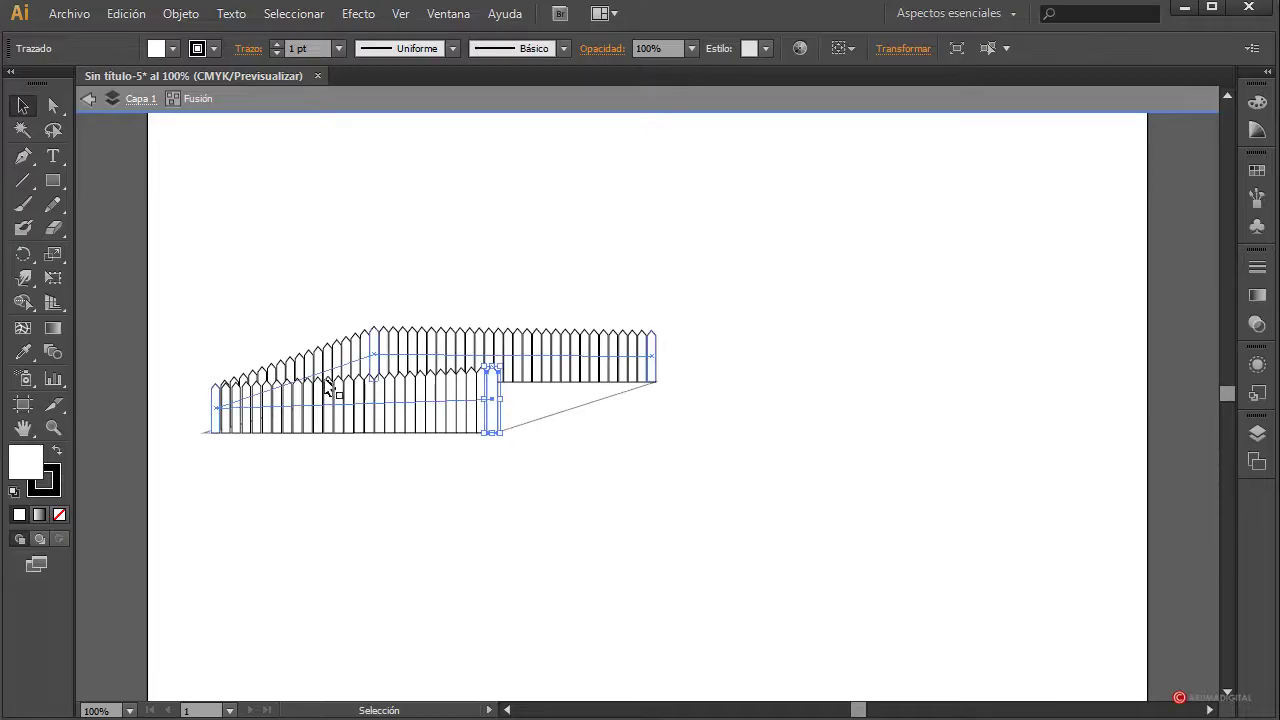
Enlarge the front left picket slightly, align it near the parallelogram's front left corner, and exit the blend's isolation
click(212, 400)
drag(202, 381, 200, 371)
click(258, 496)
click(214, 412)
click(281, 517)
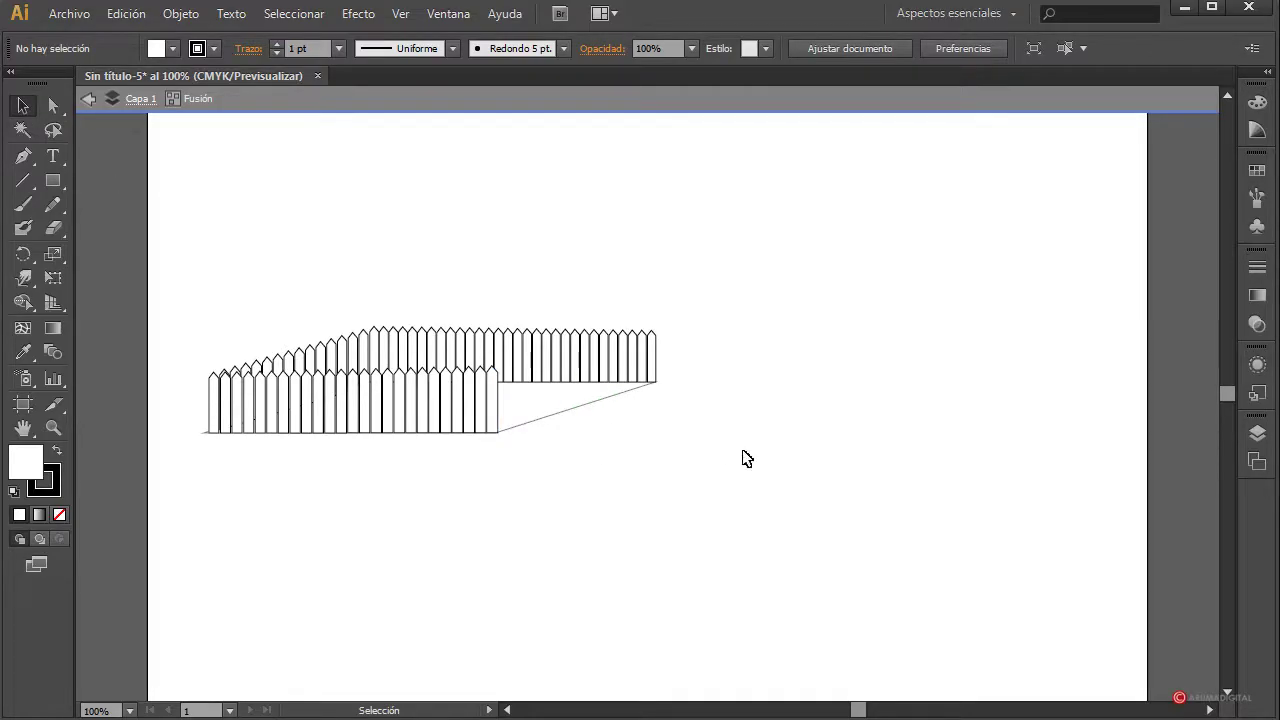
double_click(1035, 442)
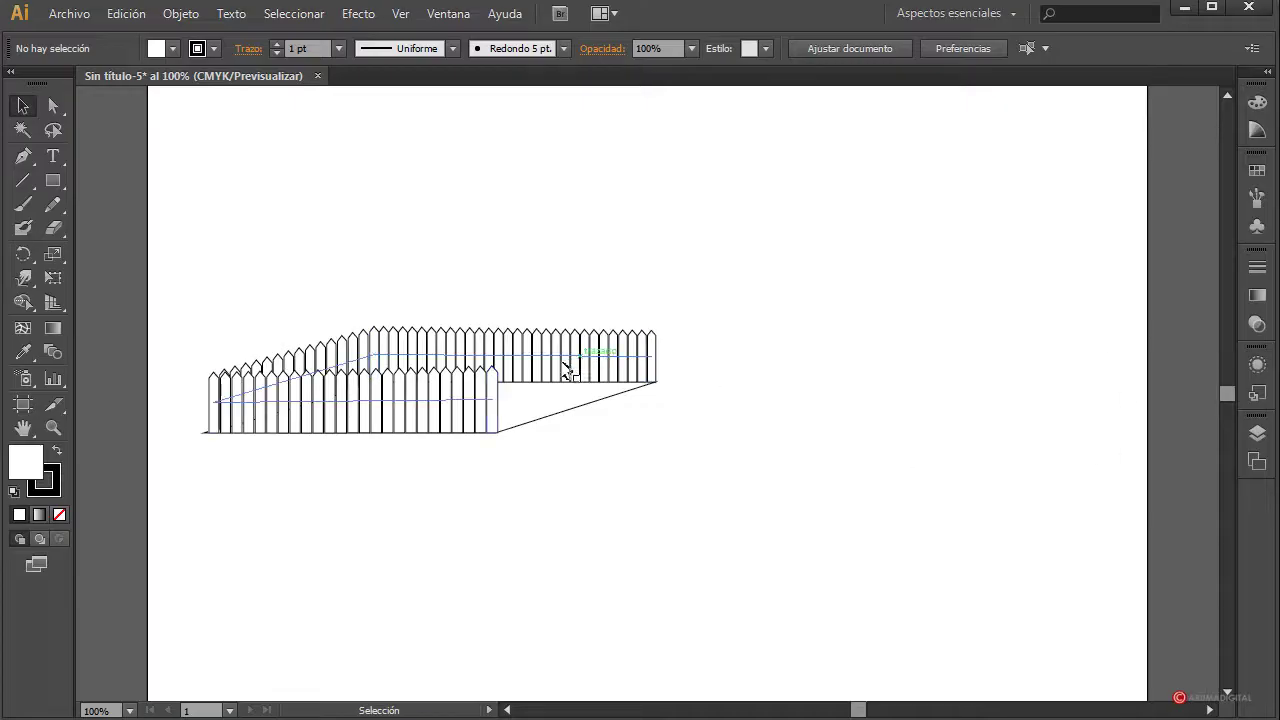
Create a smaller copy of the base parallelogram centred inside the original
click(543, 416)
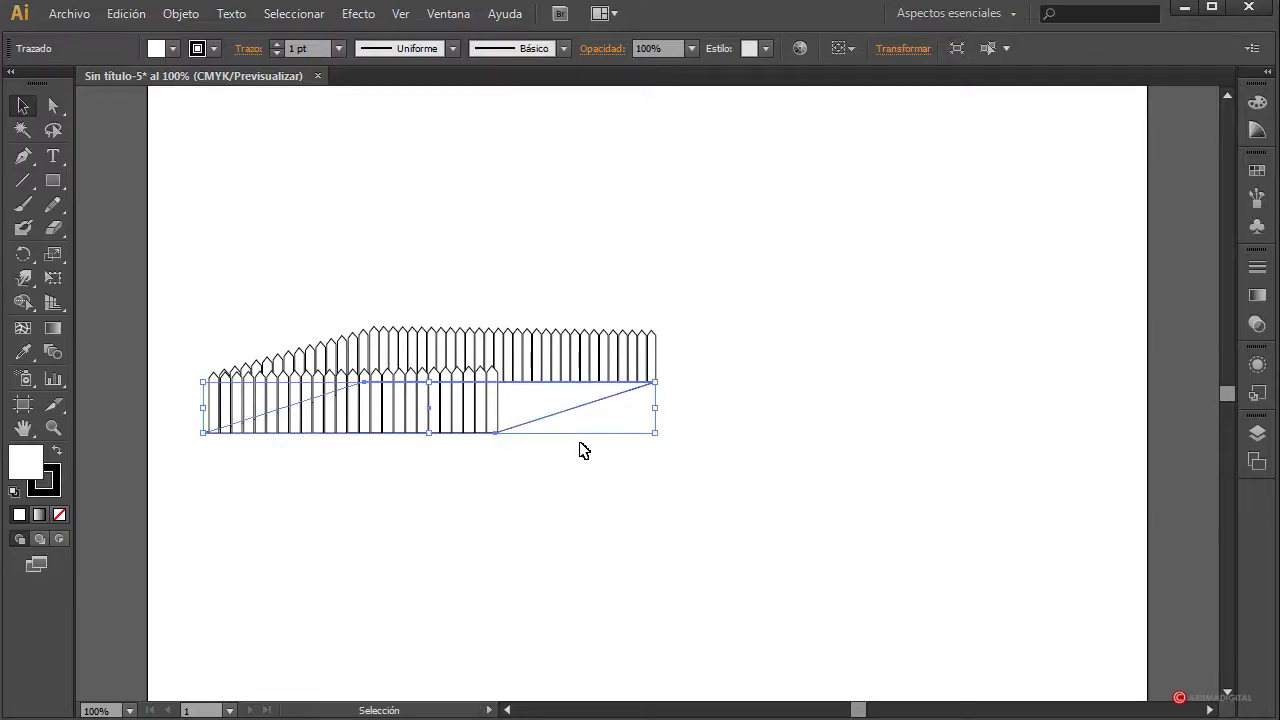
key(a)
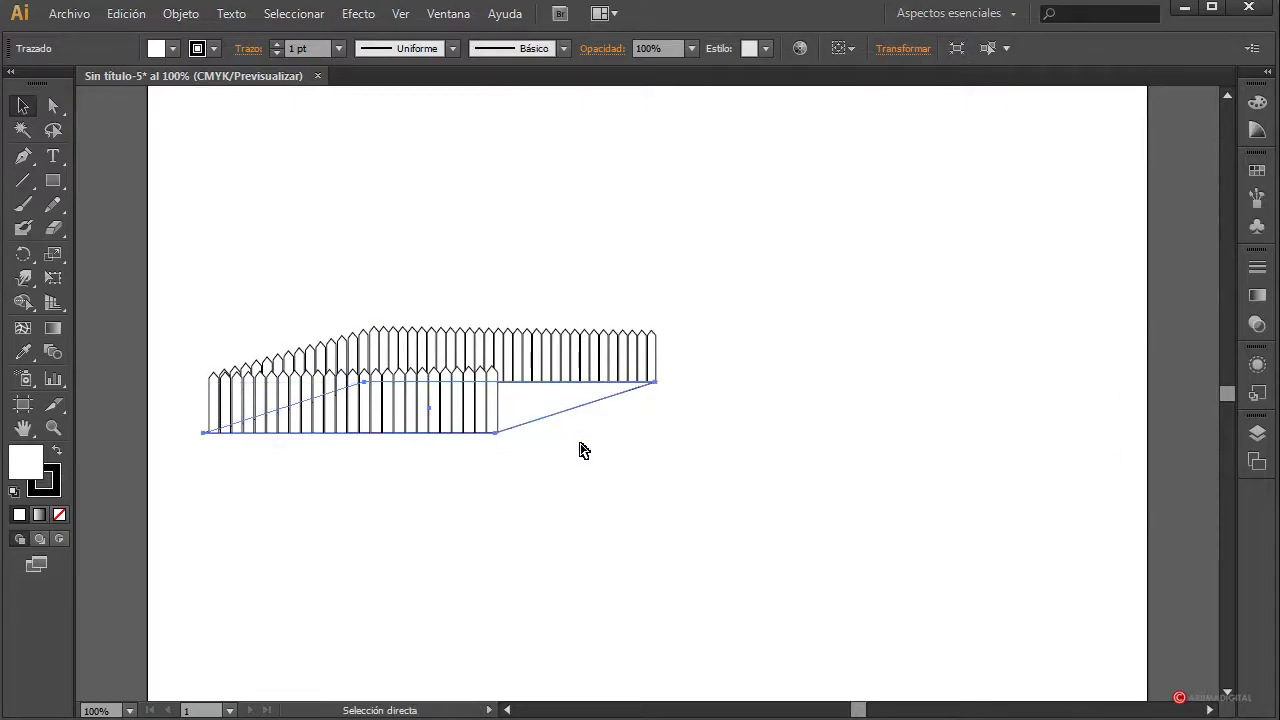
key(v)
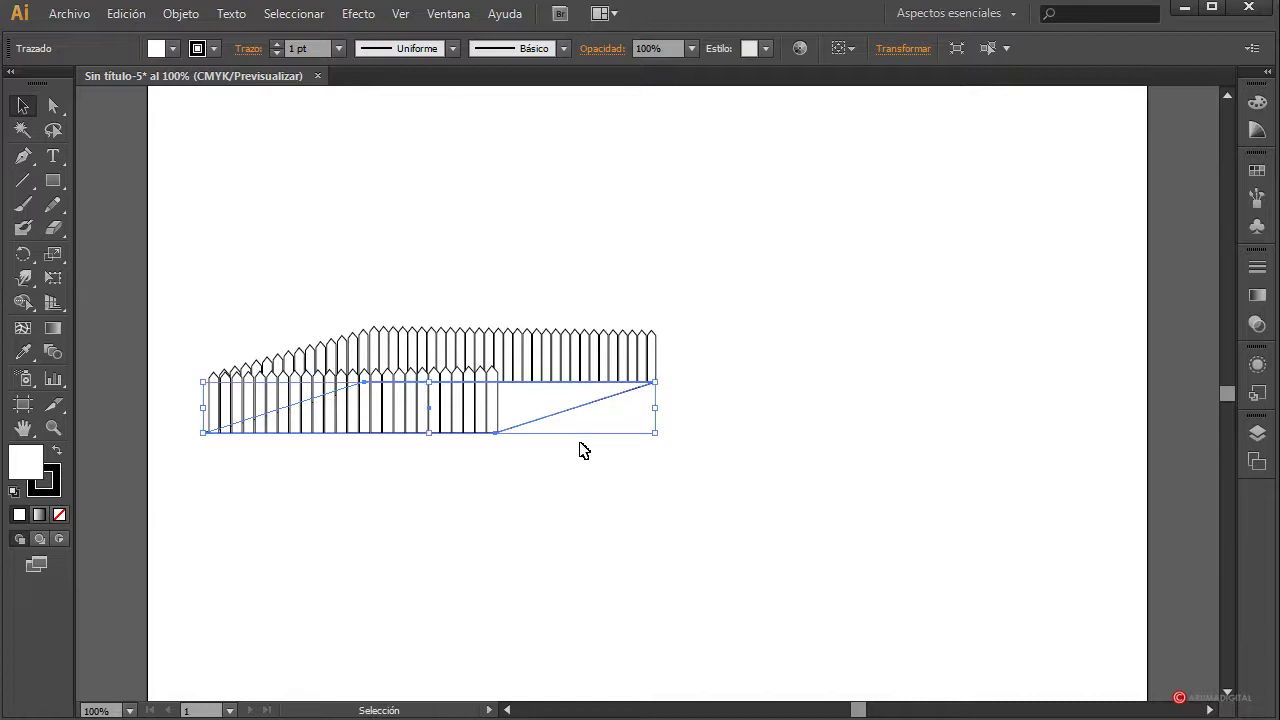
click(657, 383)
key(shift)
drag(658, 382, 594, 400)
click(574, 574)
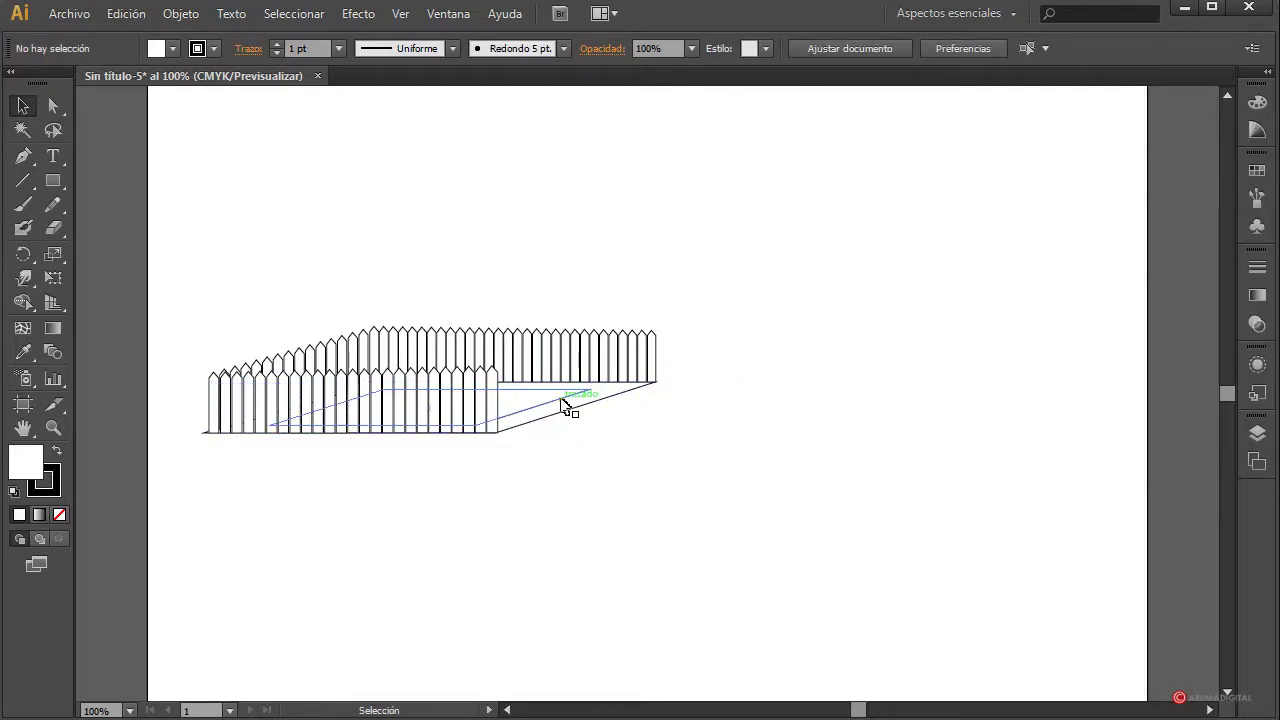
Fill the inner parallelogram with the light blue swatch C=70 M=15 Y=0 K=0
click(563, 405)
click(173, 49)
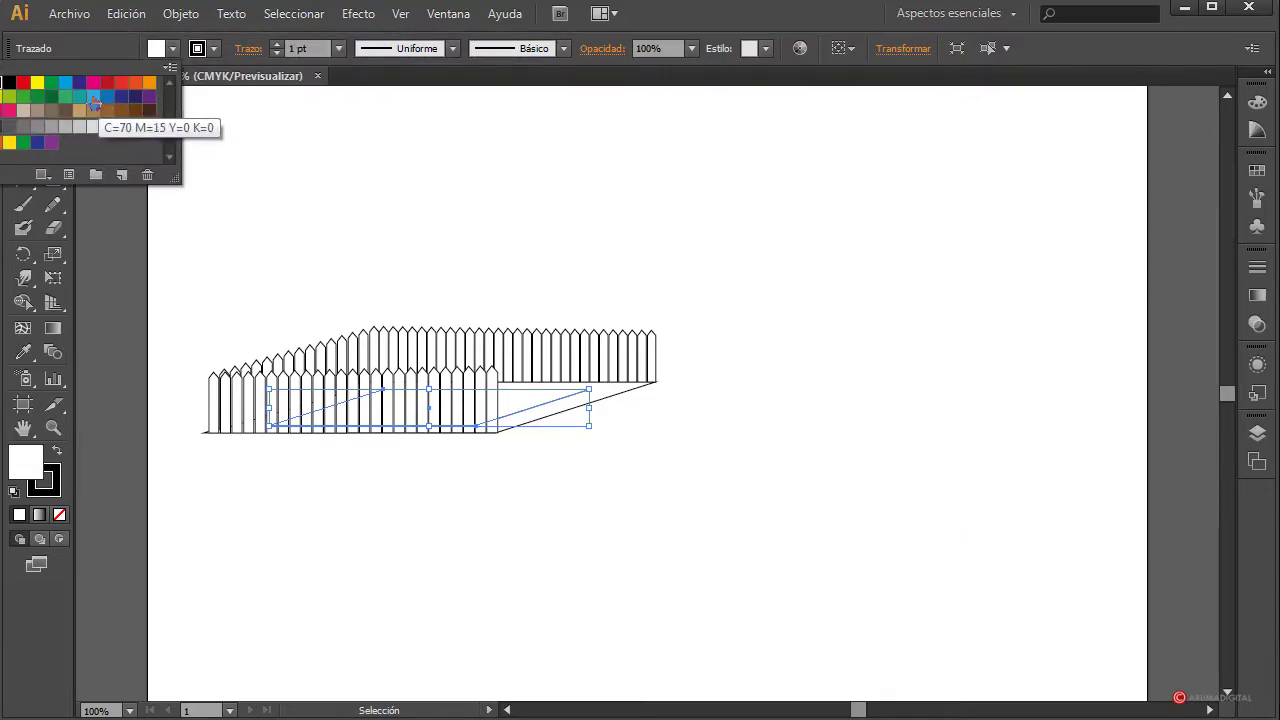
click(93, 103)
click(757, 258)
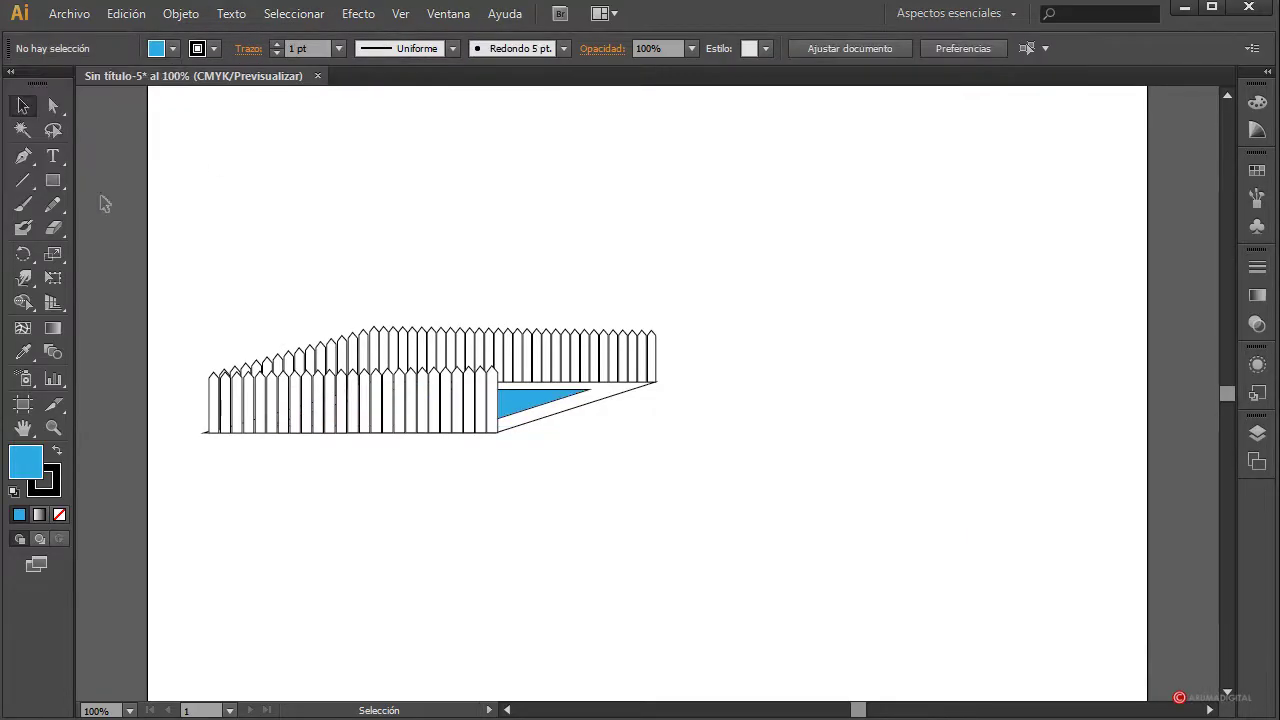
Draw an open Pen path beside the pool: a vertical segment about 42 px high, then a diagonal down to the pool's edge
click(23, 156)
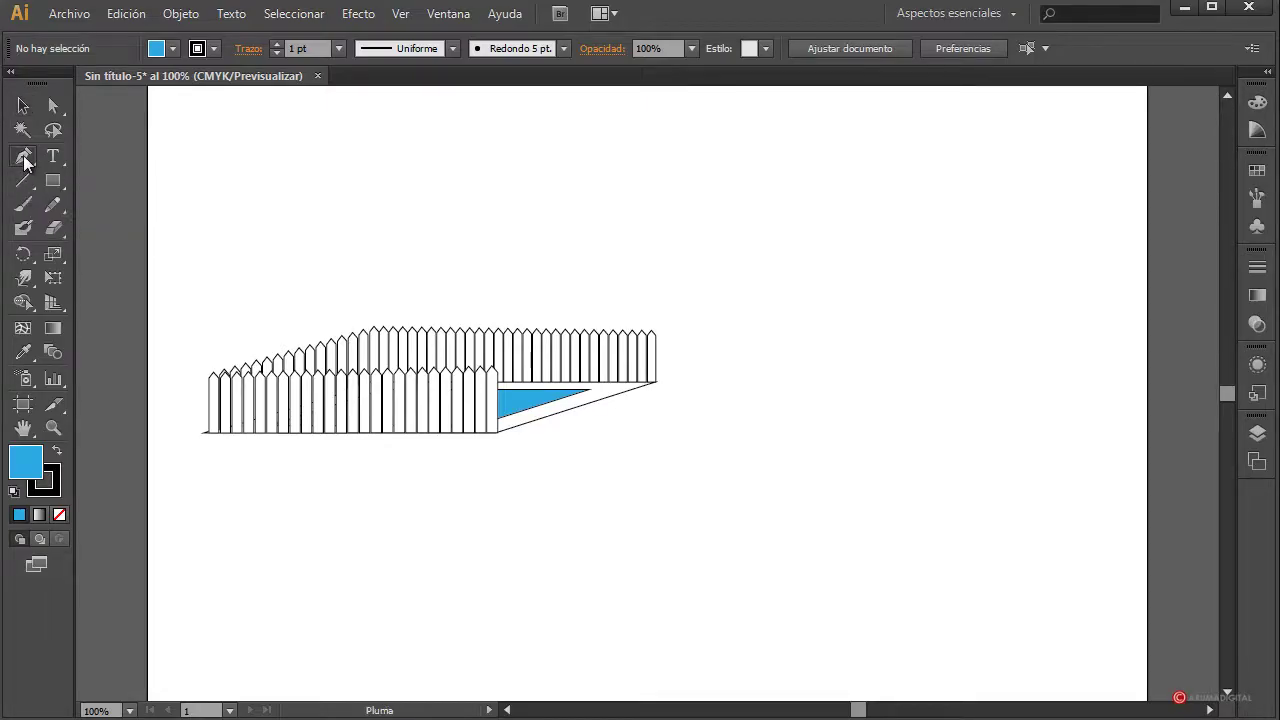
click(575, 407)
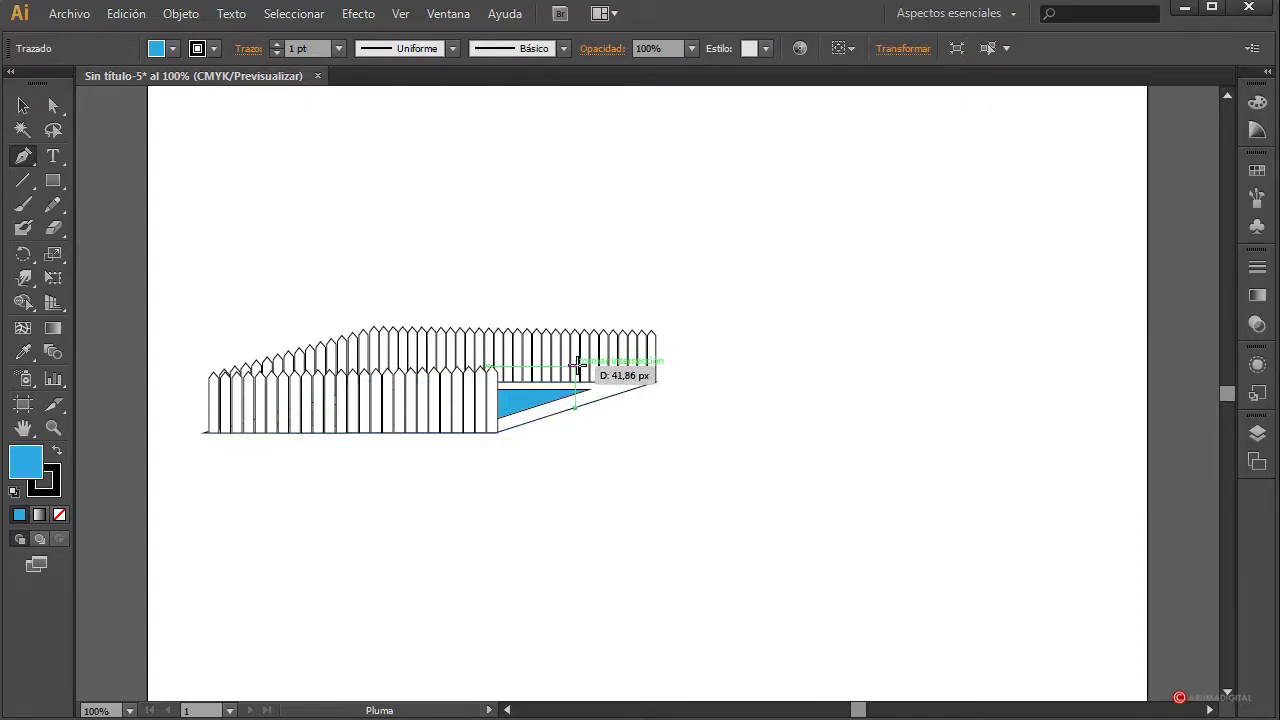
click(578, 369)
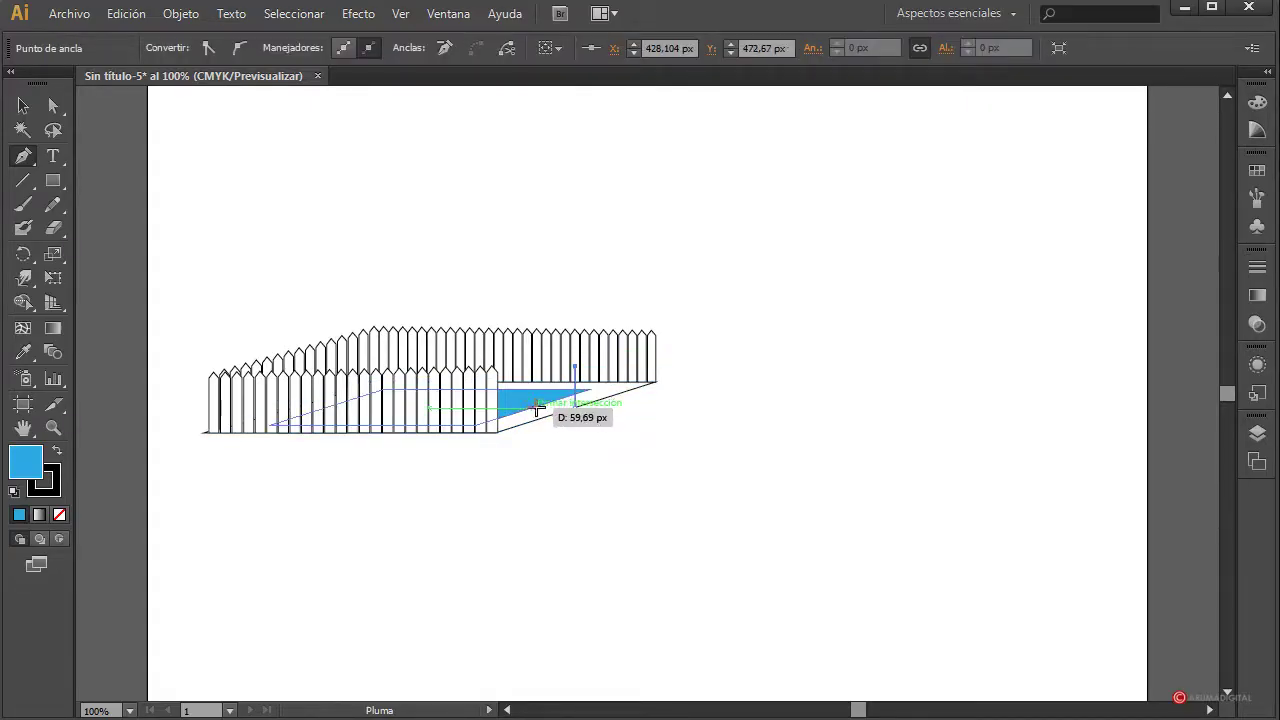
click(588, 396)
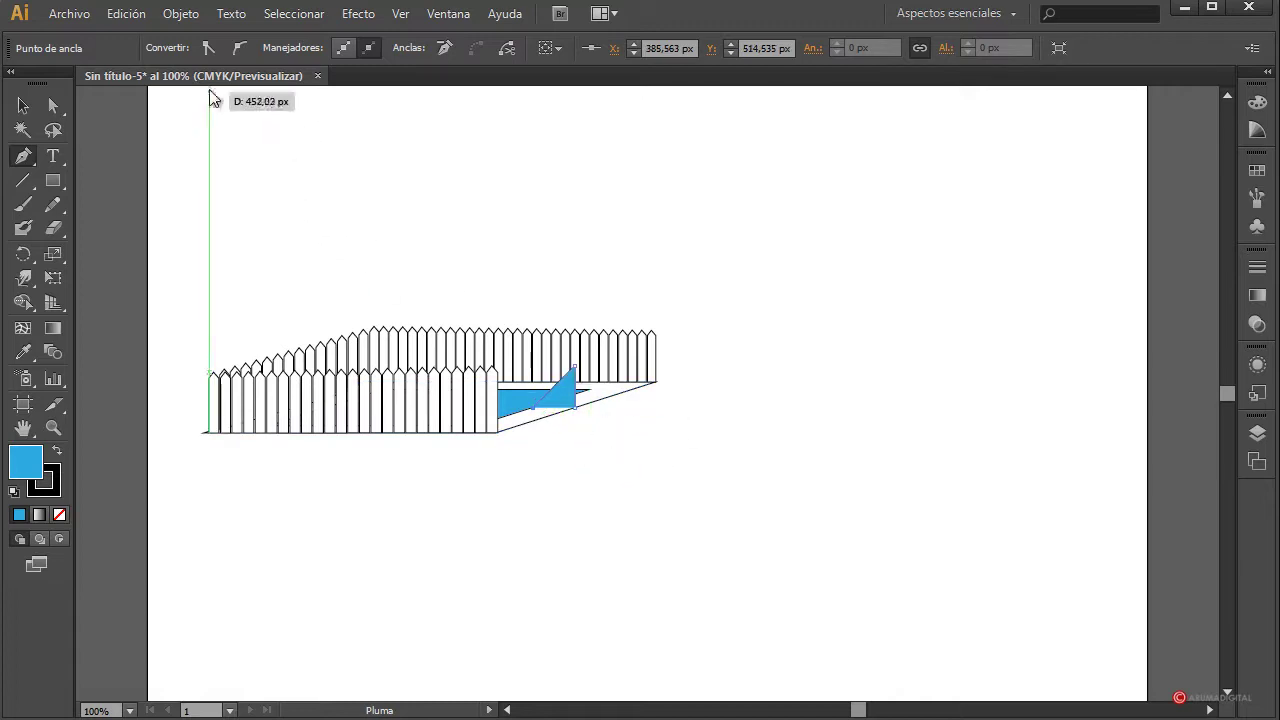
click(24, 107)
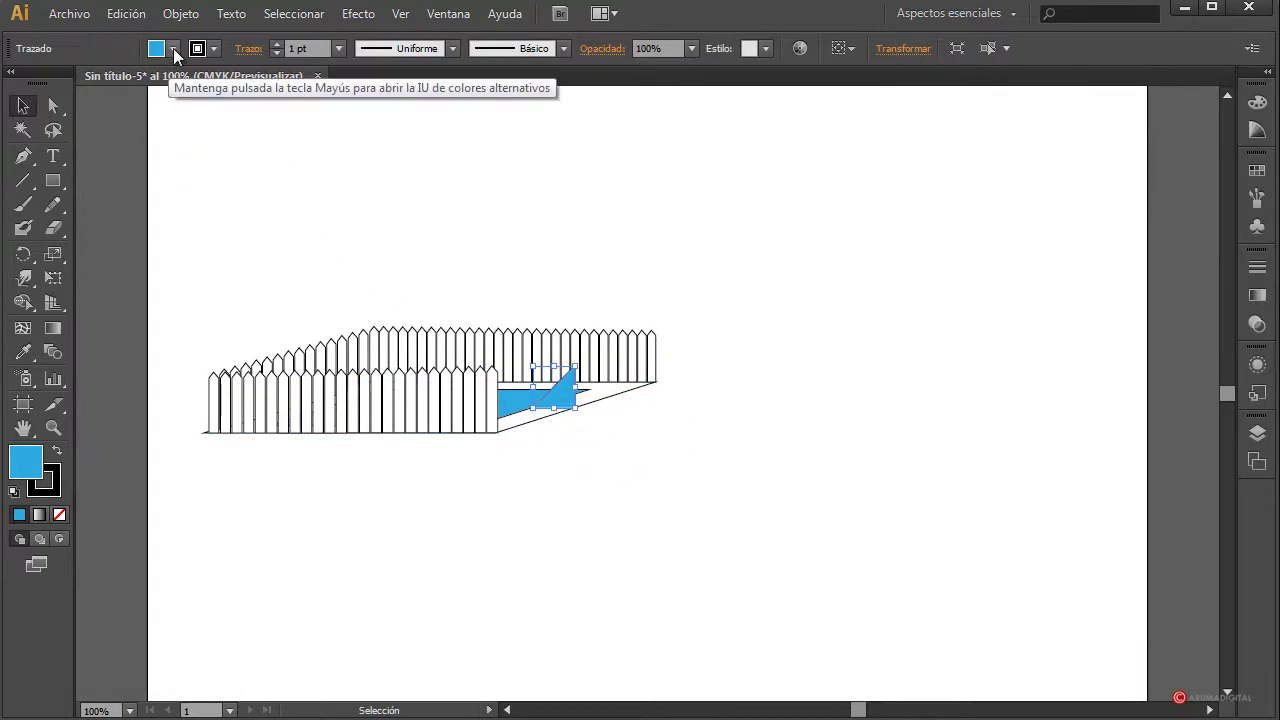
Give the two-segment path no fill, a 5 pt stroke weight and a gray stroke colour
click(172, 48)
click(2, 97)
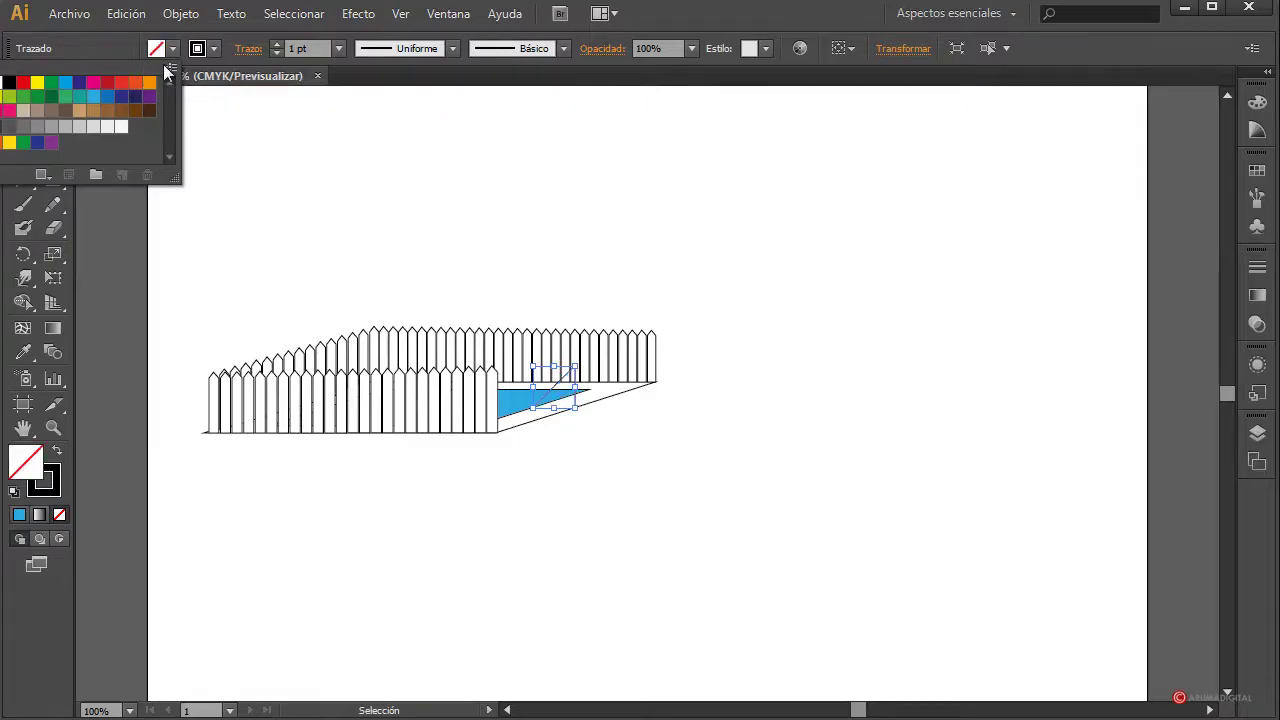
click(340, 49)
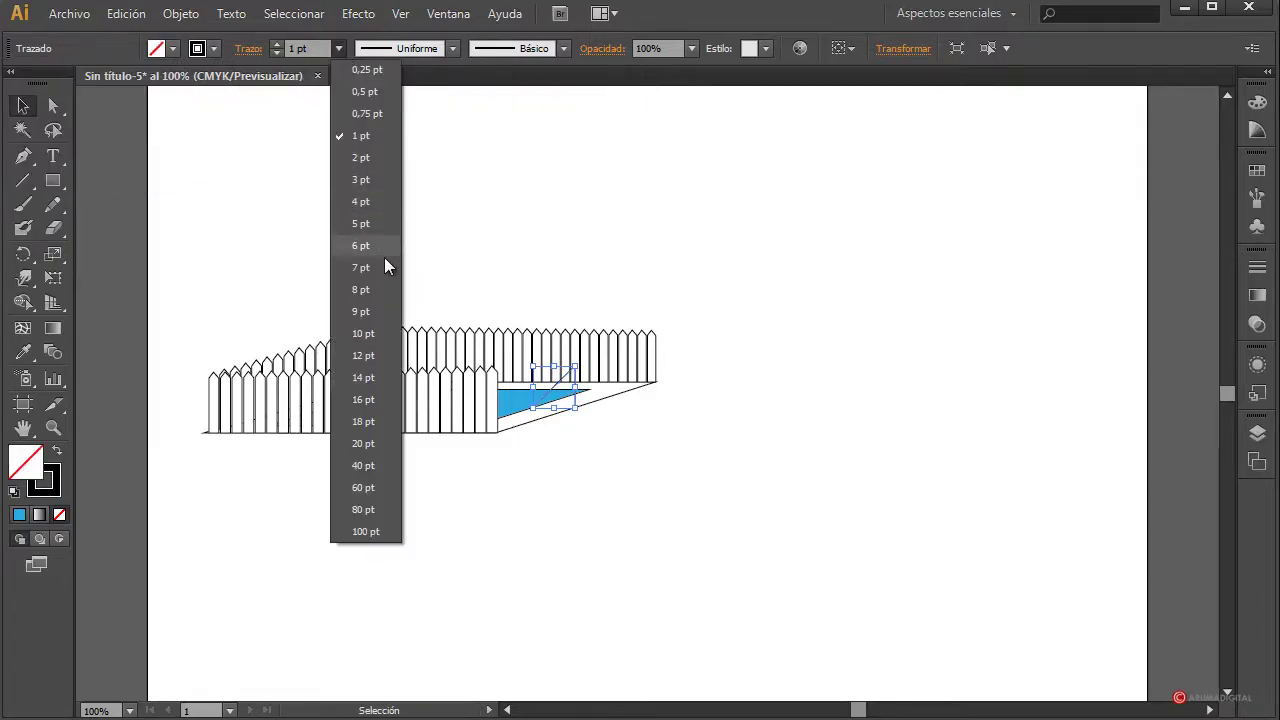
click(360, 223)
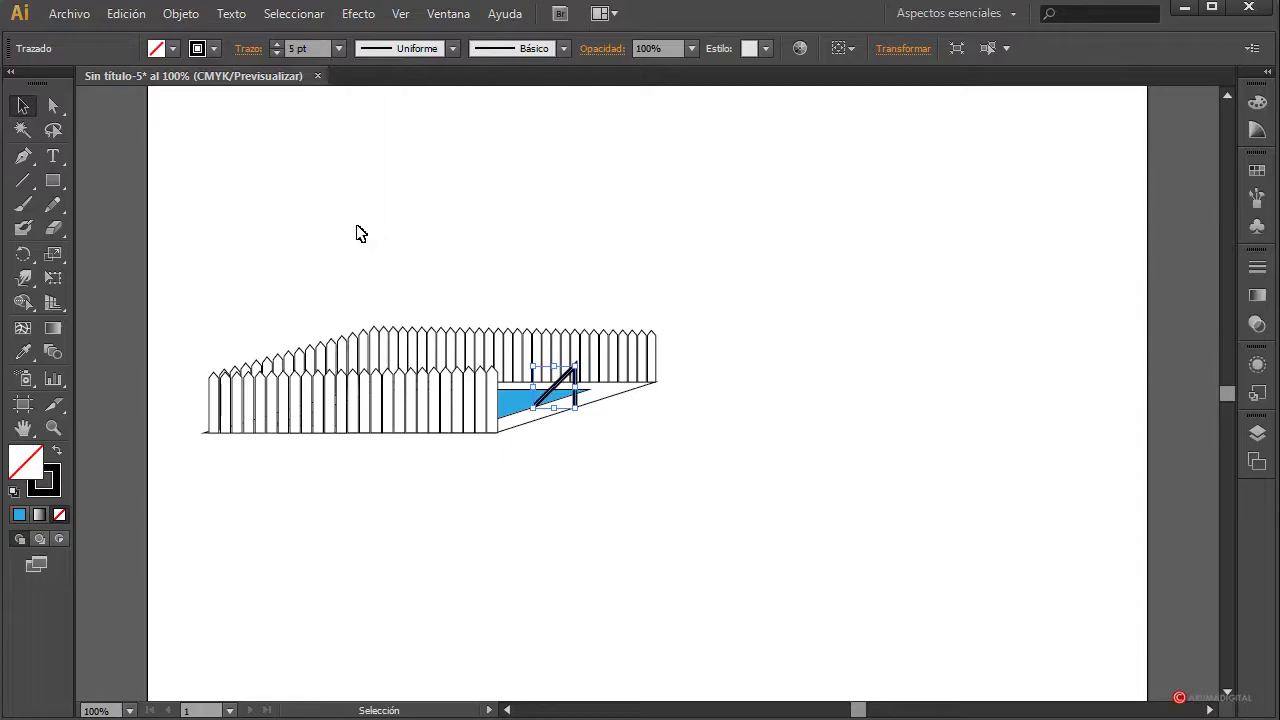
click(172, 50)
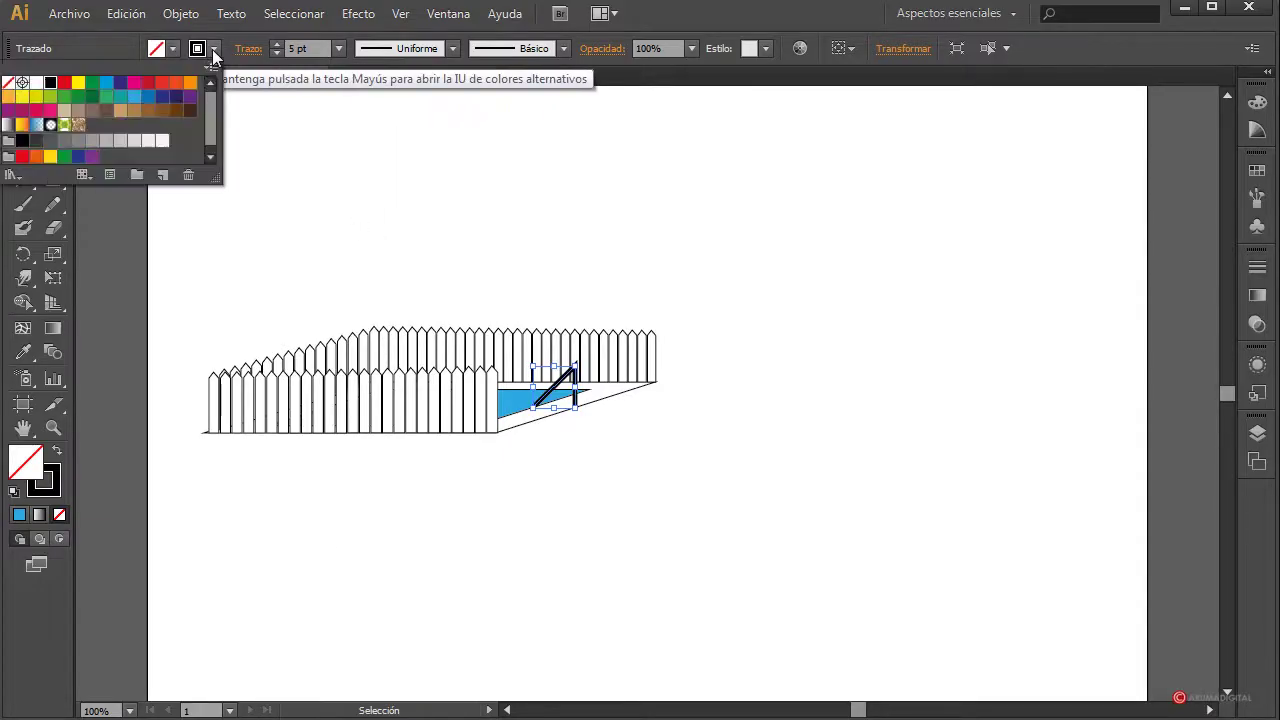
click(116, 146)
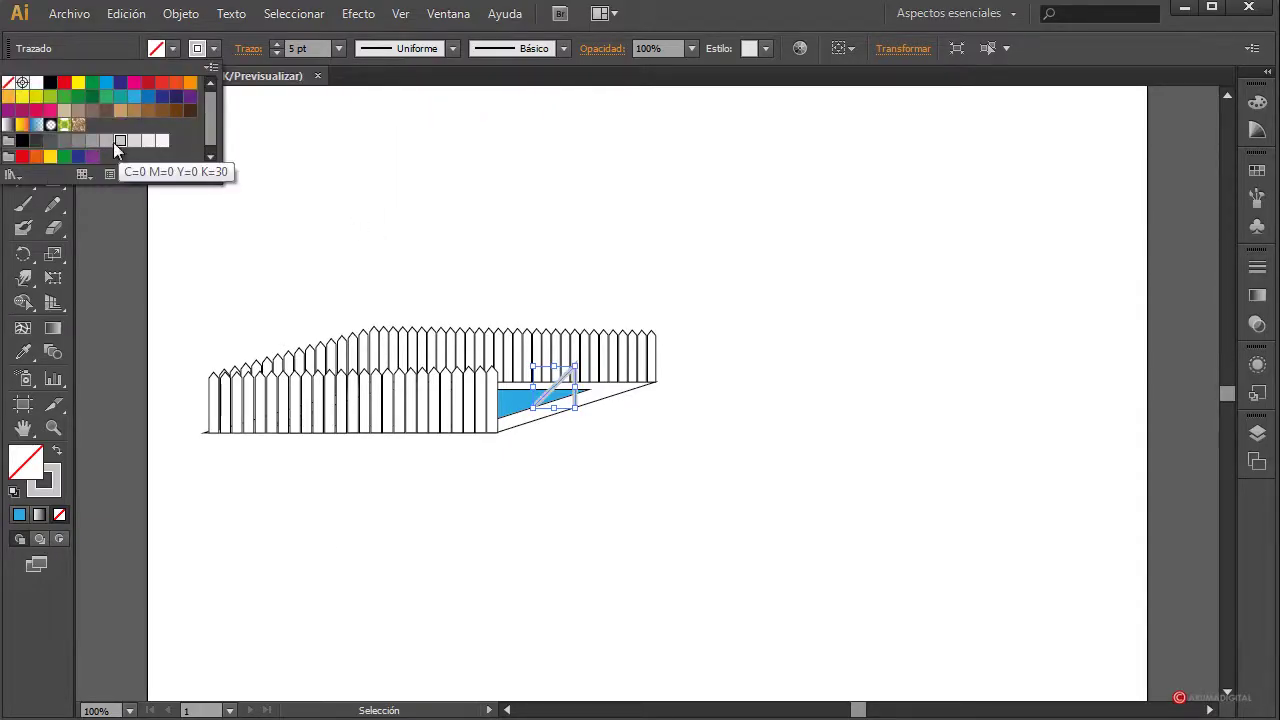
click(688, 261)
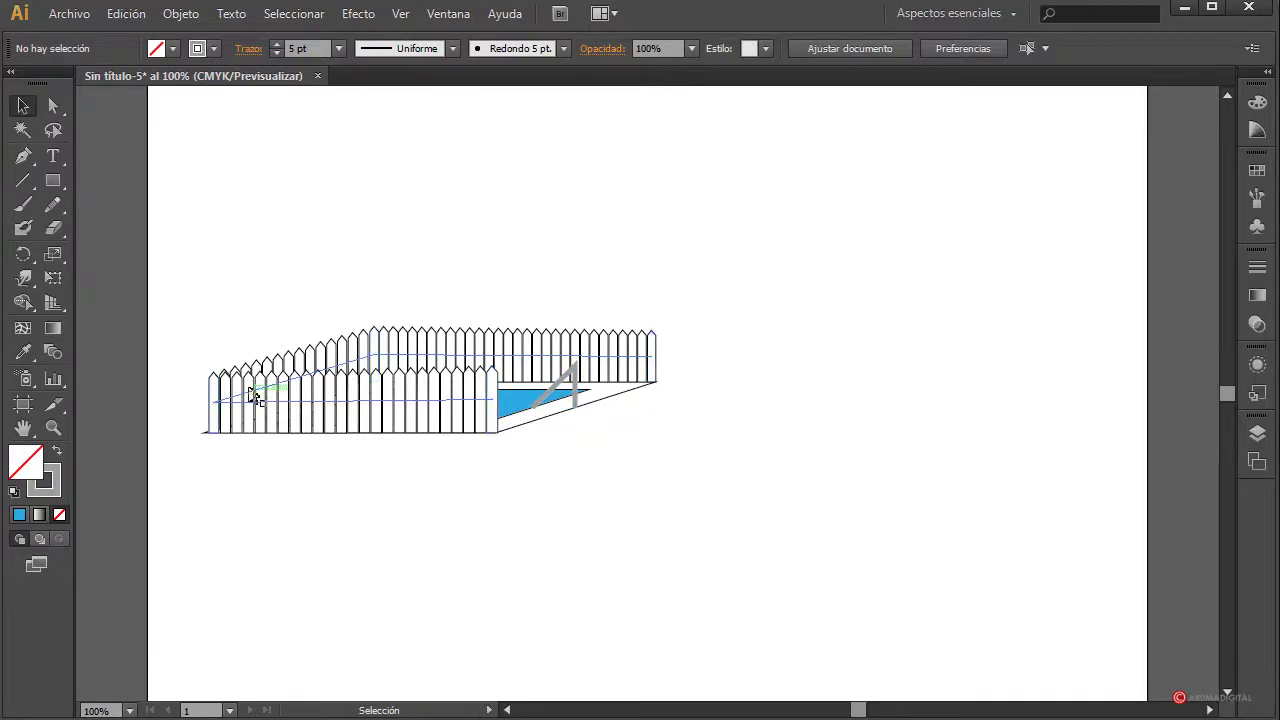
Nudge the whole fence blend slightly to the left so its front pickets line up with the base parallelogram
click(214, 388)
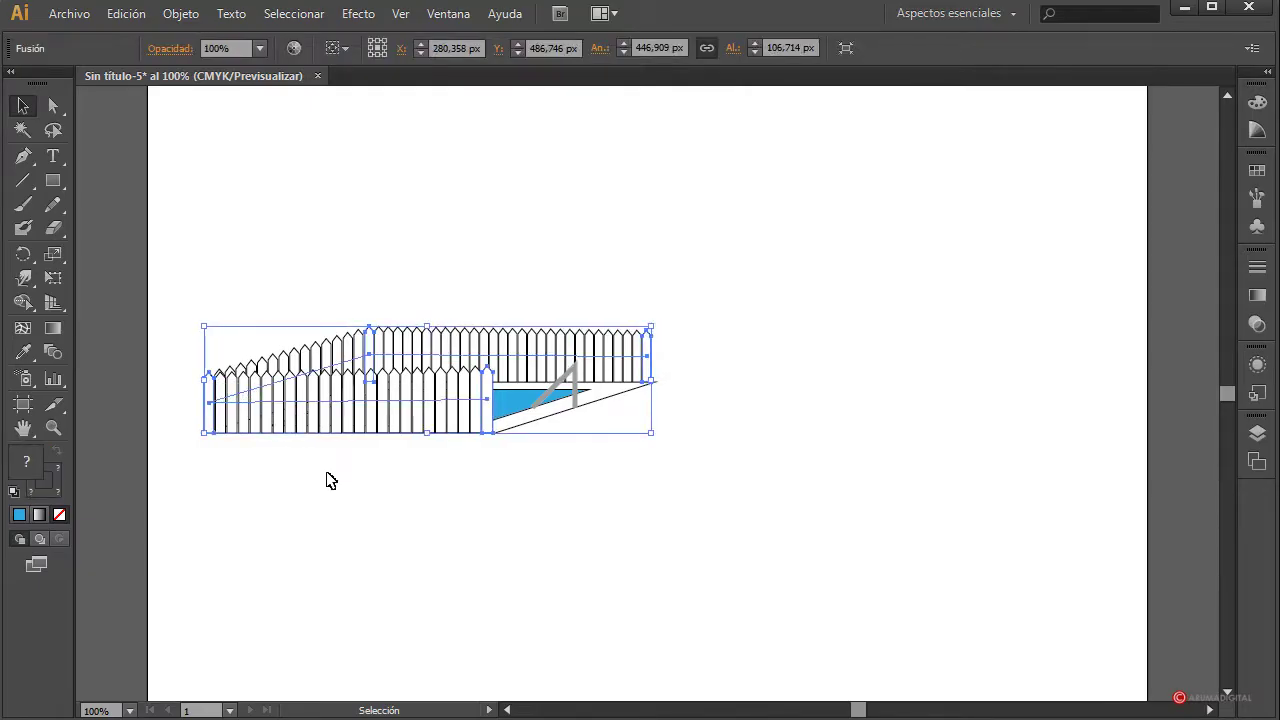
click(425, 510)
click(371, 423)
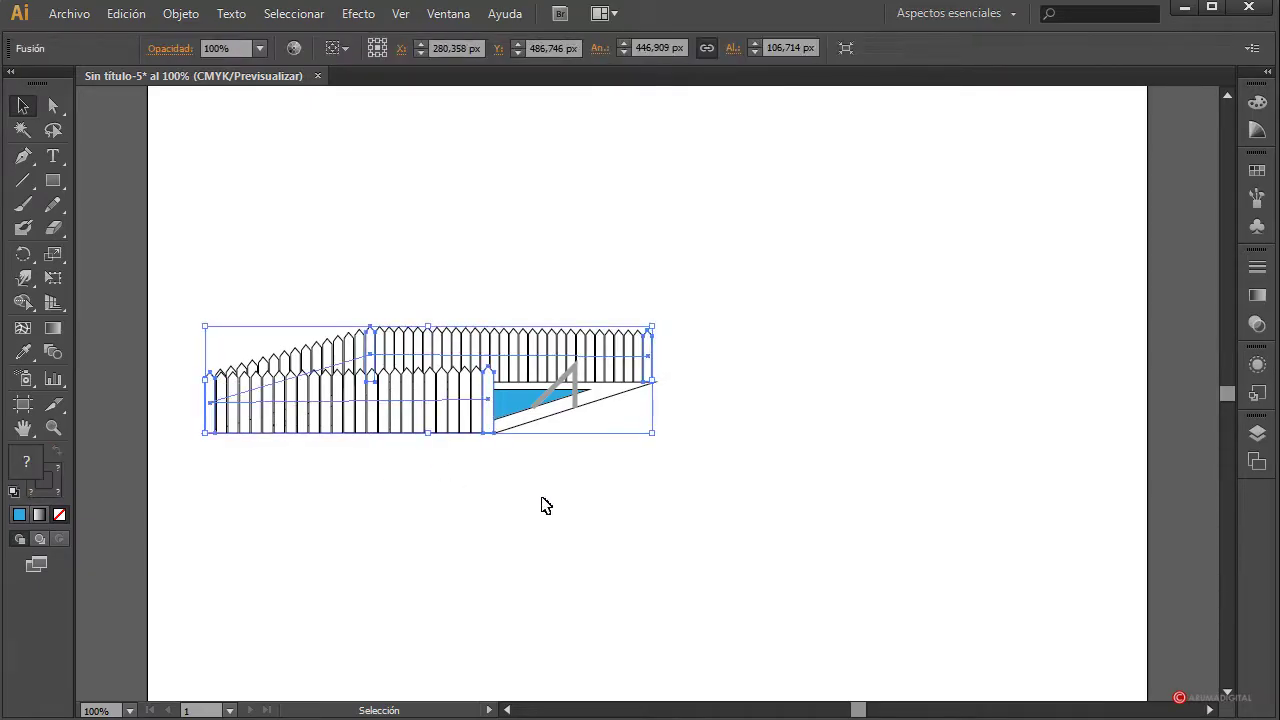
click(552, 509)
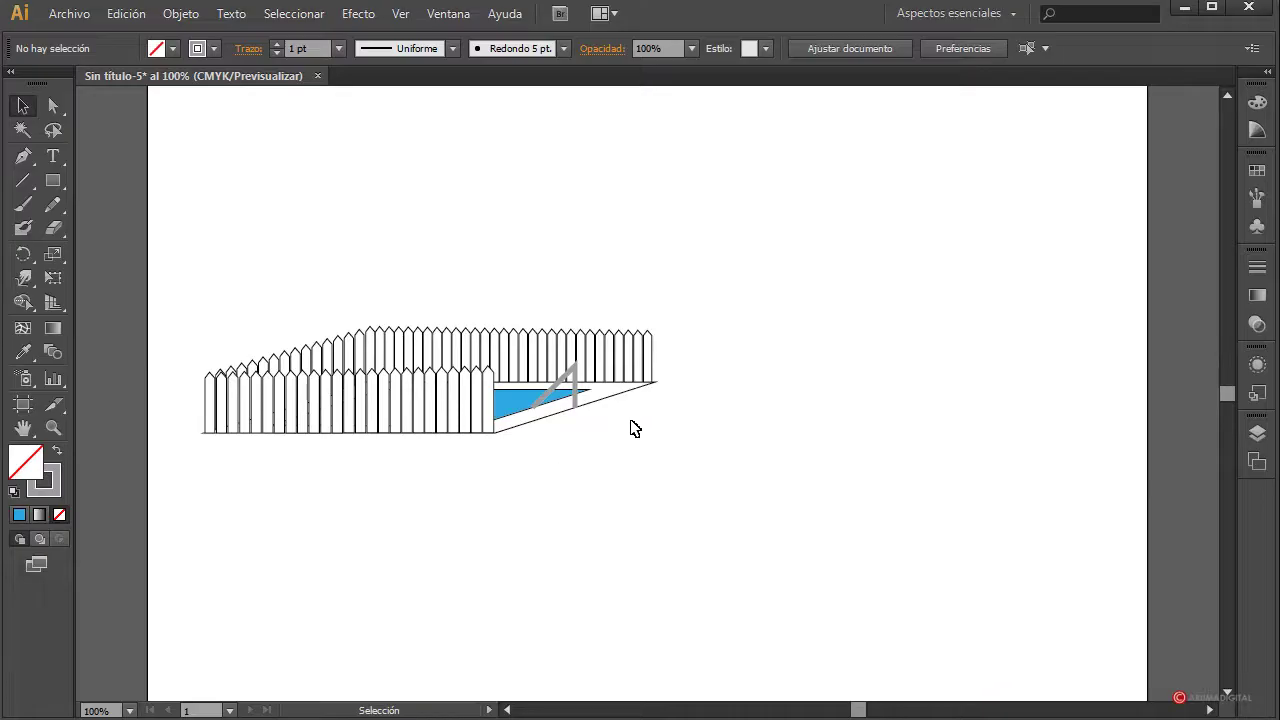
Isolate the fence blend, make its far back corner picket slightly taller, and exit isolation mode
click(652, 362)
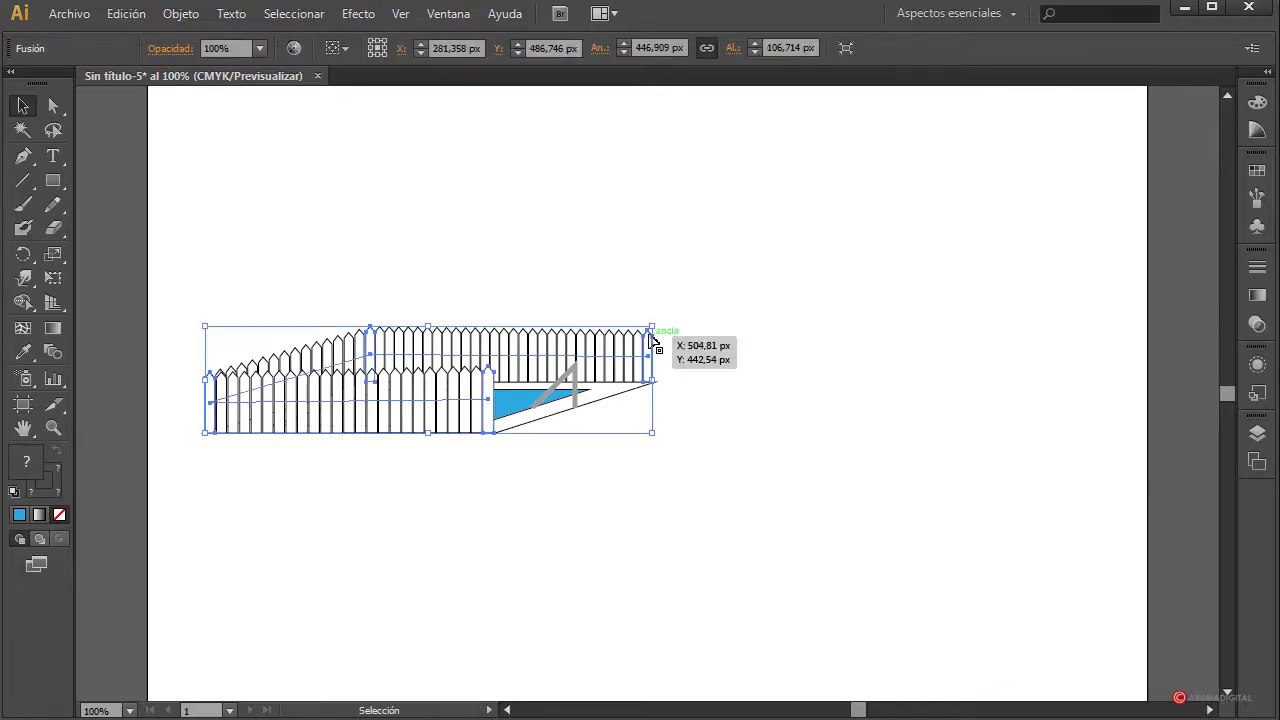
double_click(651, 334)
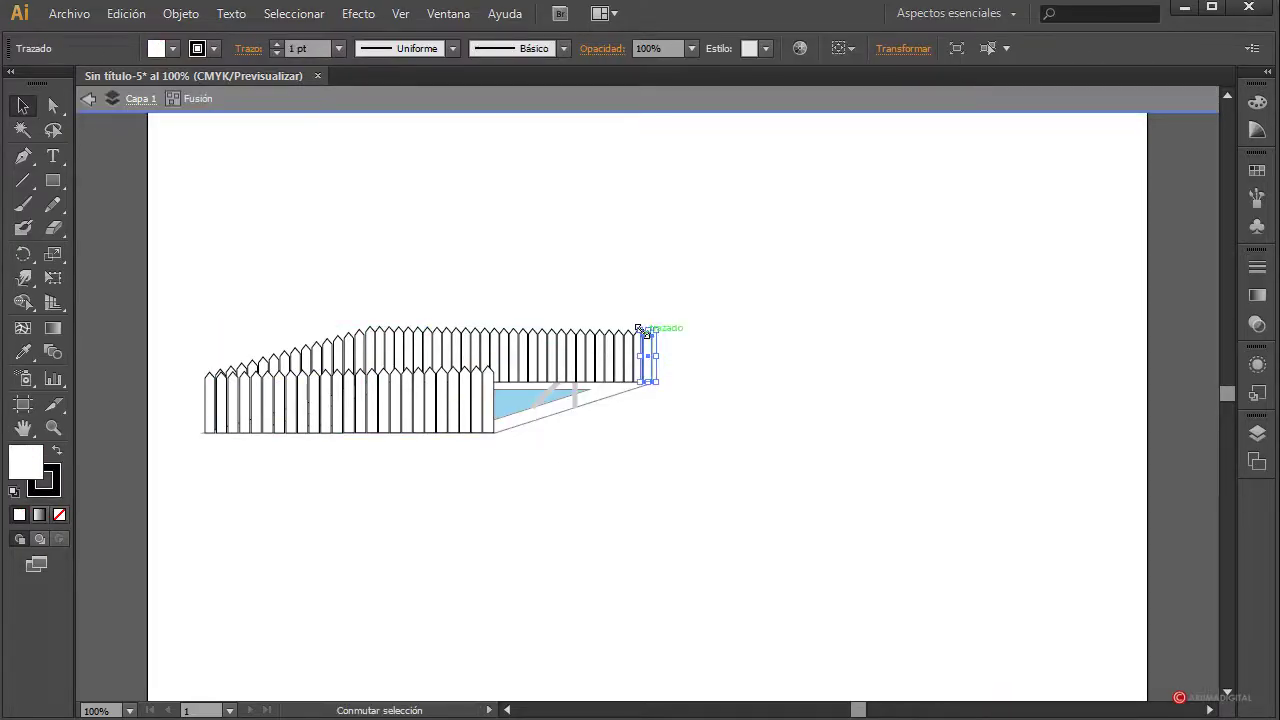
drag(645, 332, 645, 326)
click(724, 450)
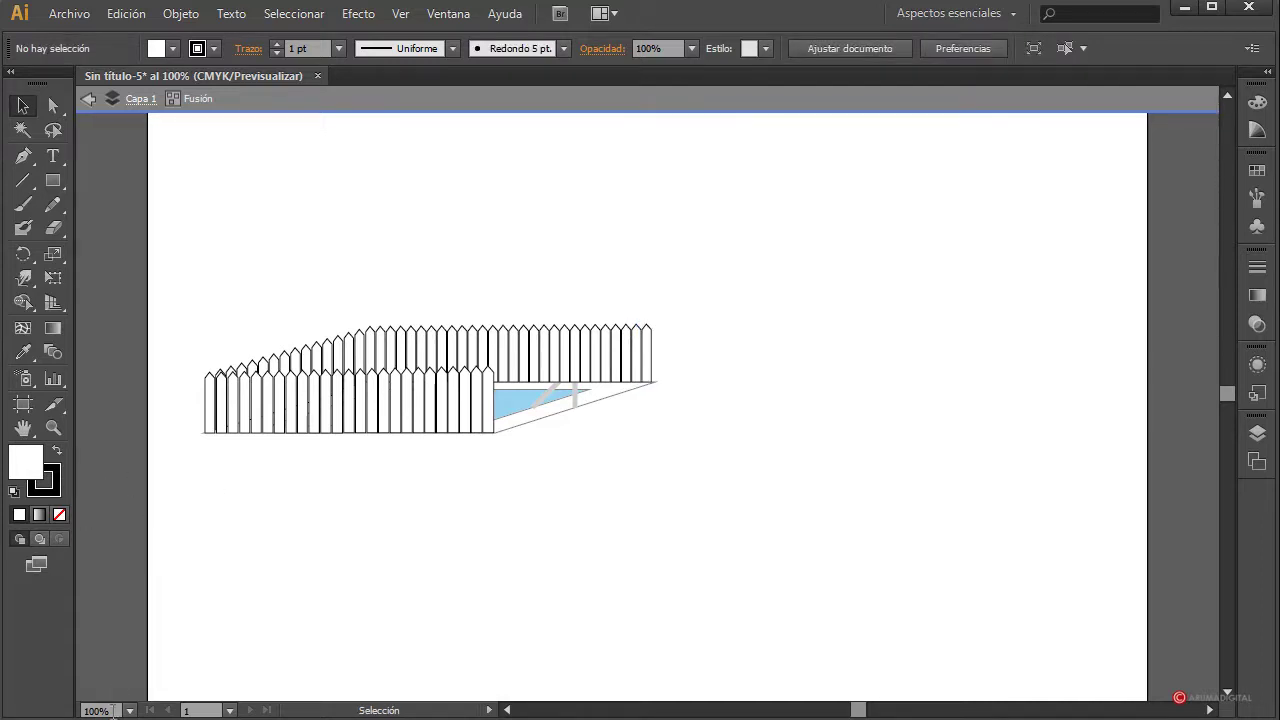
drag(114, 710, 38, 715)
text(50)
key(Return)
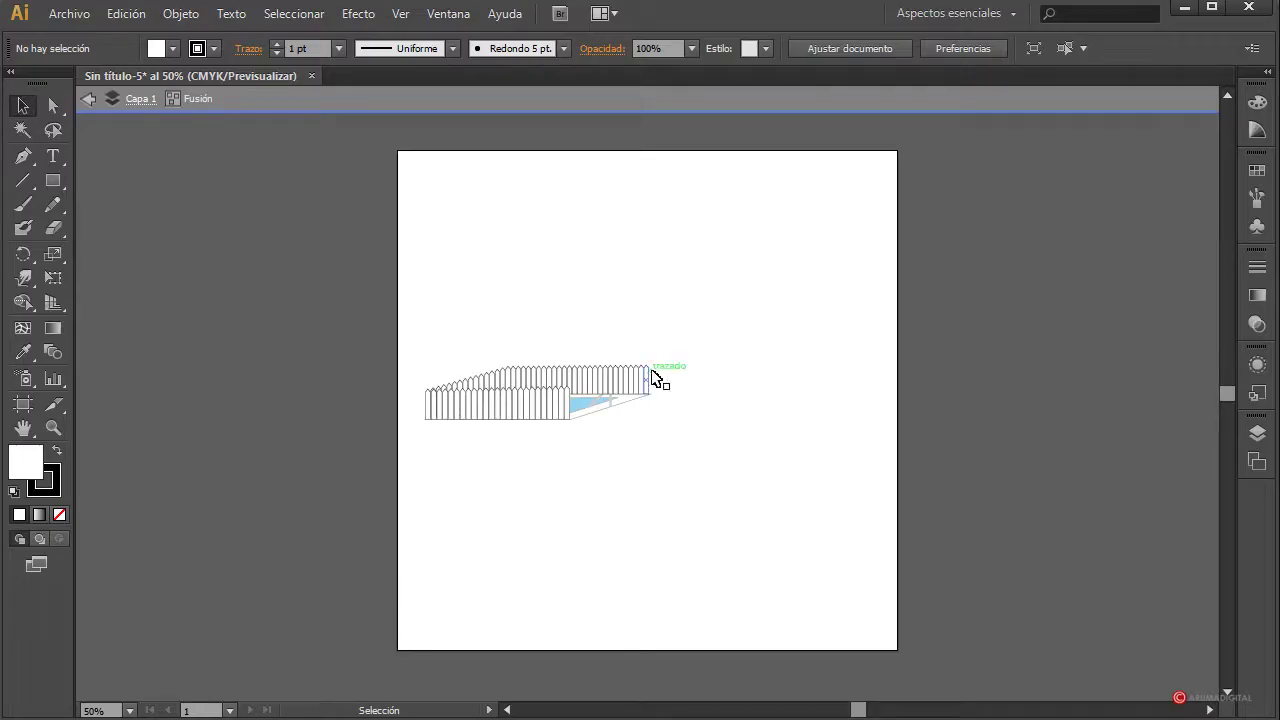
double_click(944, 369)
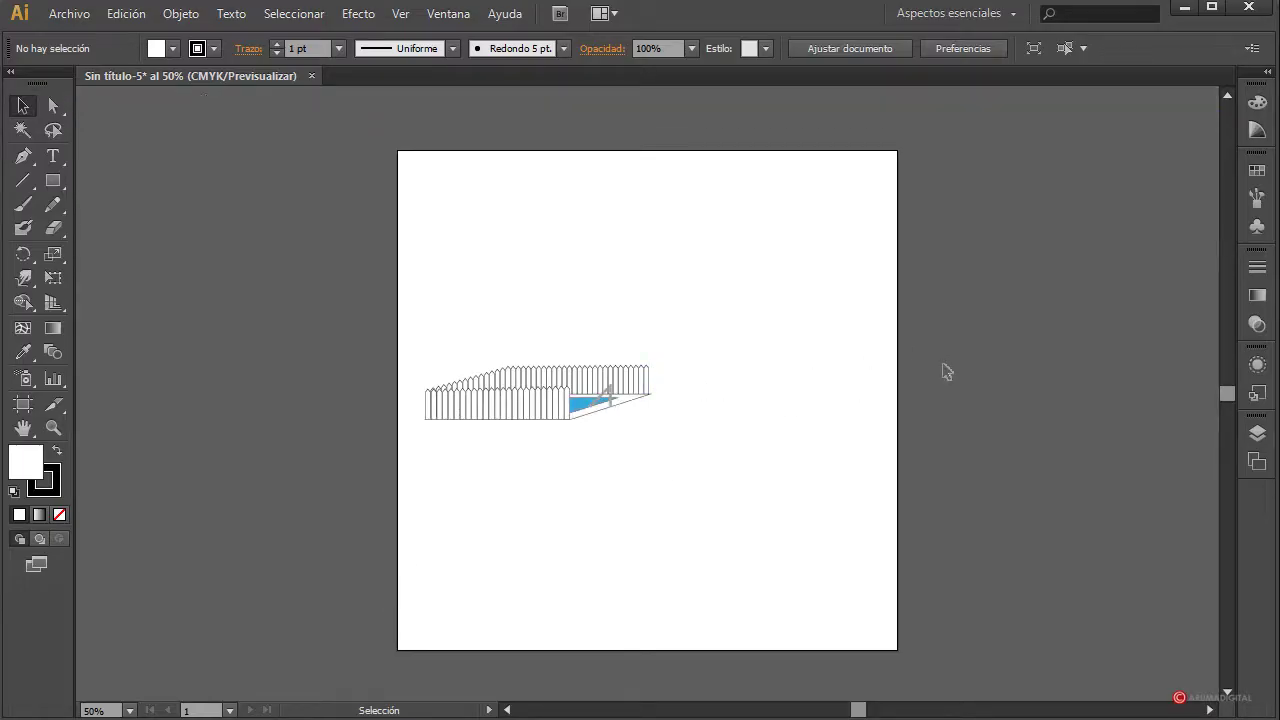
Lock Capa 1, create a new layer and place it below Capa 1
click(1257, 433)
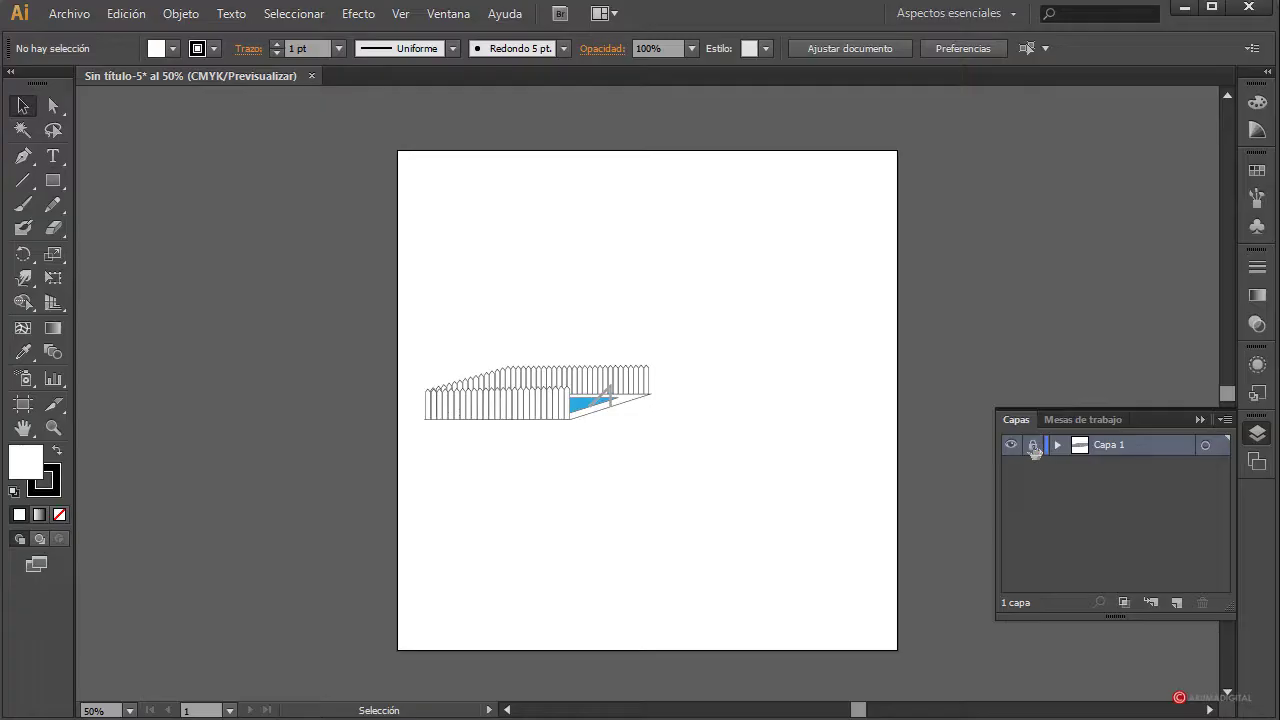
click(1176, 603)
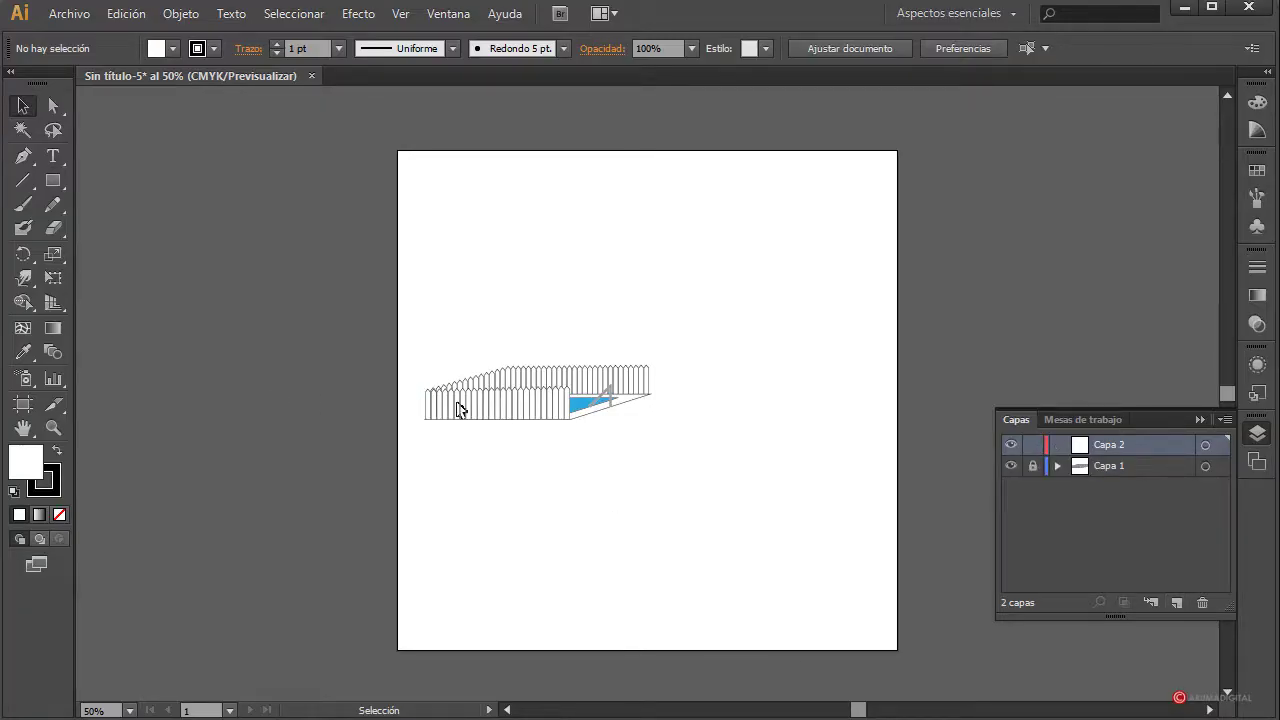
drag(1143, 443, 1147, 482)
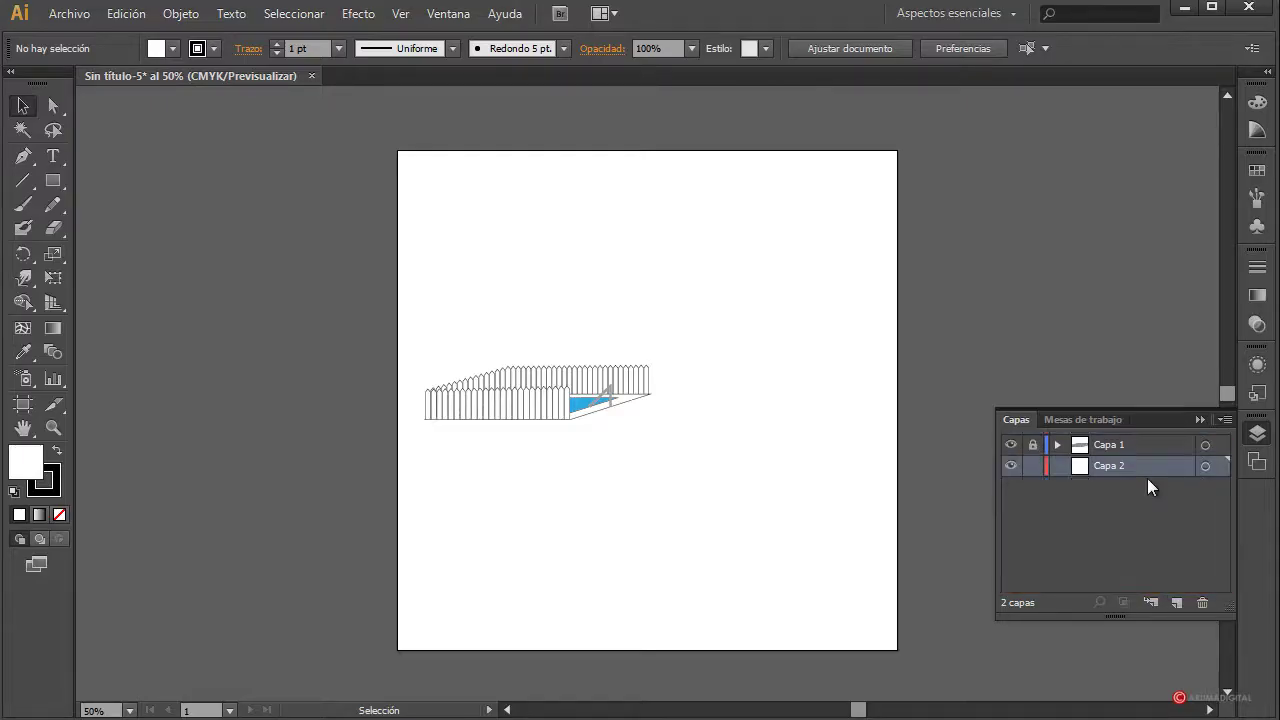
click(54, 181)
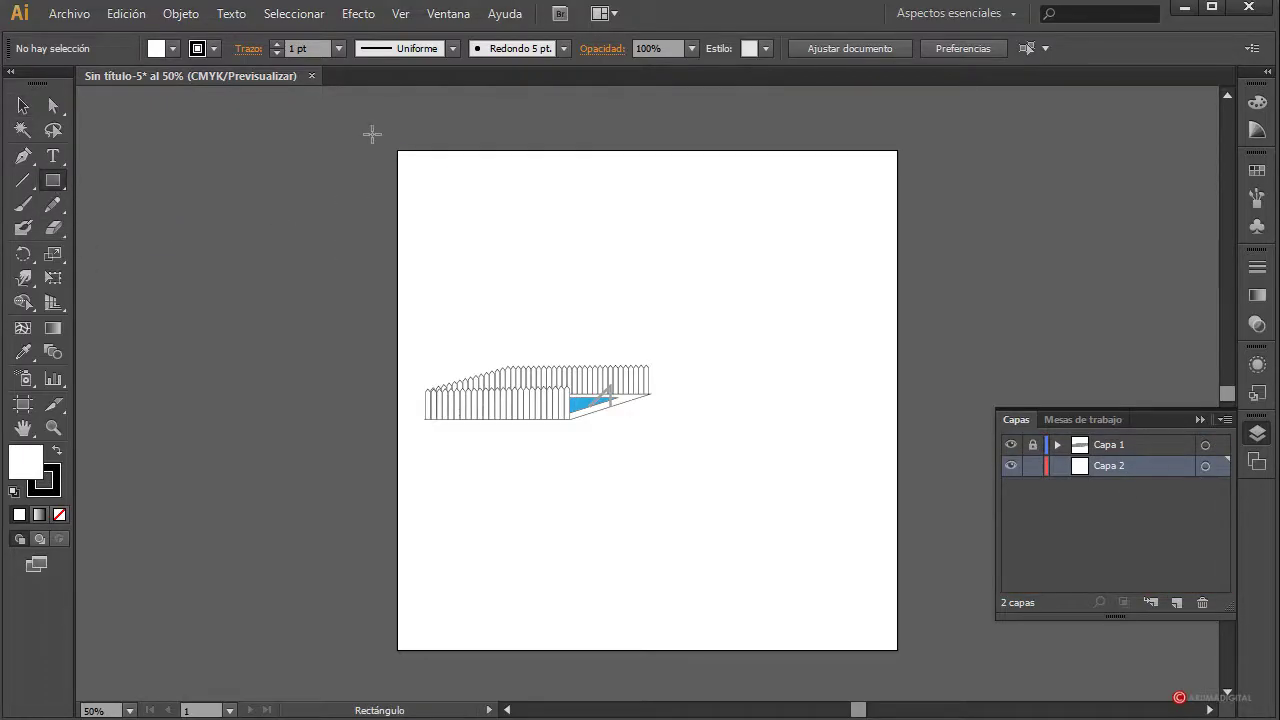
drag(439, 191, 897, 346)
click(57, 103)
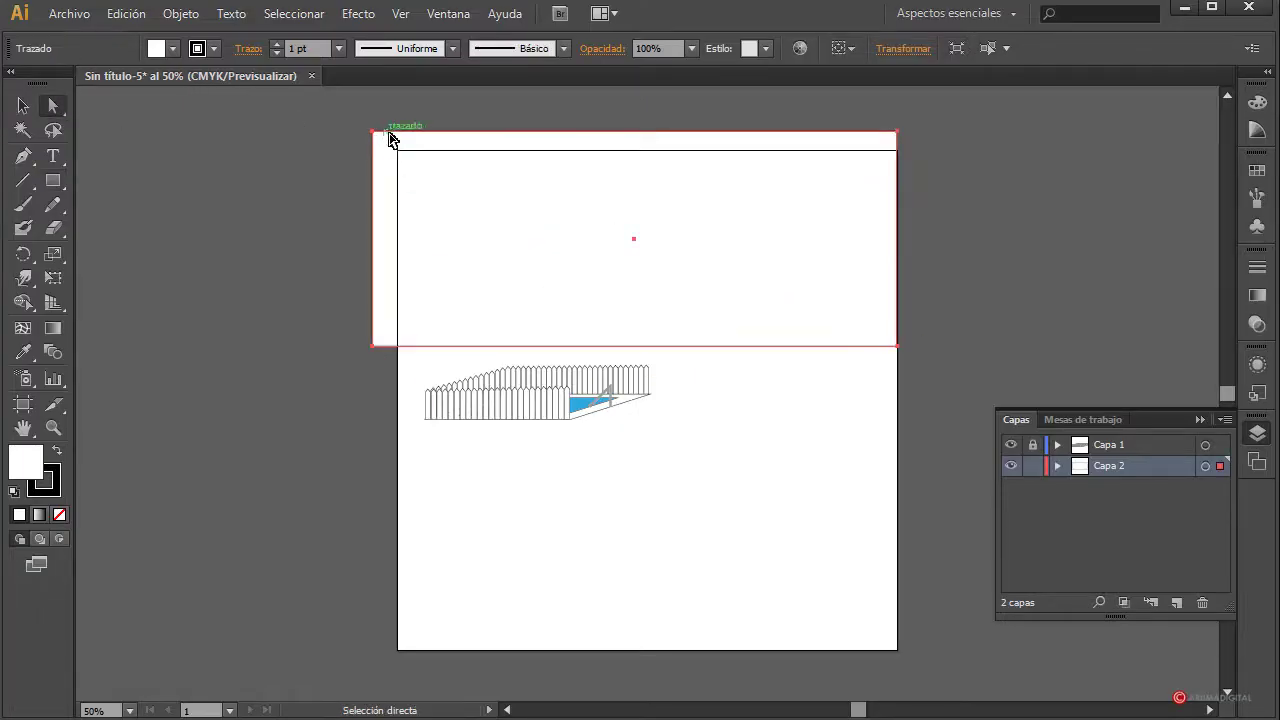
drag(373, 132, 398, 151)
drag(896, 131, 897, 160)
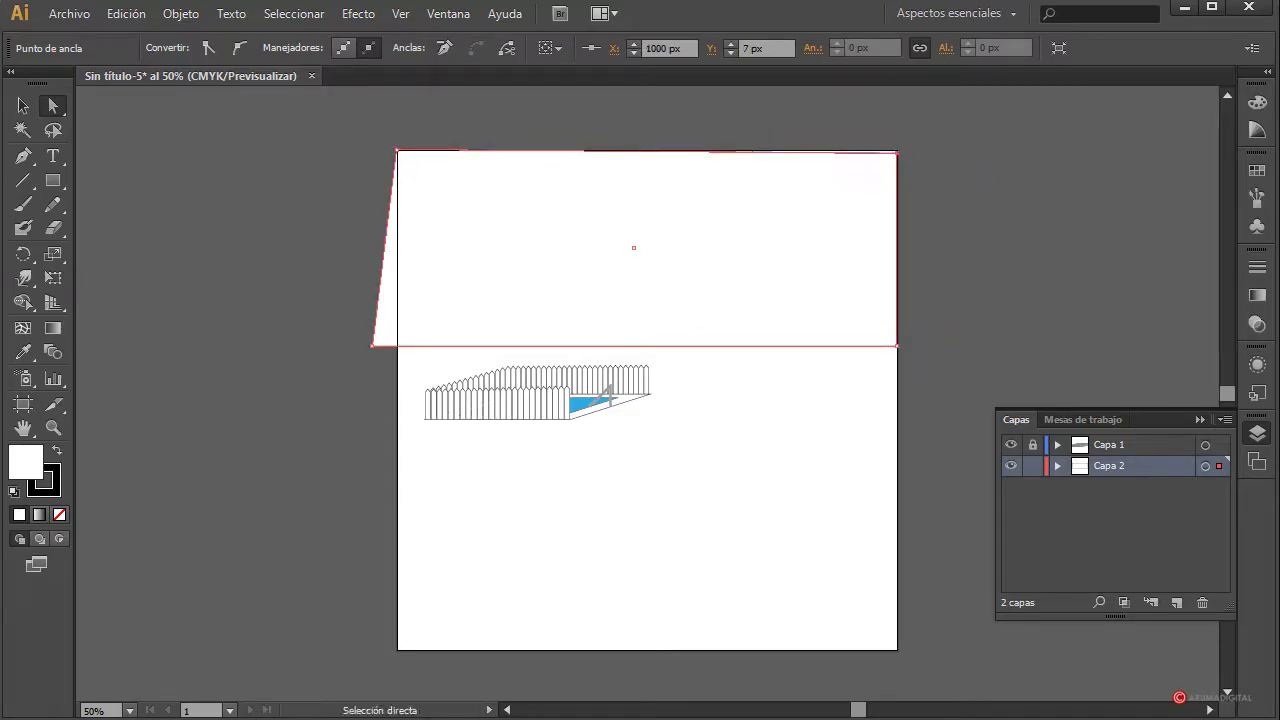
click(23, 105)
key(Delete)
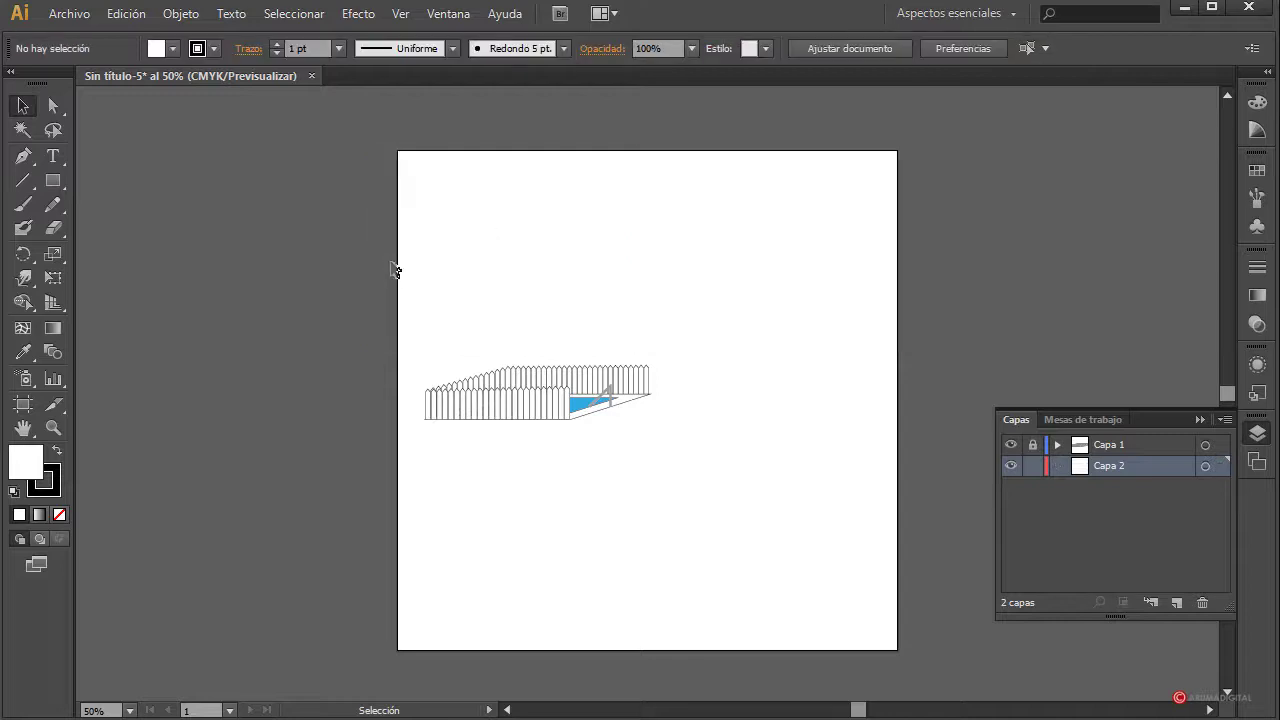
Draw a full-width rectangle from the artboard's upper edge to just above the fence and fill it with cyan
click(53, 180)
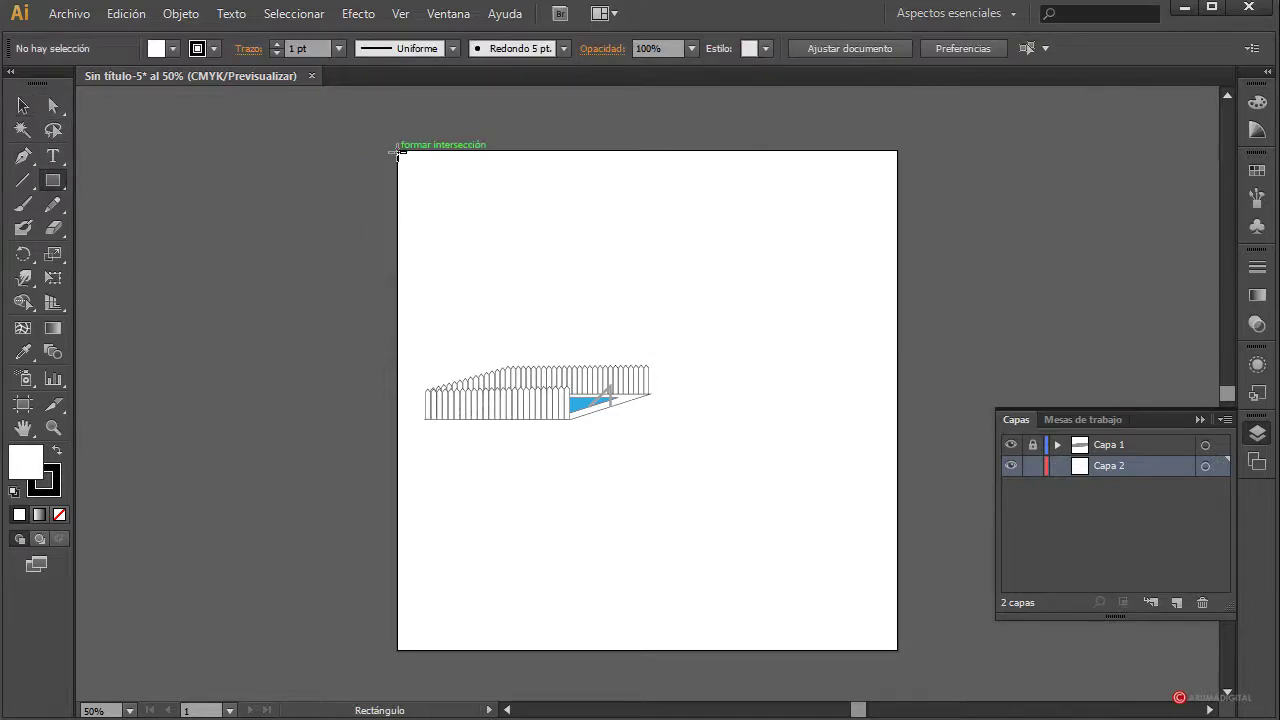
drag(398, 151, 896, 340)
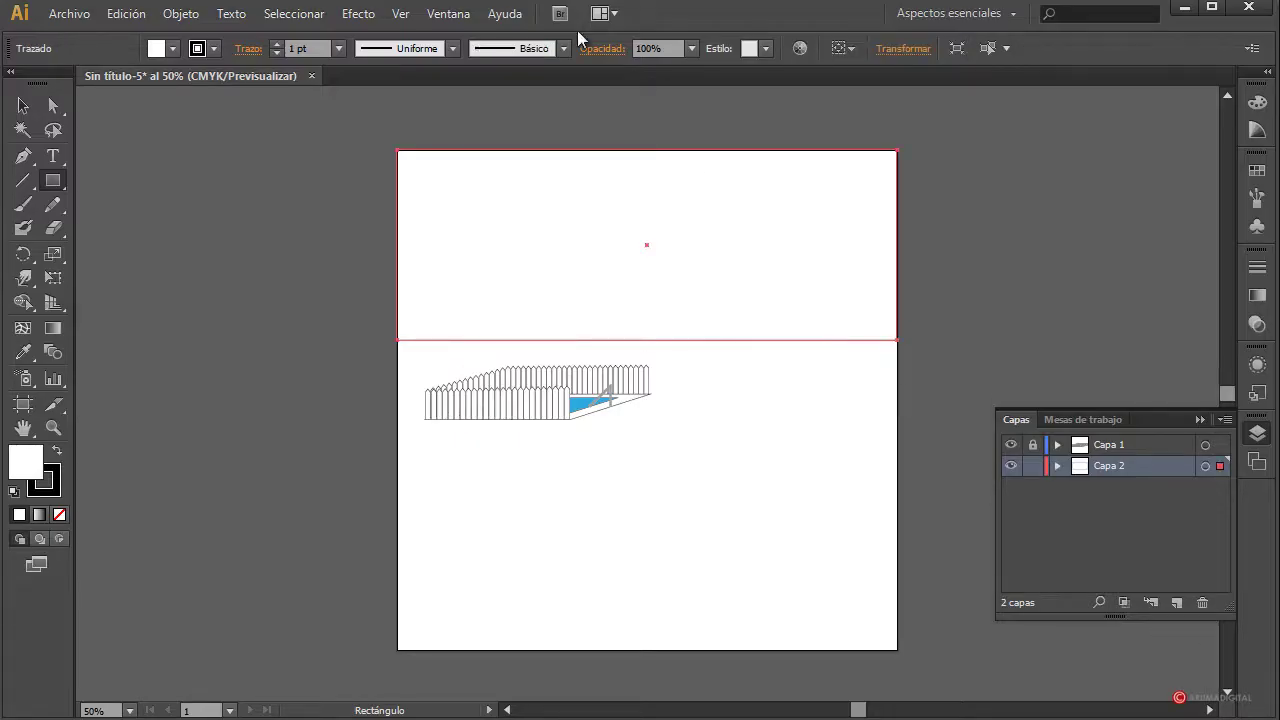
click(172, 48)
click(65, 83)
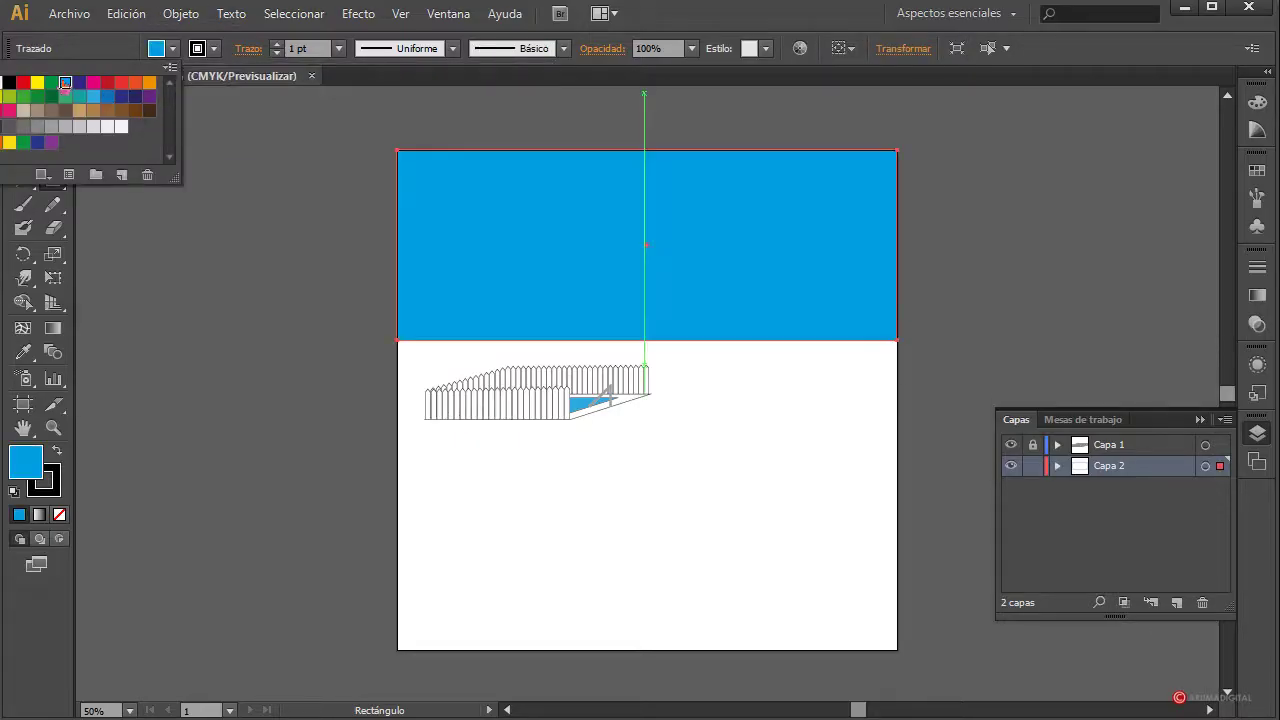
Switch the colour model to HSB and mute the sky rectangle's fill to S 23% and B 73%
click(1260, 104)
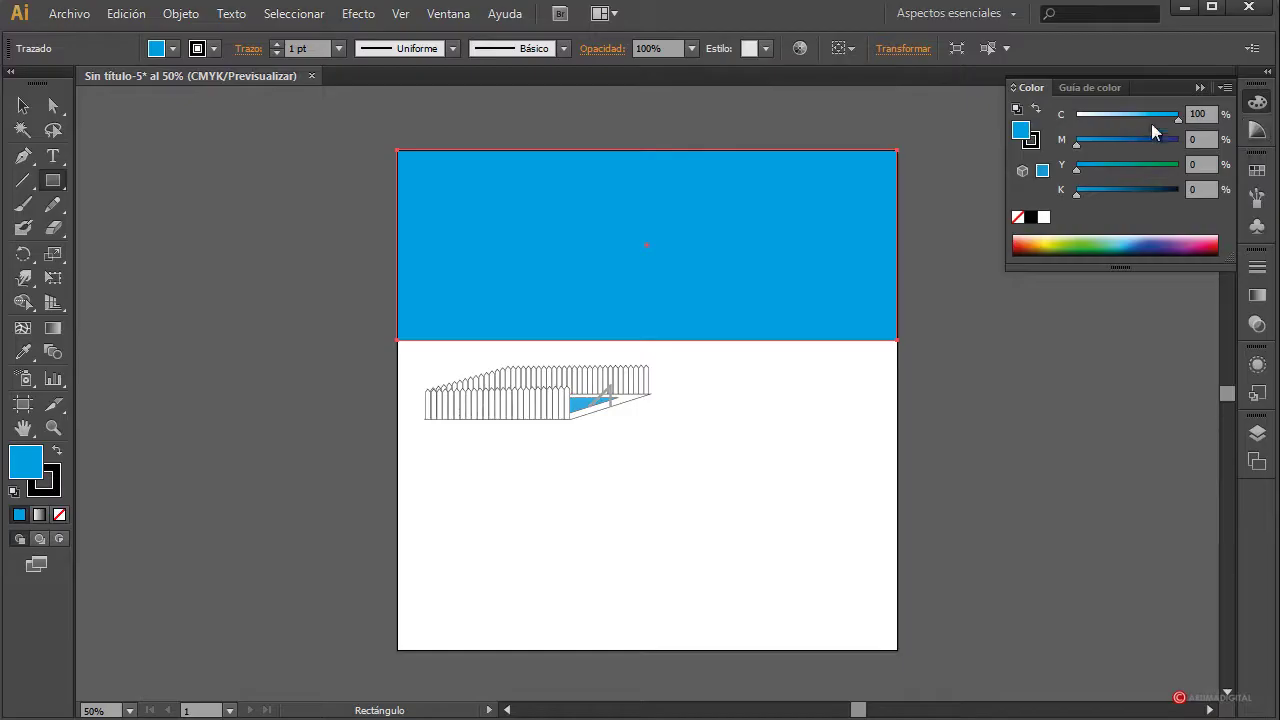
click(1228, 90)
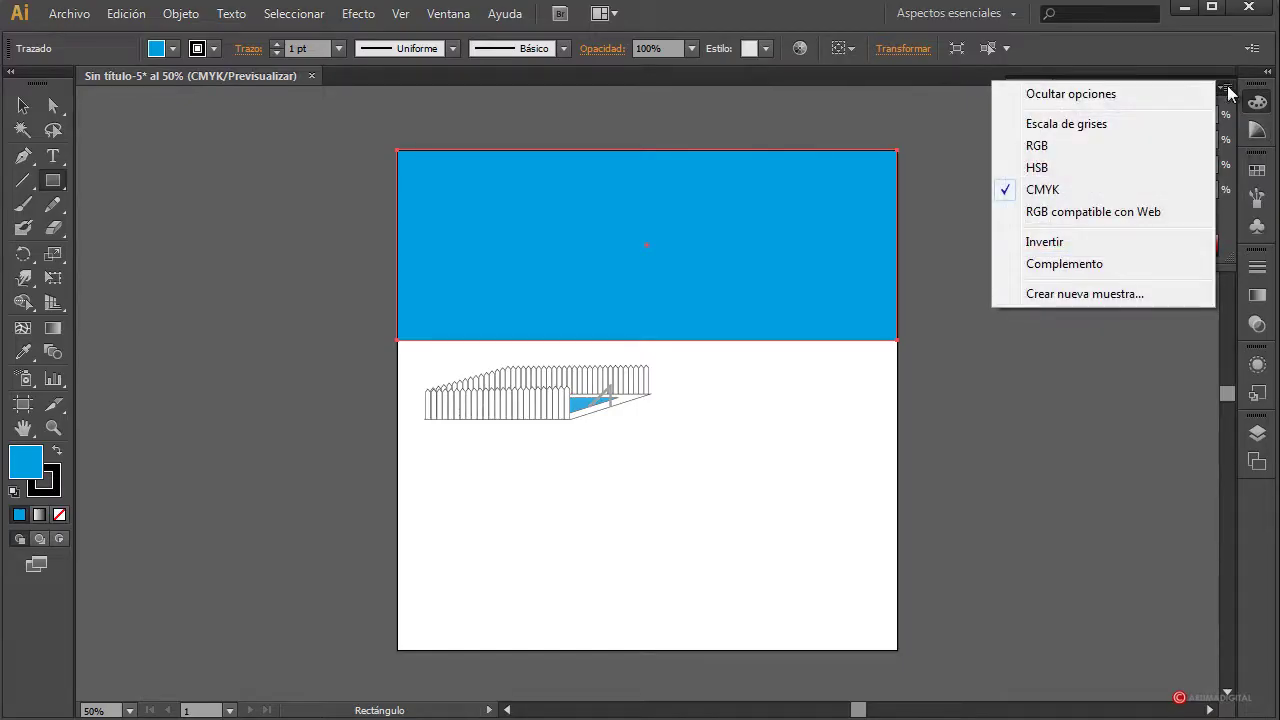
click(1052, 172)
drag(1155, 148, 1109, 152)
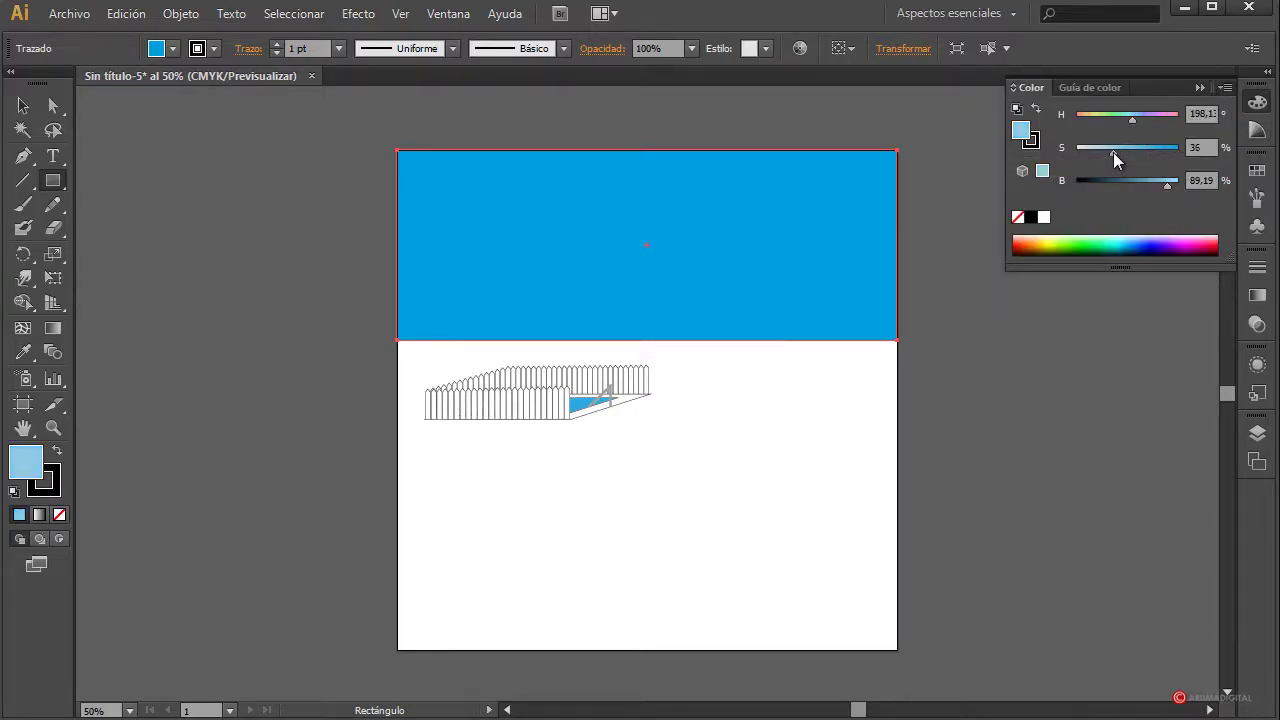
drag(1170, 187, 1149, 184)
drag(1096, 151, 1097, 151)
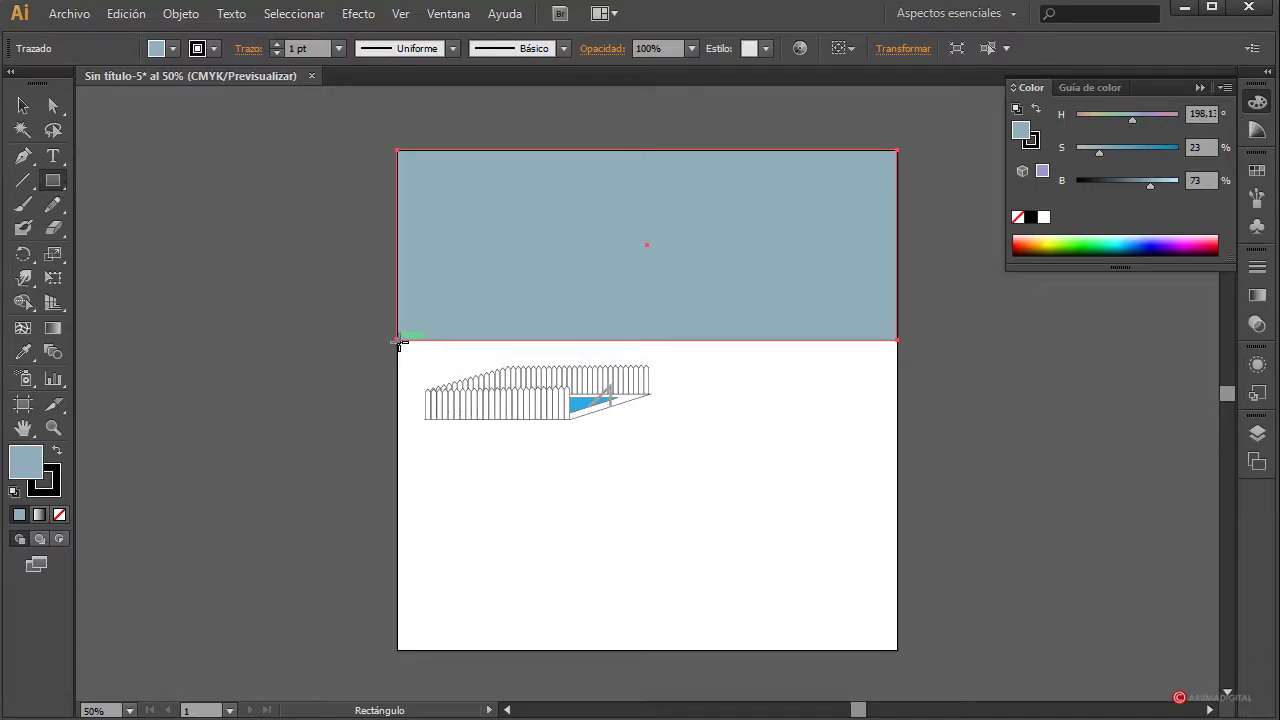
Draw a ground rectangle covering the rest of the artboard below the sky and fill it with H 19°, S 17%, B 79%
mouse_move(401, 347)
mouse_down()
mouse_move(749, 620)
mouse_move(897, 650)
mouse_up()
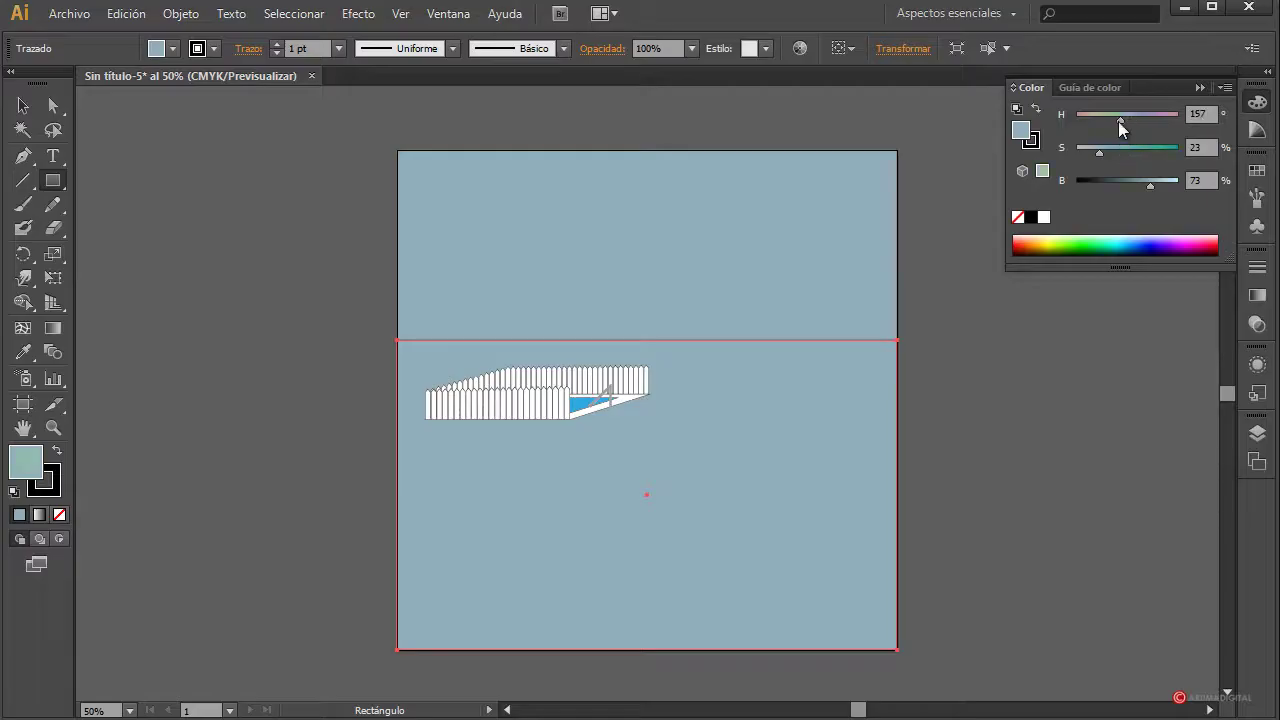
drag(1119, 121, 1093, 153)
drag(1146, 186, 1157, 185)
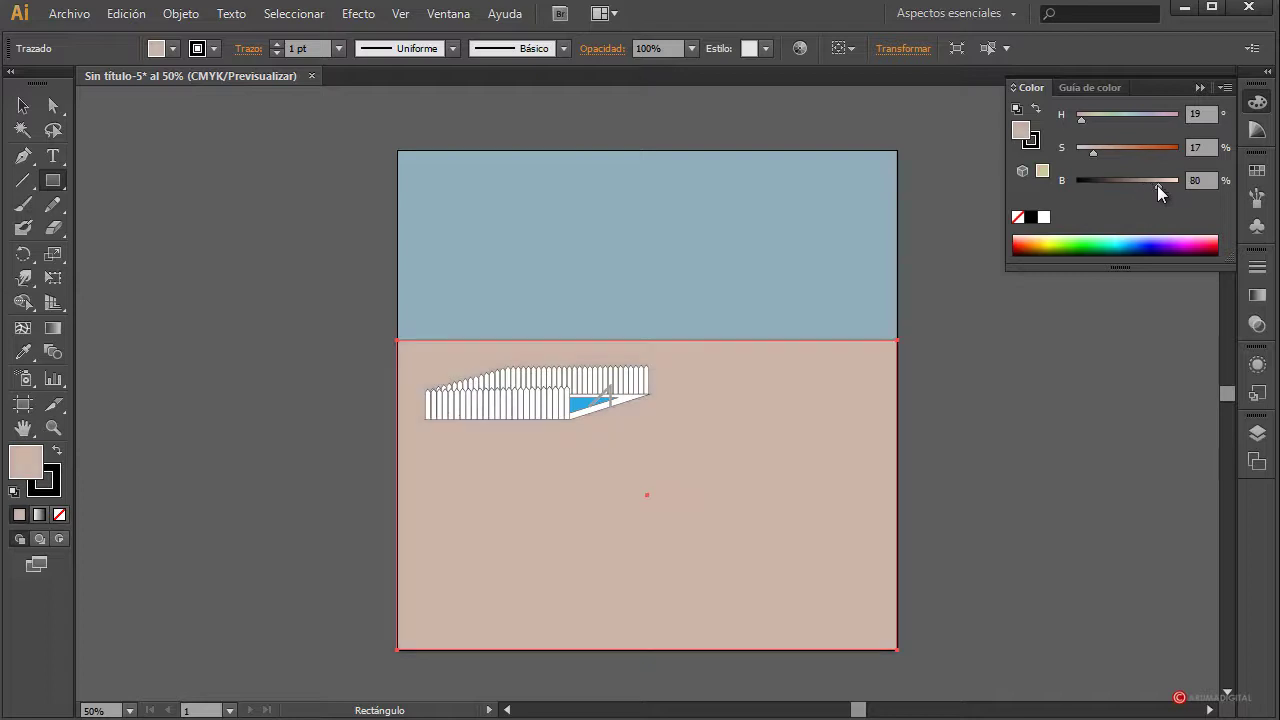
key(v)
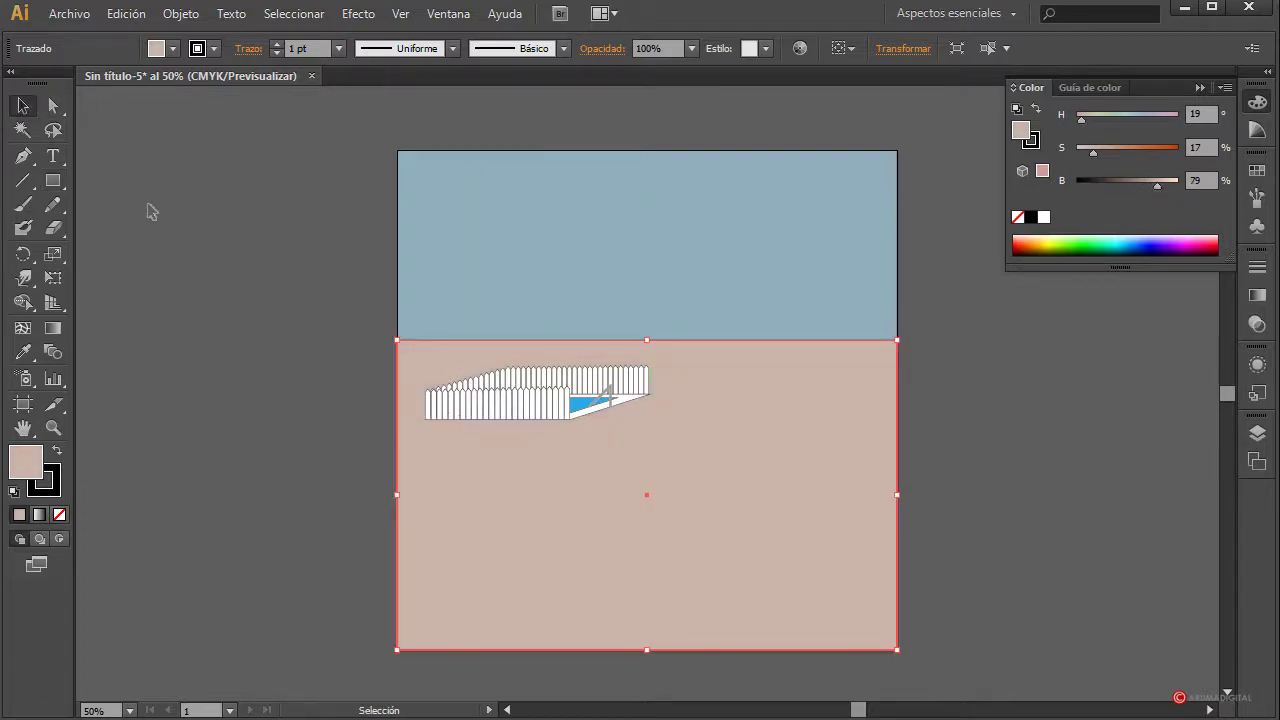
click(150, 210)
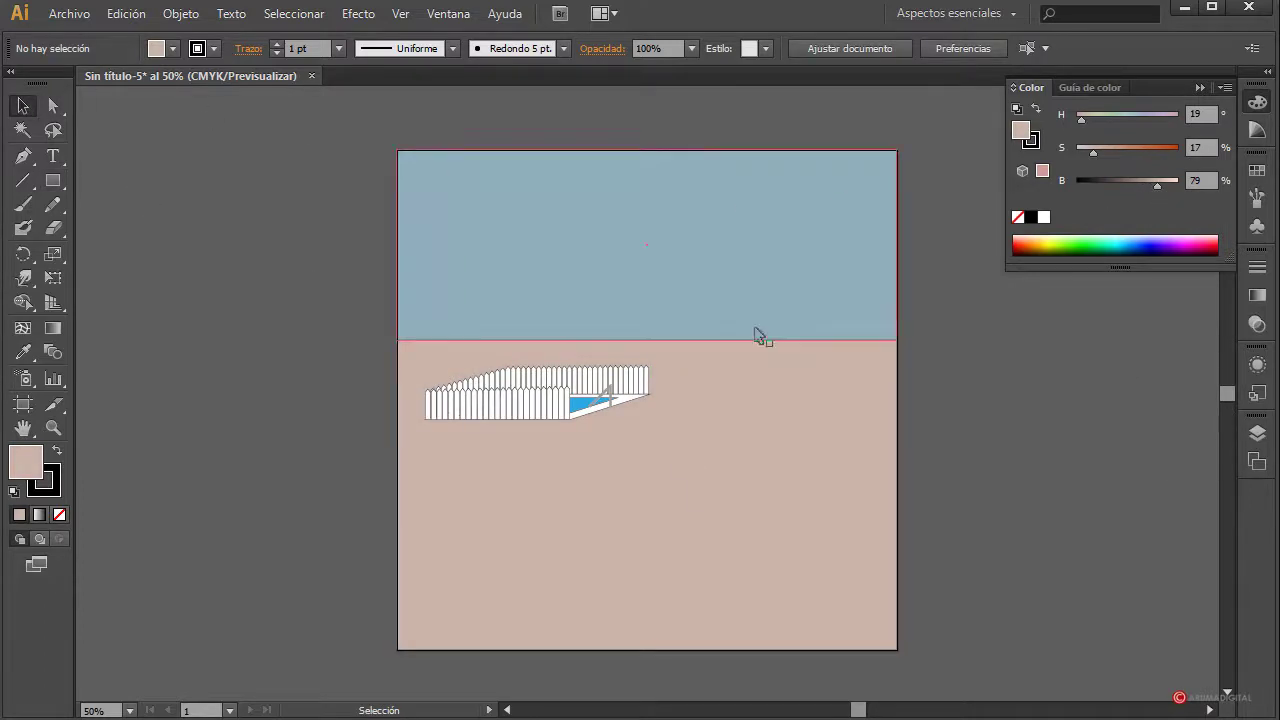
Unlock Capa 1 and shift the fence blend slightly to the left, keeping it selected
click(702, 476)
click(1257, 433)
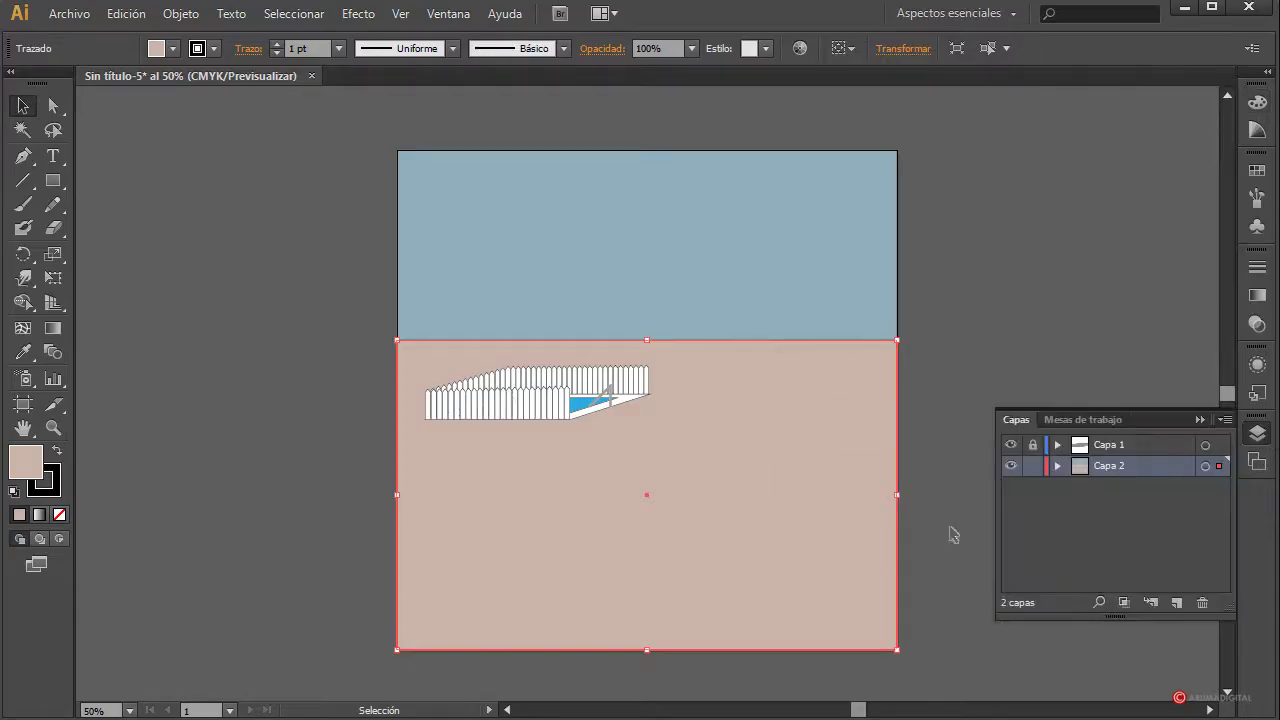
click(1035, 446)
drag(514, 417, 503, 415)
click(1035, 301)
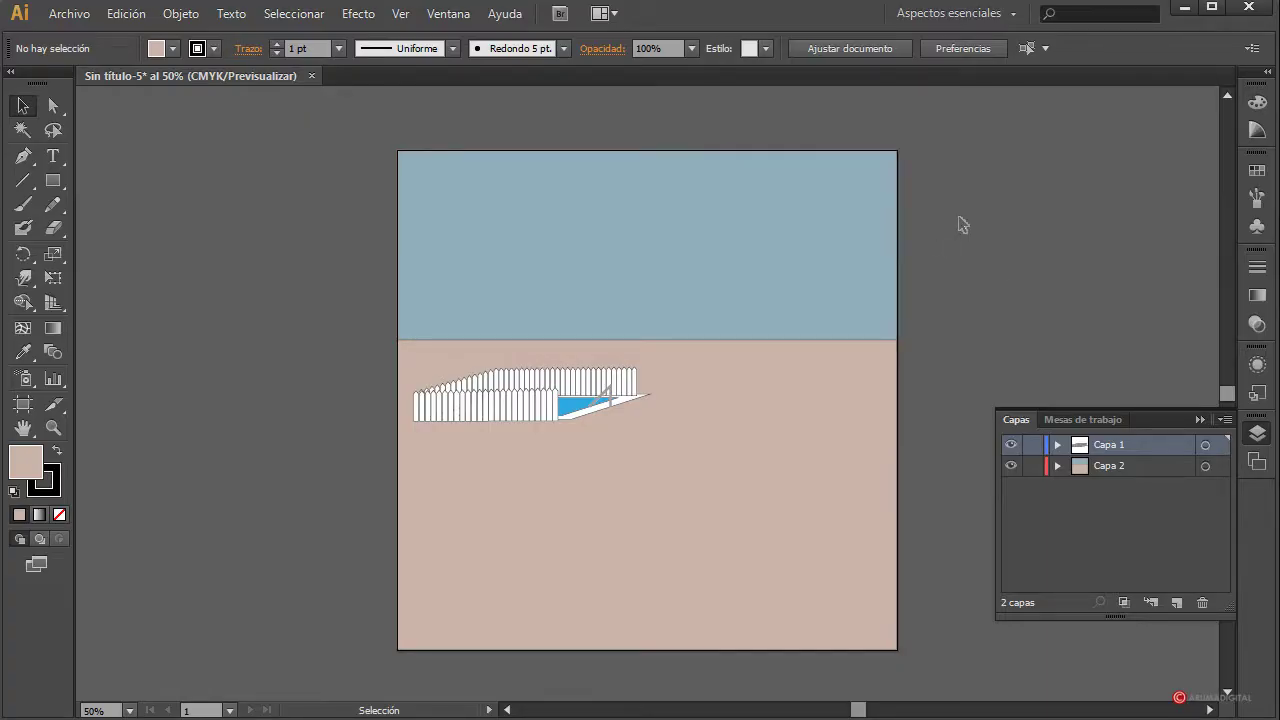
click(526, 406)
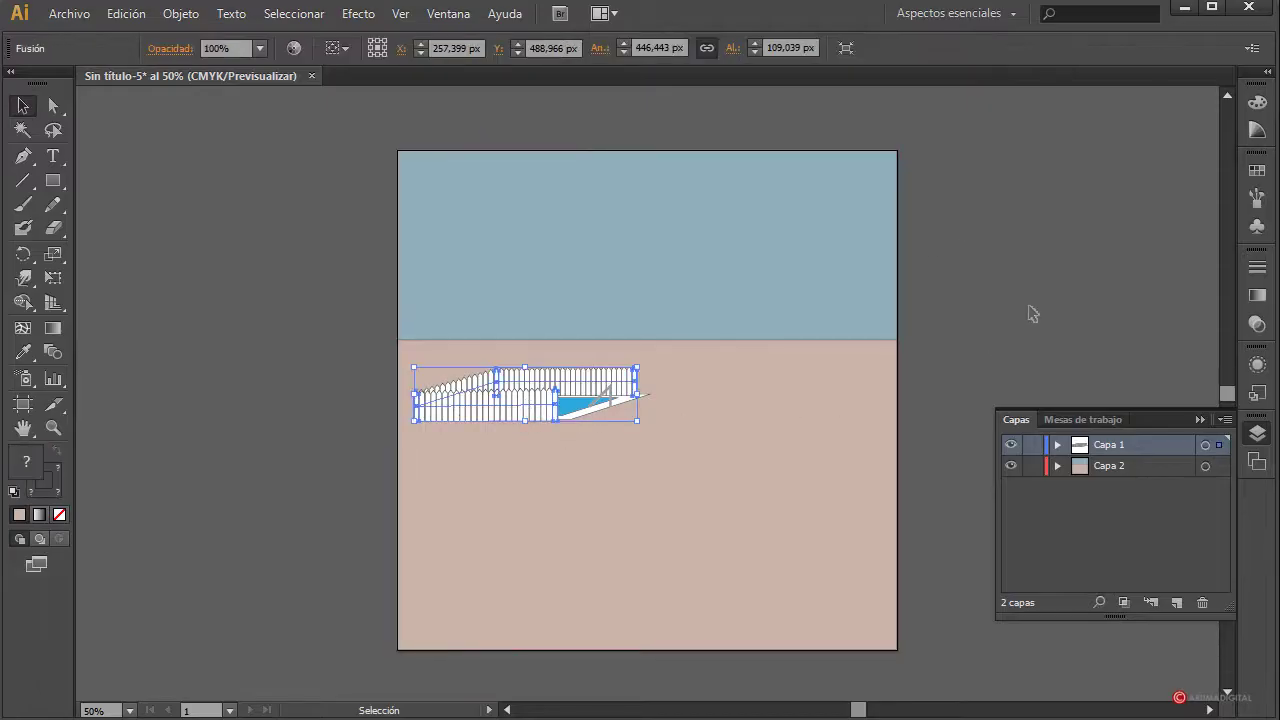
Lock both Capa 1 and Capa 2, and add a new layer above them
click(1032, 465)
click(1032, 444)
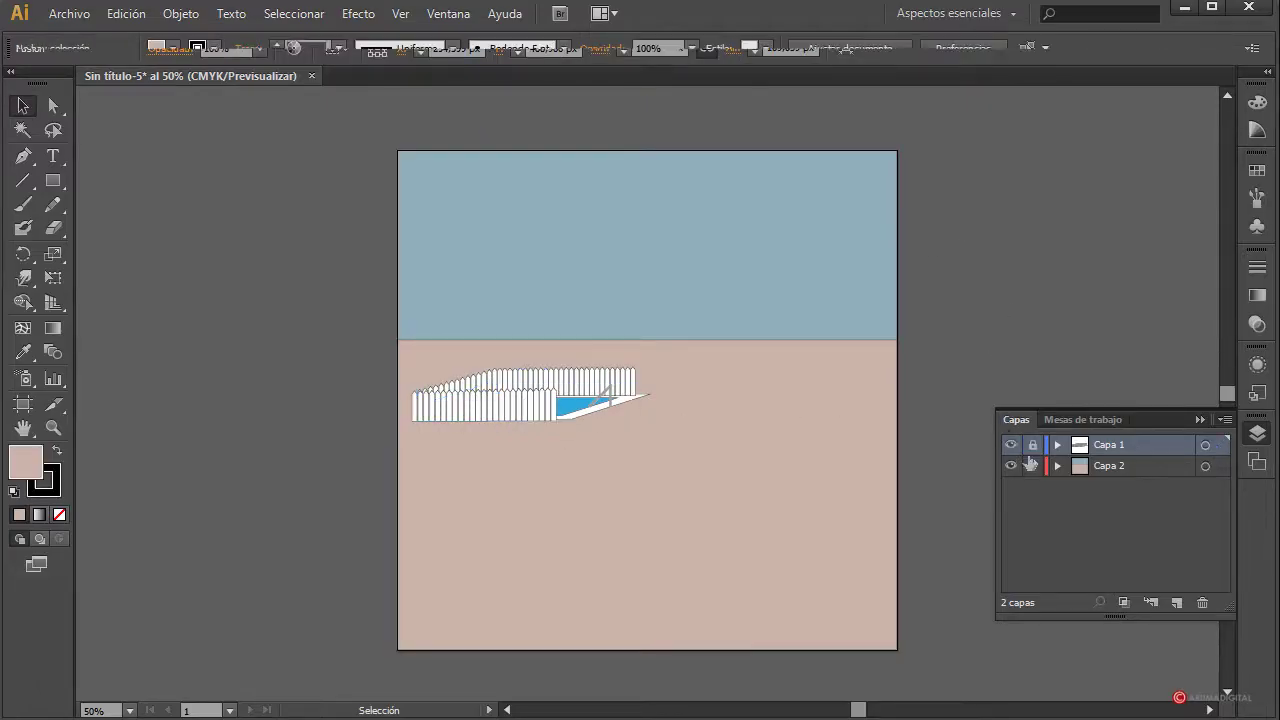
click(1176, 603)
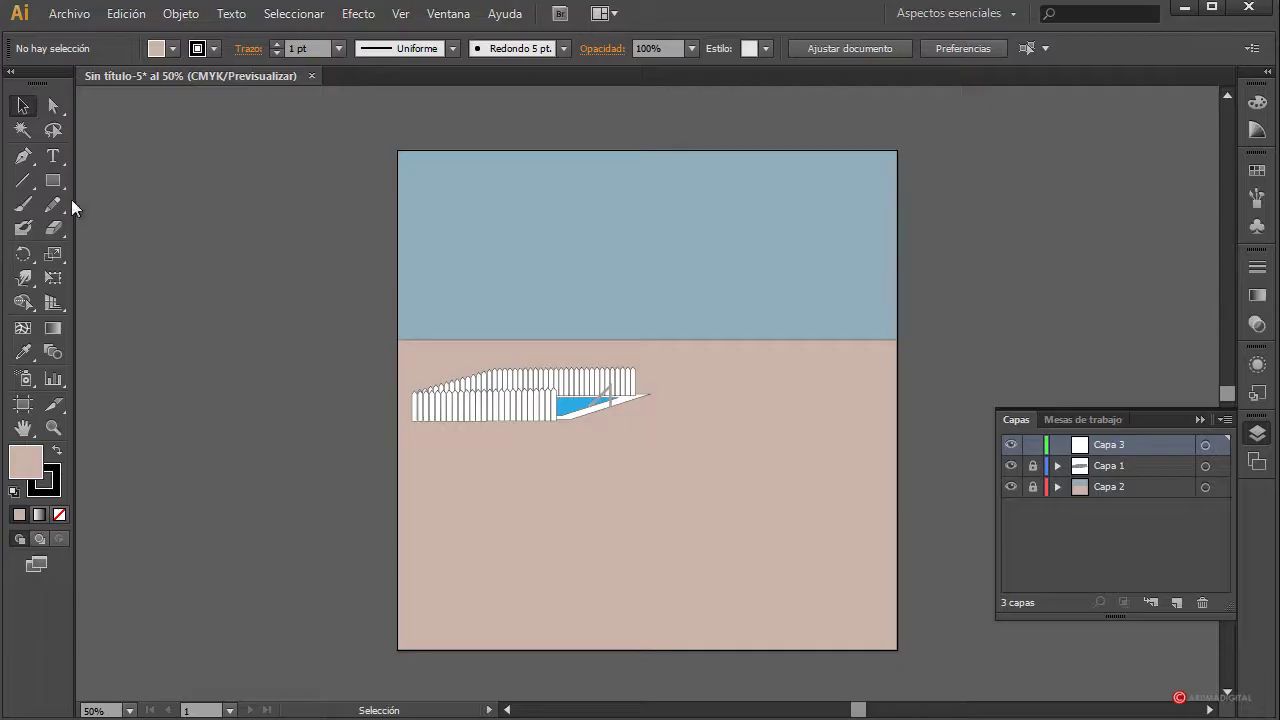
Draw two rectangles from X 15 px to the artboard's right edge: one down to Y 277 px, one from Y 321 px to the bottom
click(53, 180)
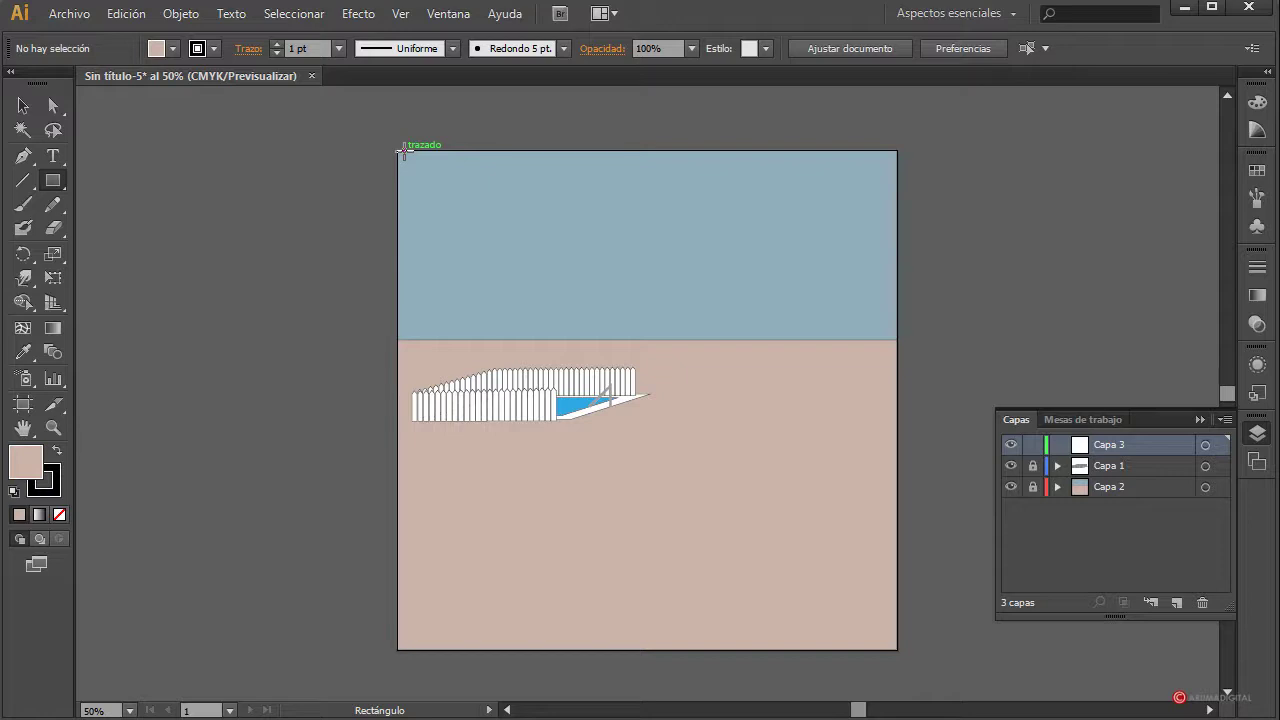
drag(404, 151, 895, 287)
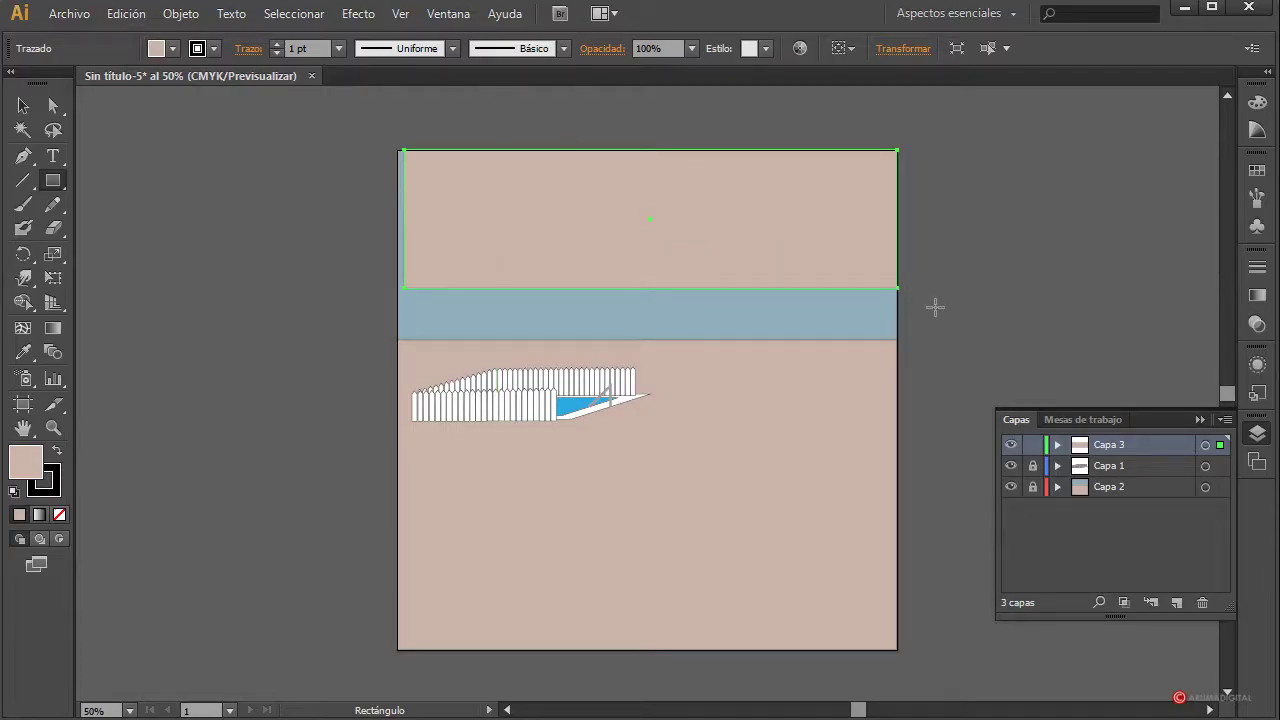
drag(896, 310, 405, 649)
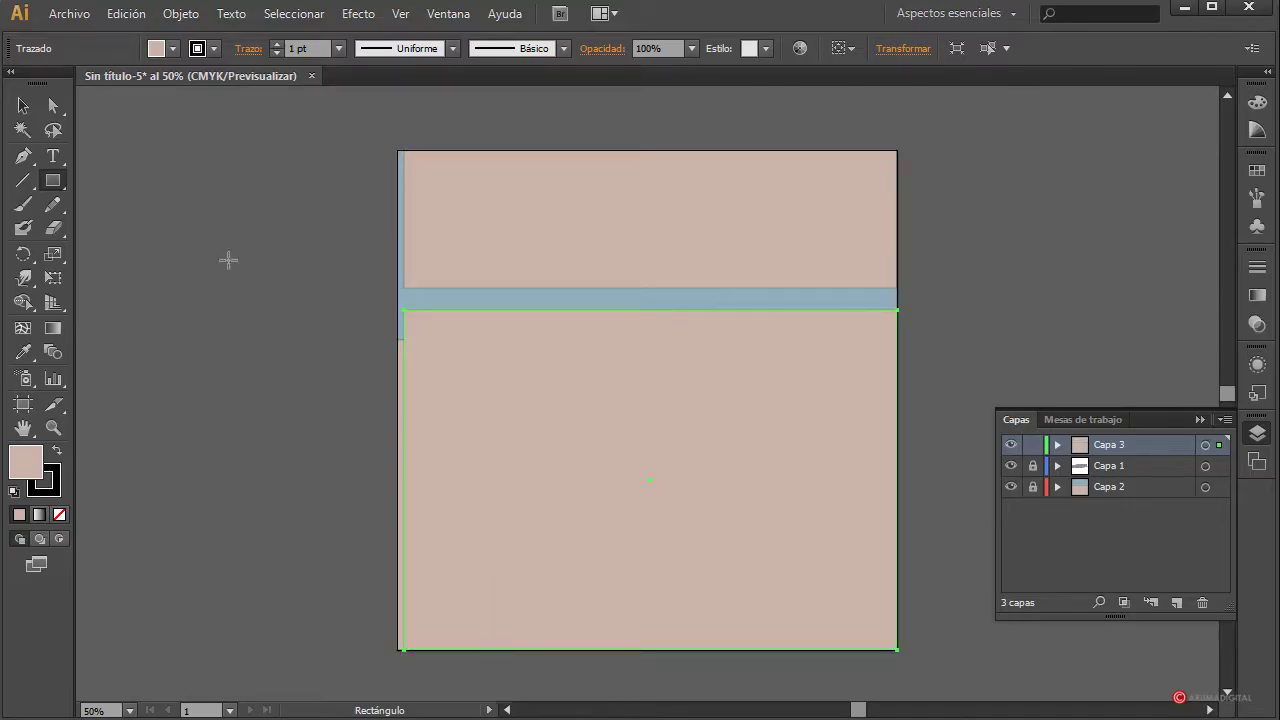
Move the facing left anchor points of both rectangles, beside the sky gap, horizontally right together to X 544 px
click(53, 105)
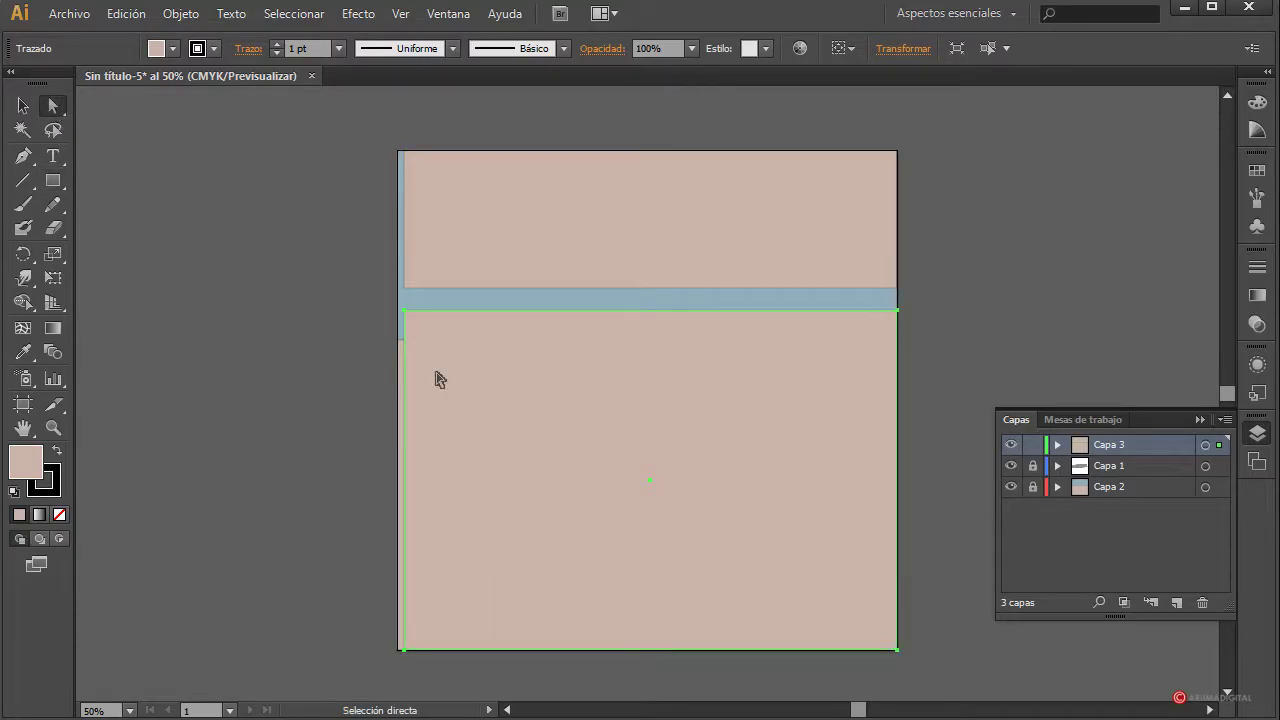
drag(405, 289, 405, 289)
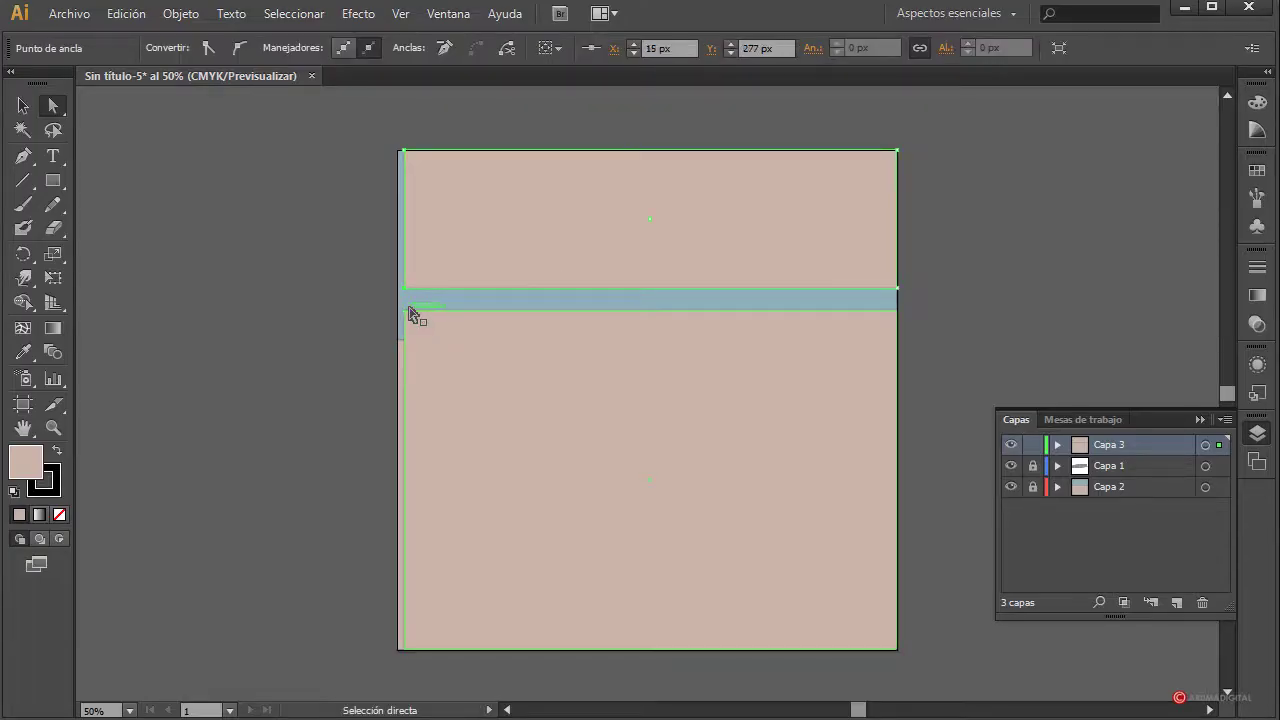
key(ctrl)
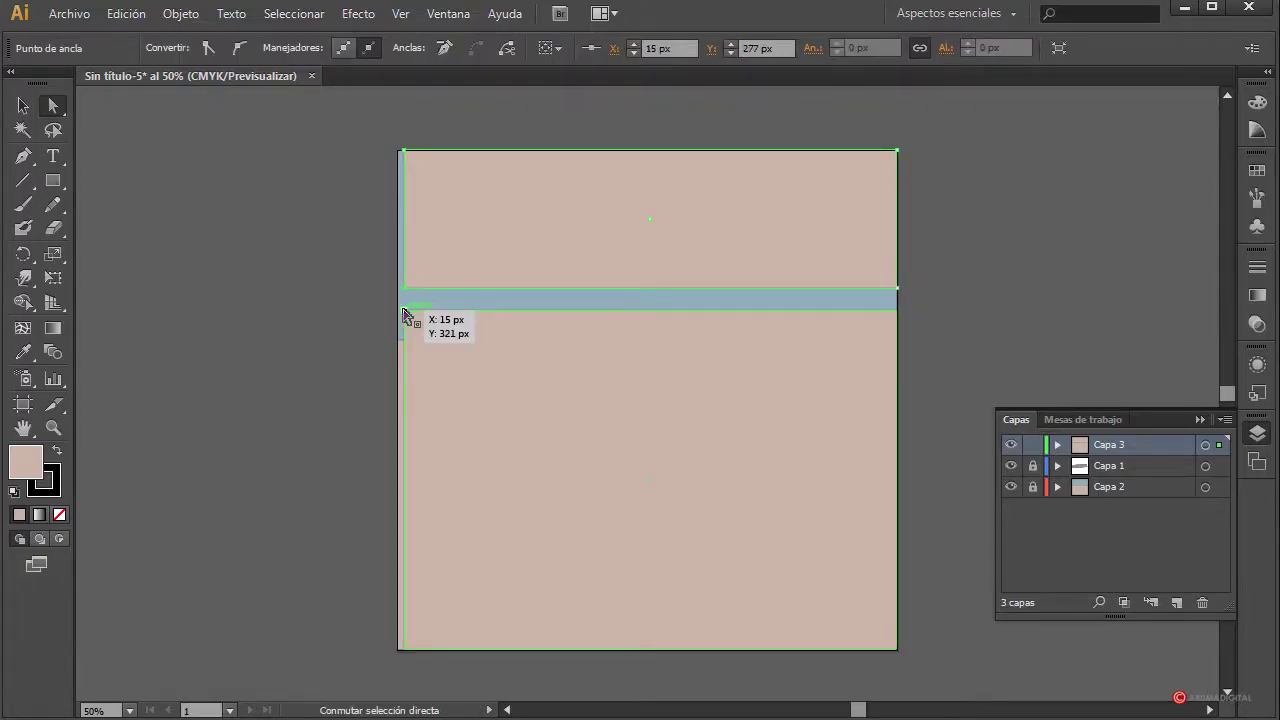
ctrl+click(405, 315)
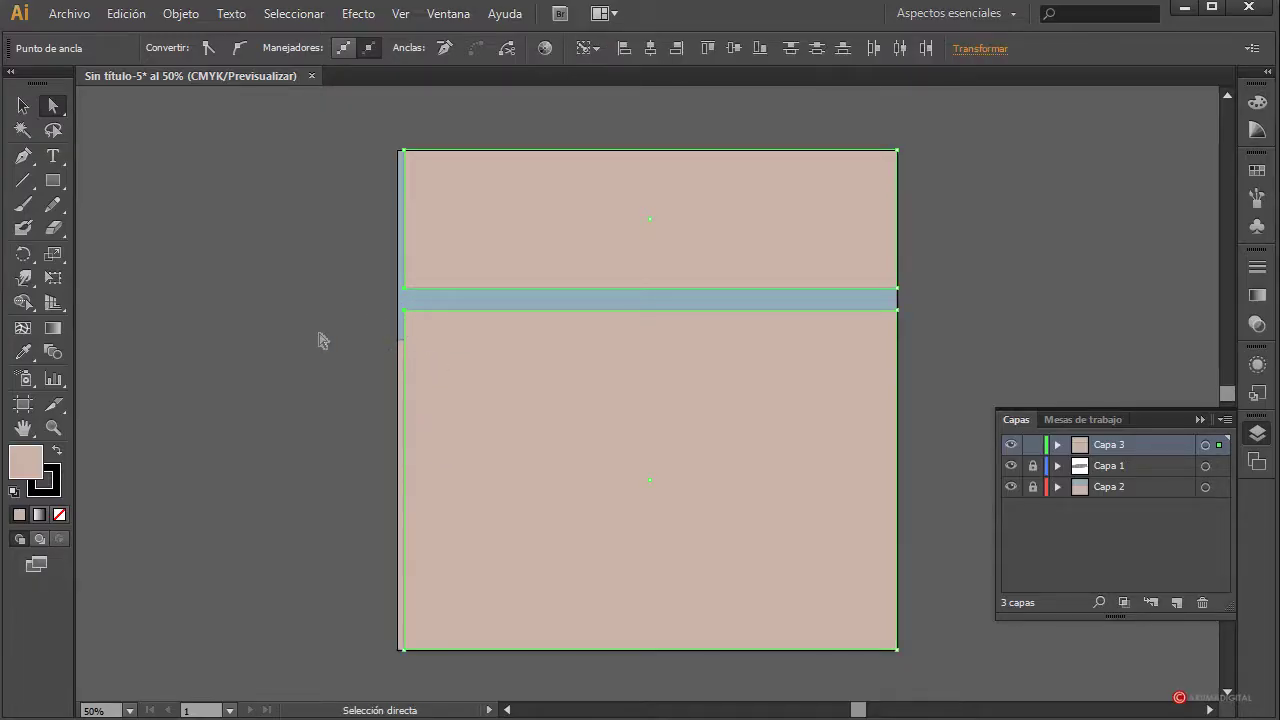
key(shift+Right)
key(shift+Right)
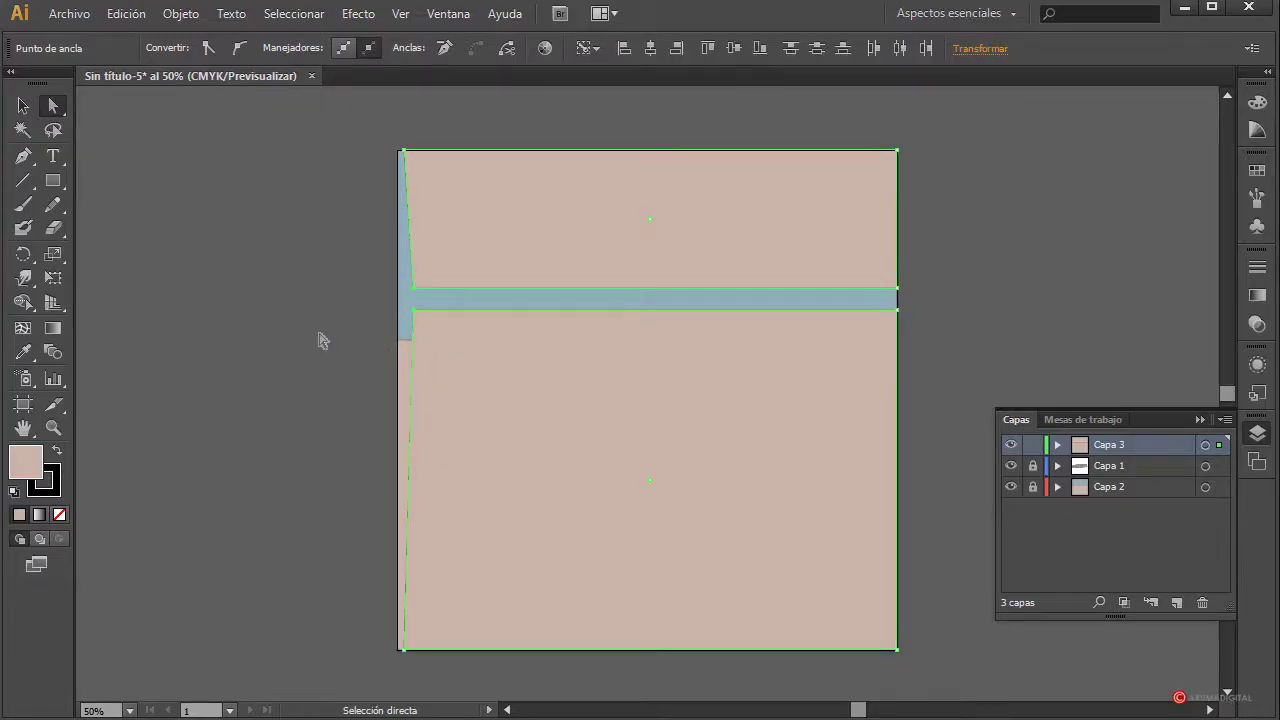
key(ctrl)
key(shift+Right)
key(shift+Right)
key(shift+Right)
key(shift+Right)
key(shift+Right)
key(shift+Right)
key(shift+Right)
key(shift+Right)
key(shift+Right)
key(shift+Right)
key(shift+Right)
key(shift+Right)
key(shift+Right)
key(shift+Right)
key(shift+Right)
key(shift+Right)
key(shift+Right)
key(shift+Right)
key(shift+Right)
key(shift+Right)
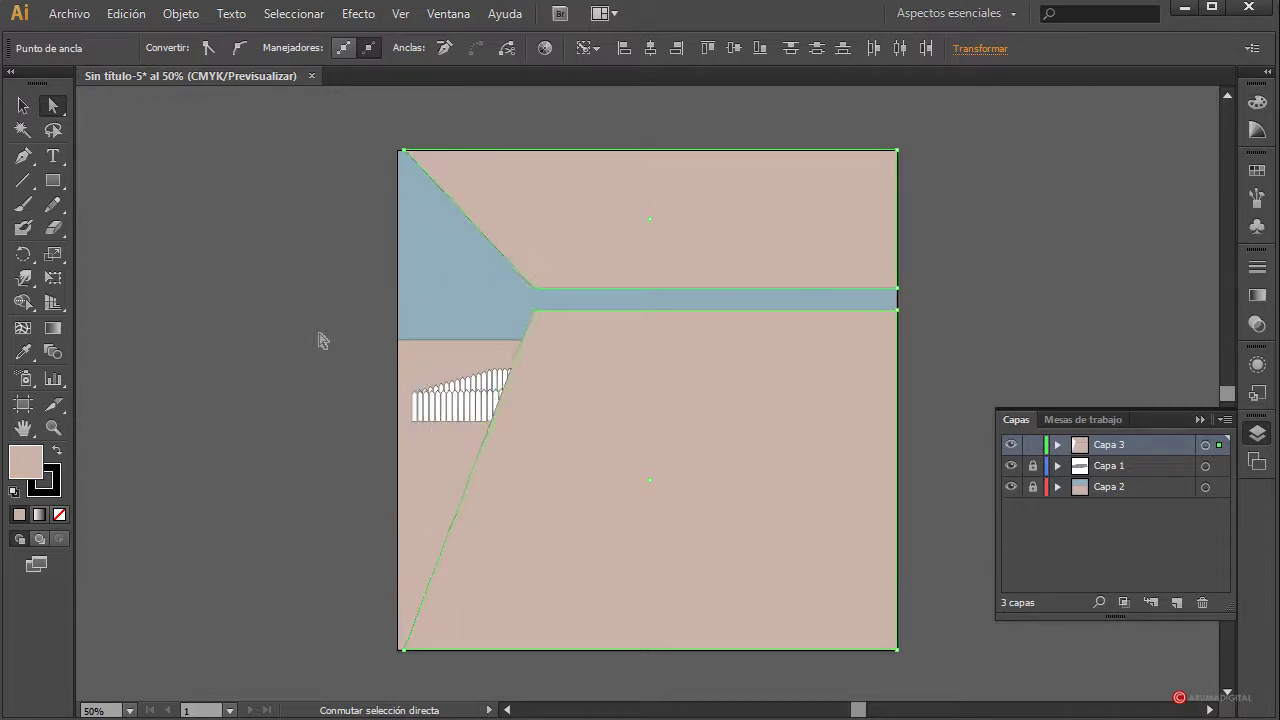
key(shift+Right)
key(shift+Right)
key(shift+Right)
key(shift+Right)
key(shift+Right)
key(shift+Right)
key(shift+Right)
key(shift+Right)
key(shift+Right)
key(shift+Right)
key(shift+Right)
key(shift+Right)
key(shift+Right)
key(shift+Right)
key(shift+Right)
key(shift+Right)
key(shift+Right)
key(shift+Right)
key(shift+Right)
key(shift+Right)
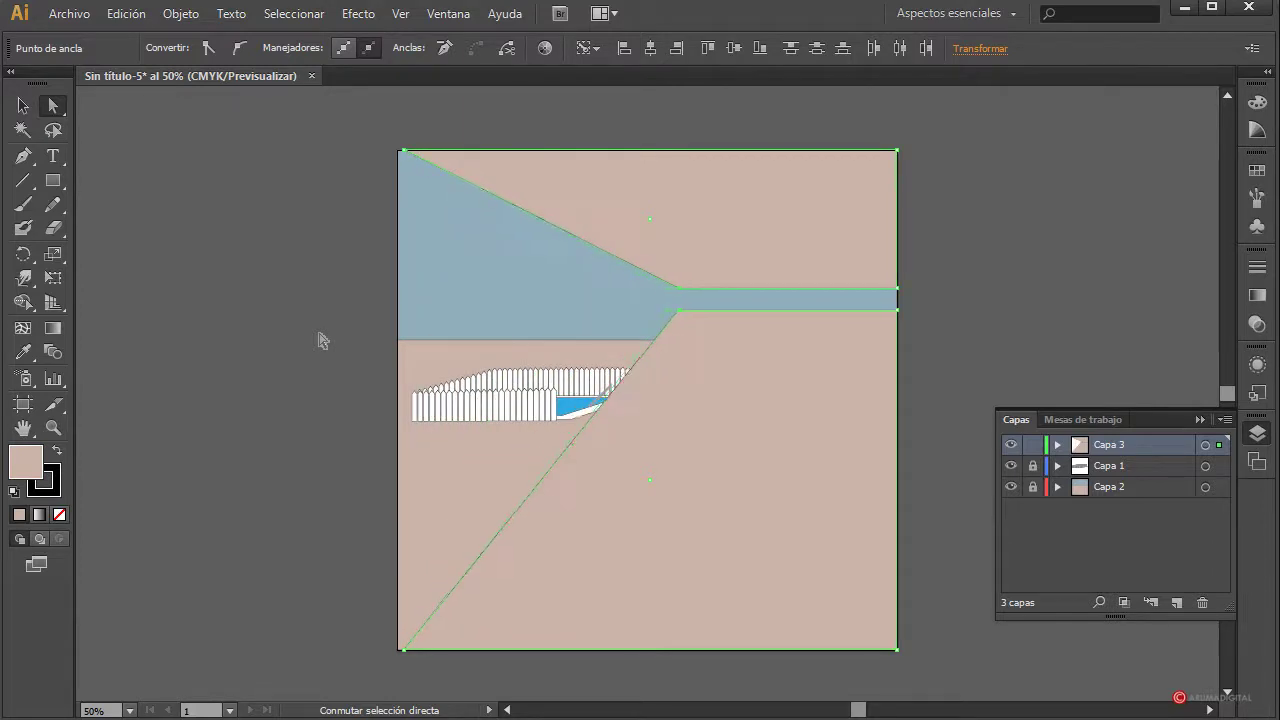
key(shift+Left)
key(shift+Left)
key(shift+Left)
key(shift+Left)
key(shift+Left)
key(shift+Left)
key(shift+Left)
key(shift+Left)
key(shift+Left)
key(shift+Left)
key(shift+Left)
key(shift+Left)
key(shift+Left)
key(shift+Left)
key(shift+Left)
key(shift+Left)
key(shift+Left)
key(shift+Left)
key(shift+Left)
key(shift+Left)
key(shift+Right)
key(shift+Right)
key(shift+Right)
key(shift+Right)
key(shift+Right)
key(shift+Right)
key(shift+Right)
key(shift+Right)
key(shift+Right)
key(shift+Right)
key(shift+Right)
key(shift+Right)
key(shift+Right)
key(shift+Right)
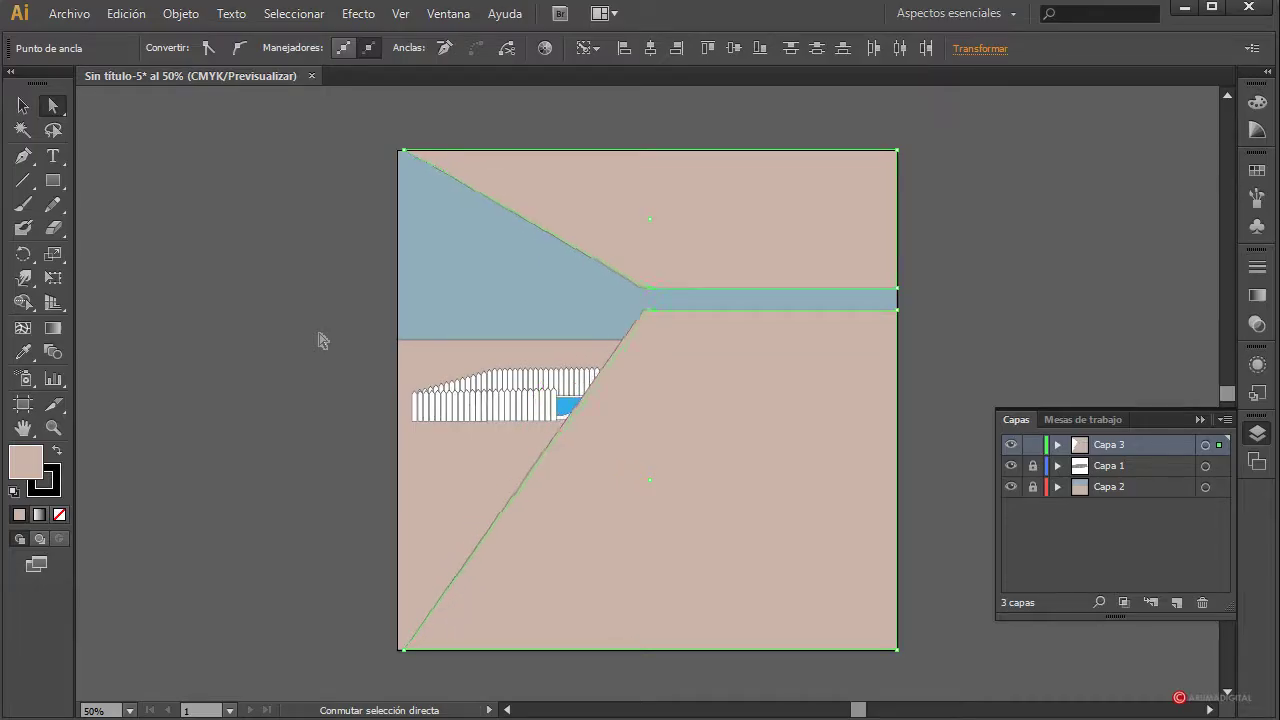
key(shift+Right)
key(shift+Left)
key(shift+Left)
key(shift+Left)
key(shift+Left)
key(shift+Left)
key(shift+Left)
key(shift+Left)
key(shift+Left)
key(shift+Left)
key(shift+Left)
key(shift+Left)
key(shift+Left)
key(shift+Right)
key(shift+Right)
key(shift+Right)
key(shift+Right)
key(shift+Right)
key(shift+Right)
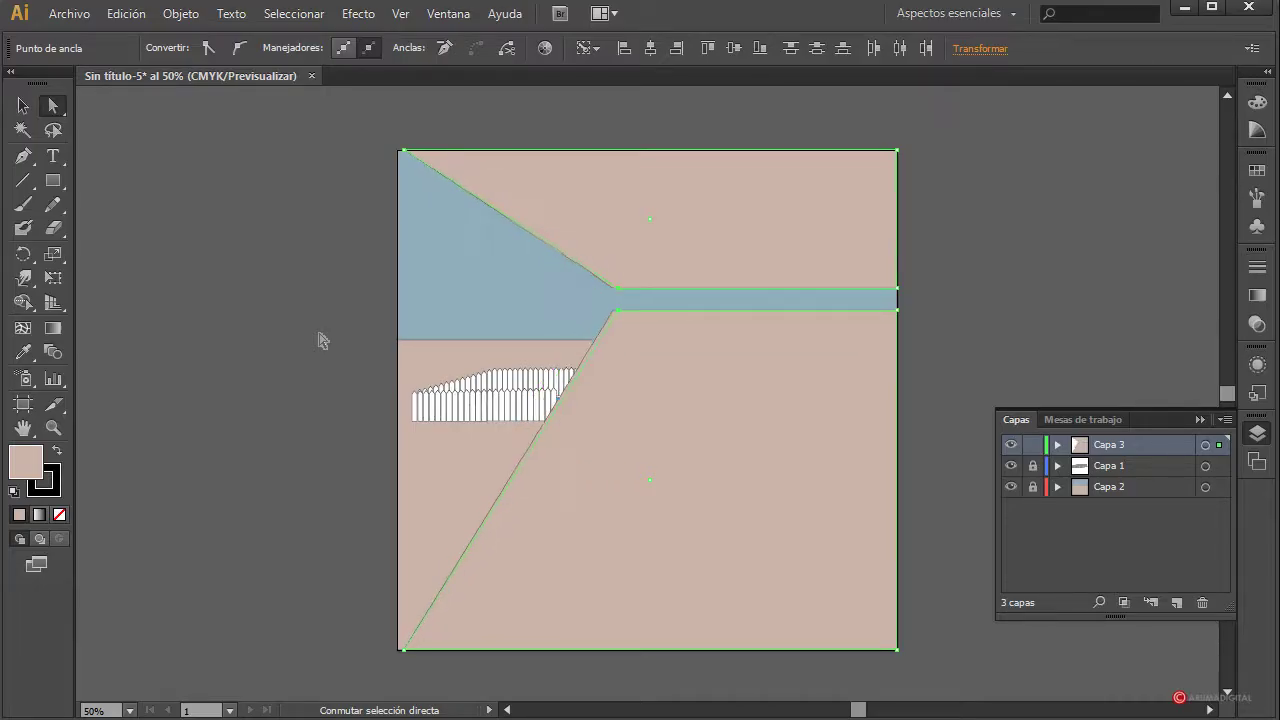
key(shift+Right)
key(shift+Right)
key(shift+Right)
key(shift+Right)
key(shift+Right)
key(shift+Right)
key(shift+Right)
key(shift+Right)
key(shift+Right)
key(shift+Right)
key(shift+Right)
key(shift+Right)
key(shift+Left)
key(shift+Left)
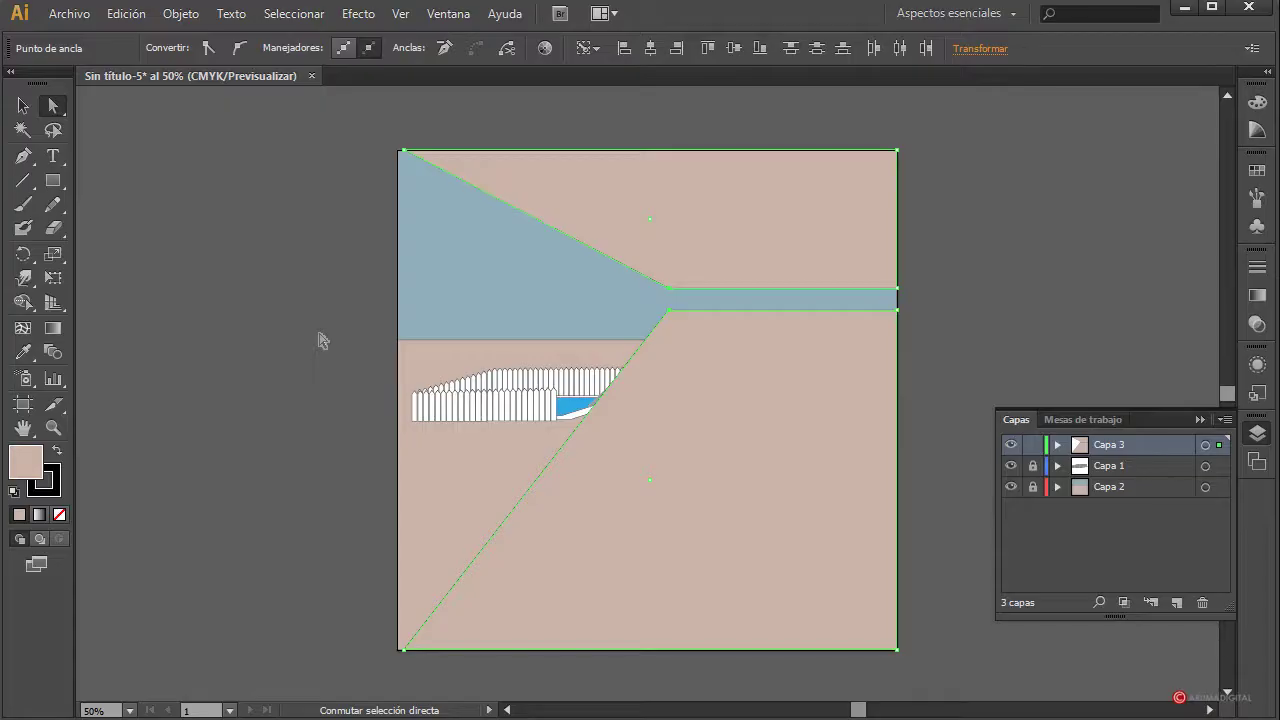
key(shift+Left)
key(shift+Left)
key(shift+Right)
key(shift+Right)
click(267, 360)
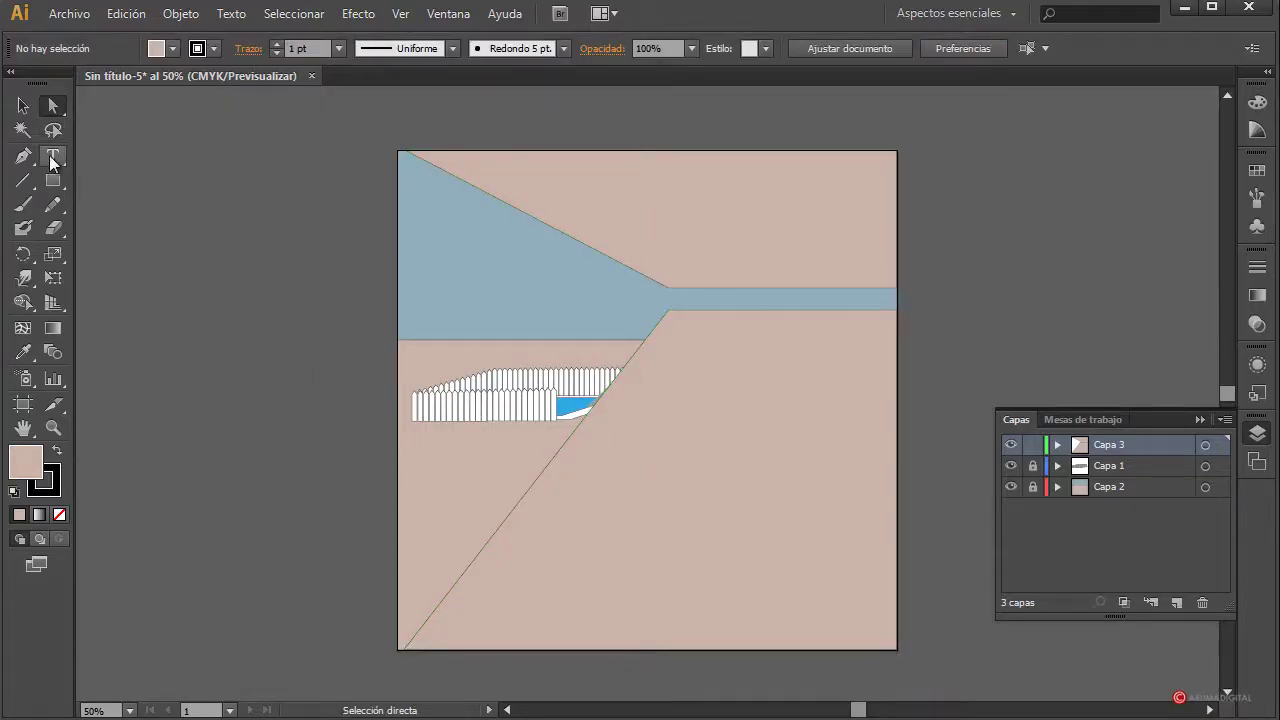
click(23, 156)
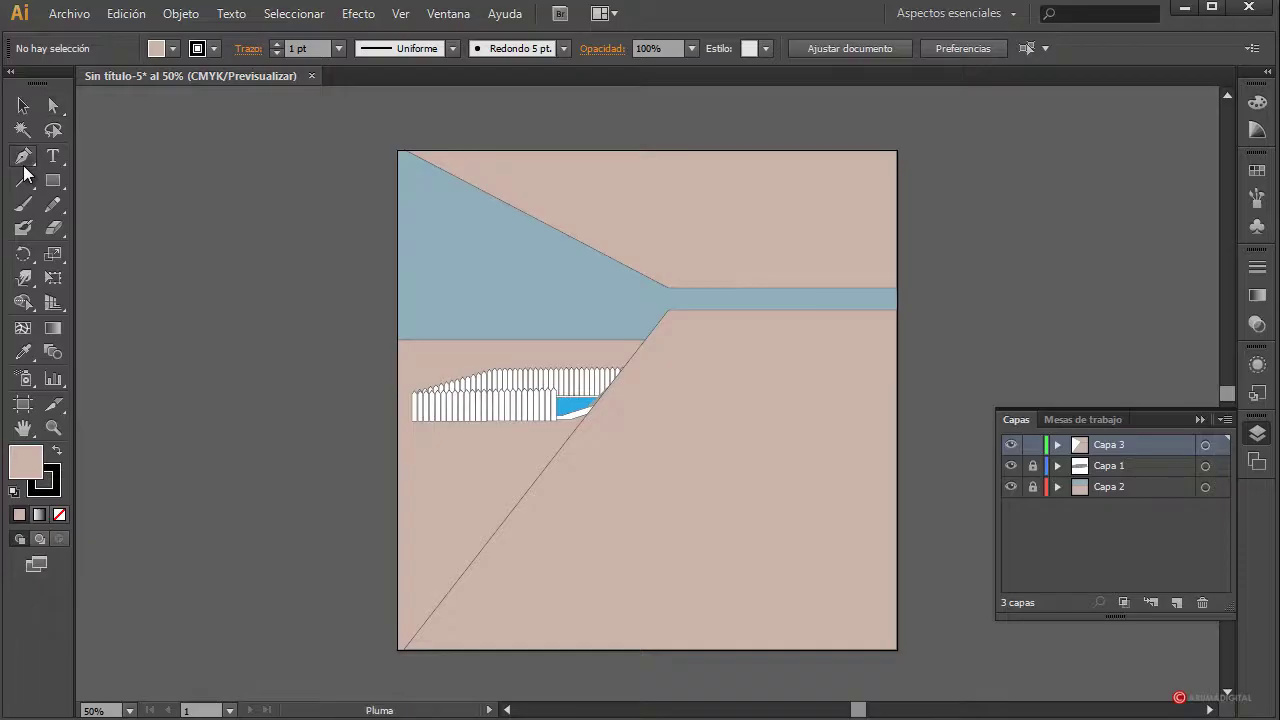
click(471, 565)
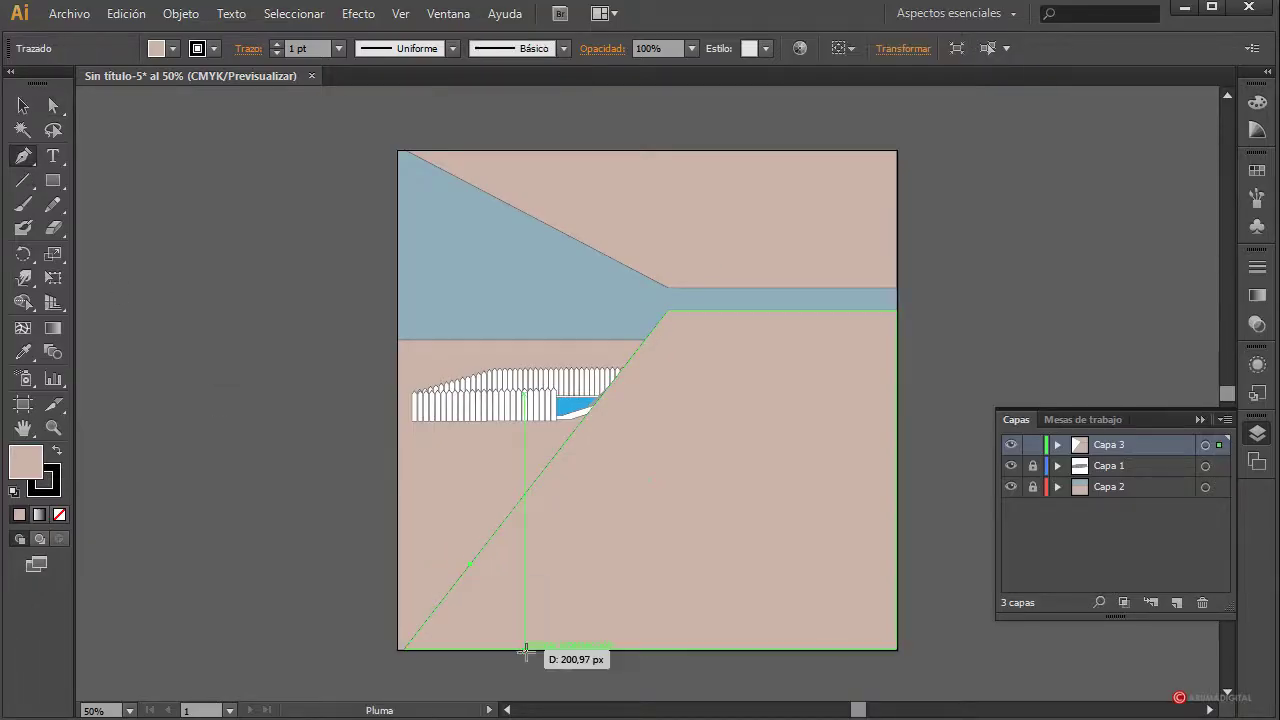
click(53, 105)
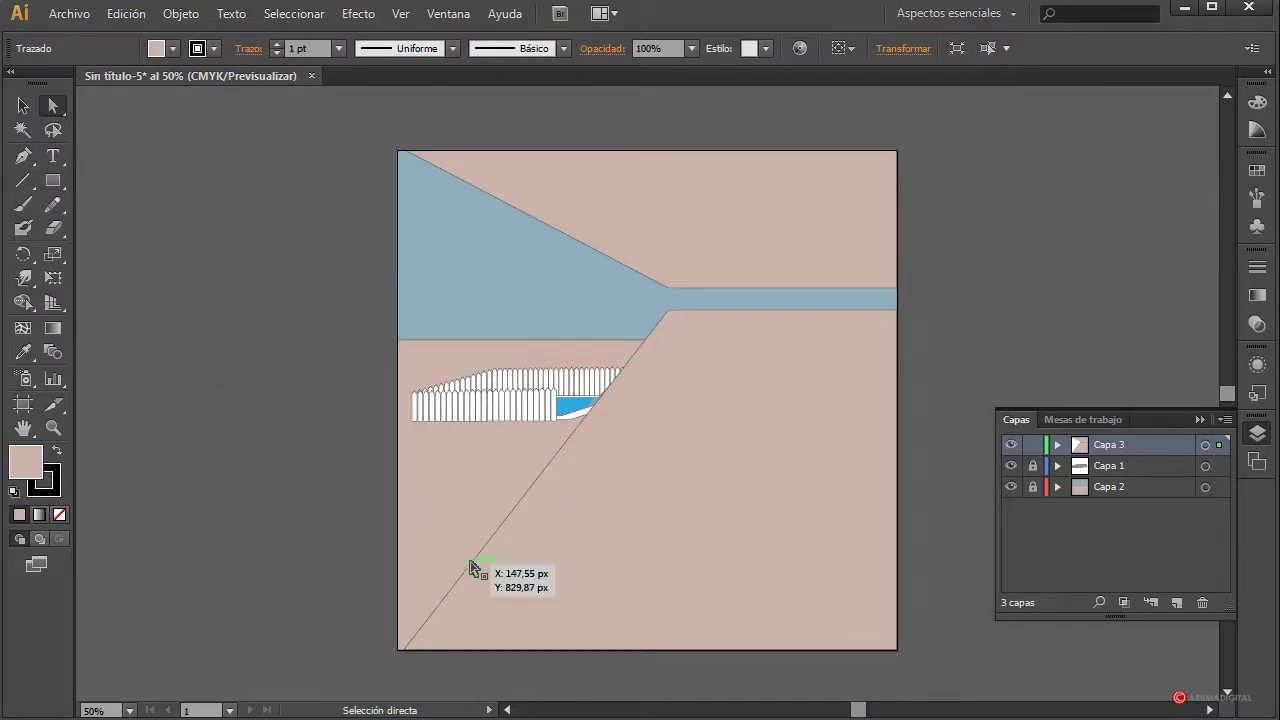
drag(477, 566, 437, 537)
key(ctrl+z)
click(277, 549)
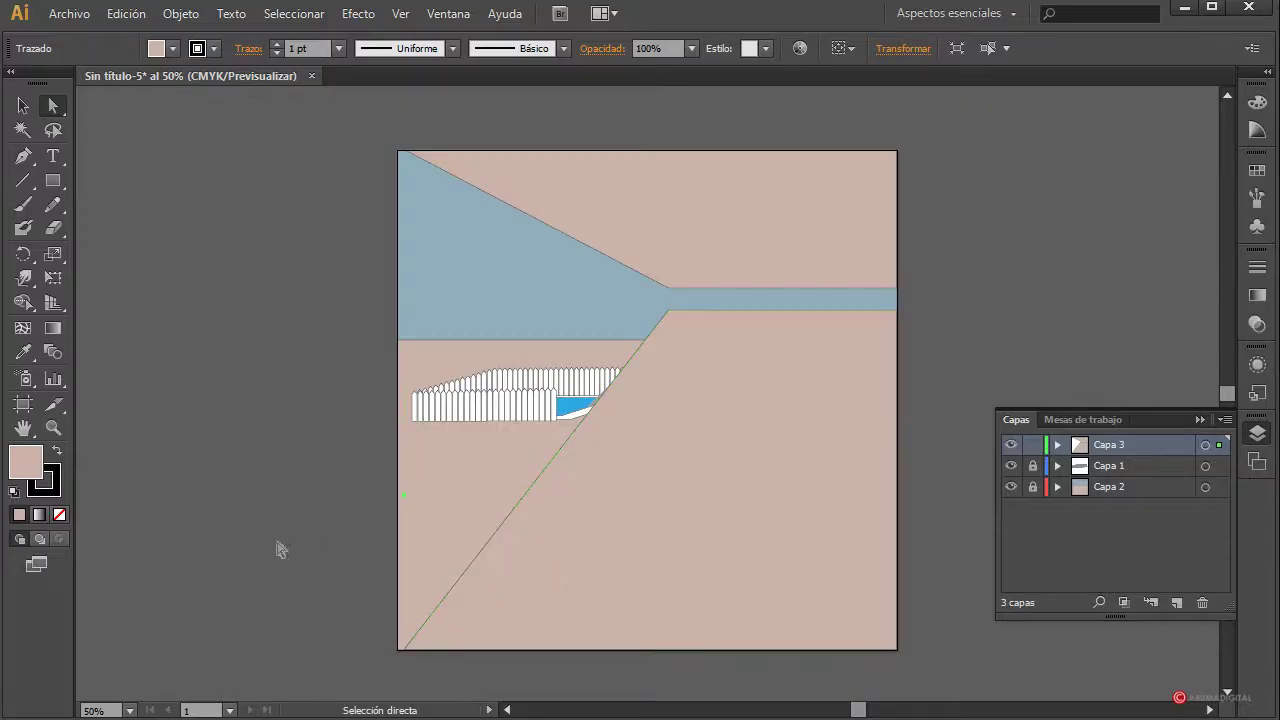
Select the lower shape and add an anchor point on its slanted edge at about X 146 px, Y 832 px
click(28, 162)
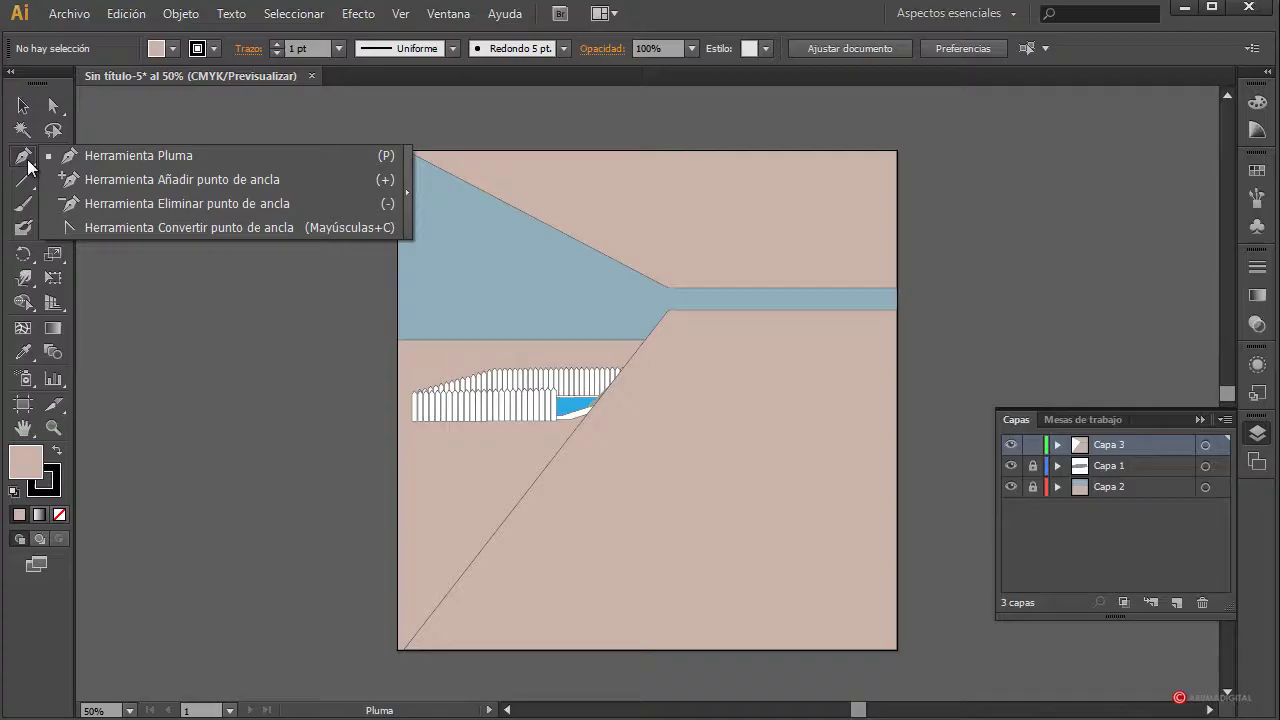
click(93, 155)
key(v)
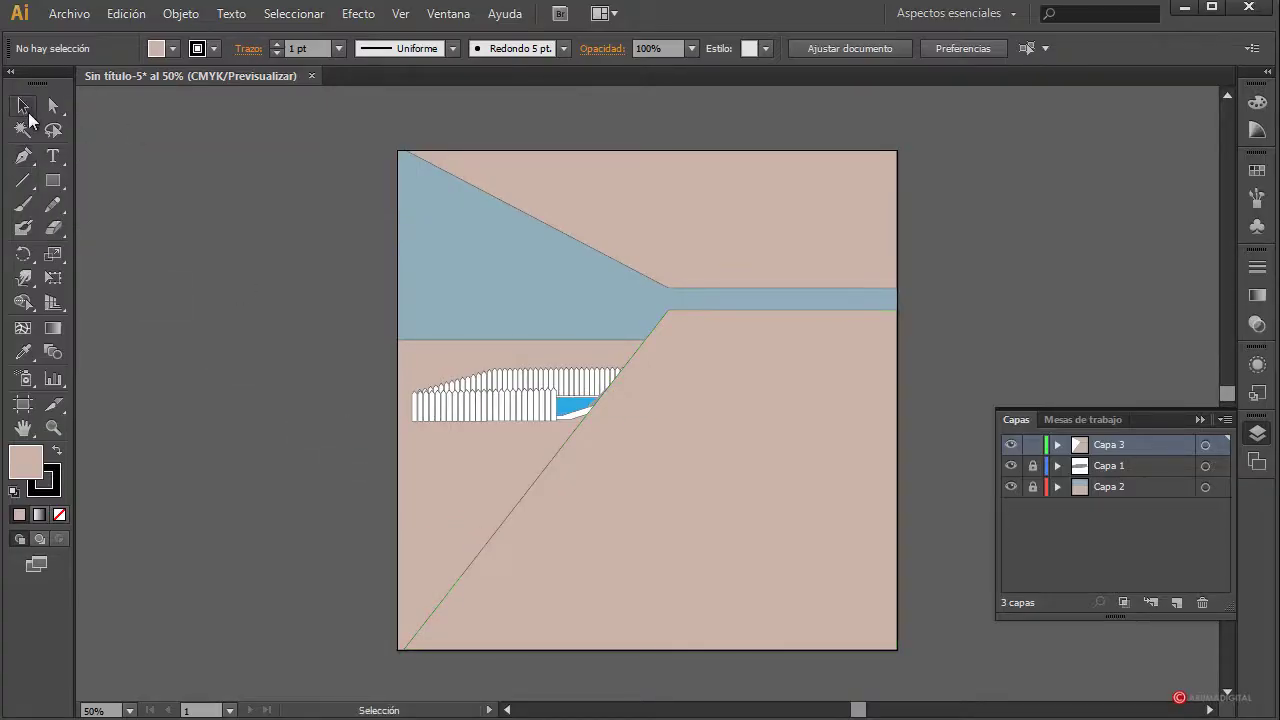
click(535, 507)
click(28, 160)
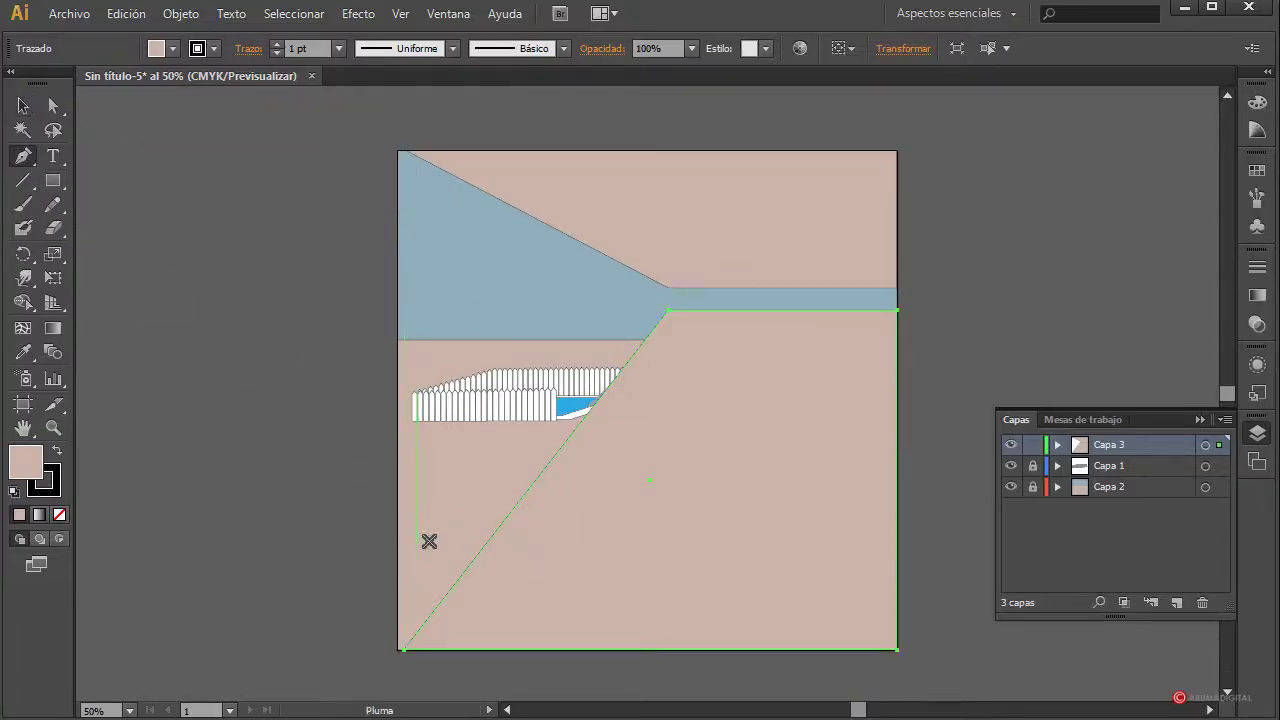
click(471, 567)
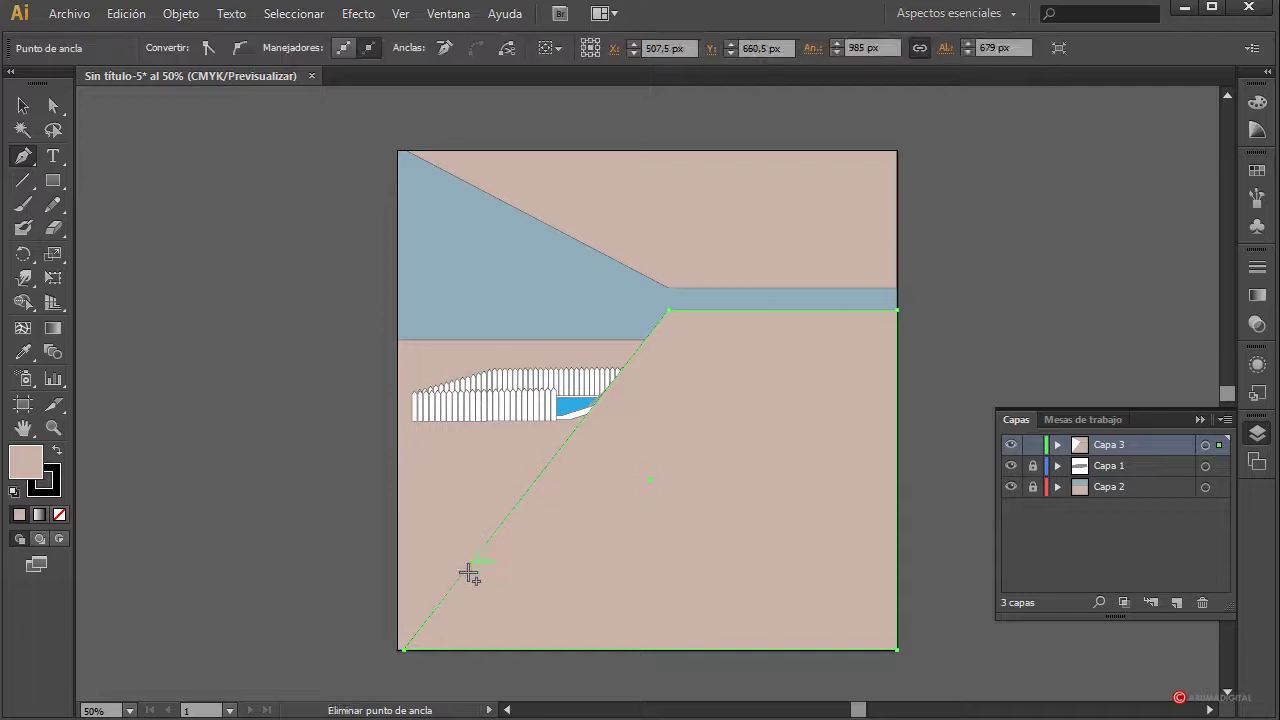
key(a)
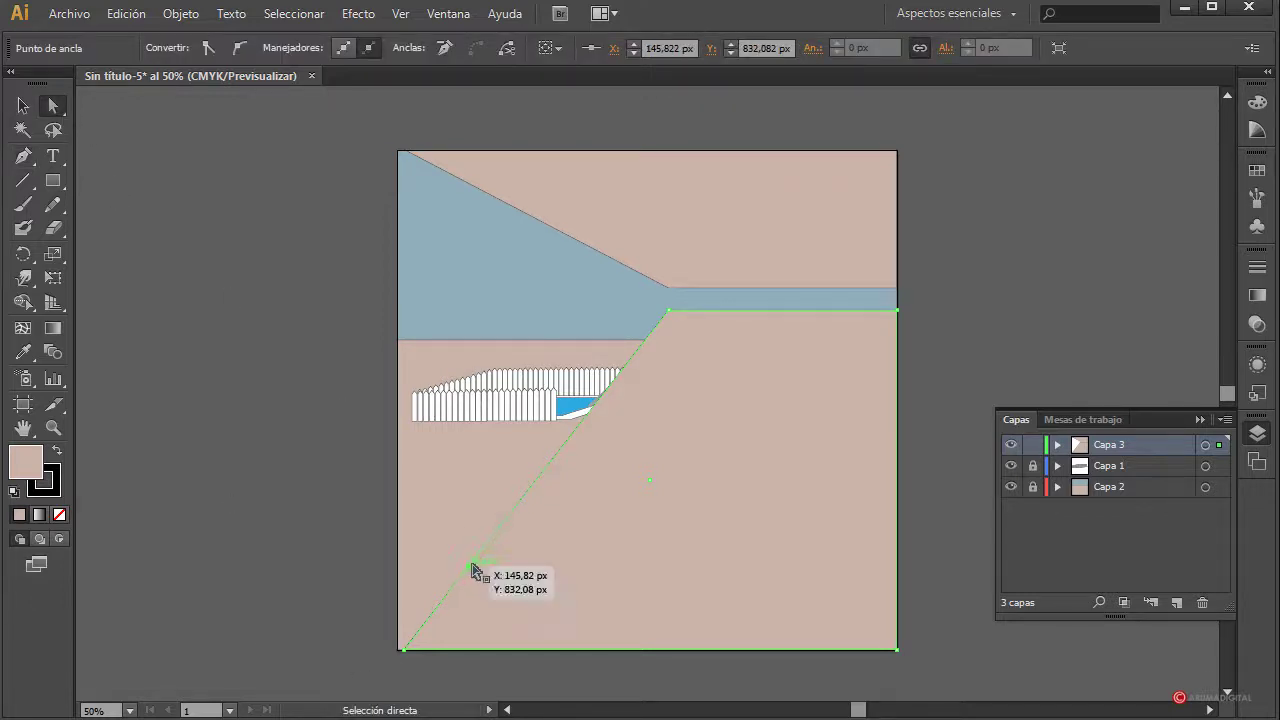
Move the added anchor point to X 0 px, Y 717 px and the lower-left point onto the artboard's corner
drag(472, 568, 397, 508)
drag(405, 648, 397, 650)
click(960, 610)
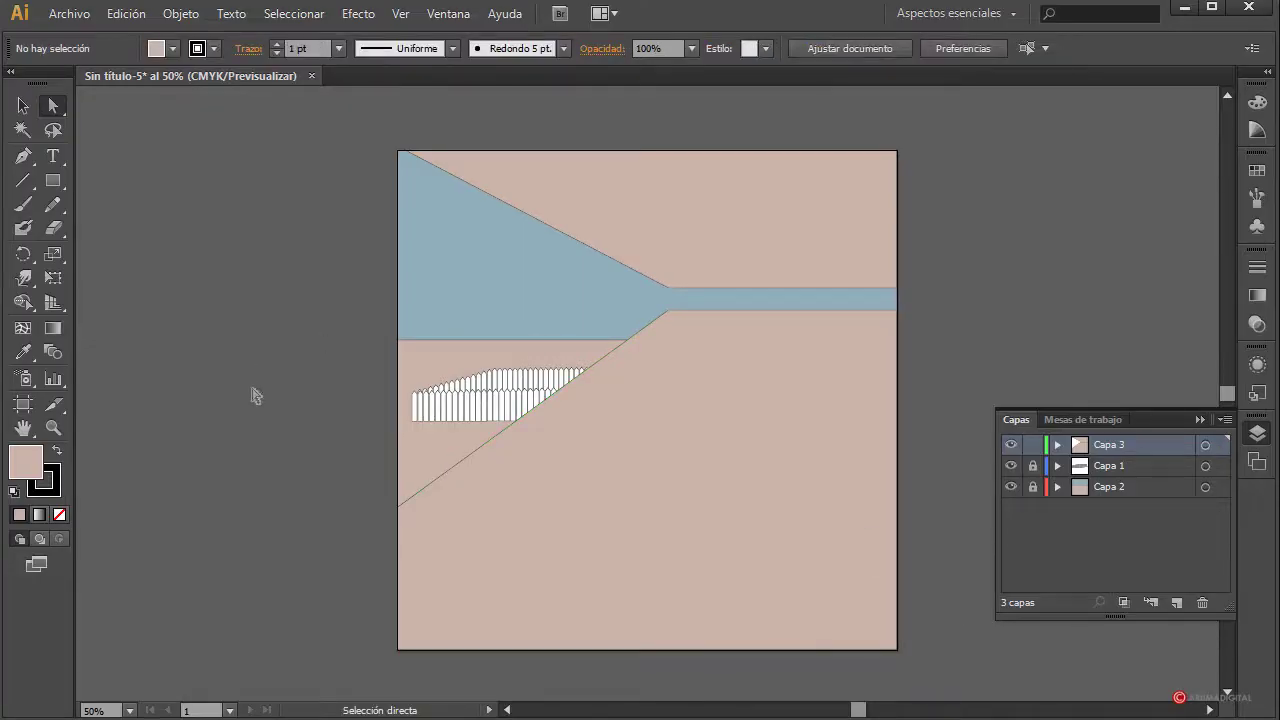
Duplicate the lower foreground shape in place, directly in front of the original
click(23, 105)
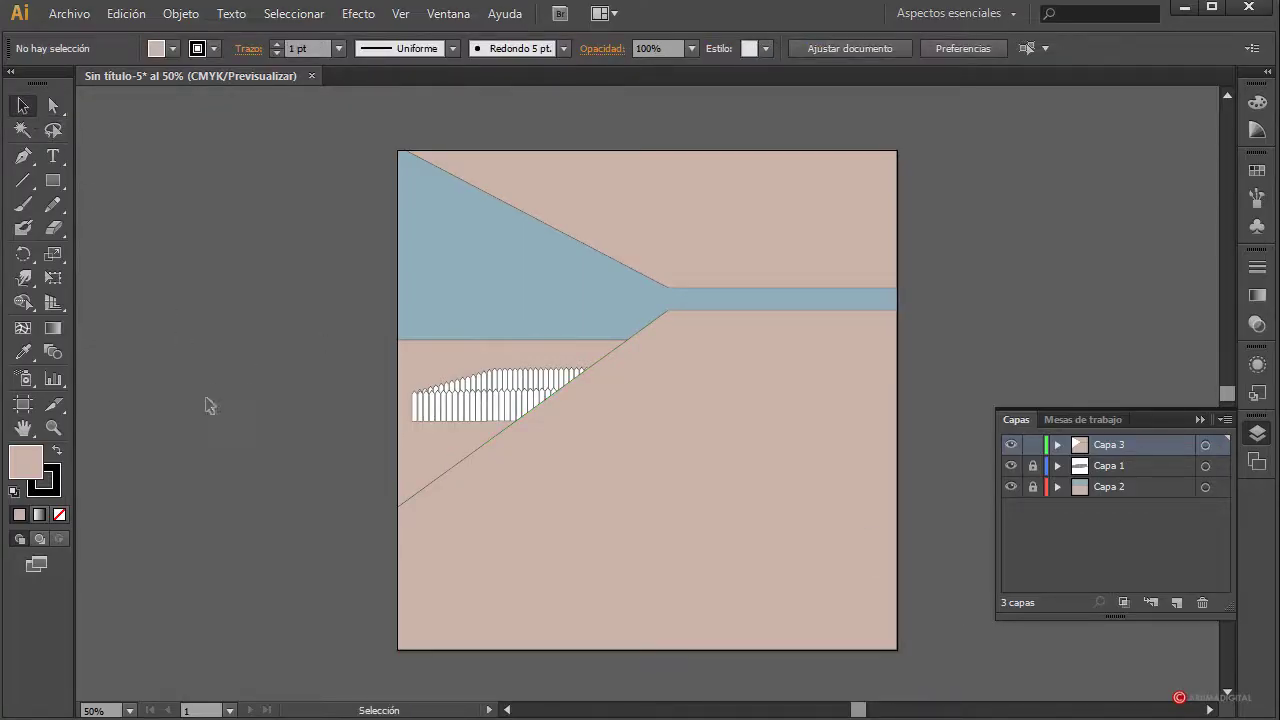
click(612, 520)
click(631, 517)
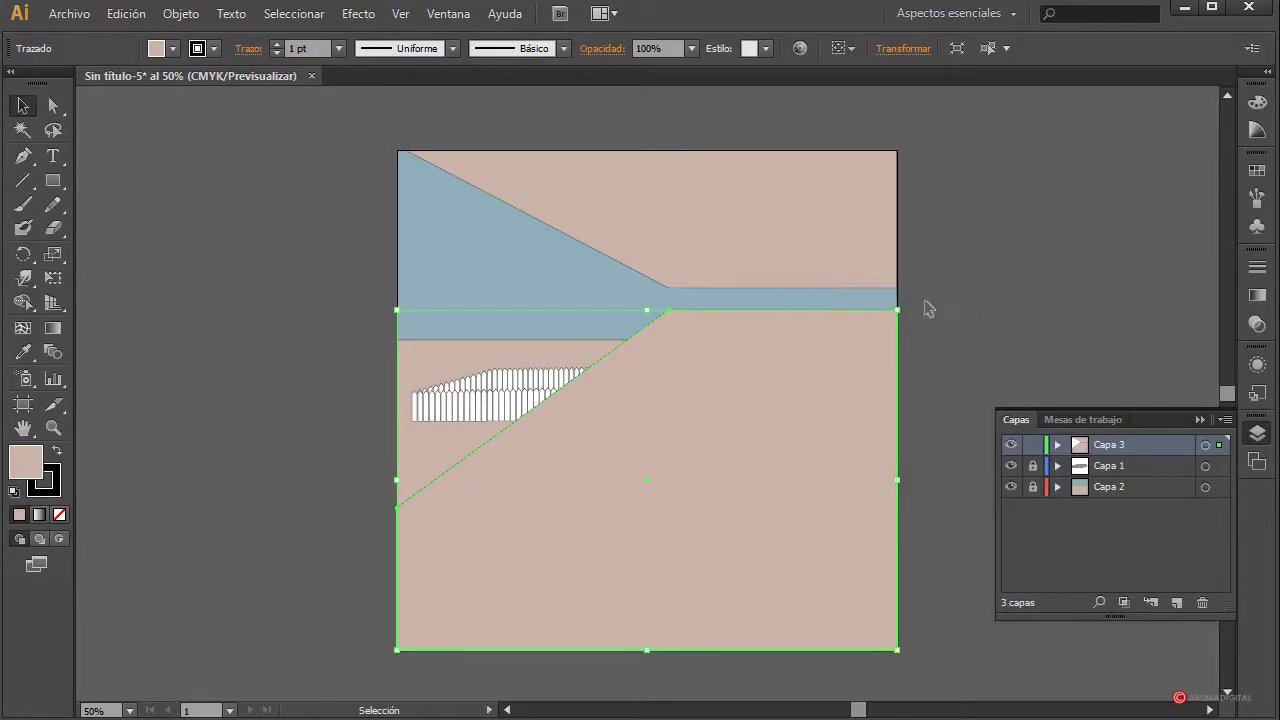
key(a)
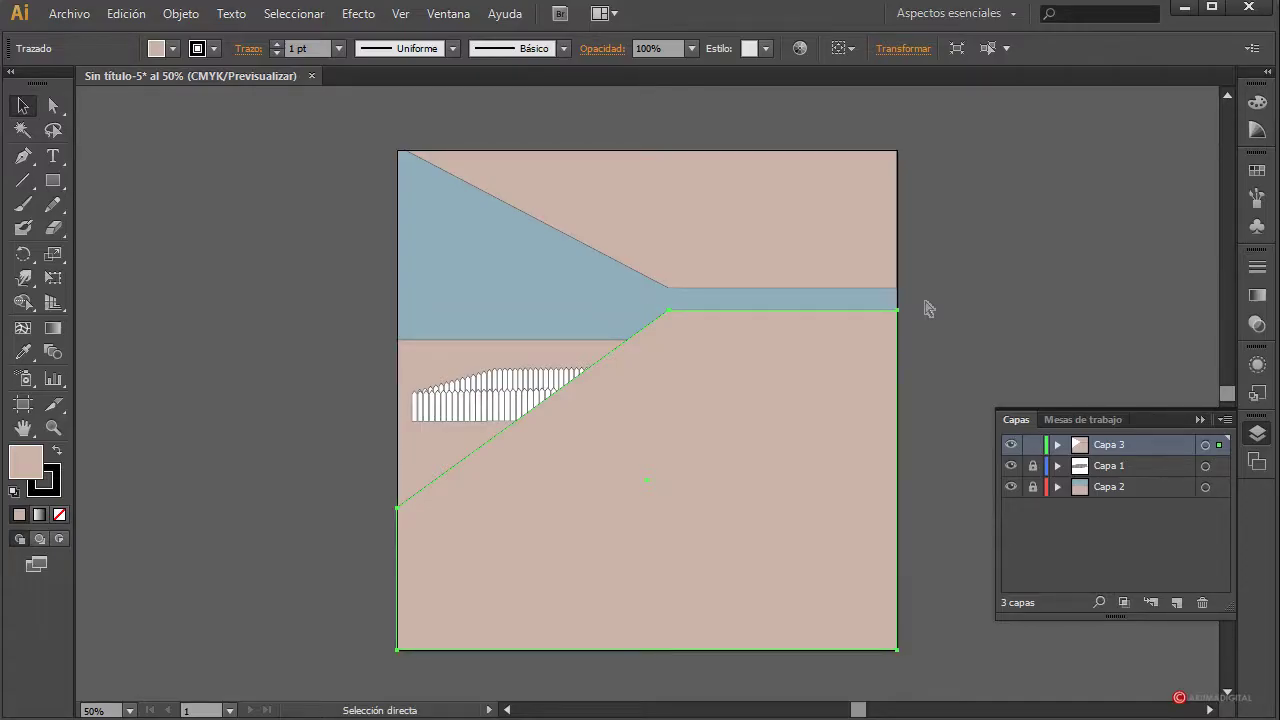
key(v)
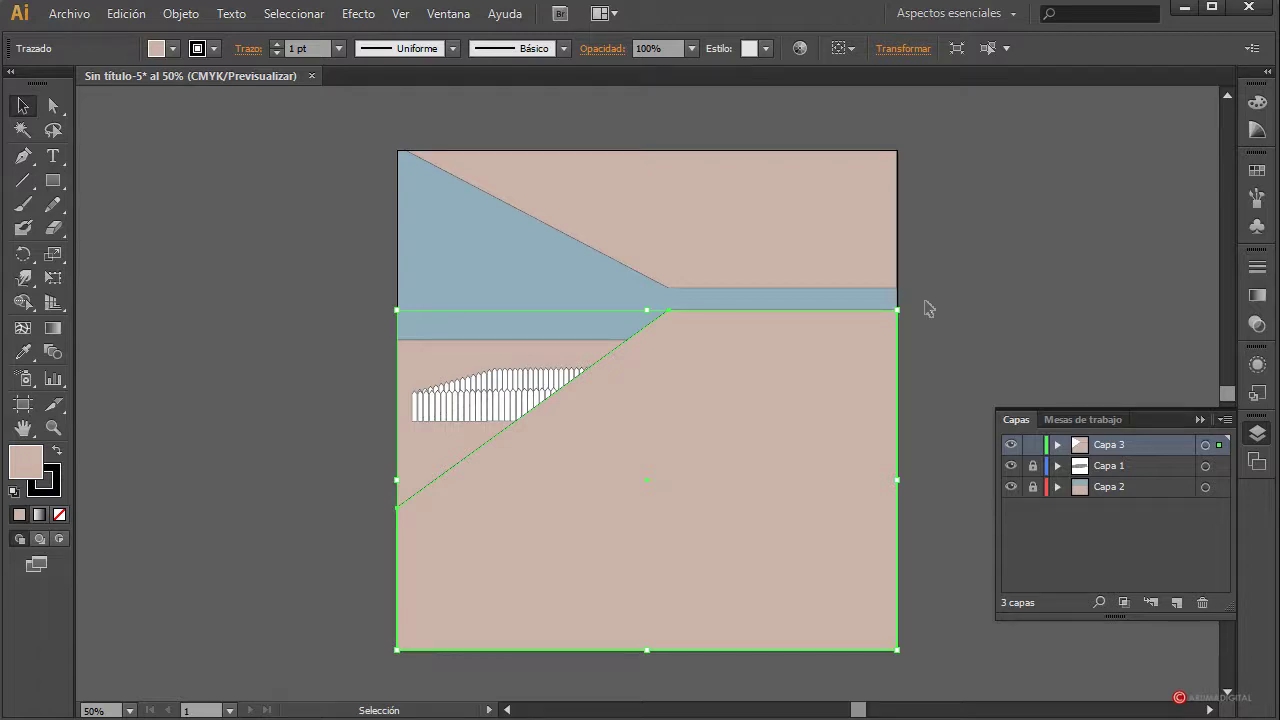
Shift the two upper anchor points of the front copy slightly down, leaving a thin strip of the original exposed
click(52, 108)
click(182, 333)
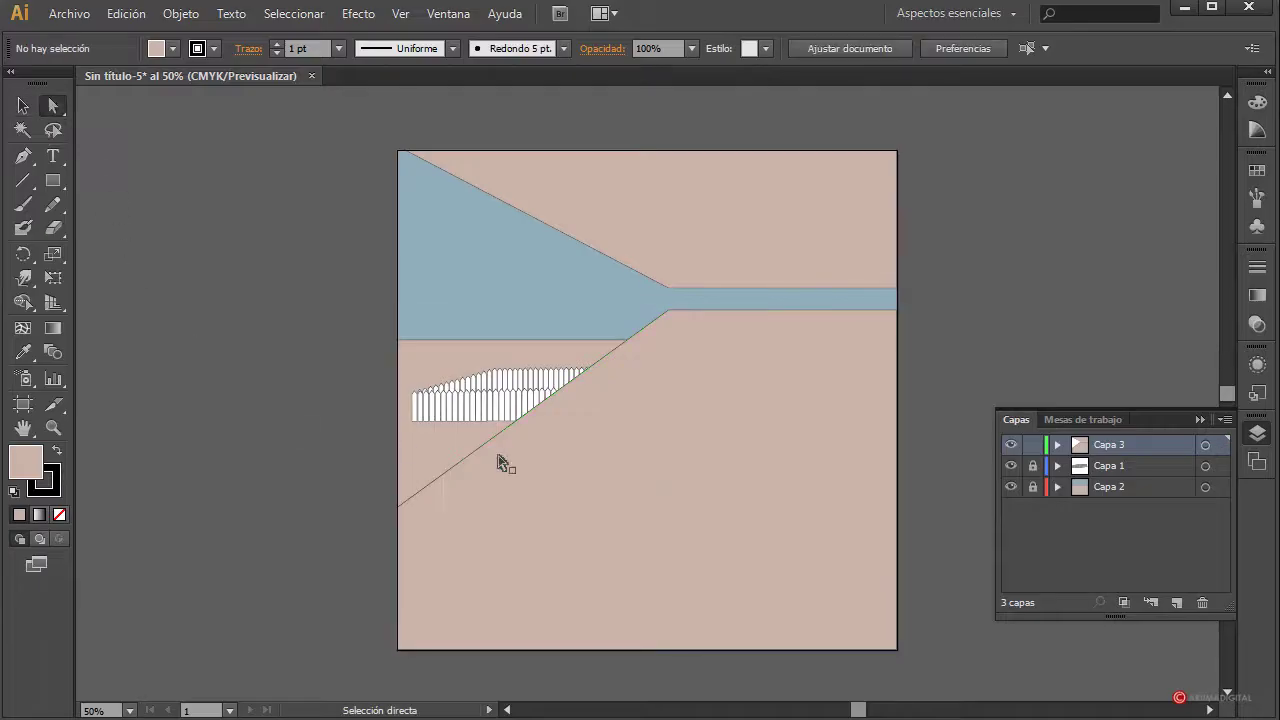
click(668, 316)
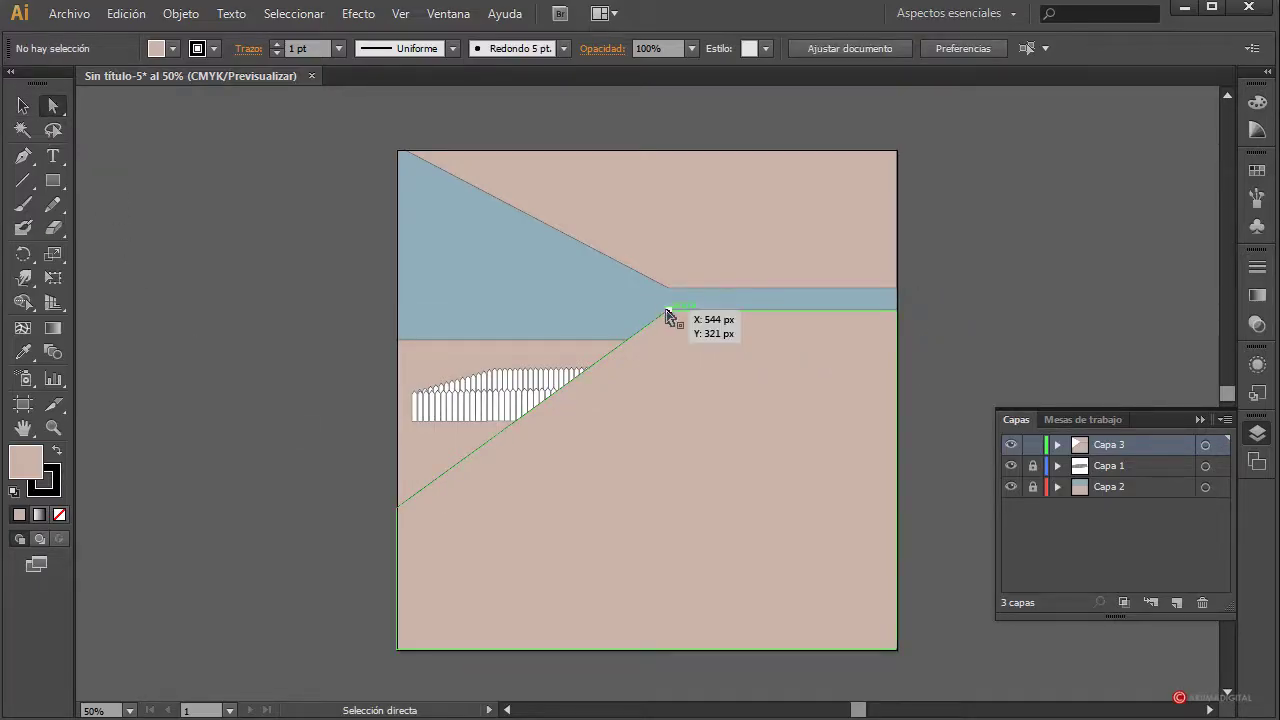
click(668, 316)
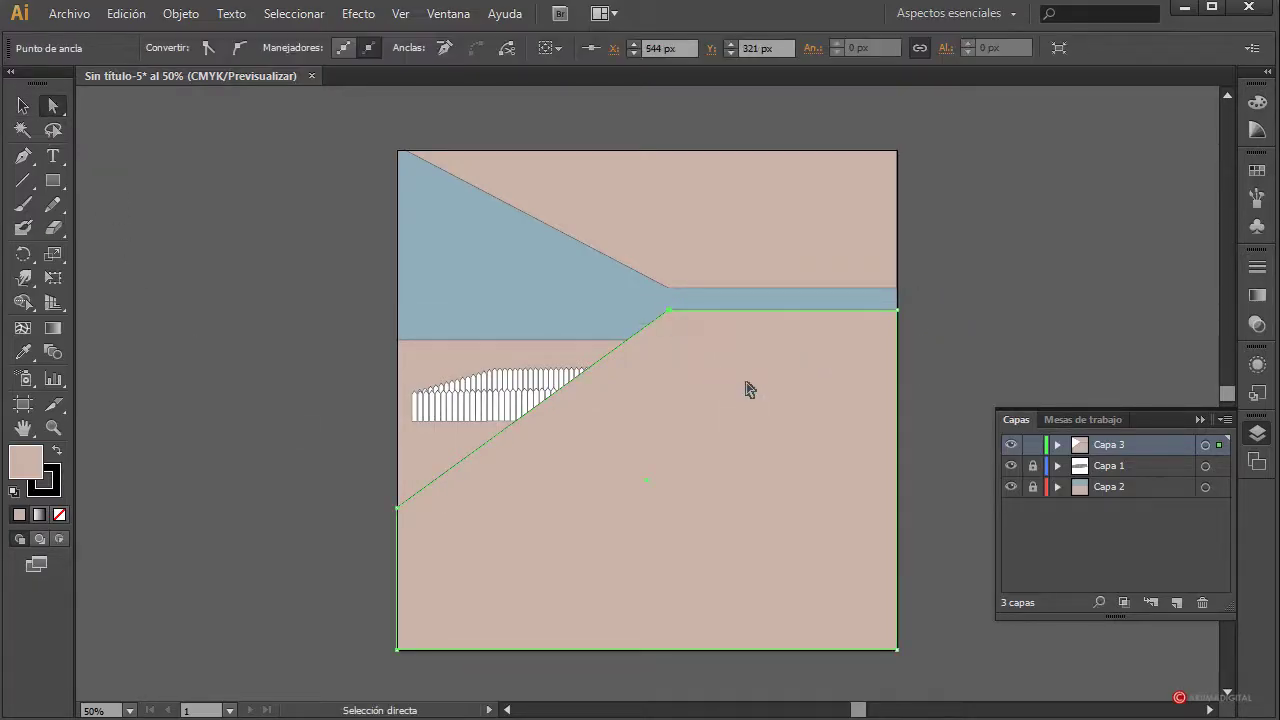
shift+click(898, 311)
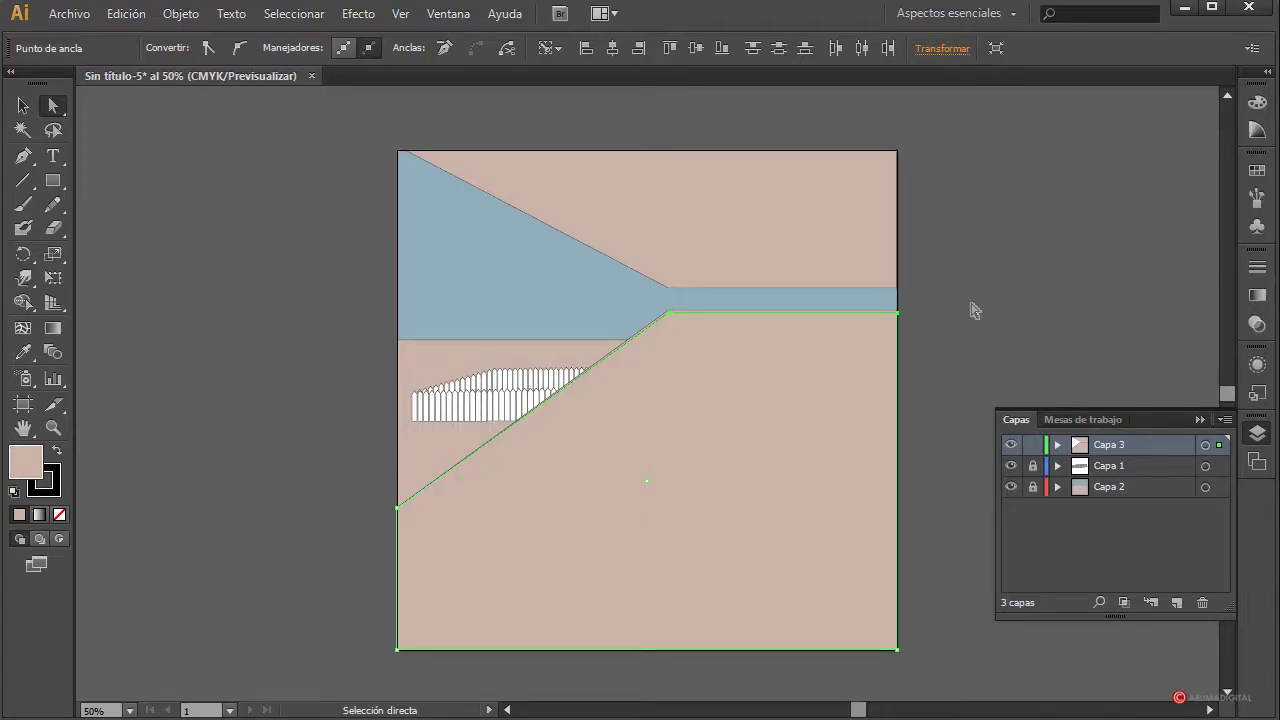
click(975, 311)
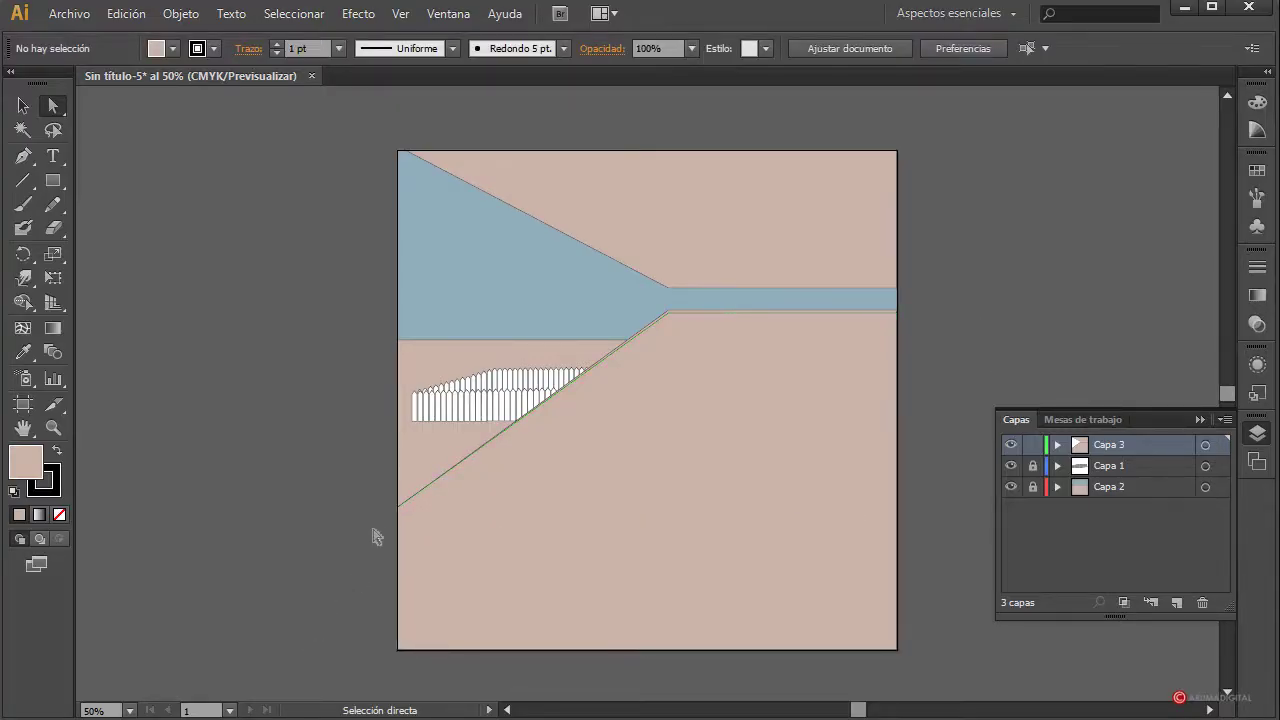
Move the front copy's left-edge anchor point down to widen the exposed strip along the slanted edge
click(398, 508)
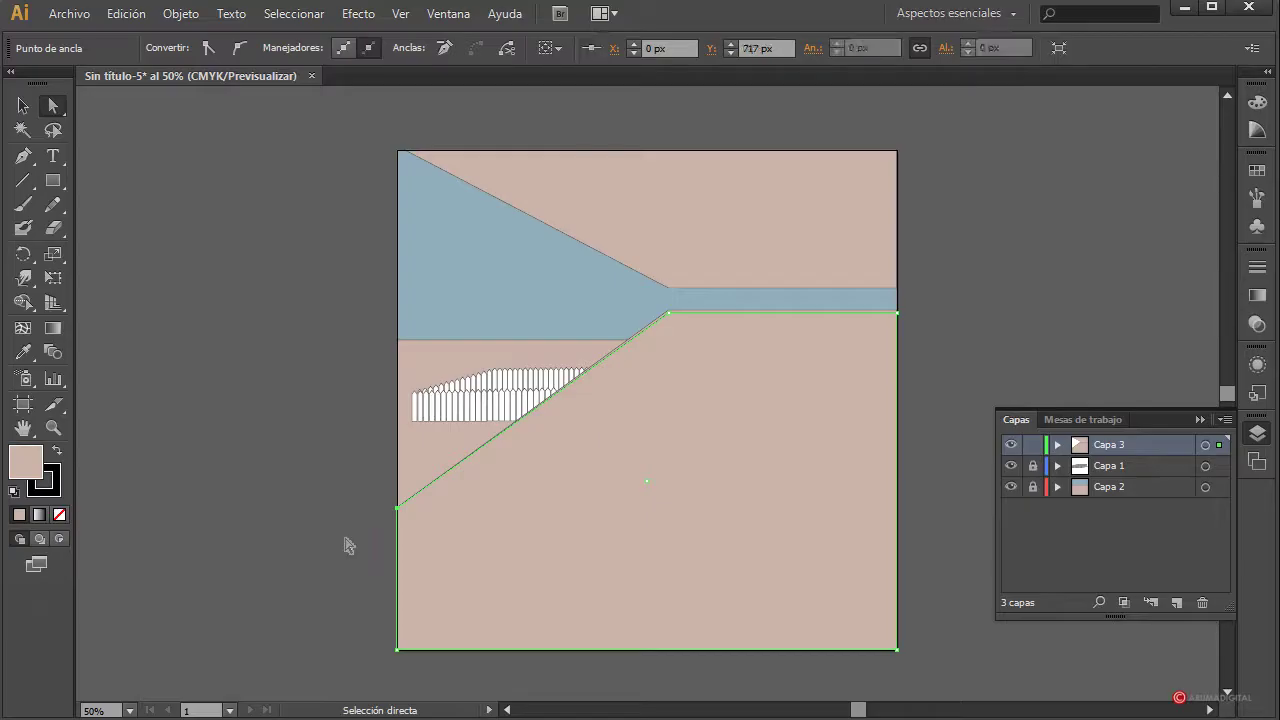
key(Down)
key(Down)
key(Down)
key(Down)
key(Down)
key(Down)
key(Down)
key(Down)
key(Down)
key(Down)
key(Down)
key(Down)
key(Down)
key(Down)
key(Down)
key(Down)
key(Down)
key(Down)
key(Down)
key(Down)
click(347, 545)
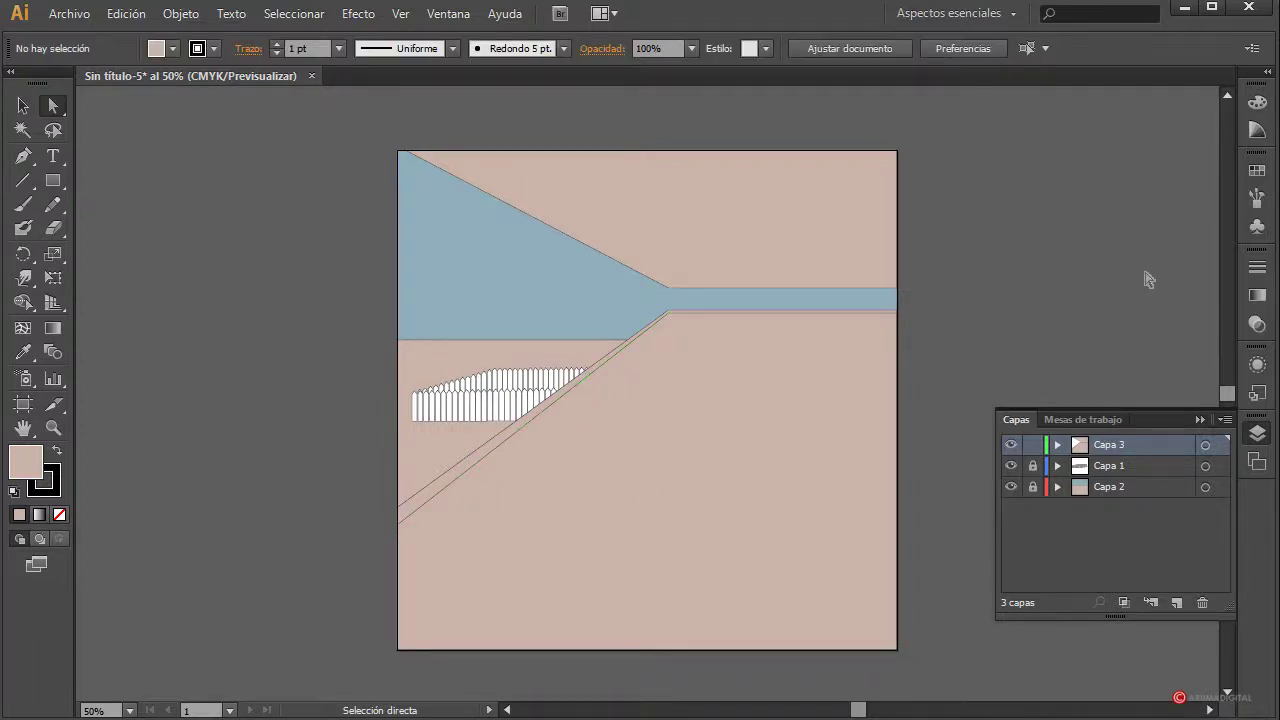
Fill the rear shape showing as the thin strip with a dark teal of H 181, S 19, B 41
click(23, 105)
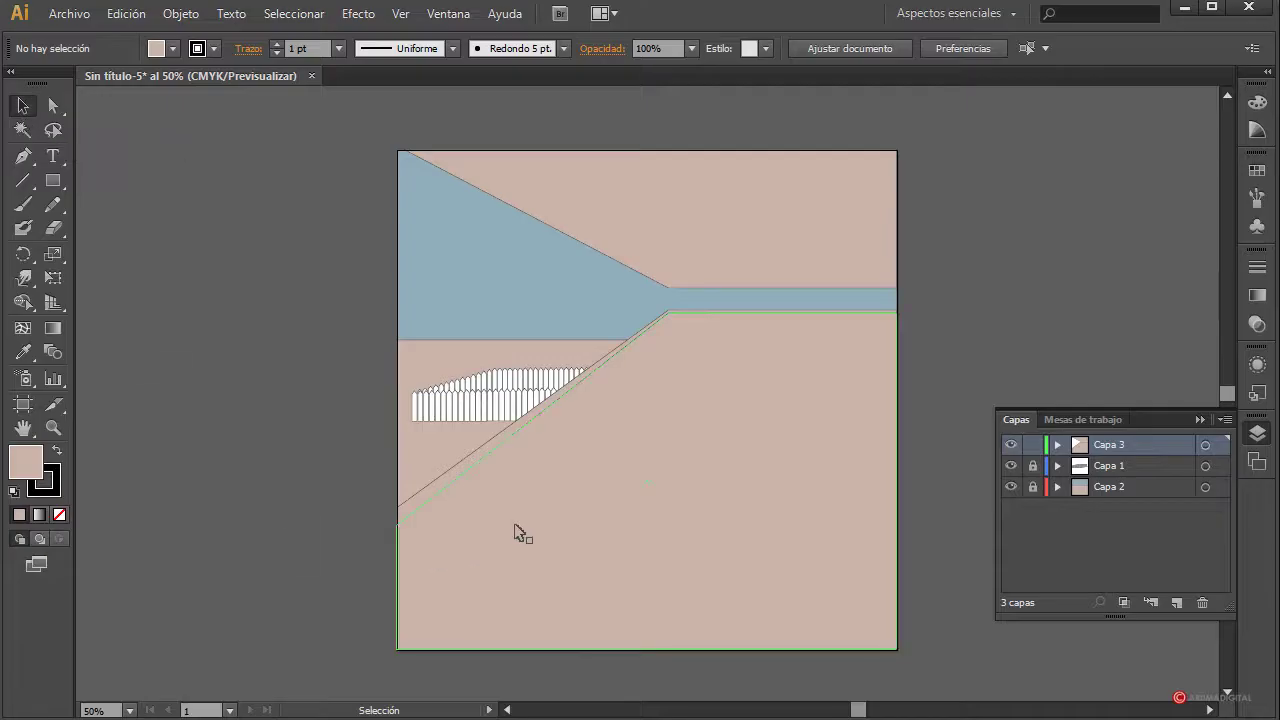
click(601, 359)
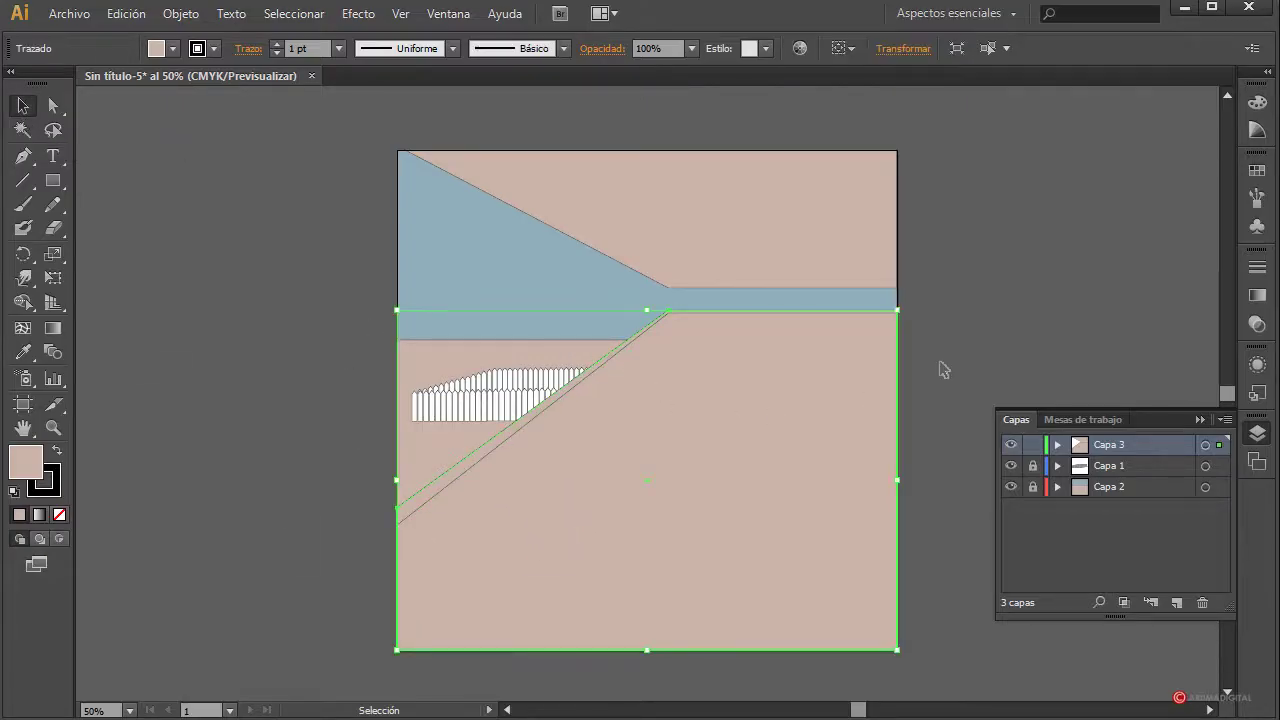
click(1257, 101)
drag(1082, 117, 1094, 150)
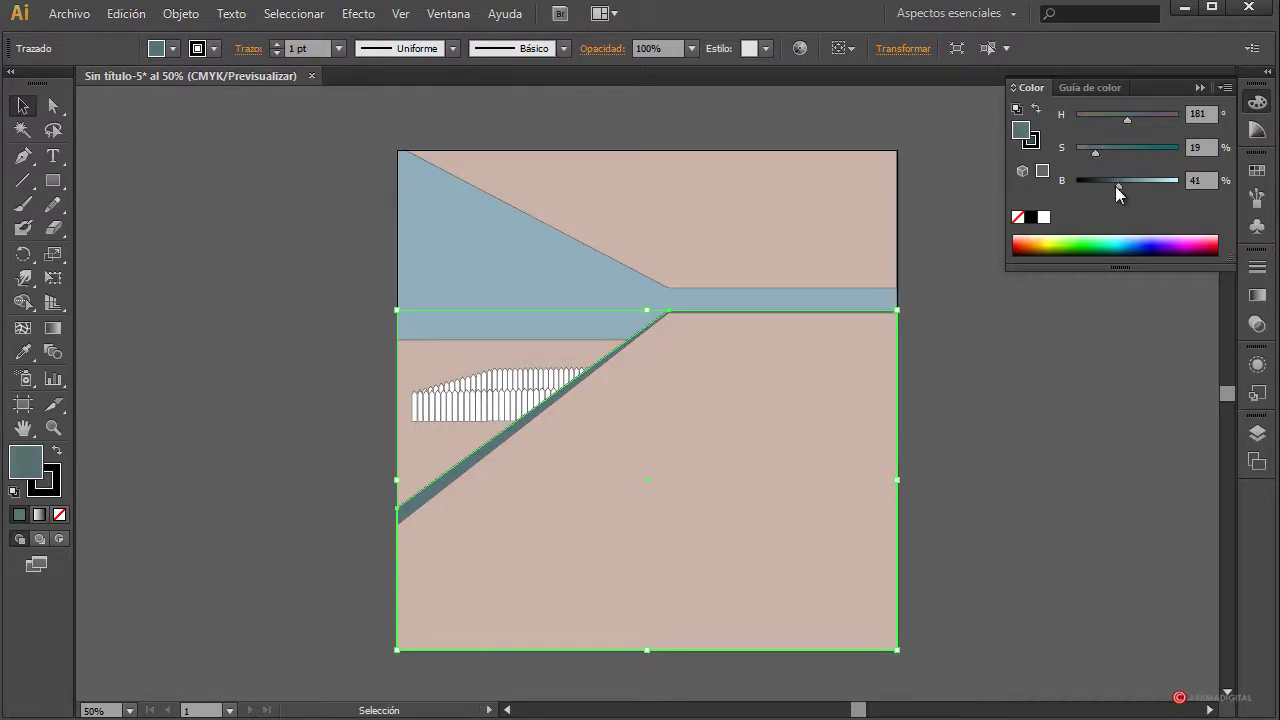
click(1020, 503)
Fill the large front shape with a slate blue of H 206, S 19, B 45
click(843, 486)
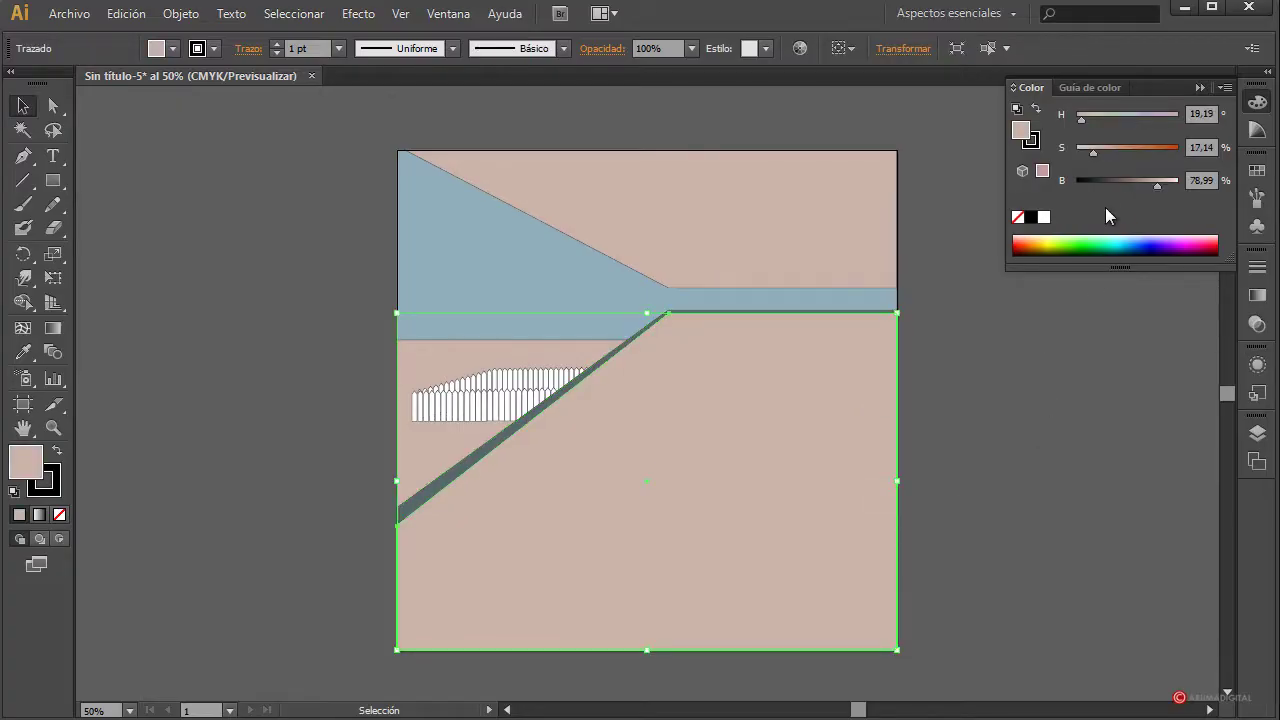
drag(1086, 118, 1118, 119)
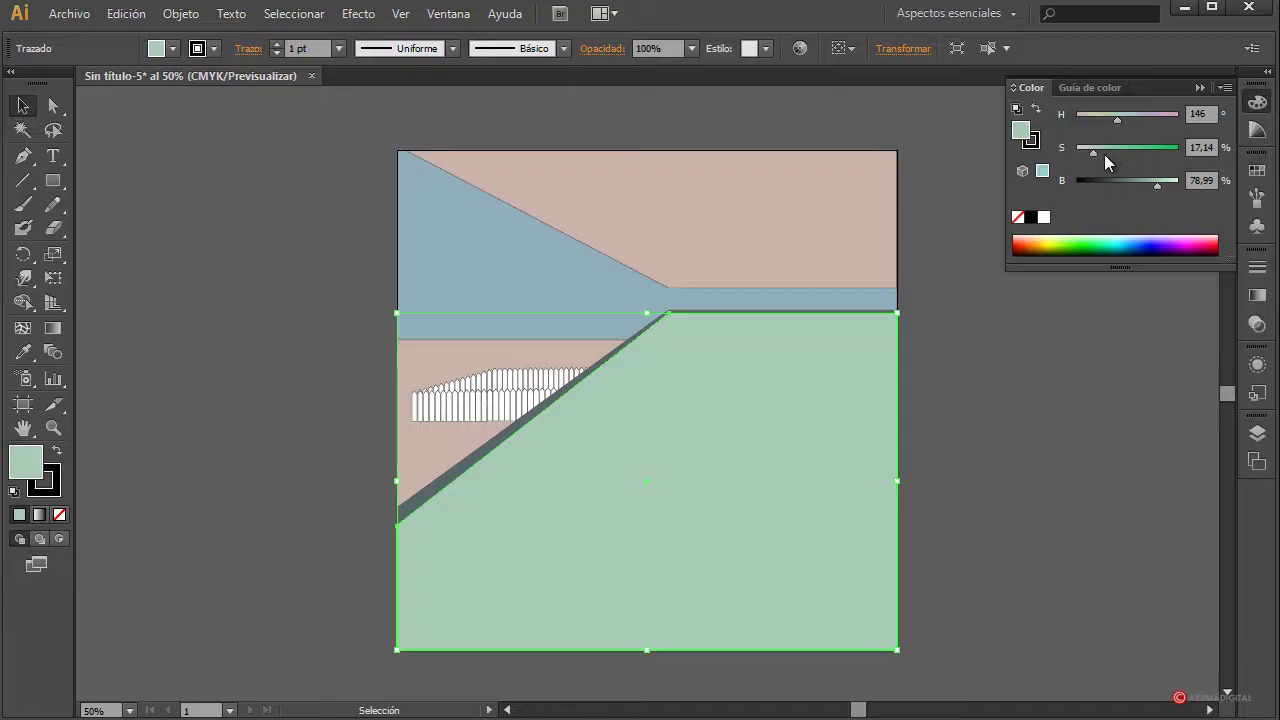
drag(1157, 186, 1122, 183)
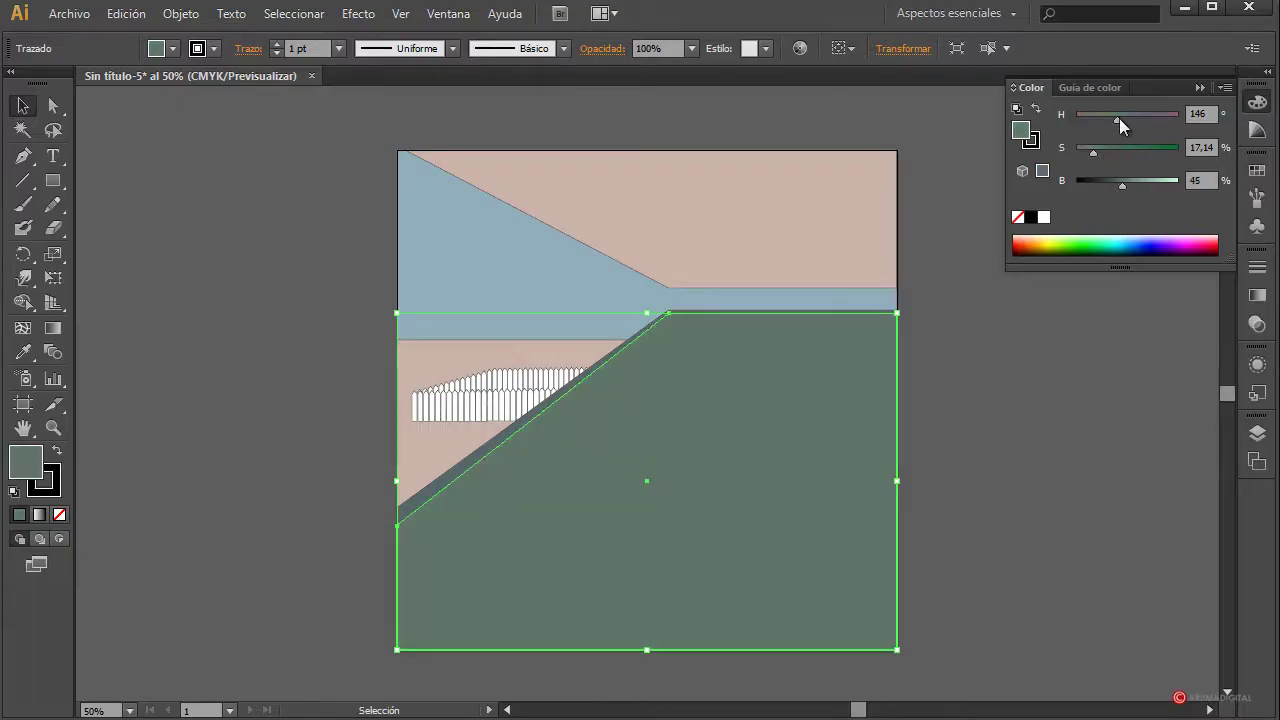
drag(1119, 118, 1096, 152)
click(1037, 435)
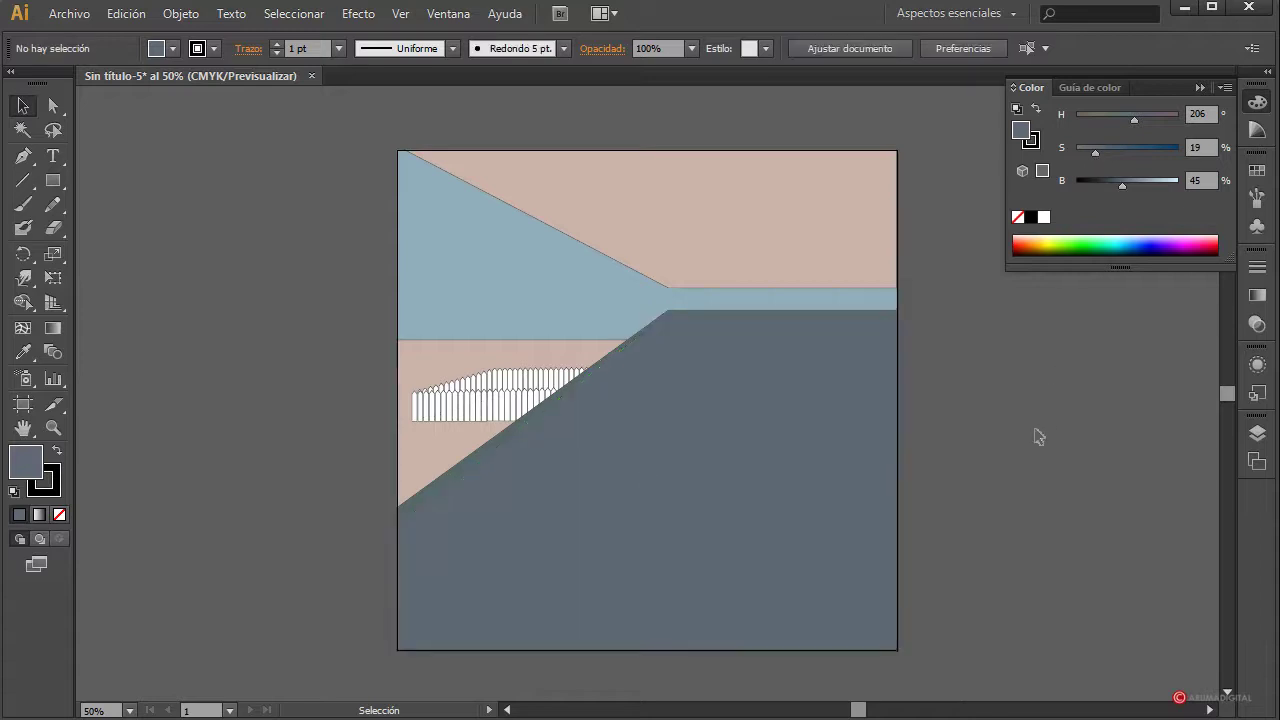
Inspect the colours of the recoloured front shape and the strip along its slanted edge at 100% magnification
click(551, 480)
click(1117, 459)
click(810, 502)
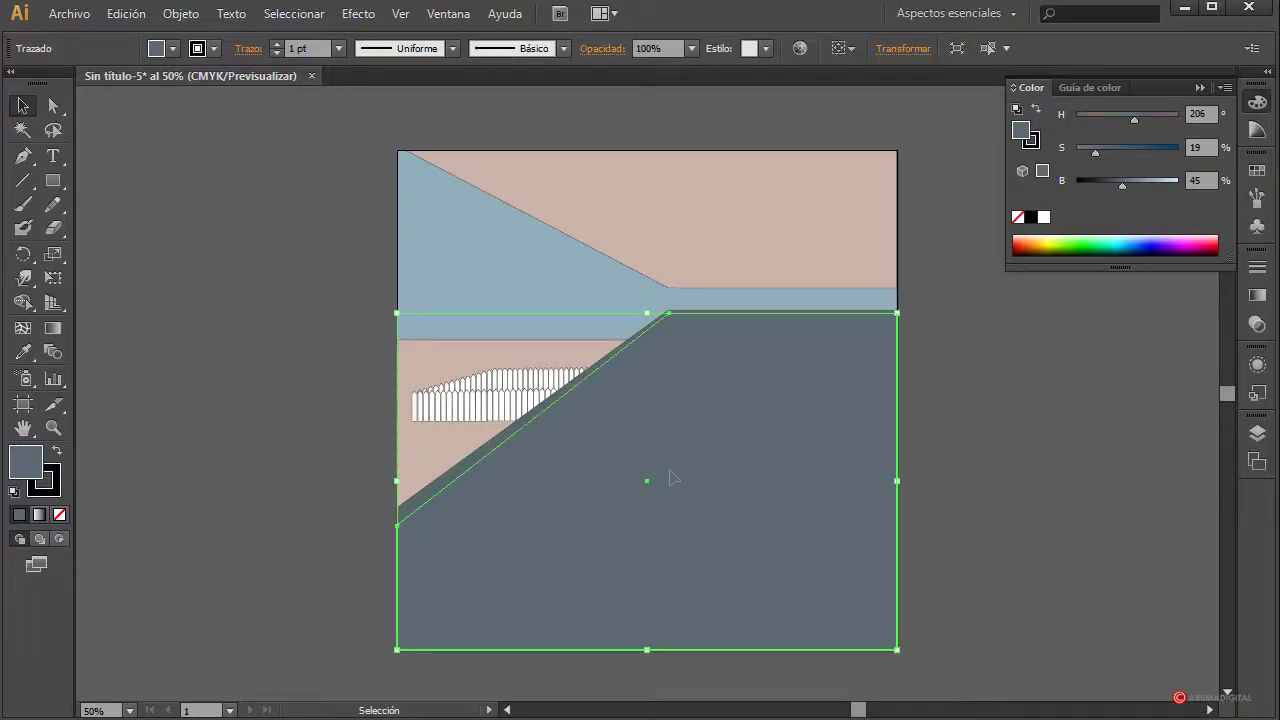
click(95, 710)
text(100)
key(Return)
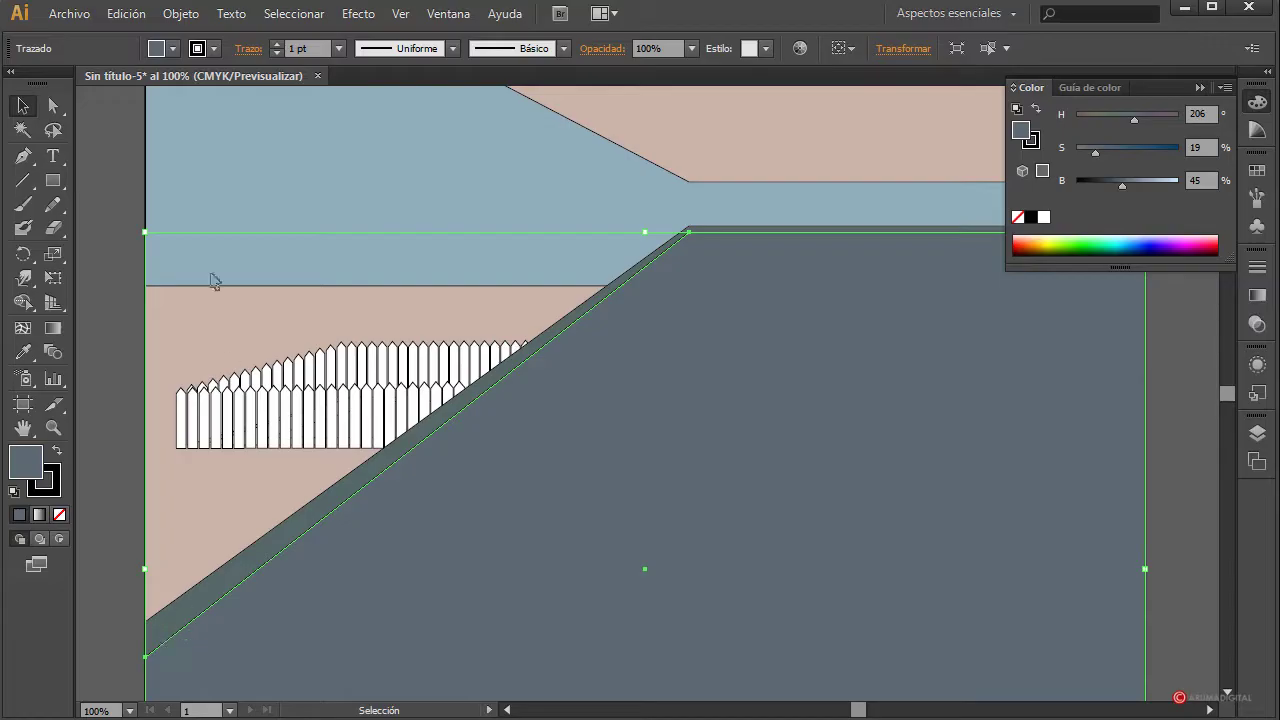
click(120, 285)
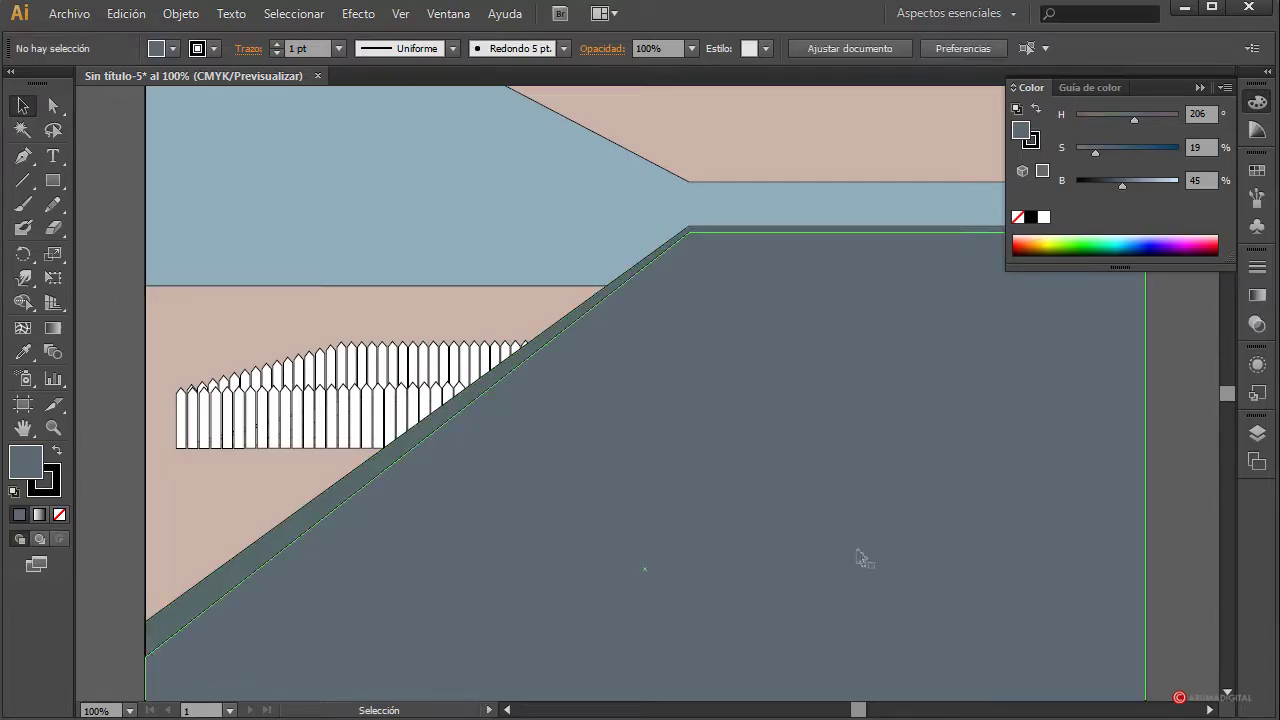
scroll(1185, 425, down, 2)
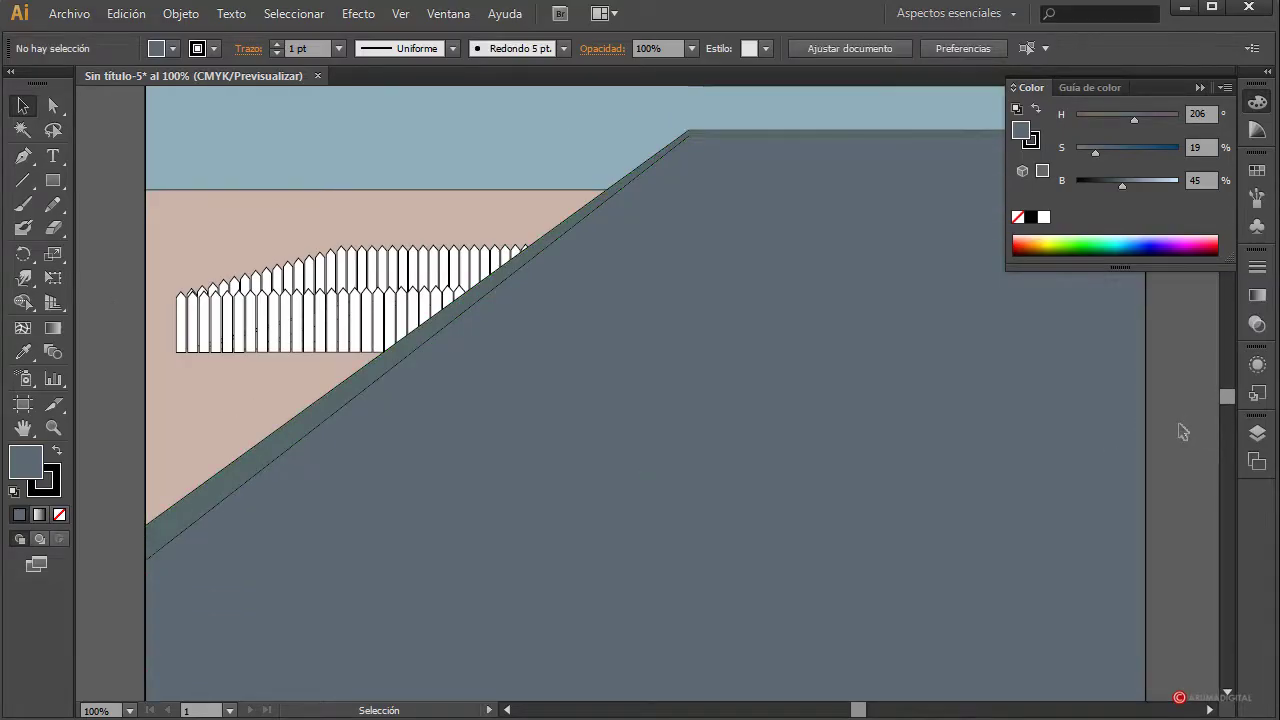
scroll(1182, 430, up, 5)
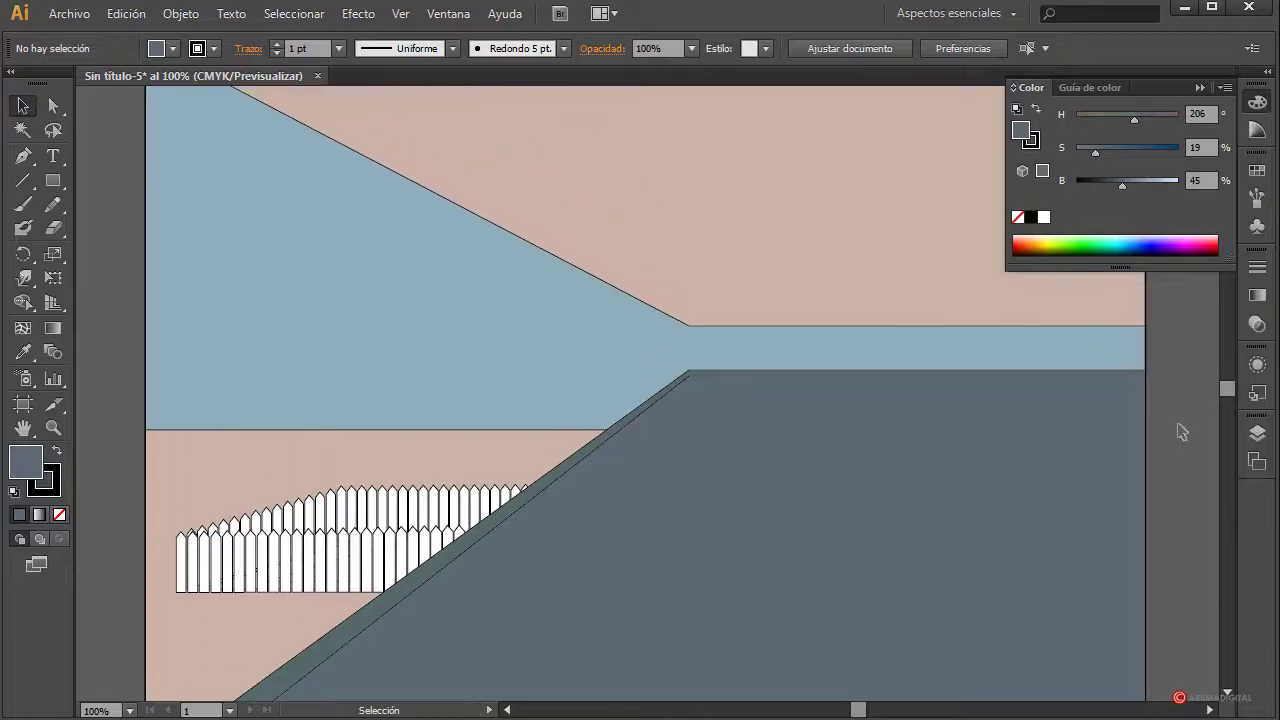
scroll(1182, 432, down, 2)
scroll(1182, 432, up, 1)
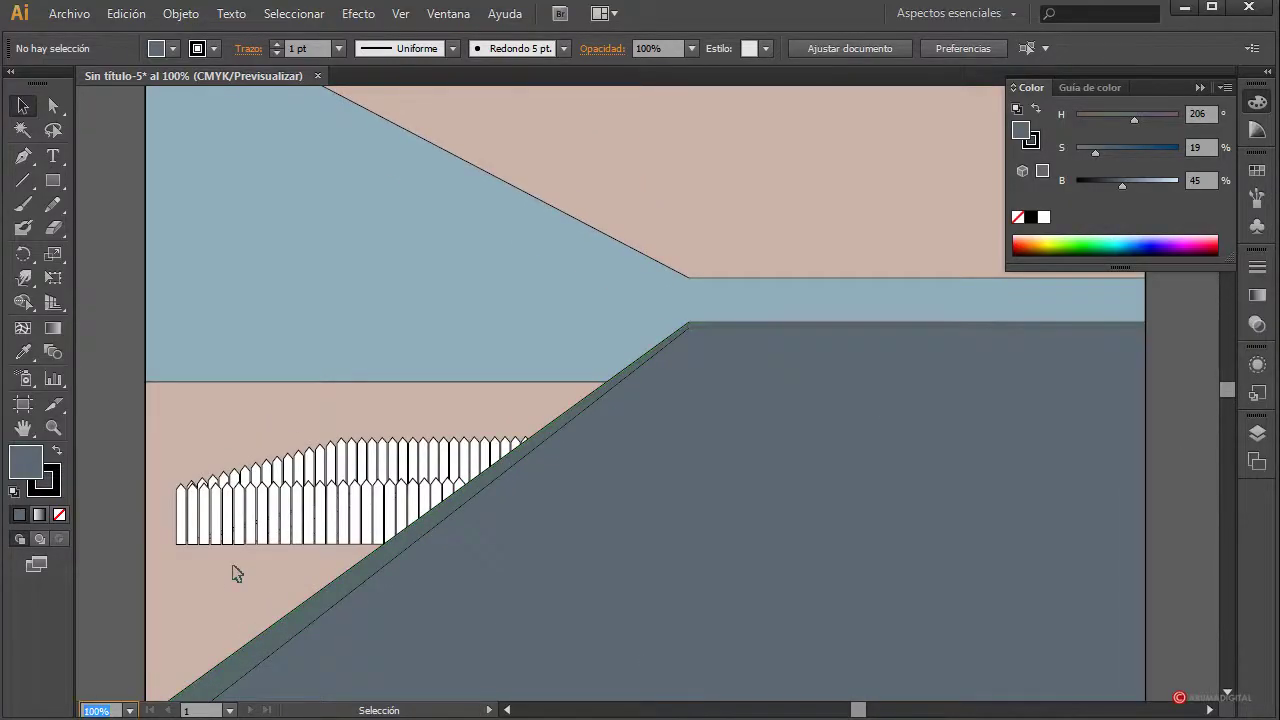
text(50)
key(Return)
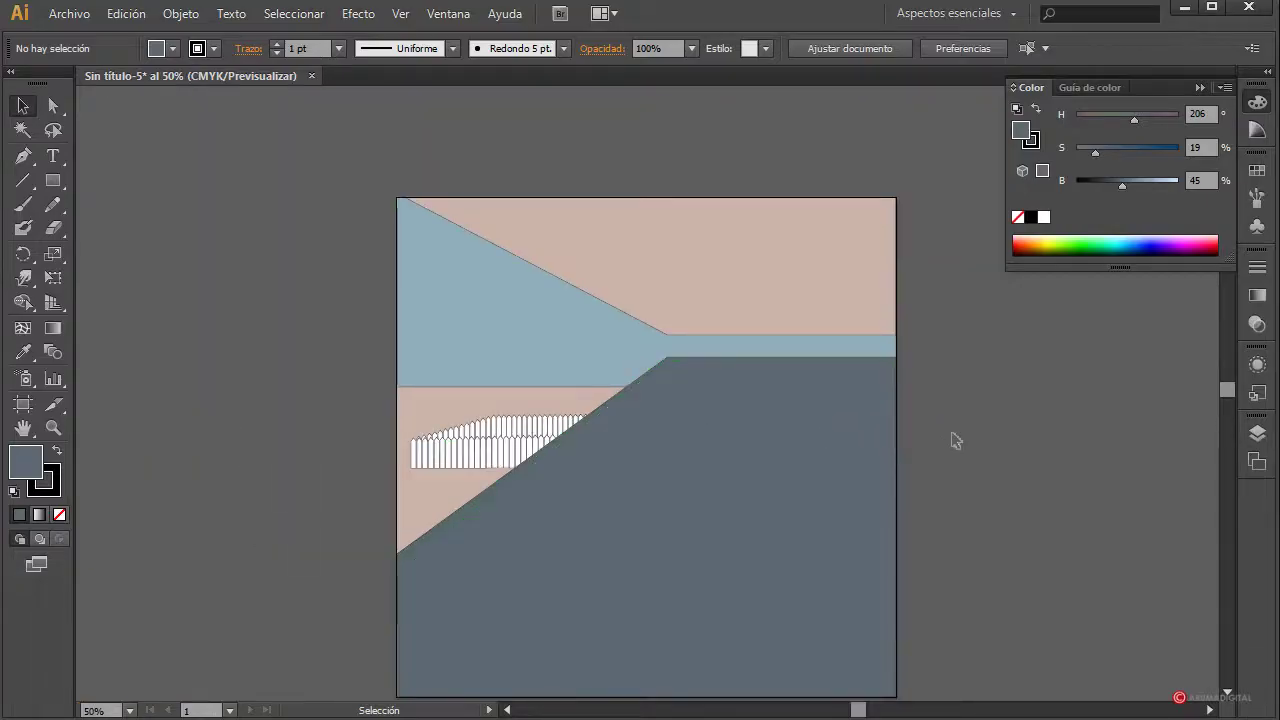
scroll(955, 440, down, 2)
Duplicate the large slate-blue shape in place, directly in front of the original
click(858, 442)
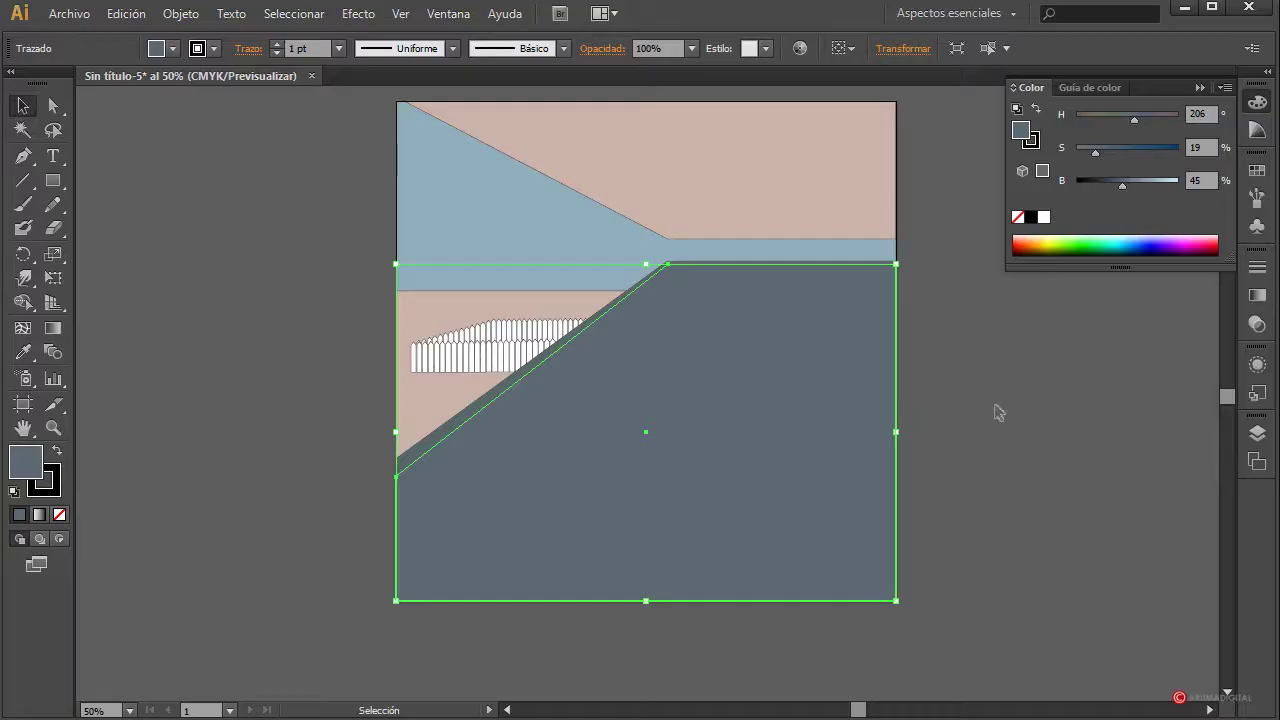
key(a)
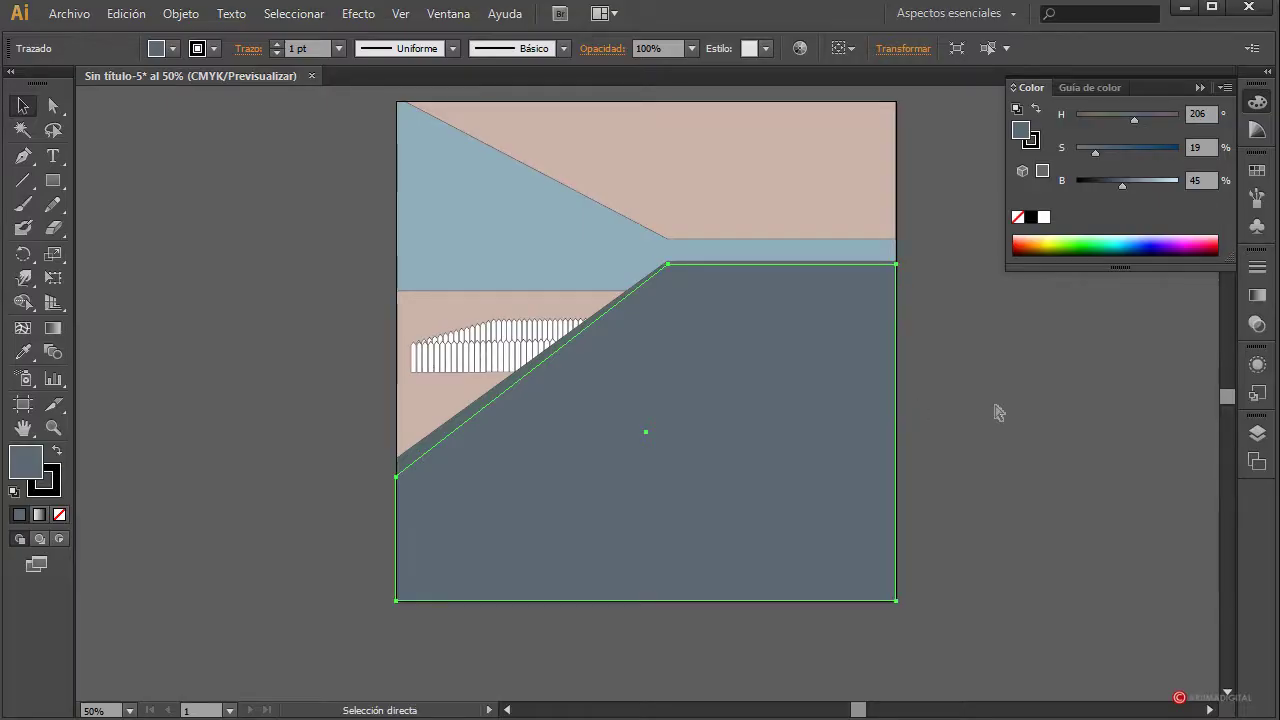
key(v)
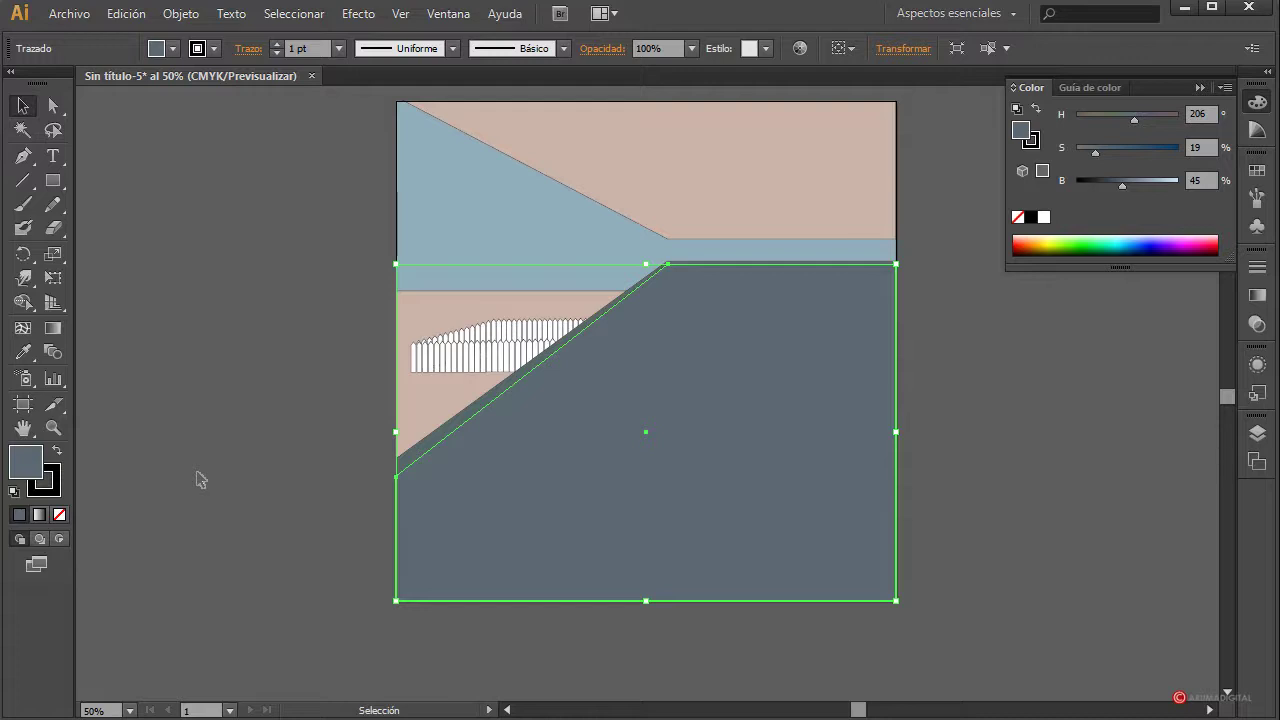
Lower the new copy's two upper anchor points together, leaving a band of the original above its horizontal edge
click(52, 107)
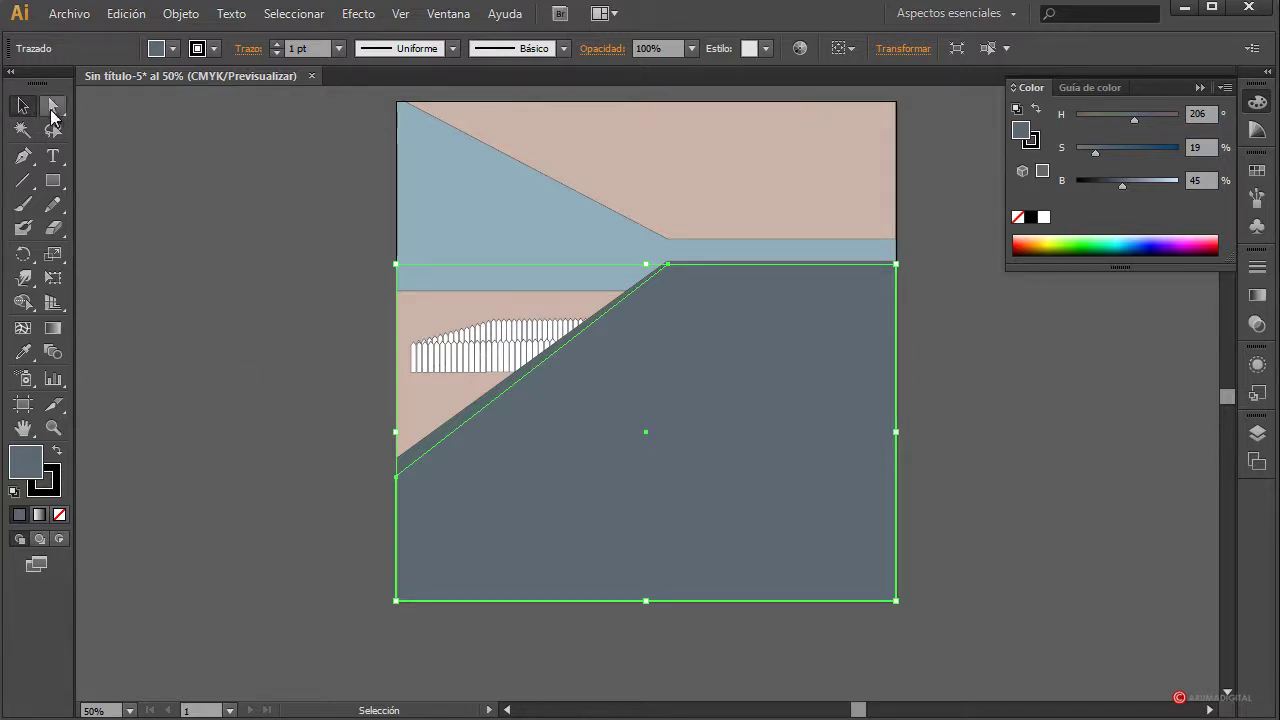
click(669, 265)
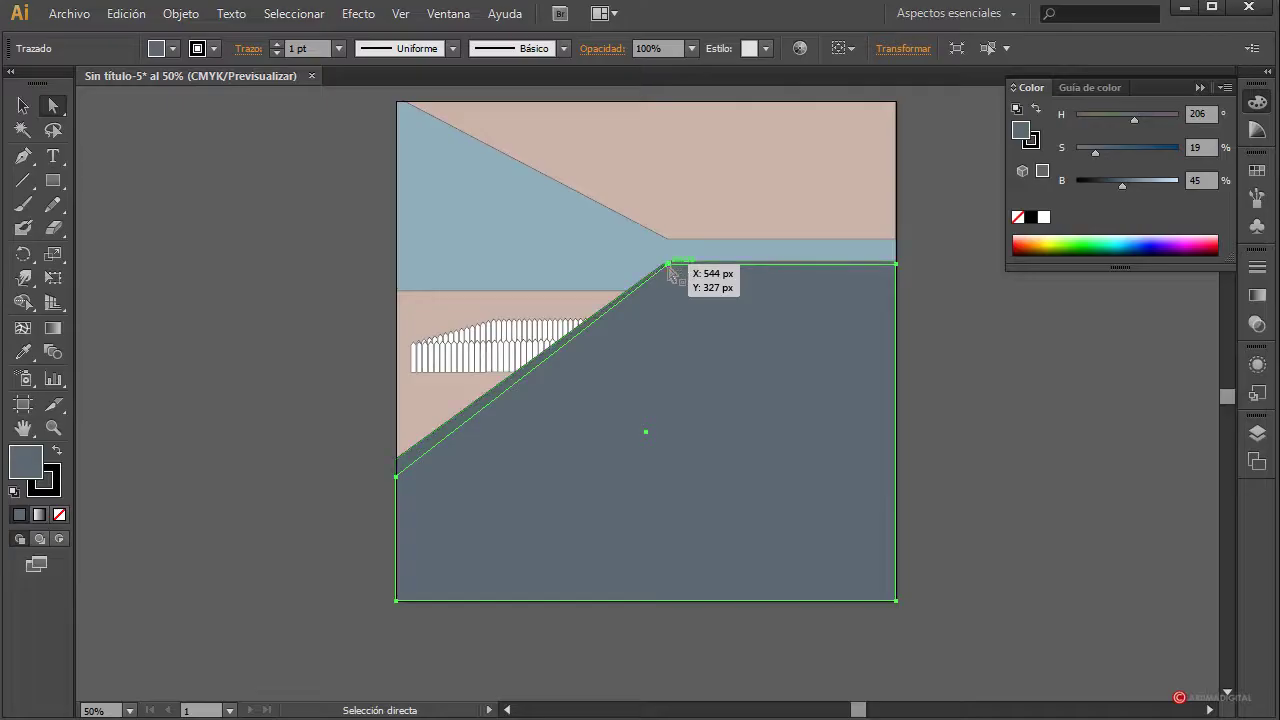
shift+click(896, 264)
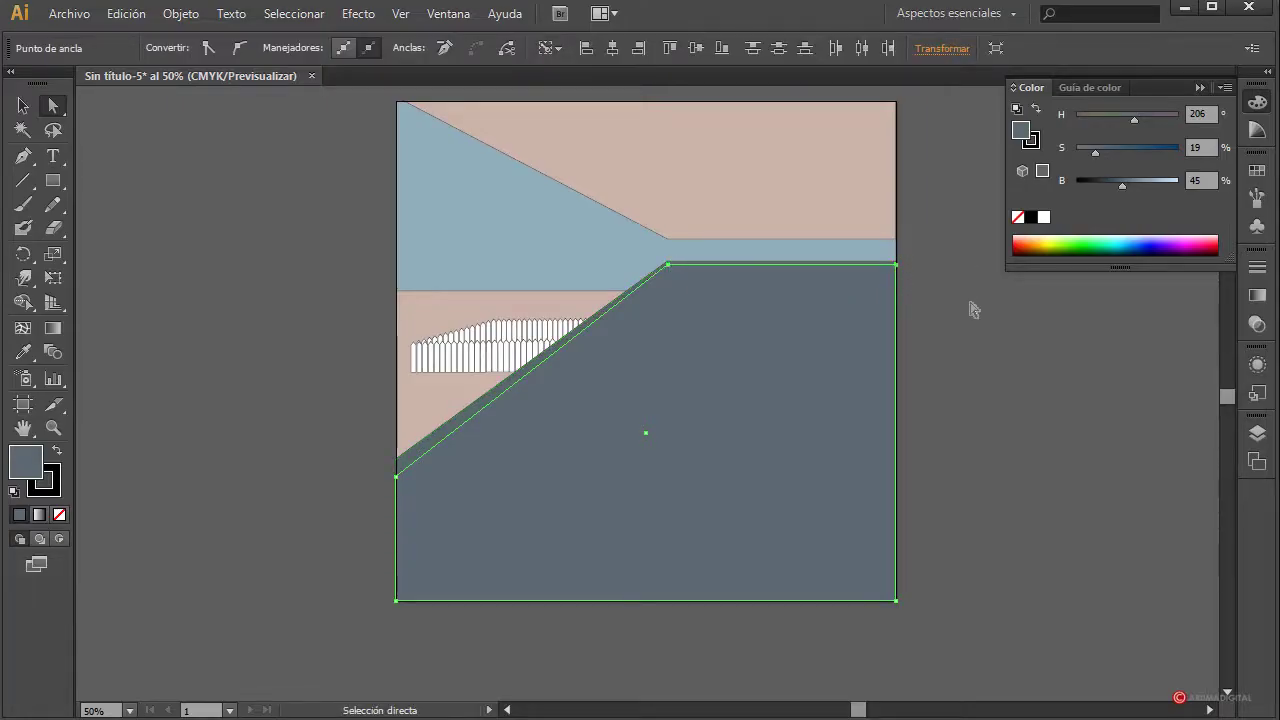
key(Down)
key(Down)
key(Down)
key(Down)
key(Down)
key(Down)
key(Down)
key(Down)
key(Down)
key(Down)
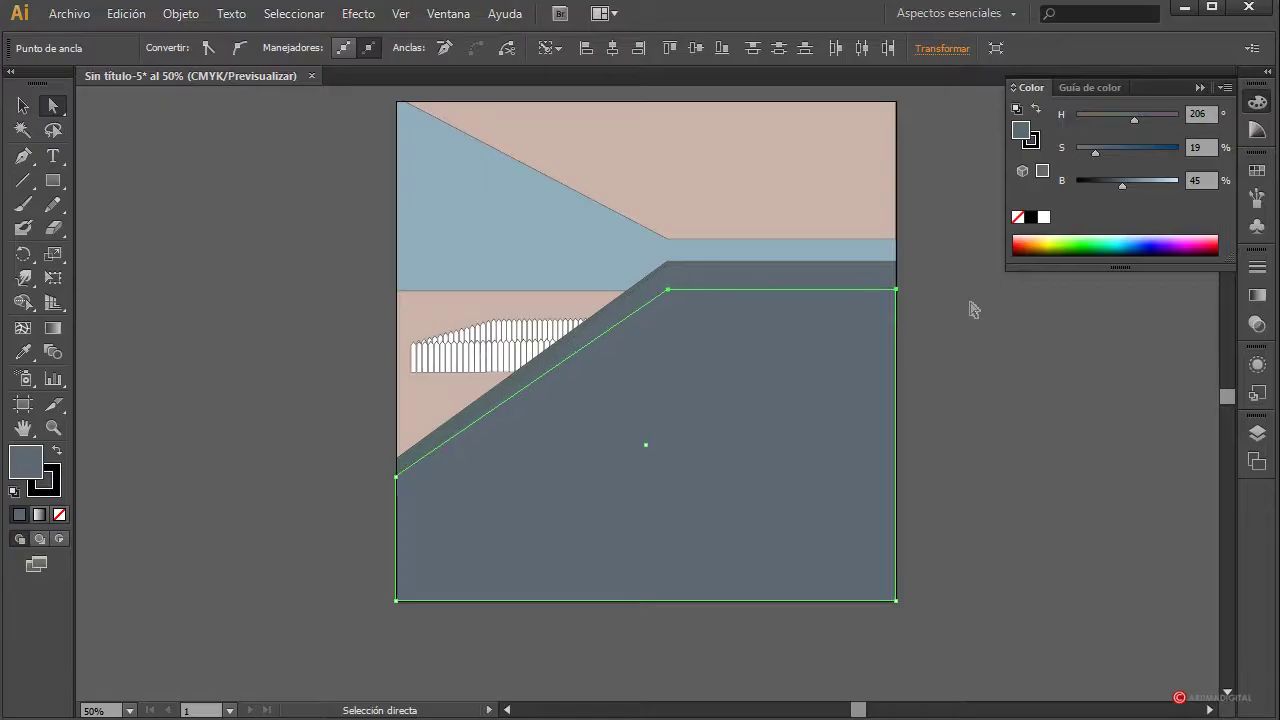
key(Down)
key(Down)
key(Down)
key(Up)
key(Up)
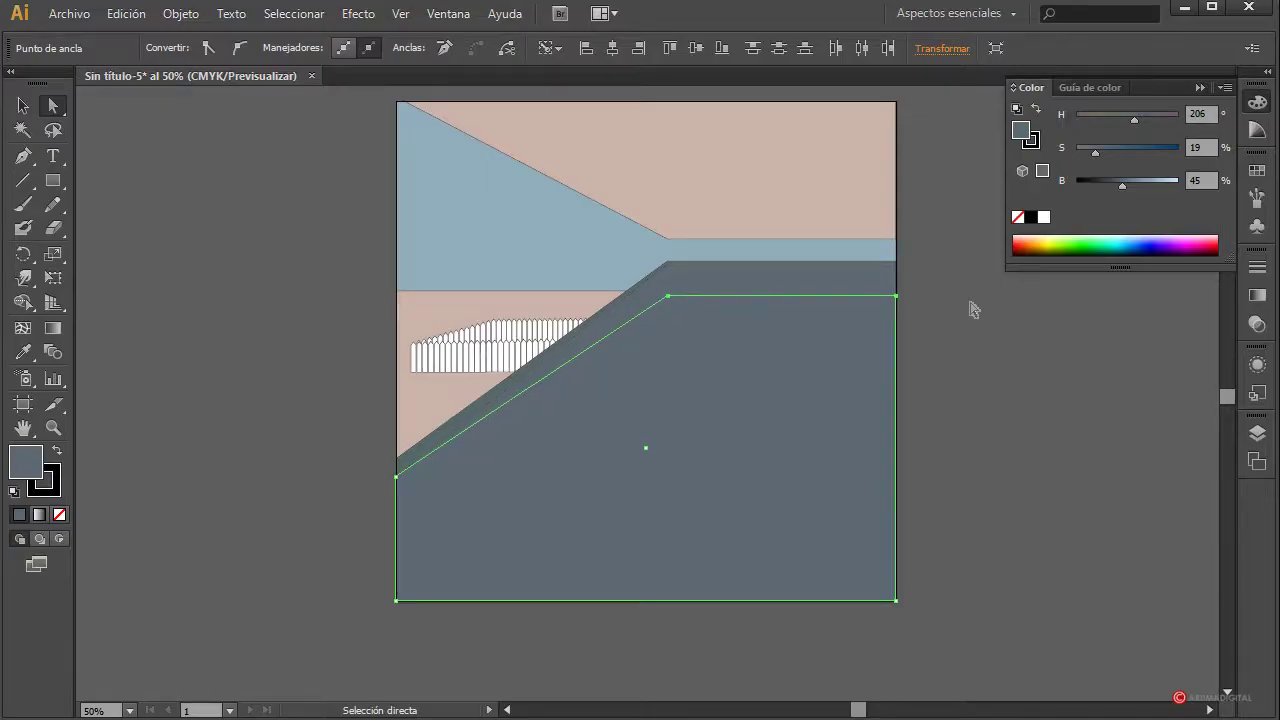
key(Up)
key(Up)
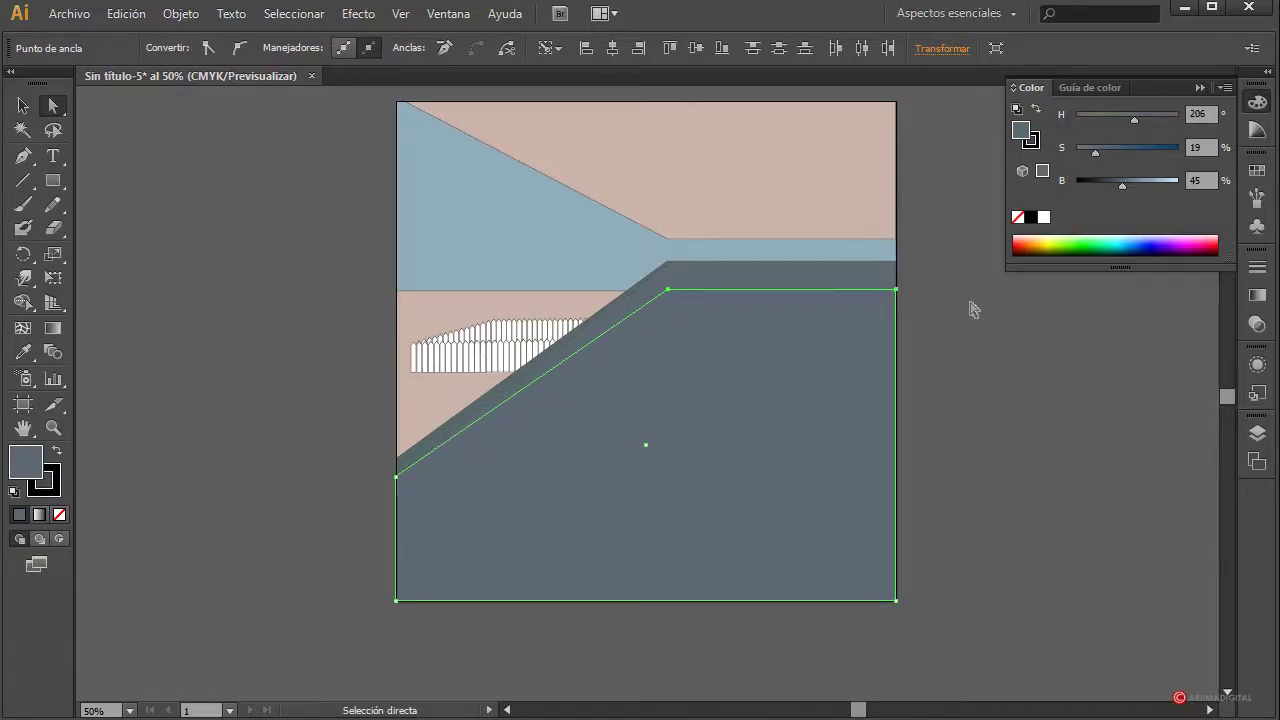
Move the copy's lower-left point to about X 407 px and its left-edge point to about X 282 px, both at Y 1000 px
click(398, 601)
drag(398, 601, 598, 603)
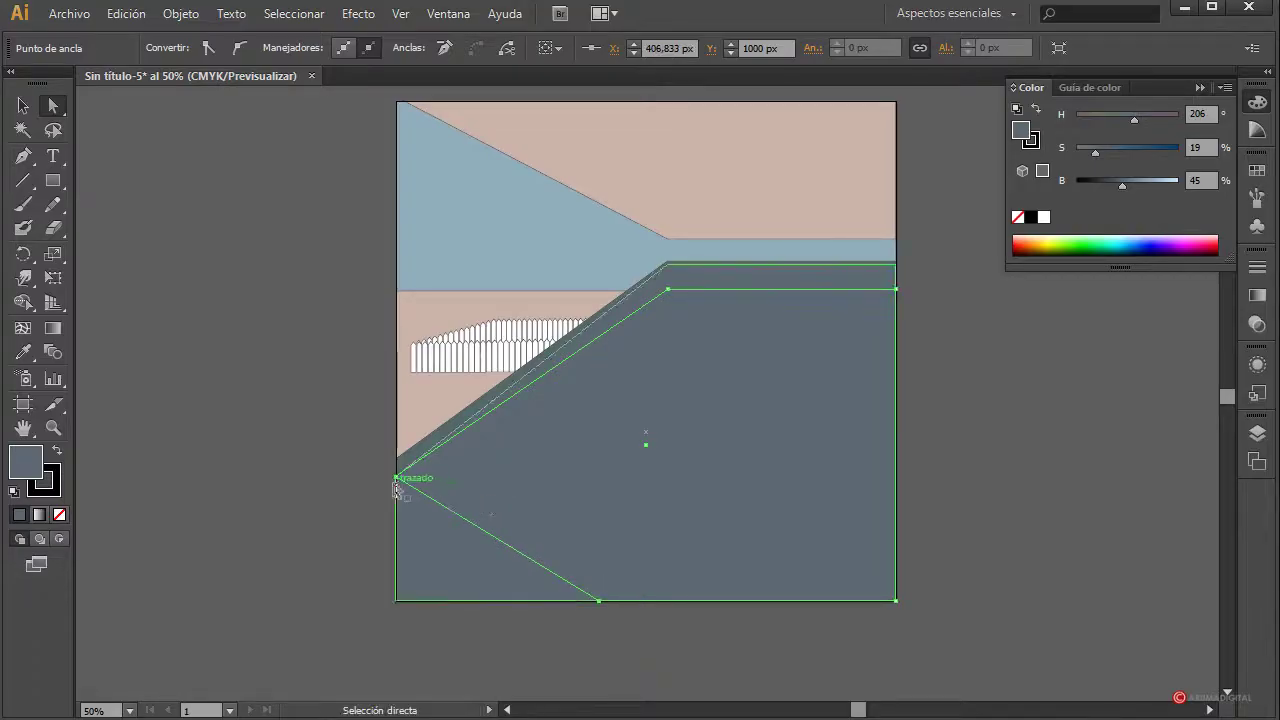
drag(397, 480, 540, 606)
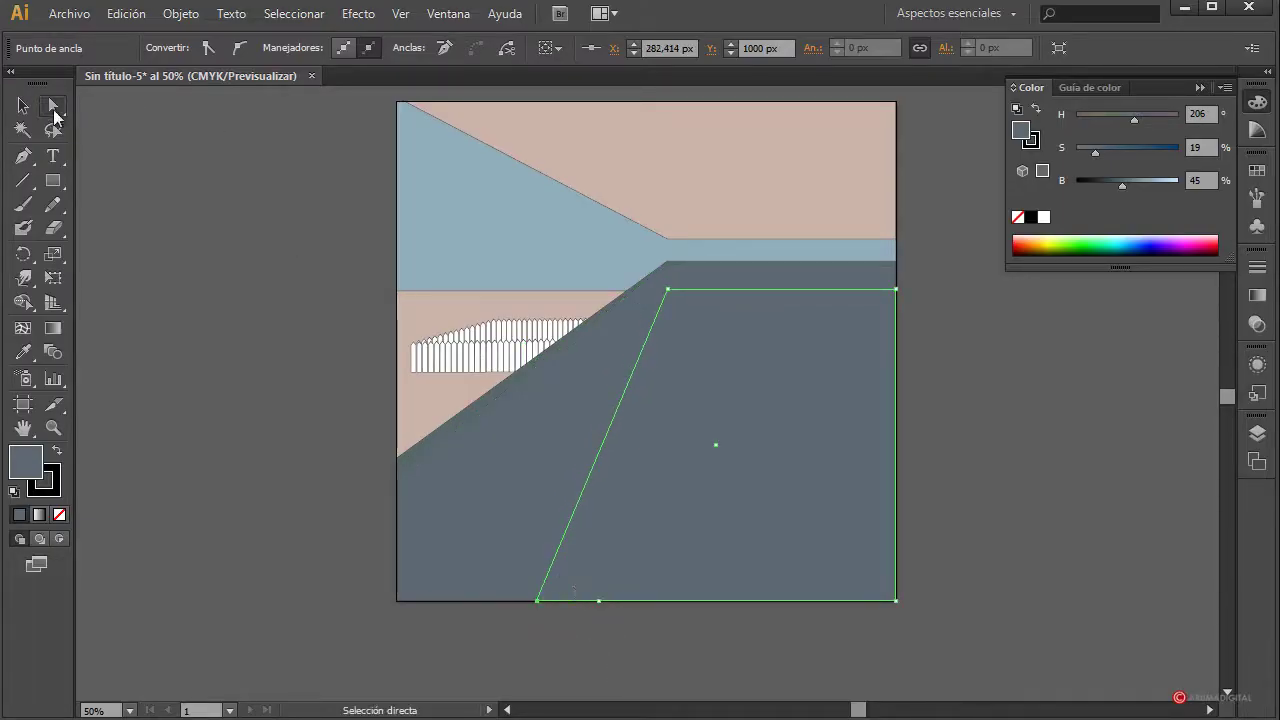
Move the copy's leftmost anchor point along the artboard's lower edge to X 227 px, Y 1000 px
click(23, 105)
click(213, 359)
click(720, 400)
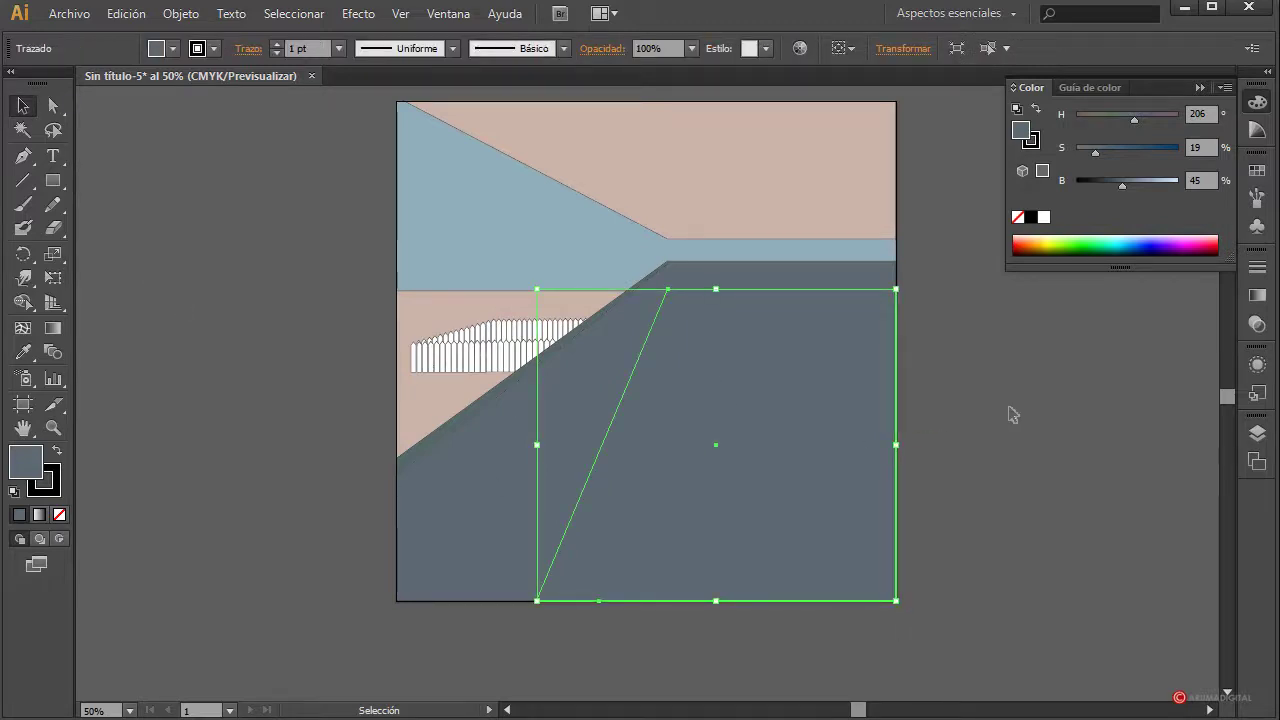
click(53, 105)
drag(537, 602, 509, 601)
click(537, 608)
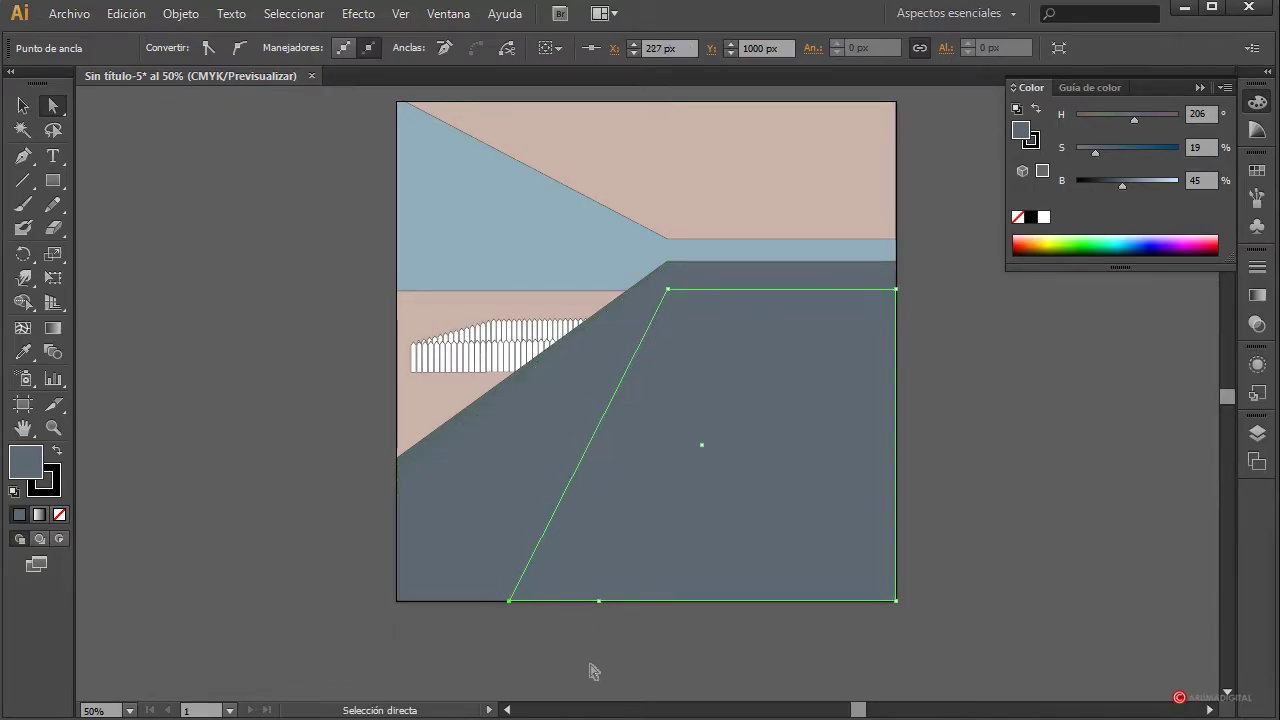
click(591, 669)
click(767, 342)
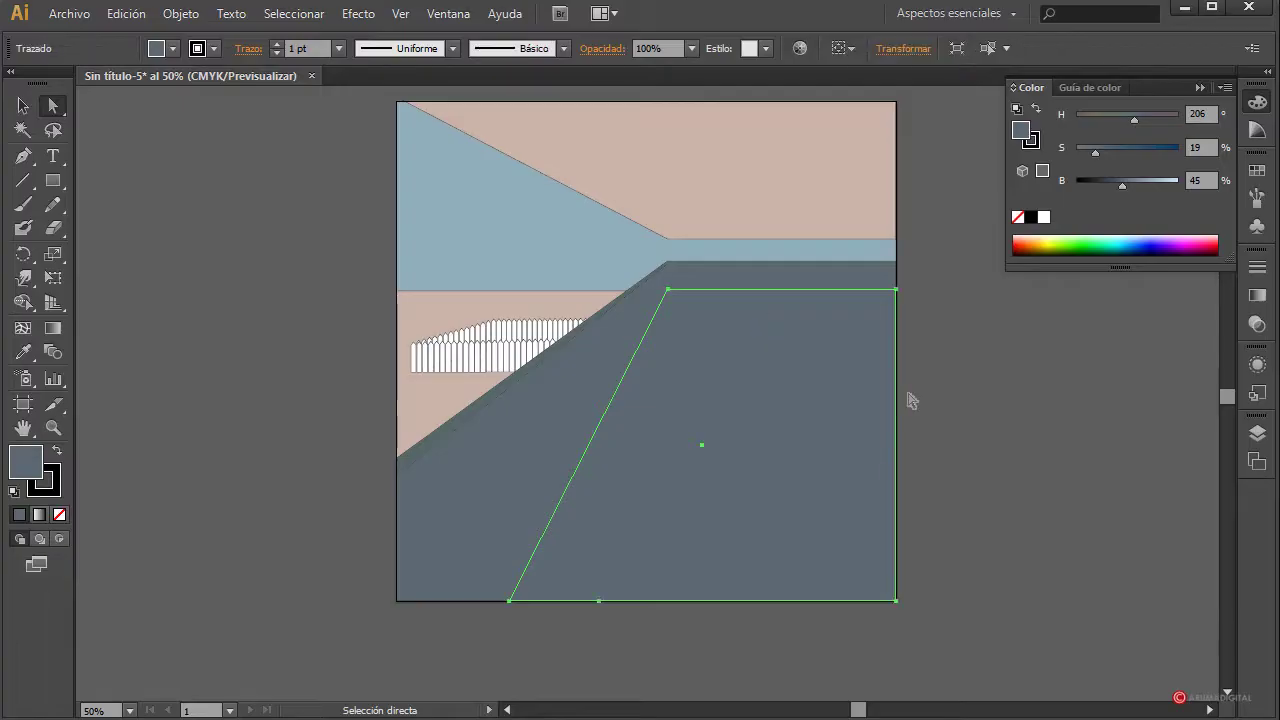
Fill the reshaped copy with a grey-brown of H 40, S 13, B 45 and deselect it
key(v)
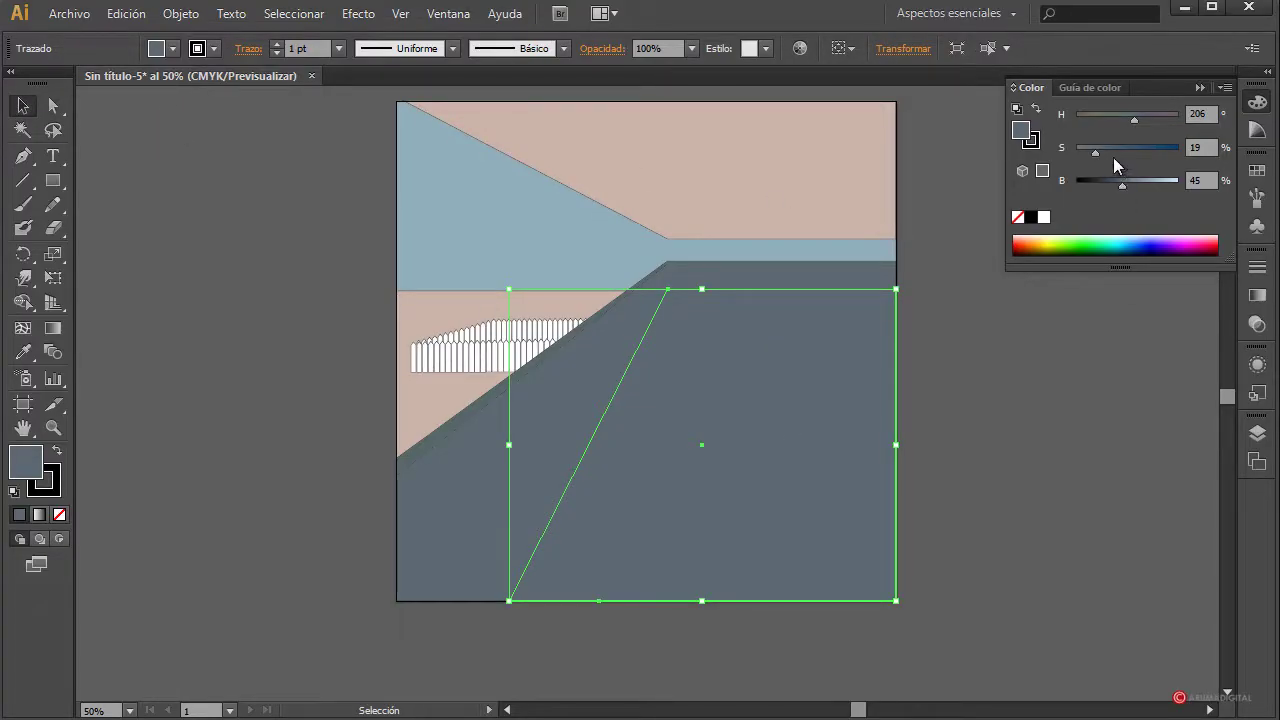
drag(1133, 121, 1086, 117)
click(1062, 438)
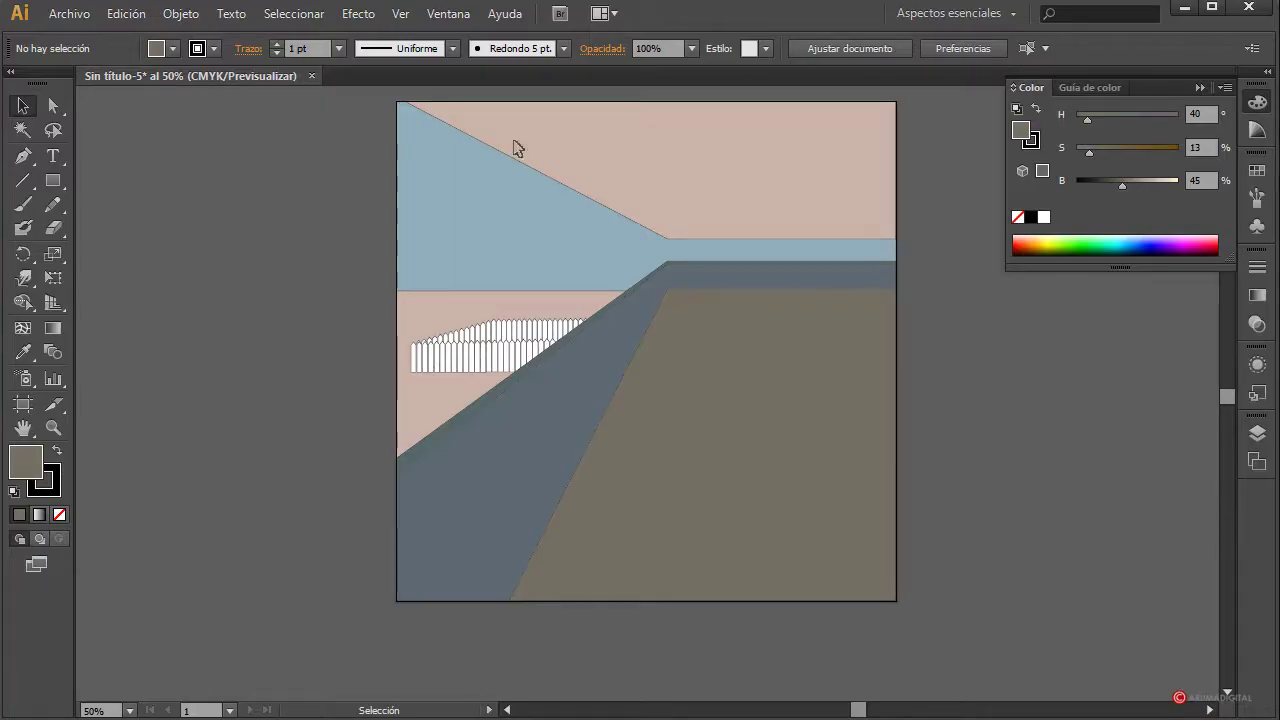
Draw a vertical line segment at the wall's corner, from the ledge's inner edge down to the floor's far corner, and deselect it
click(27, 178)
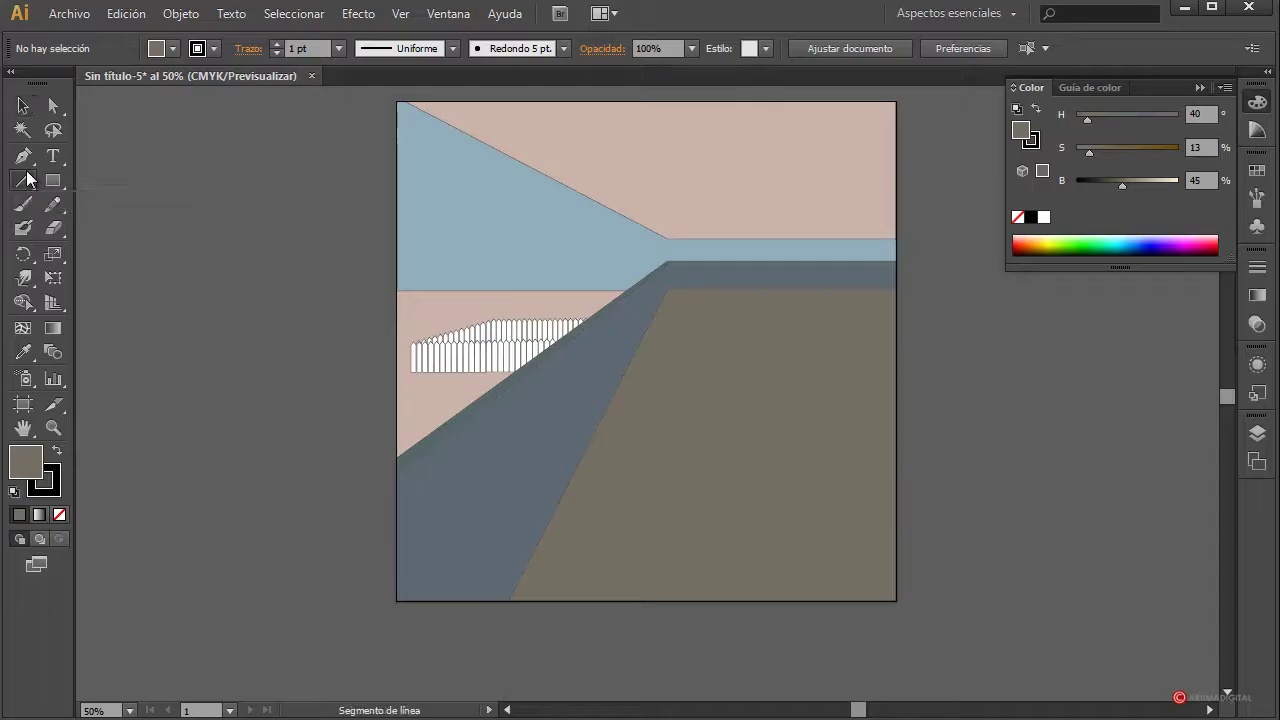
click(93, 710)
text(100)
key(Return)
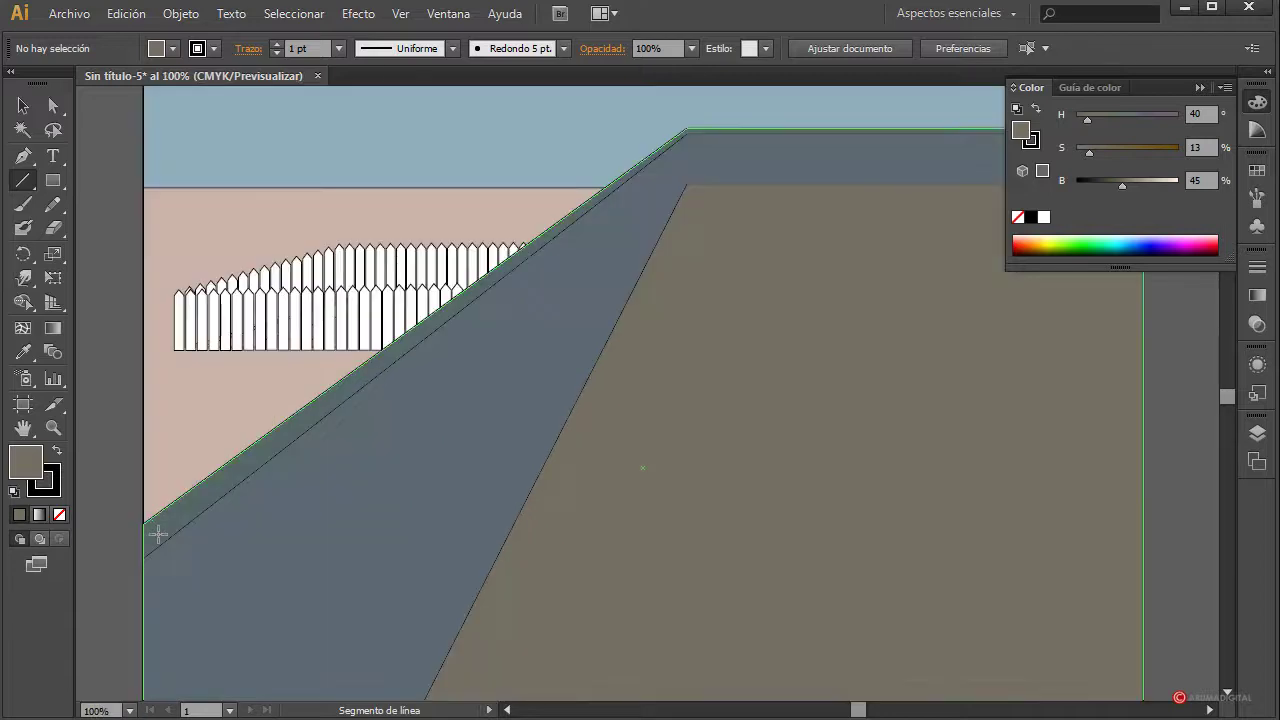
scroll(157, 528, up, 3)
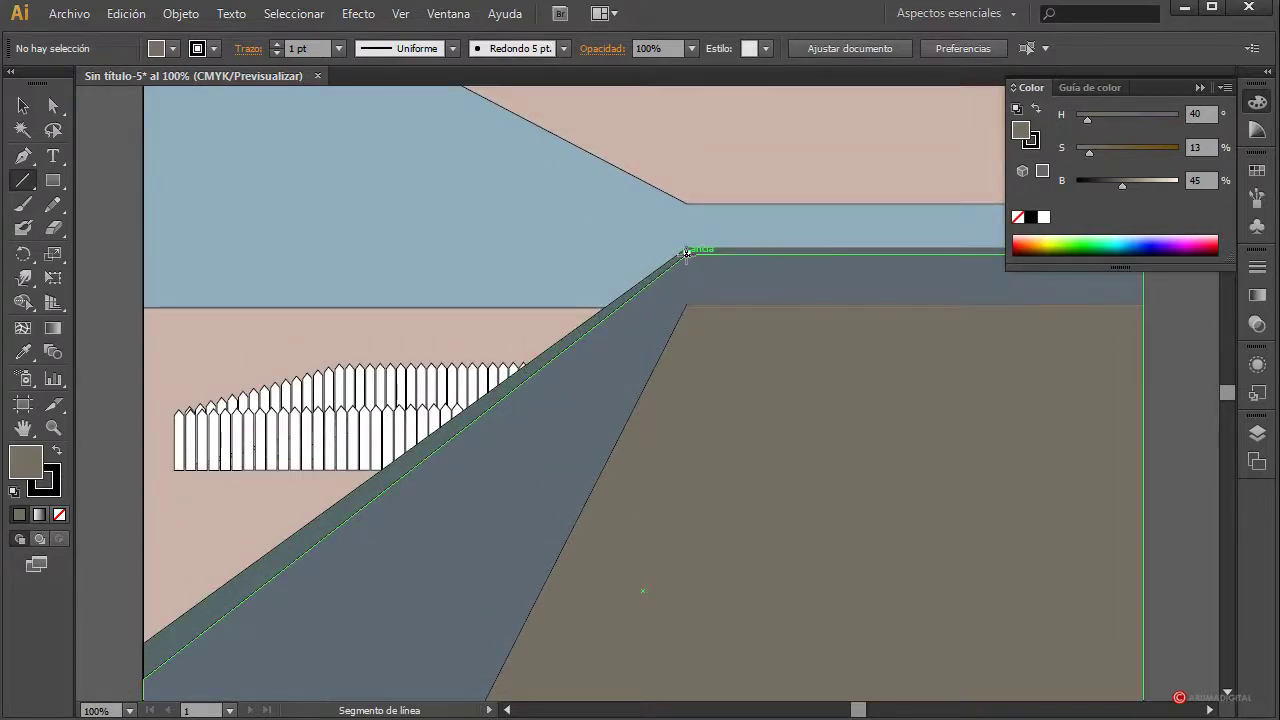
drag(686, 253, 686, 303)
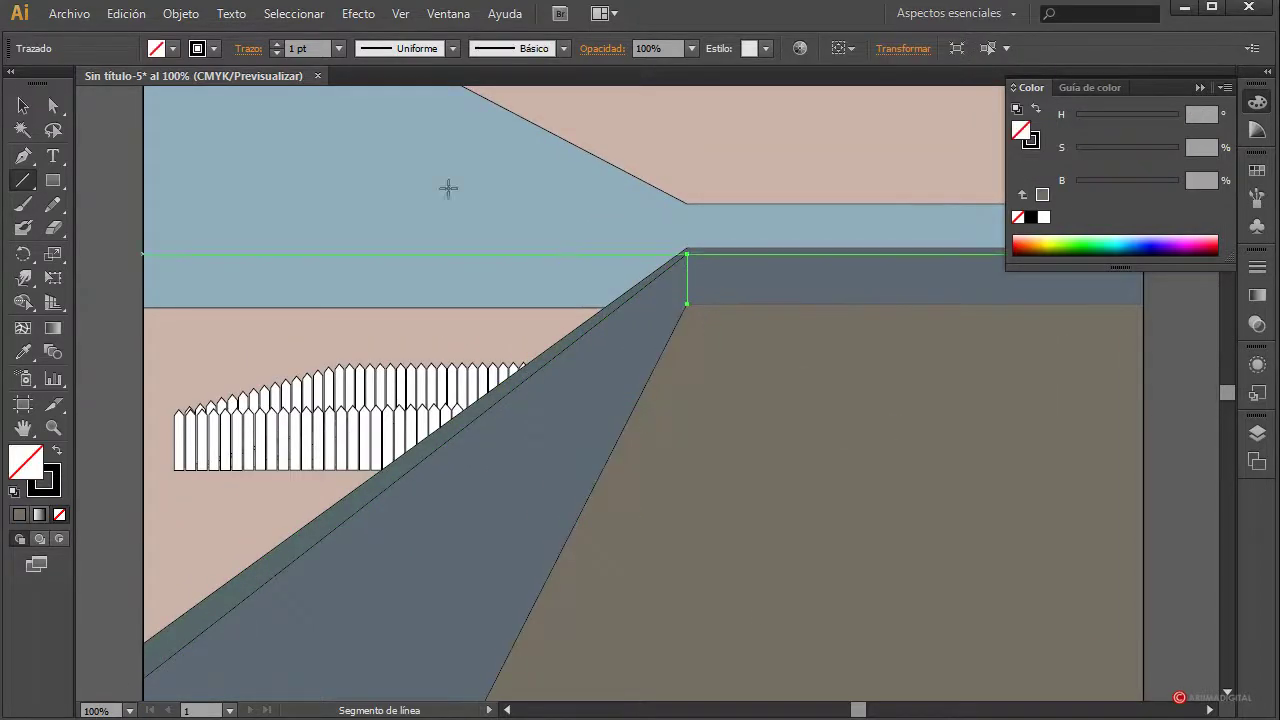
click(23, 105)
click(100, 206)
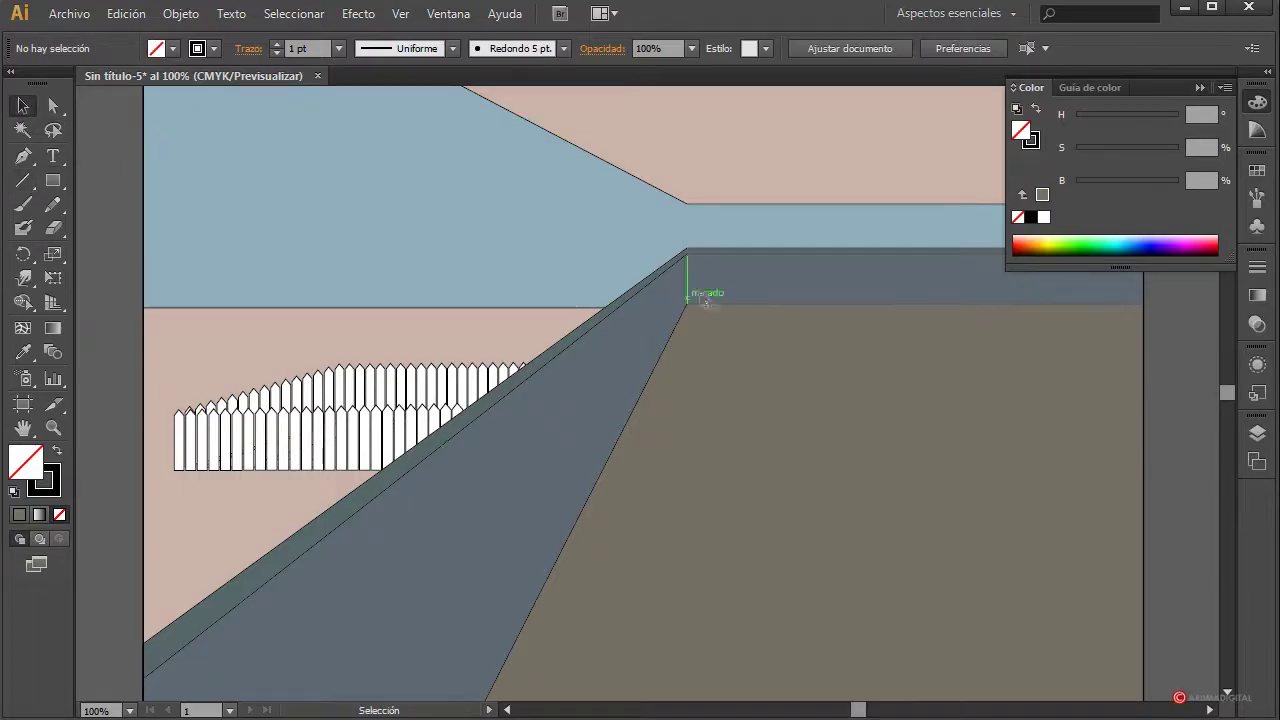
Set the vertical corner line's stroke weight to 2 pt and deselect it
click(687, 290)
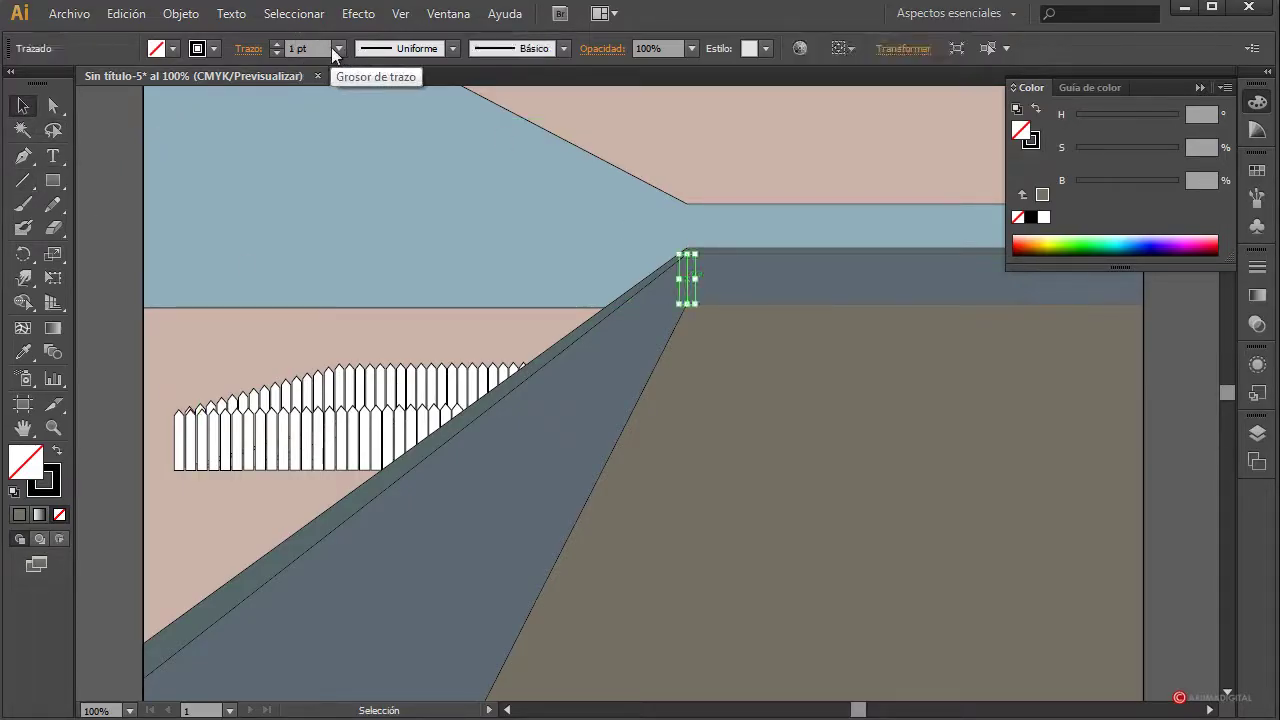
click(338, 48)
click(345, 156)
click(114, 263)
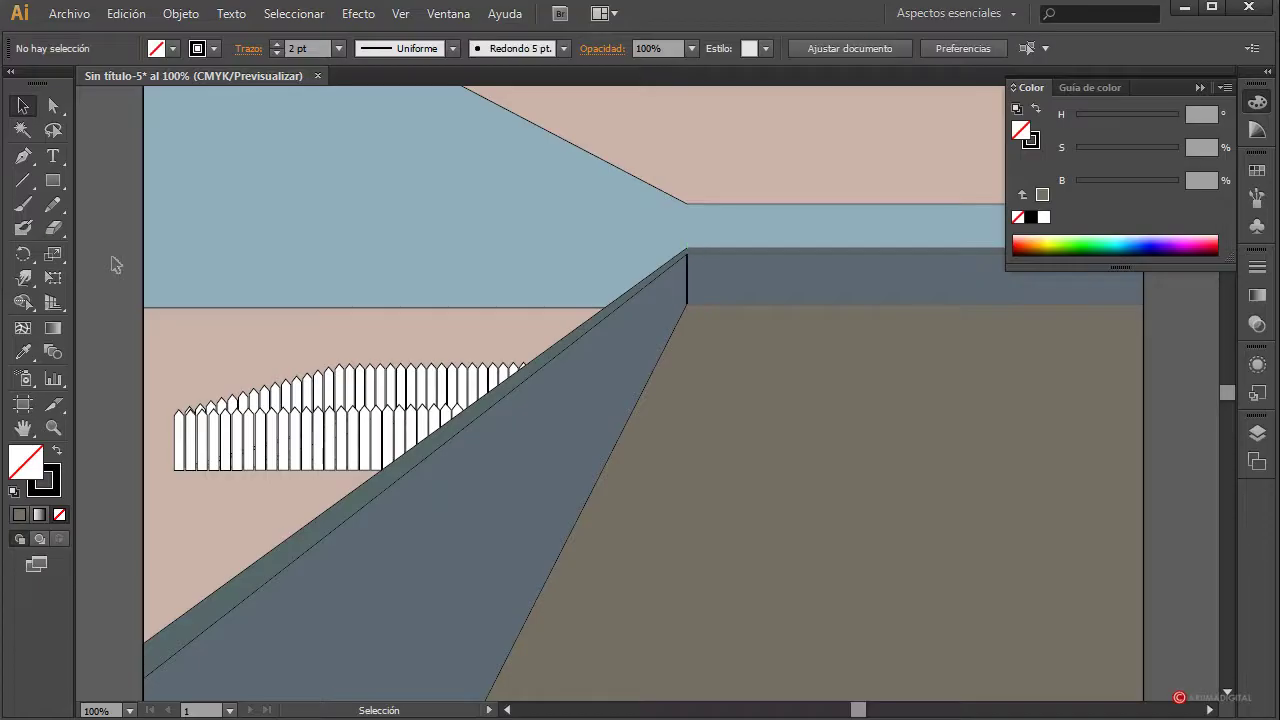
Draw two diverging lines from the floor's far edge, one to the artboard's lower edge and one about 473 px long to its right edge
scroll(116, 263, down, 3)
scroll(116, 263, up, 3)
scroll(116, 263, down, 1)
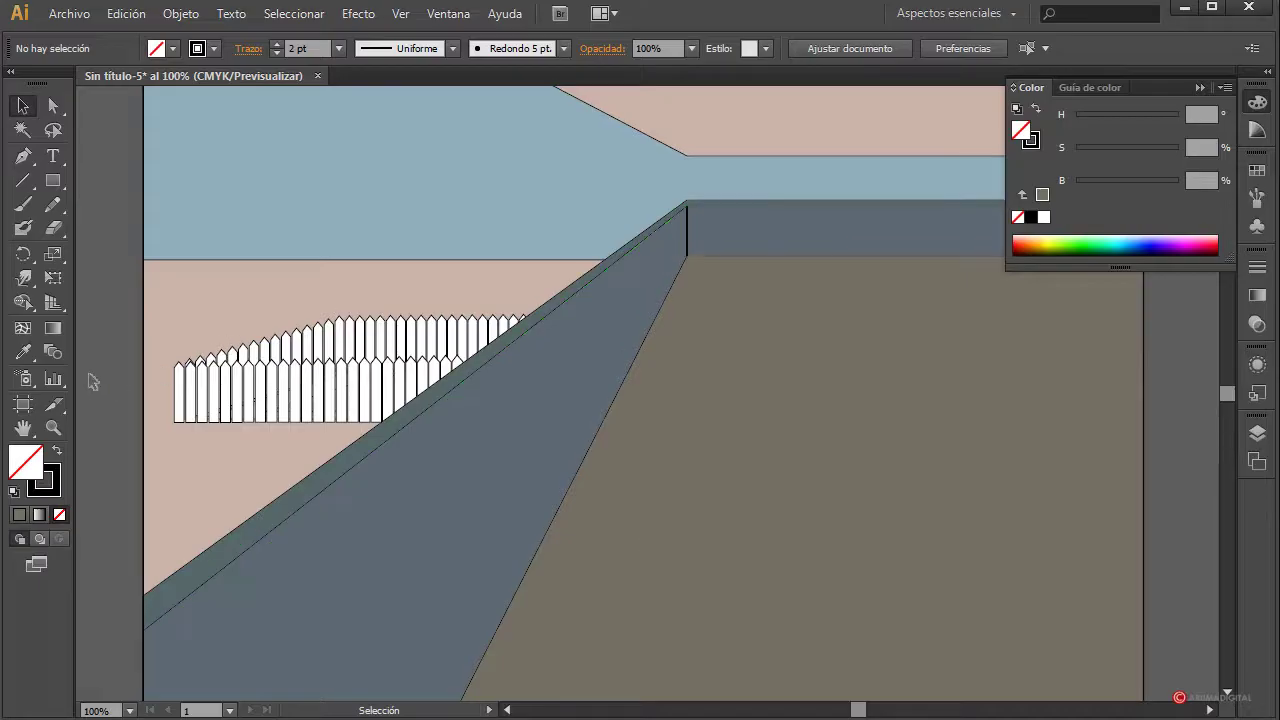
scroll(90, 380, down, 3)
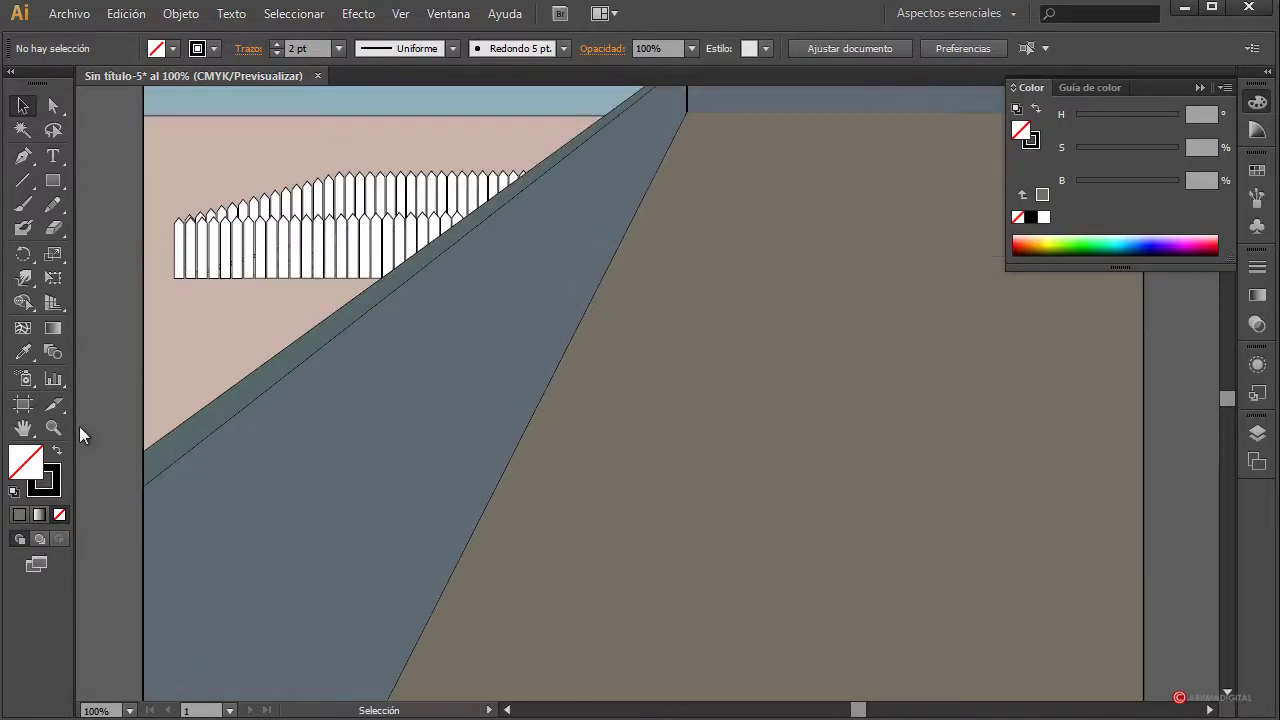
click(129, 710)
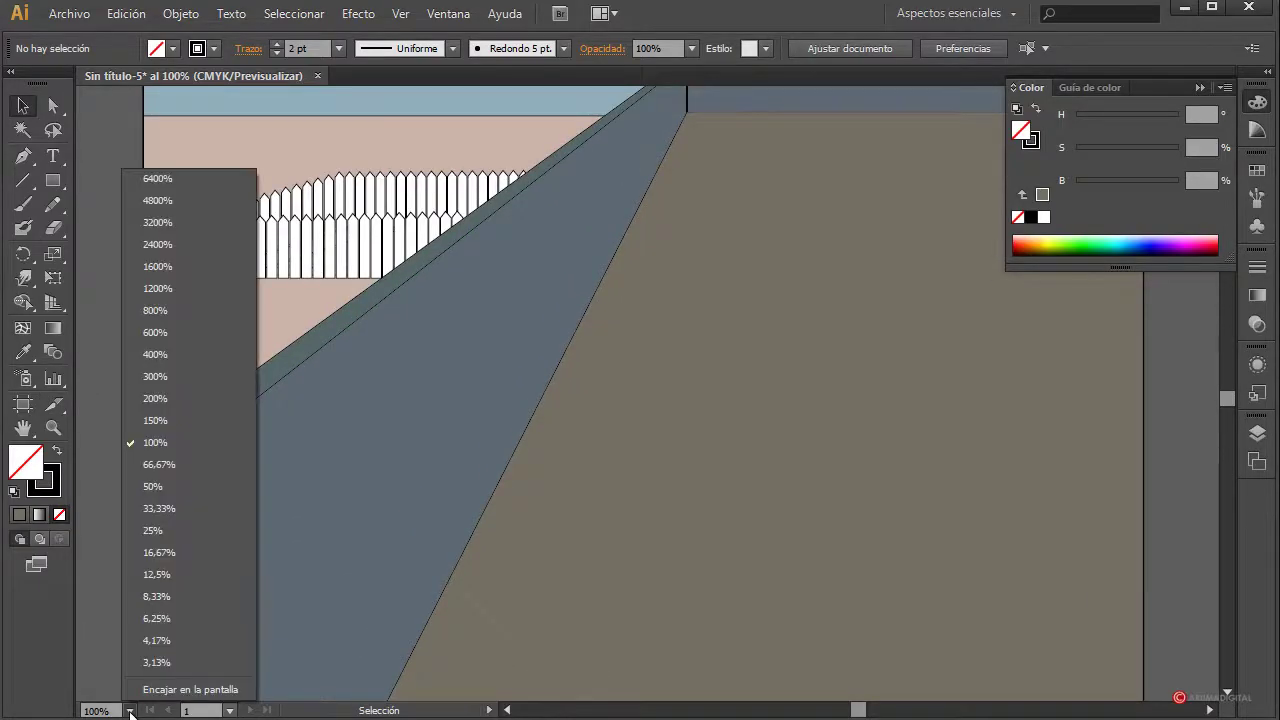
click(151, 486)
scroll(1037, 500, up, 2)
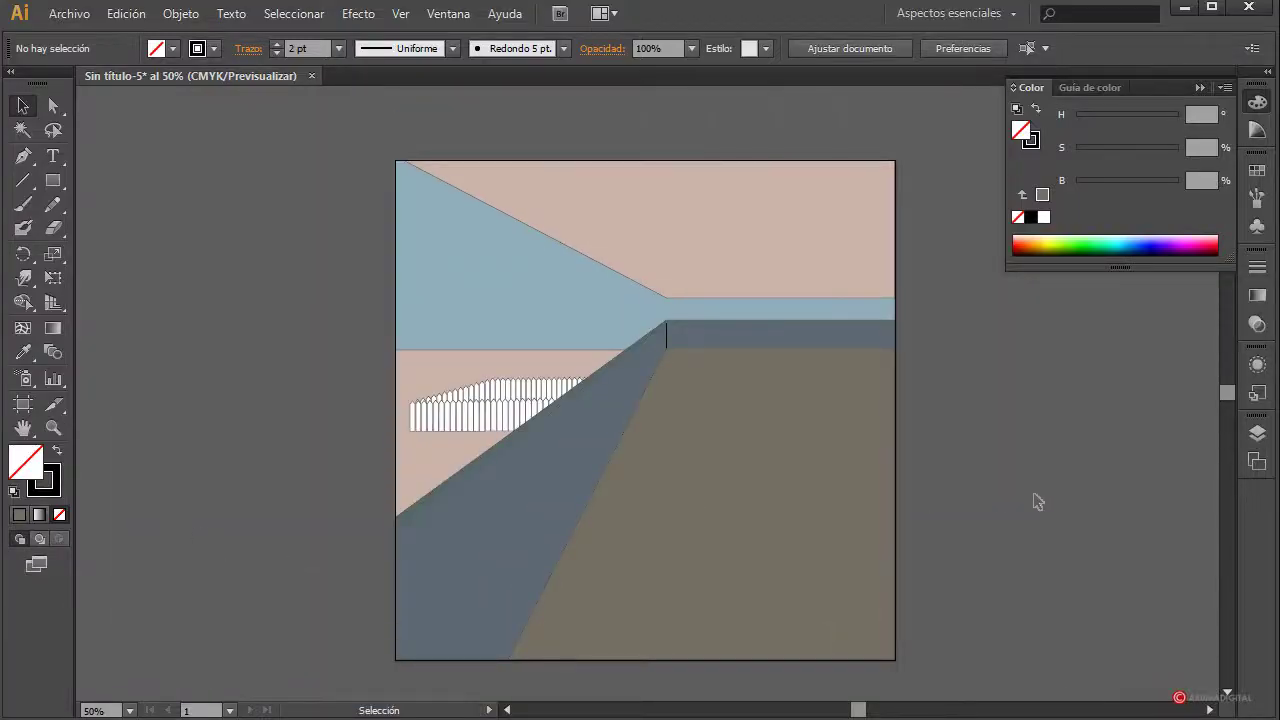
click(24, 181)
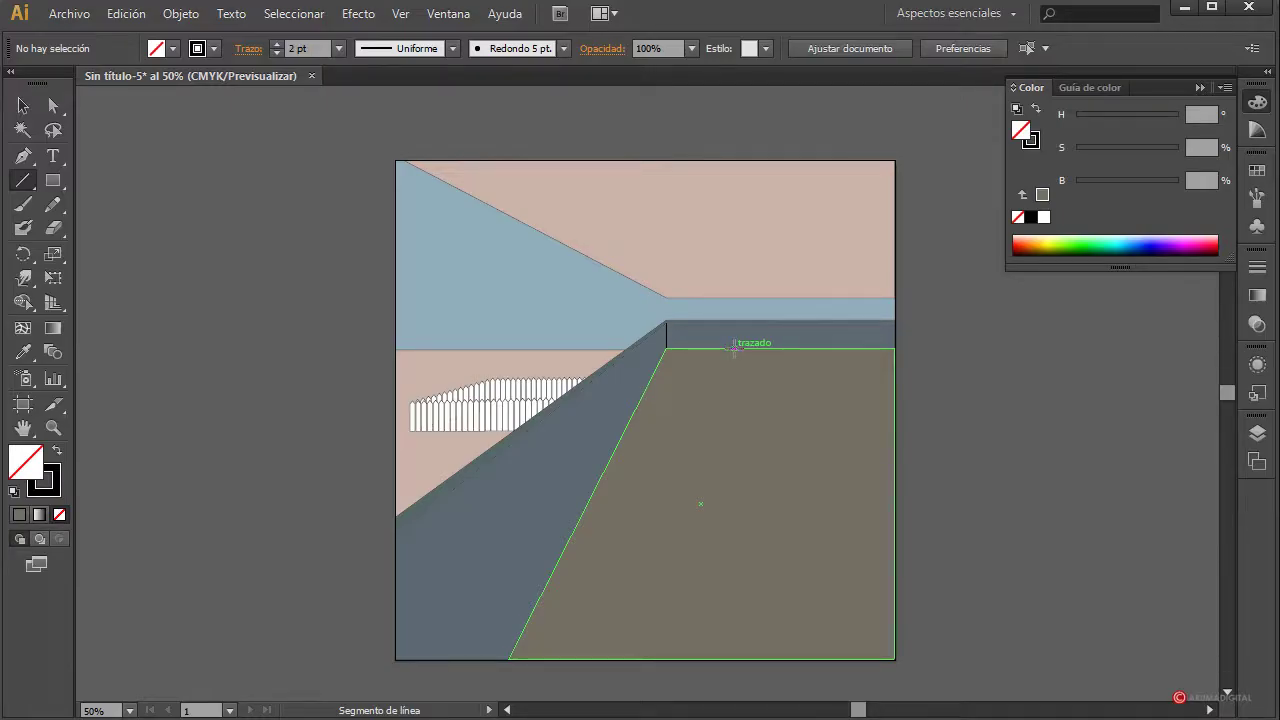
drag(734, 348, 867, 660)
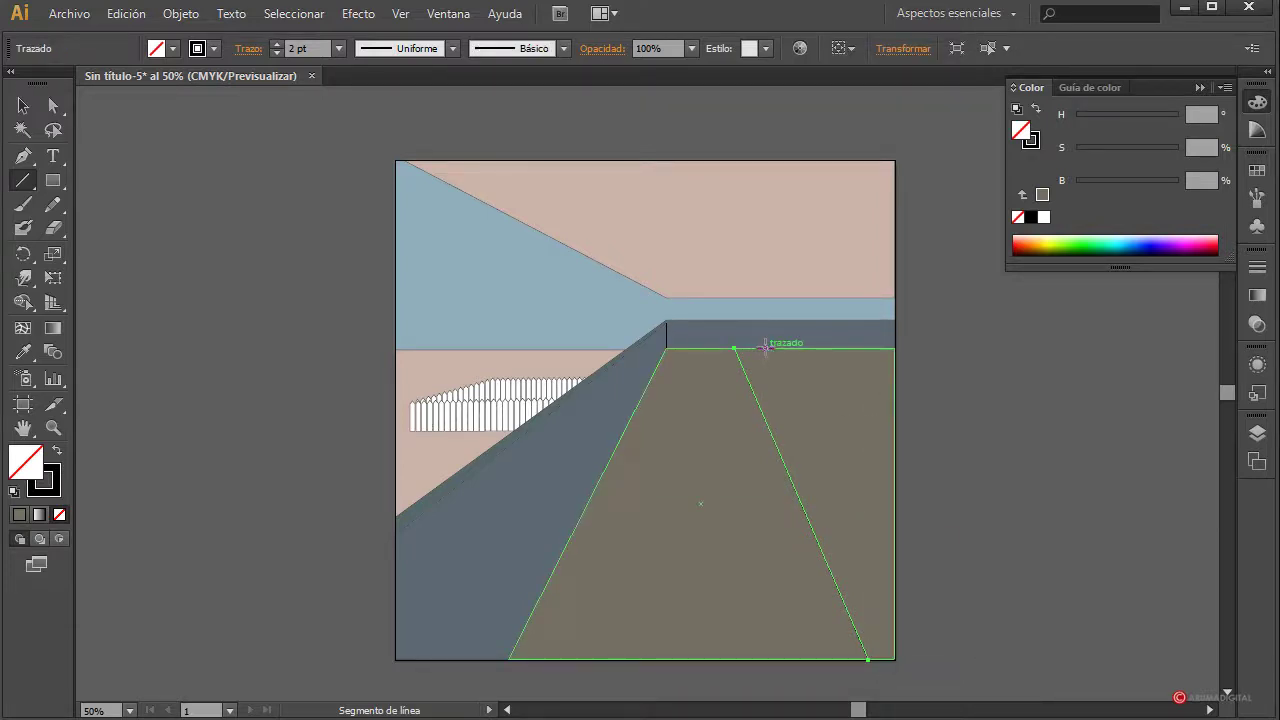
drag(762, 350, 893, 540)
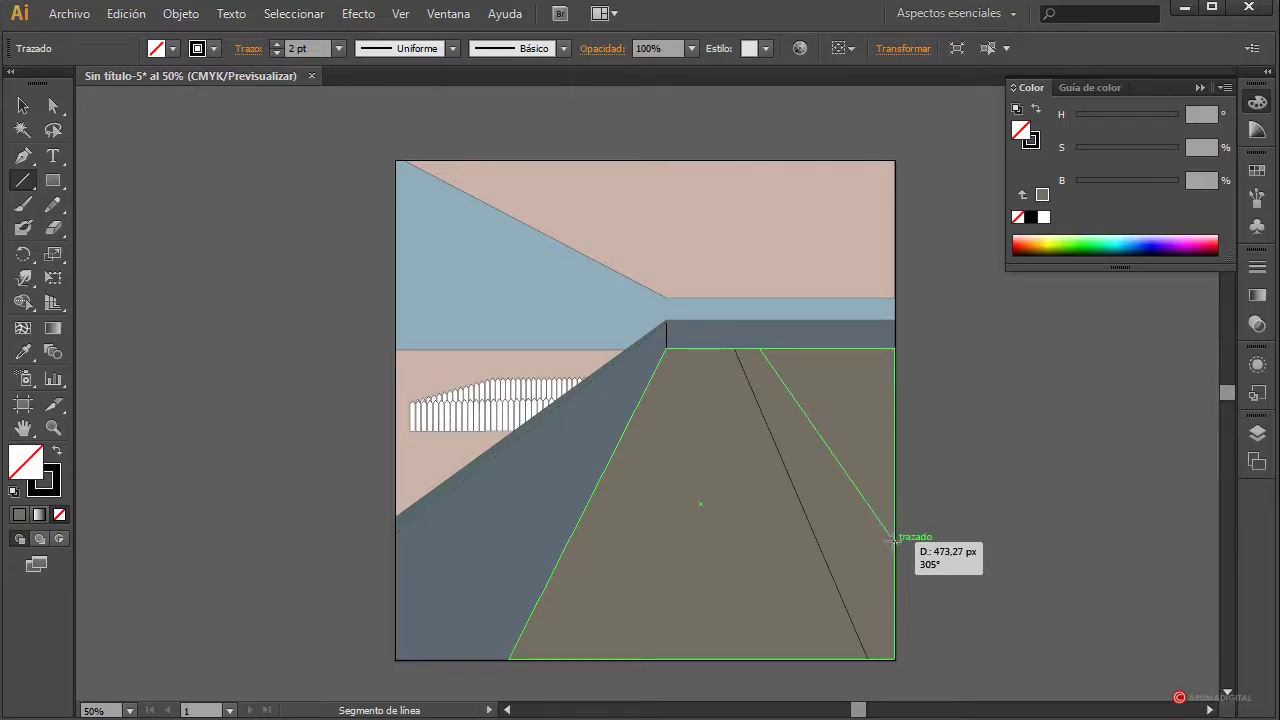
drag(893, 540, 894, 541)
Nudge the upper end of the second floor line leftward to about X 711 px and deselect it
click(53, 105)
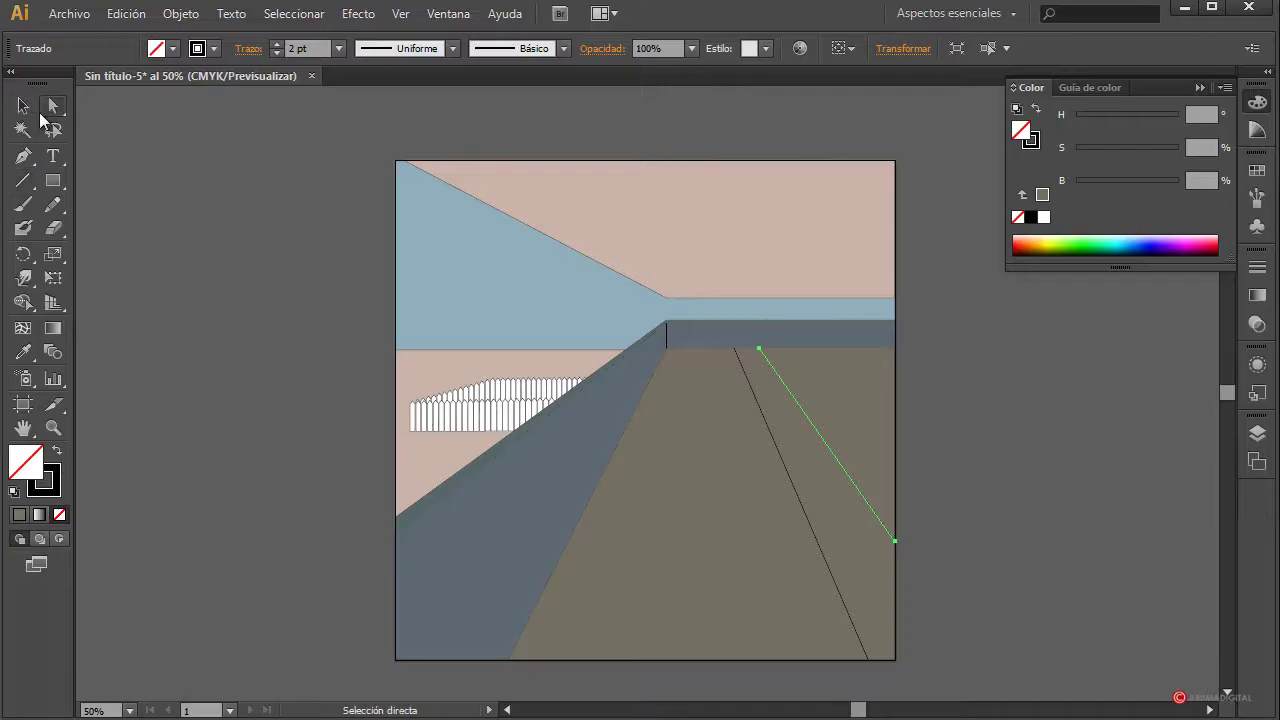
click(760, 347)
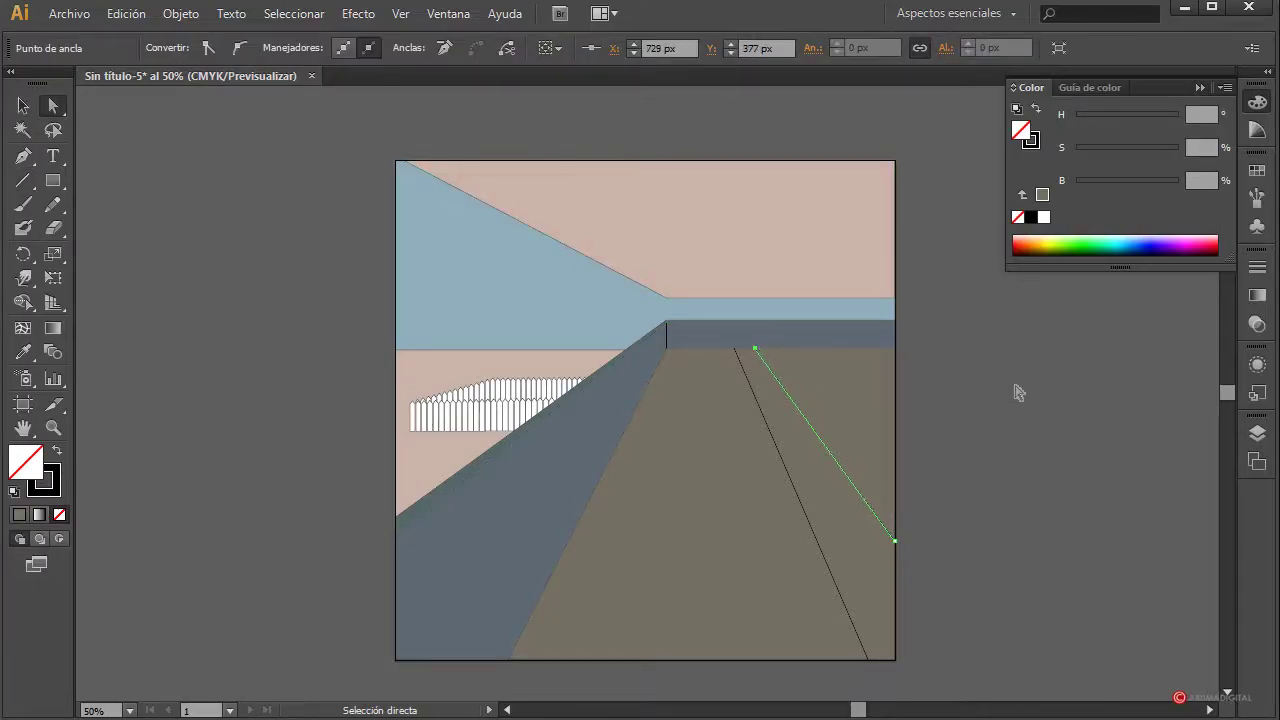
key(Left)
key(Left)
click(1018, 392)
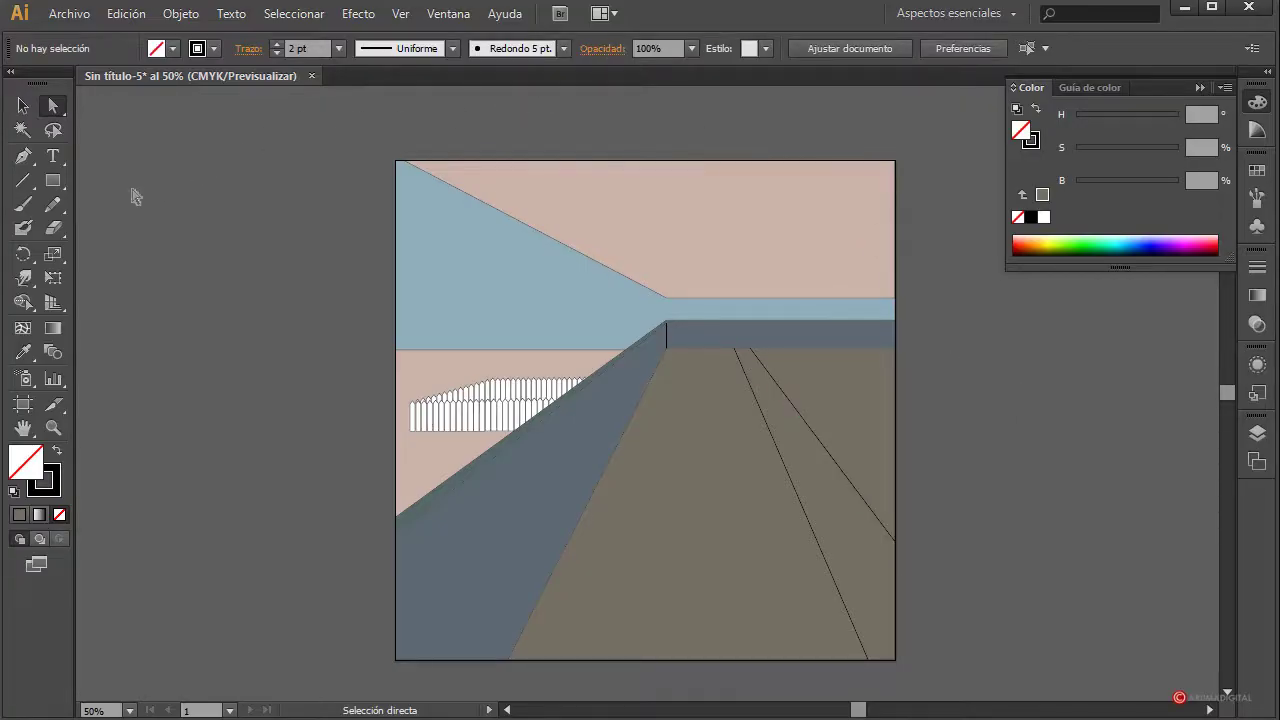
Draw a ceiling line from its lower edge at about X 711 px up to the artboard's right edge at about Y 39 px, and deselect it
click(23, 180)
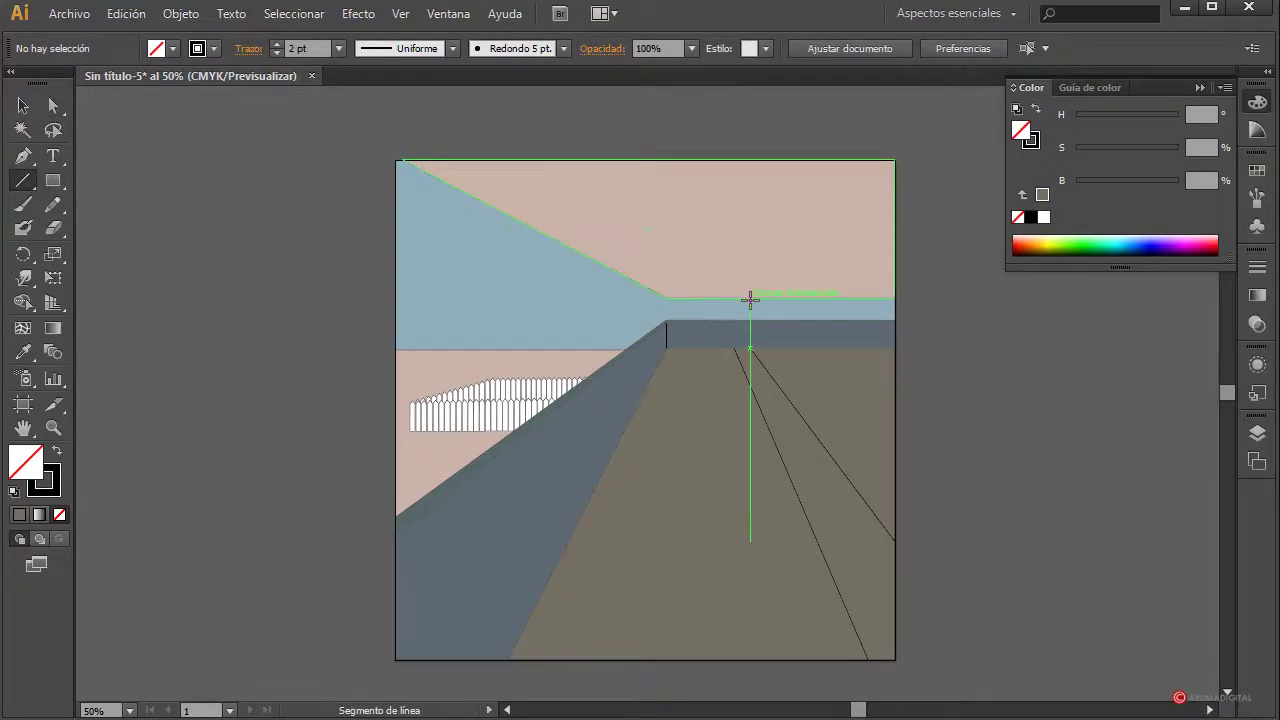
drag(750, 298, 894, 179)
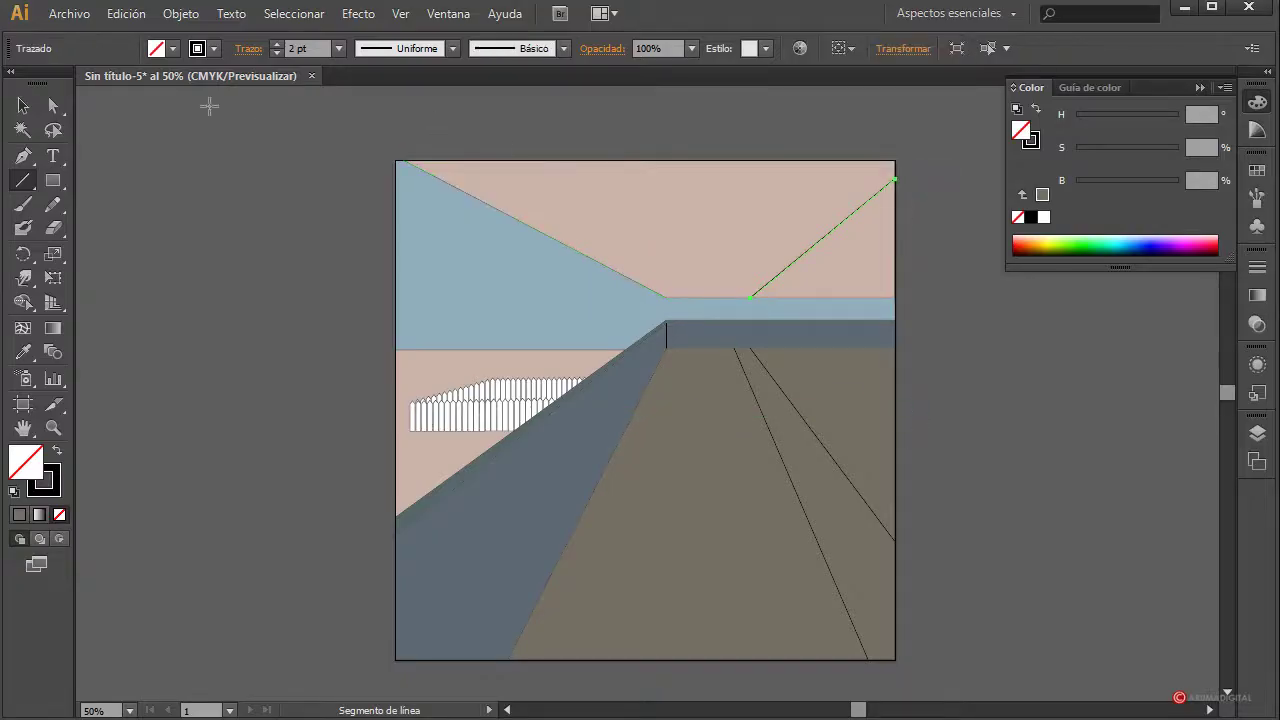
click(23, 105)
click(995, 422)
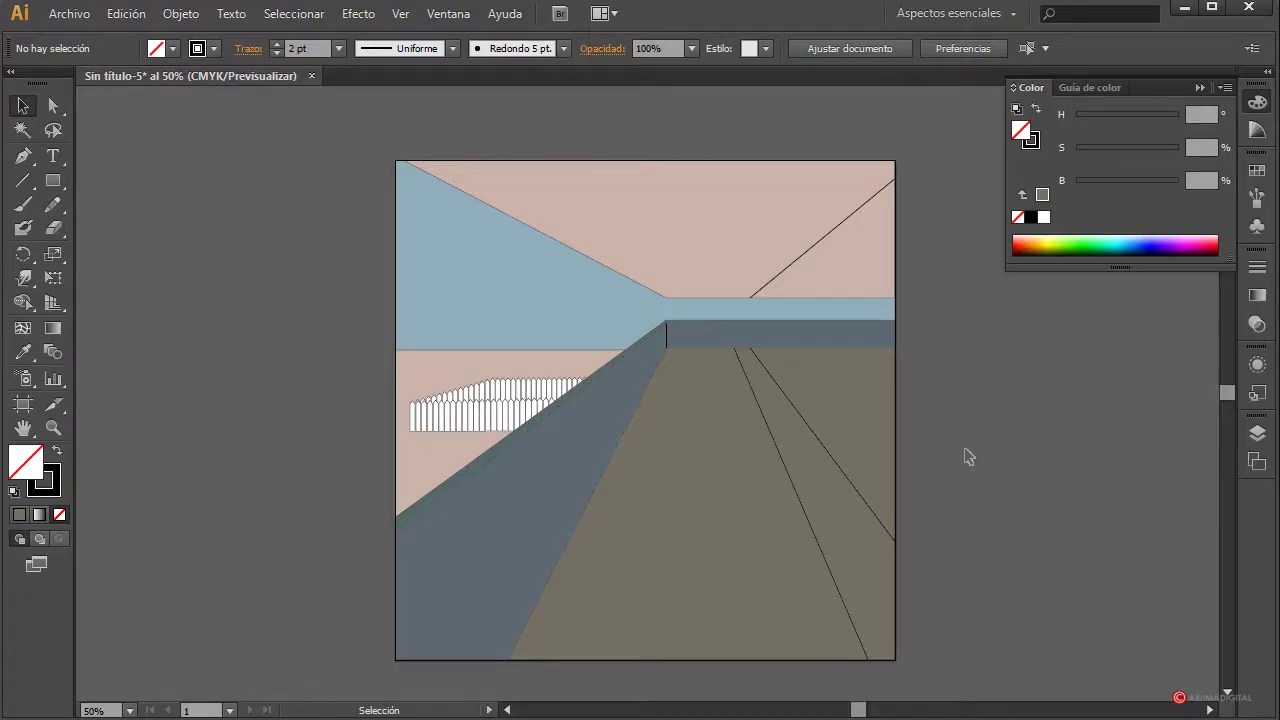
Draw a rectangle right of the artboard and move its two left corners to X 711 px, at Y 277 px and Y 377 px
click(53, 184)
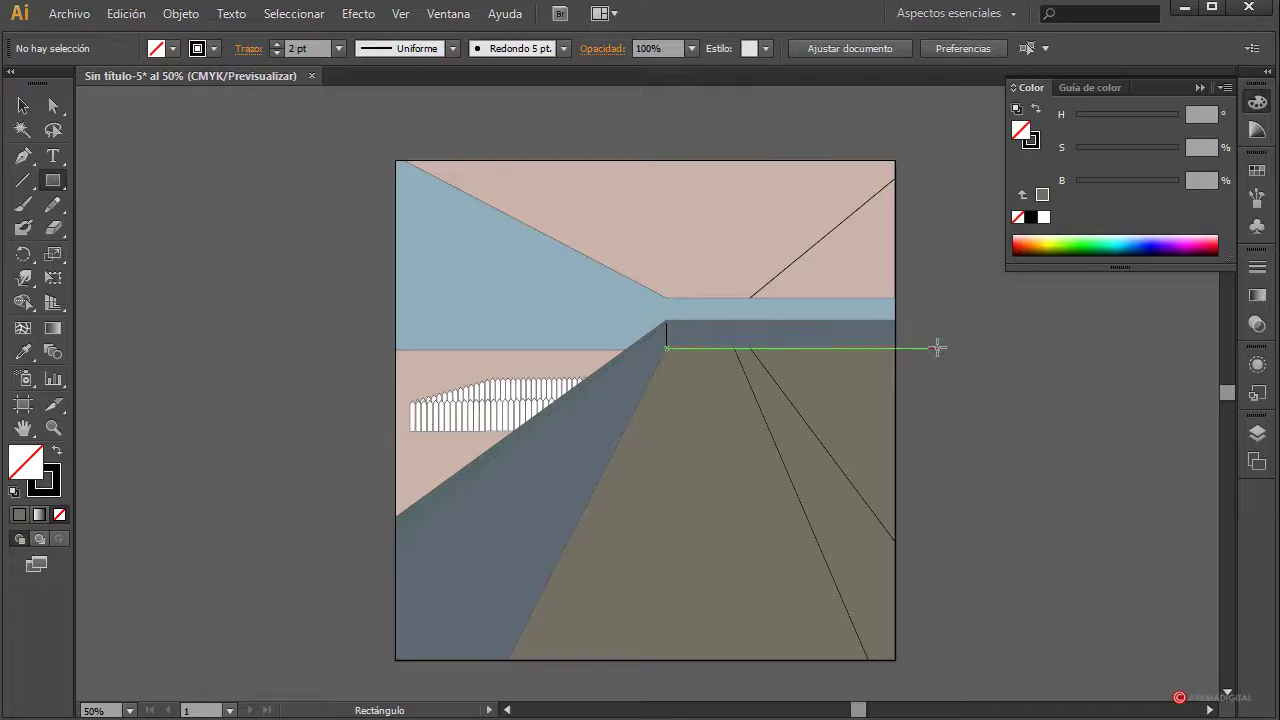
drag(937, 348, 1000, 495)
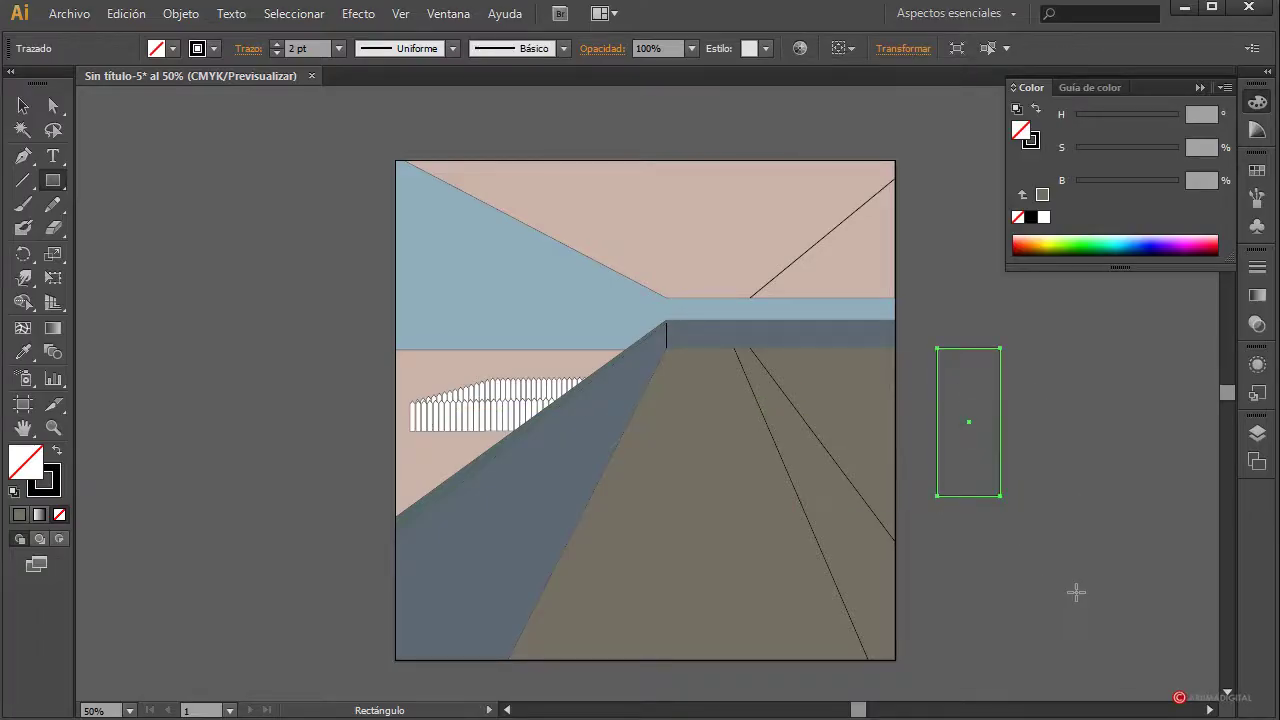
click(50, 105)
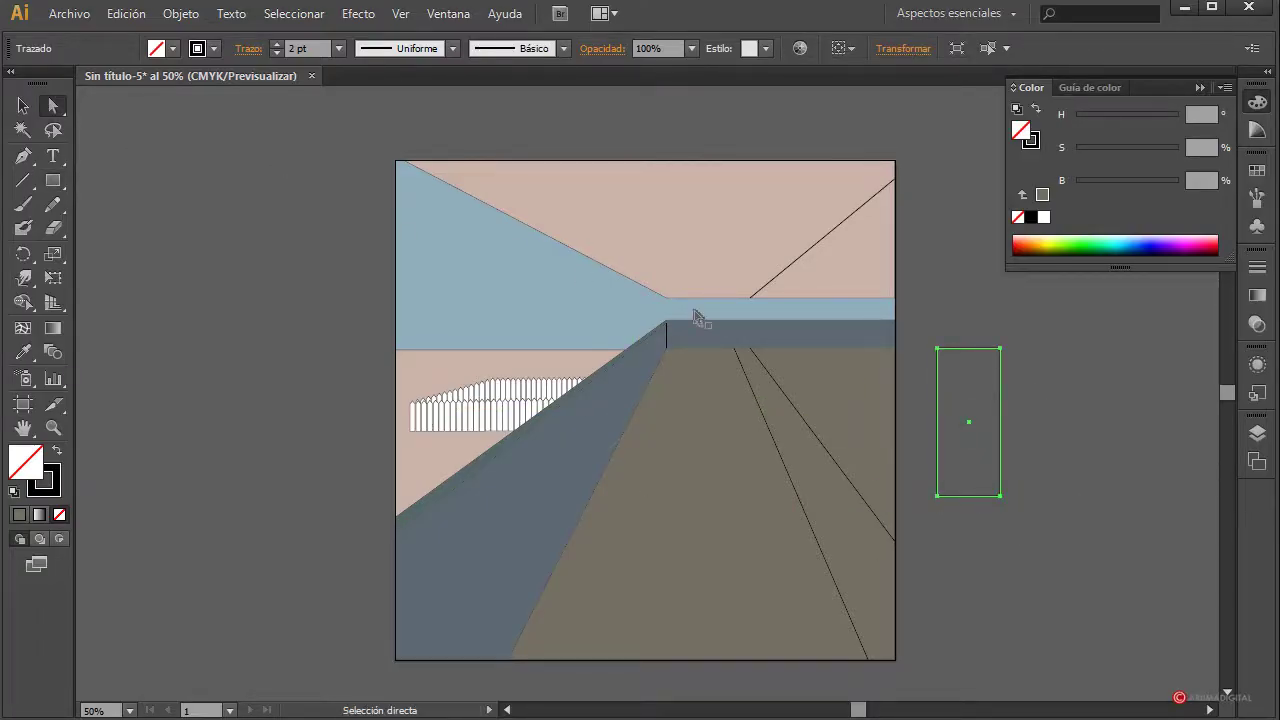
click(938, 349)
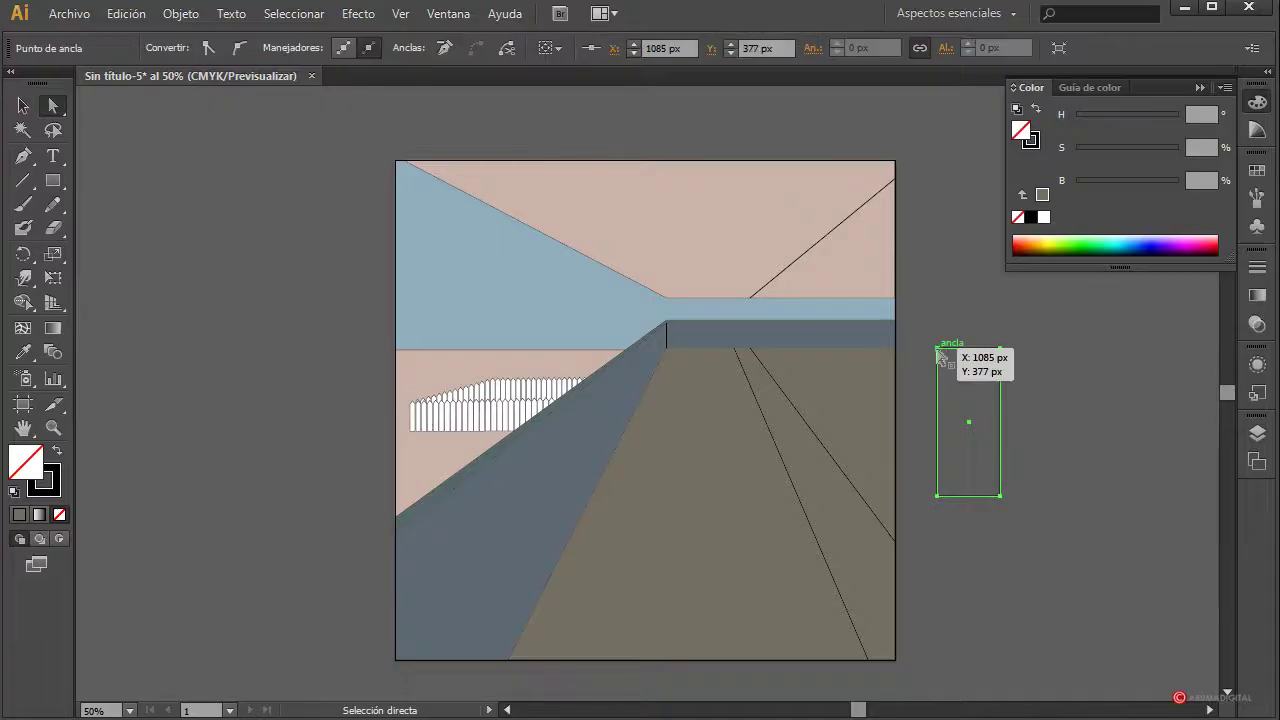
drag(938, 349, 750, 298)
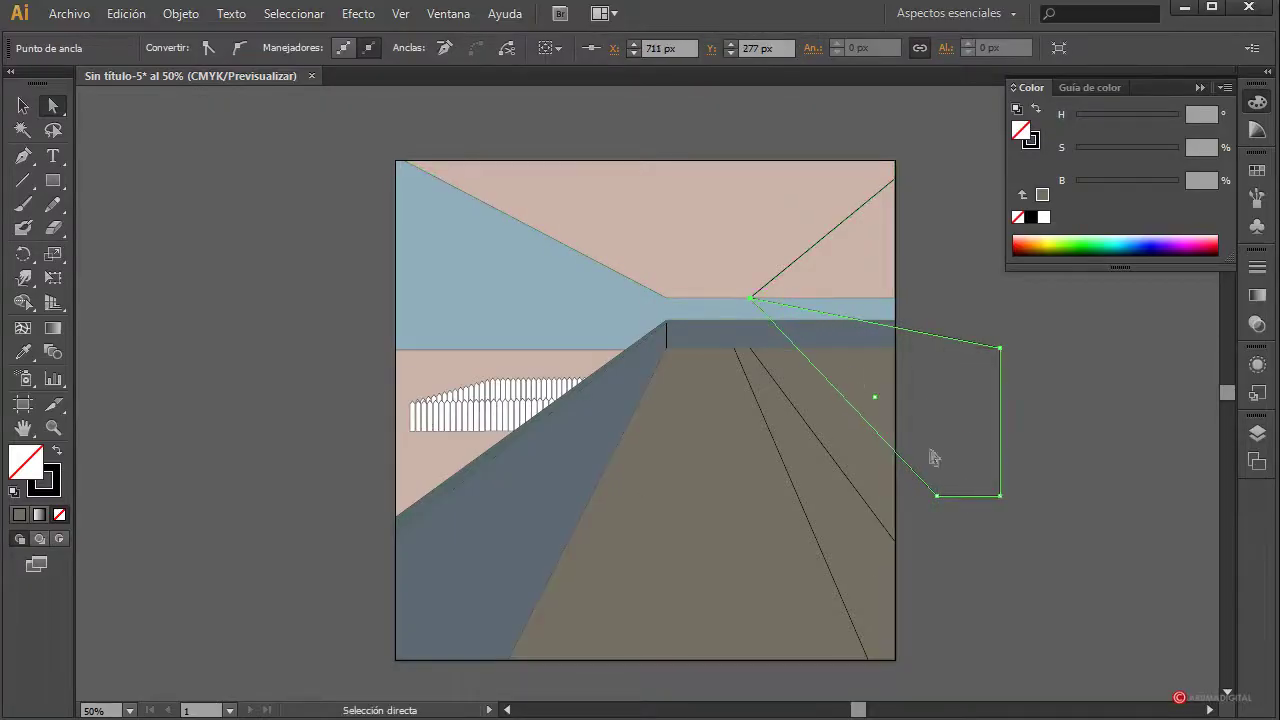
drag(937, 495, 750, 348)
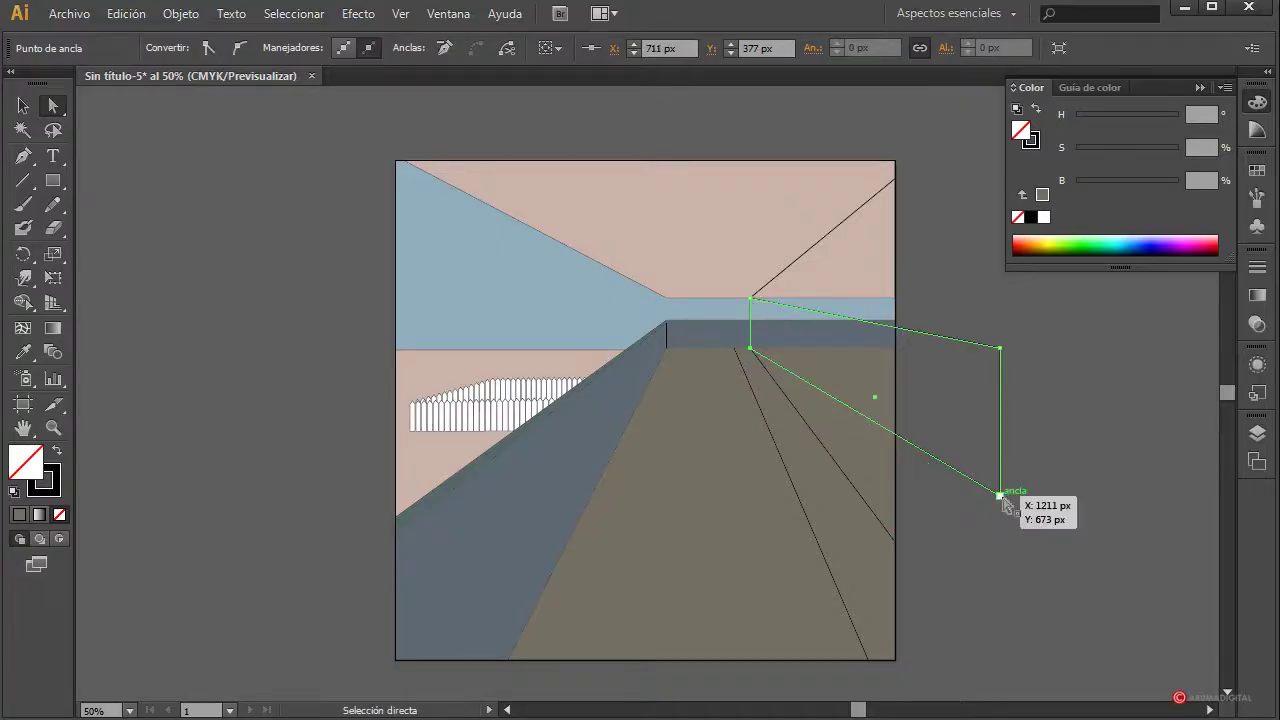
Snap the shape's two right corners to the ends of the floor and ceiling lines on the artboard's right edge, and deselect it
drag(1000, 495, 895, 540)
drag(1000, 348, 895, 179)
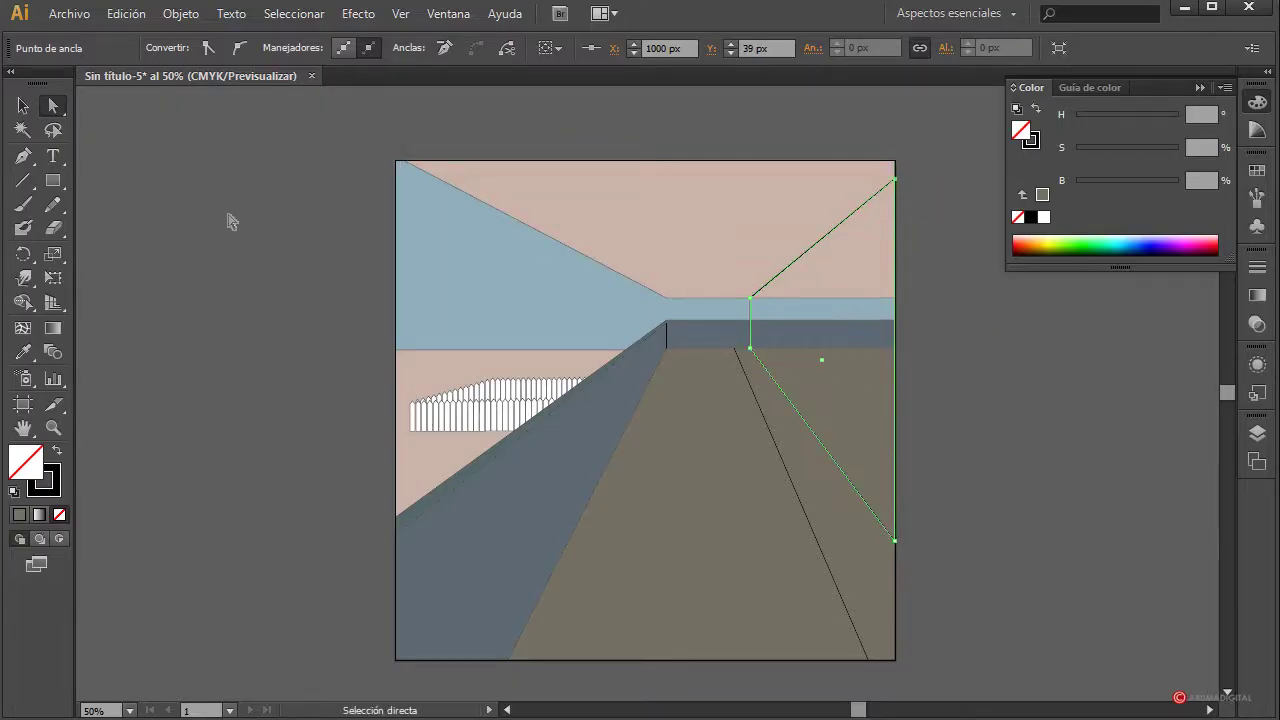
click(23, 105)
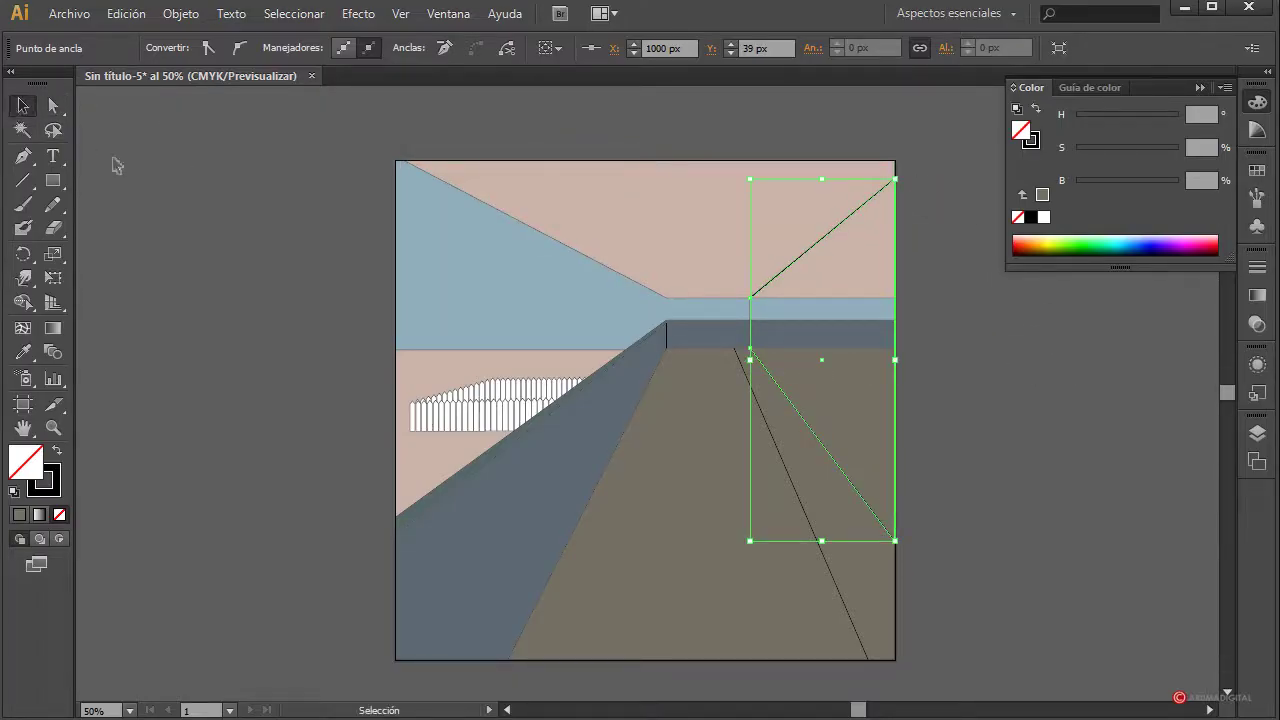
click(146, 171)
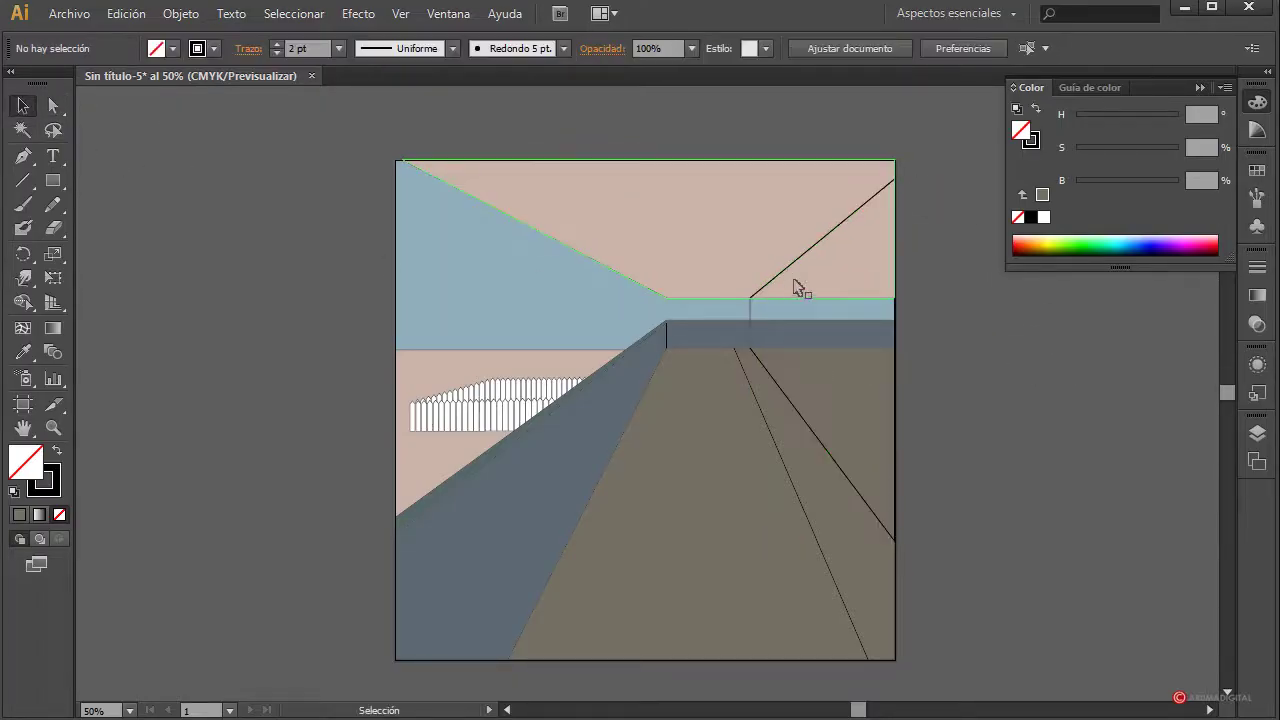
Fill the right-hand wall shape with a beige of H 41, S 18, B 67 and deselect it
click(751, 316)
click(172, 48)
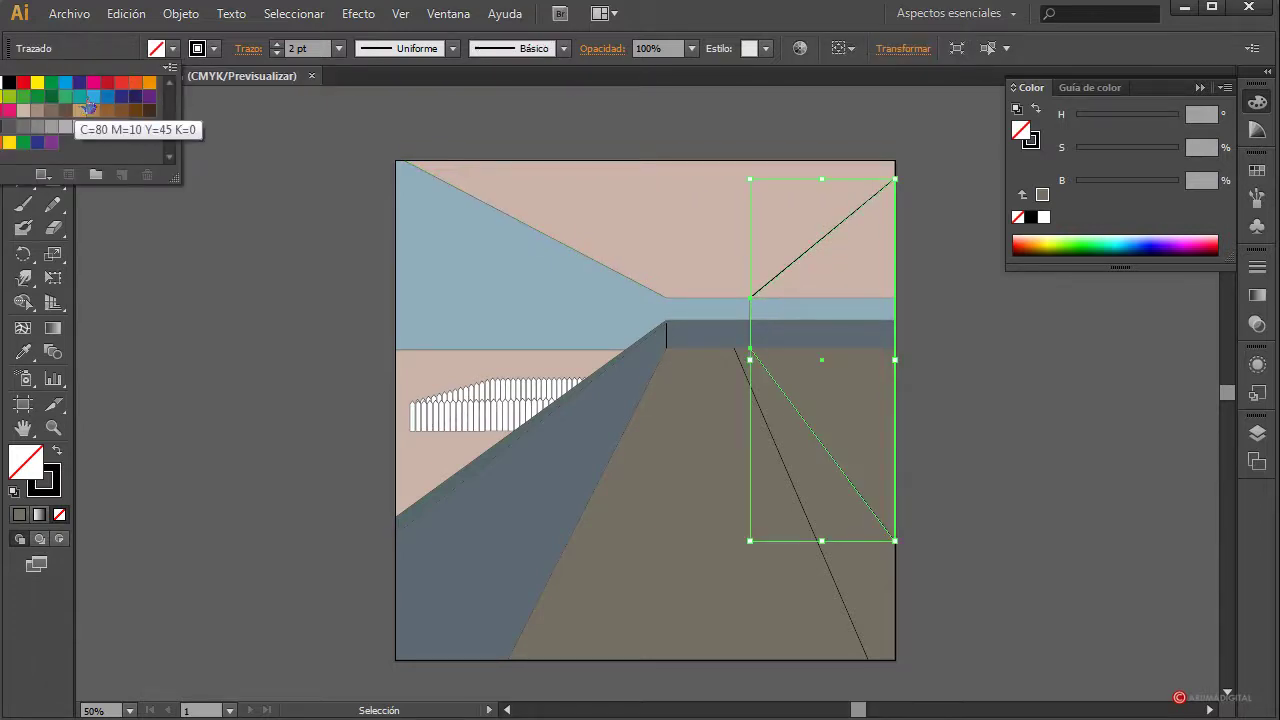
click(121, 84)
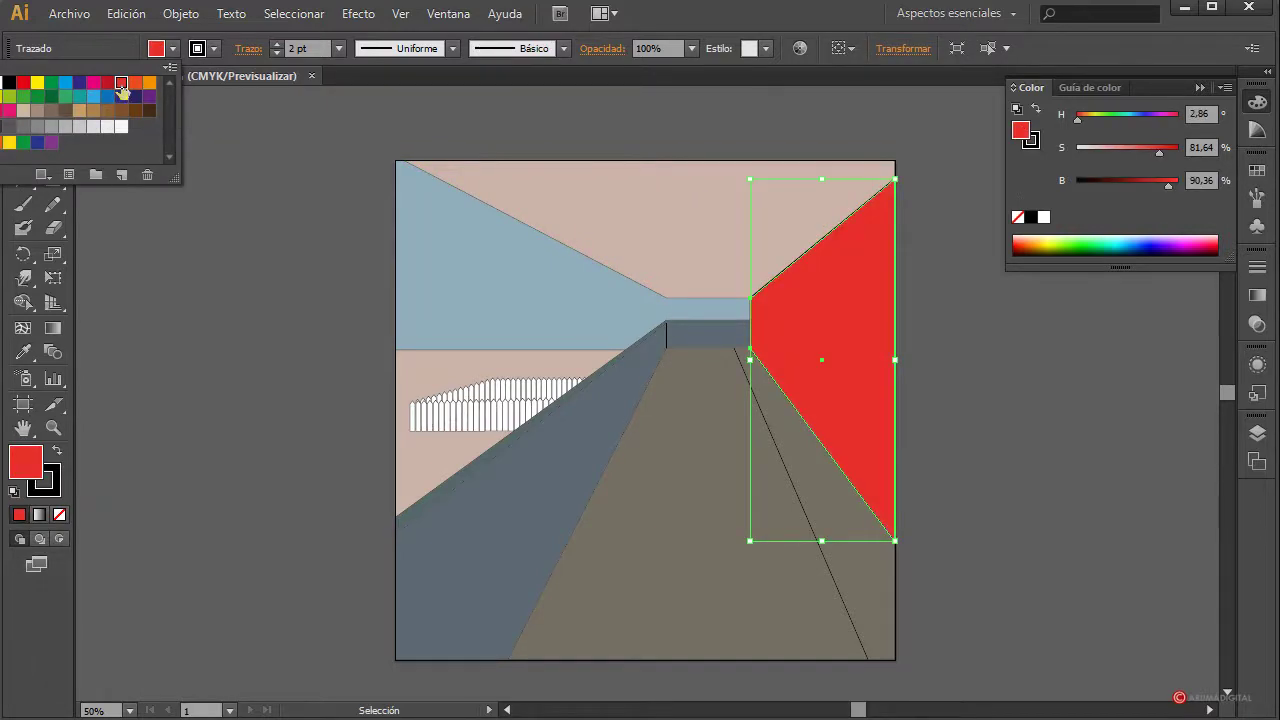
drag(1125, 152, 1129, 116)
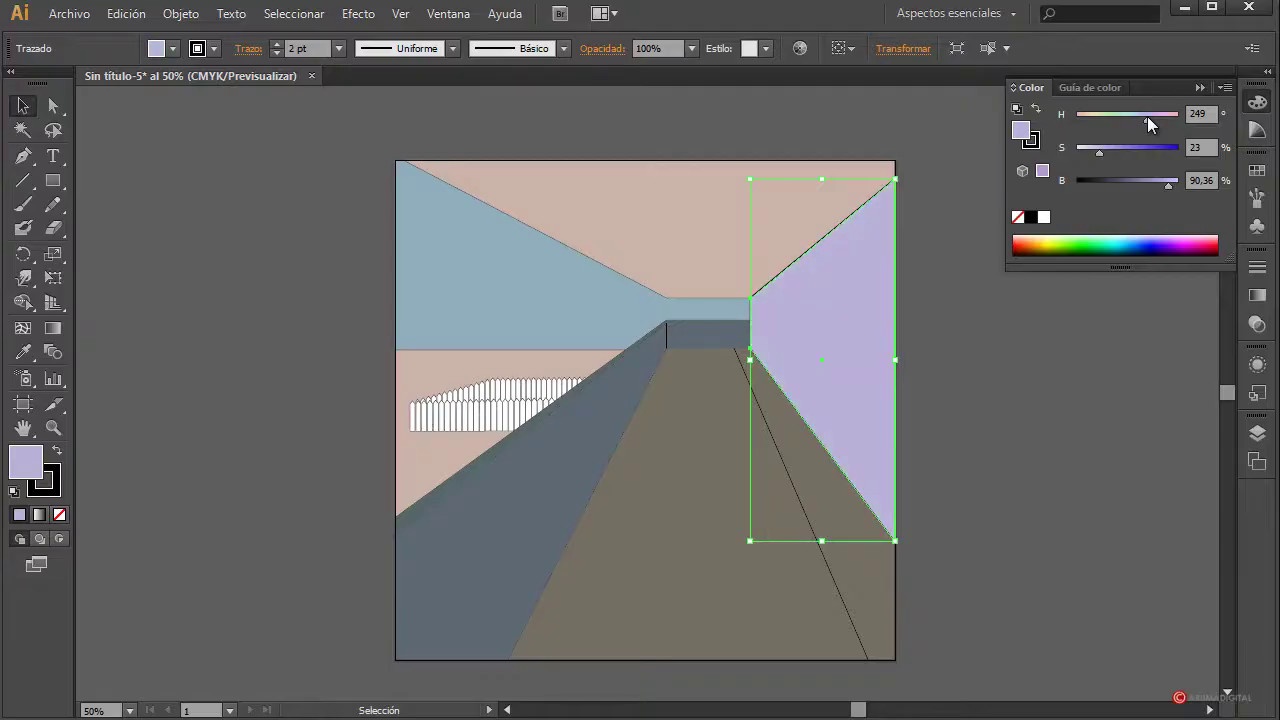
drag(1147, 116, 1095, 155)
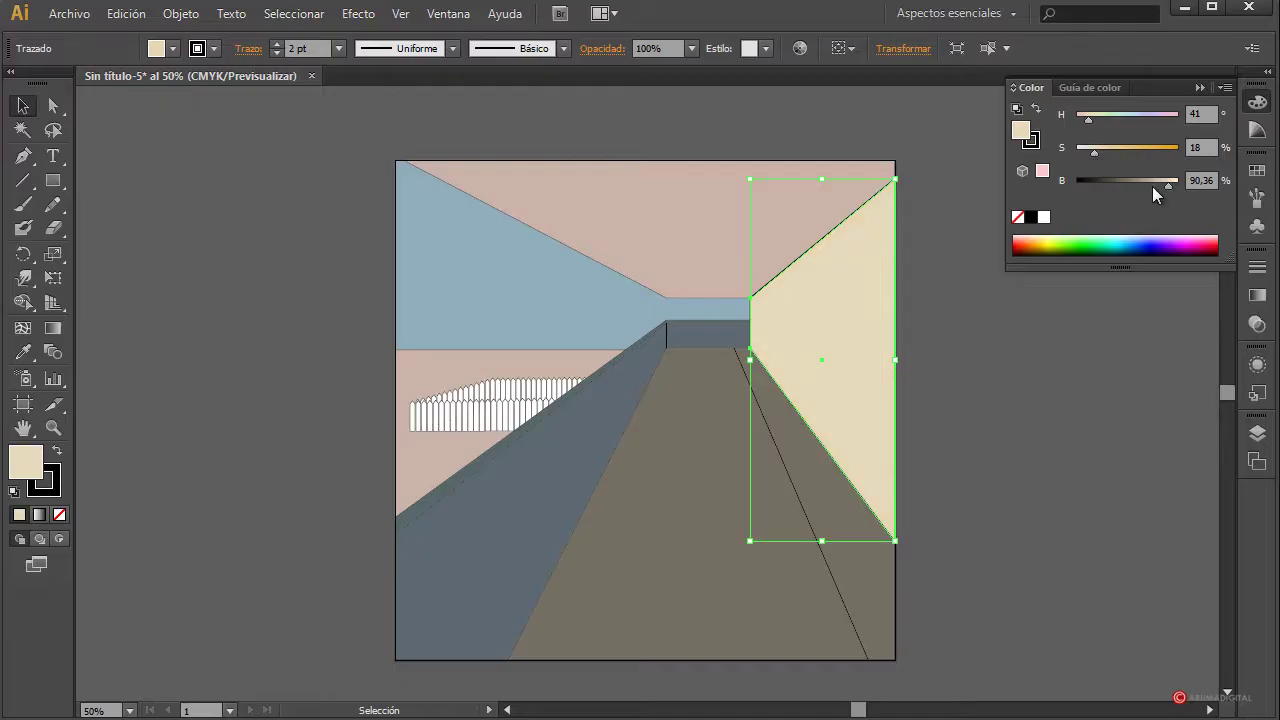
drag(1152, 186, 1145, 187)
click(1111, 482)
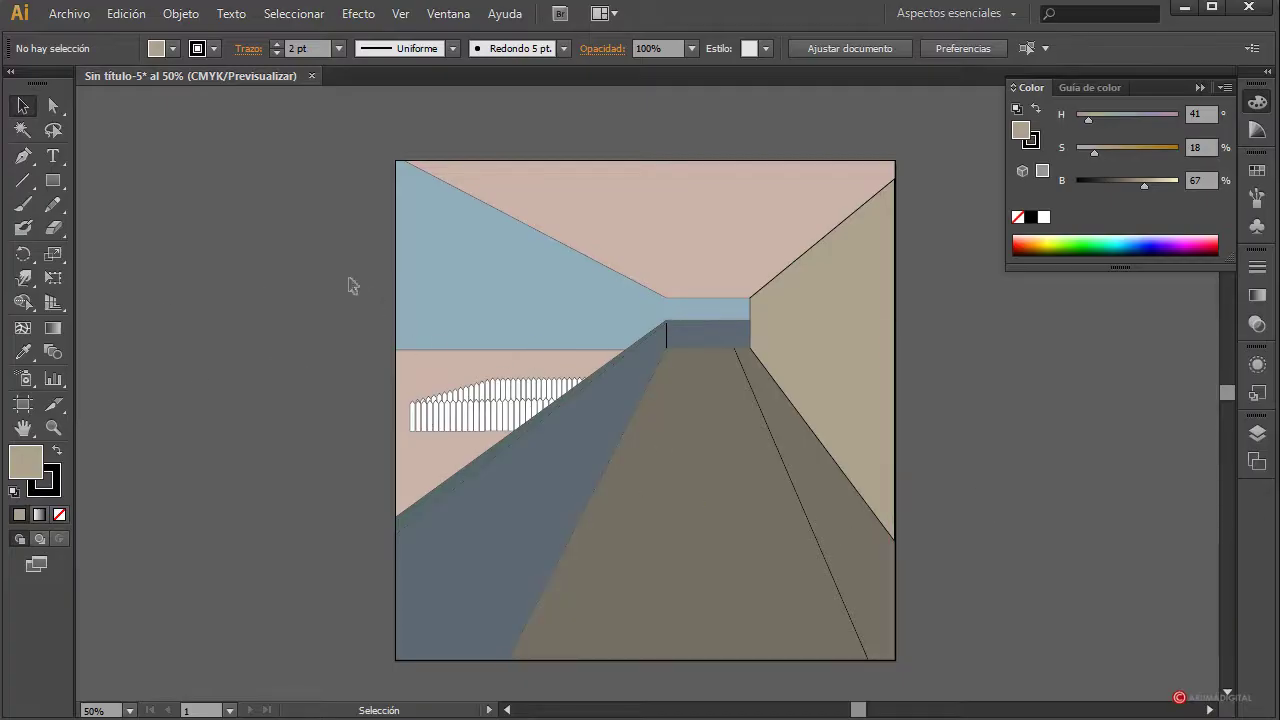
Draw a rectangle left of the artboard and snap its two upper corners to the far end of the floor's central strip
click(60, 178)
drag(177, 366, 263, 527)
click(53, 105)
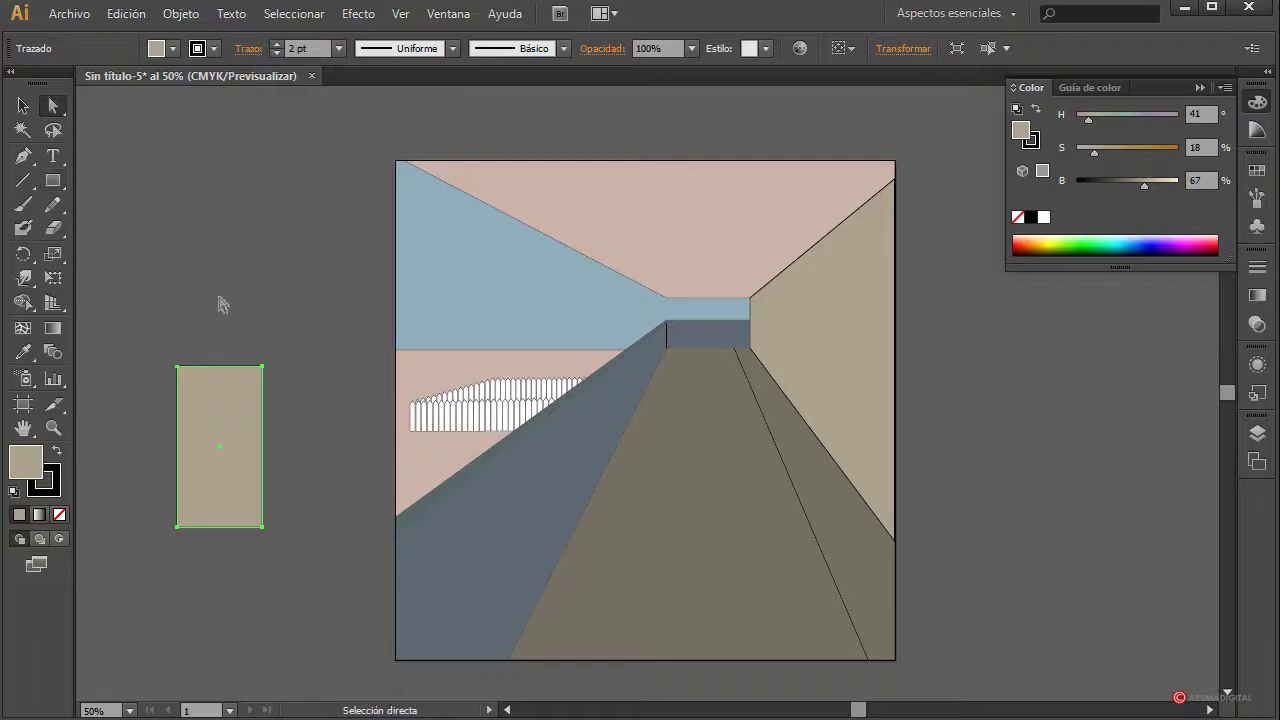
drag(262, 366, 735, 348)
drag(177, 366, 666, 348)
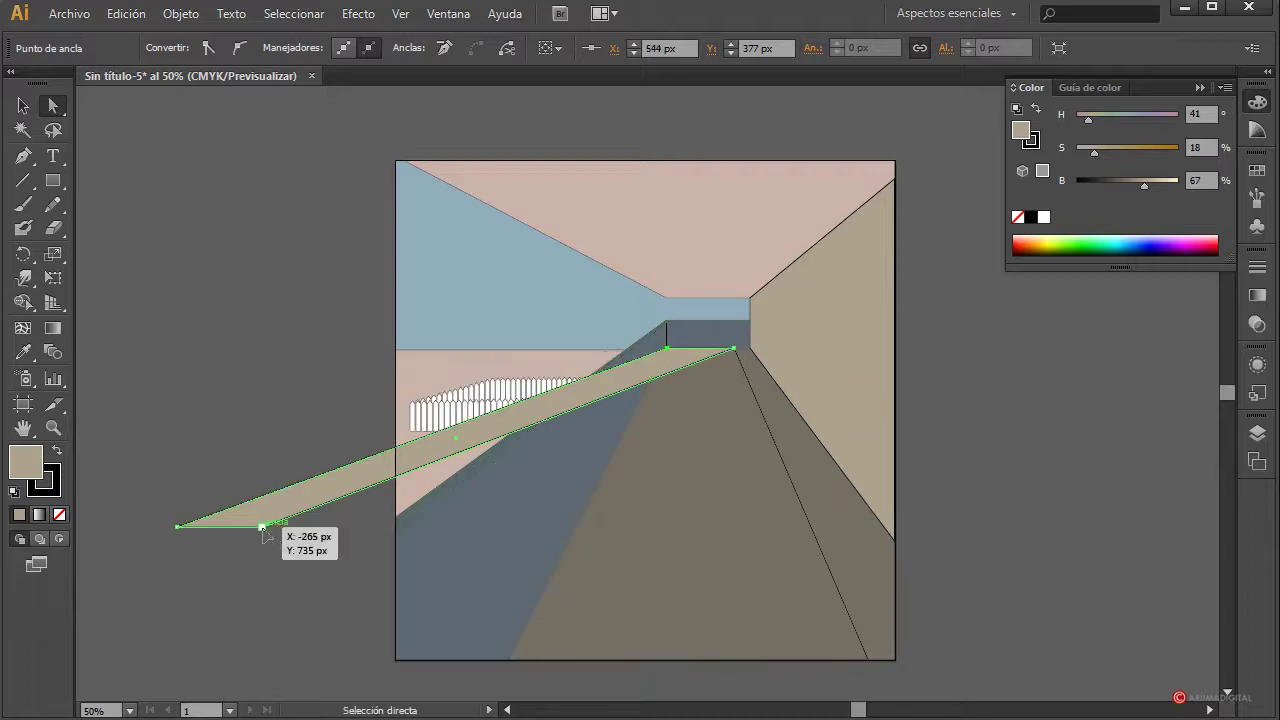
Snap the shape's two lower corners to the ends of the floor strip on the artboard's bottom edge, and deselect it
click(263, 527)
drag(263, 528, 868, 659)
drag(177, 527, 508, 659)
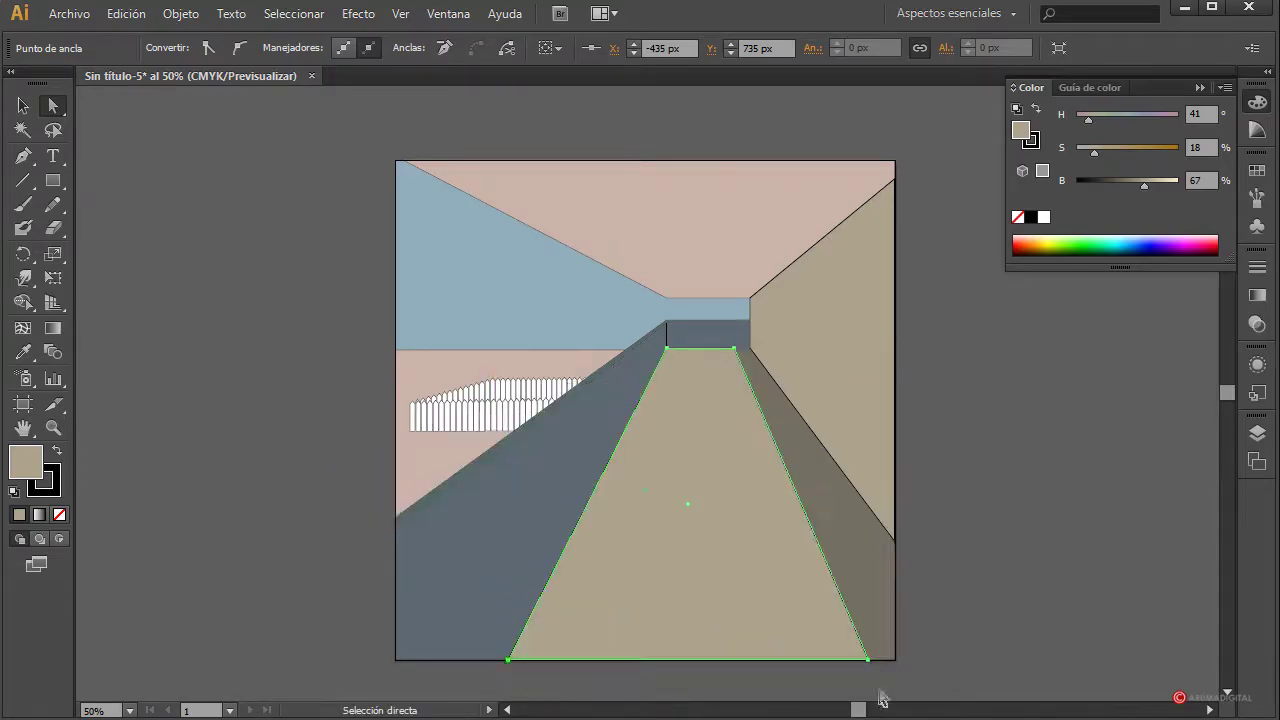
click(22, 105)
click(143, 349)
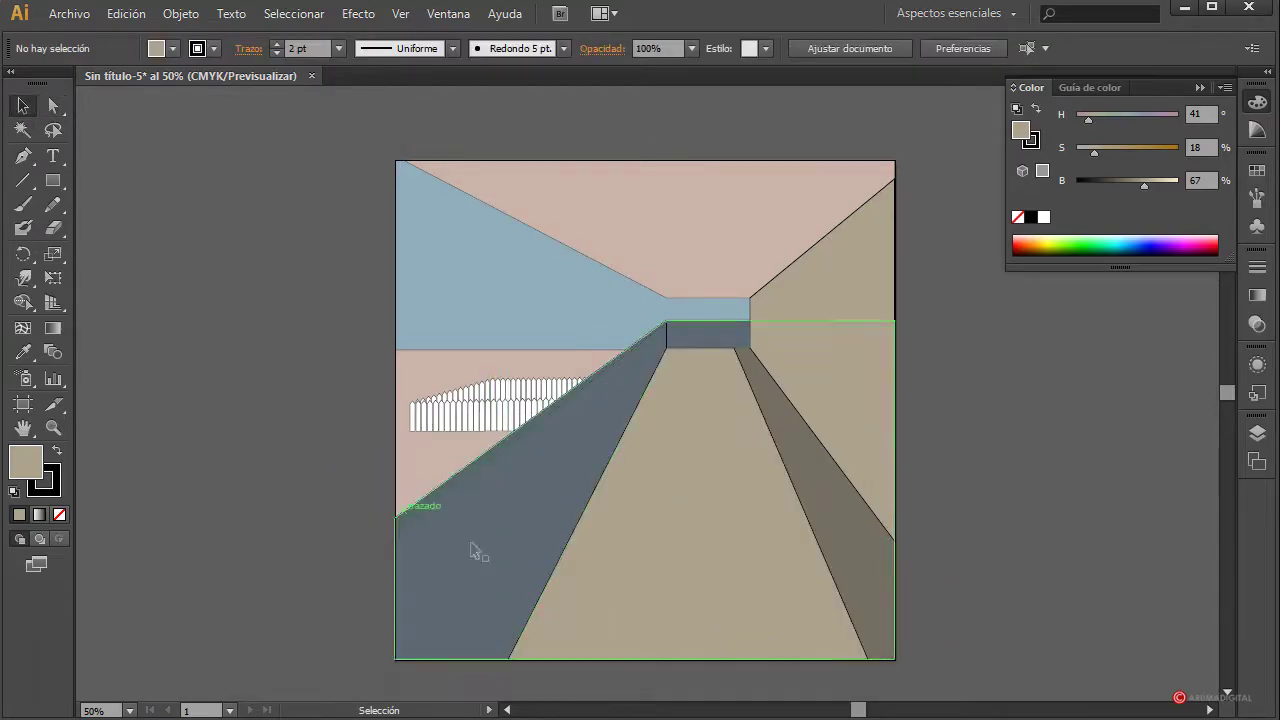
click(632, 577)
click(1020, 568)
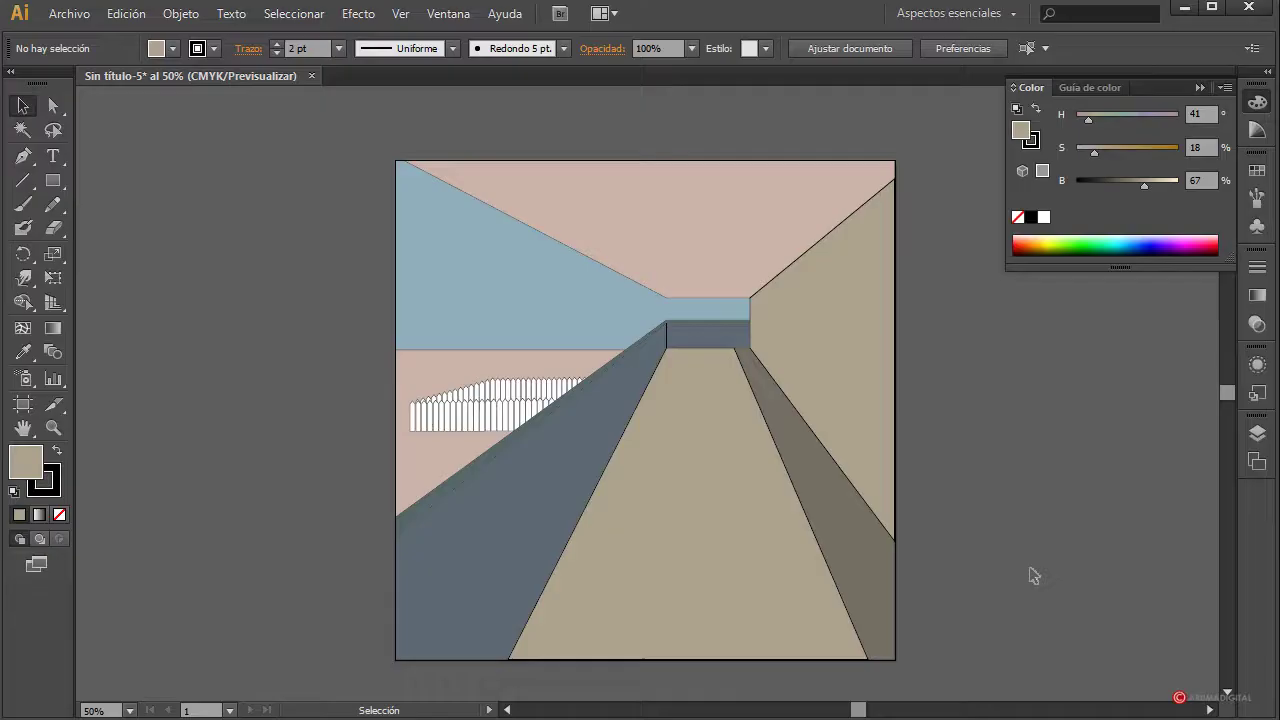
Apply a linear gradient at a 90° angle to the central floor shape
click(781, 604)
click(1258, 295)
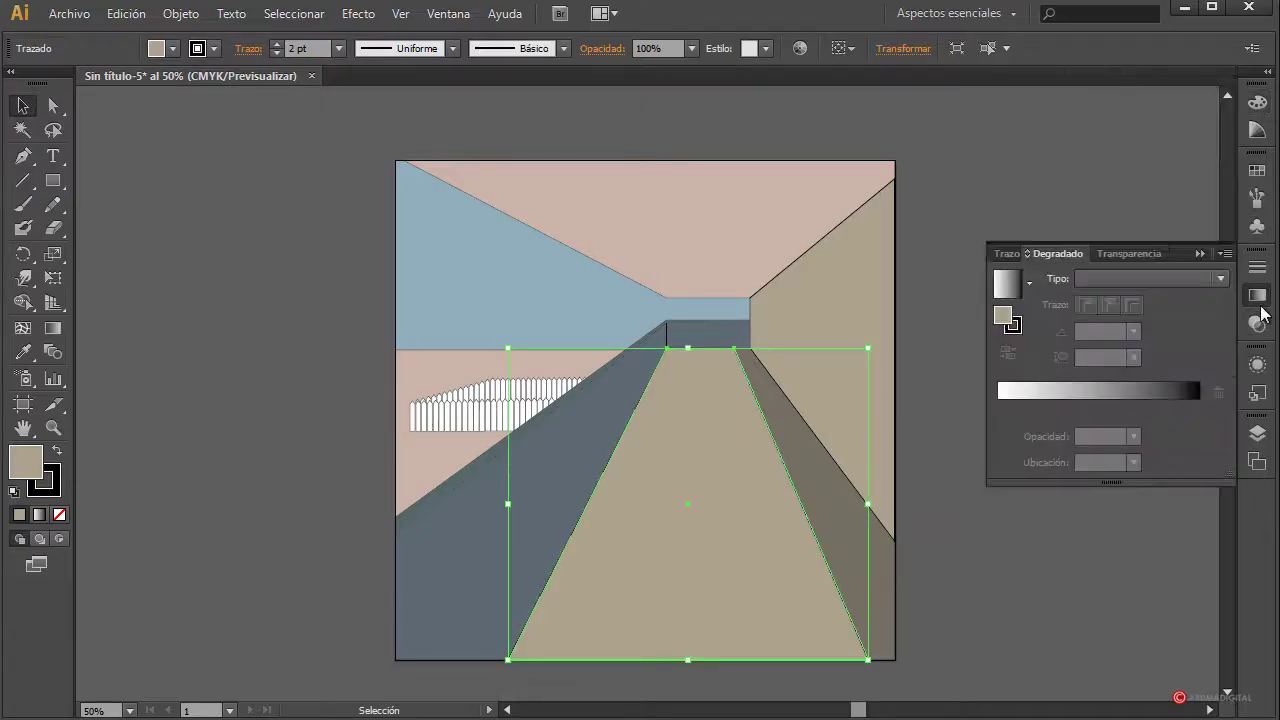
click(1145, 280)
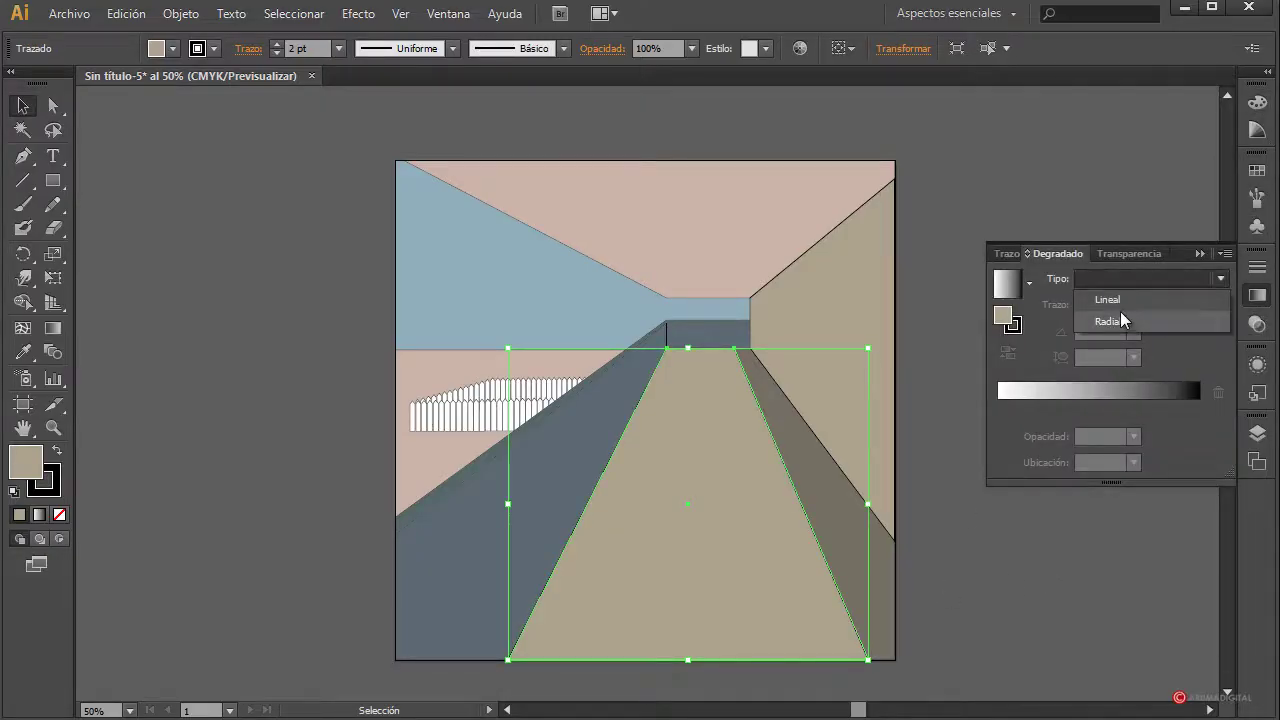
click(1098, 296)
click(1108, 334)
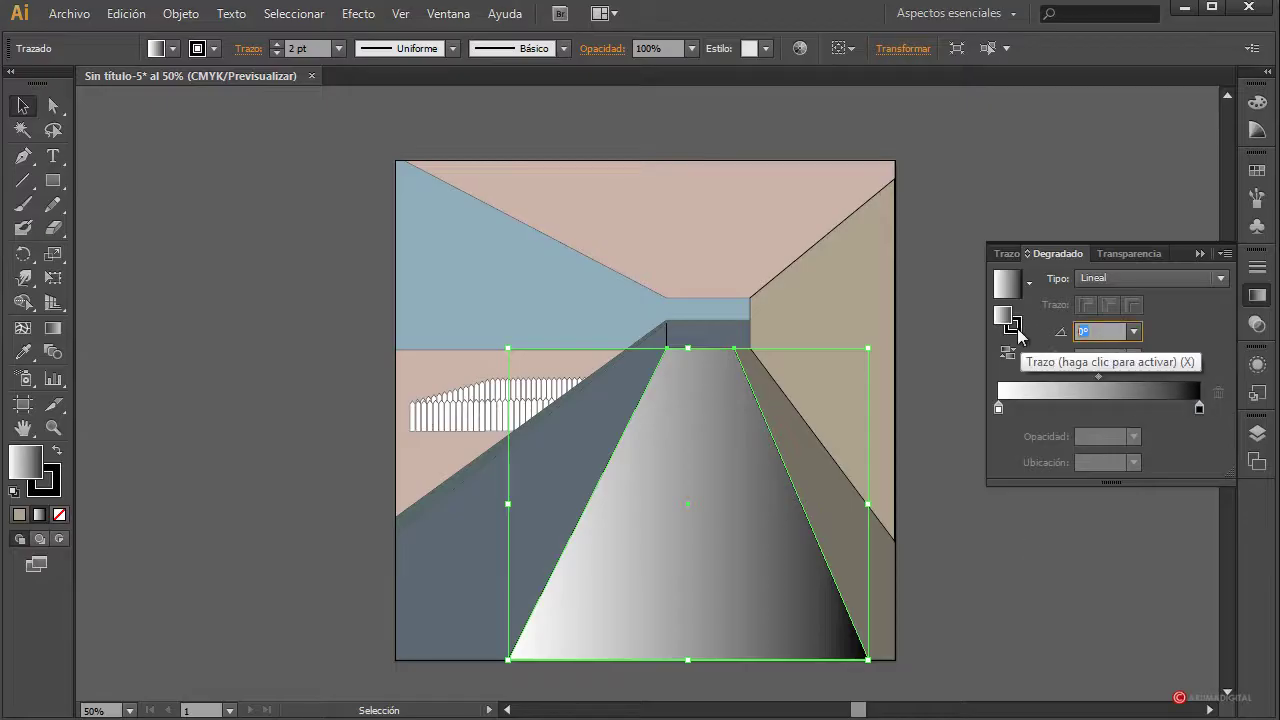
text(90)
key(Return)
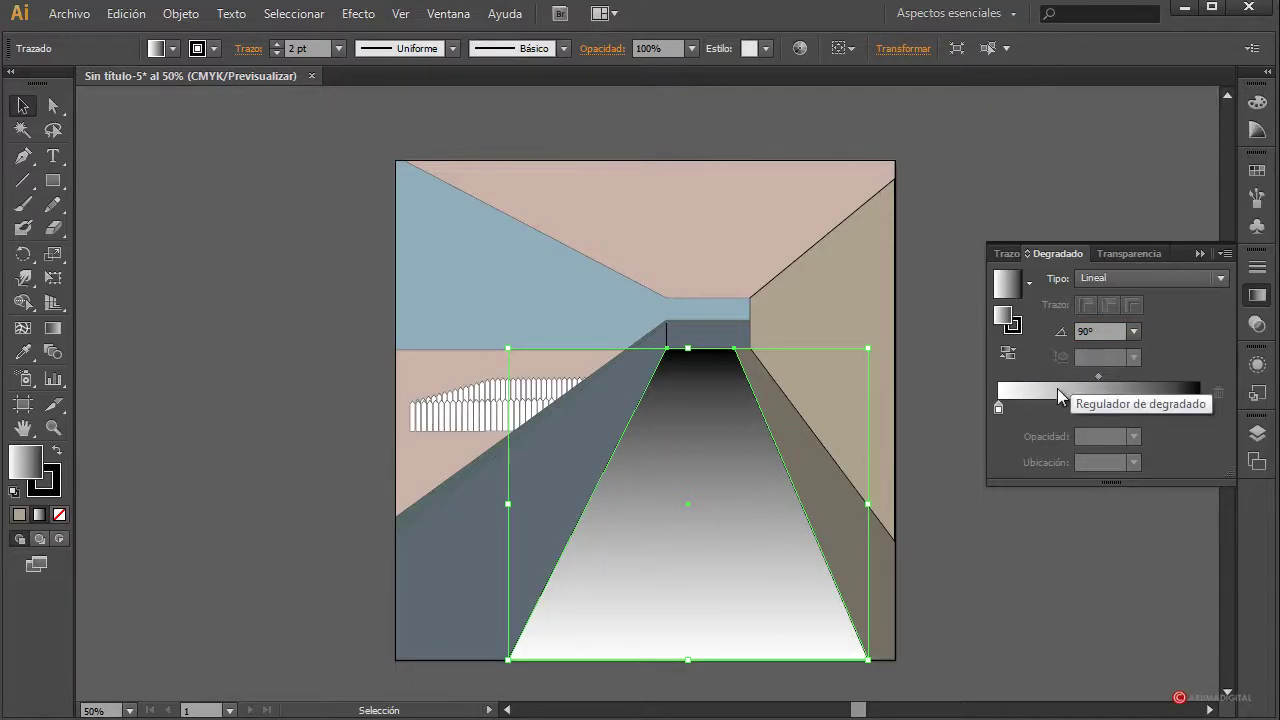
Reverse the gradient's black and white stops, with white at 99.02%, and colour the black stop with a light brown swatch
mouse_move(999, 408)
mouse_down()
mouse_move(1137, 412)
mouse_move(999, 408)
mouse_up()
drag(1139, 412, 1202, 412)
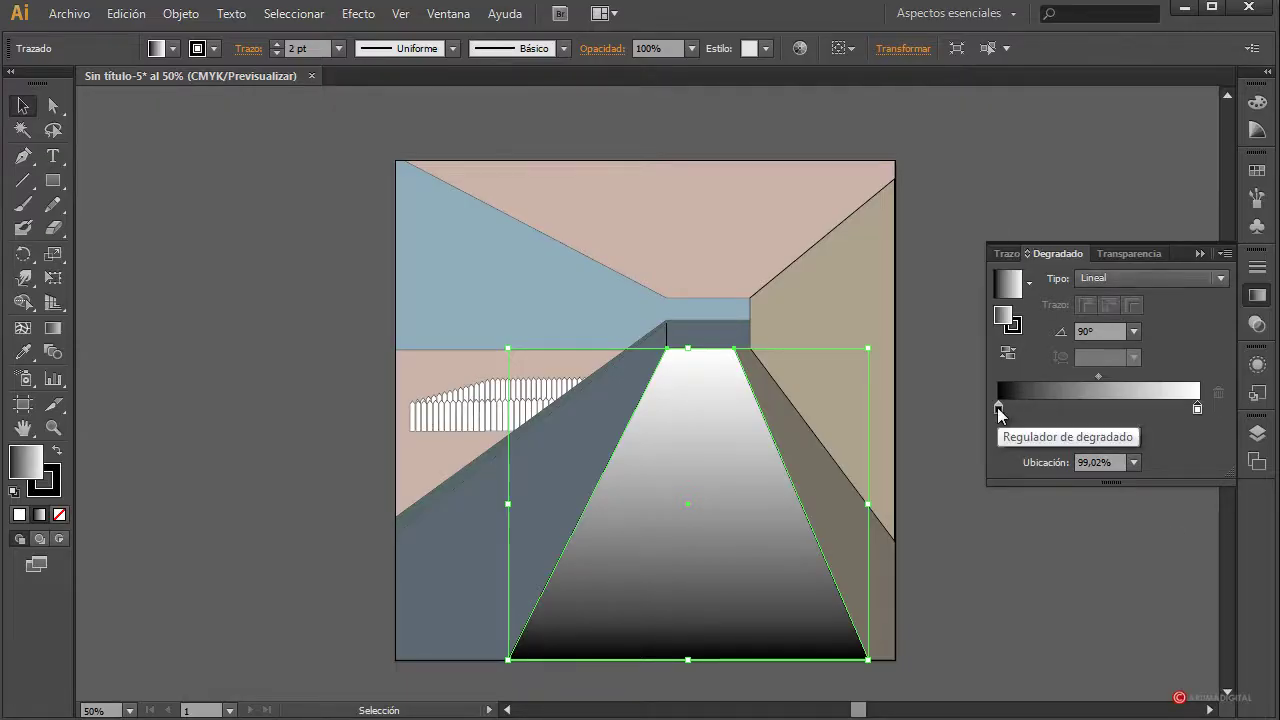
double_click(998, 408)
click(944, 513)
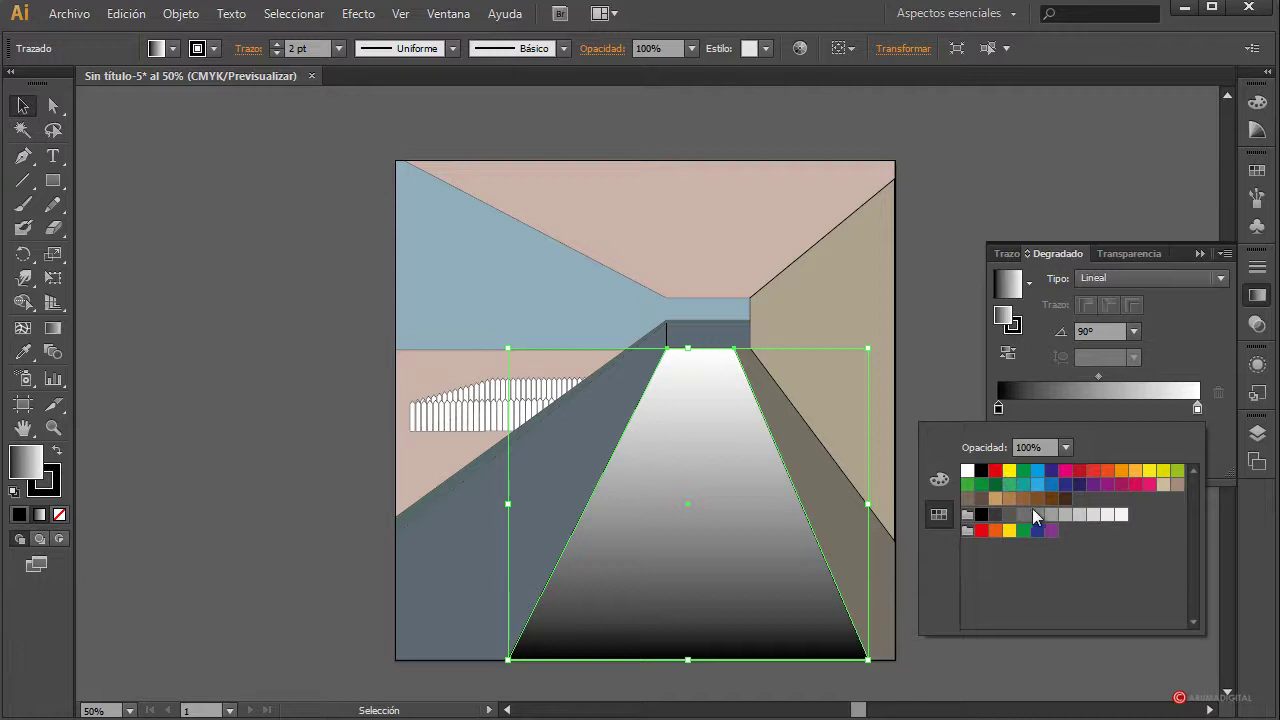
click(1009, 499)
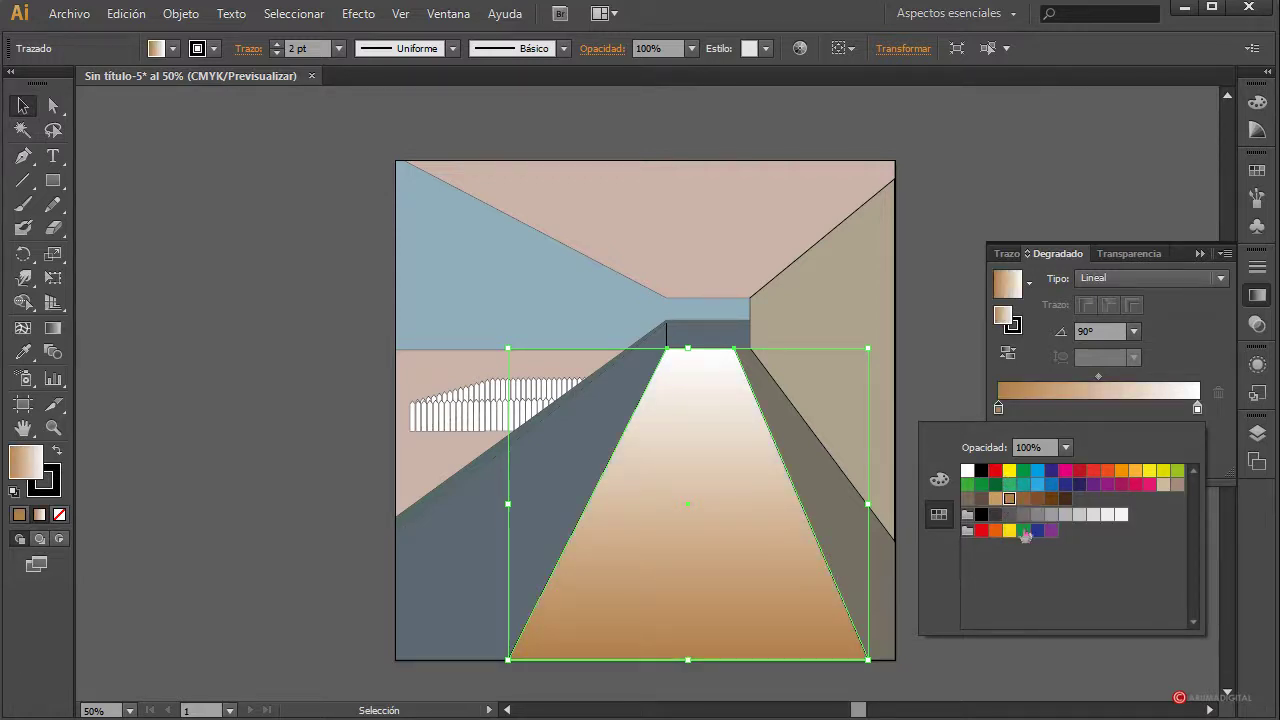
Colour the gradient's white stop with an orange swatch, soften it to pale peach in HSB mode, and deselect the floor shape
click(1198, 410)
double_click(1198, 410)
click(1107, 471)
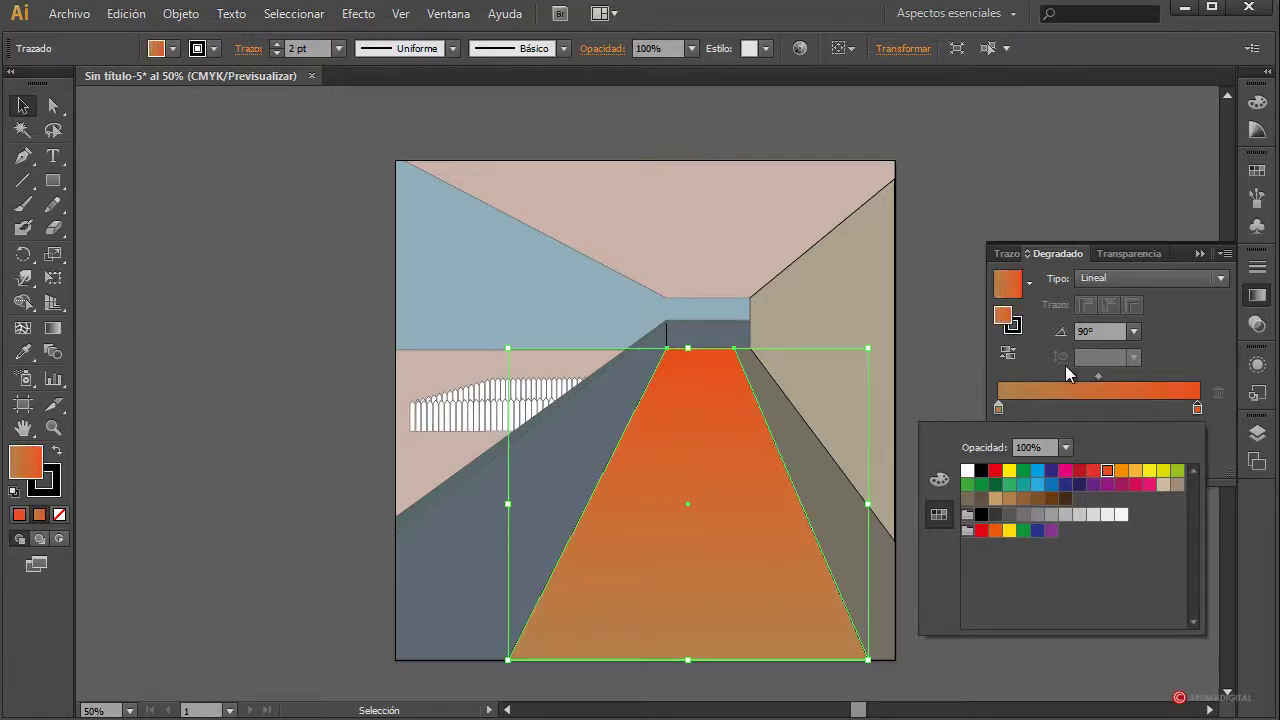
click(940, 479)
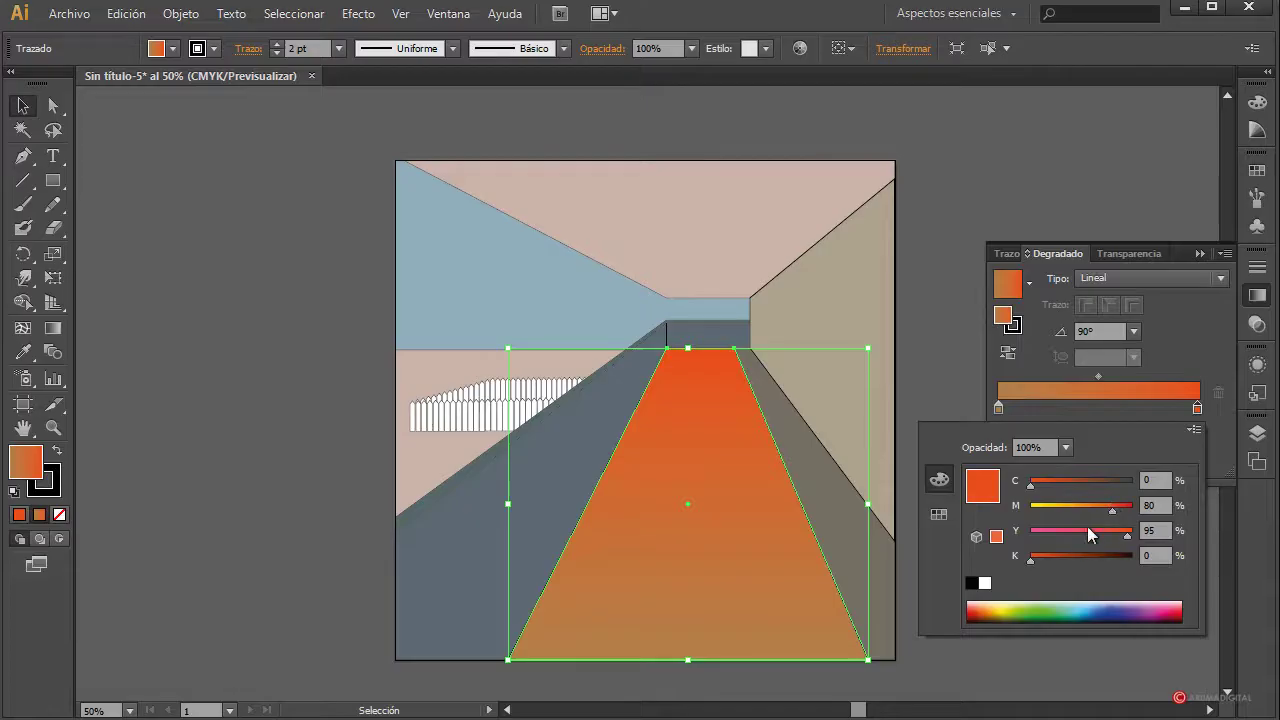
click(1189, 431)
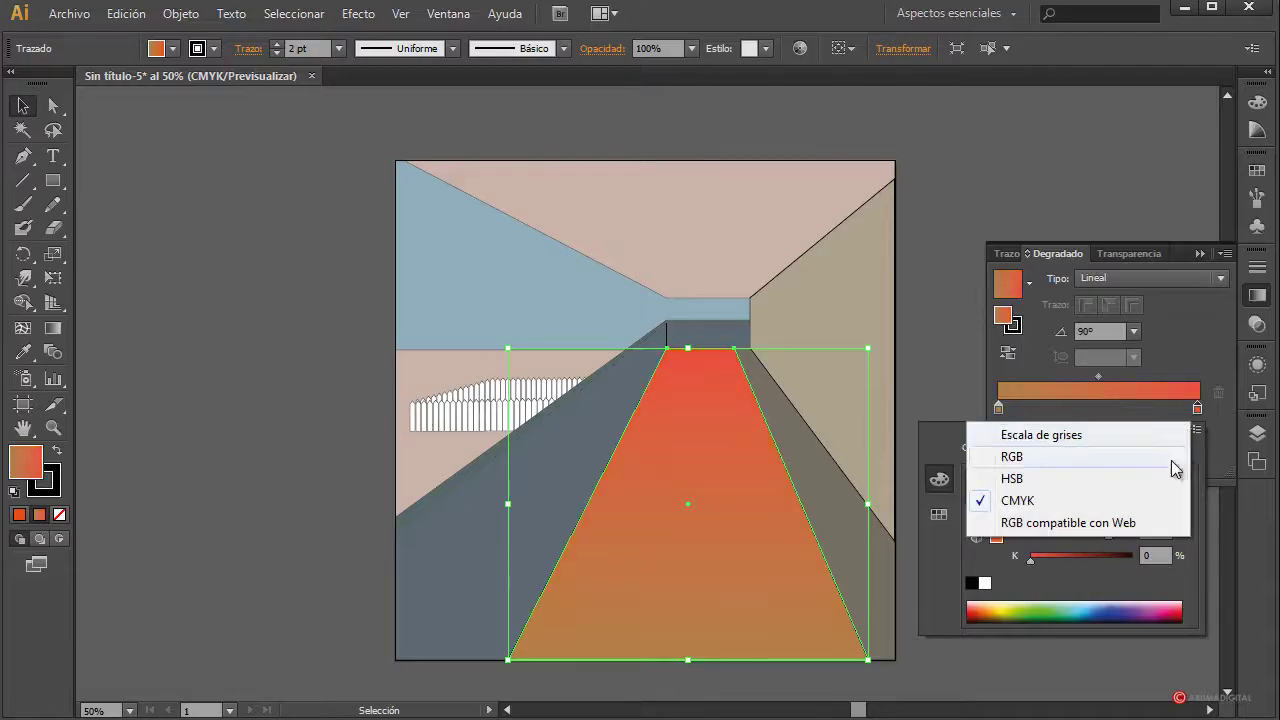
click(1090, 480)
drag(1101, 524, 1036, 486)
click(1034, 486)
click(303, 438)
click(1008, 672)
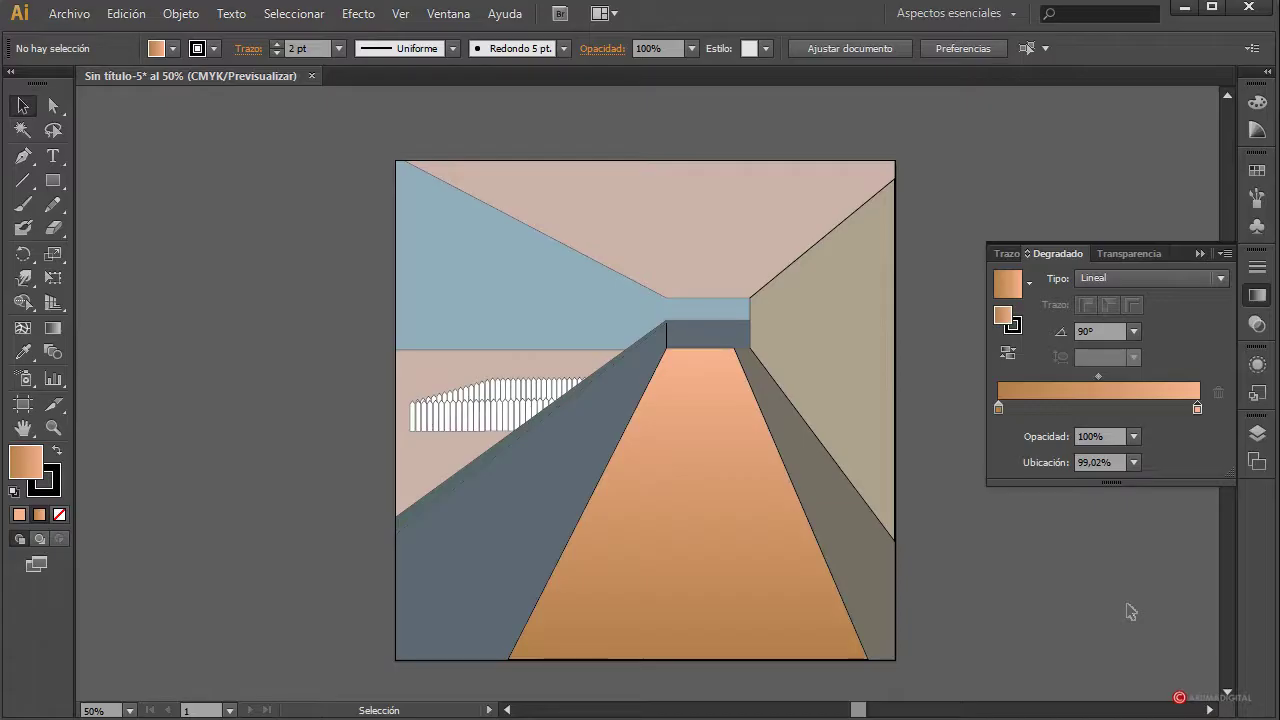
Make Capa 1 the active layer and unlock it
click(1258, 433)
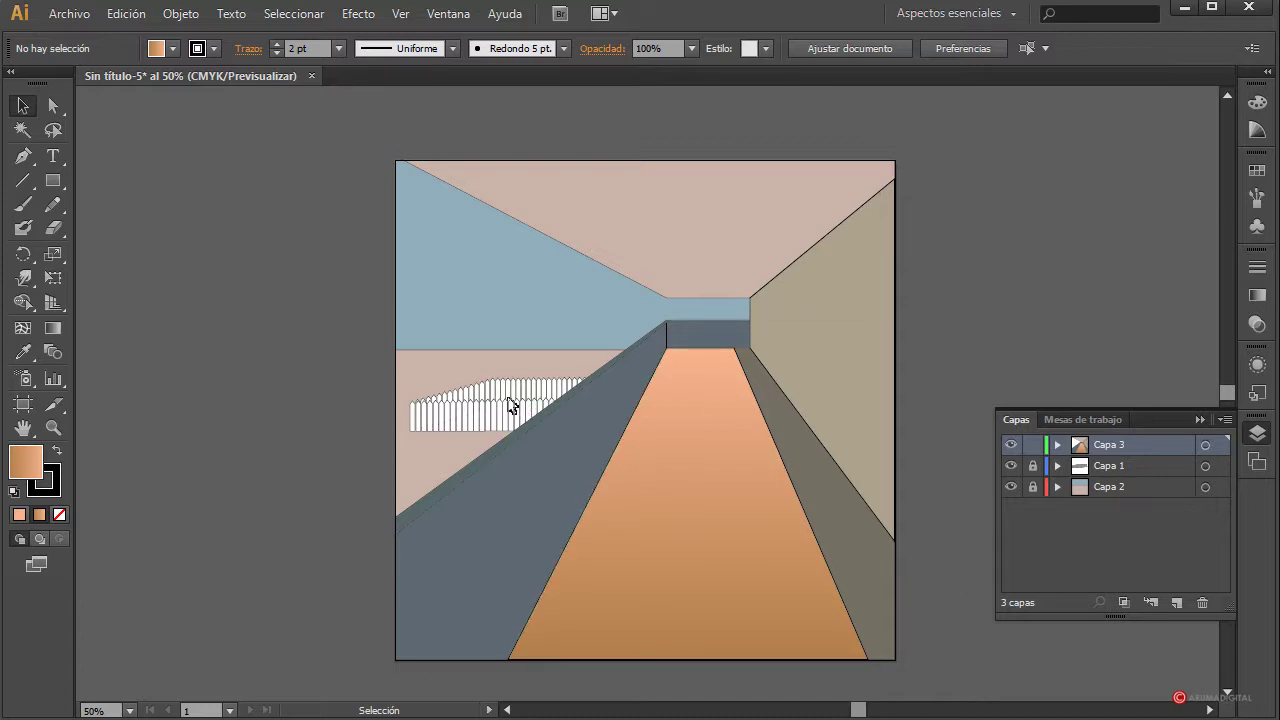
click(1100, 488)
click(1106, 467)
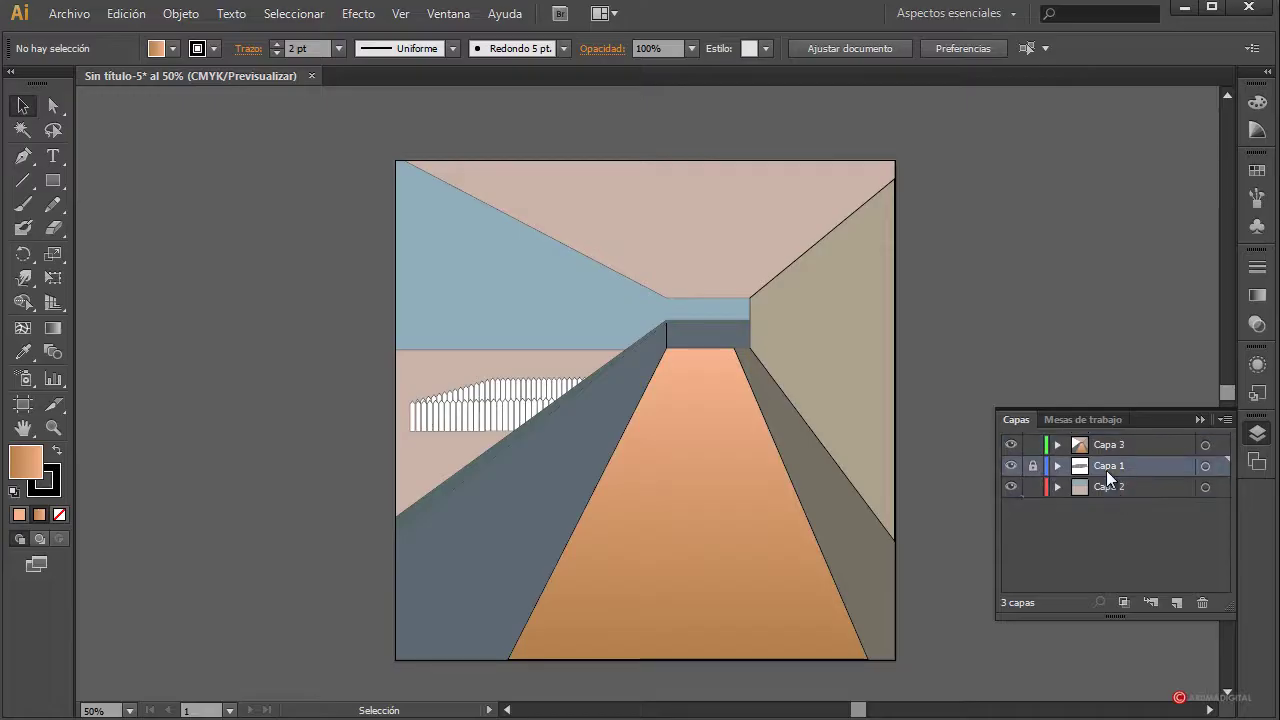
click(1033, 465)
click(467, 398)
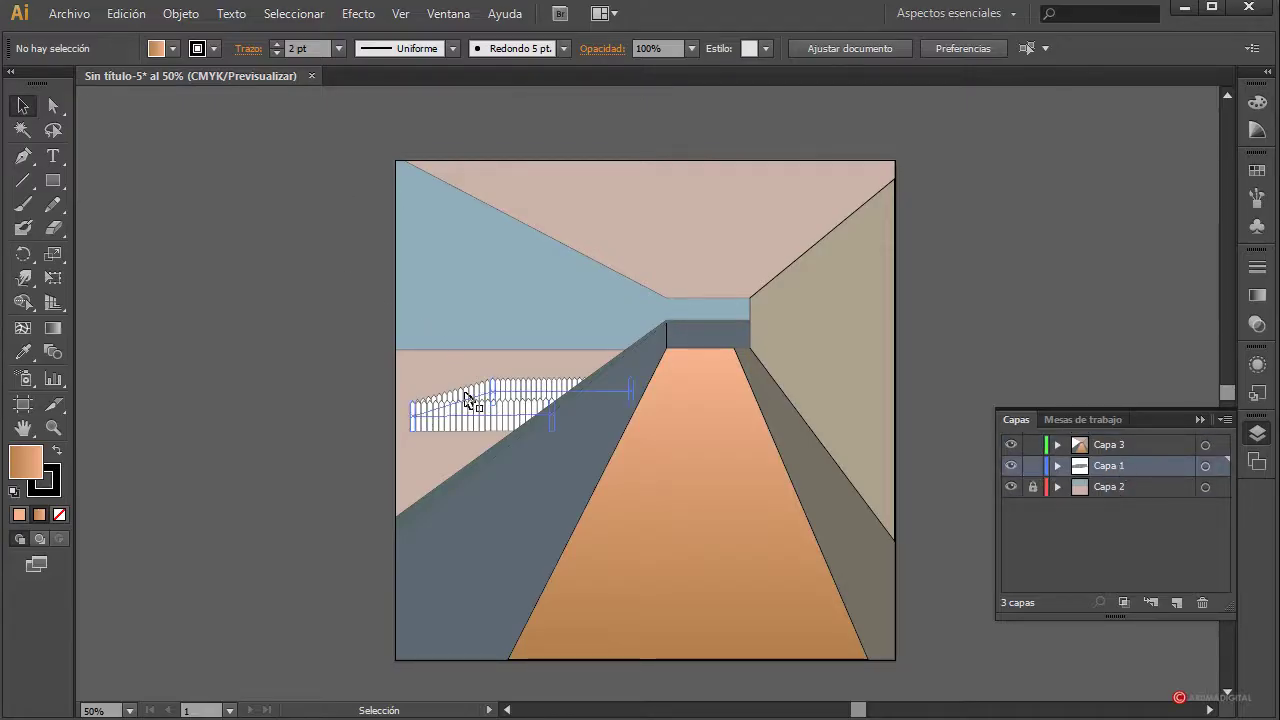
drag(467, 398, 453, 386)
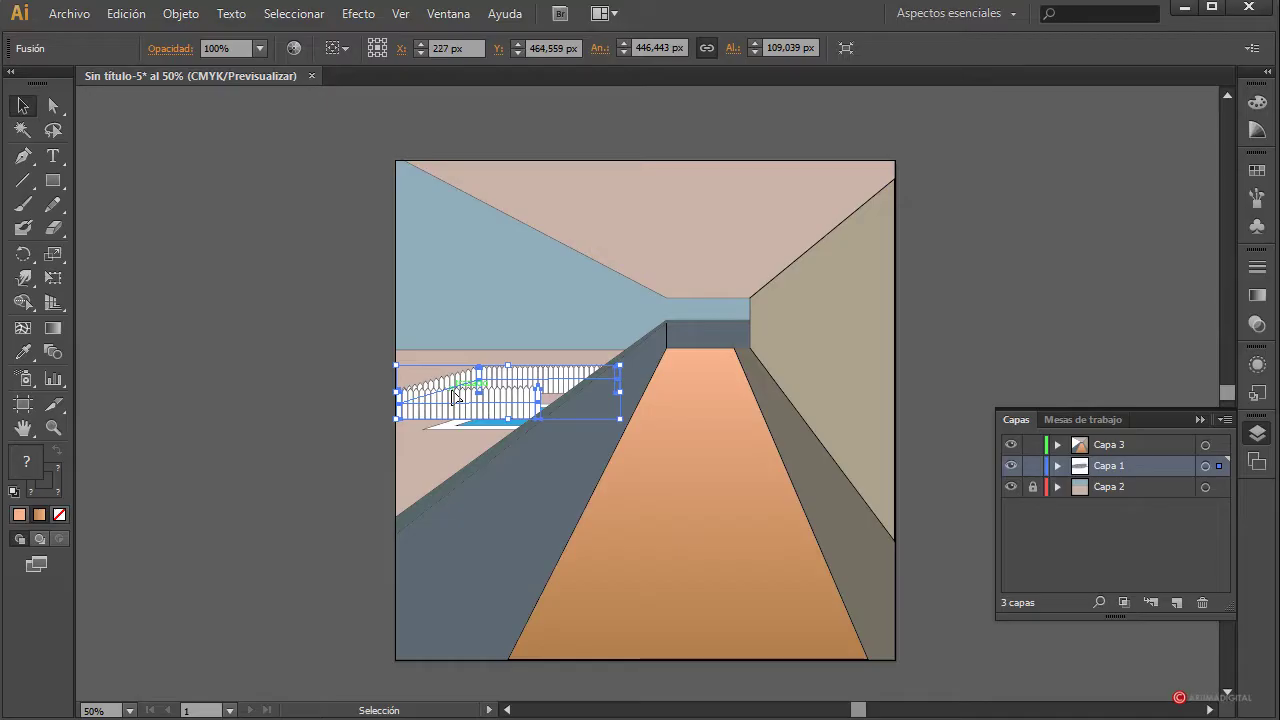
key(ctrl+z)
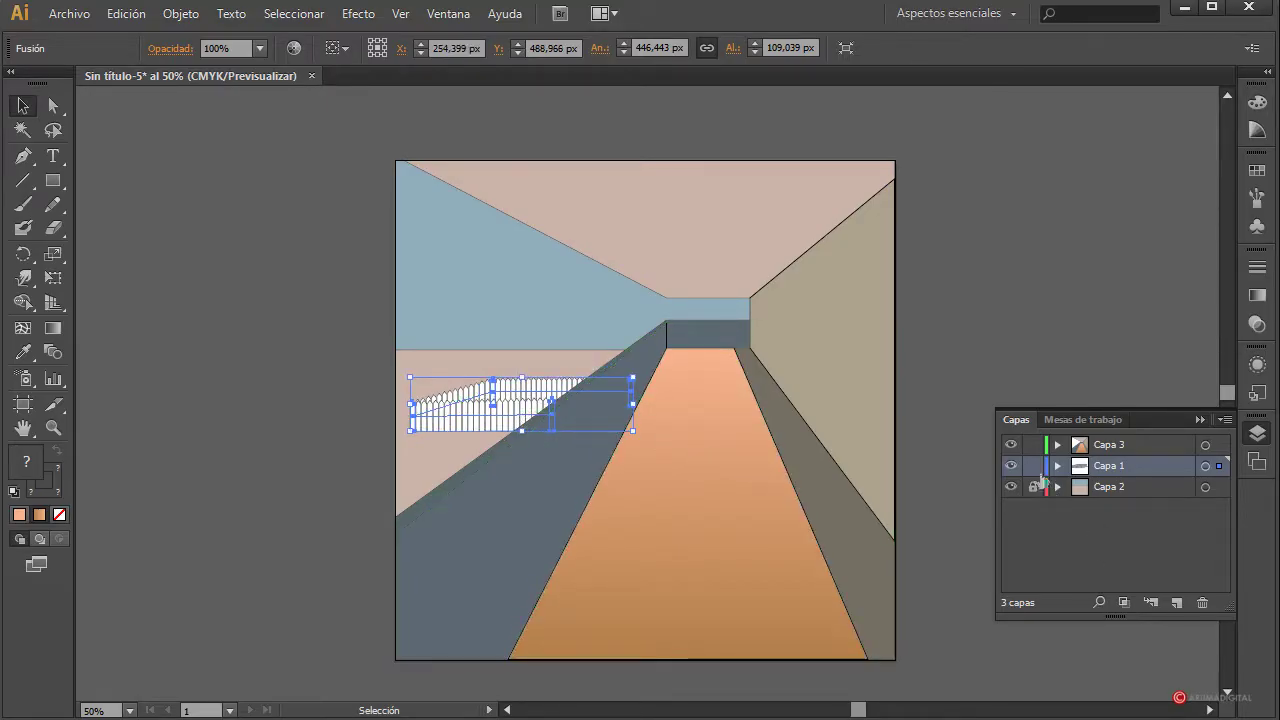
Hide layers Capa 3 and Capa 2, lock Capa 3, and leave only Capa 1 shown
click(1011, 445)
click(1011, 466)
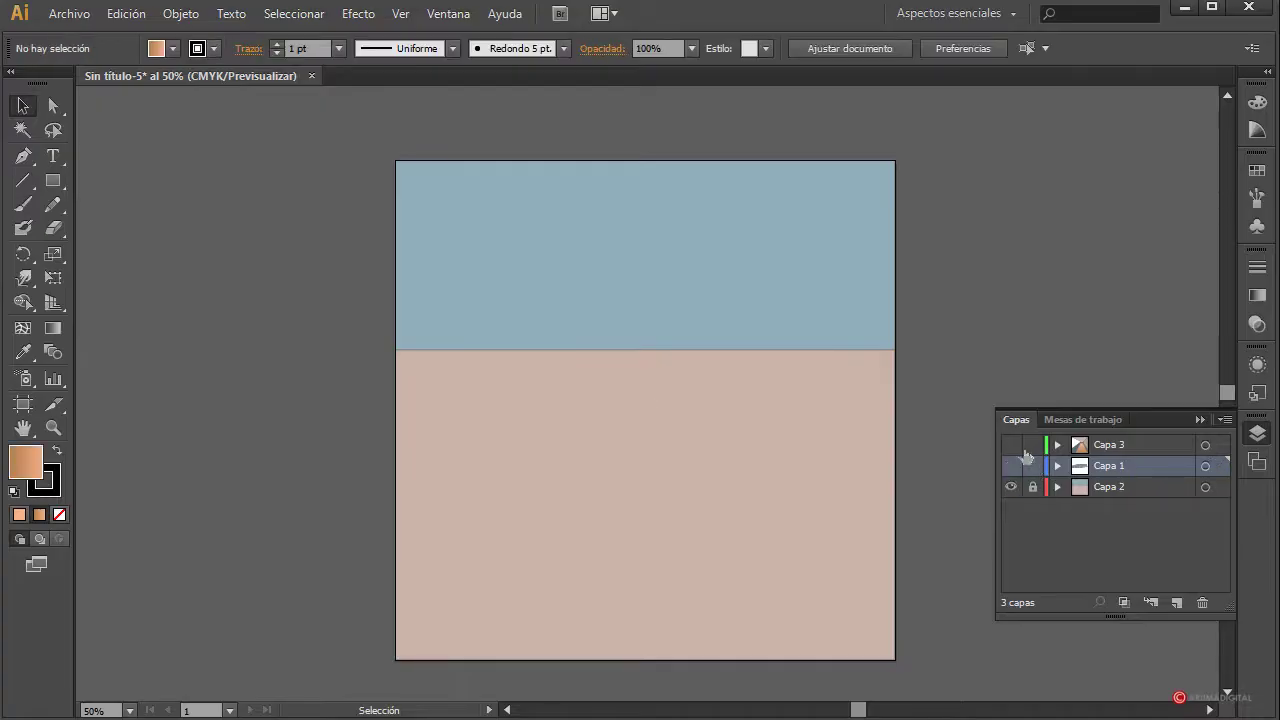
click(1011, 487)
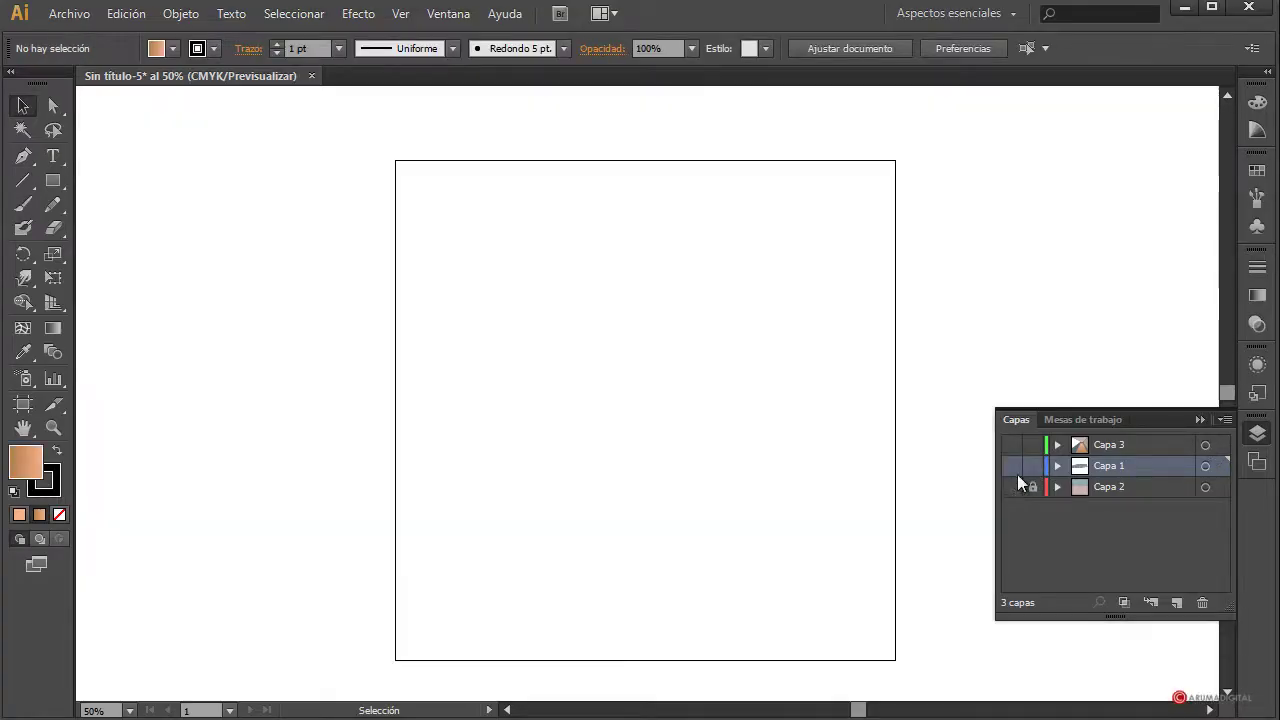
click(1011, 445)
click(1011, 445)
click(1011, 467)
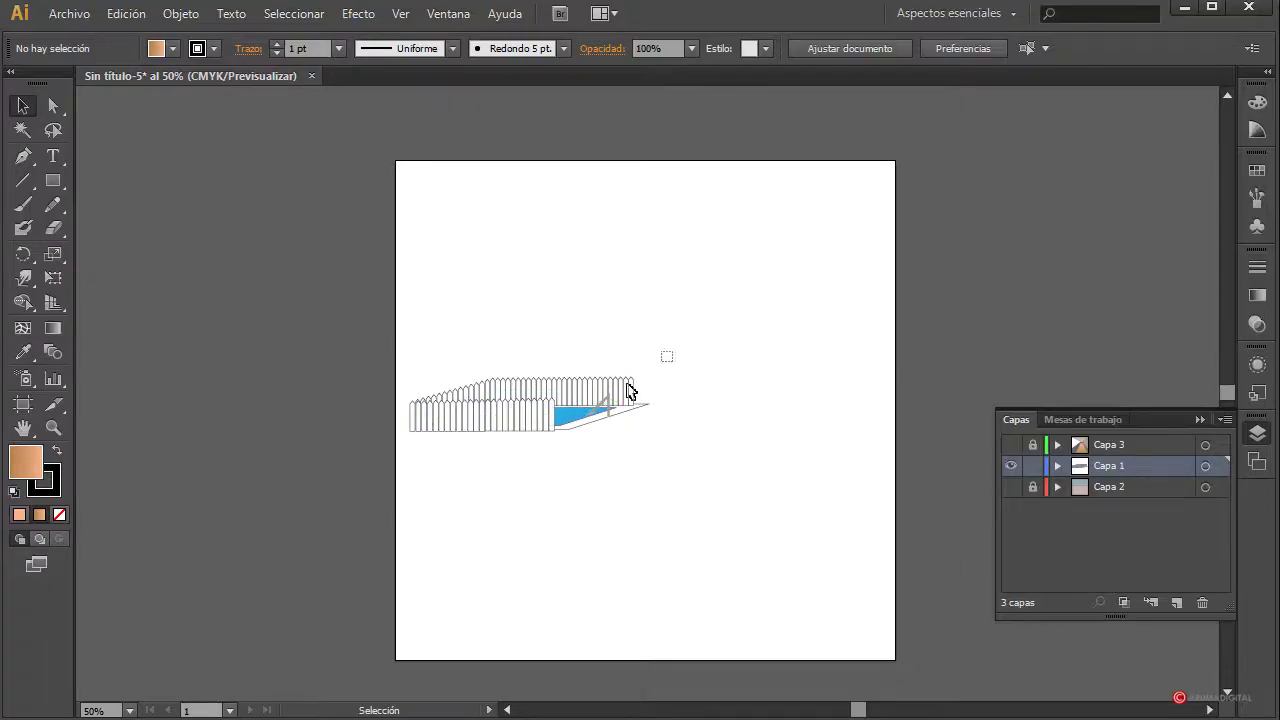
Group all the fence, pool and slide artwork on Capa 1 and deselect it
key(ctrl+a)
click(190, 16)
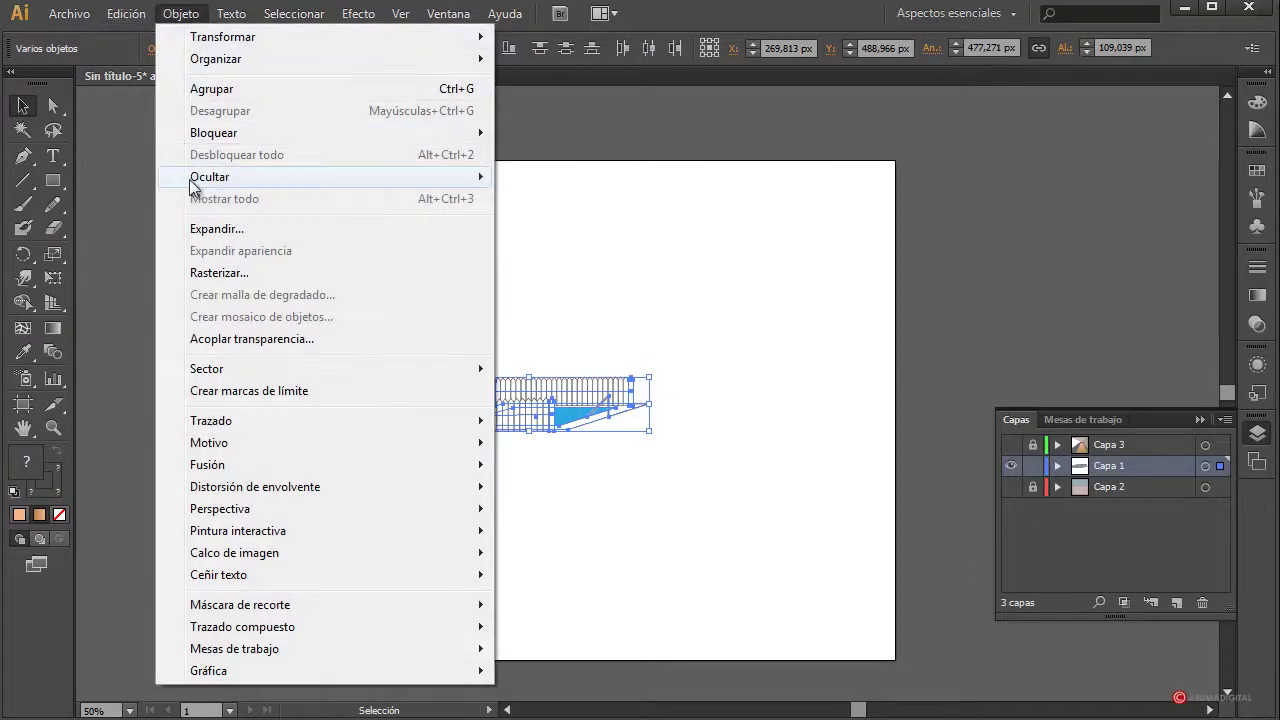
click(228, 94)
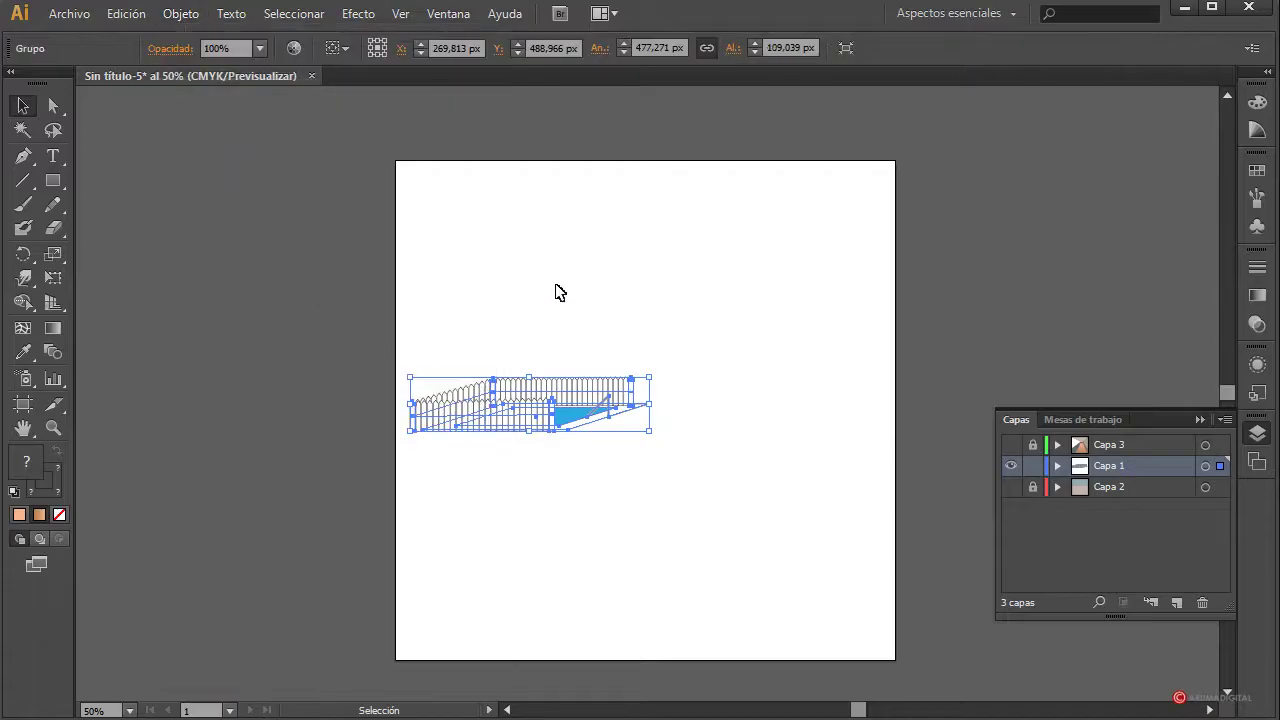
click(920, 437)
Show and unlock layers Capa 3 and Capa 2 again
click(1011, 444)
click(1011, 487)
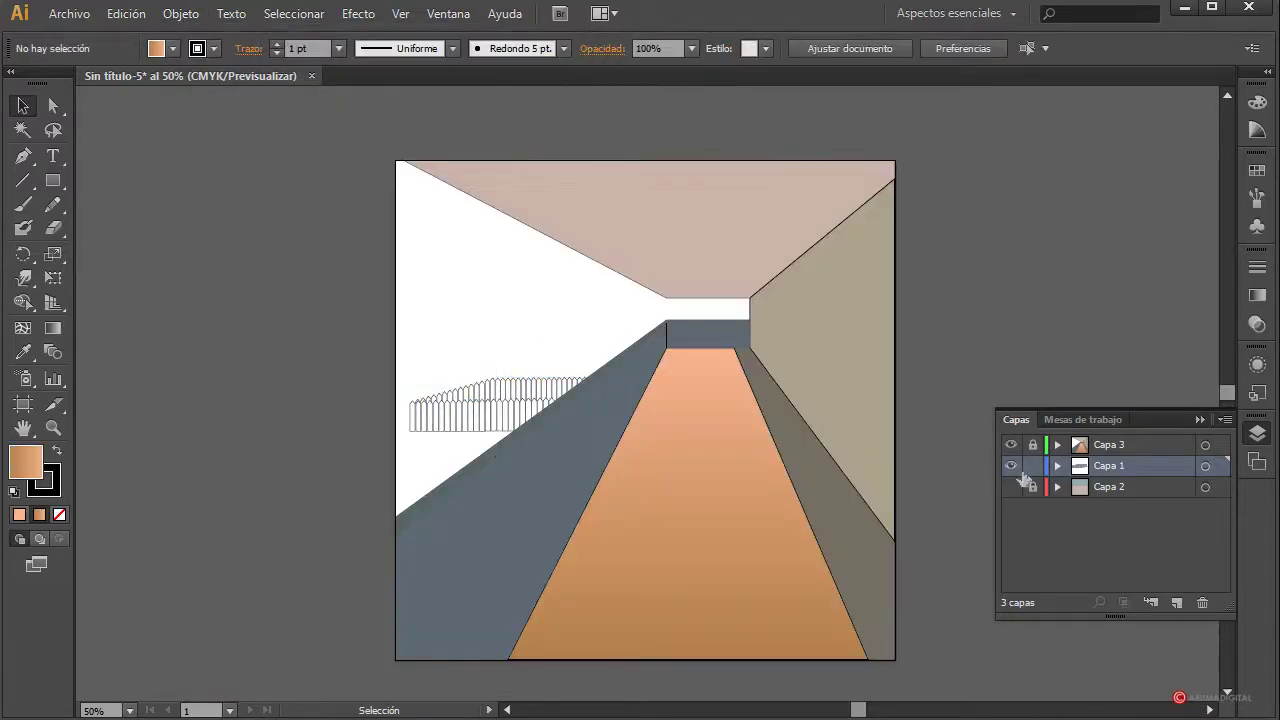
click(1033, 444)
click(1033, 487)
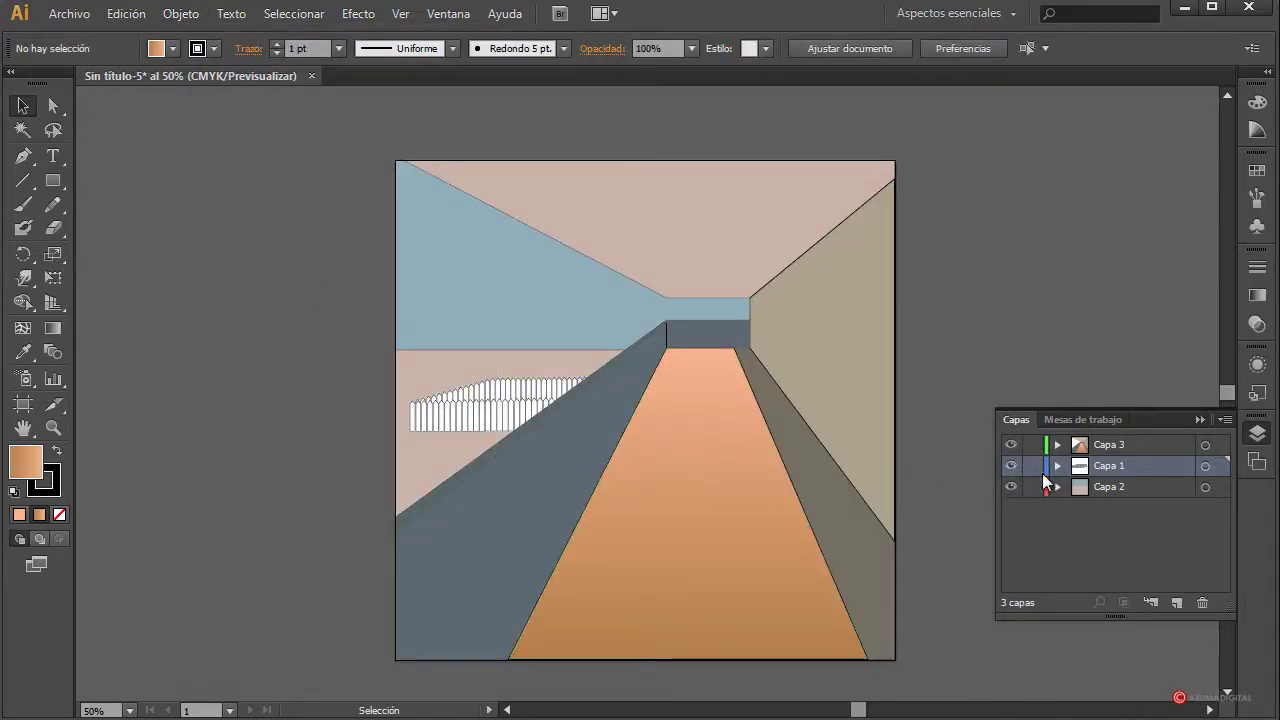
Move the fence and pool group up and left to about X 251 px, Y 453 px, and deselect it
drag(505, 420, 490, 398)
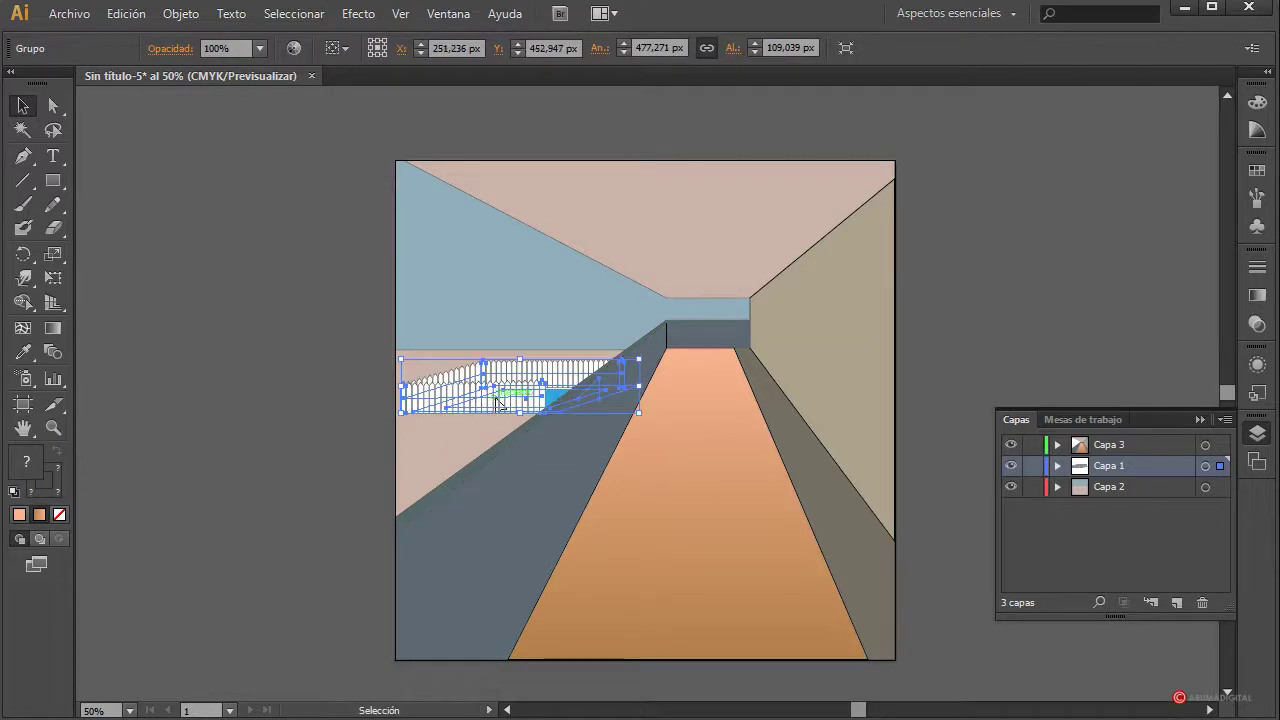
click(277, 487)
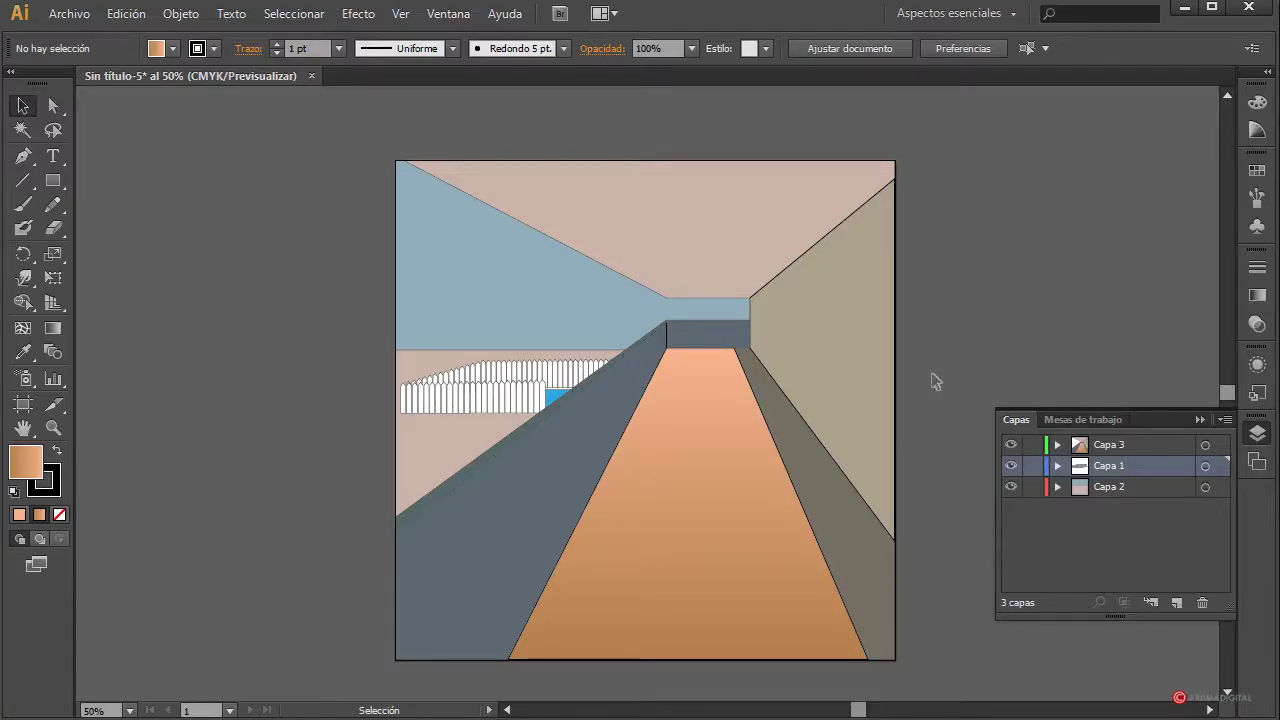
click(1198, 420)
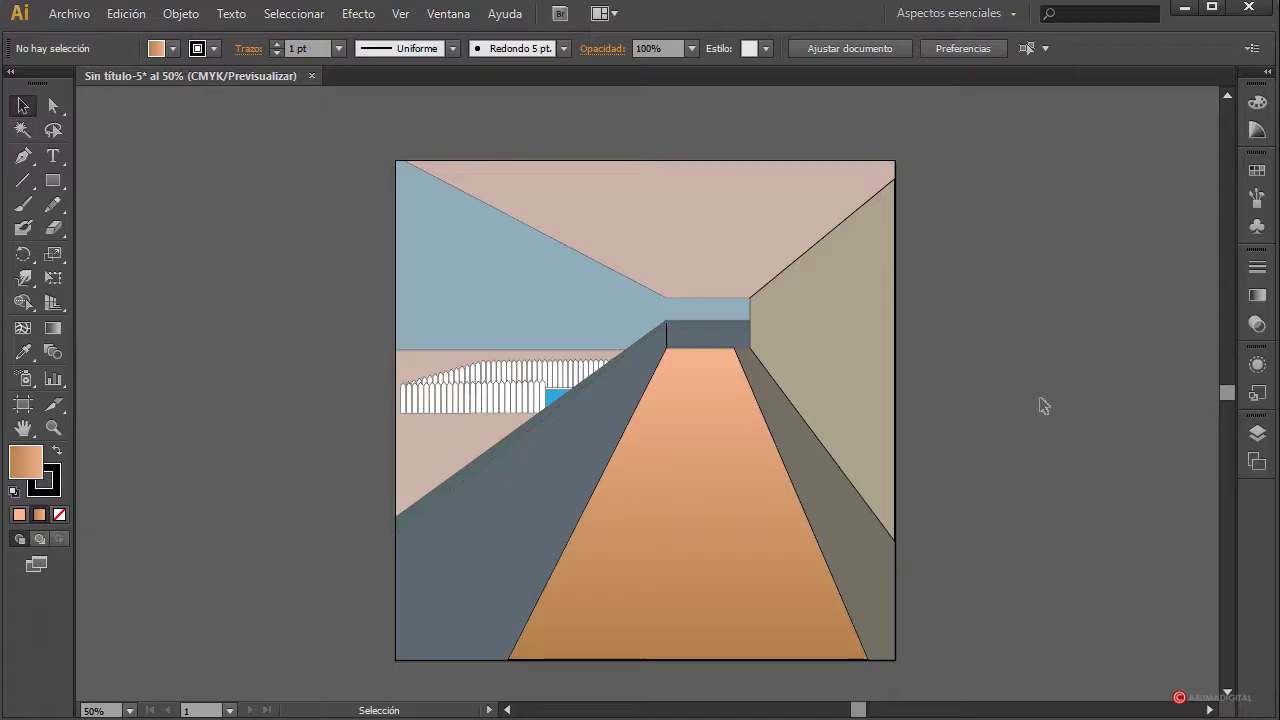
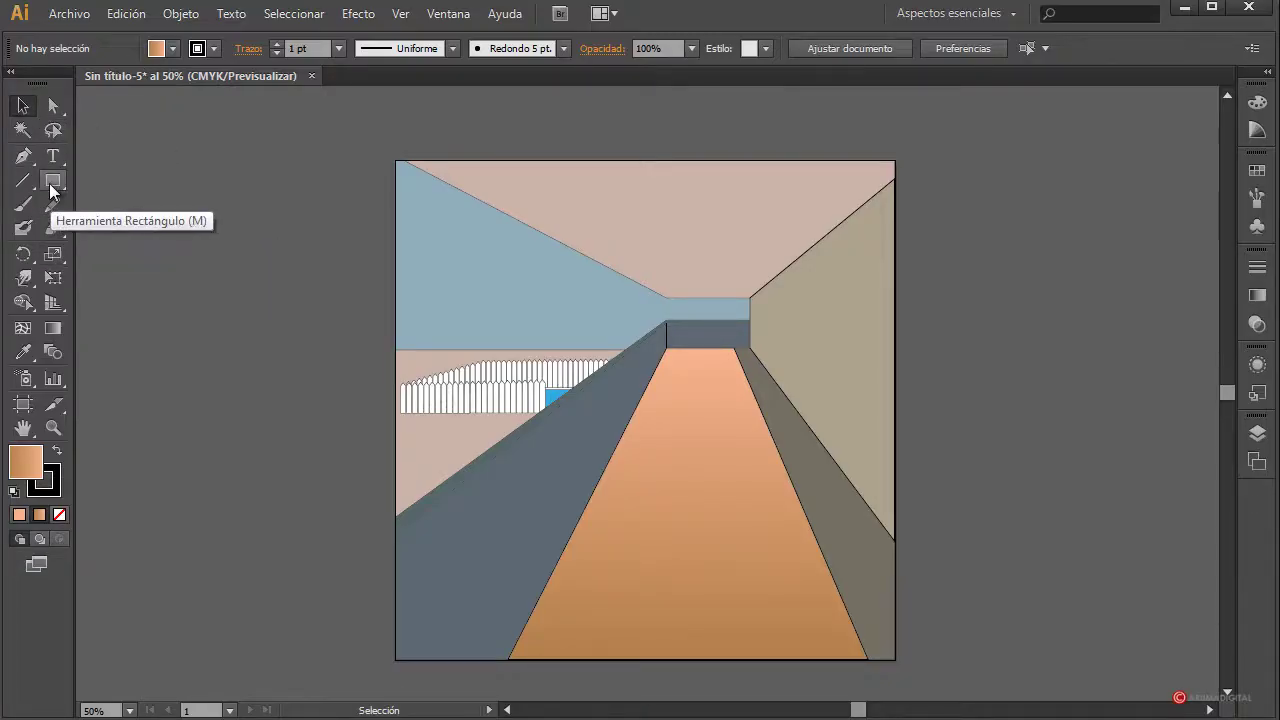
Add a new layer above Capa 3 and lock the existing layers beneath it, ready for drawing ellipses
drag(53, 181, 142, 223)
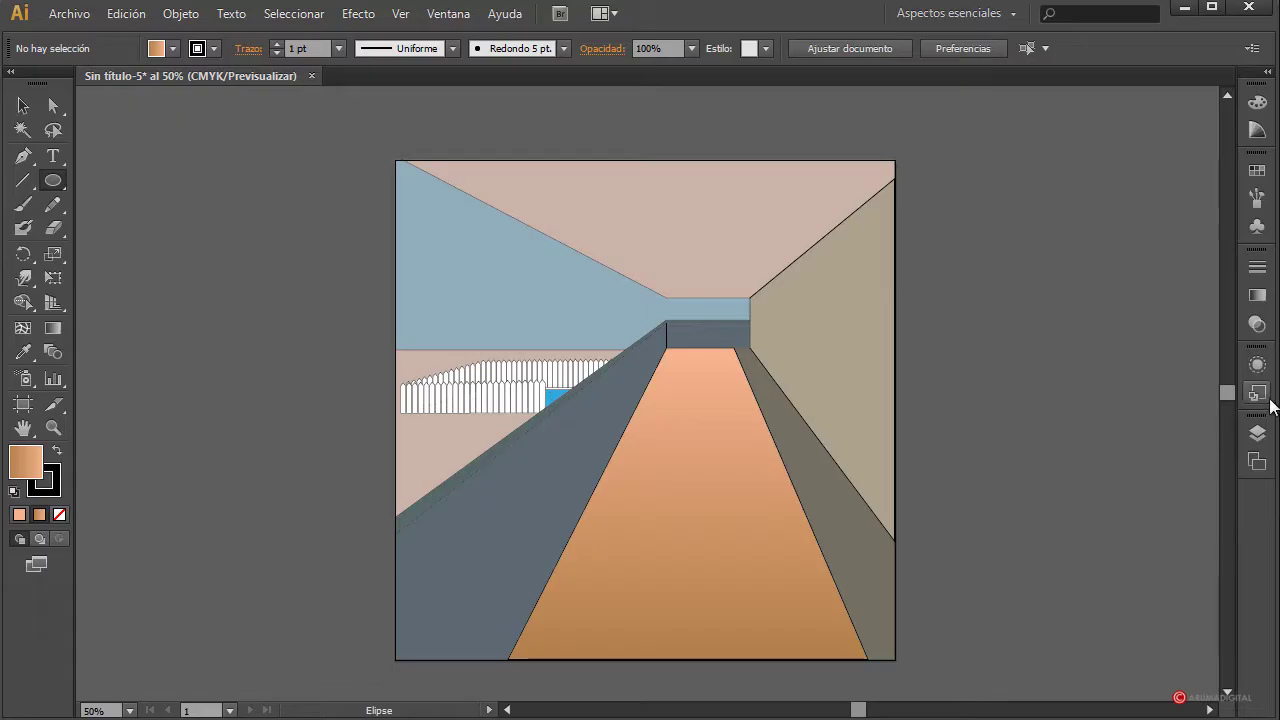
click(1257, 433)
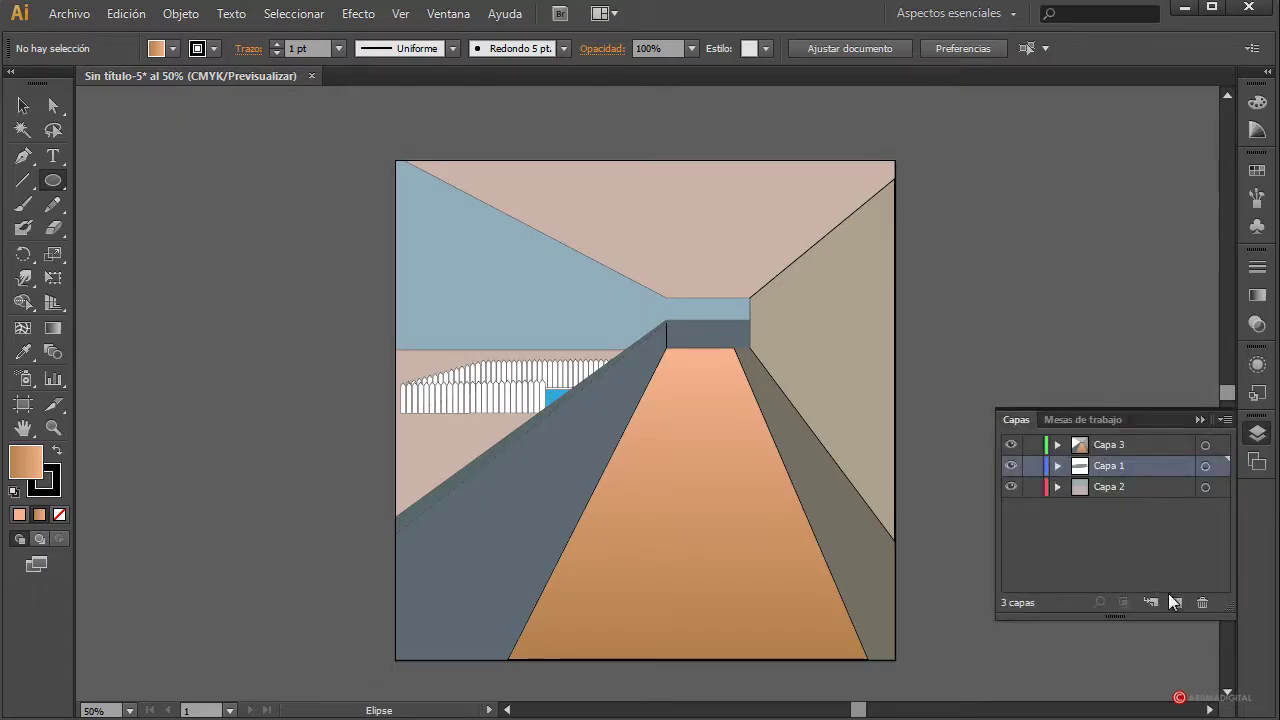
click(1173, 601)
drag(1118, 473, 1118, 438)
click(1033, 466)
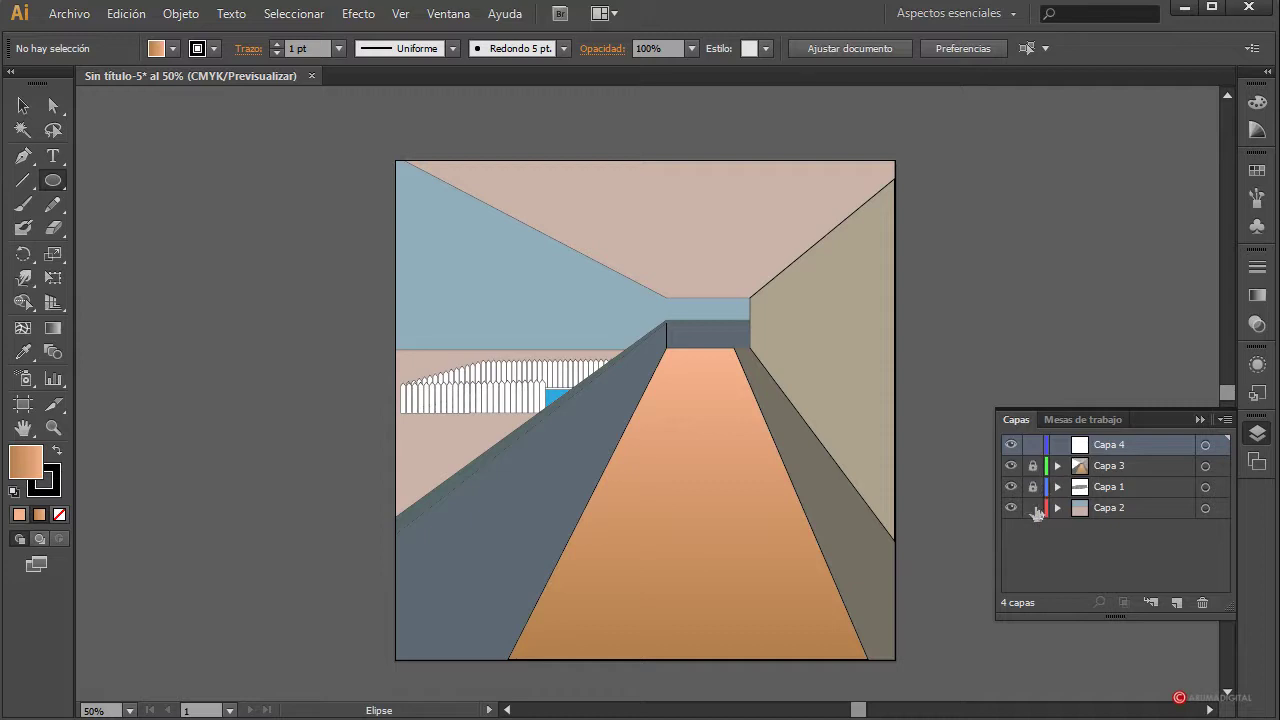
click(1257, 433)
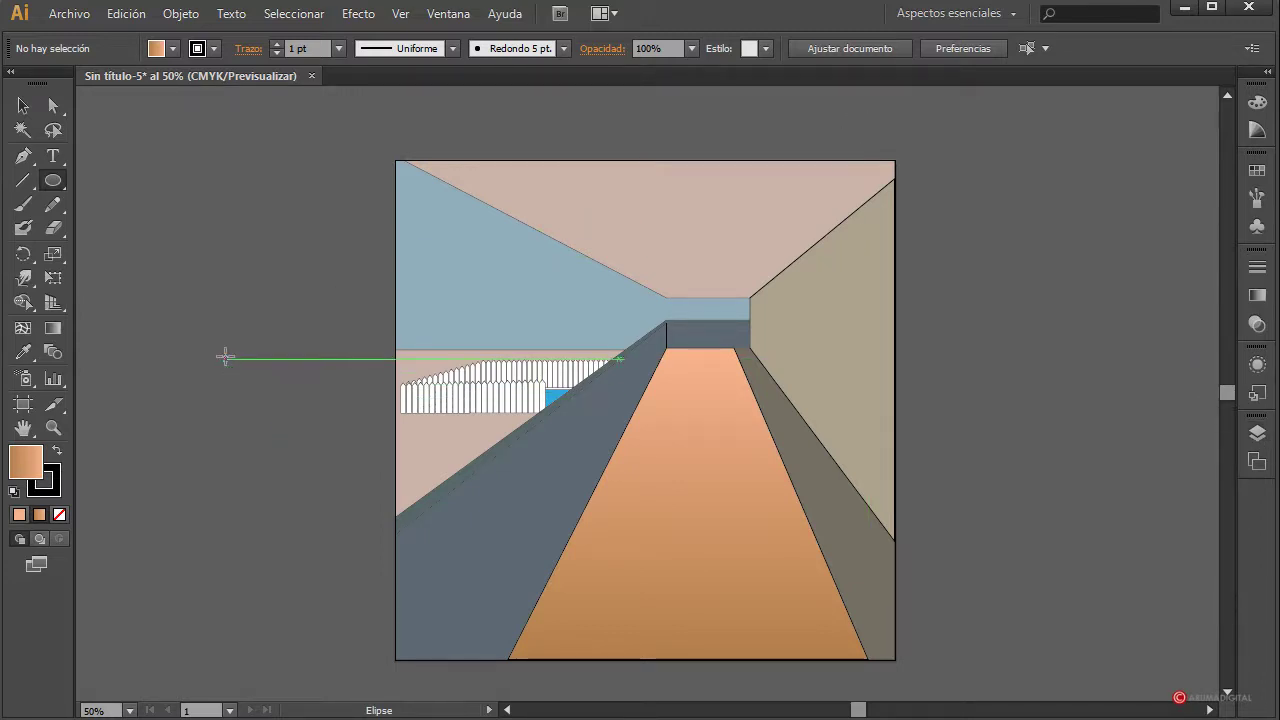
Draw a small wide ellipse outside the artboard, beside the blue wall, and fill it pale yellow with 41% saturation
drag(181, 334, 227, 356)
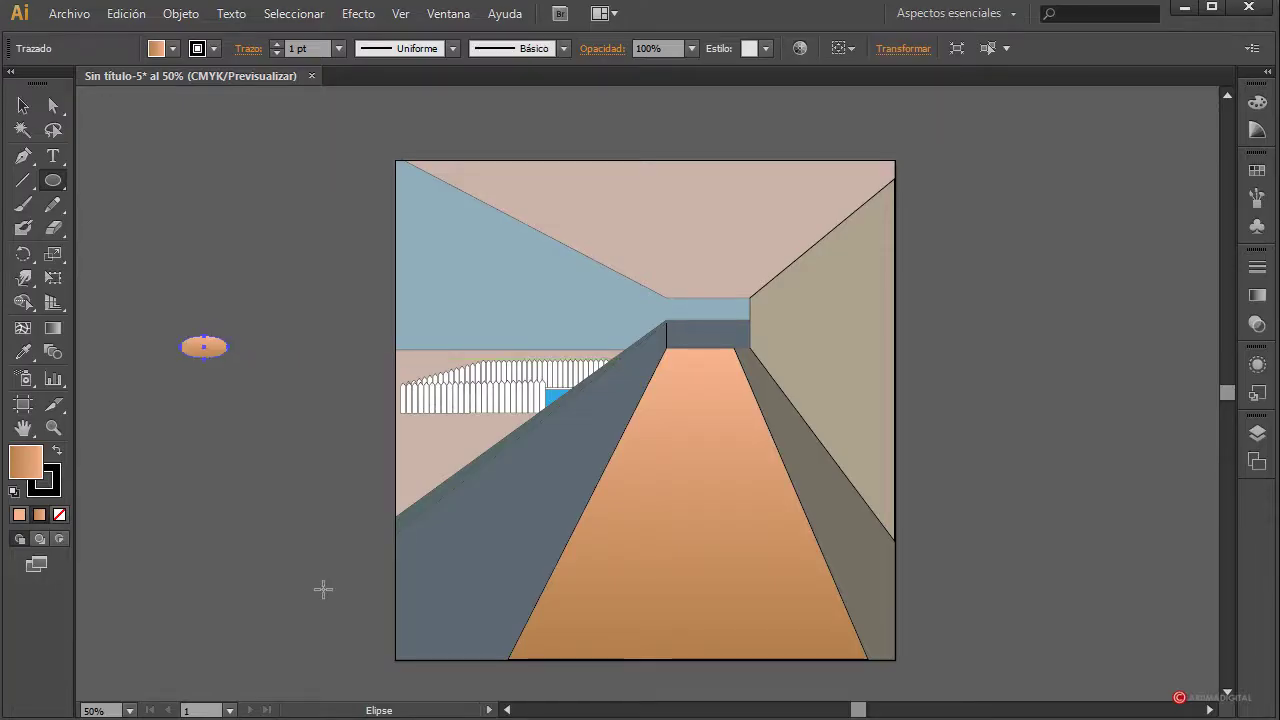
click(158, 48)
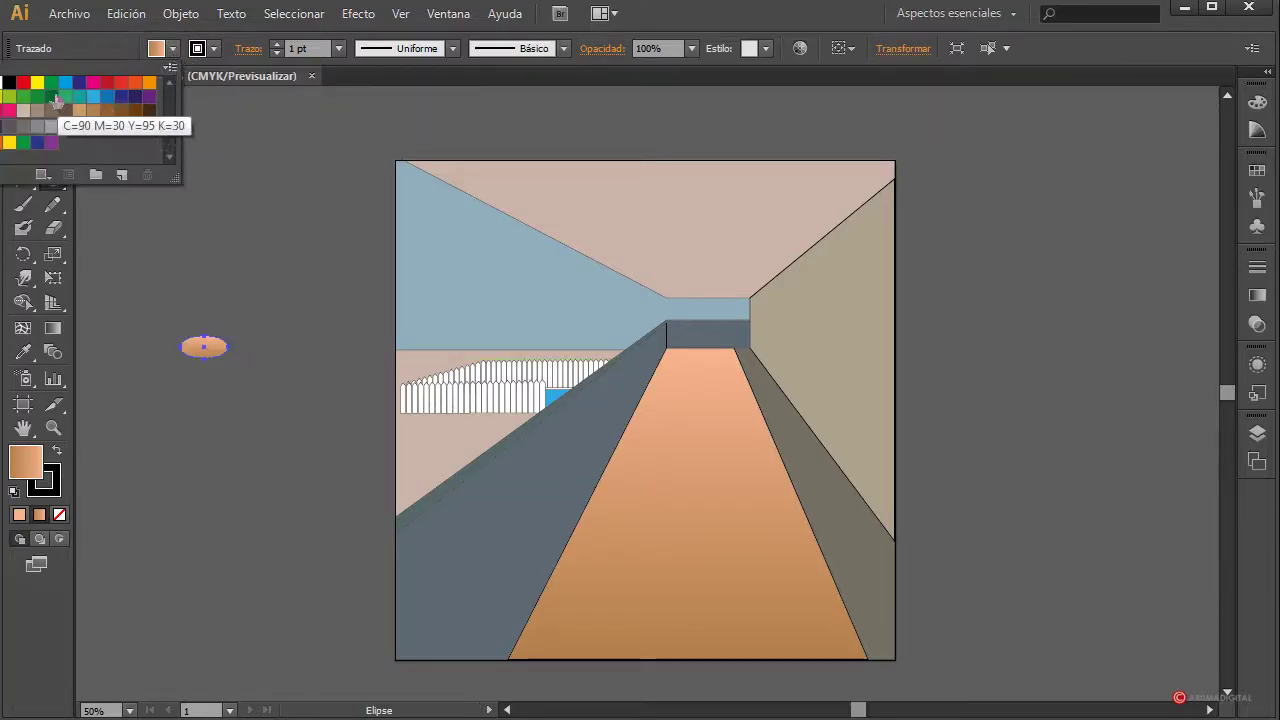
click(8, 97)
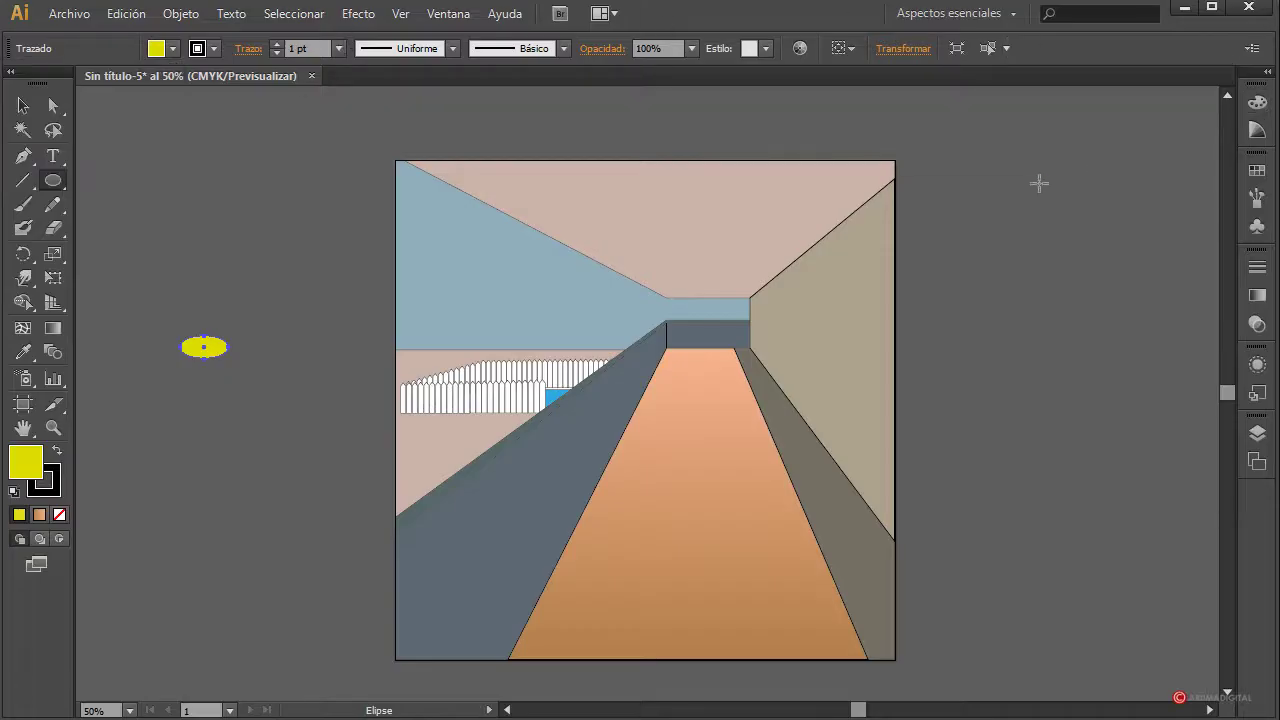
click(1257, 101)
drag(1127, 150, 1120, 154)
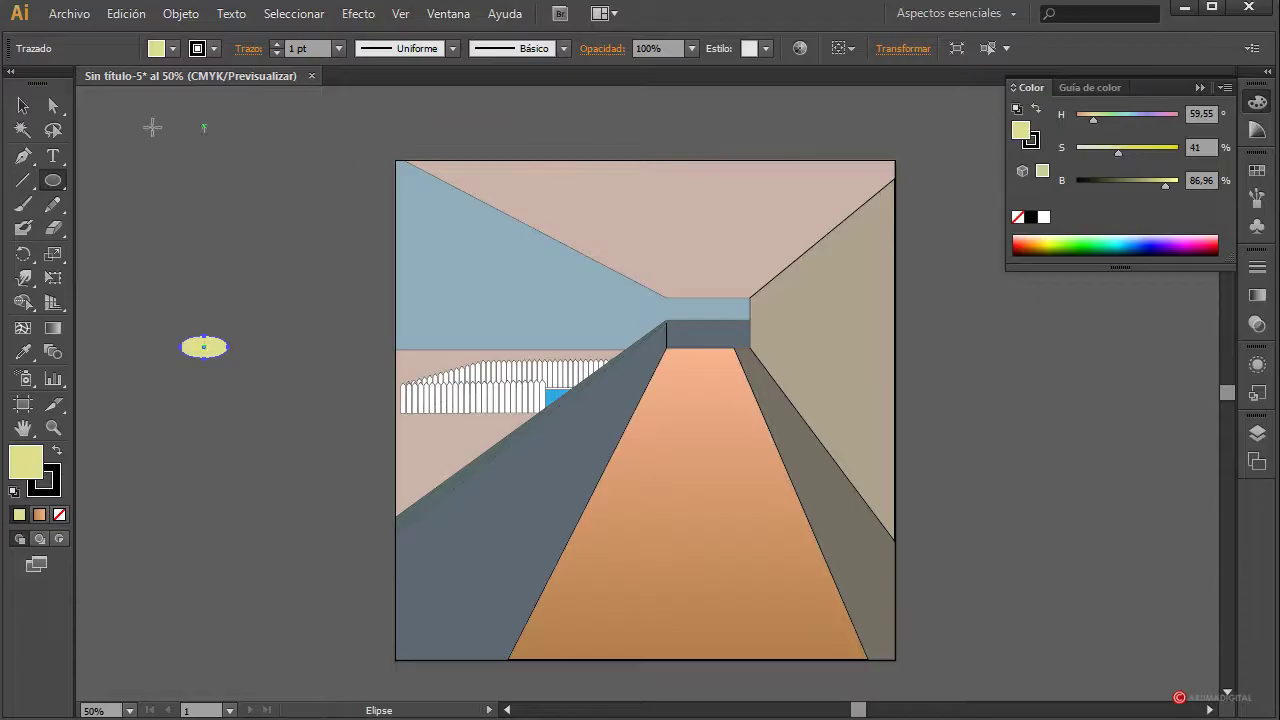
Flatten the pale yellow ellipse slightly by lowering its upper edge, keeping its width, and deselect it
click(22, 105)
click(228, 300)
click(204, 342)
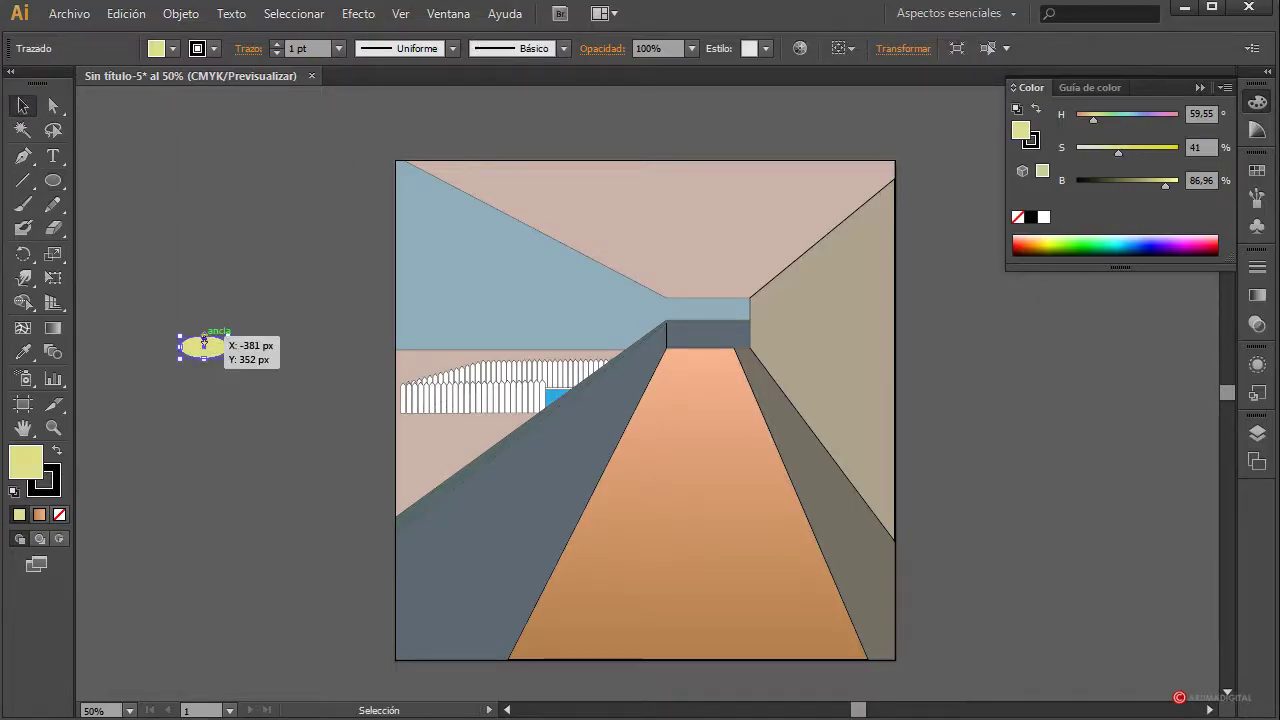
drag(204, 342, 205, 348)
click(280, 314)
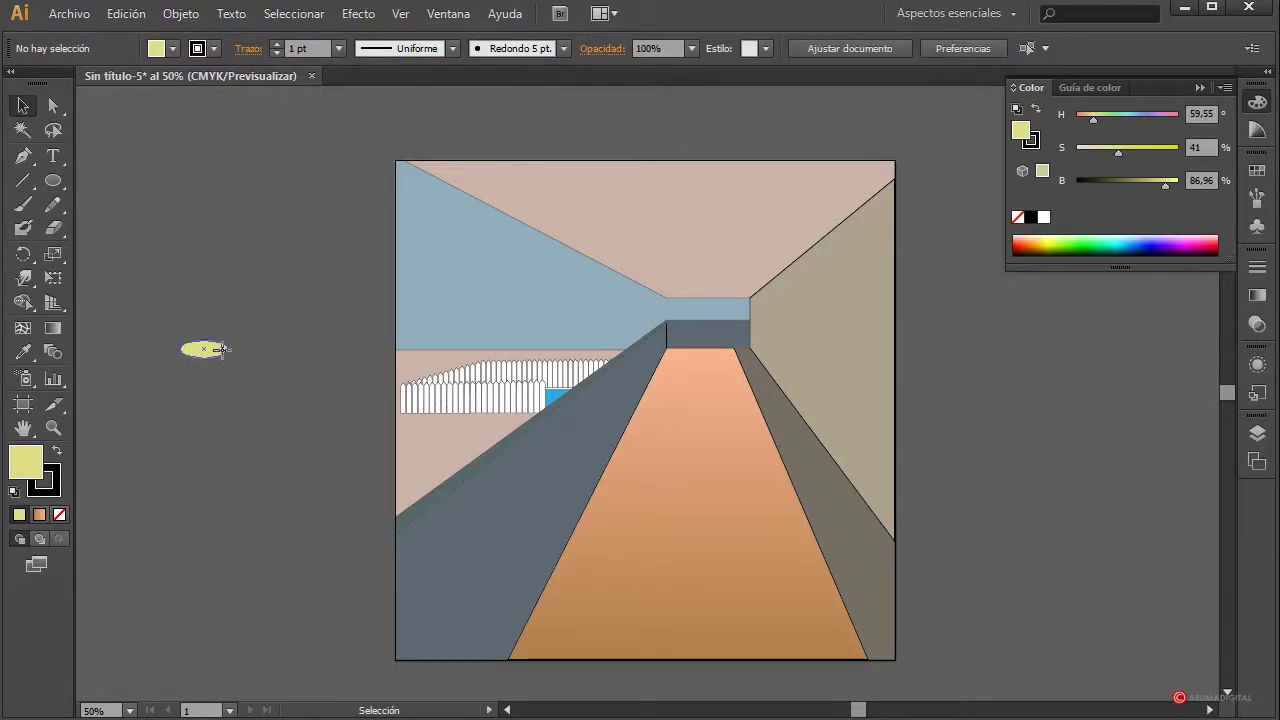
Copy the yellow ellipse, paste the copy behind it, and enlarge the copy proportionally around the shared centre to form an outer ring
click(218, 349)
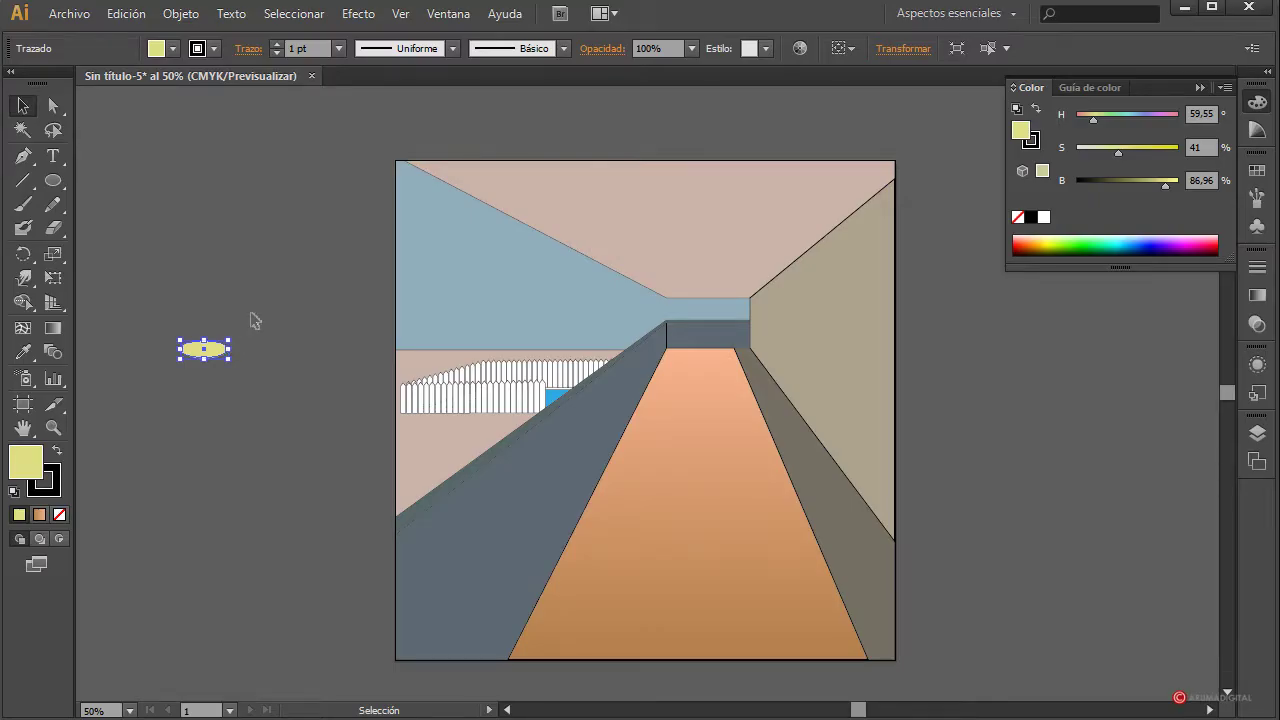
key(a)
key(v)
click(126, 13)
click(170, 112)
click(126, 13)
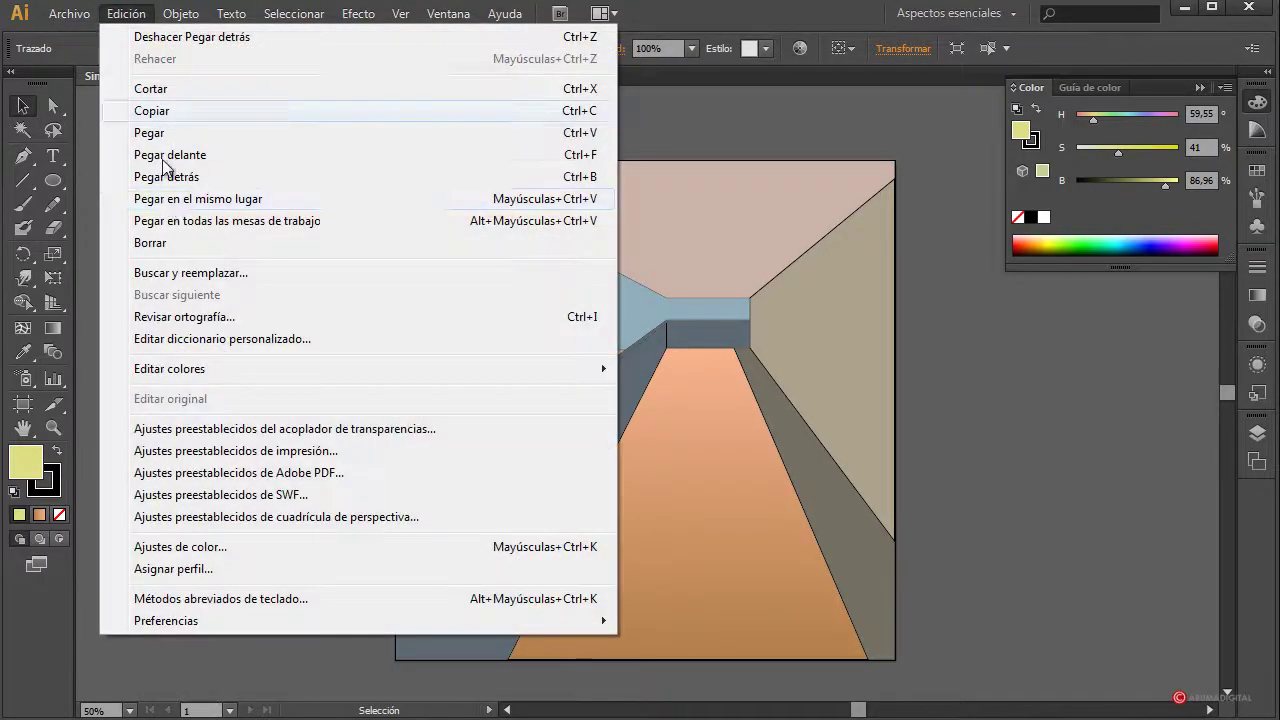
click(99, 466)
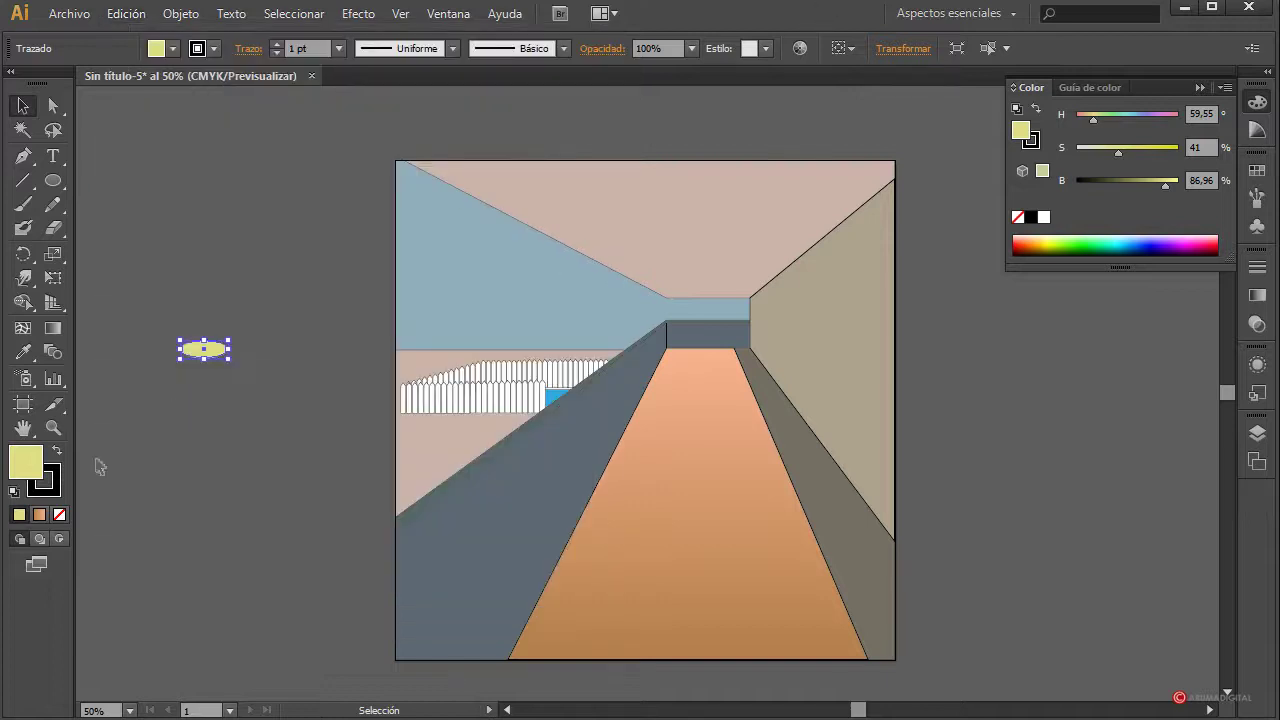
drag(230, 340, 244, 331)
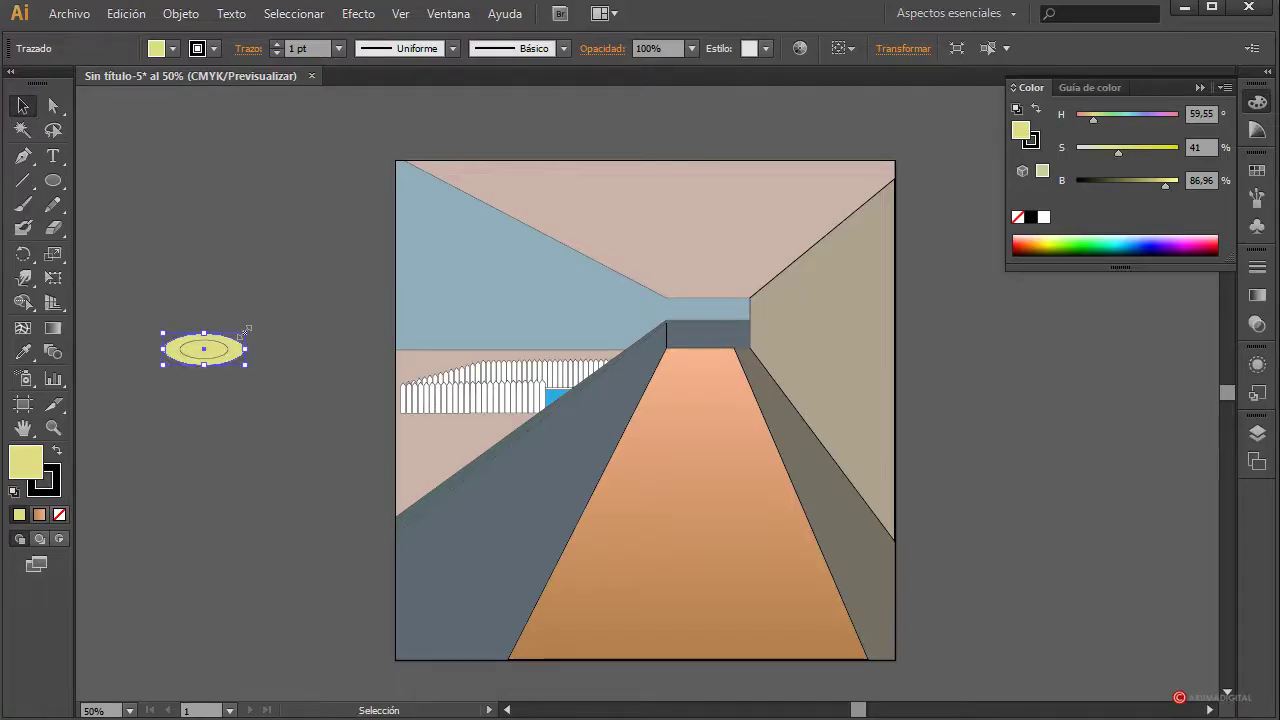
Shrink the lamp's larger ellipse slightly and nudge it upward so the inner ellipse overlaps its lower edge
drag(244, 331, 239, 336)
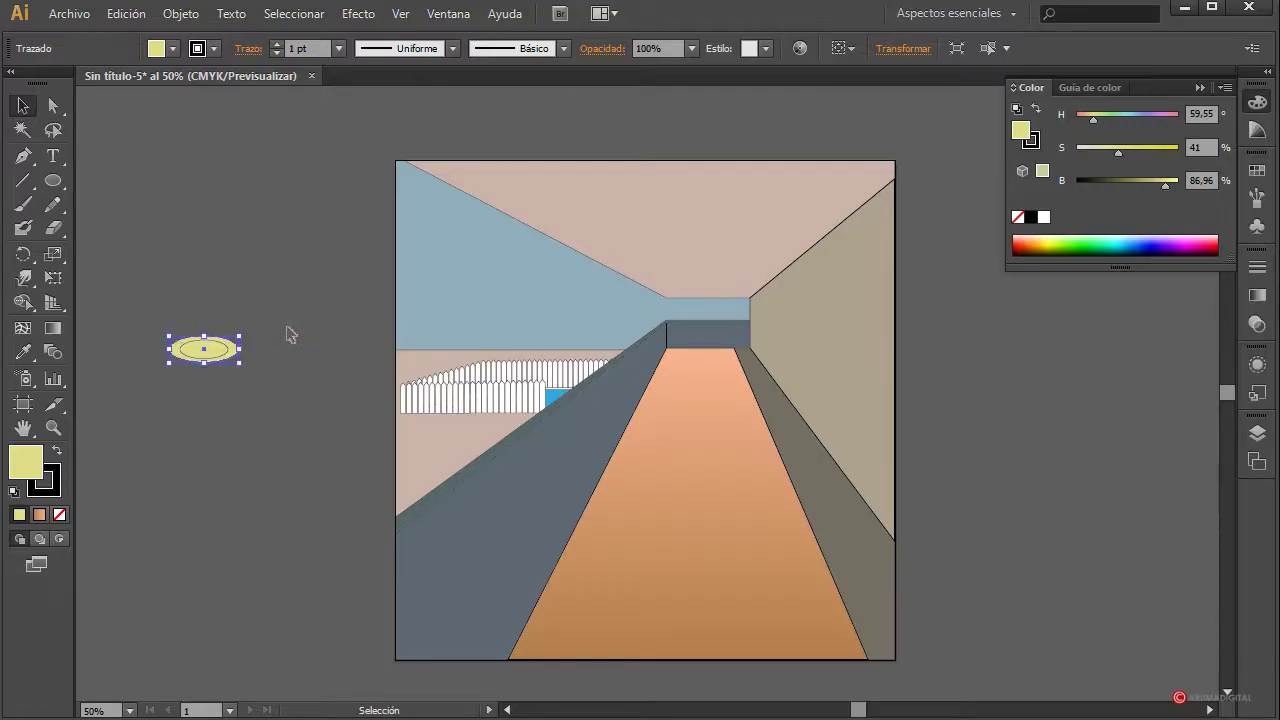
key(Up)
key(Up)
key(Up)
key(Up)
key(Up)
key(Up)
key(Up)
key(Up)
key(Up)
key(Up)
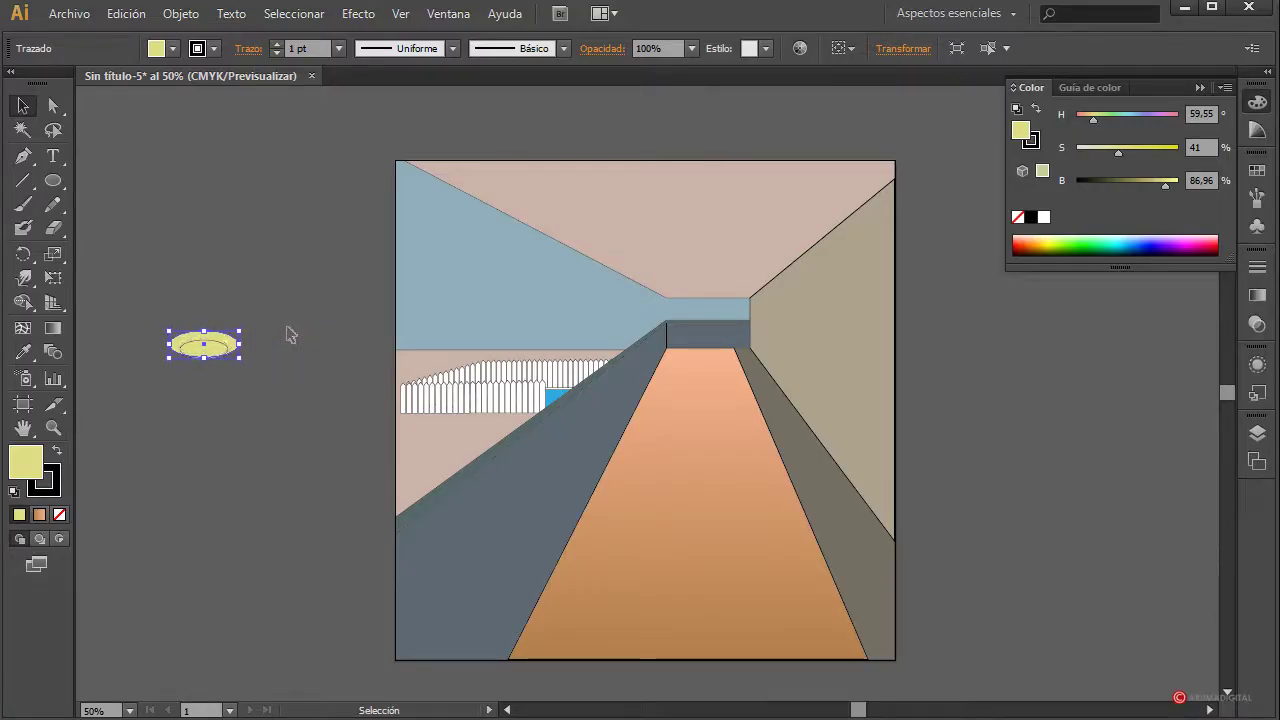
key(Up)
key(Up)
key(Up)
click(296, 373)
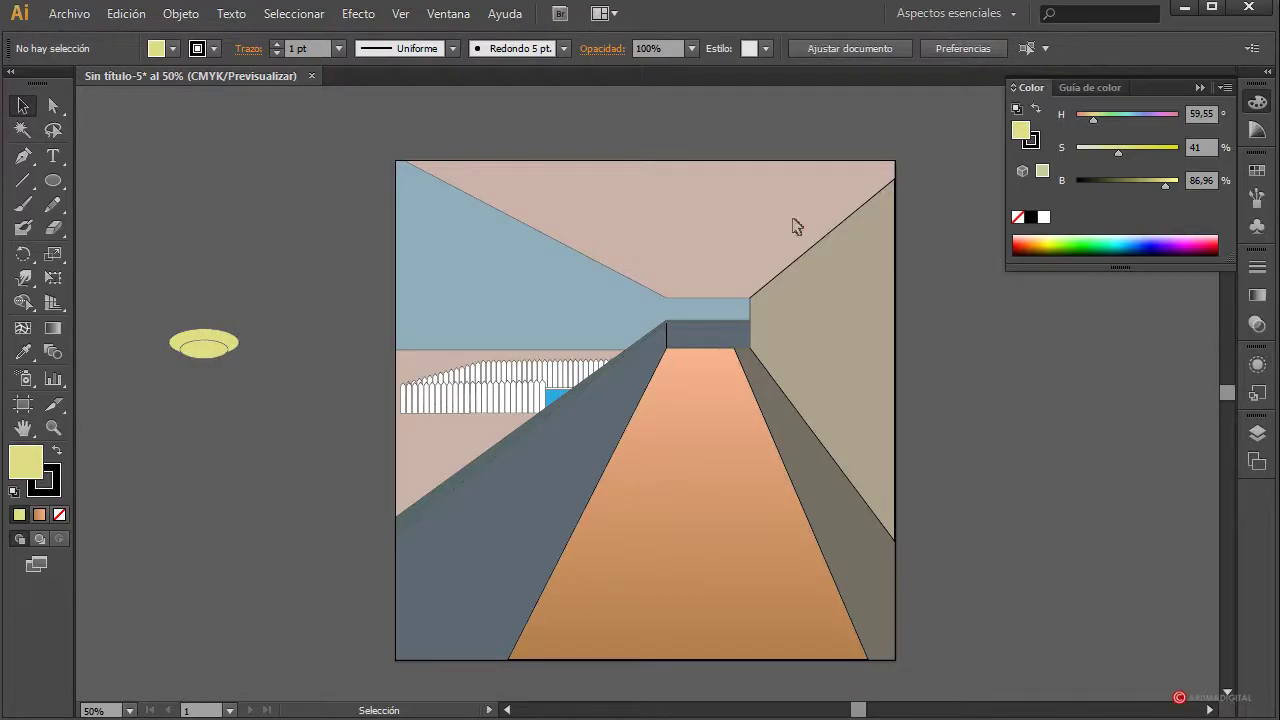
Fill the lamp's larger ellipse with a mid-gray swatch, leaving the inner ellipse yellow
click(220, 343)
click(256, 438)
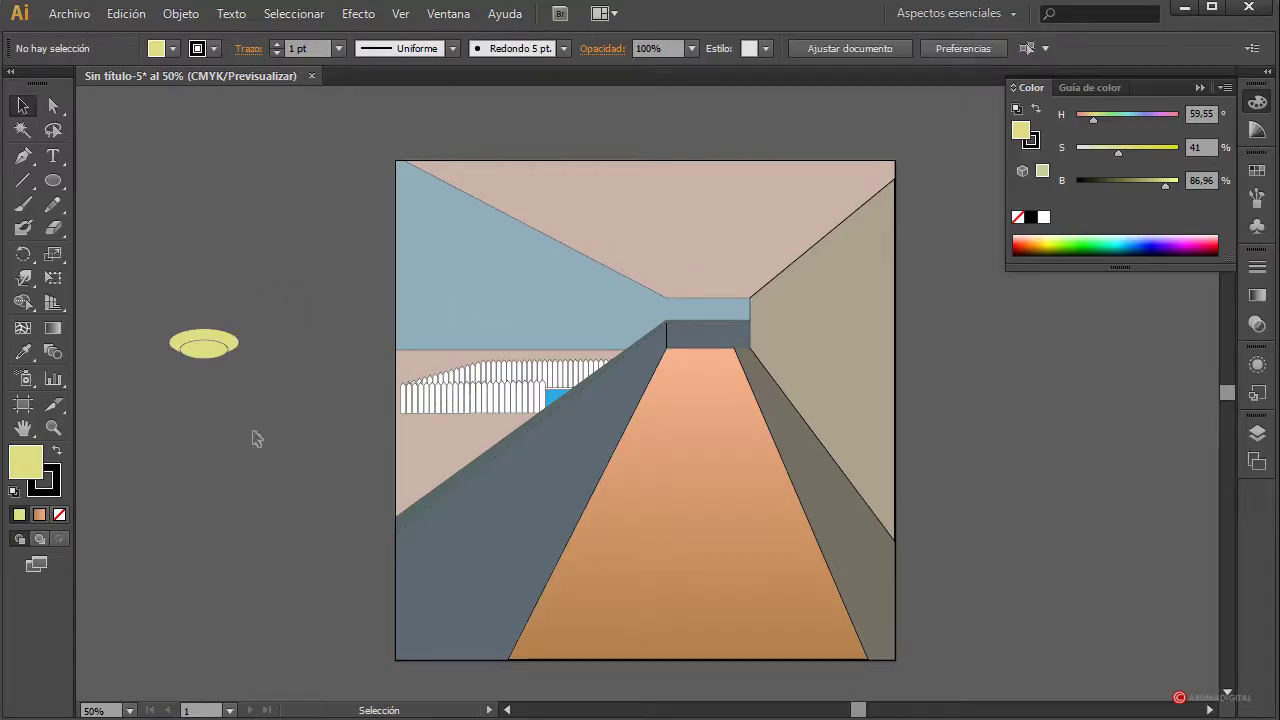
click(215, 343)
click(286, 343)
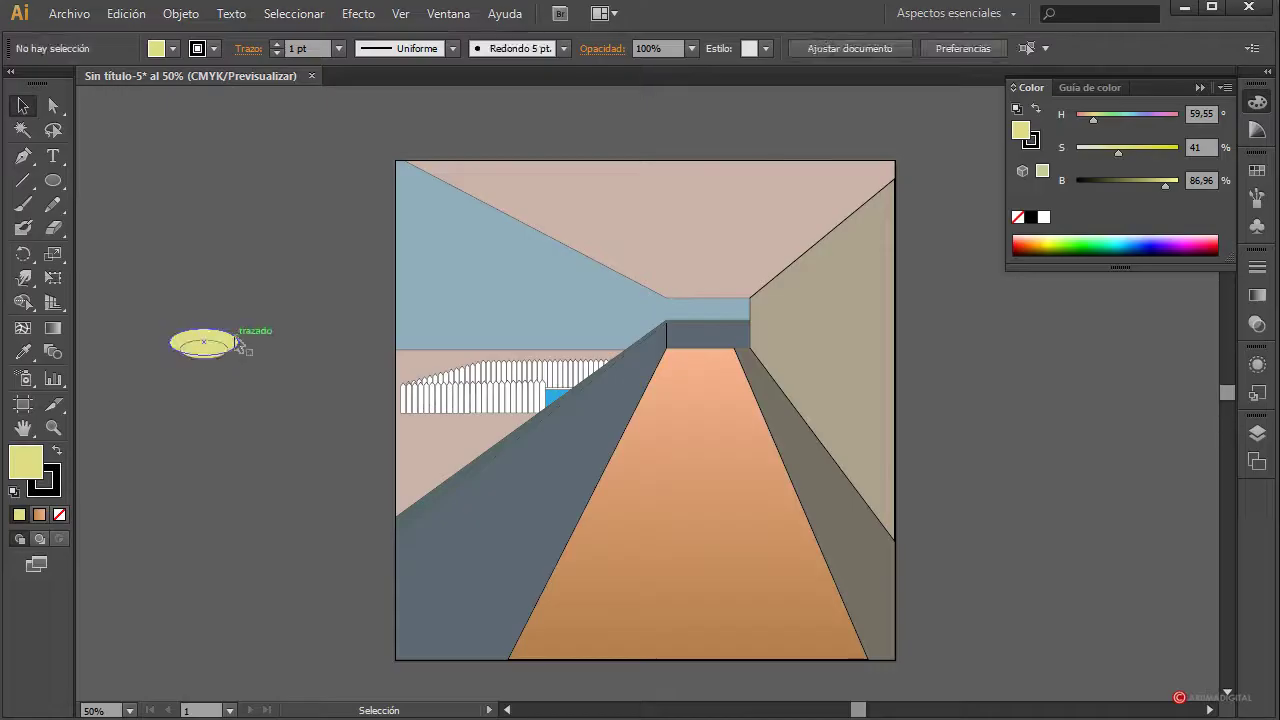
click(238, 343)
click(172, 48)
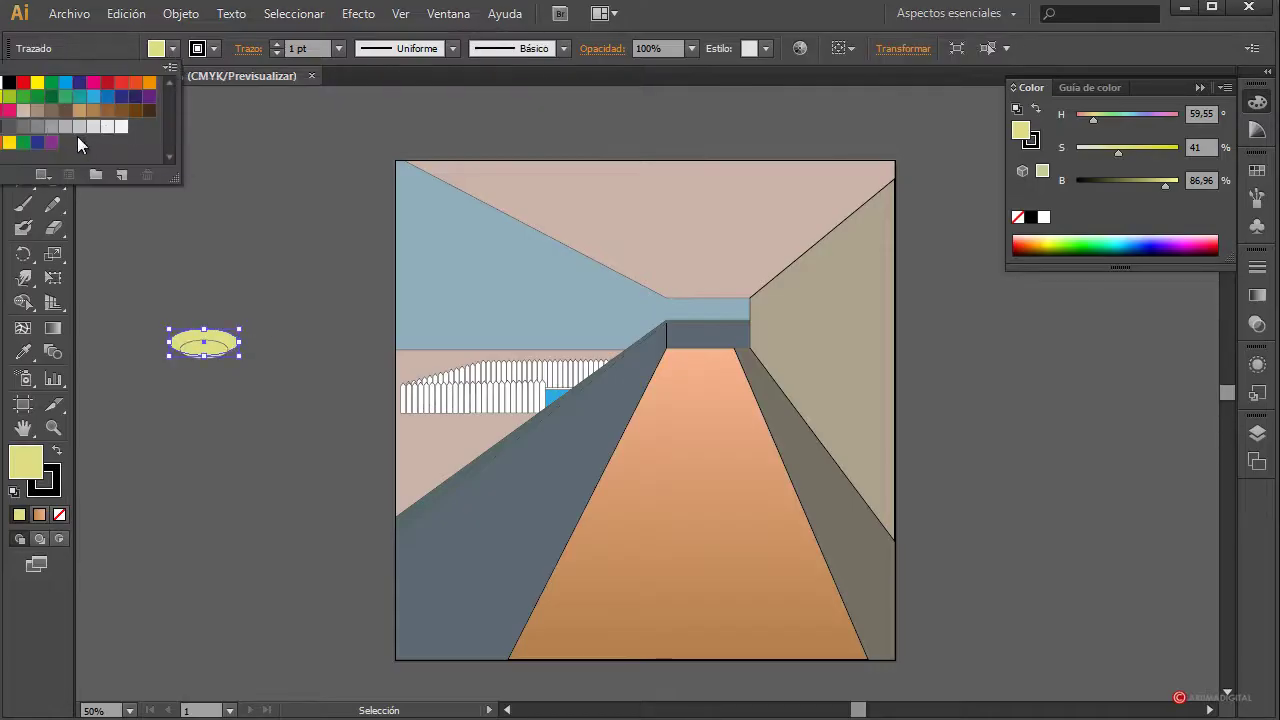
click(61, 129)
click(51, 128)
click(280, 206)
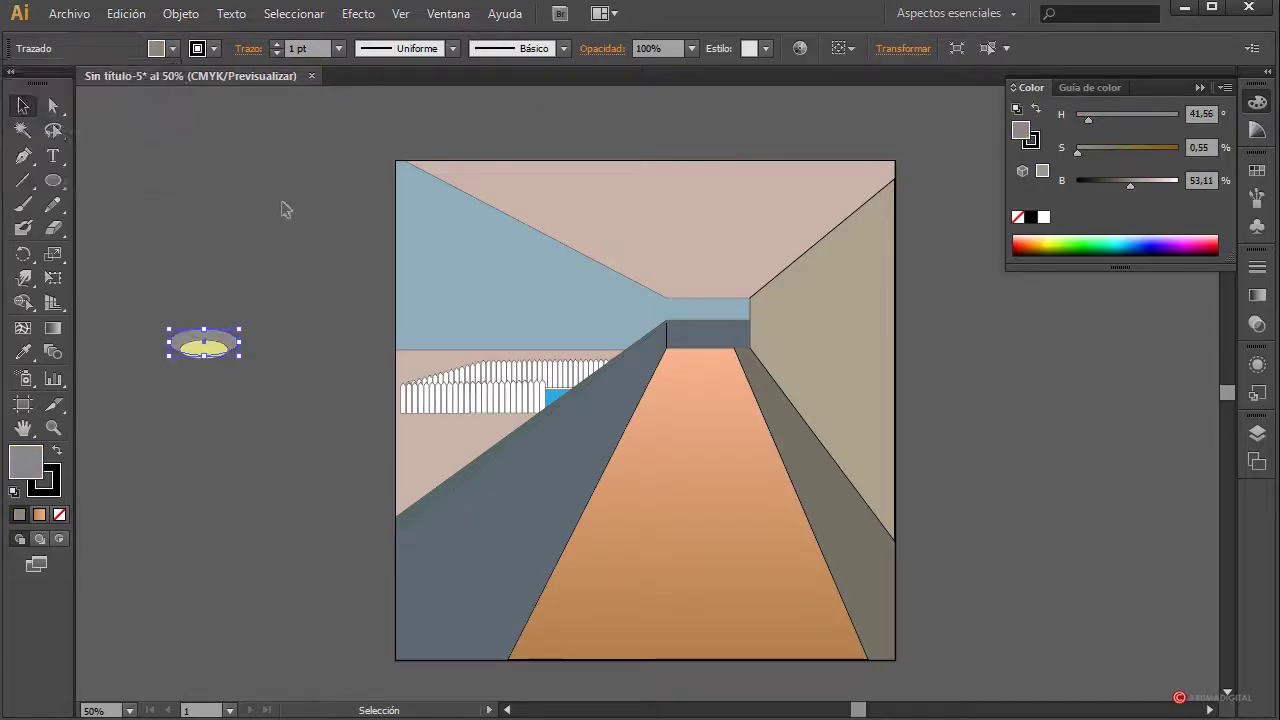
click(286, 219)
Group the lamp's two ellipses and scale the group down around its center
drag(229, 377, 160, 322)
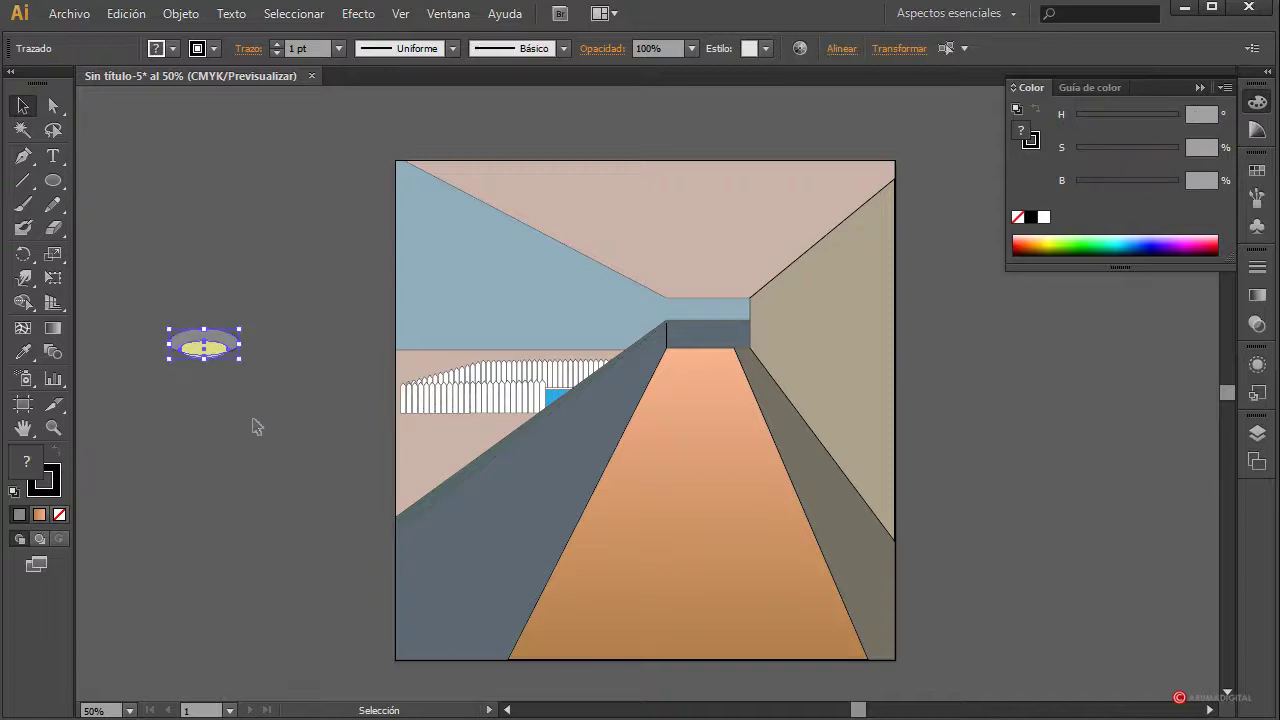
click(181, 13)
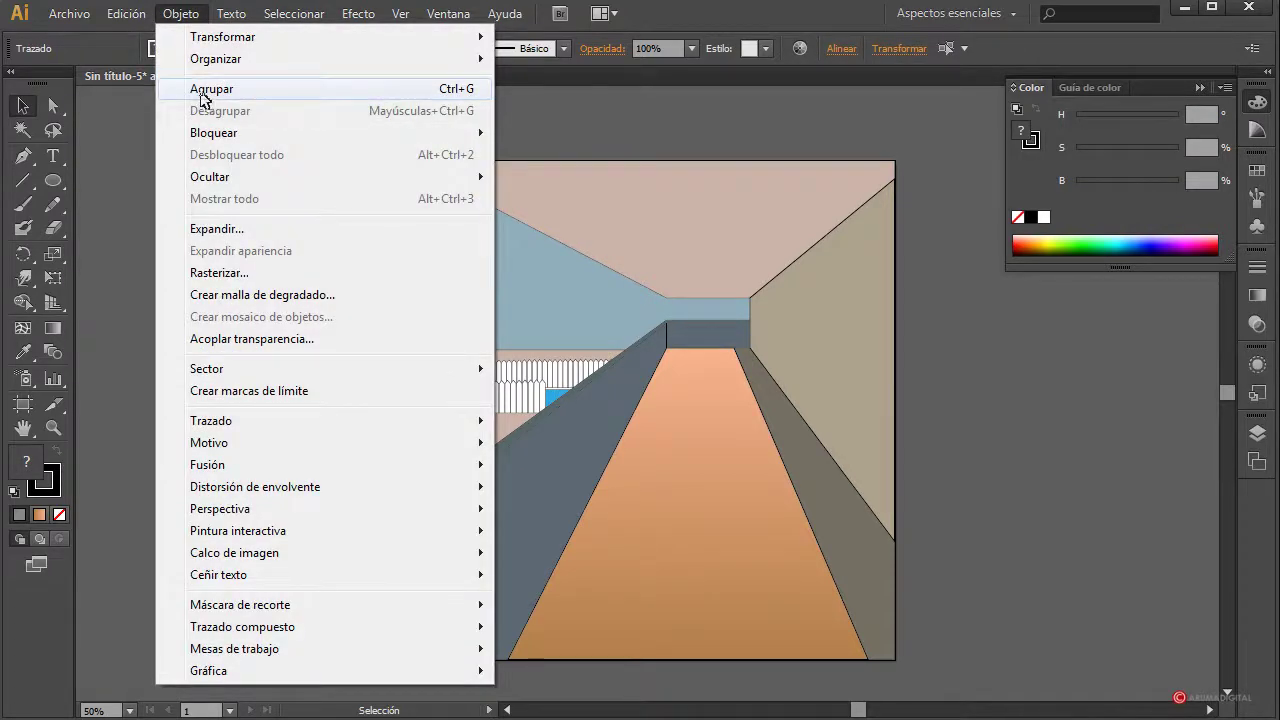
click(201, 91)
drag(240, 327, 226, 337)
click(318, 298)
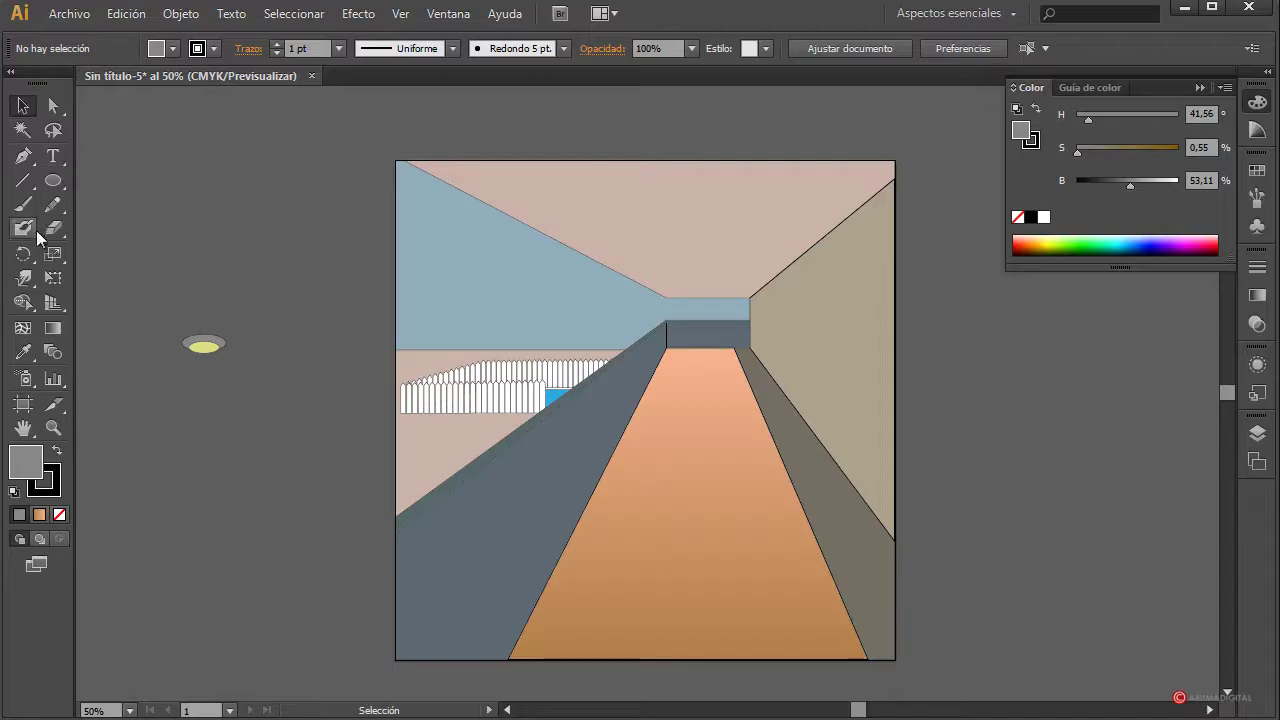
Move the grouped lamp onto the corridor ceiling, near its front edge and the beige side wall
click(205, 345)
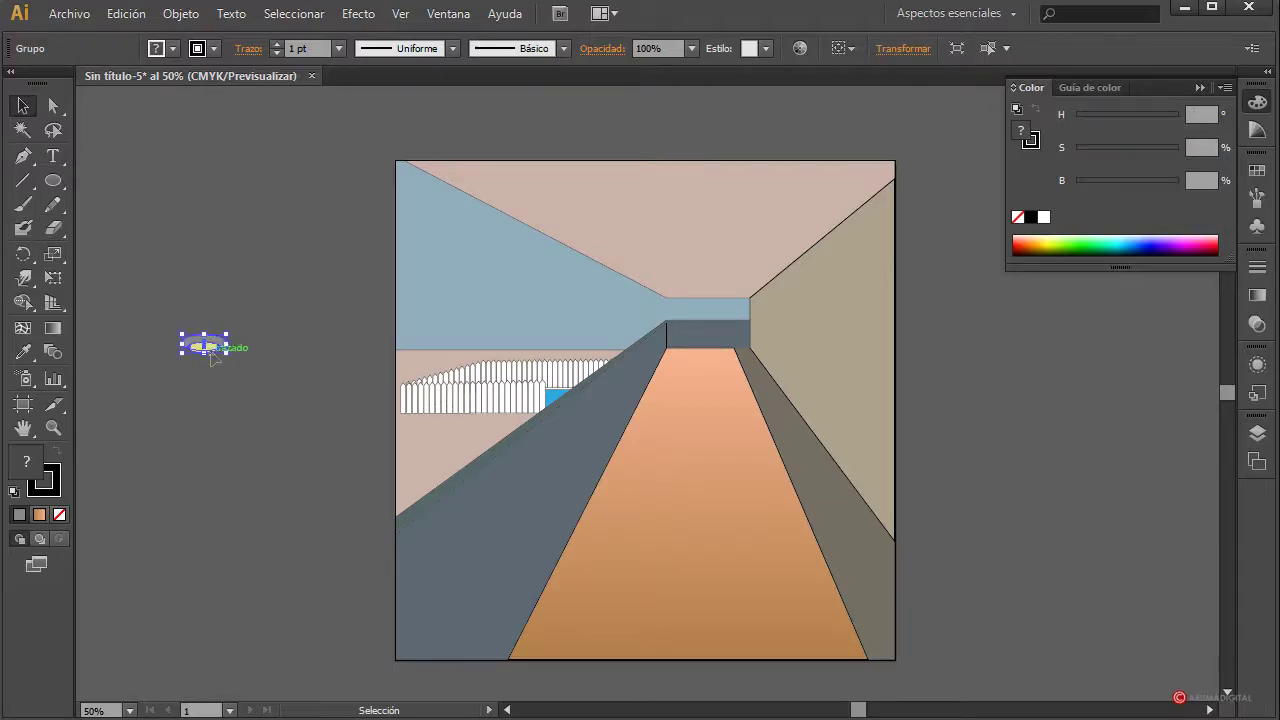
drag(204, 345, 813, 180)
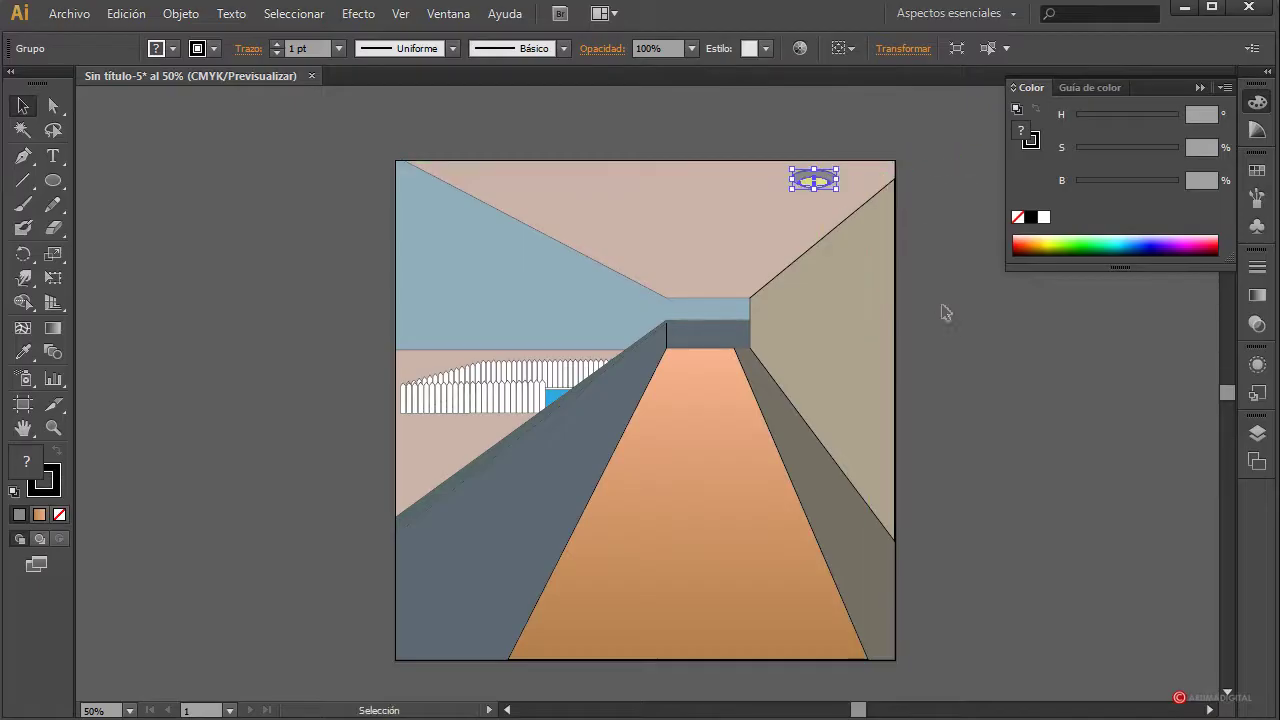
click(958, 325)
Duplicate the ceiling lamp, scale the copy down and position it near the back wall
click(813, 179)
drag(812, 181, 727, 264)
click(1003, 423)
click(716, 274)
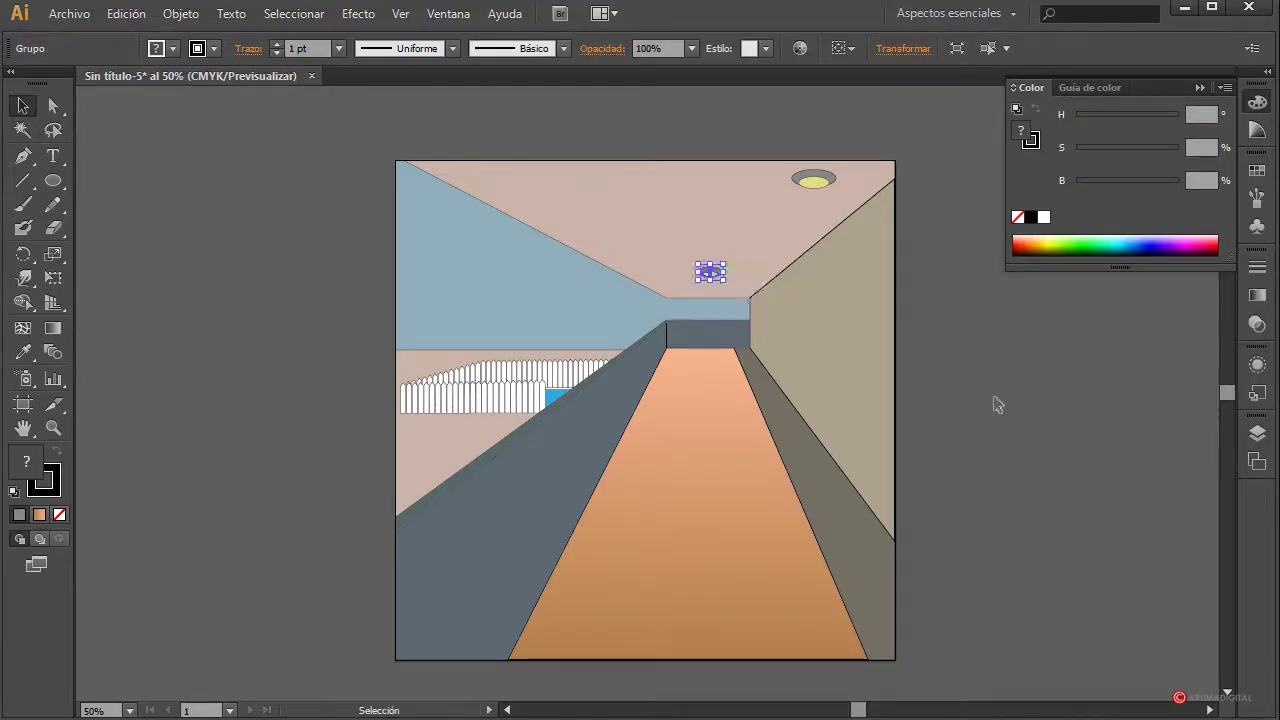
click(997, 404)
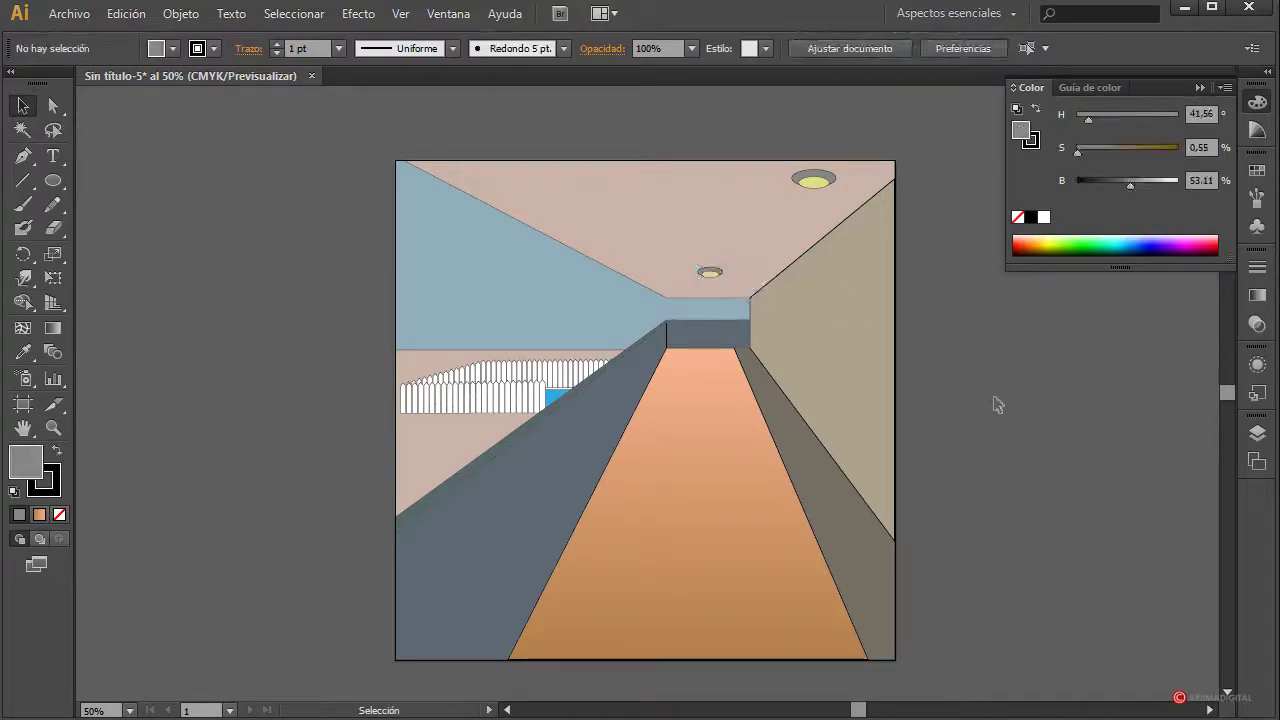
click(709, 271)
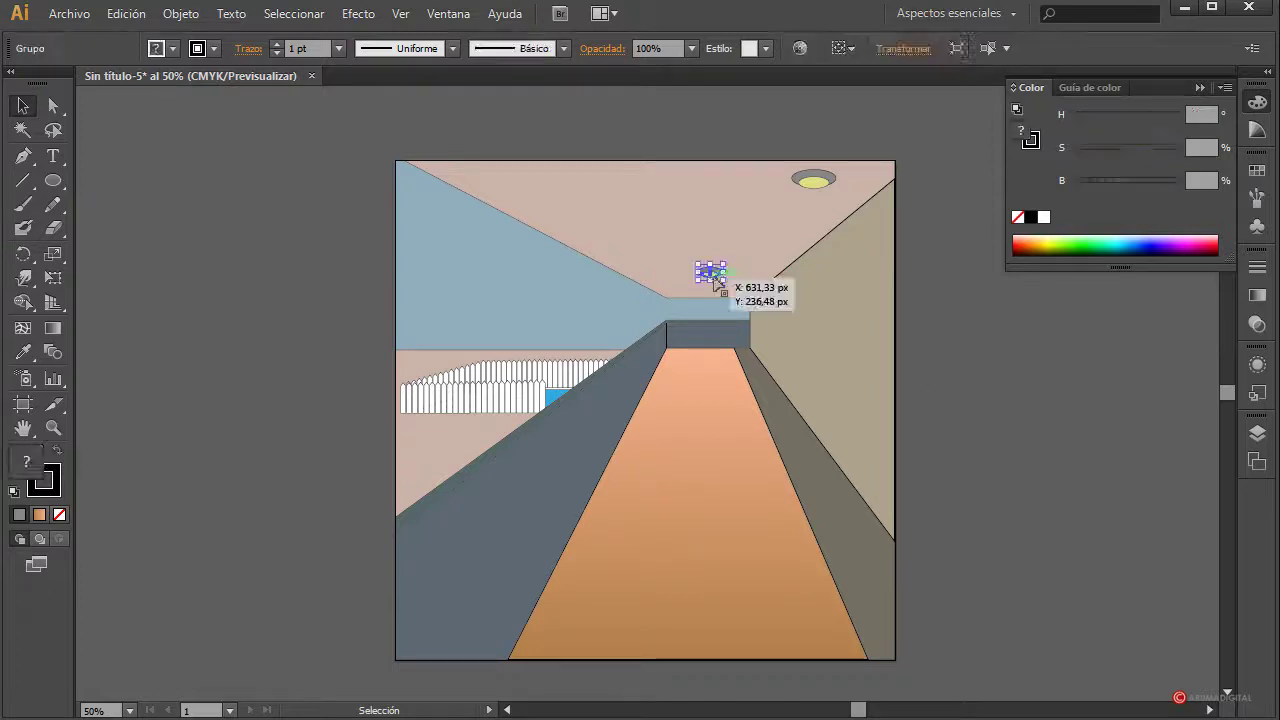
click(1036, 363)
Create a blend between the large front lamp and the small back lamp
click(814, 180)
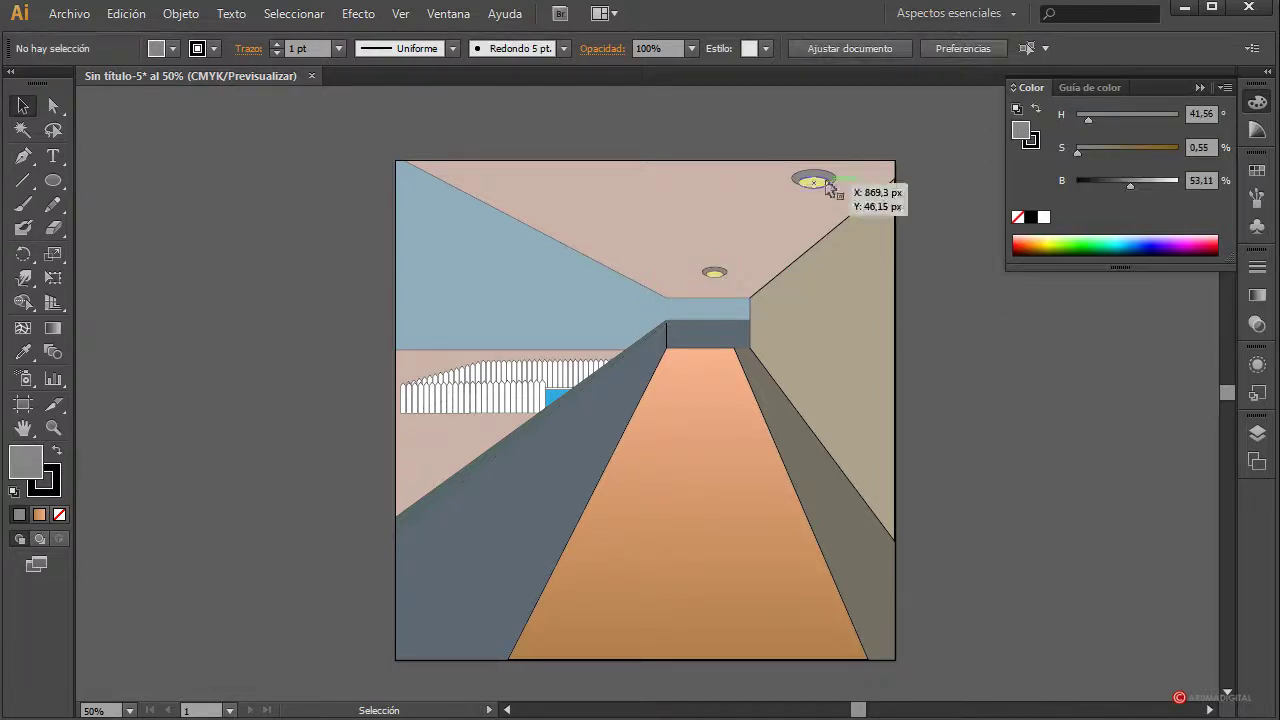
shift+click(713, 272)
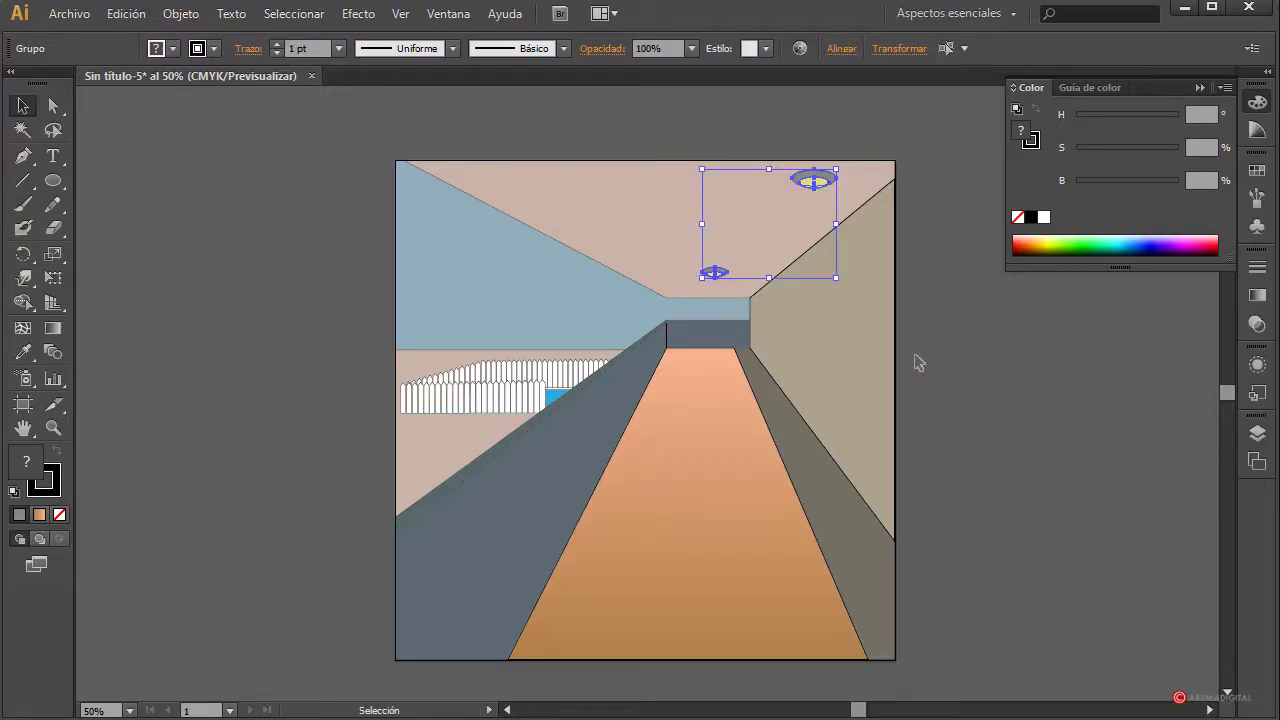
click(181, 16)
mouse_move(240, 462)
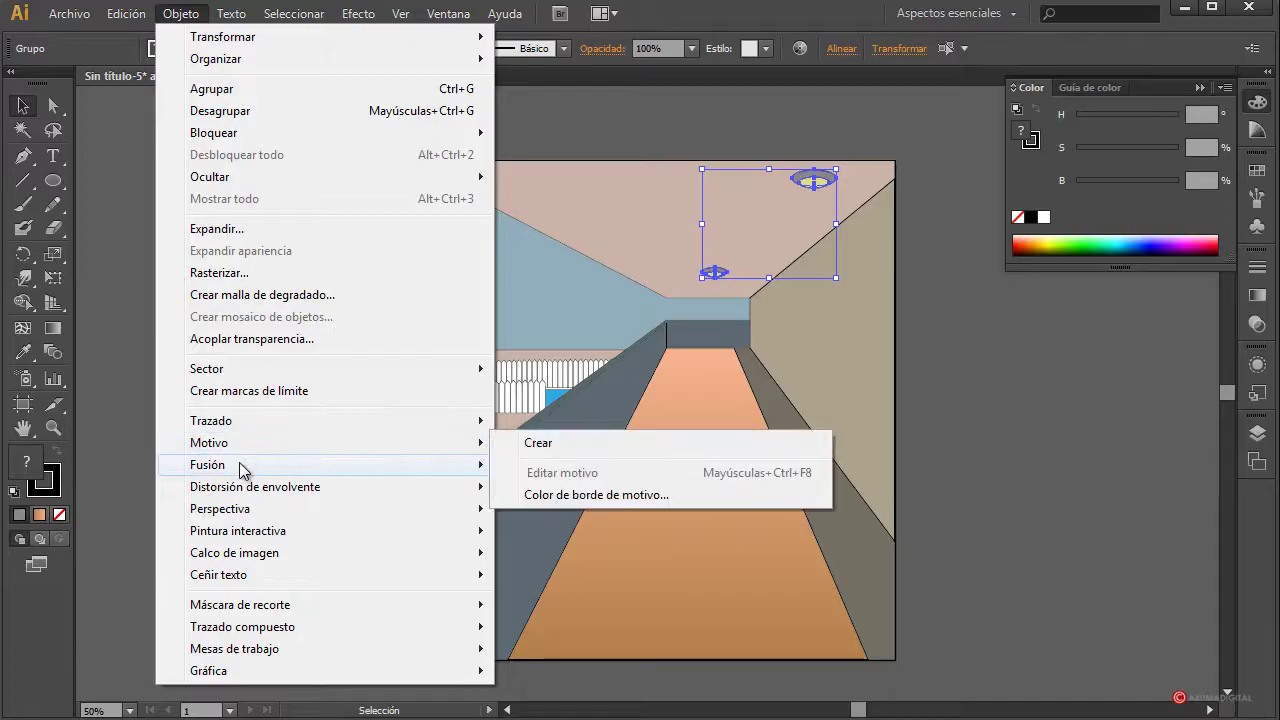
click(563, 466)
click(968, 394)
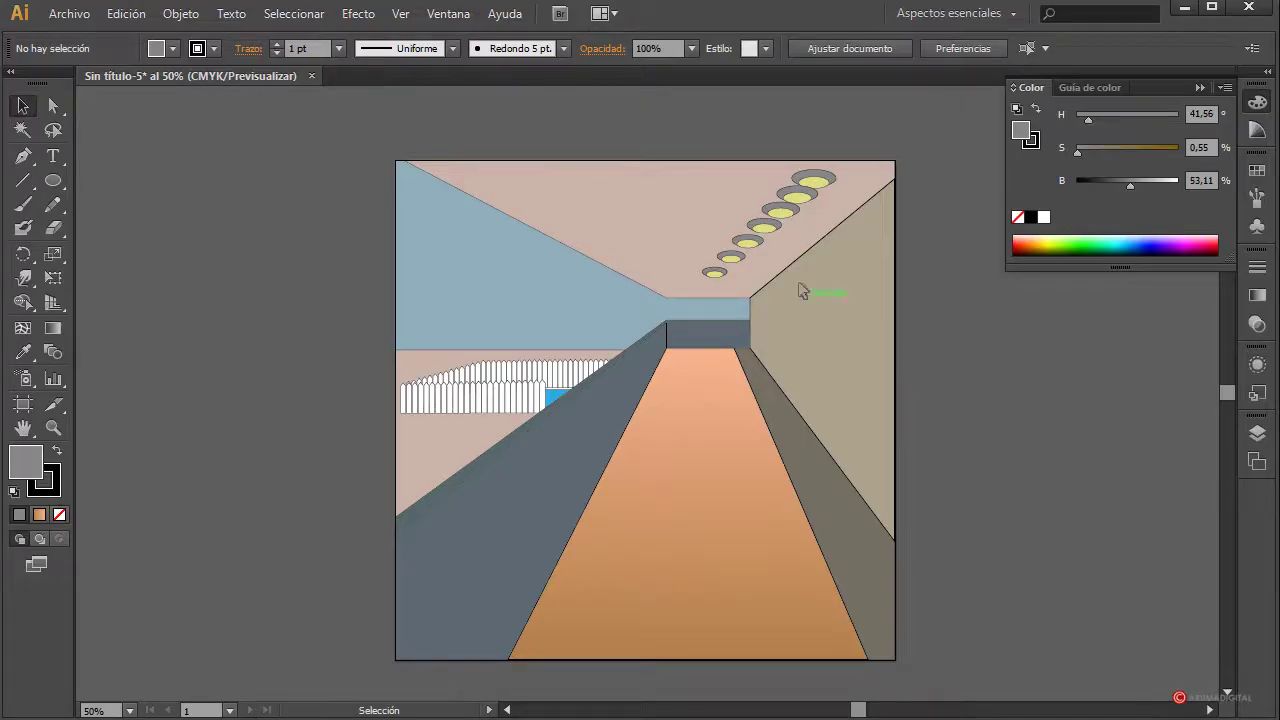
click(808, 196)
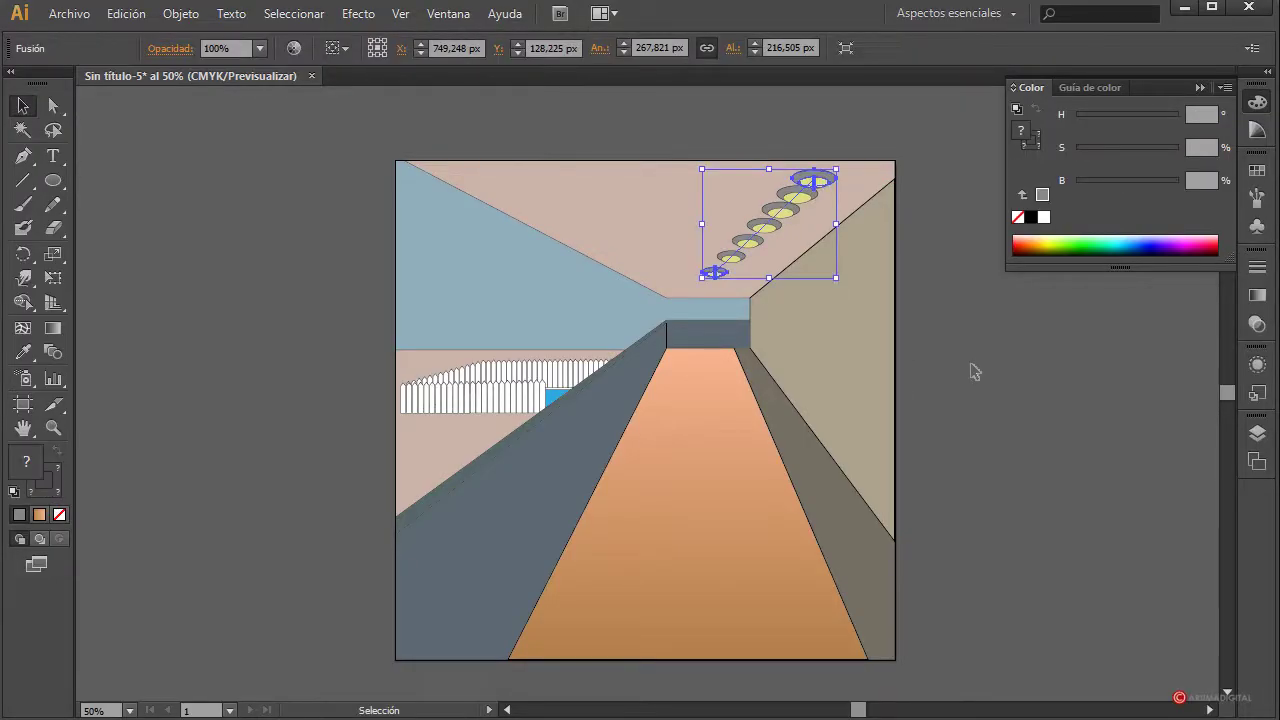
click(975, 372)
click(818, 196)
click(998, 386)
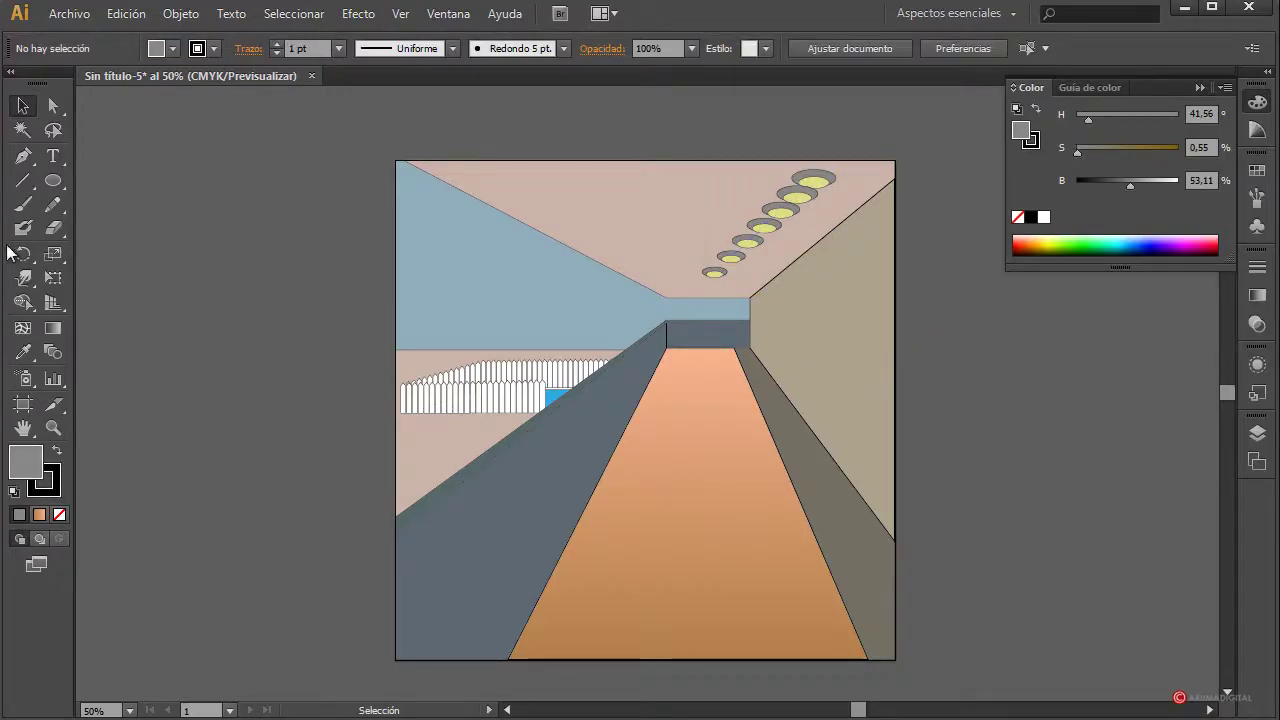
Draw a diagonal line segment across the ceiling from its front edge to the top edge of the back wall
click(23, 180)
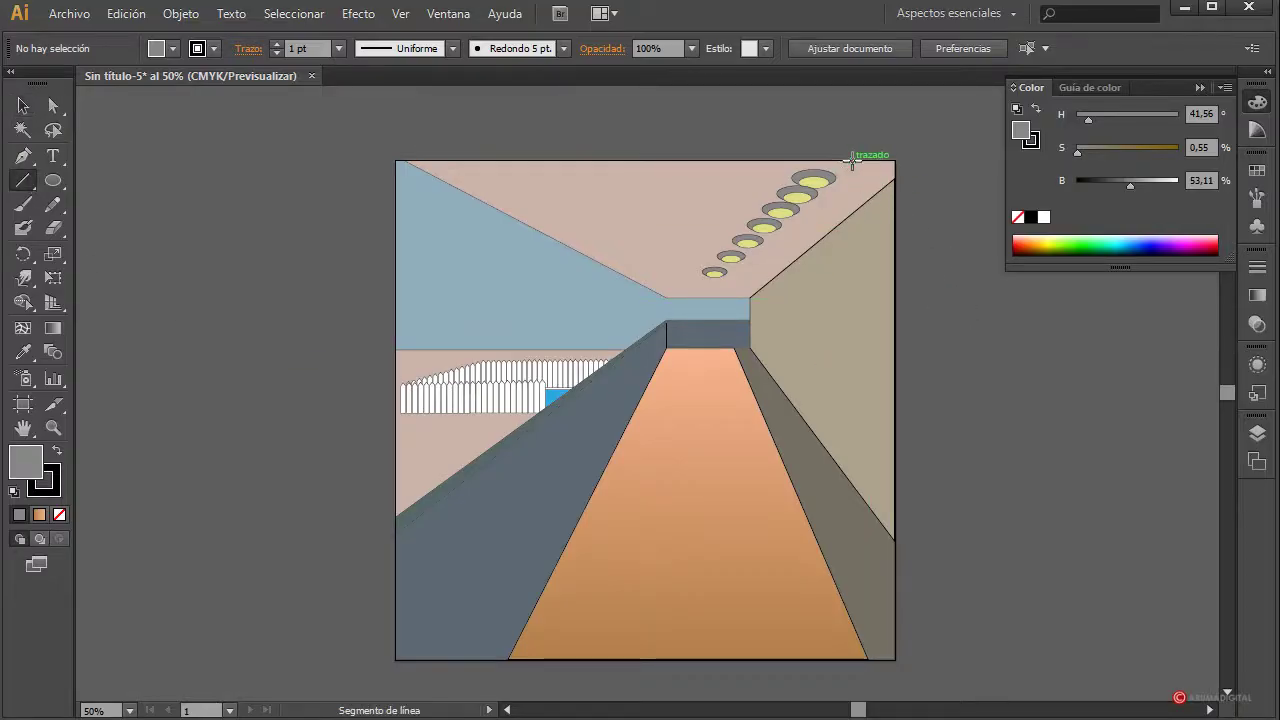
drag(852, 160, 723, 297)
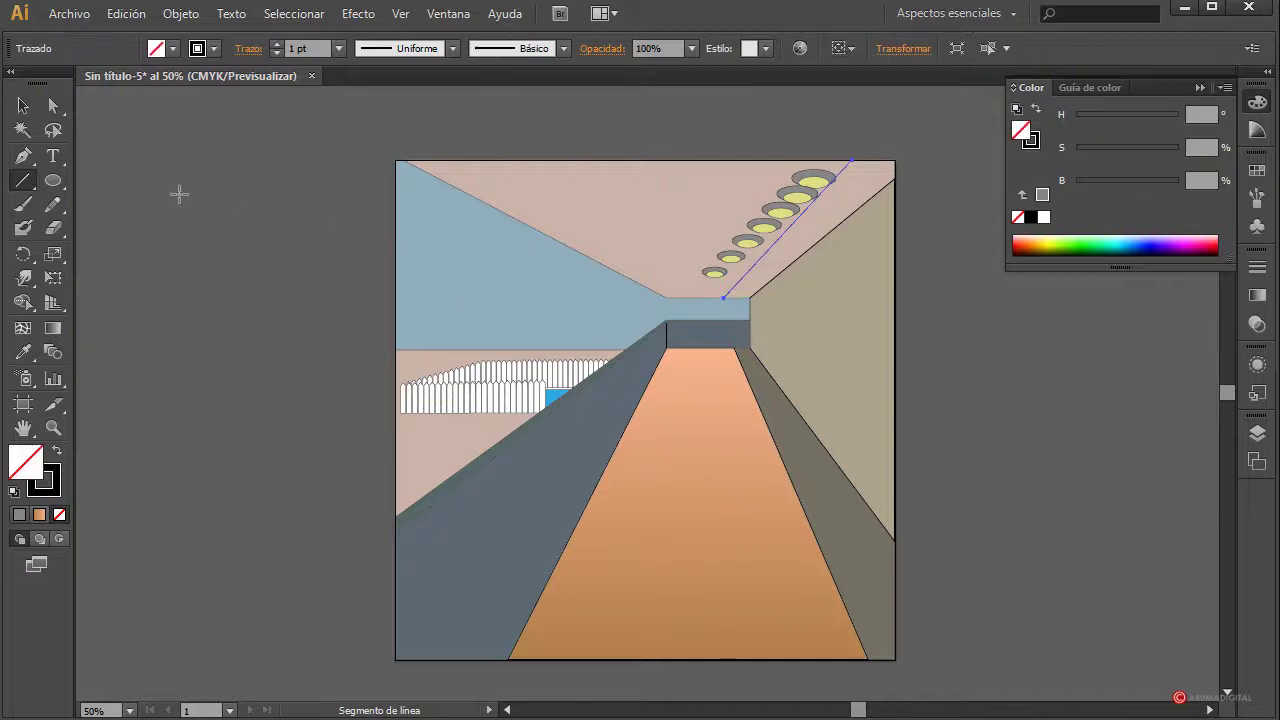
click(23, 105)
click(822, 291)
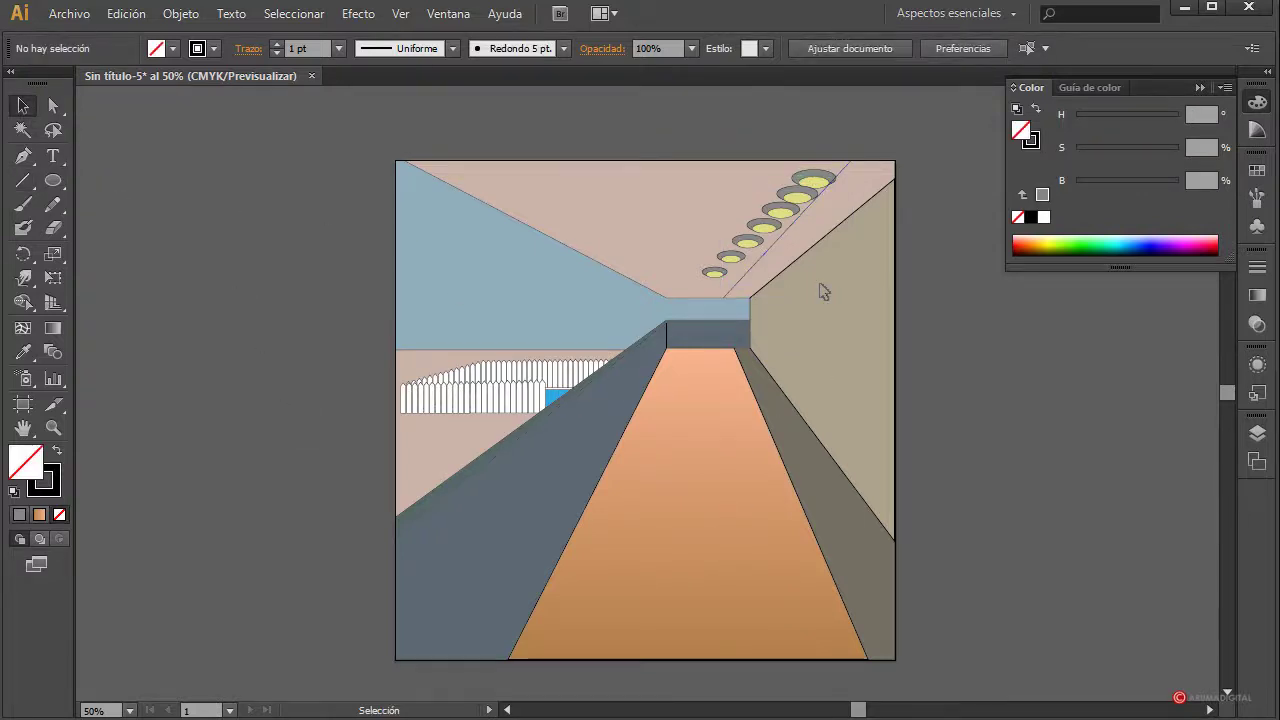
Move the blended row of lamps up and to the left, clear of the diagonal line
click(775, 245)
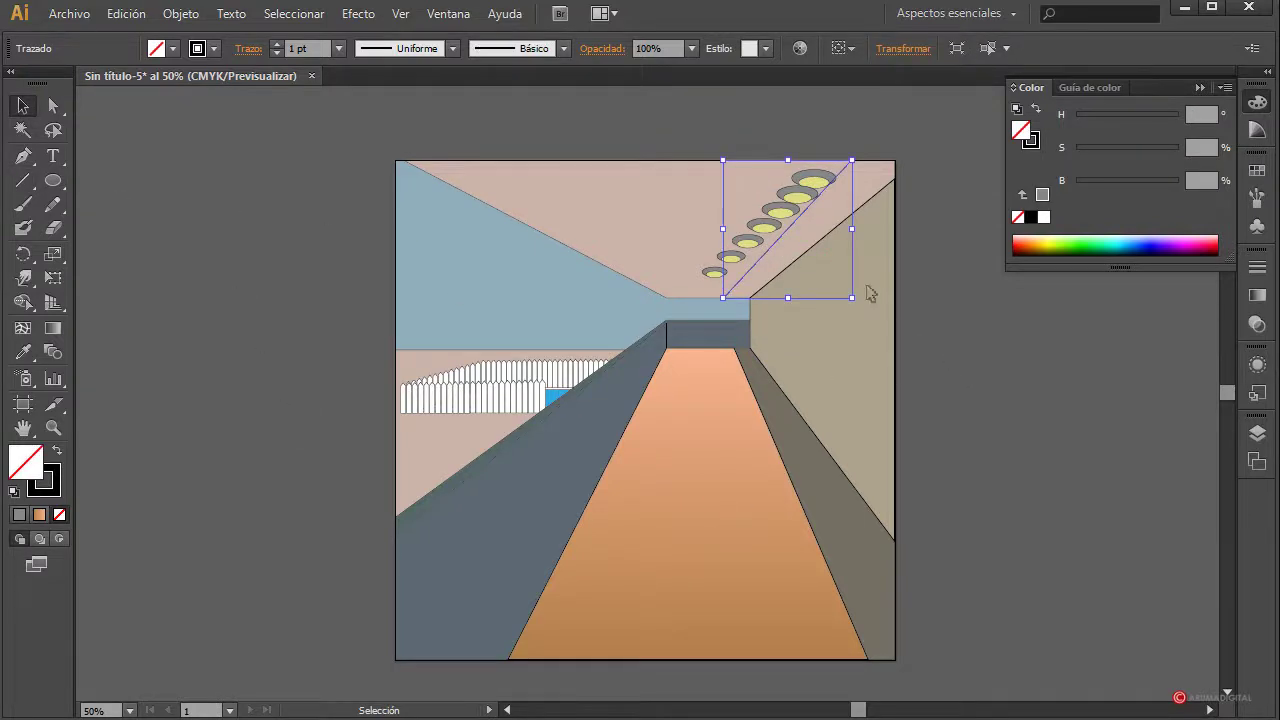
drag(792, 206, 757, 176)
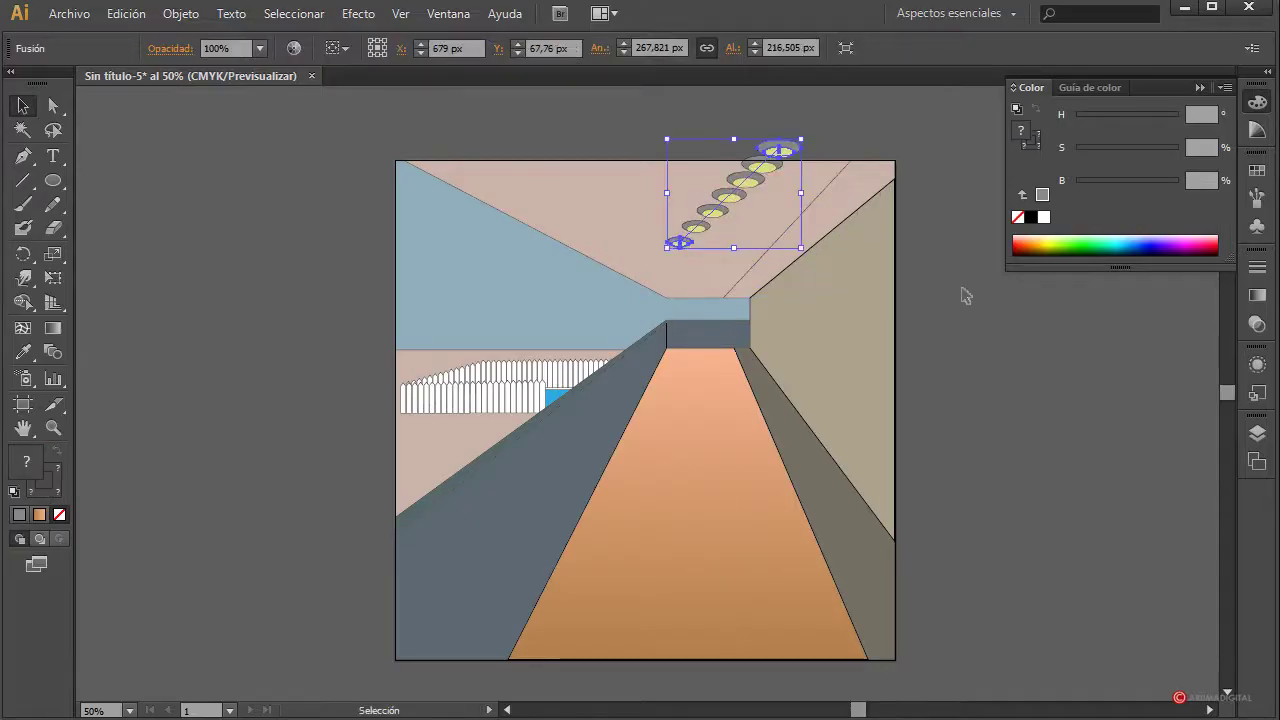
click(962, 289)
Add two anchor points with the Pen tool along the back half of the diagonal ceiling line
click(808, 224)
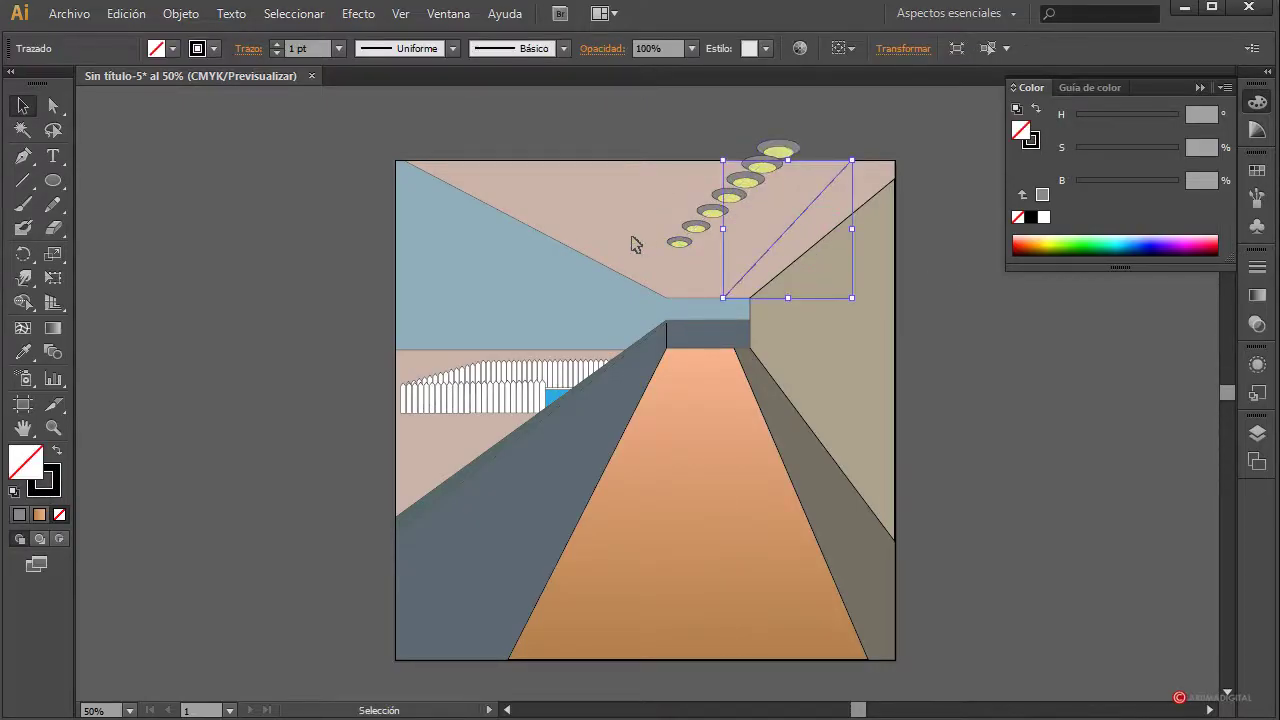
click(23, 157)
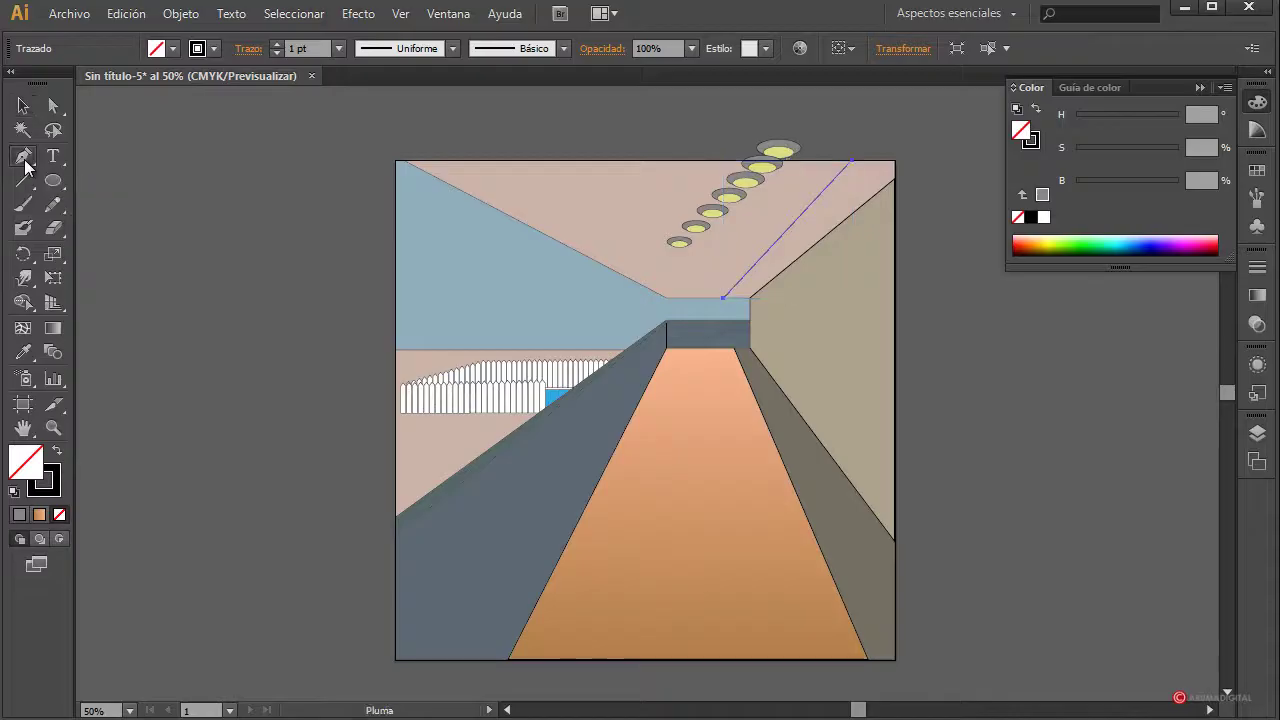
click(749, 272)
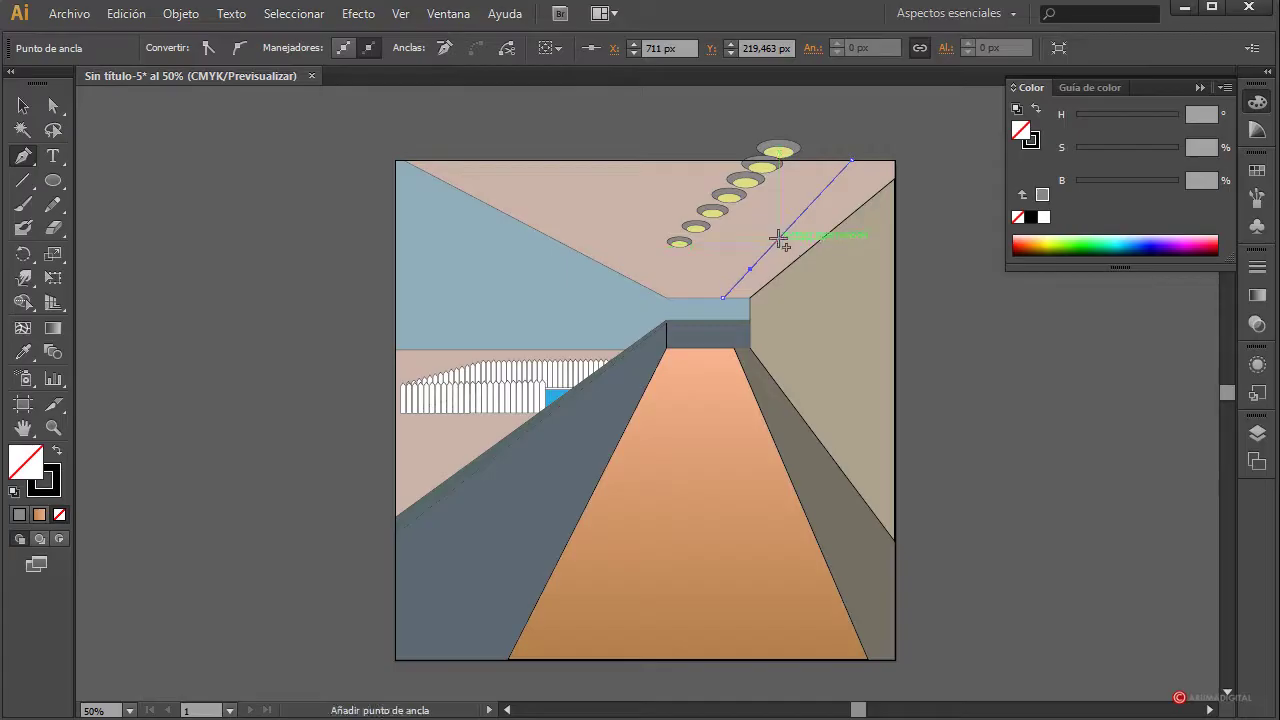
click(781, 240)
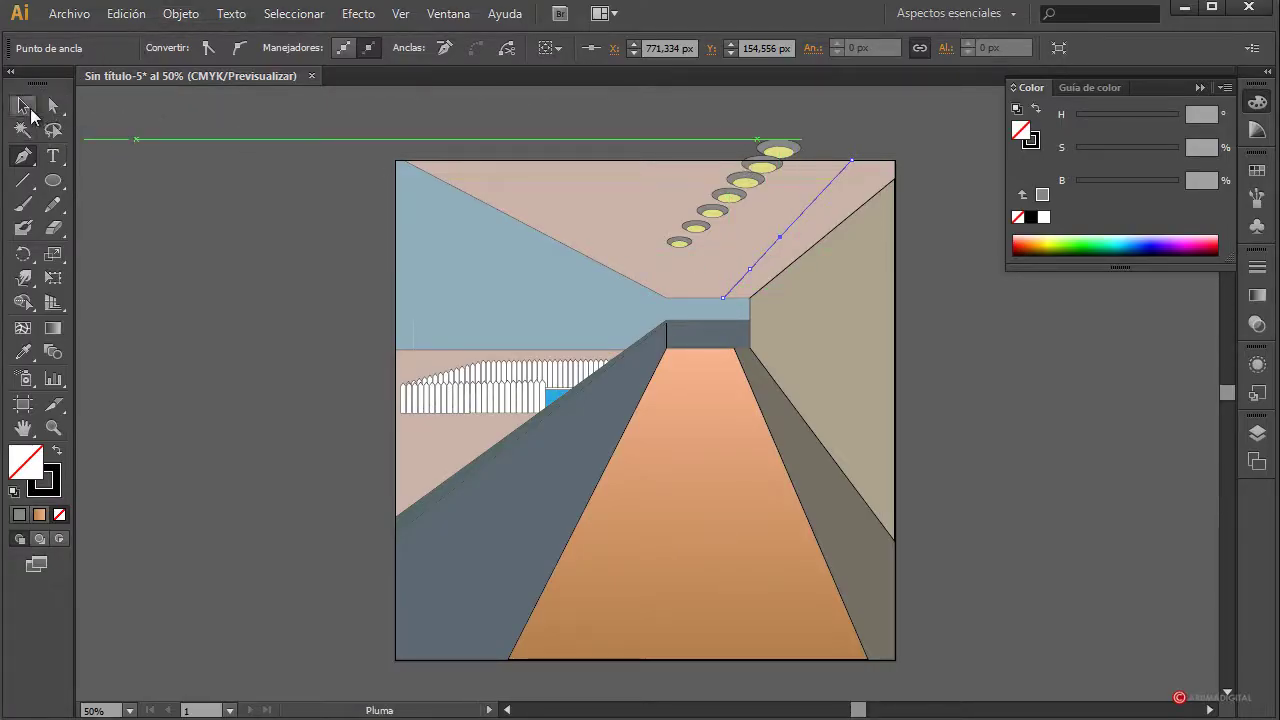
Replace the lamp blend's spine with the diagonal ceiling line
click(24, 106)
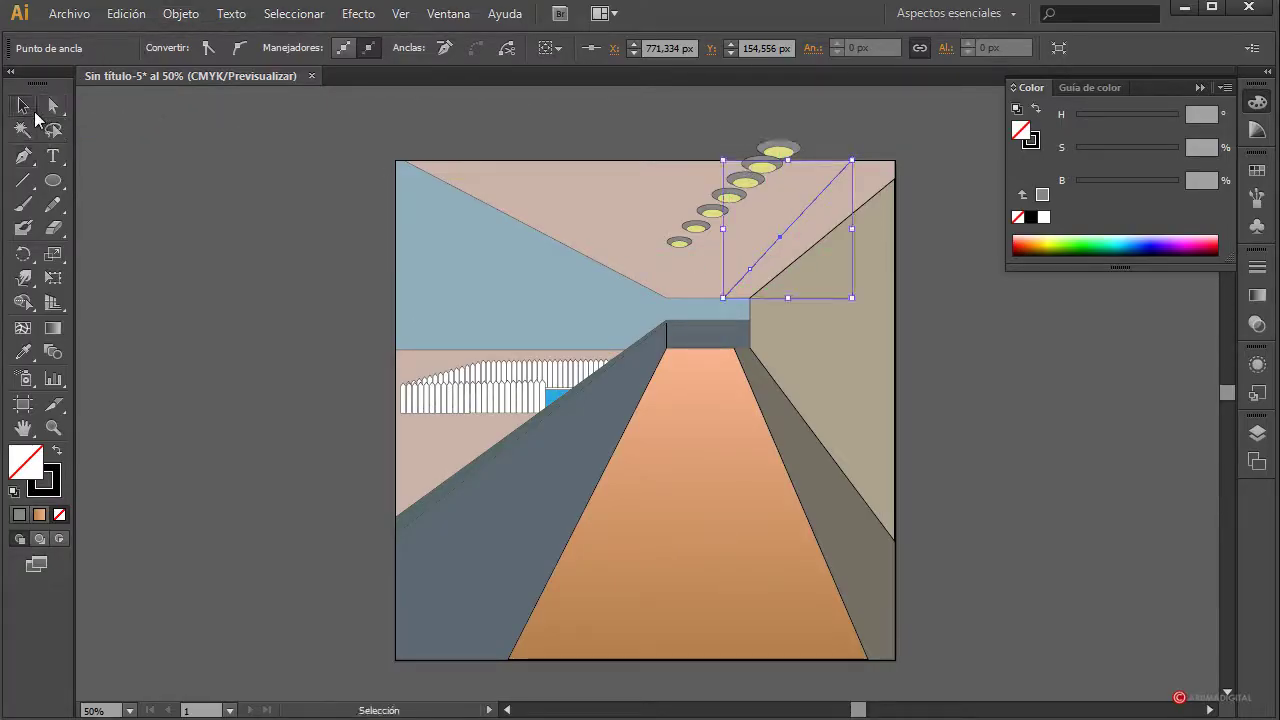
shift+click(787, 150)
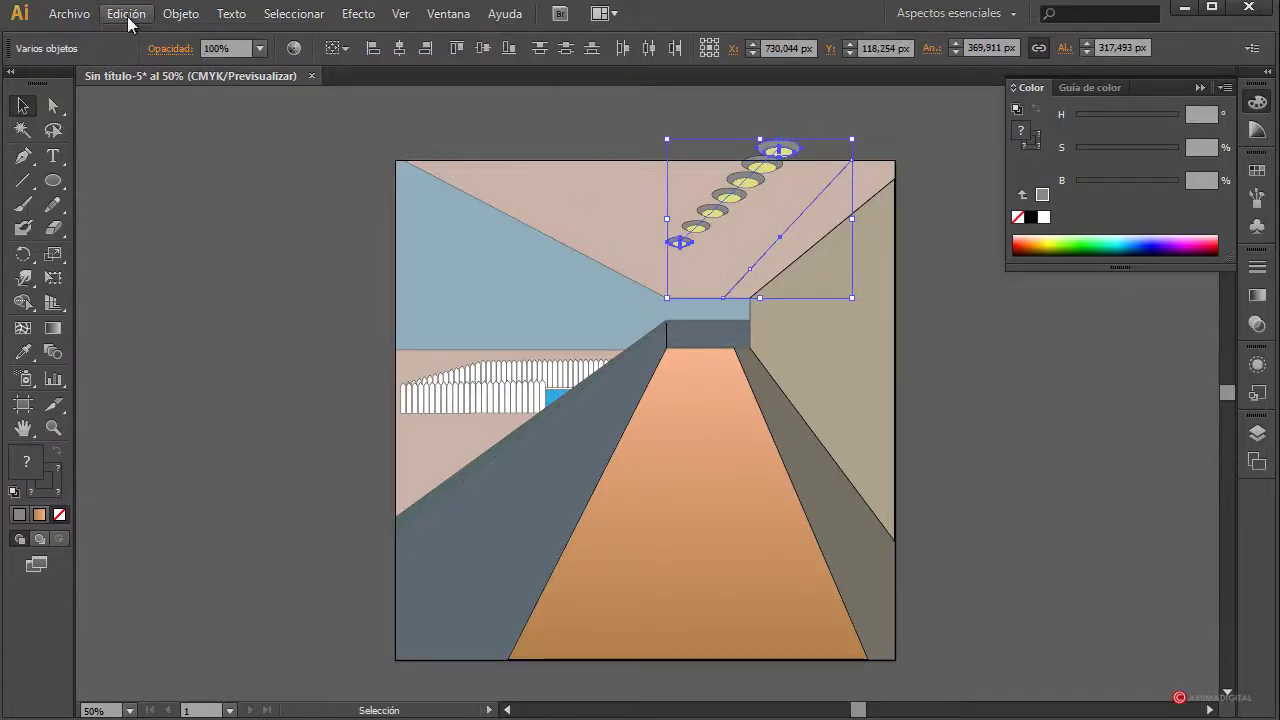
click(189, 20)
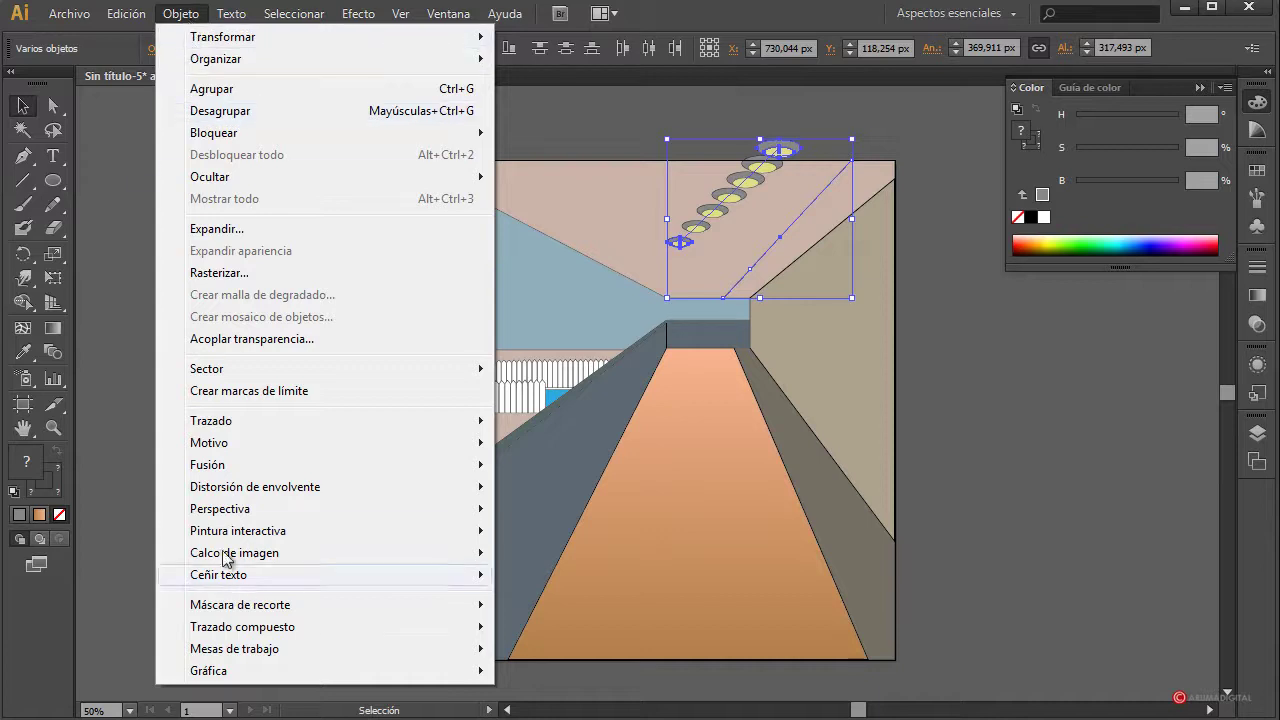
mouse_move(463, 464)
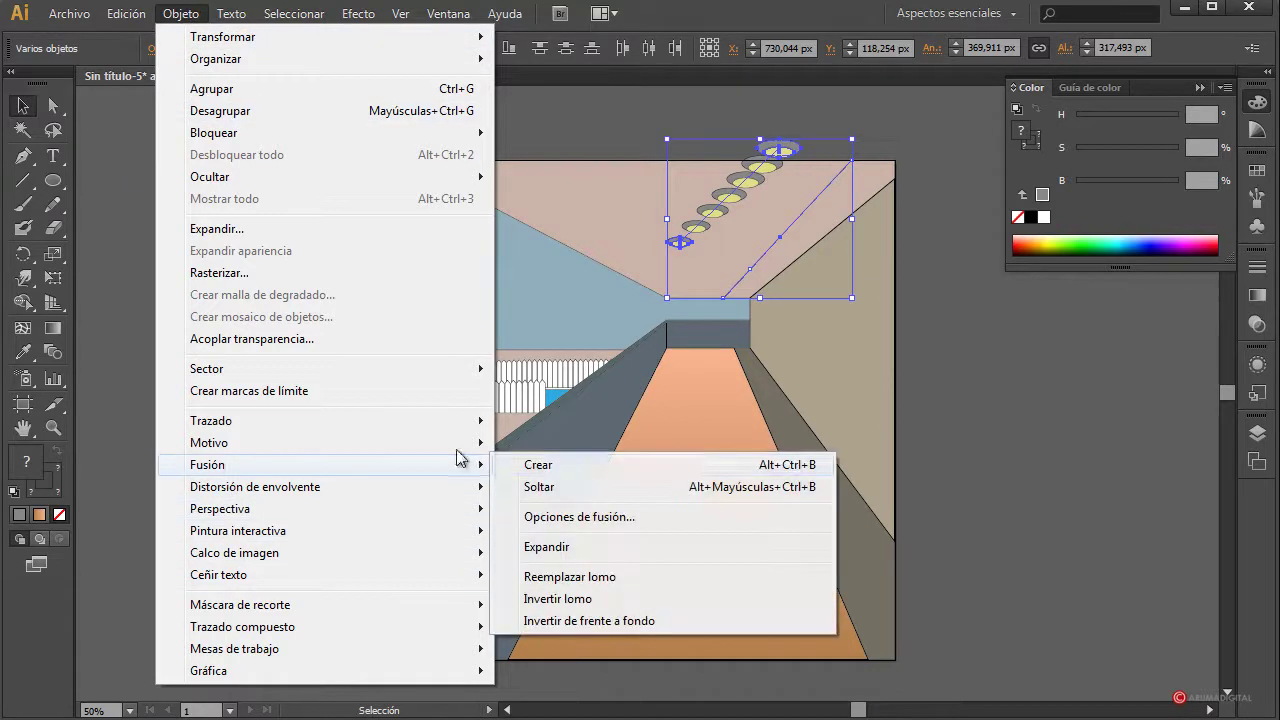
click(570, 576)
click(1034, 370)
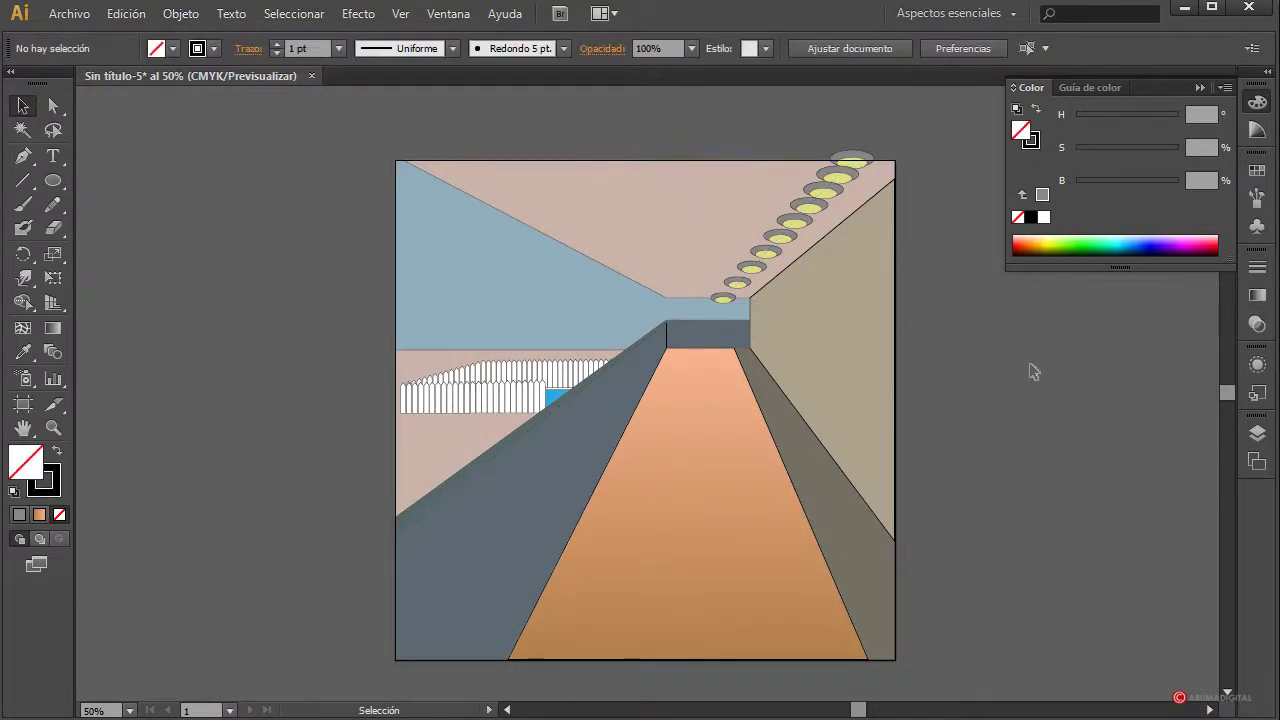
Nudge the spine's anchor point nearest the back wall horizontally to X 703 px with the Direct Selection tool
click(795, 228)
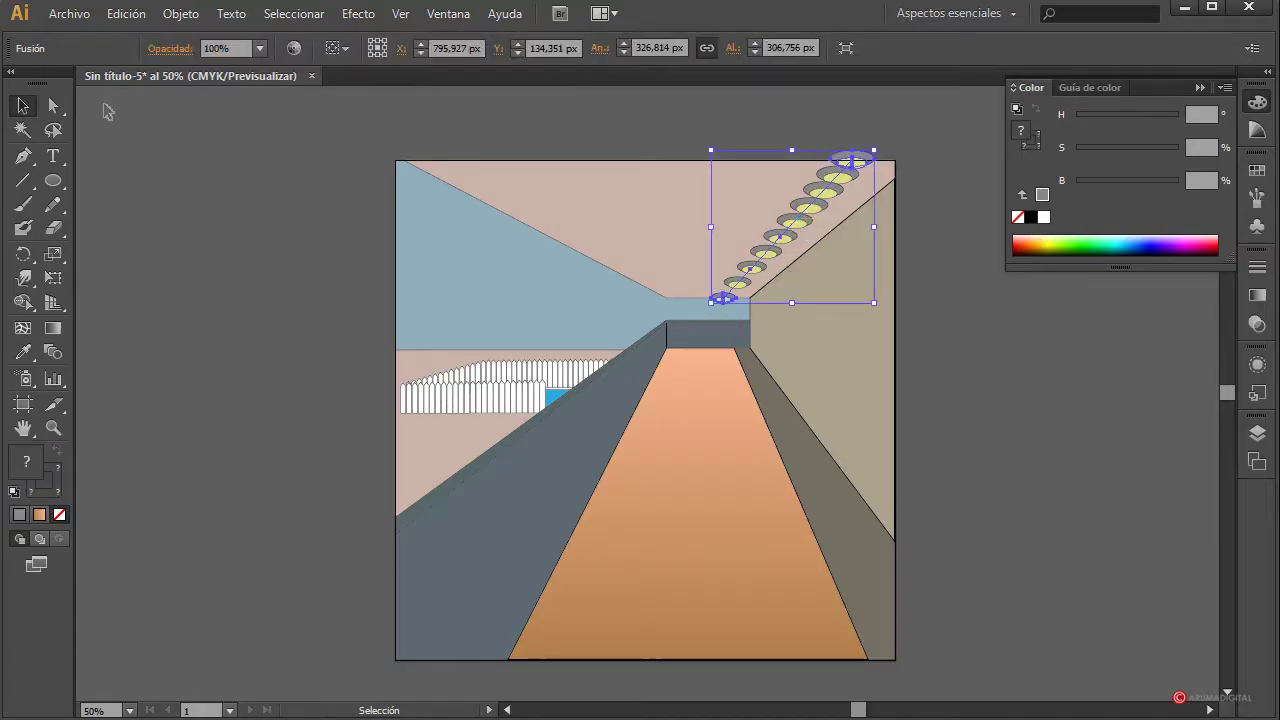
click(53, 106)
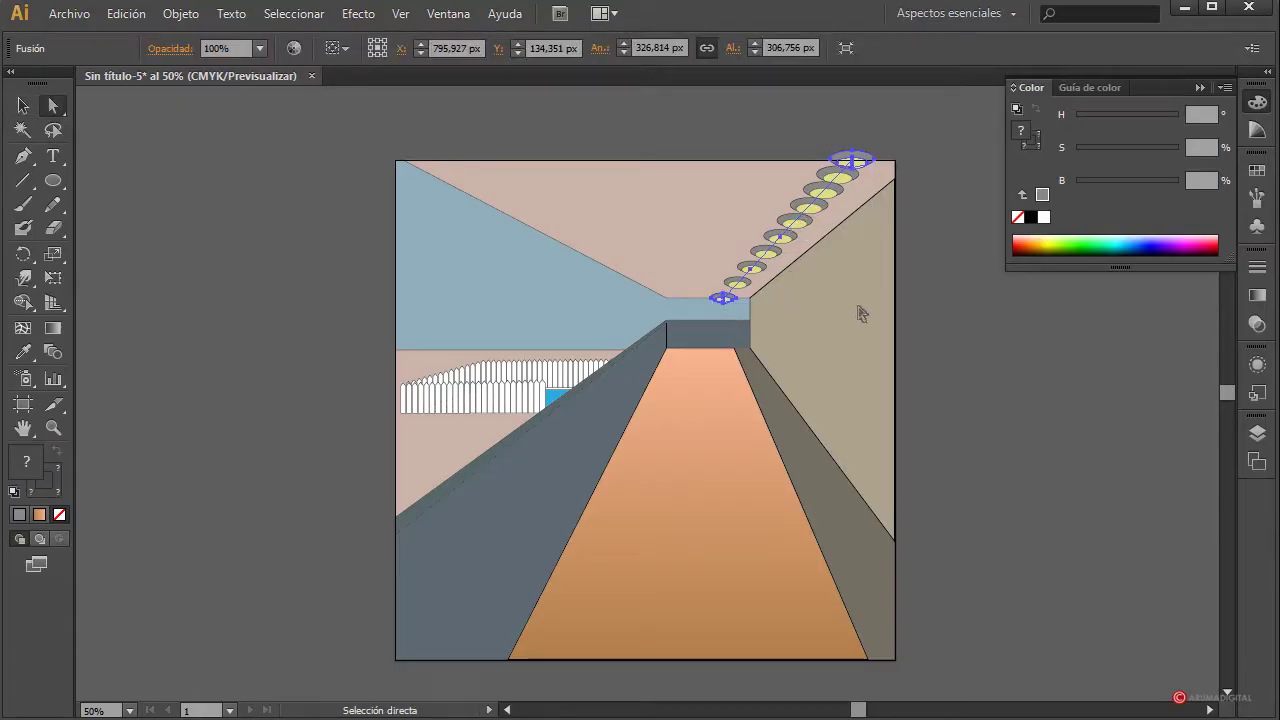
click(751, 270)
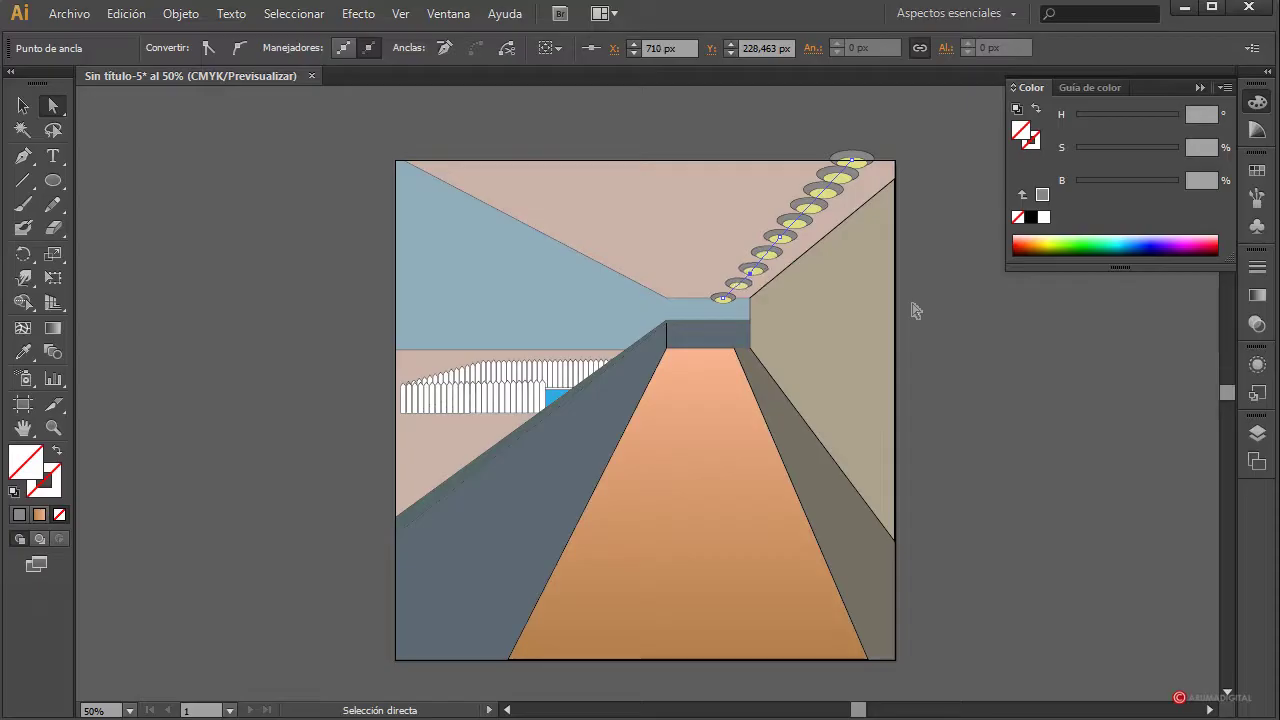
key(Left)
key(Left)
key(Left)
key(Left)
key(Left)
key(Left)
key(Left)
key(Left)
key(Left)
key(Left)
key(Left)
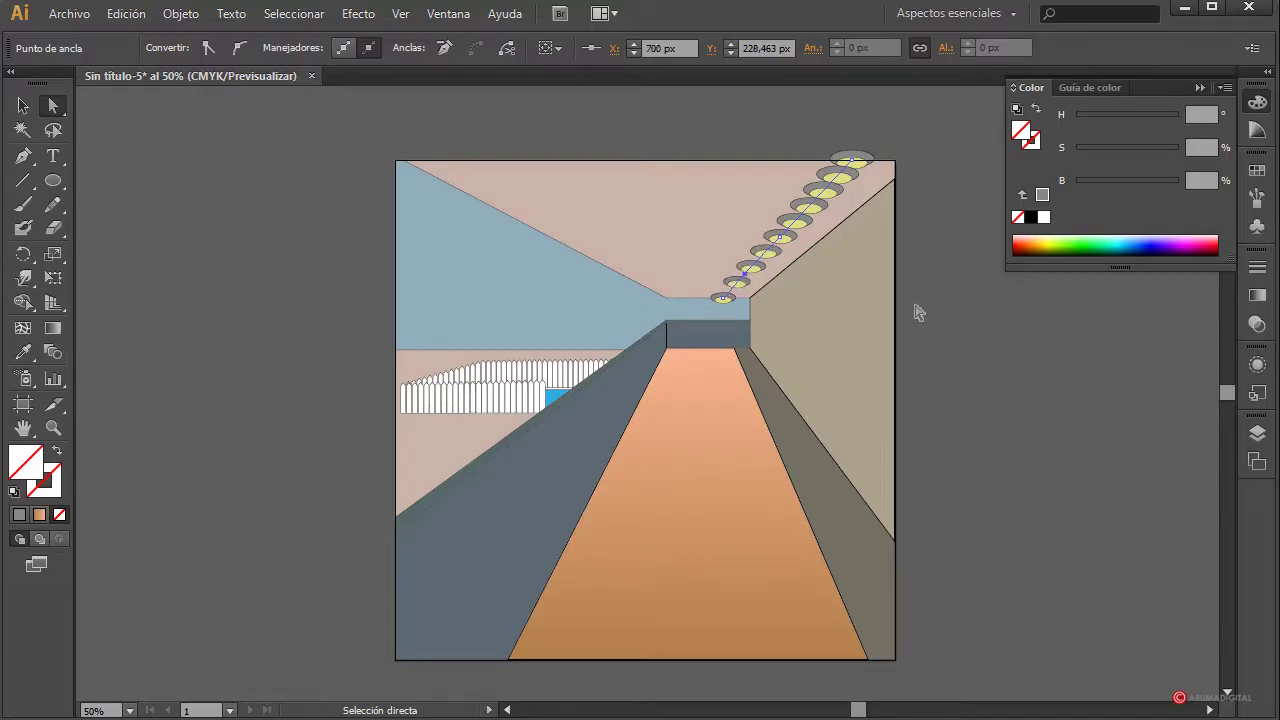
key(v)
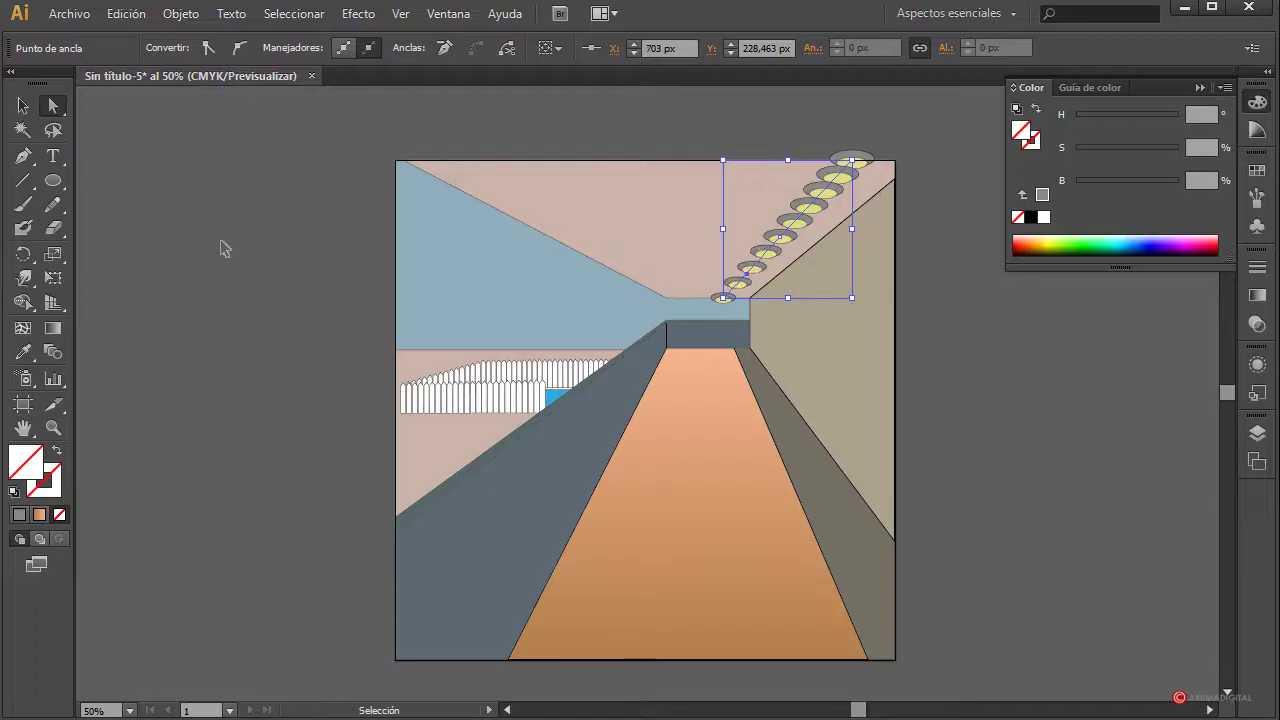
key(Right)
key(Right)
key(Right)
Undo back to the original seven-lamp blend from before the diagonal line was drawn and deselect it
key(ctrl+z)
key(a)
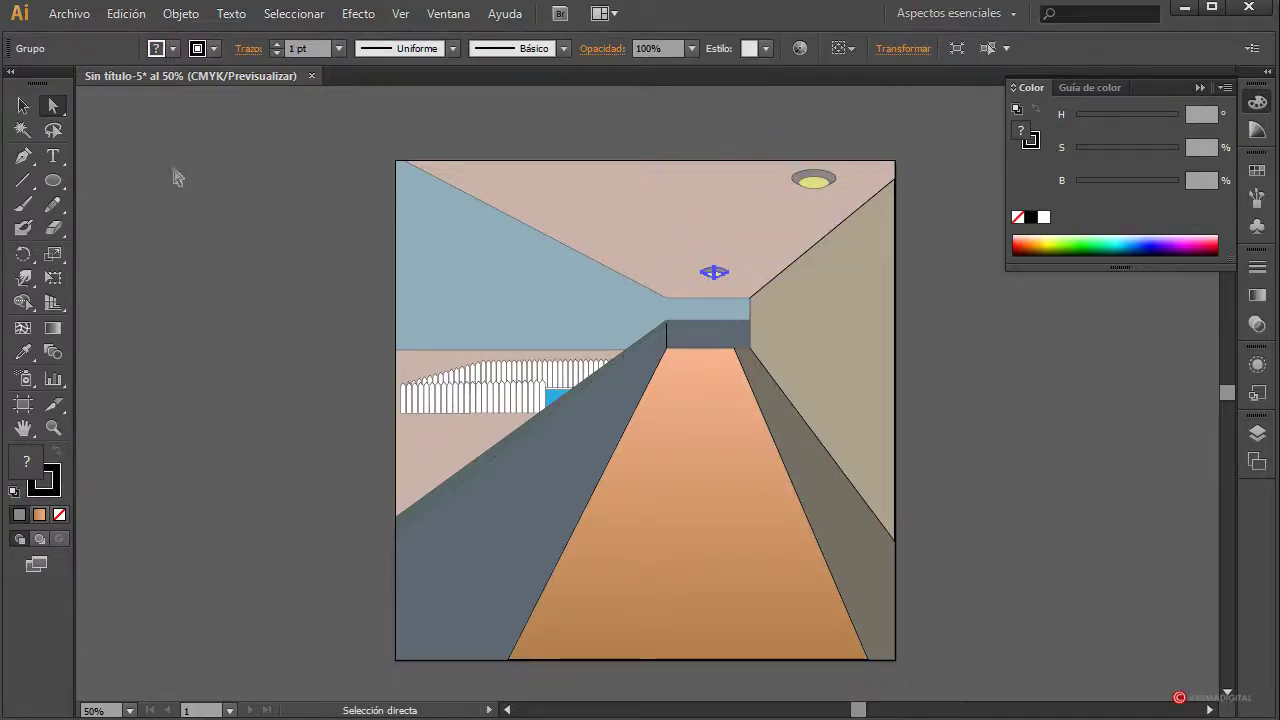
key(ctrl)
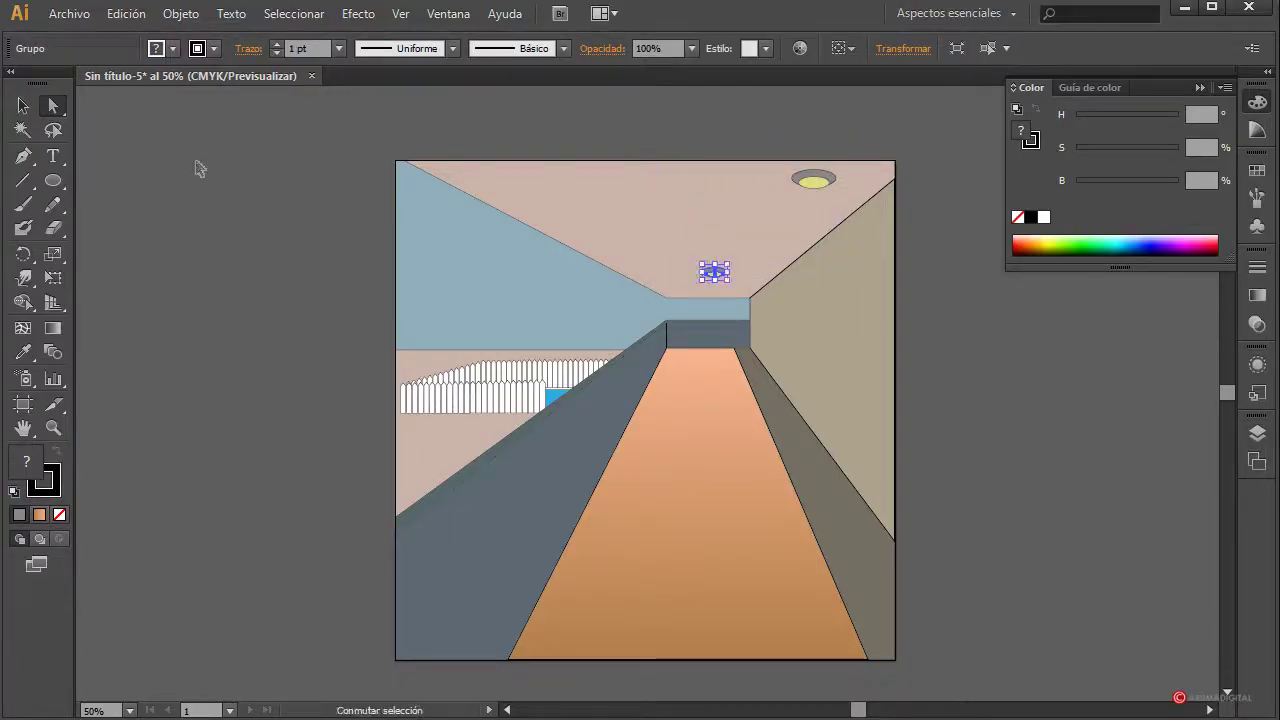
key(ctrl+shift+z)
click(197, 168)
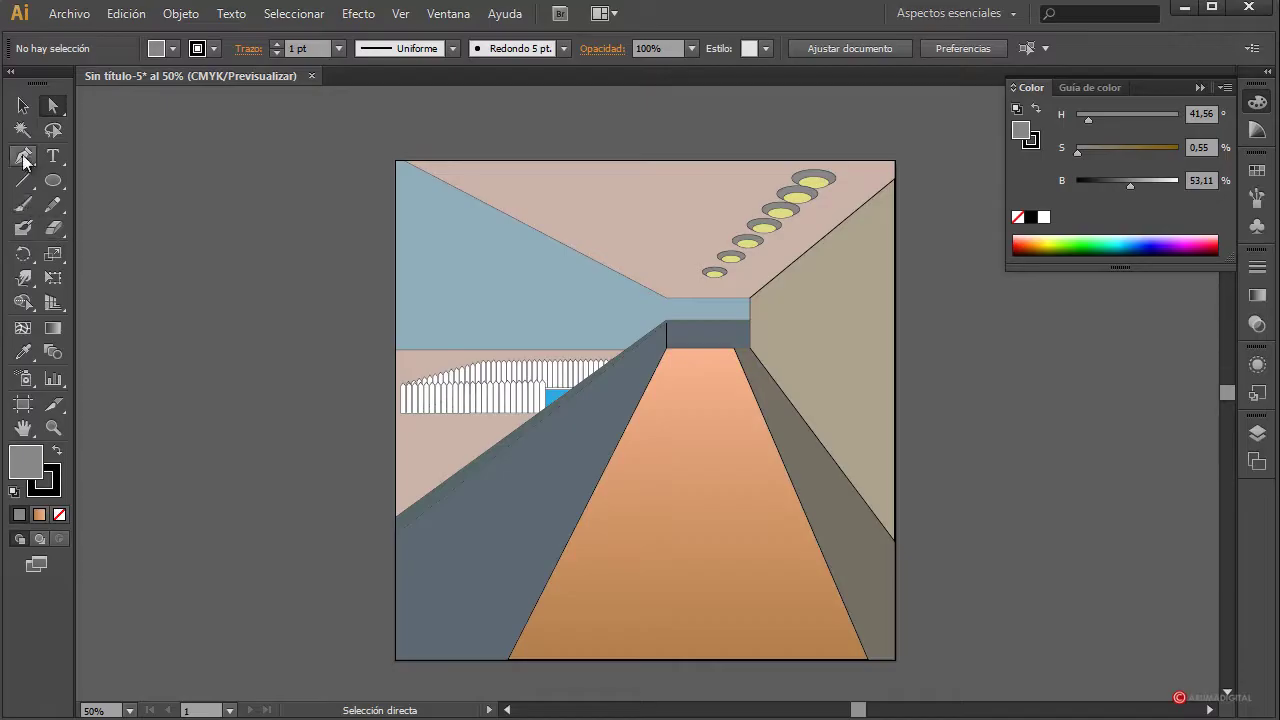
Draw a vertical path about 400 px long outside the right wall with the Pen tool and add two anchor points along its lower half
click(24, 158)
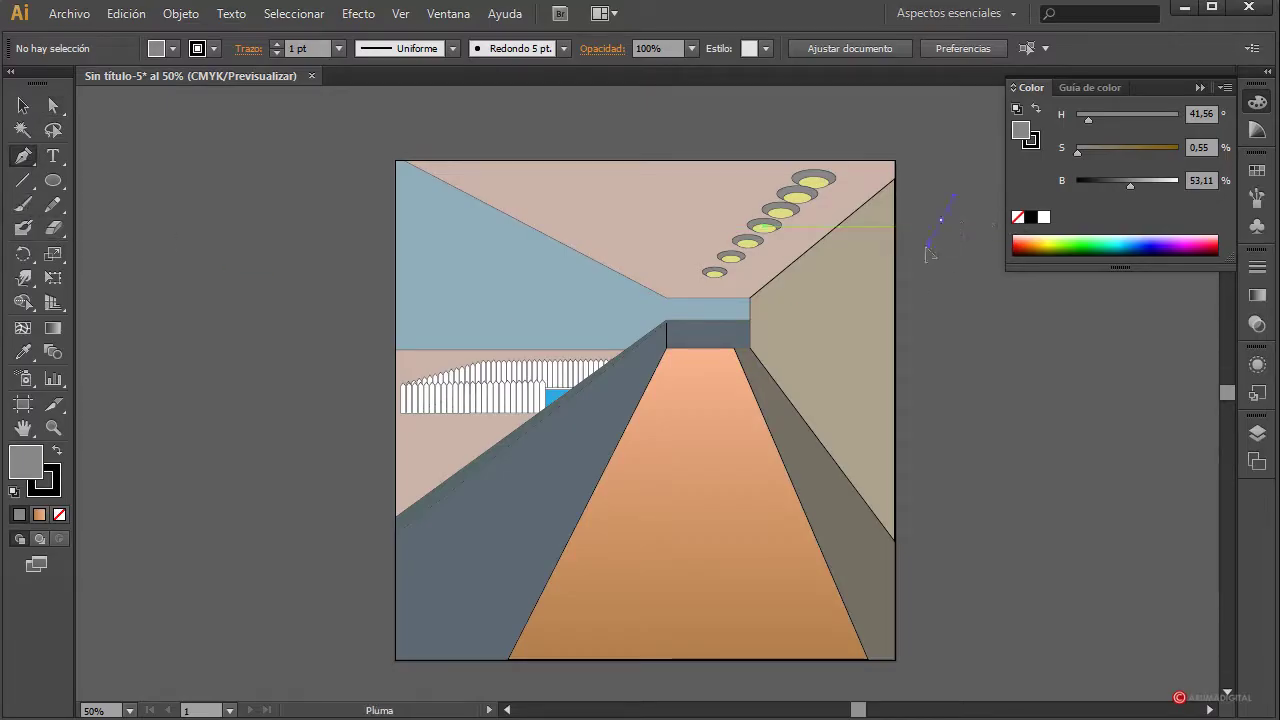
click(920, 254)
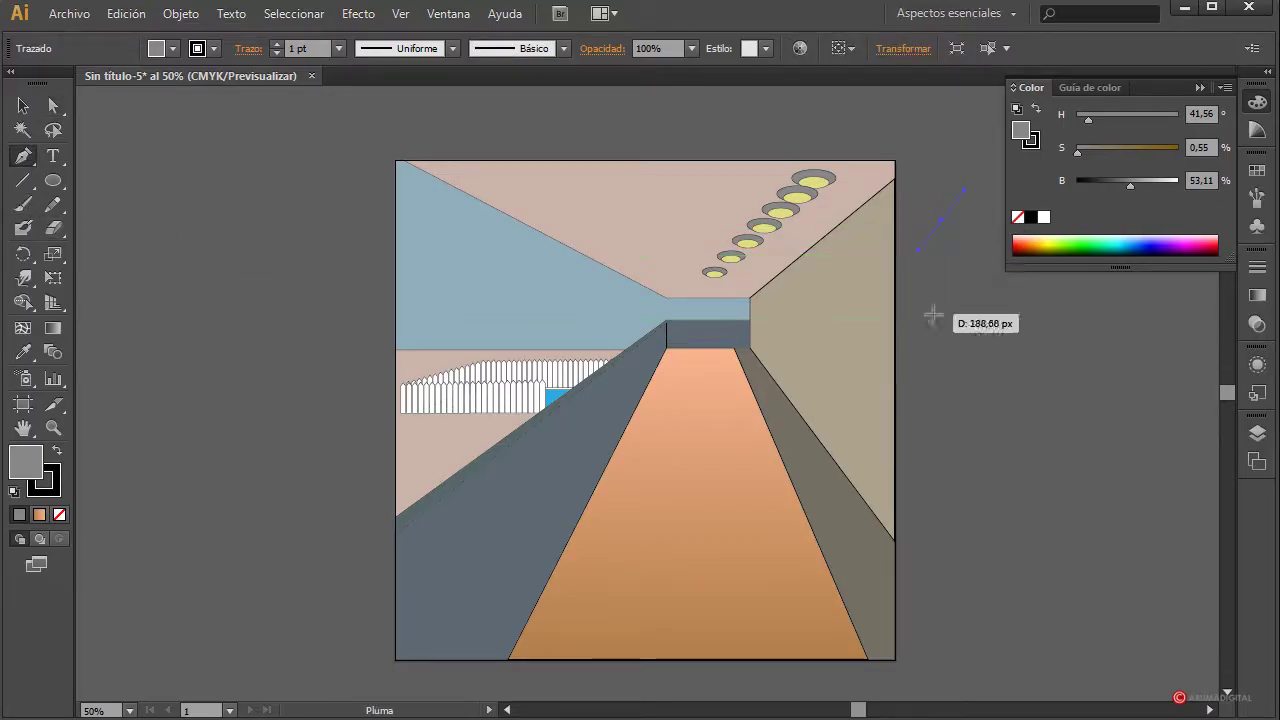
ctrl+click(932, 322)
click(945, 200)
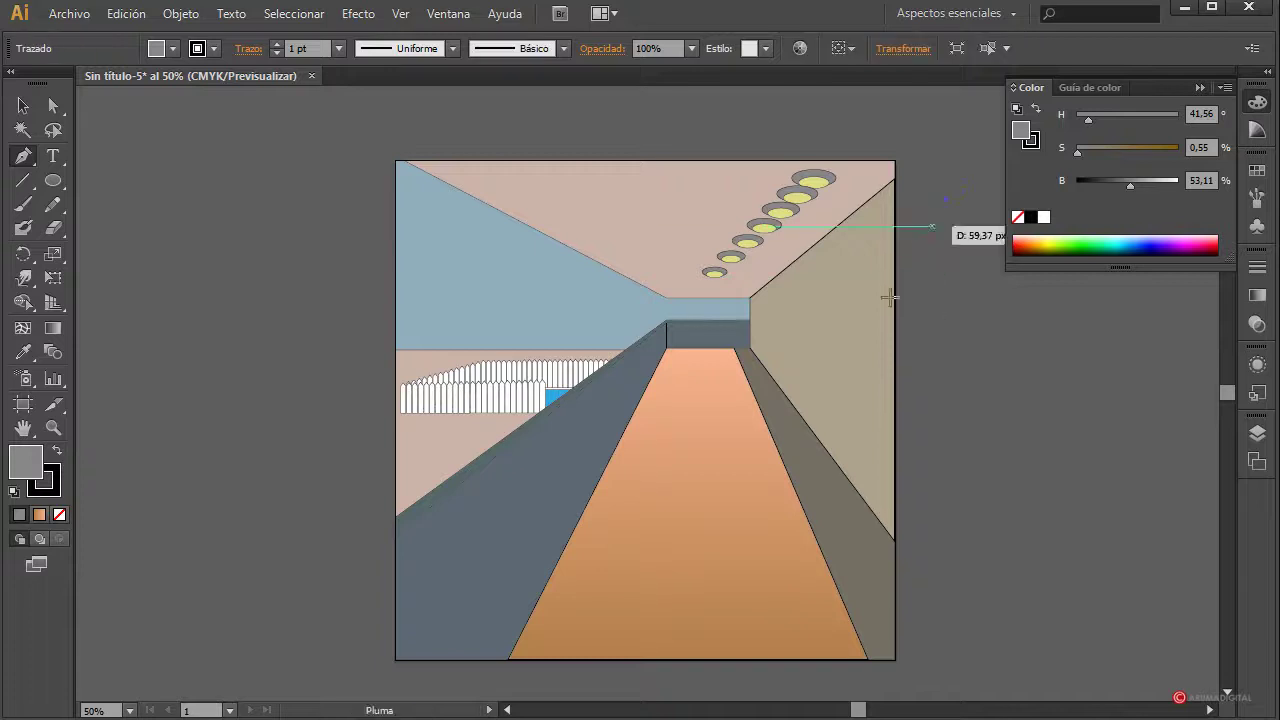
click(944, 399)
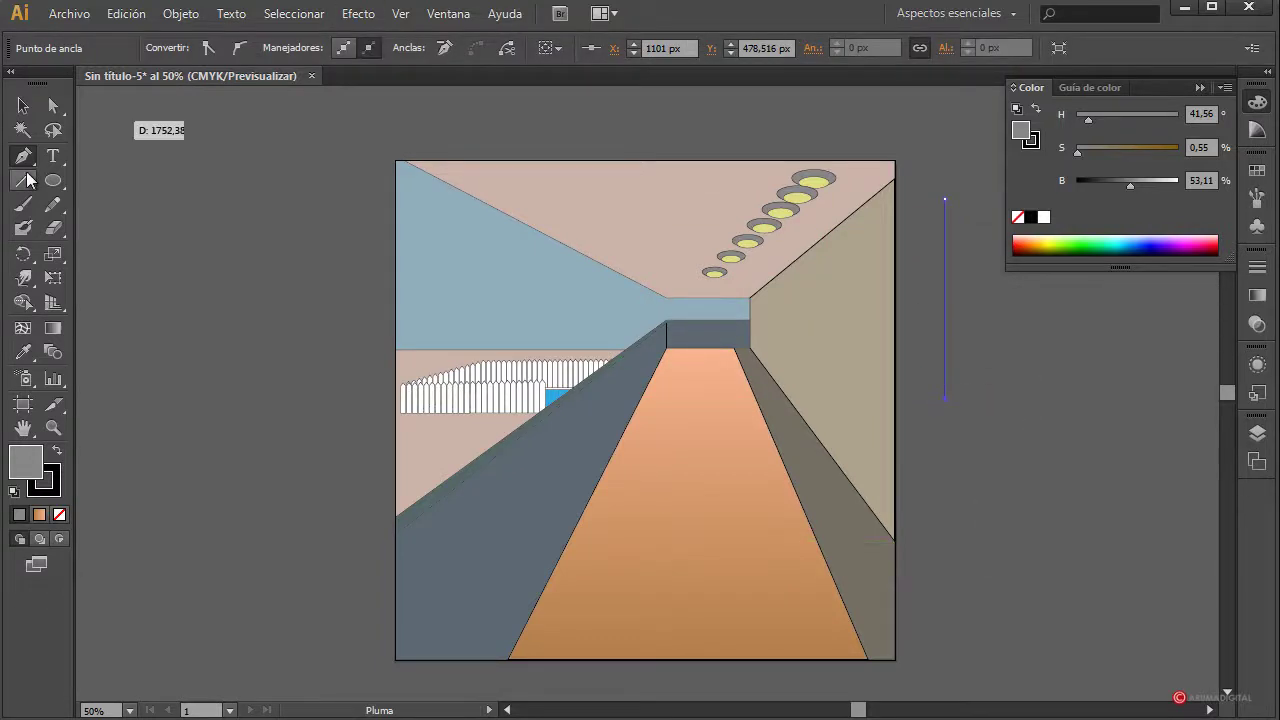
click(945, 359)
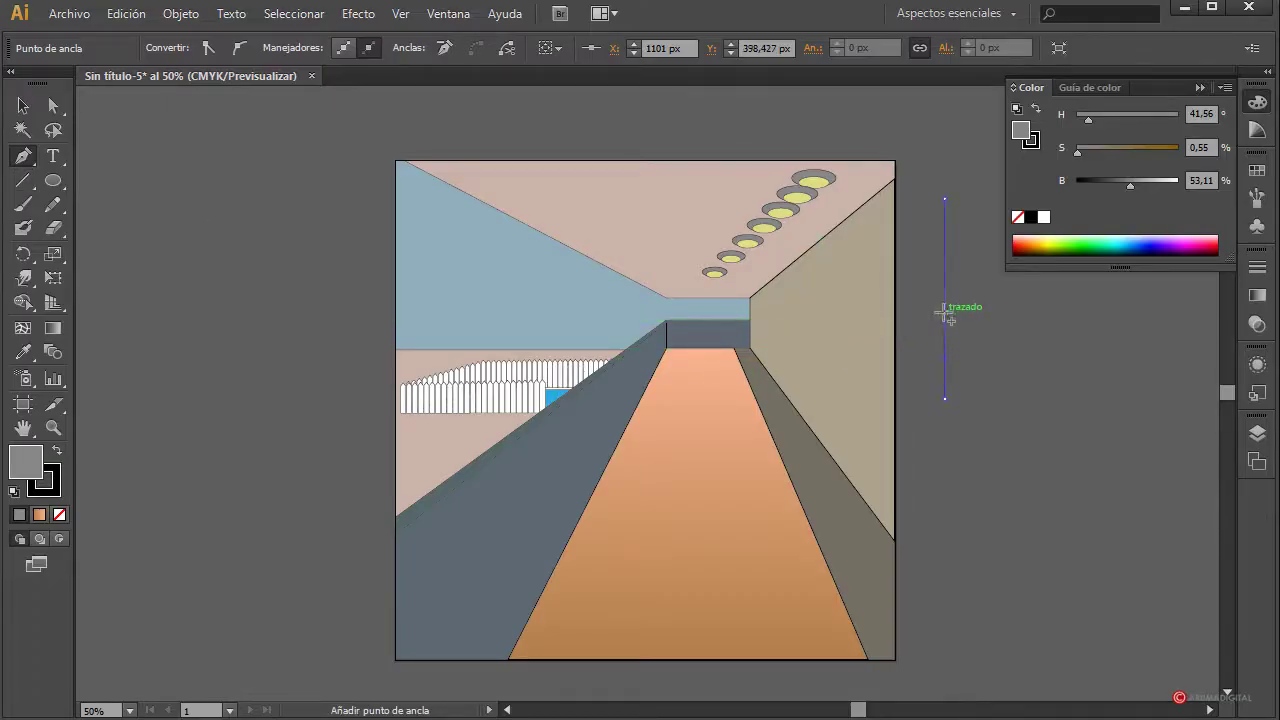
Replace the lamp blend's spine with the vertical path outside the right wall
click(23, 105)
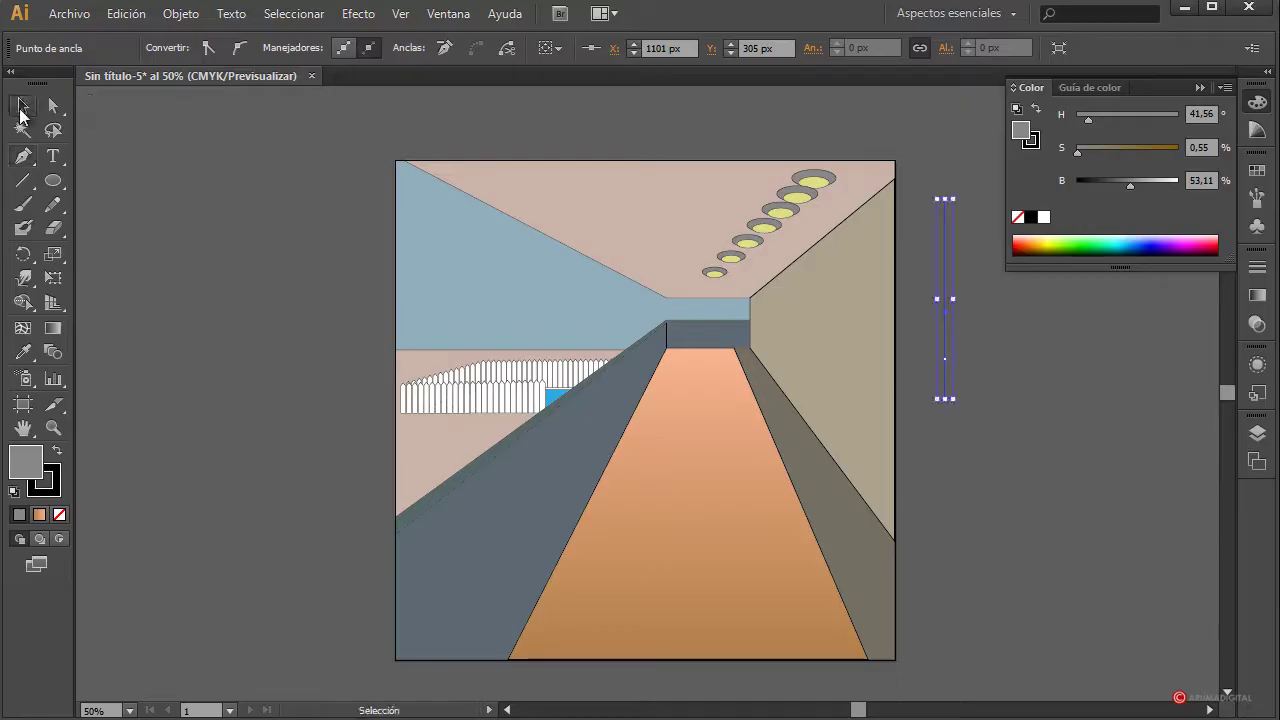
click(944, 232)
shift+click(812, 178)
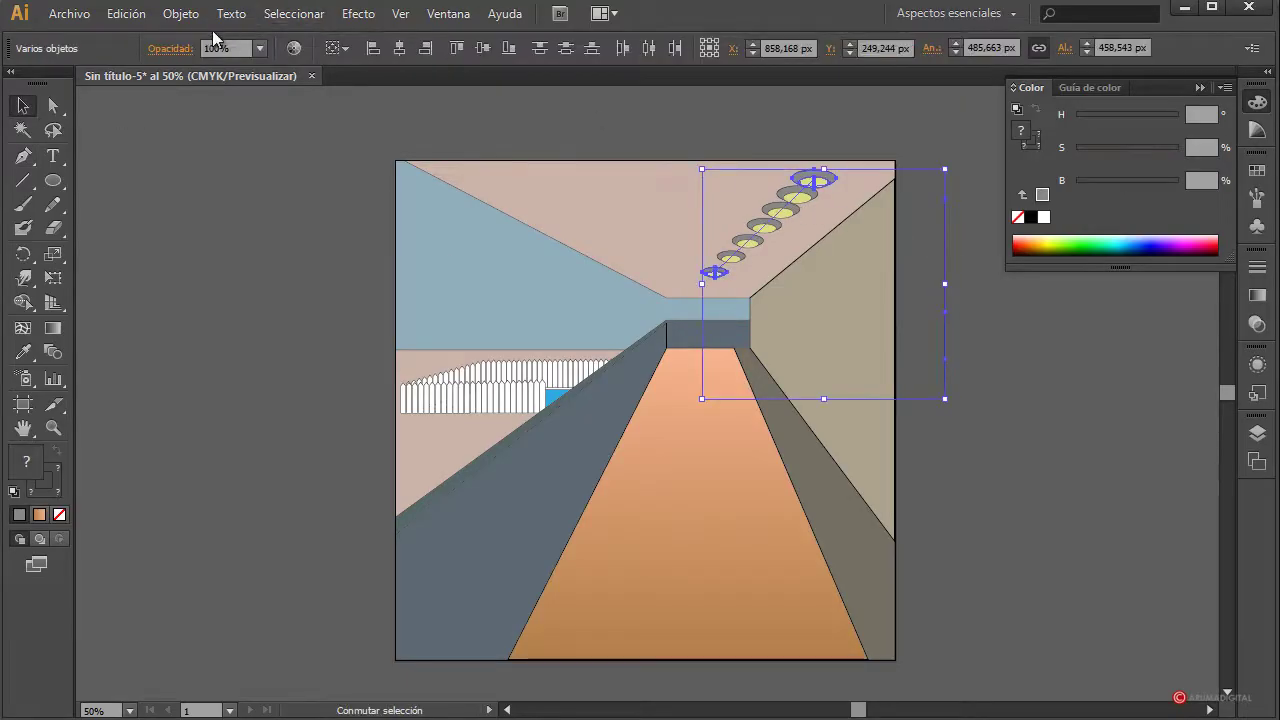
click(181, 13)
mouse_move(294, 466)
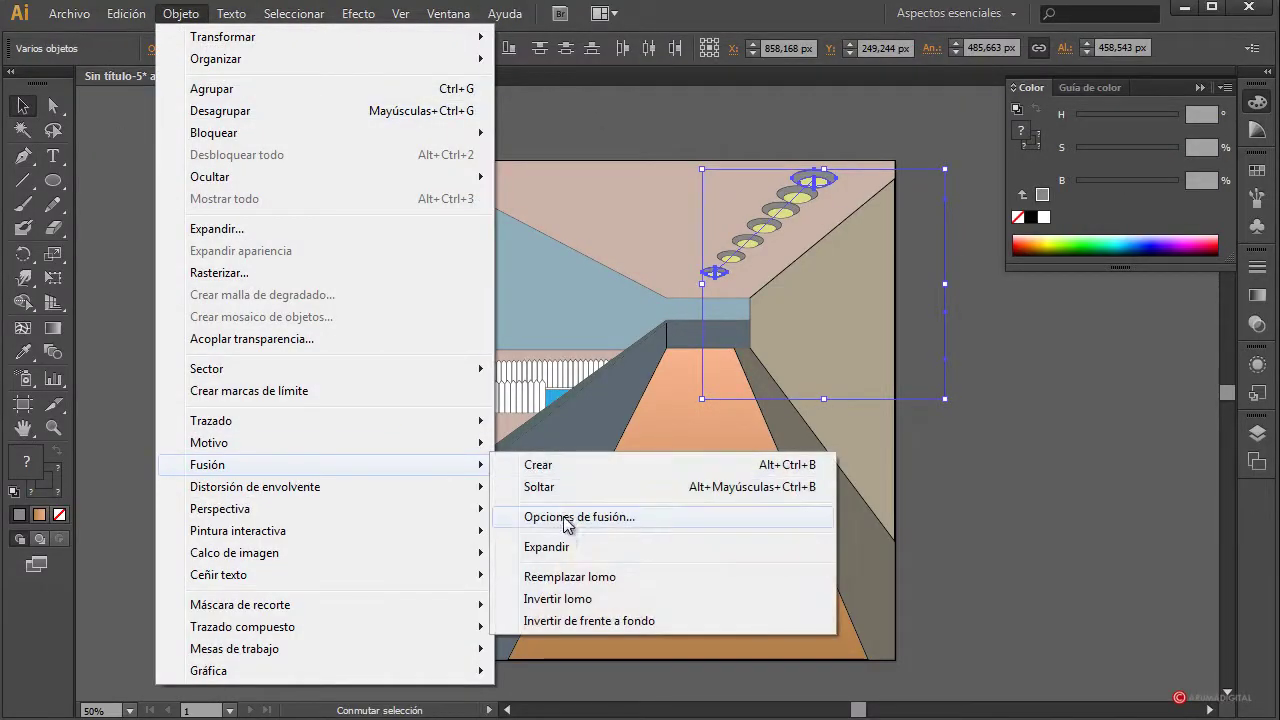
click(566, 576)
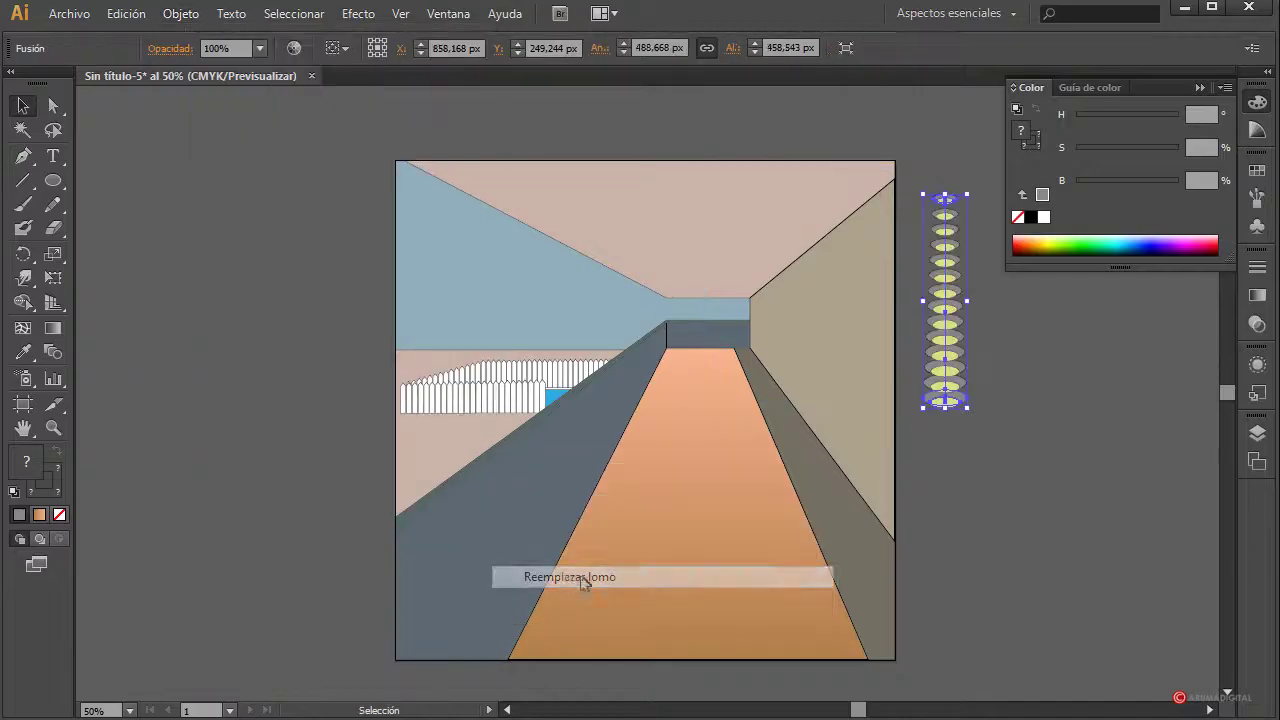
click(1026, 406)
Move the spine's two uppermost anchor points onto the ceiling beside the back wall, placing the second at about X 711, Y 217 px
click(962, 362)
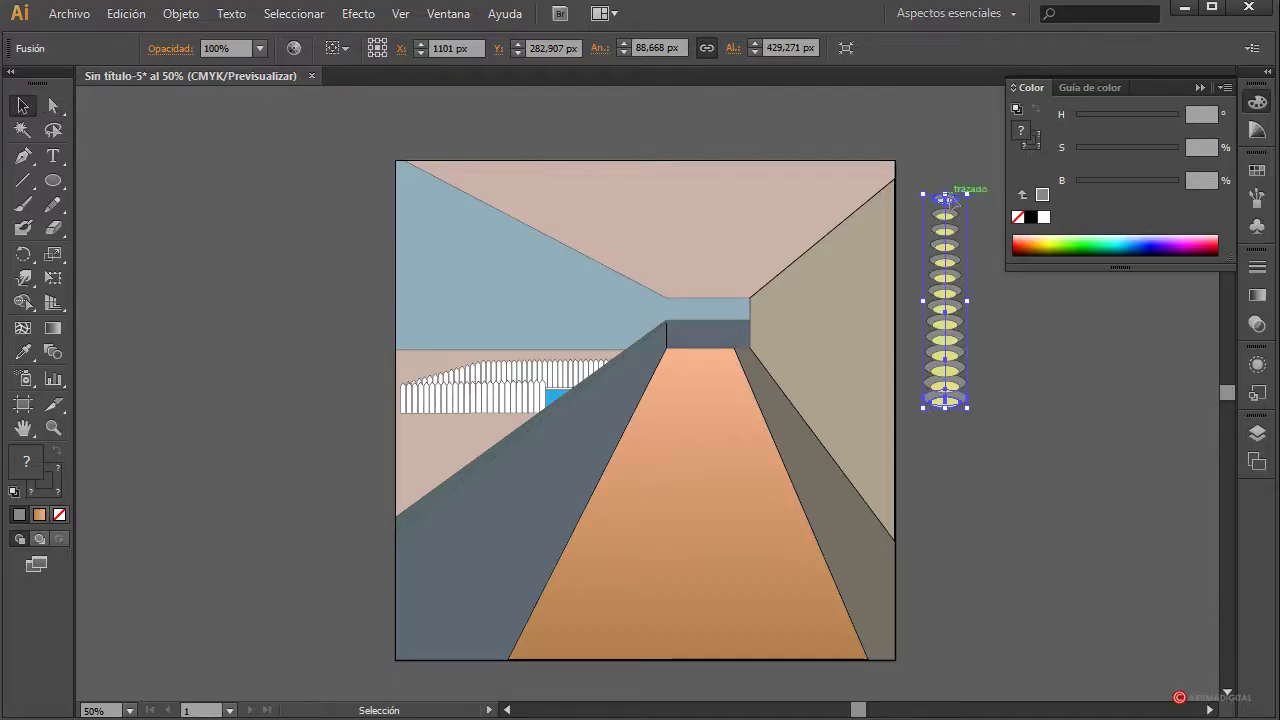
click(53, 105)
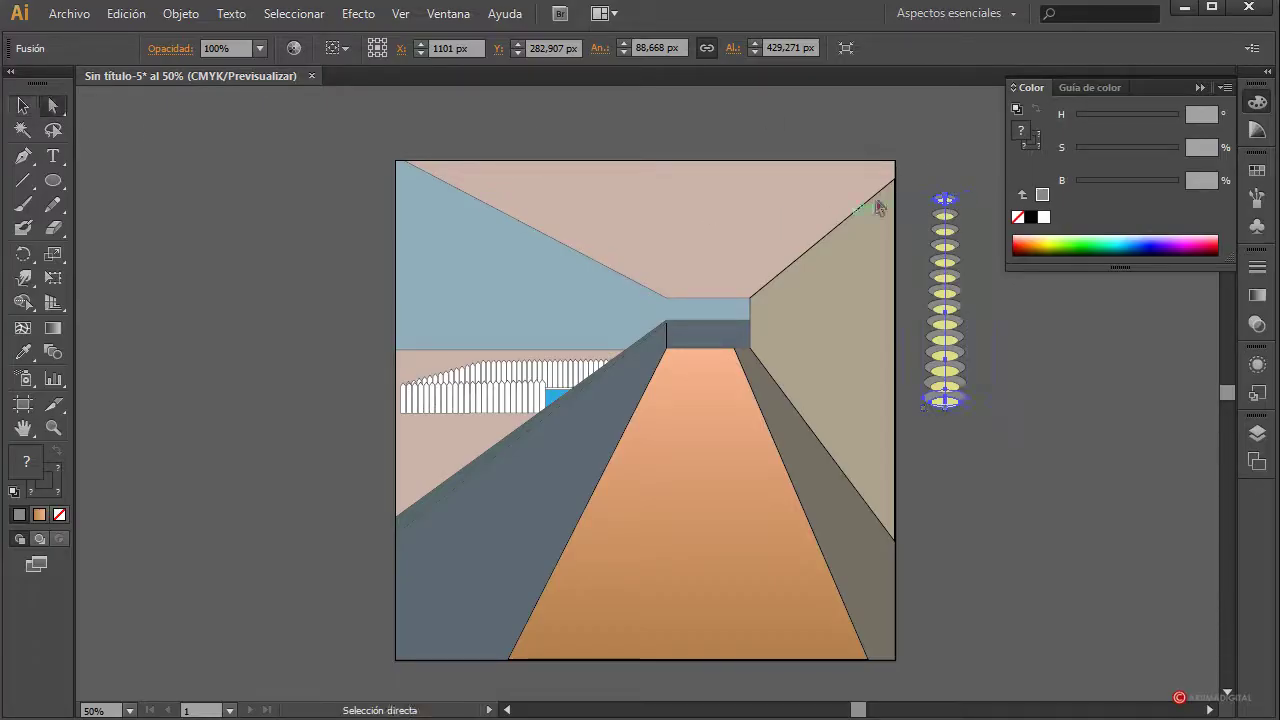
click(945, 200)
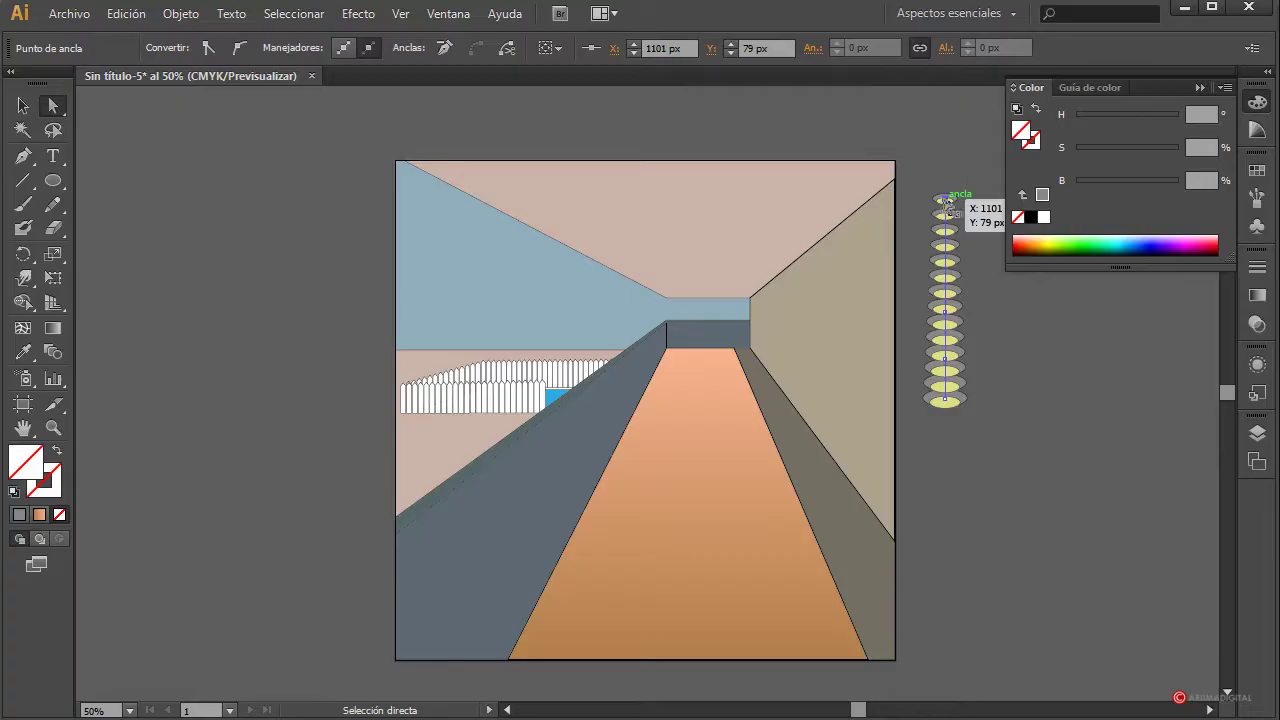
drag(946, 202, 722, 291)
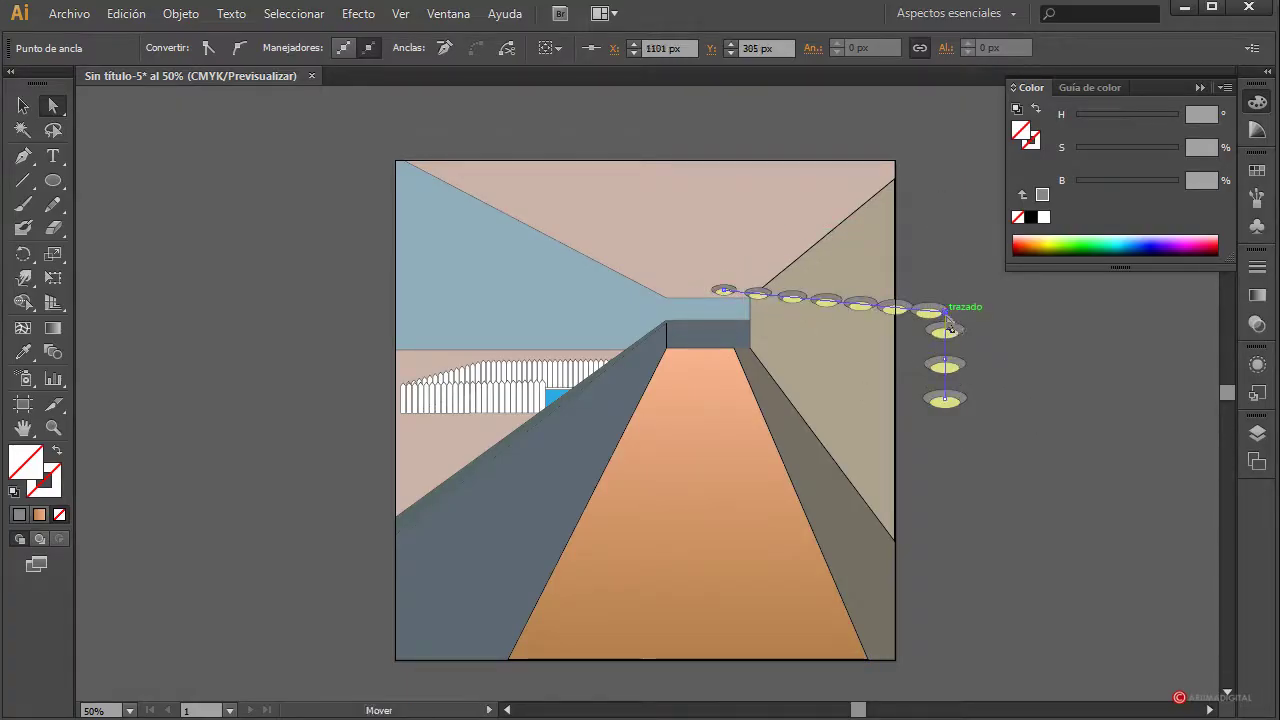
drag(948, 322, 749, 270)
Move the remaining two spine anchor points diagonally up the ceiling to about X 813, Y 105 px and X 891, Y 25 px
click(944, 360)
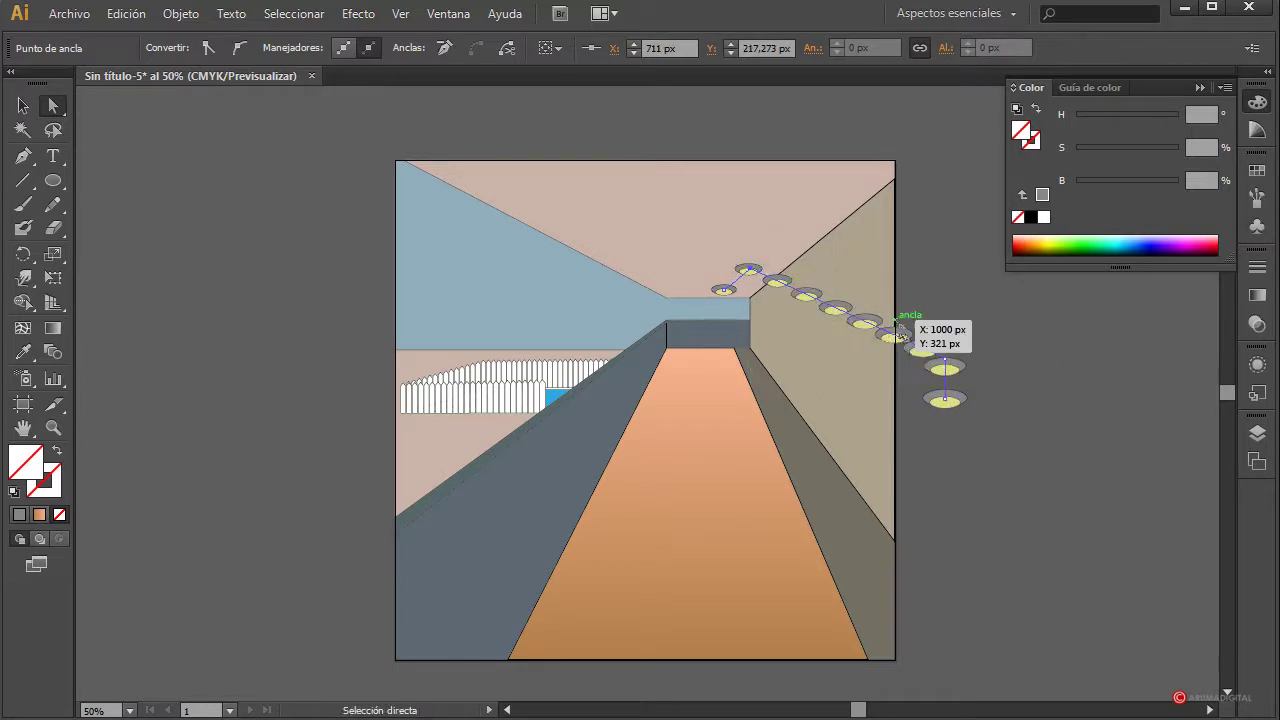
click(943, 368)
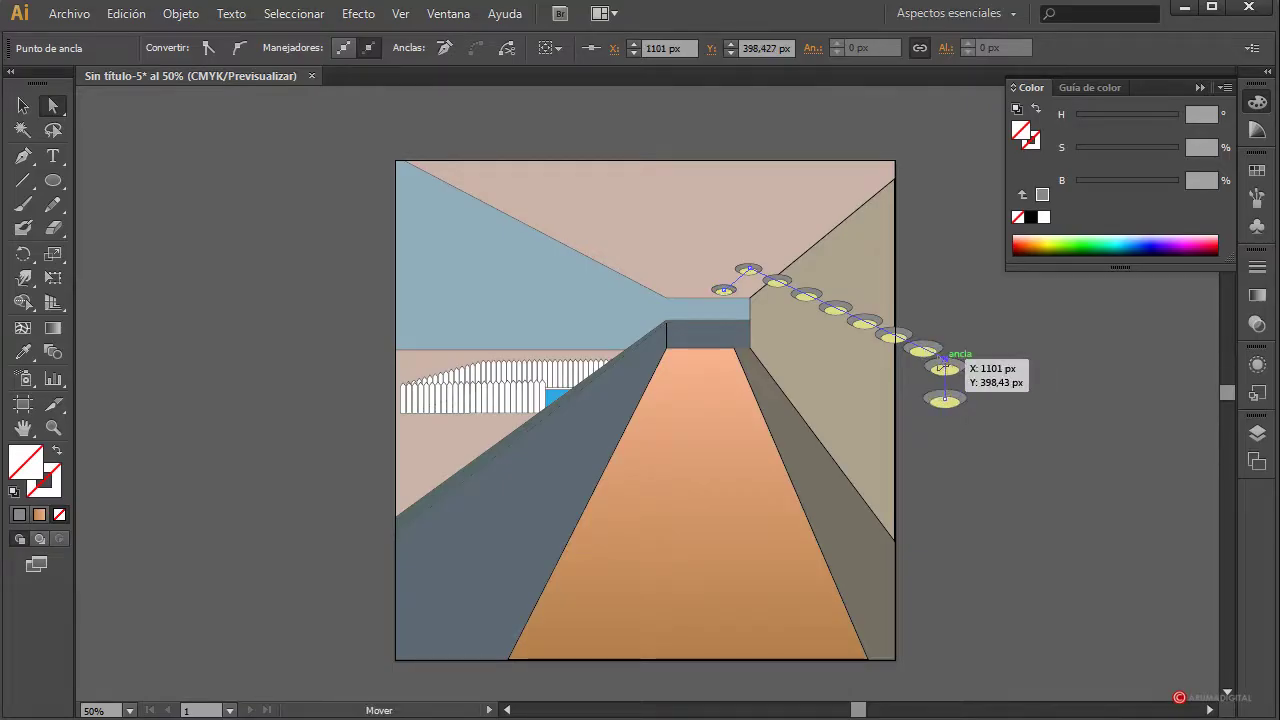
drag(943, 368, 798, 217)
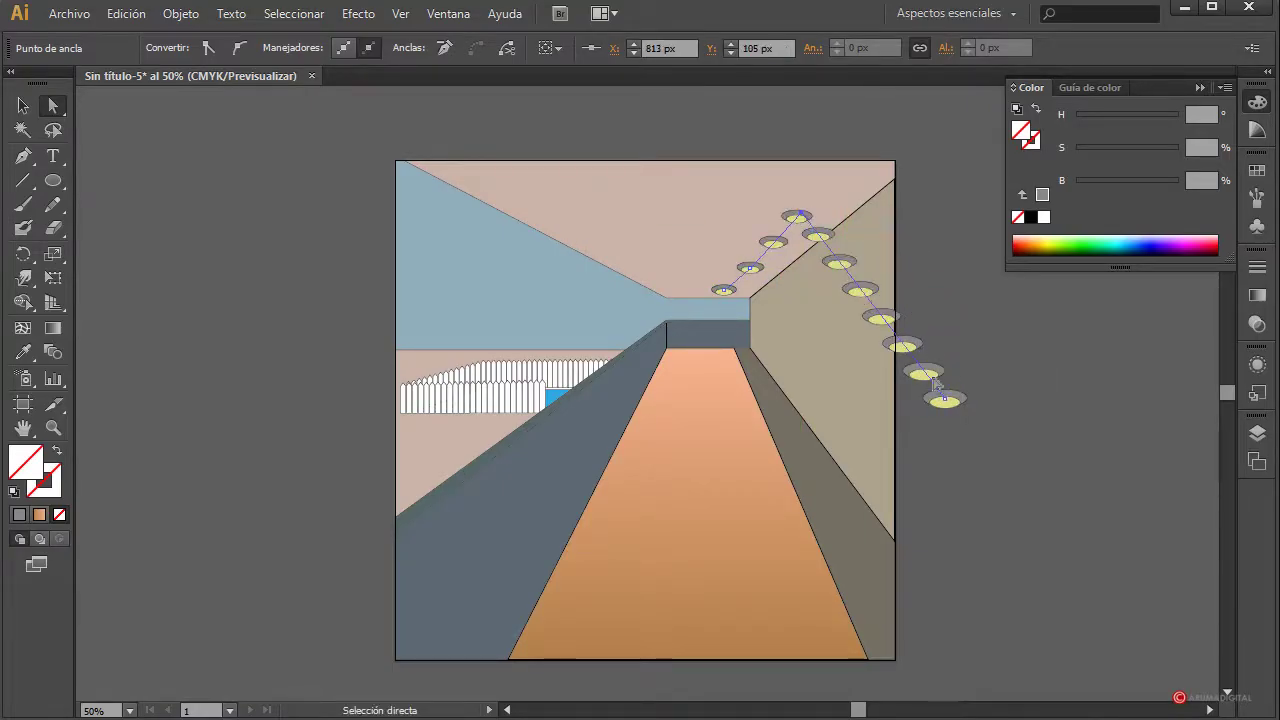
drag(945, 399, 840, 172)
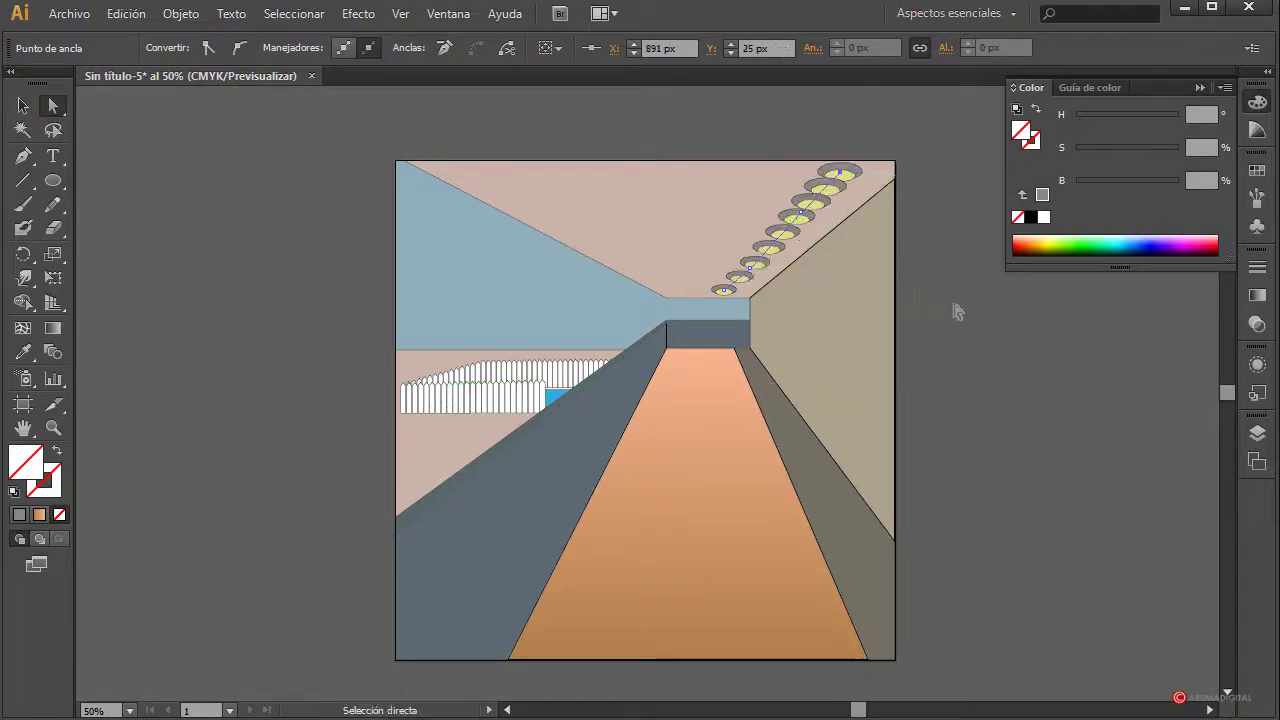
click(955, 311)
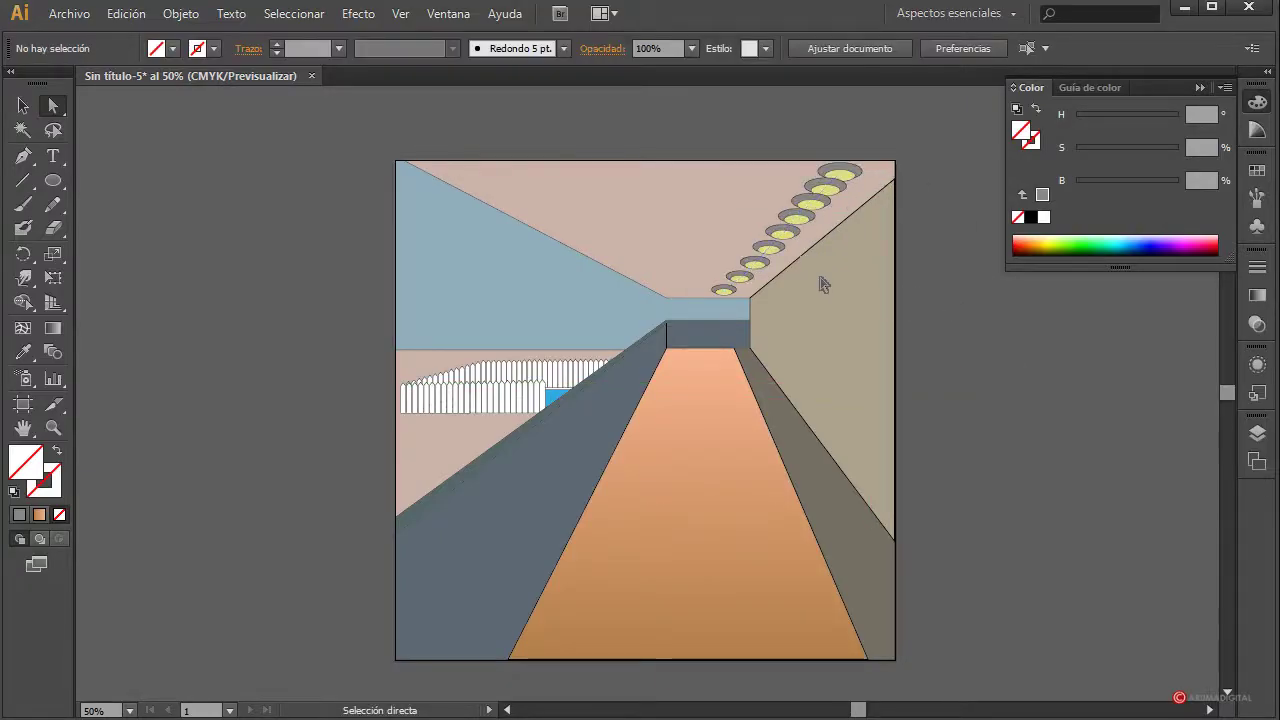
Nudge the spine's second anchor point from the back wall to X 703 px, Y 218.273 px to straighten the lamp row
click(750, 268)
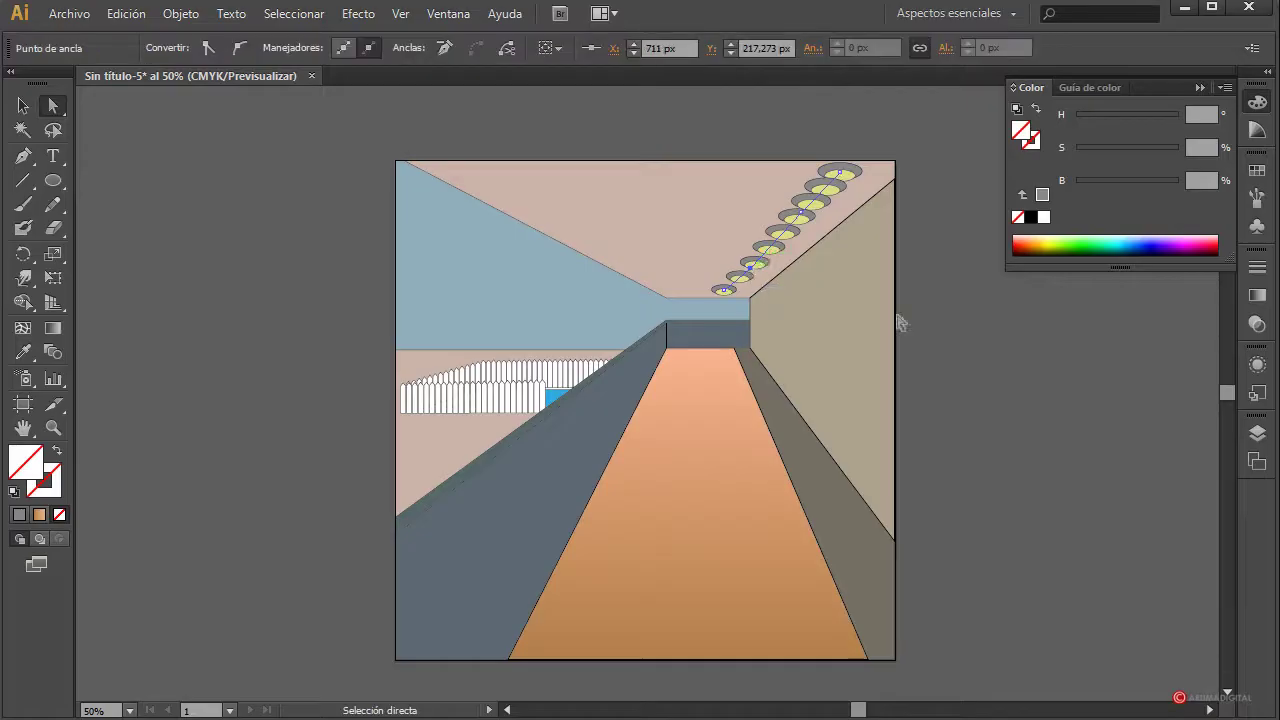
key(Left)
key(Left)
key(Left)
key(Left)
key(Left)
key(Left)
key(Down)
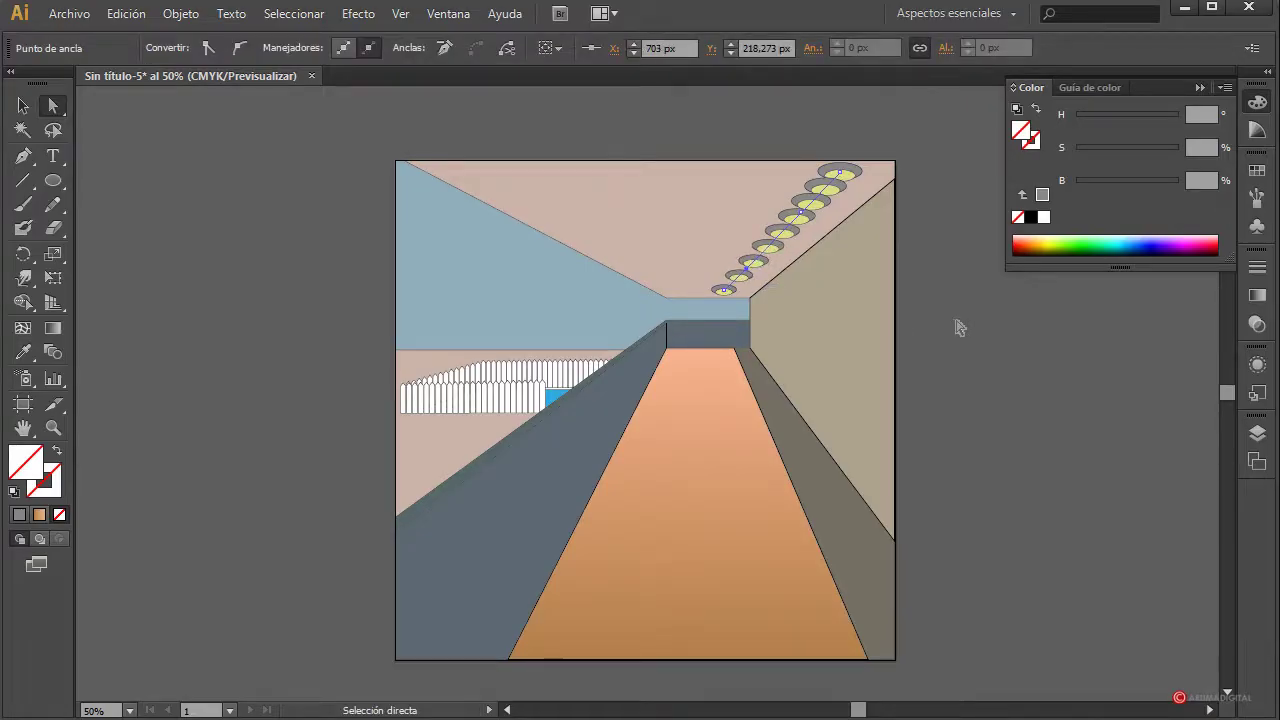
click(958, 327)
Isolate the lamp blend at 100% zoom and scale the lamp nearest the back wall down to about half its size
click(723, 290)
click(23, 105)
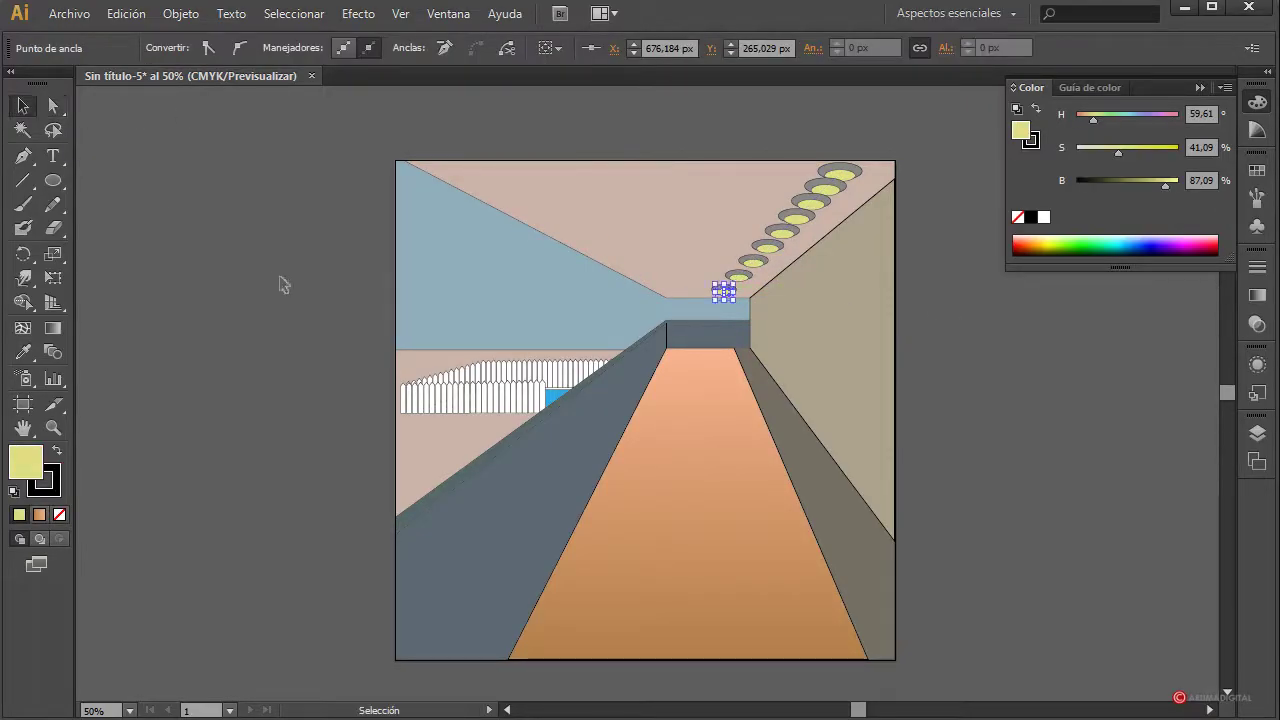
click(283, 285)
click(724, 294)
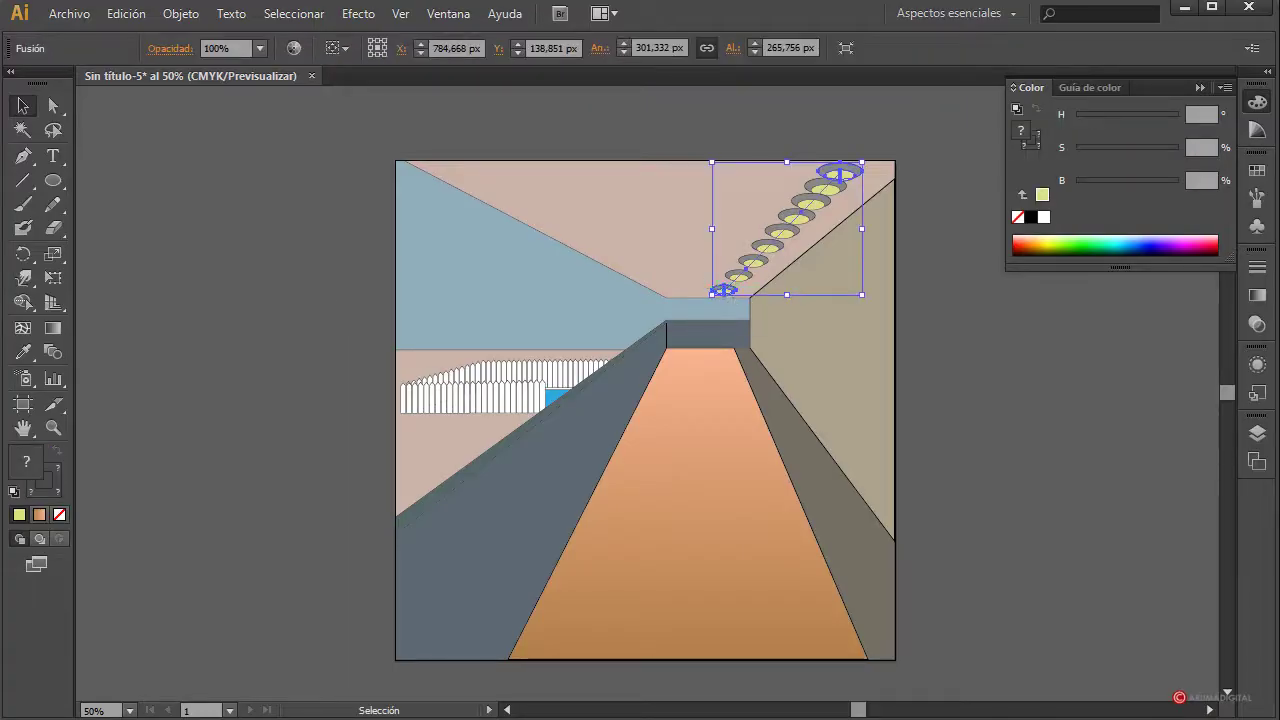
text(100)
key(Return)
scroll(600, 480, up, 3)
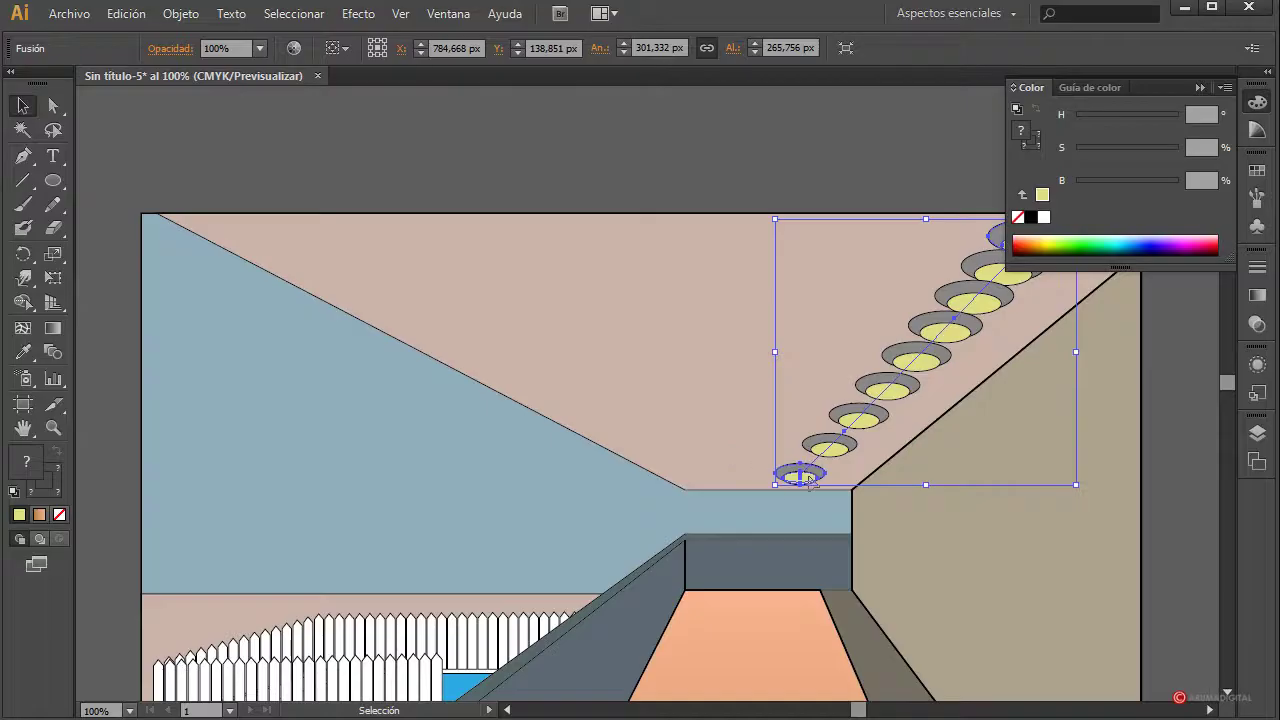
double_click(805, 475)
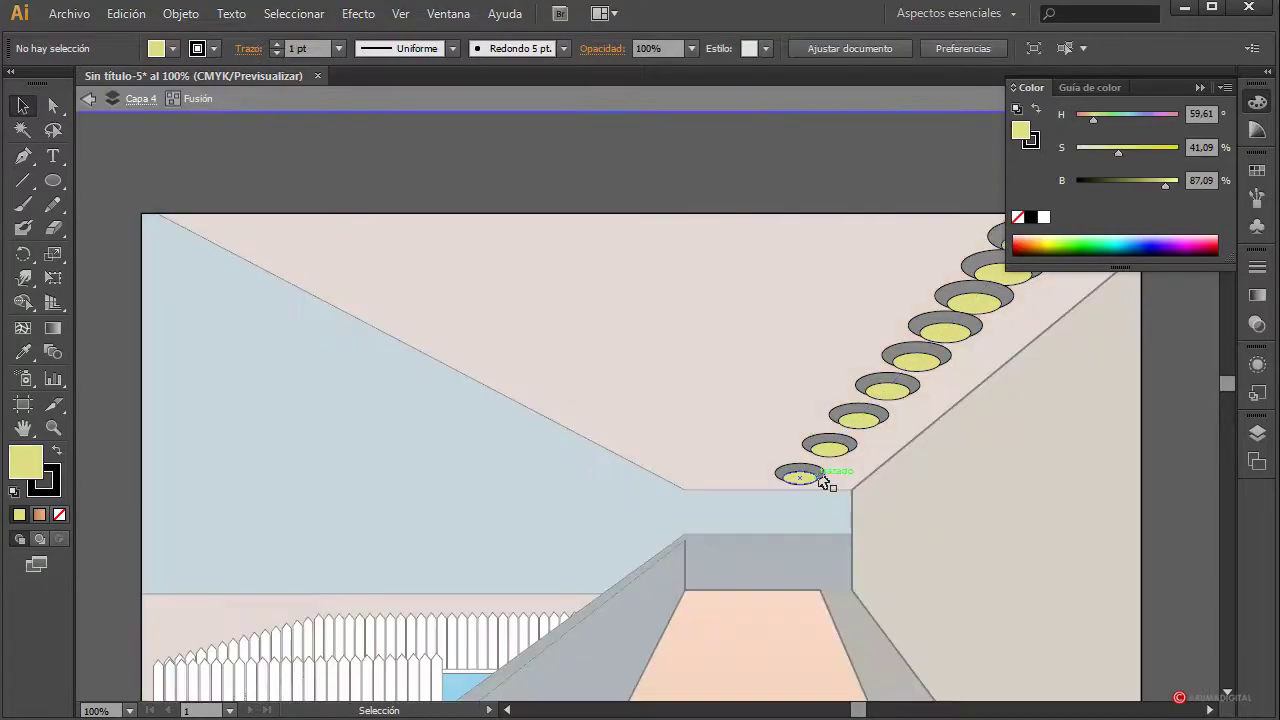
click(798, 474)
drag(773, 463, 786, 465)
click(805, 537)
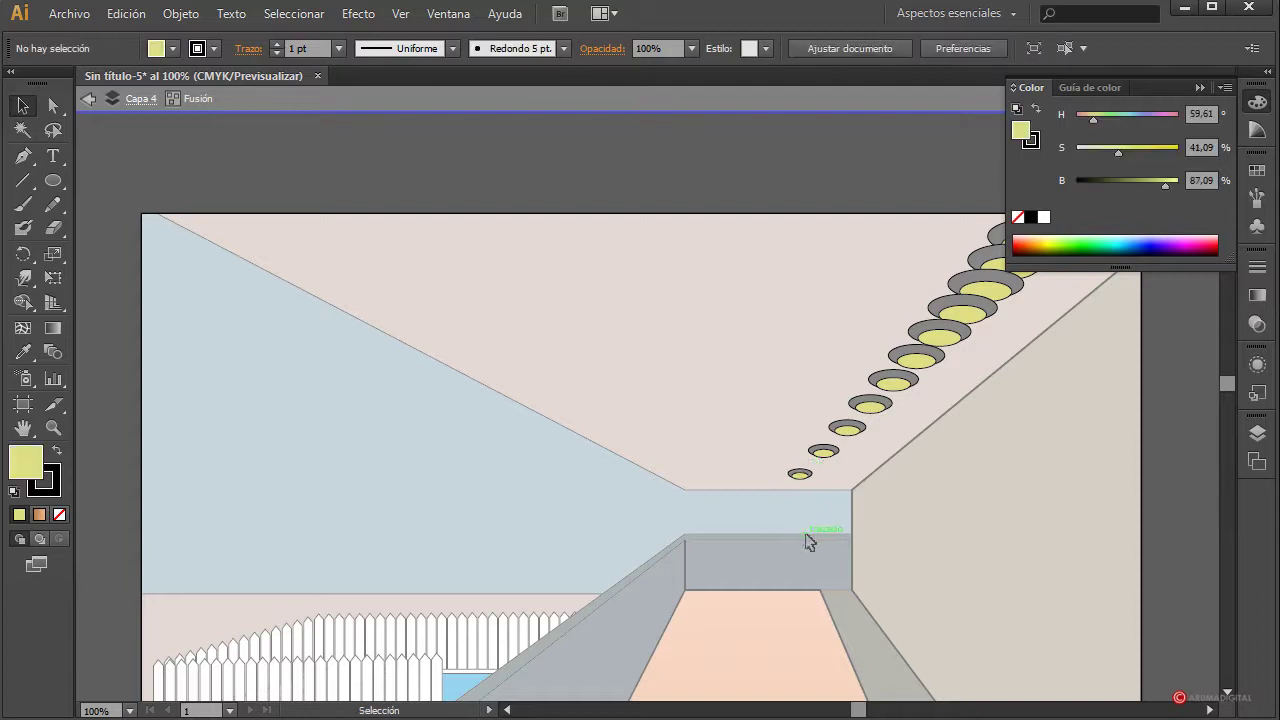
Exit the lamp blend's isolation mode and leave nothing selected
click(856, 436)
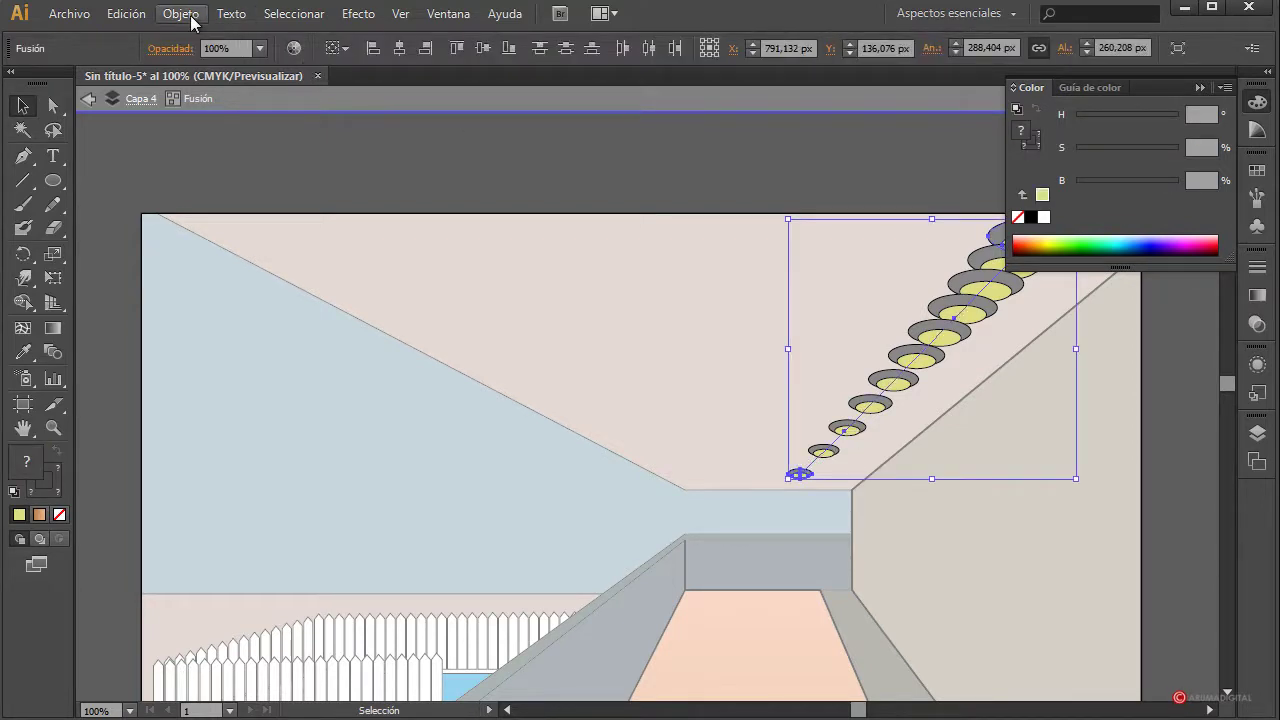
click(181, 14)
click(120, 348)
double_click(120, 348)
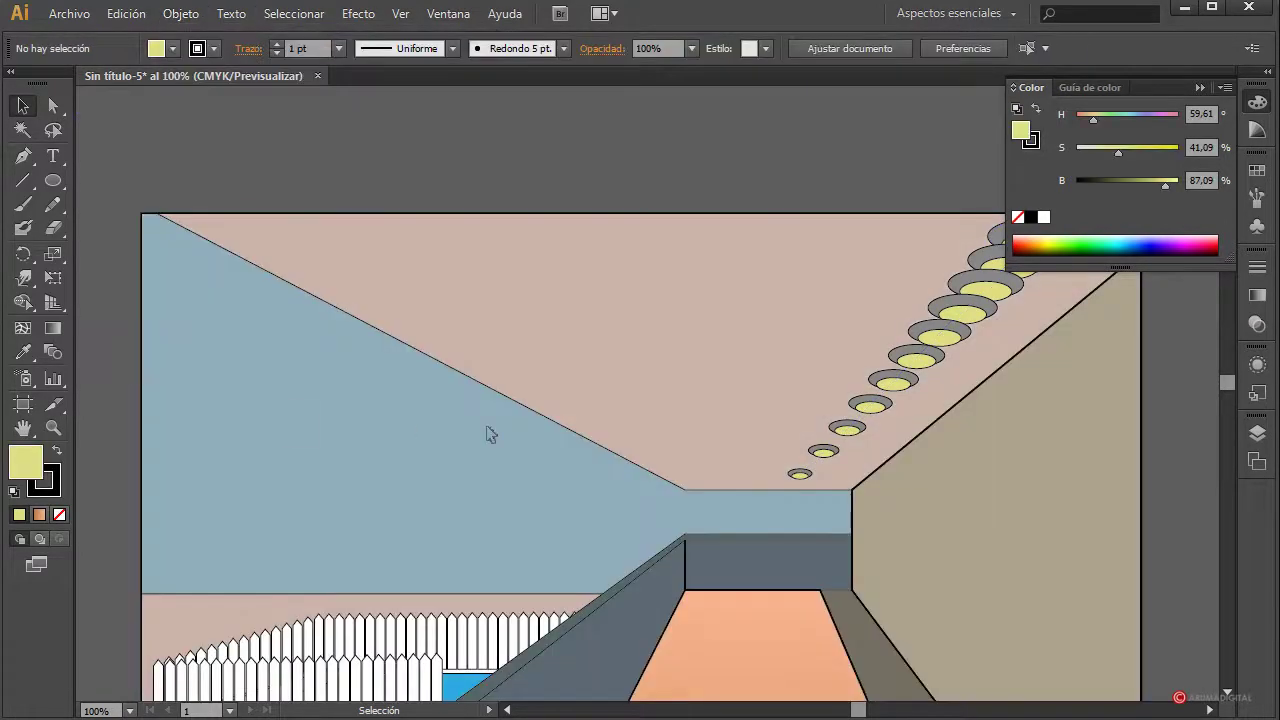
Set the ceiling lamp blend's spacing to Specified Steps (Pasos especificados) with 5 steps, preview it, and leave nothing selected
click(958, 337)
click(181, 14)
mouse_move(215, 467)
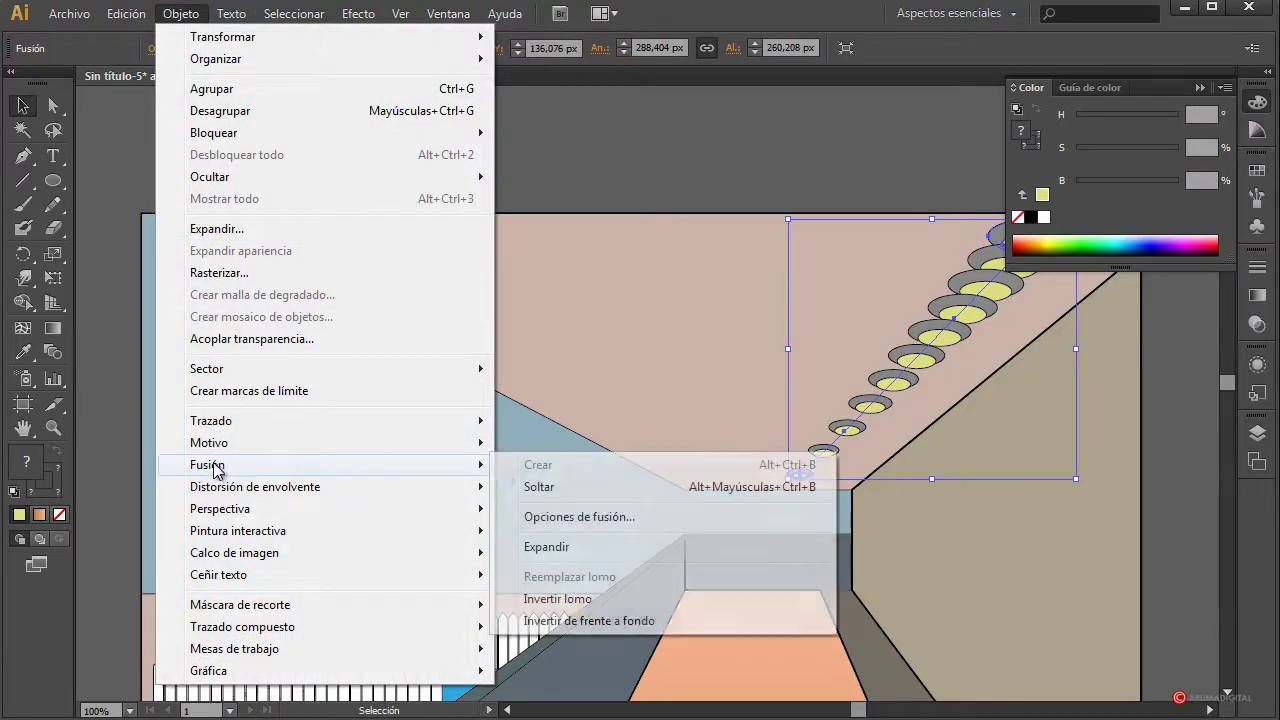
click(566, 519)
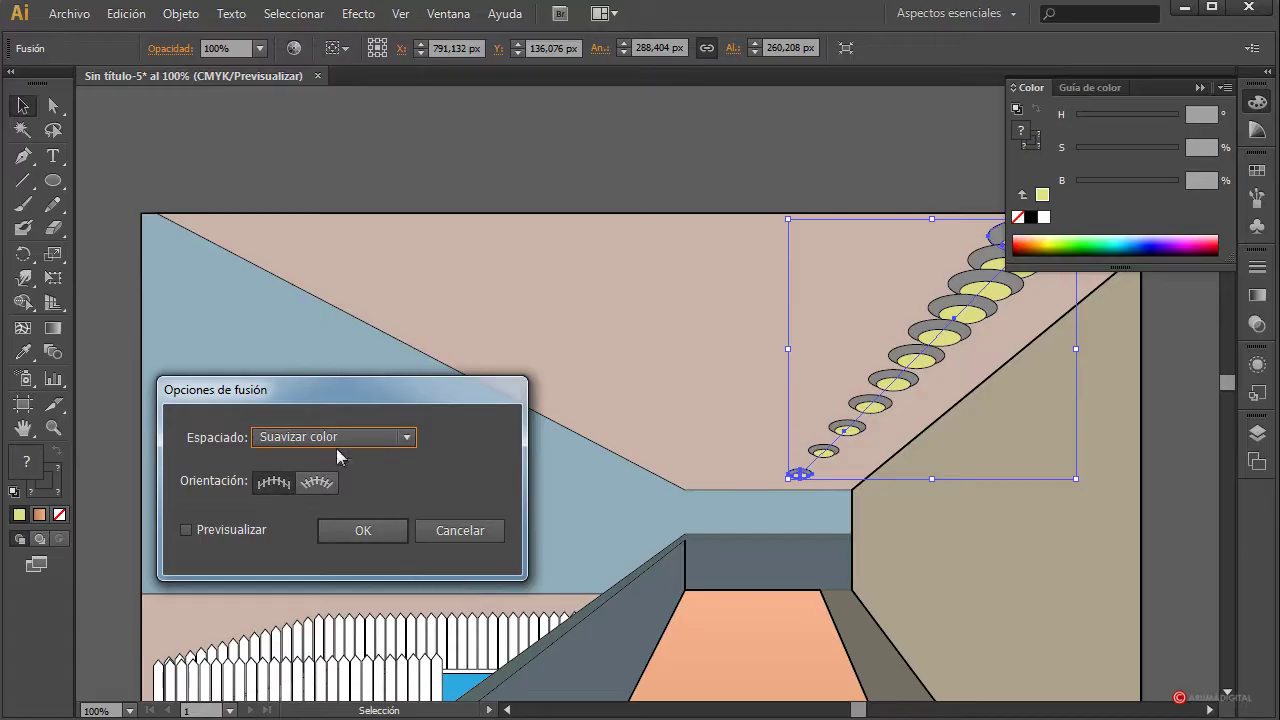
click(336, 441)
click(311, 481)
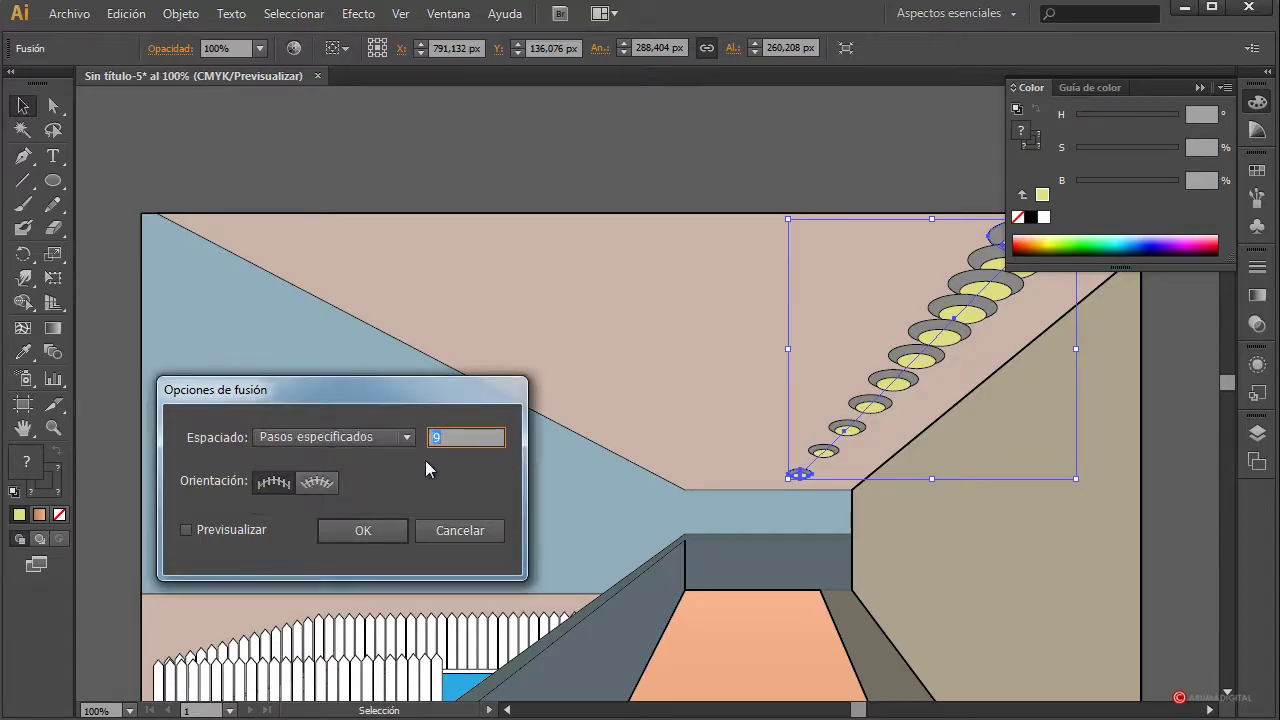
click(210, 531)
click(445, 433)
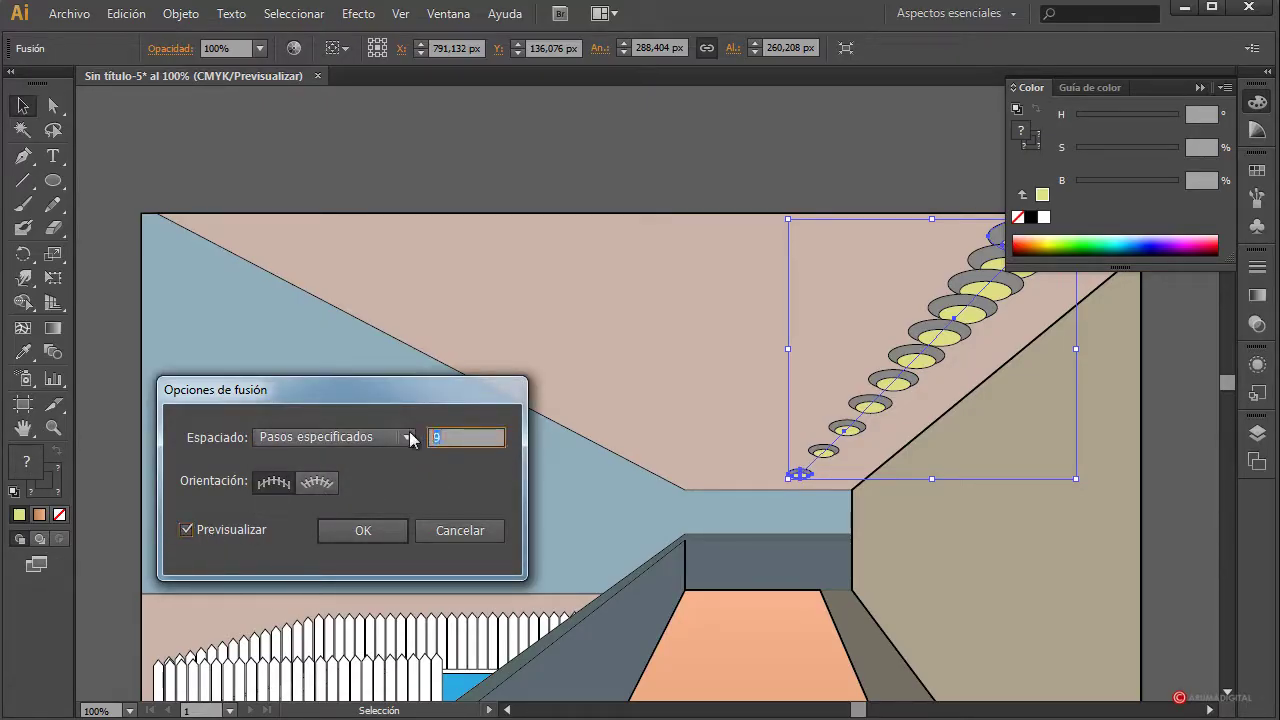
click(237, 531)
click(237, 531)
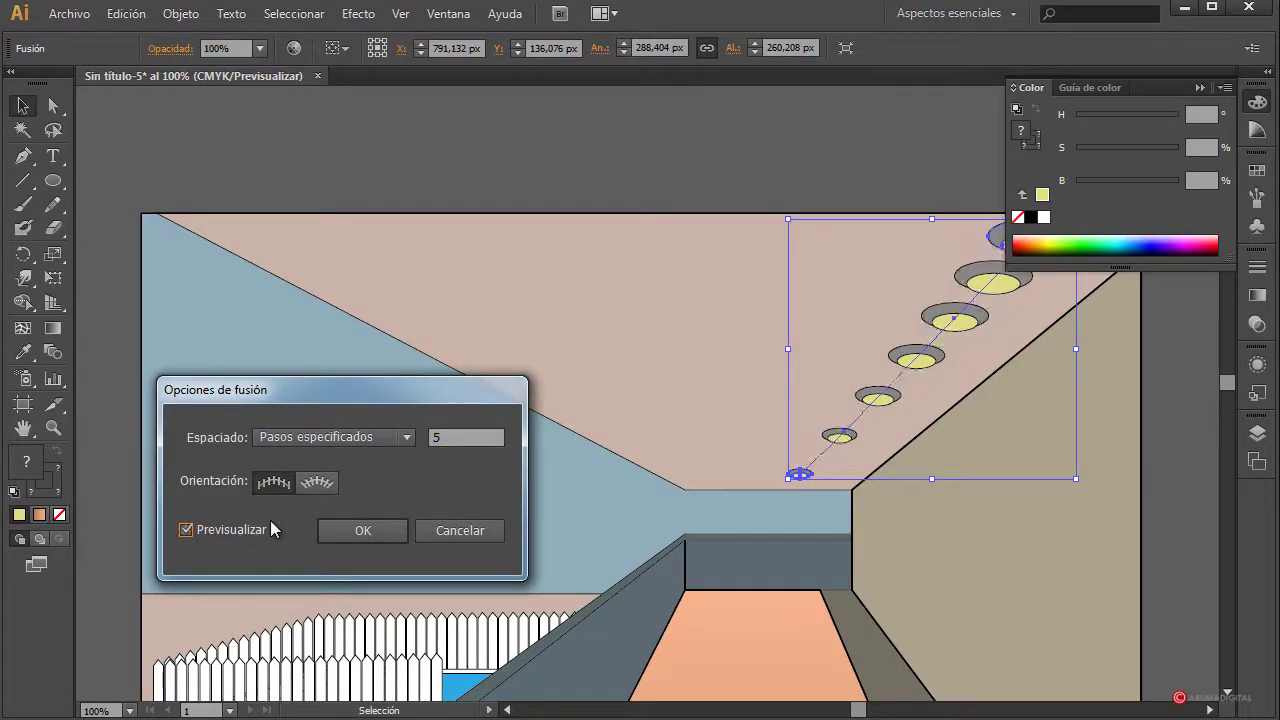
click(360, 534)
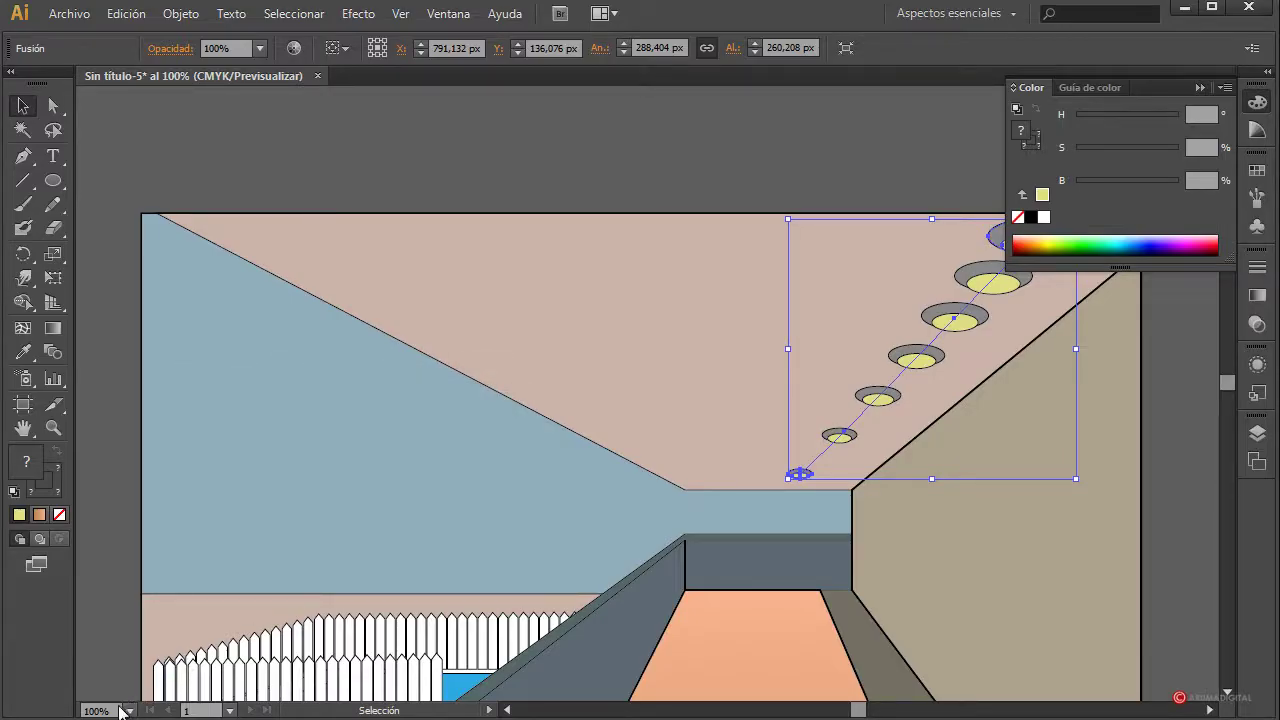
scroll(662, 434, up, 3)
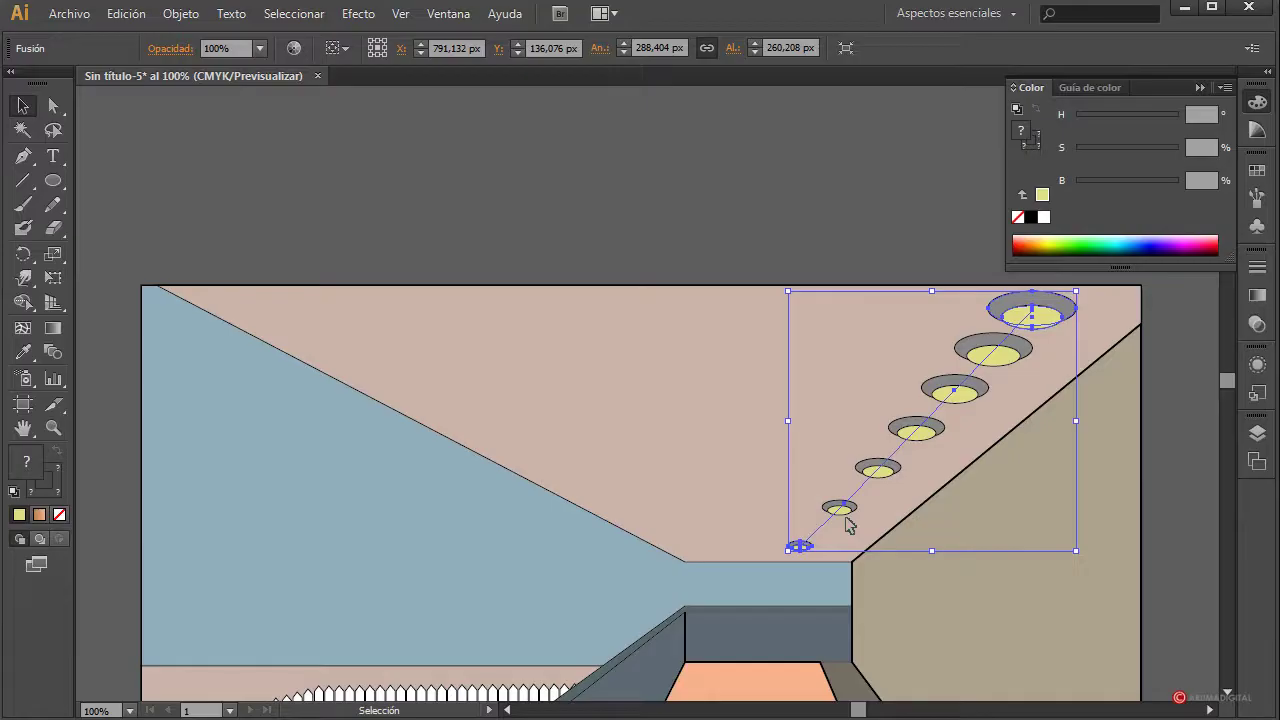
click(543, 494)
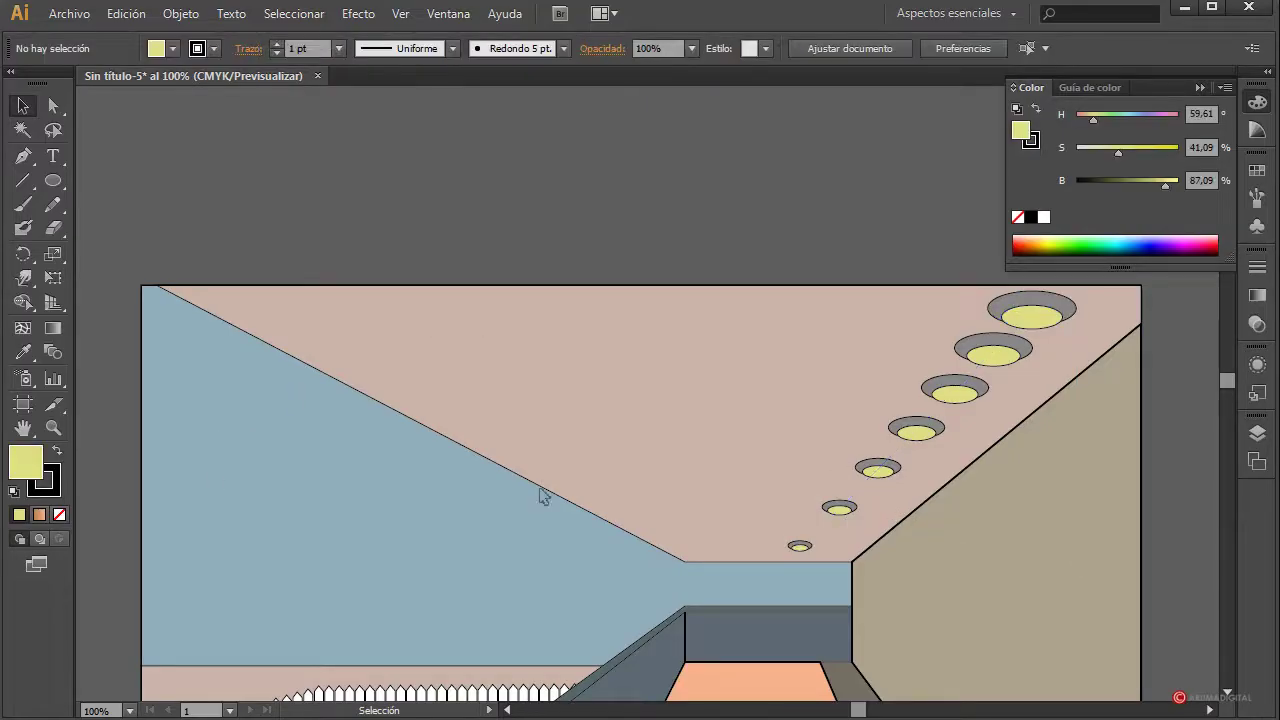
Expand the lamp blend and ungroup the result into separate lamps
click(800, 545)
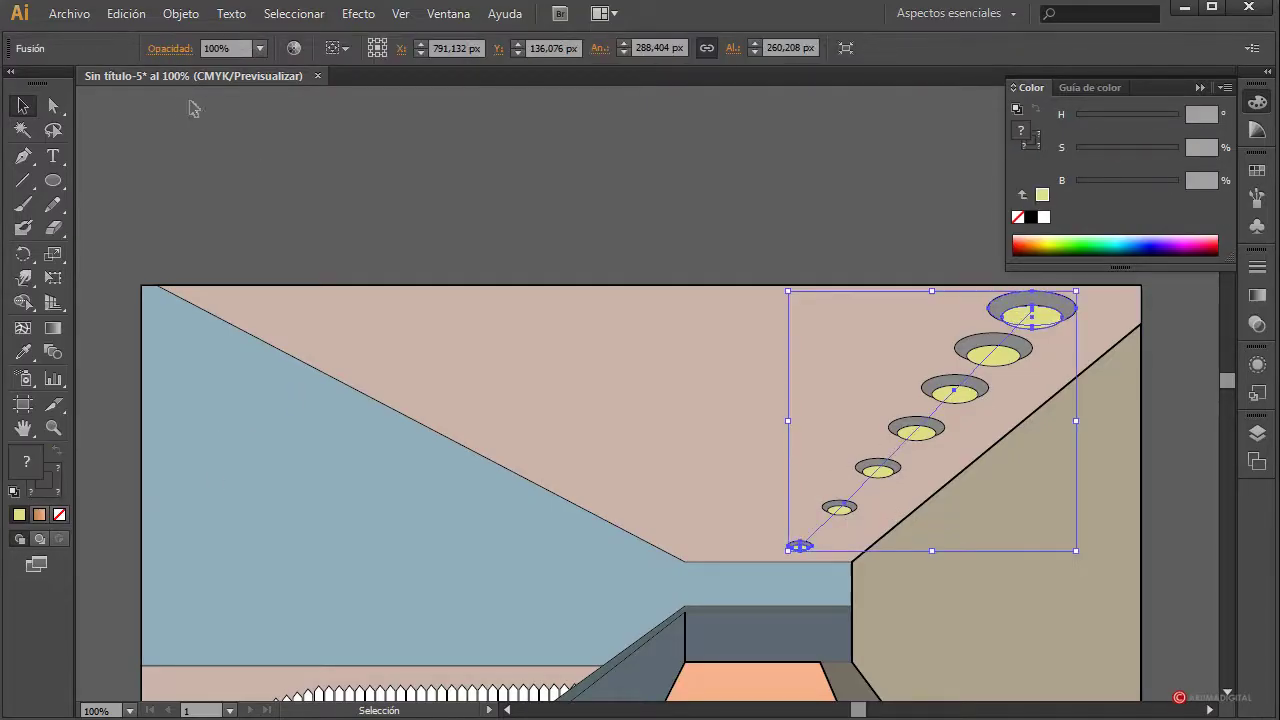
click(185, 15)
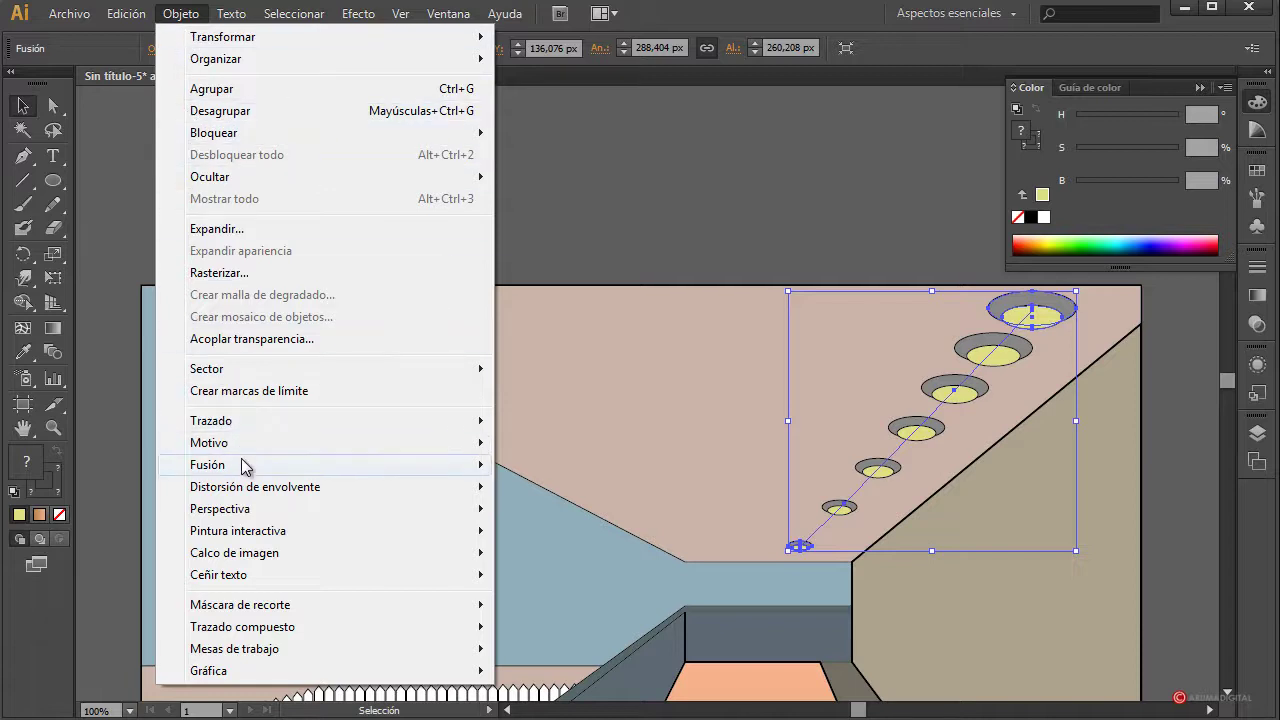
mouse_move(321, 466)
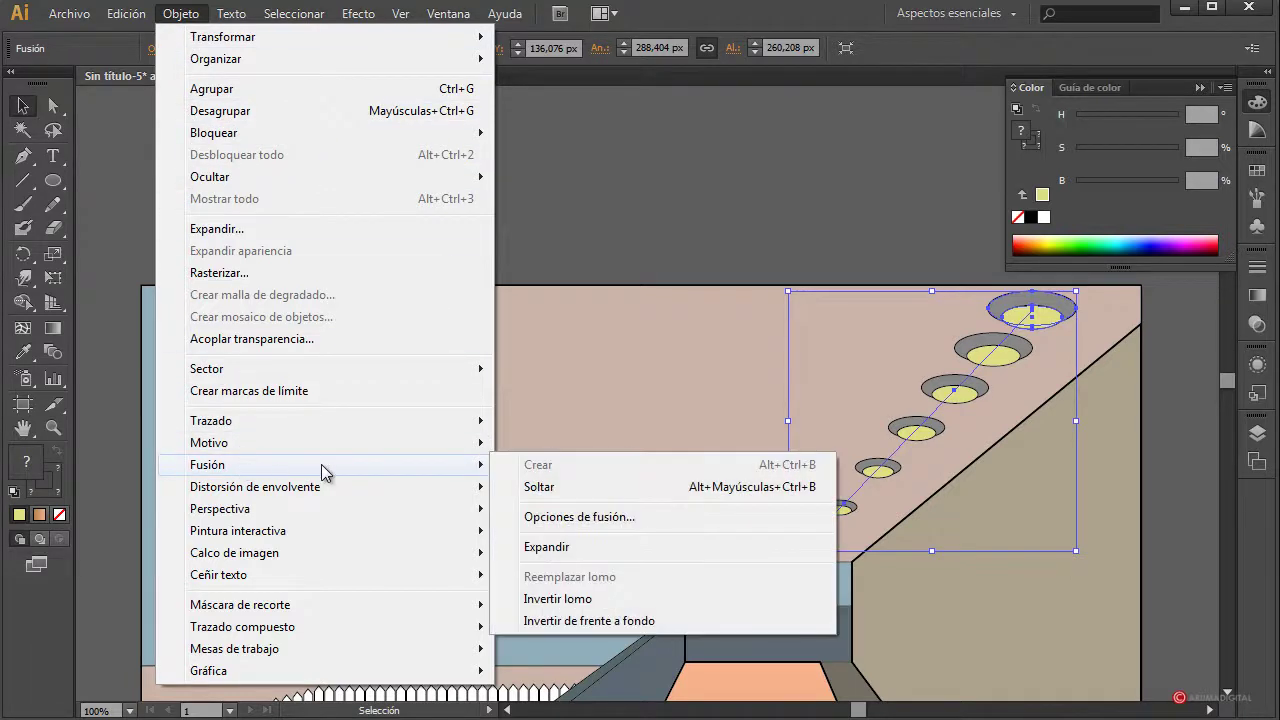
click(558, 548)
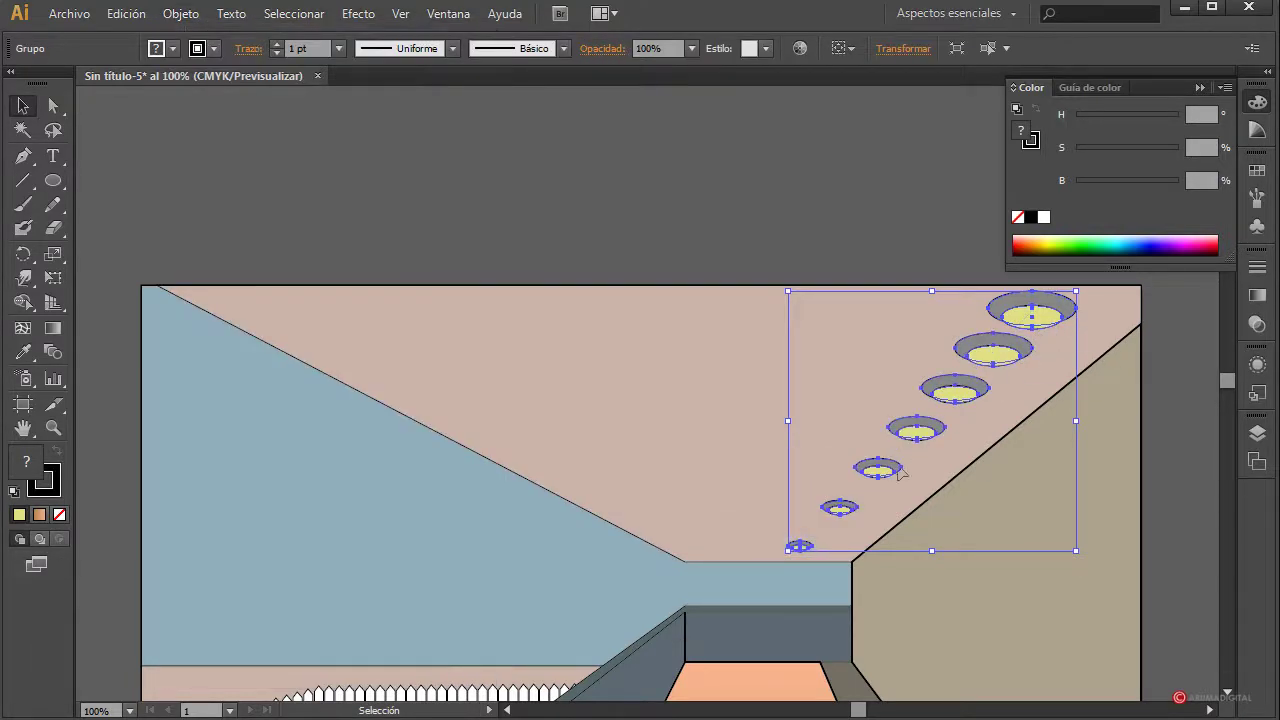
click(181, 13)
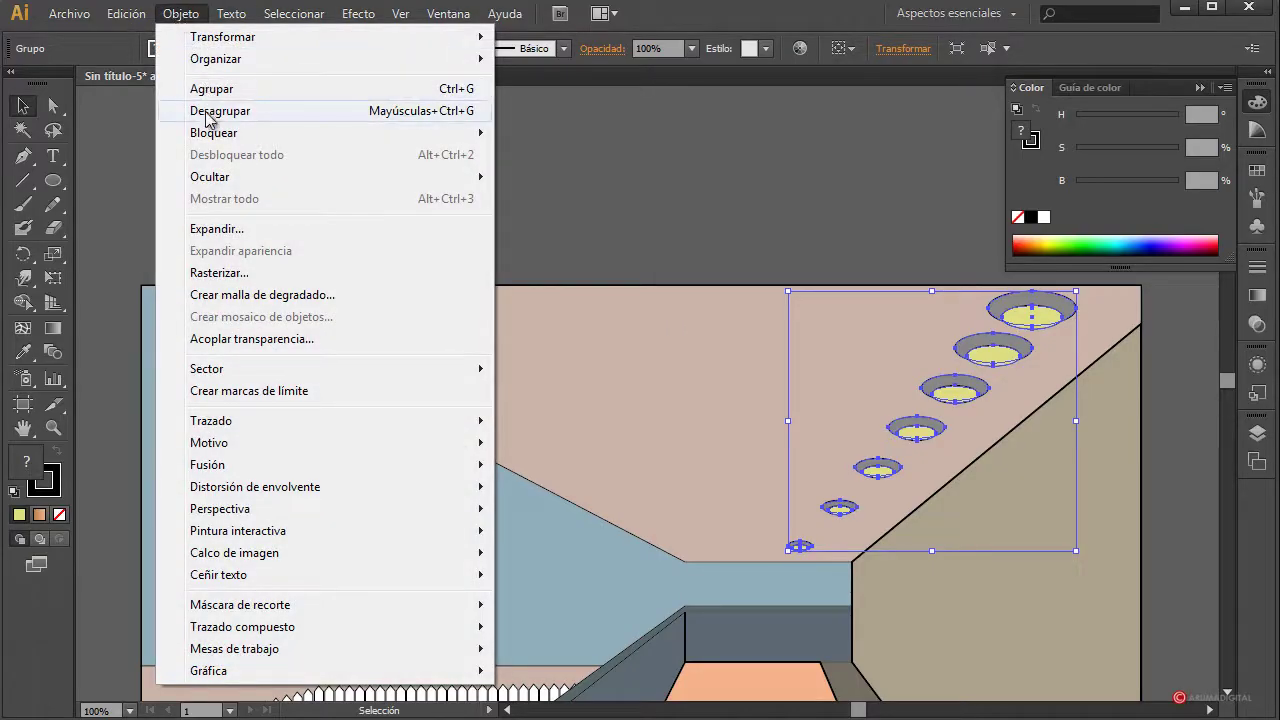
click(220, 111)
click(1172, 485)
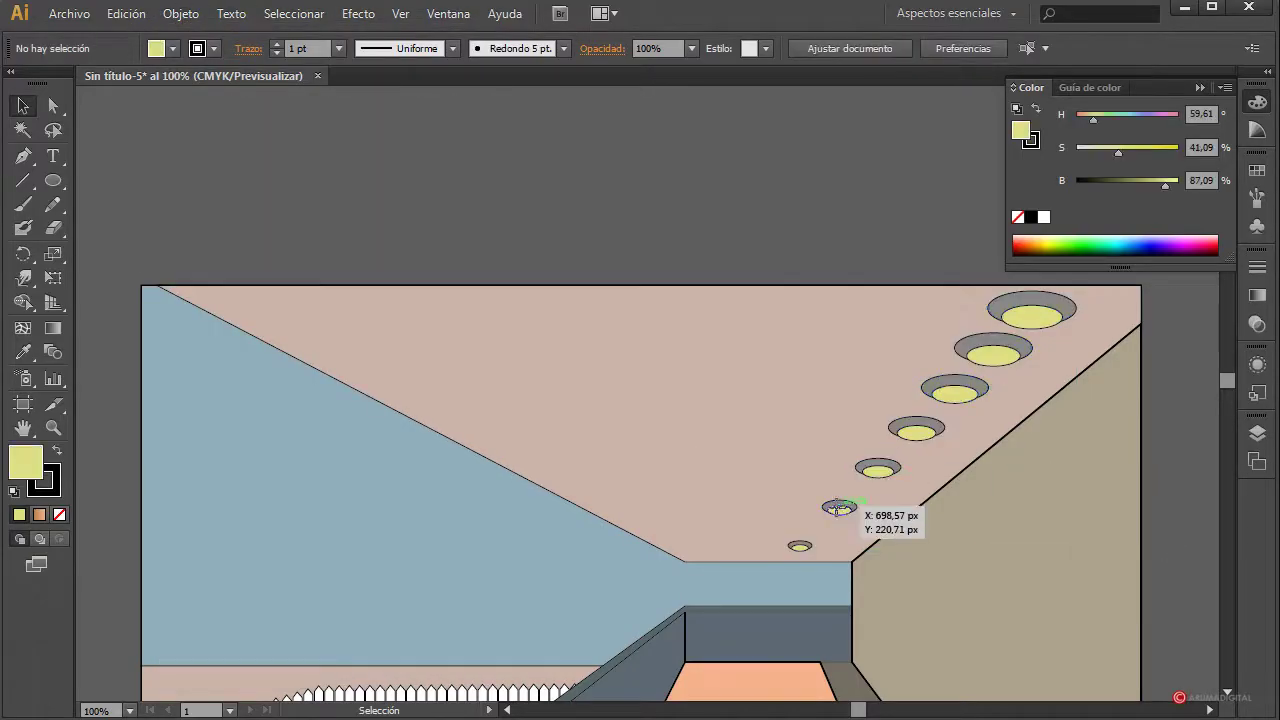
Nudge the second lamp from the back wall about 9 px left and 10 px down, closer to the smallest lamp
click(839, 508)
key(Left)
key(Left)
key(Left)
key(Left)
key(Left)
key(Left)
key(Left)
key(Left)
key(Left)
key(Down)
key(Down)
key(Down)
key(Down)
key(Down)
key(Down)
key(Down)
key(Down)
key(Down)
key(Down)
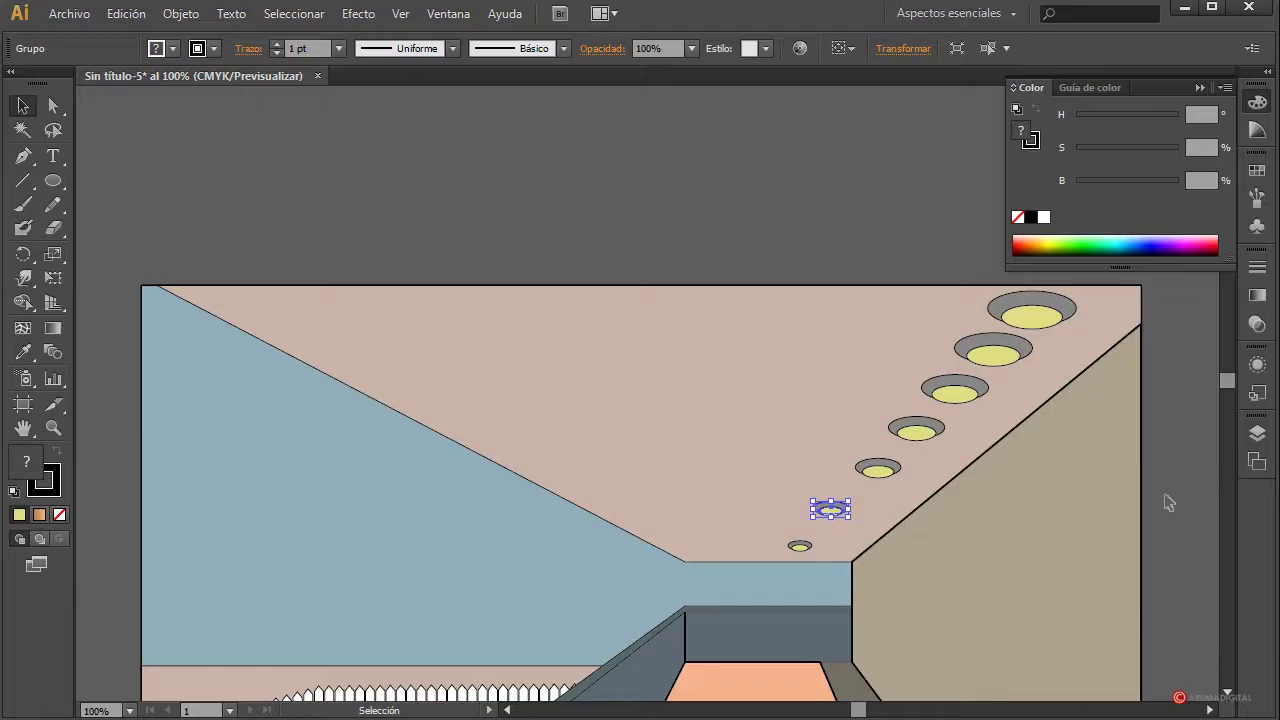
Nudge the third lamp from the back wall about 12 px down and 5 px left along the row
drag(830, 519, 878, 470)
key(Down)
key(Down)
key(Down)
key(Down)
key(Down)
key(Down)
key(Down)
key(Down)
key(Down)
key(Down)
key(Down)
key(Down)
key(Left)
key(Left)
key(Left)
key(Left)
key(Left)
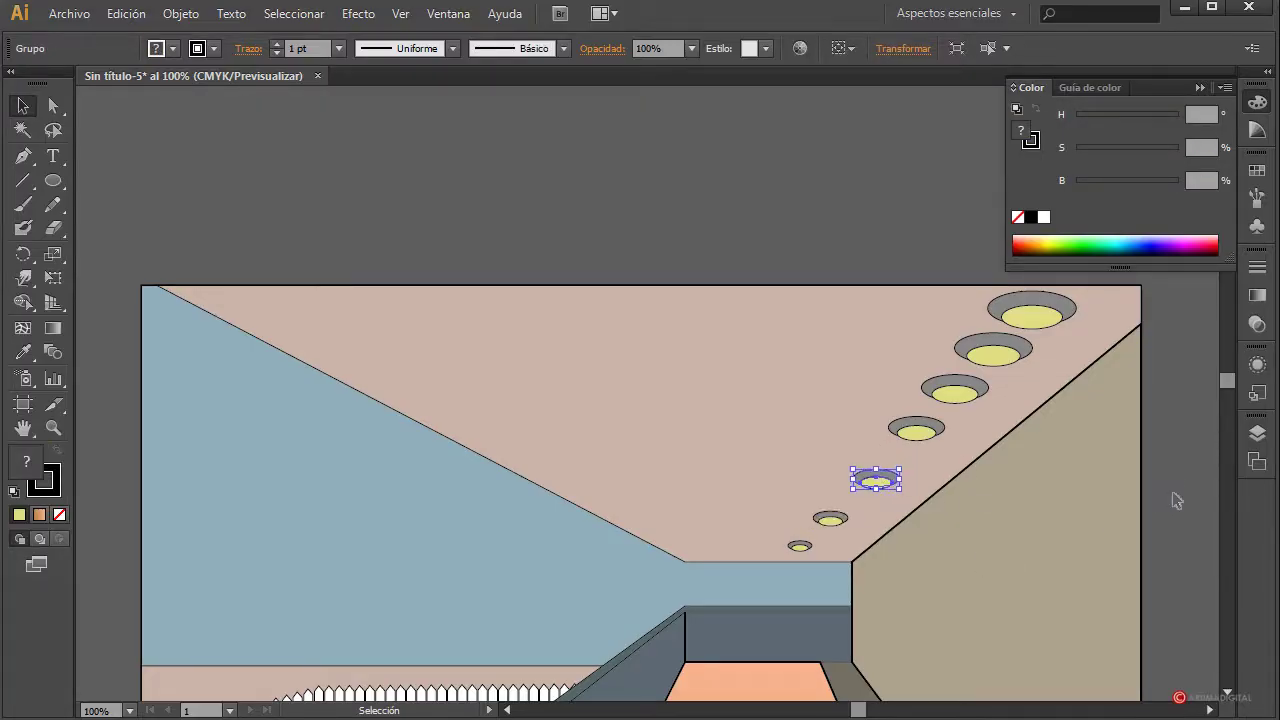
click(1168, 510)
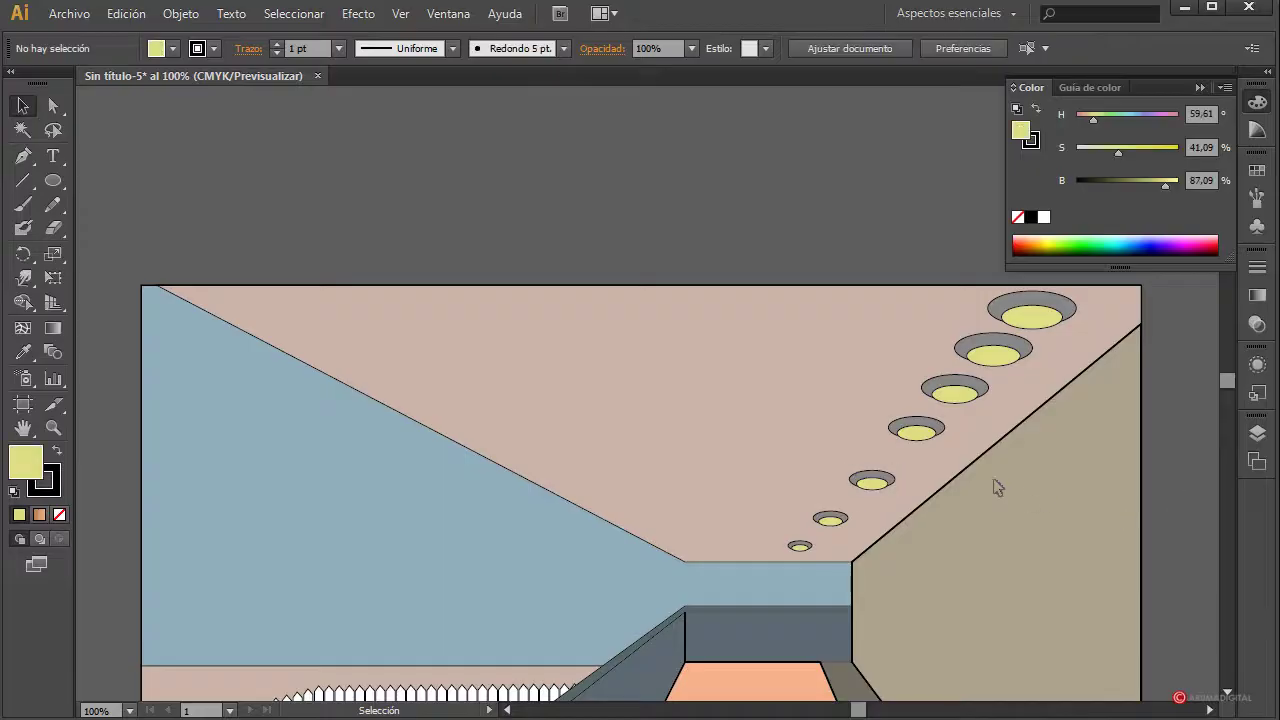
Nudge the fourth lamp from the back wall about 8 px down and 3 px left
click(940, 438)
key(Down)
key(Down)
key(Down)
key(Down)
key(Down)
key(Down)
key(Down)
key(Down)
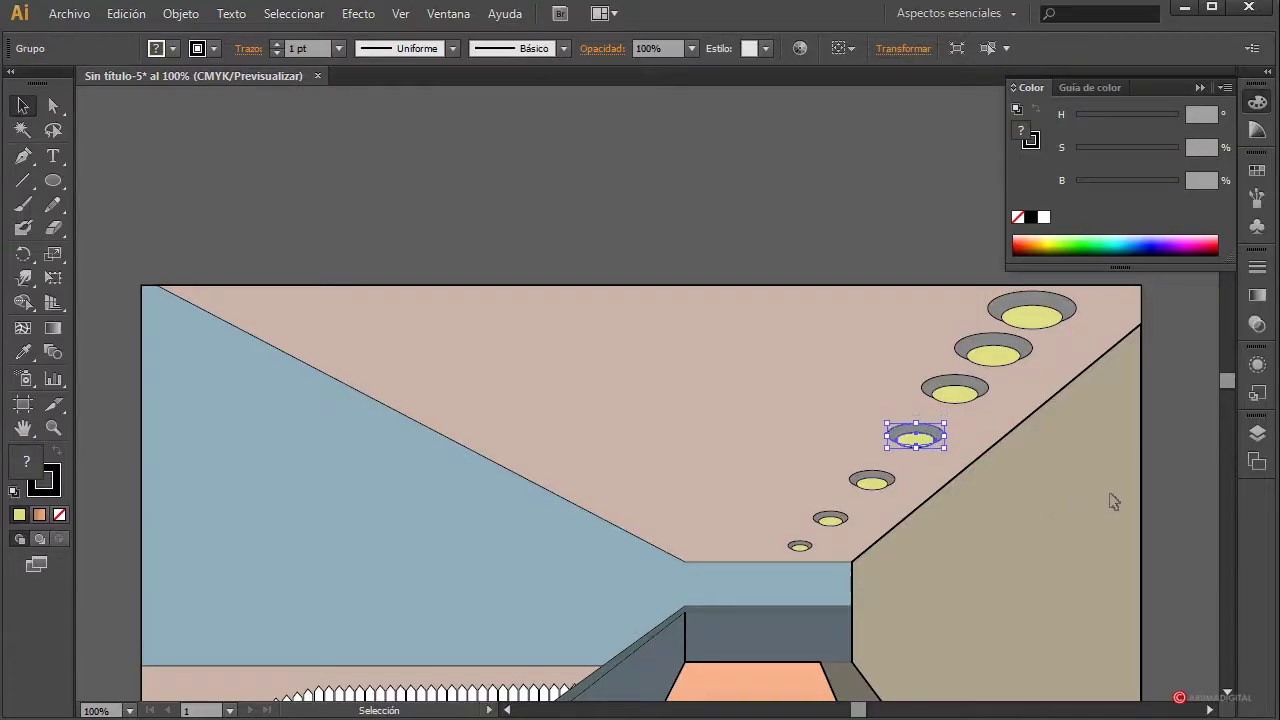
key(Left)
key(Left)
click(1165, 508)
Shift the third lamp from the back wall a further 6 px or so down and 6 px left
click(870, 482)
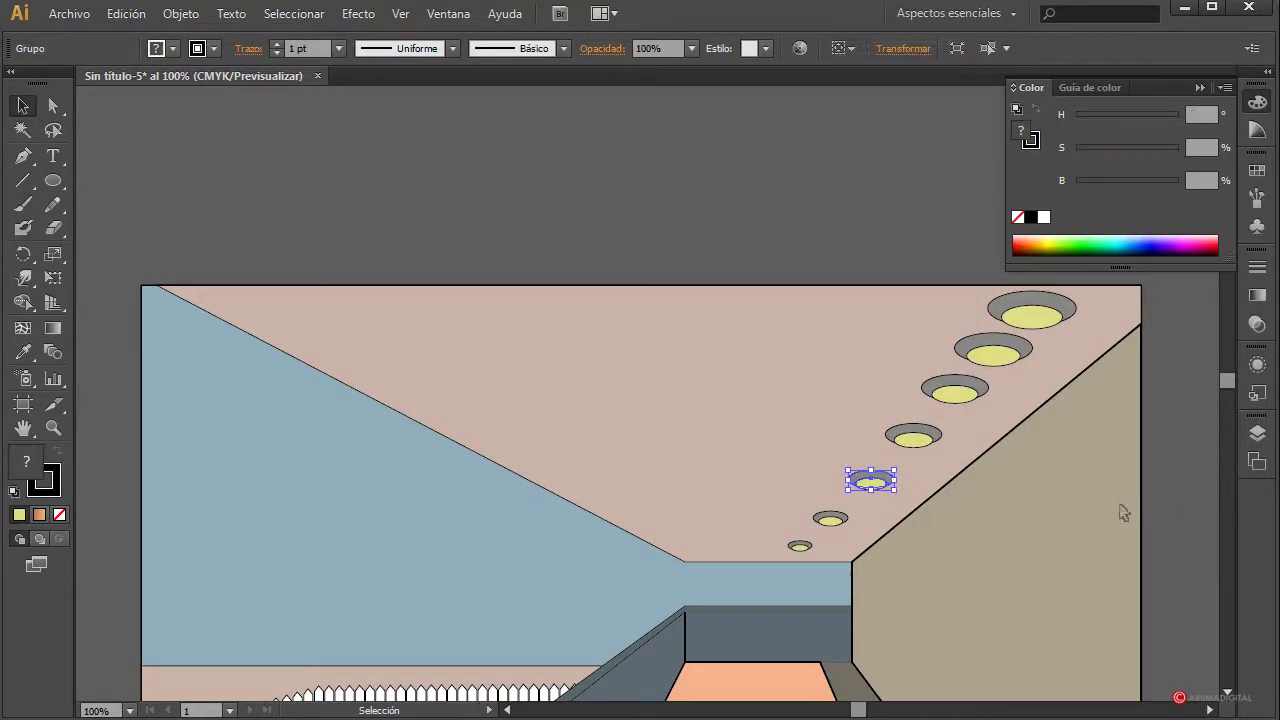
key(Down)
key(Down)
key(Down)
key(Down)
key(Left)
key(Left)
key(Left)
key(Left)
key(Left)
key(Left)
key(Down)
key(Down)
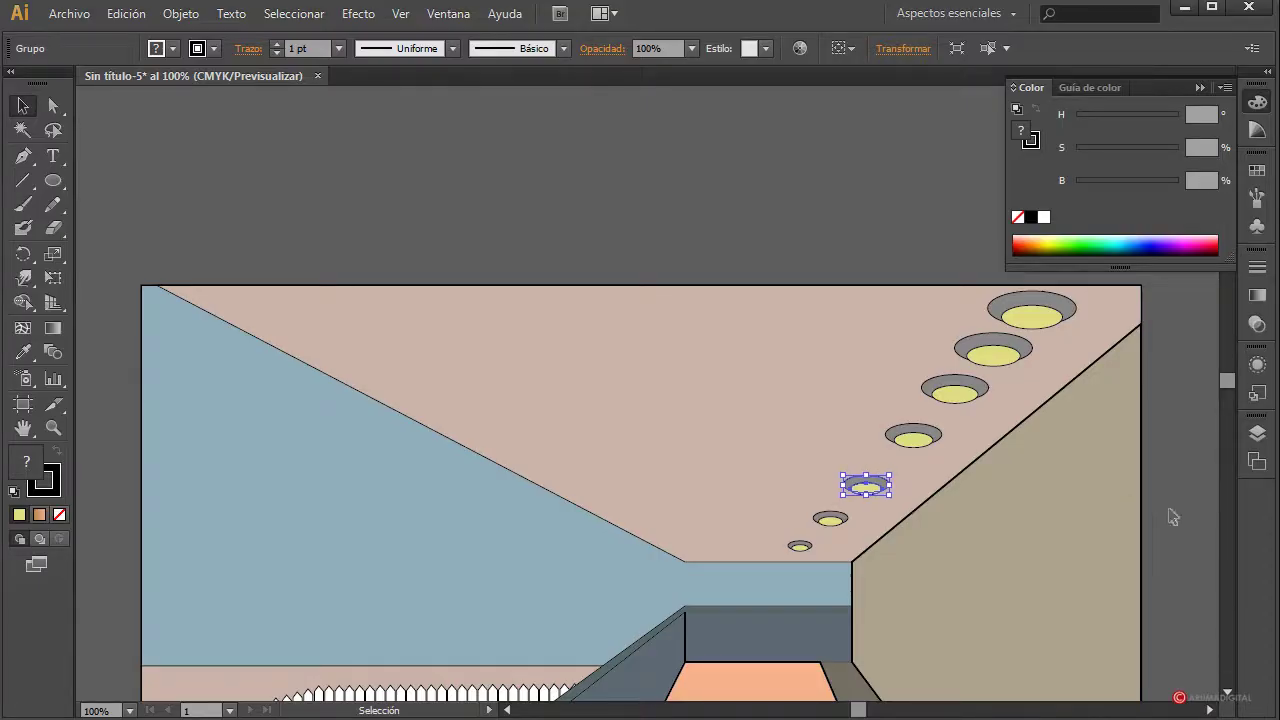
click(1169, 517)
Move the fourth lamp from the back wall about another 10 px down and 5 px left
click(930, 445)
key(Down)
key(Down)
key(Down)
key(Down)
key(Down)
key(Down)
key(Down)
key(Down)
key(Down)
key(Down)
key(Left)
key(Left)
key(Left)
key(Left)
key(Left)
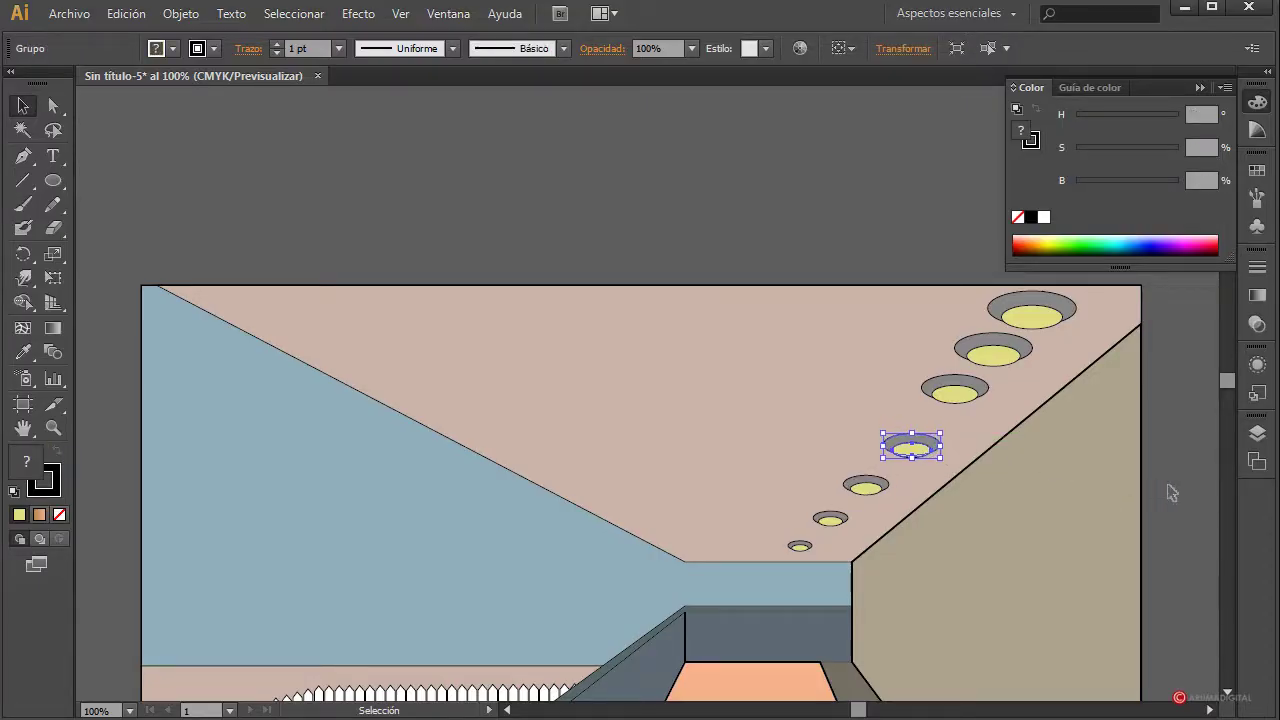
click(1188, 494)
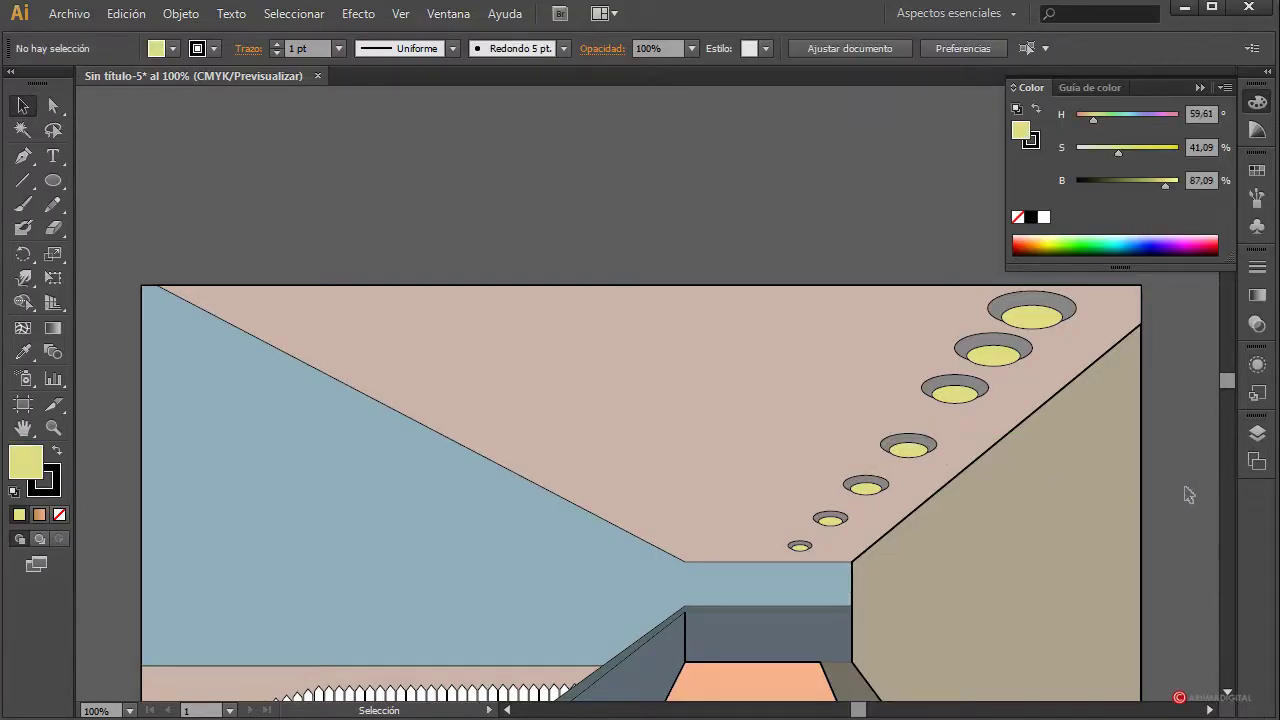
Nudge the fifth lamp from the back wall about 11 px down and 5 px left in two passes
click(910, 447)
click(952, 390)
key(Down)
key(Down)
key(Down)
key(Down)
key(Down)
key(Down)
key(Down)
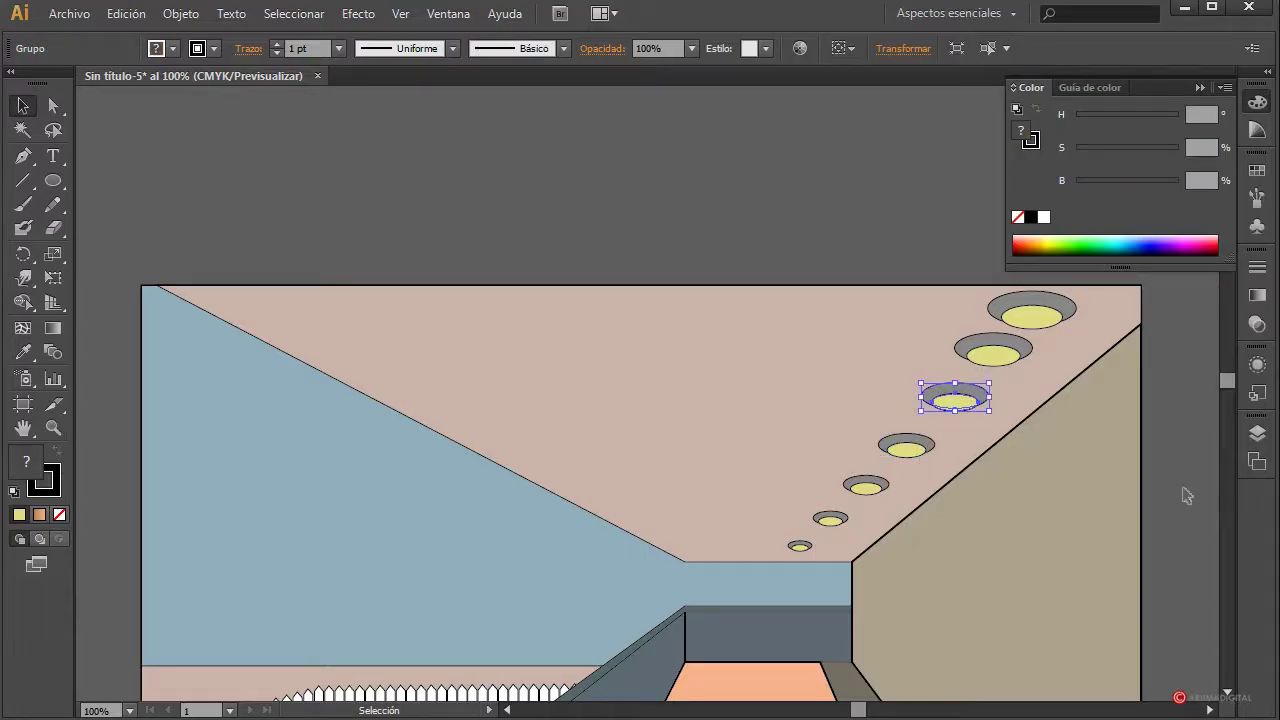
key(Left)
key(Left)
key(Left)
click(1160, 542)
click(974, 407)
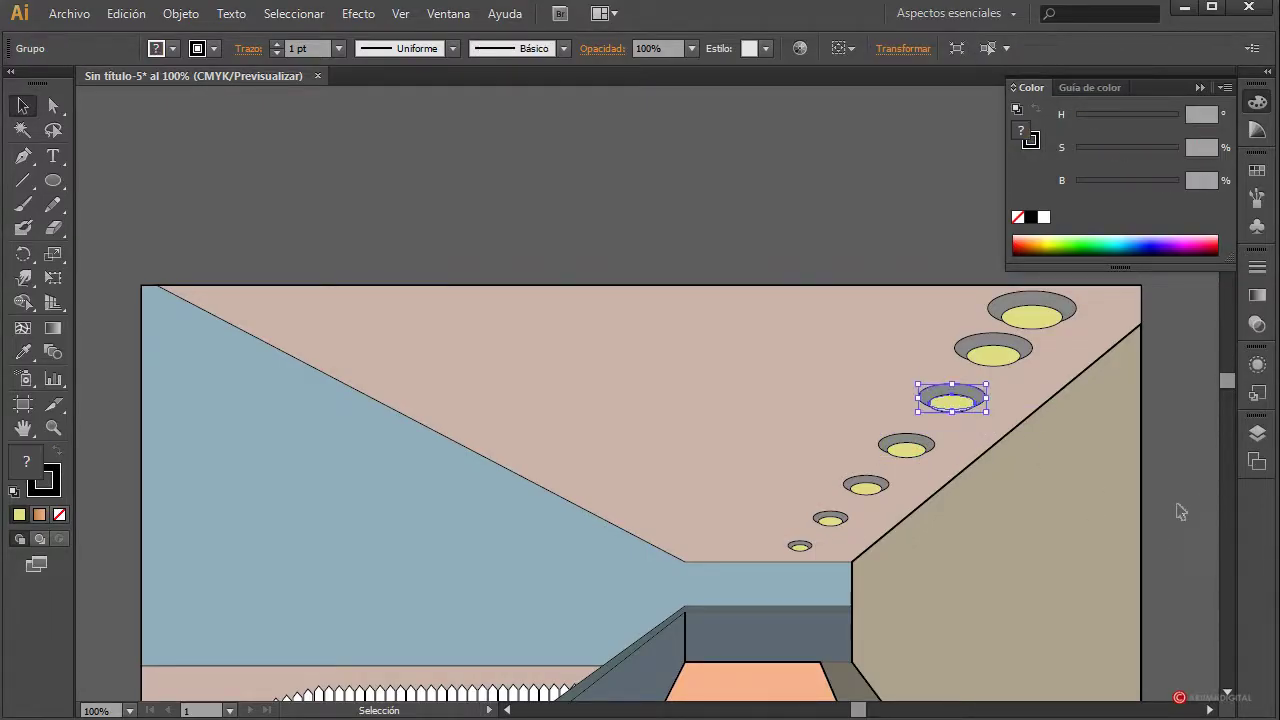
key(Down)
key(Down)
key(Down)
key(Down)
key(Left)
key(Left)
click(1180, 514)
Nudge the second-largest lamp slightly down and left, and delete it from the row
click(1008, 358)
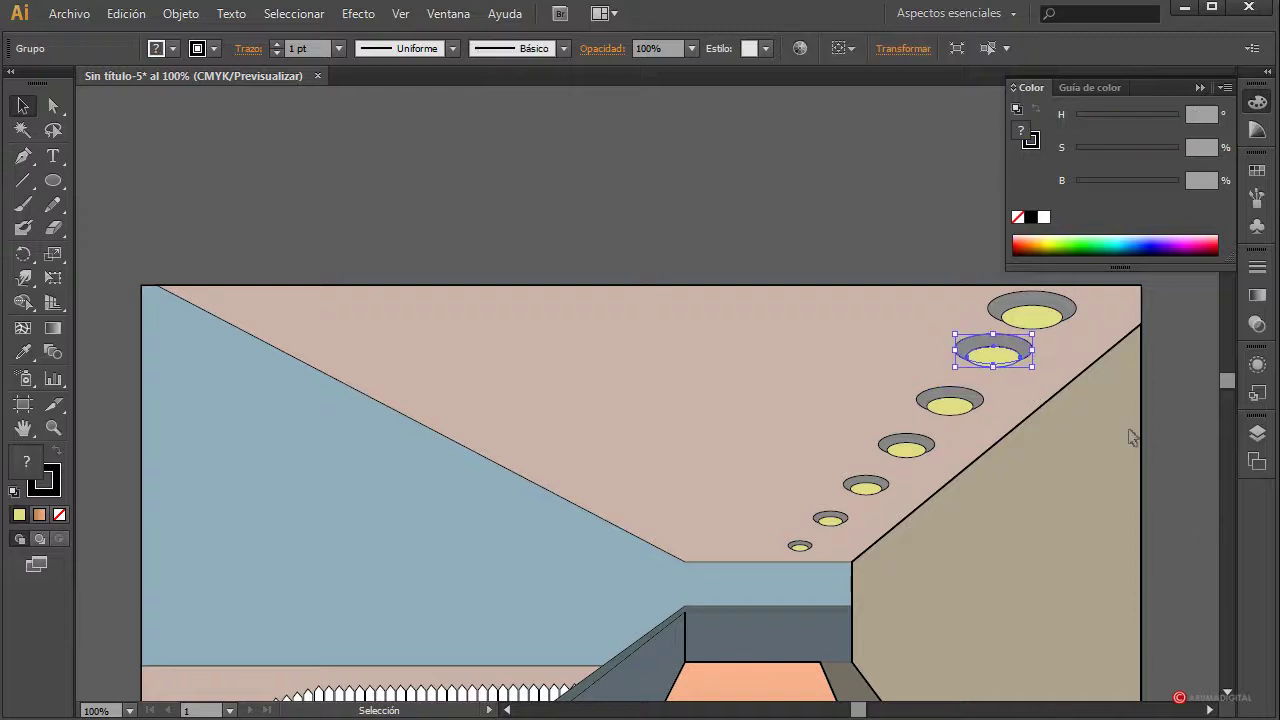
key(Down)
key(Down)
key(Down)
key(Down)
key(Down)
key(Down)
key(Down)
key(Down)
key(Left)
key(Left)
key(Left)
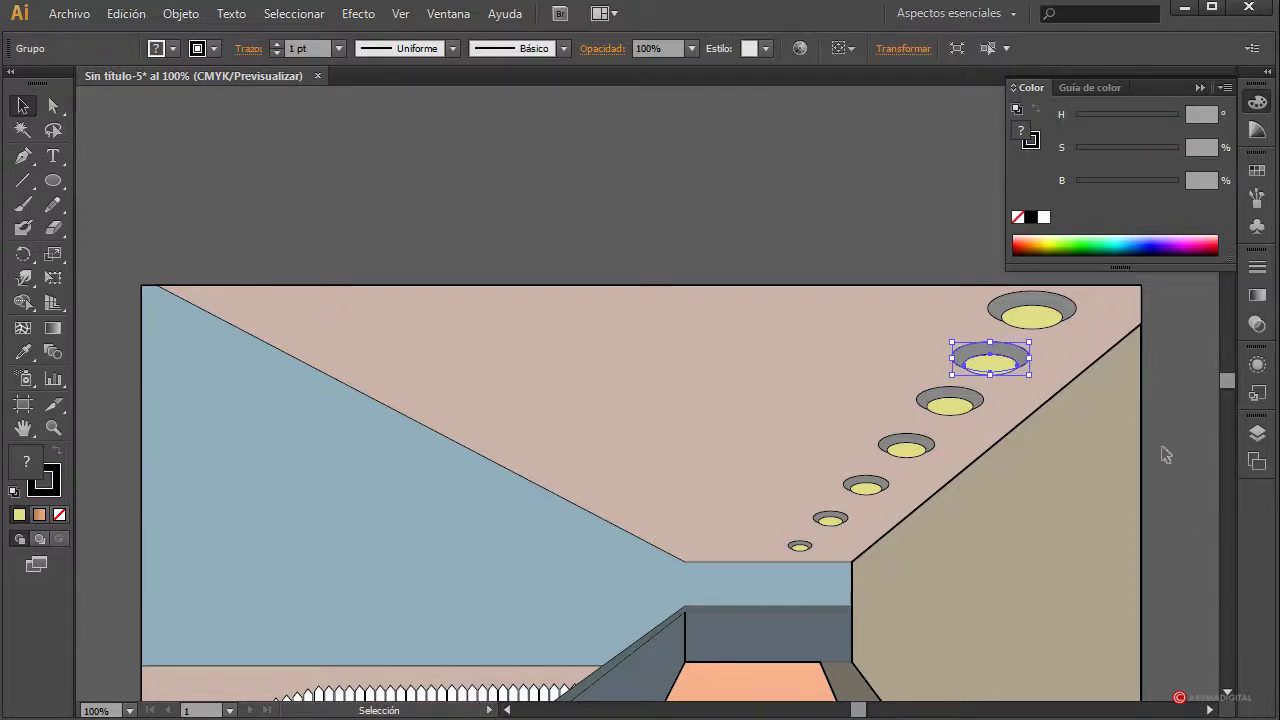
key(Delete)
Move the second-largest ceiling lamp about 17 px up and 19 px right along the row
click(952, 402)
key(Up)
key(Up)
key(Up)
key(Up)
key(Up)
key(Up)
key(Up)
key(Up)
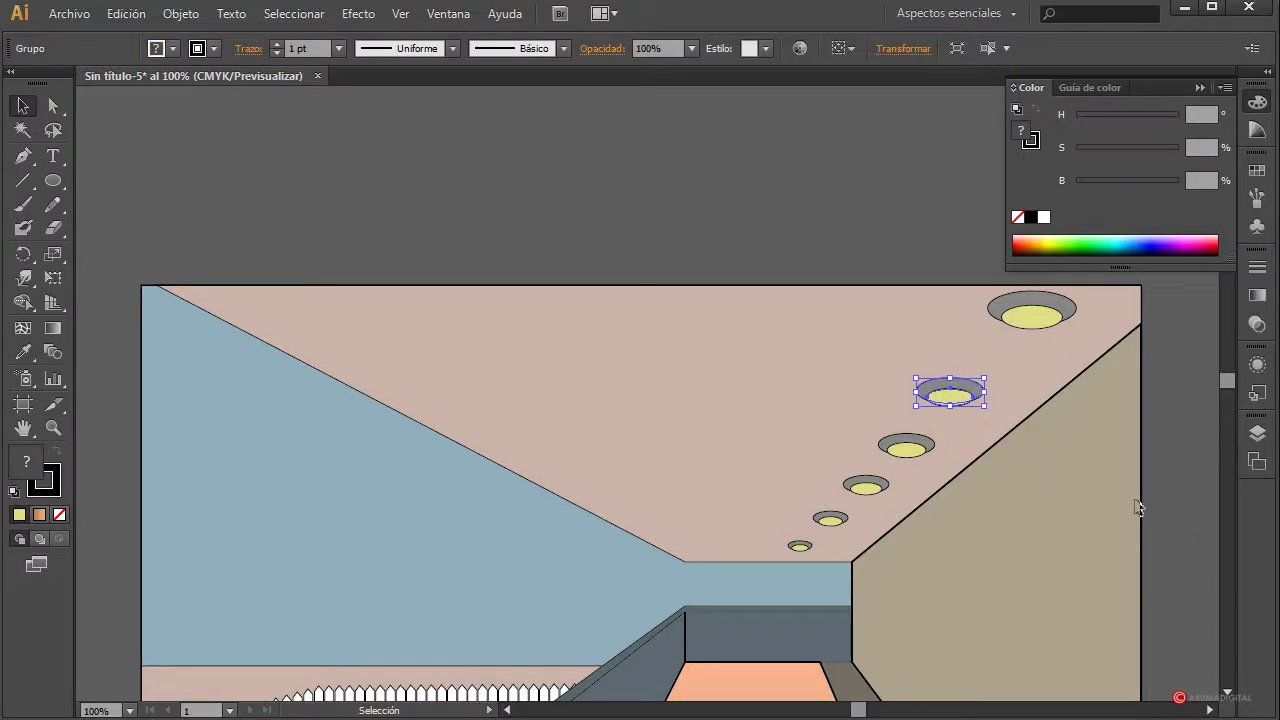
key(Up)
key(Up)
key(Up)
key(Up)
key(Up)
key(Up)
key(Up)
key(Up)
key(Up)
key(Right)
key(Right)
key(Right)
key(Right)
key(Right)
key(Right)
key(Right)
key(Right)
key(Right)
key(Right)
key(Right)
key(Right)
key(Right)
key(Right)
key(Right)
key(Right)
key(Right)
key(Right)
key(Right)
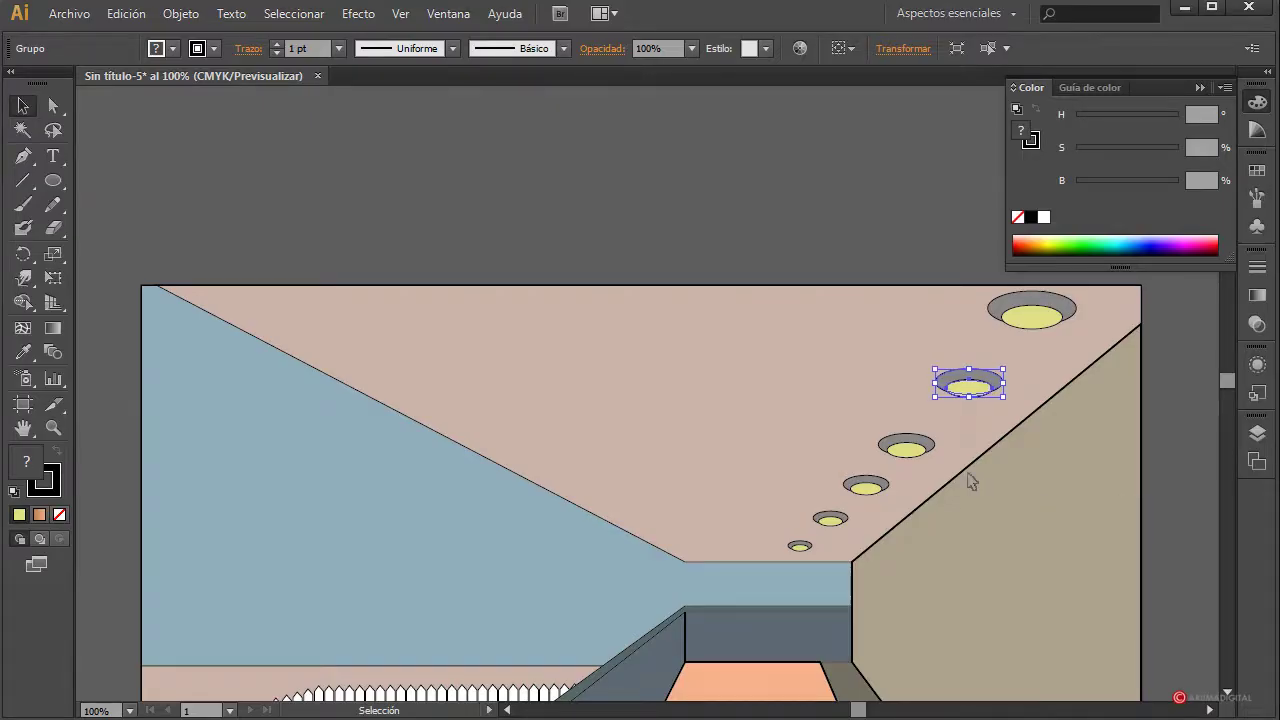
Move the third-largest ceiling lamp about 10 px up and 8 px right
click(930, 450)
key(Up)
key(Up)
key(Up)
key(Up)
key(Up)
key(Up)
key(Up)
key(Up)
key(Up)
key(Up)
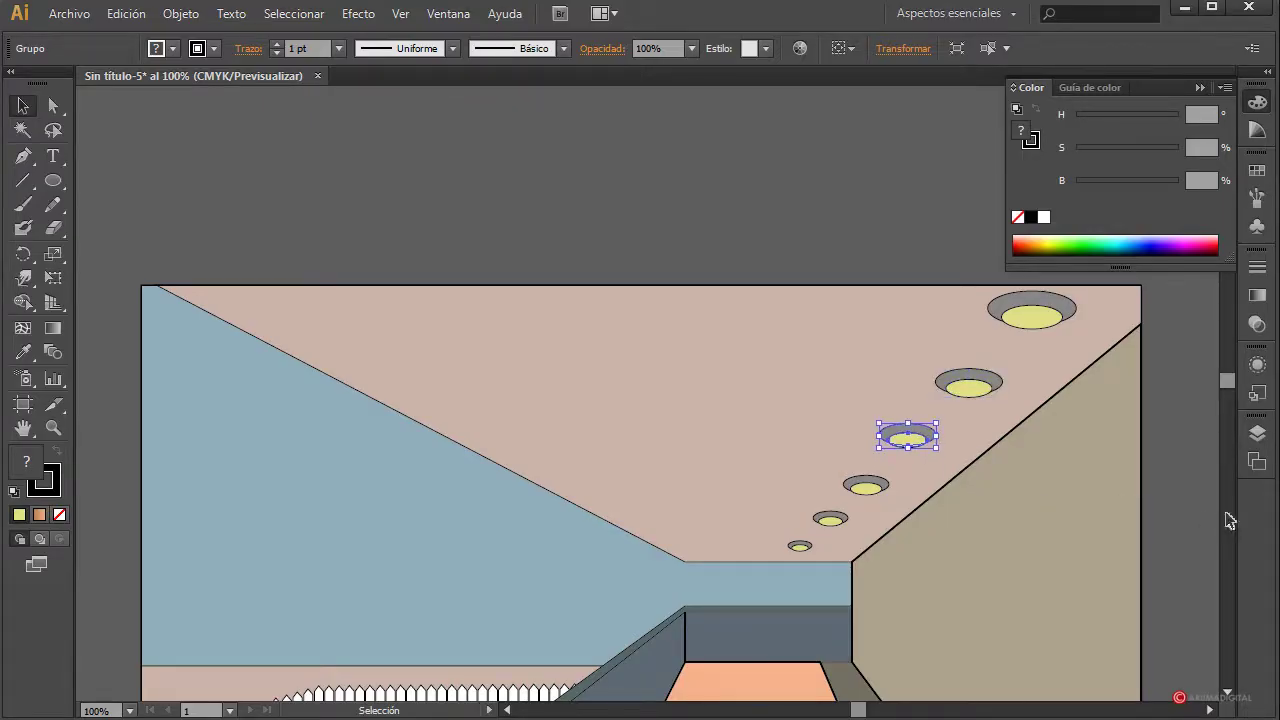
key(Right)
key(Right)
key(Right)
key(Right)
key(Right)
key(Right)
key(Right)
click(1192, 535)
click(914, 440)
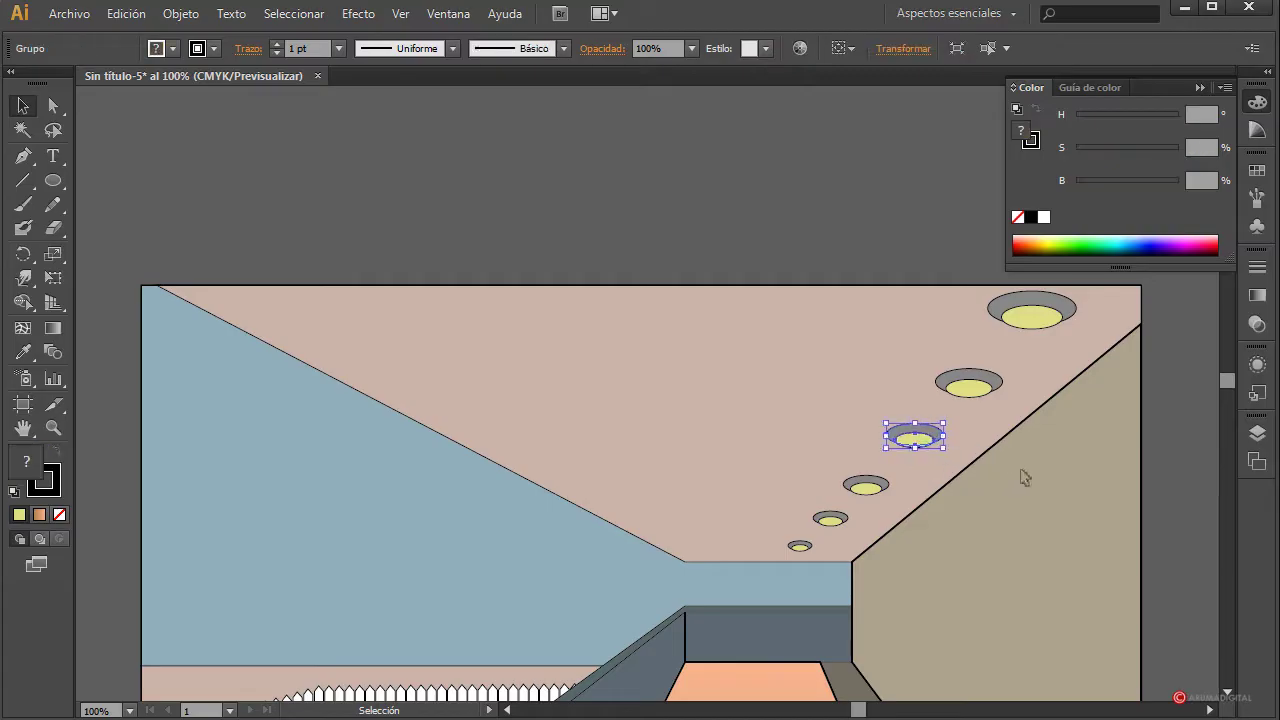
Nudge the third and second lamps from the back wall about 4 px right each
click(866, 488)
key(Right)
key(Right)
key(Right)
click(1155, 594)
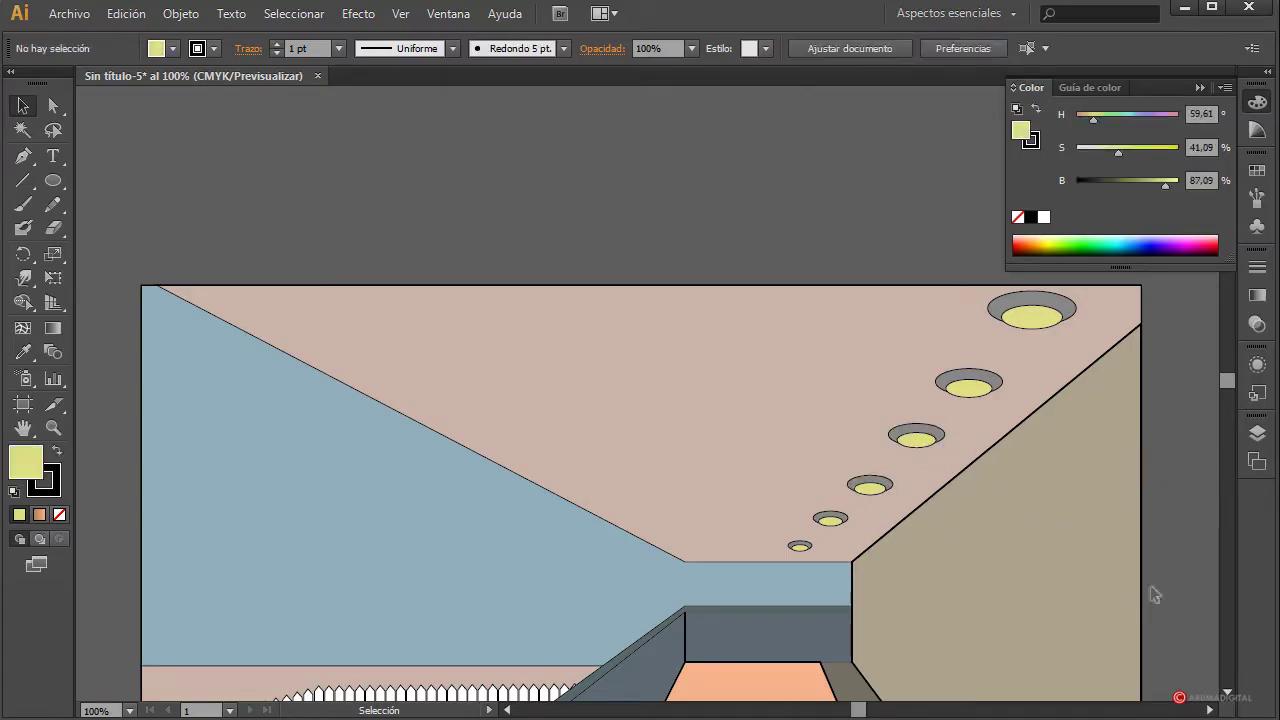
click(818, 523)
key(Right)
key(Right)
key(Right)
key(Right)
click(1172, 500)
Draw a tall yellow rectangle about 65 by 748 px down the near edge of the beige right wall
click(96, 710)
text(50)
key(Return)
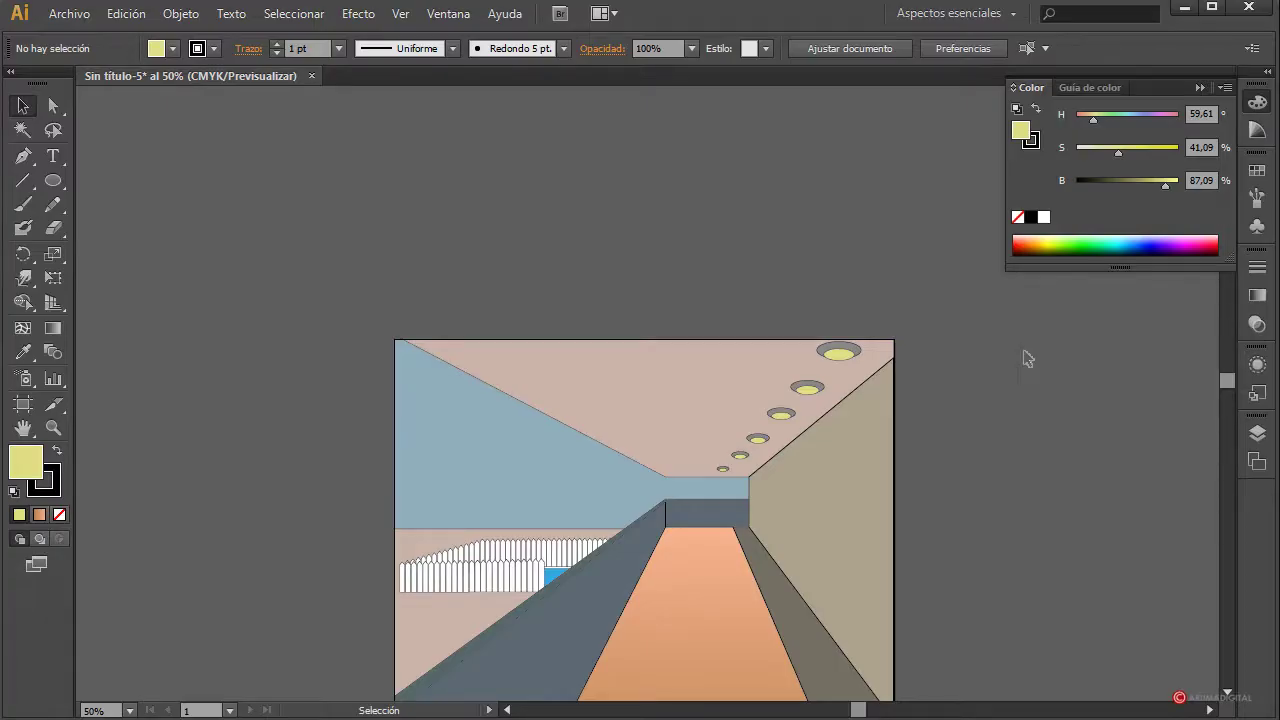
click(53, 180)
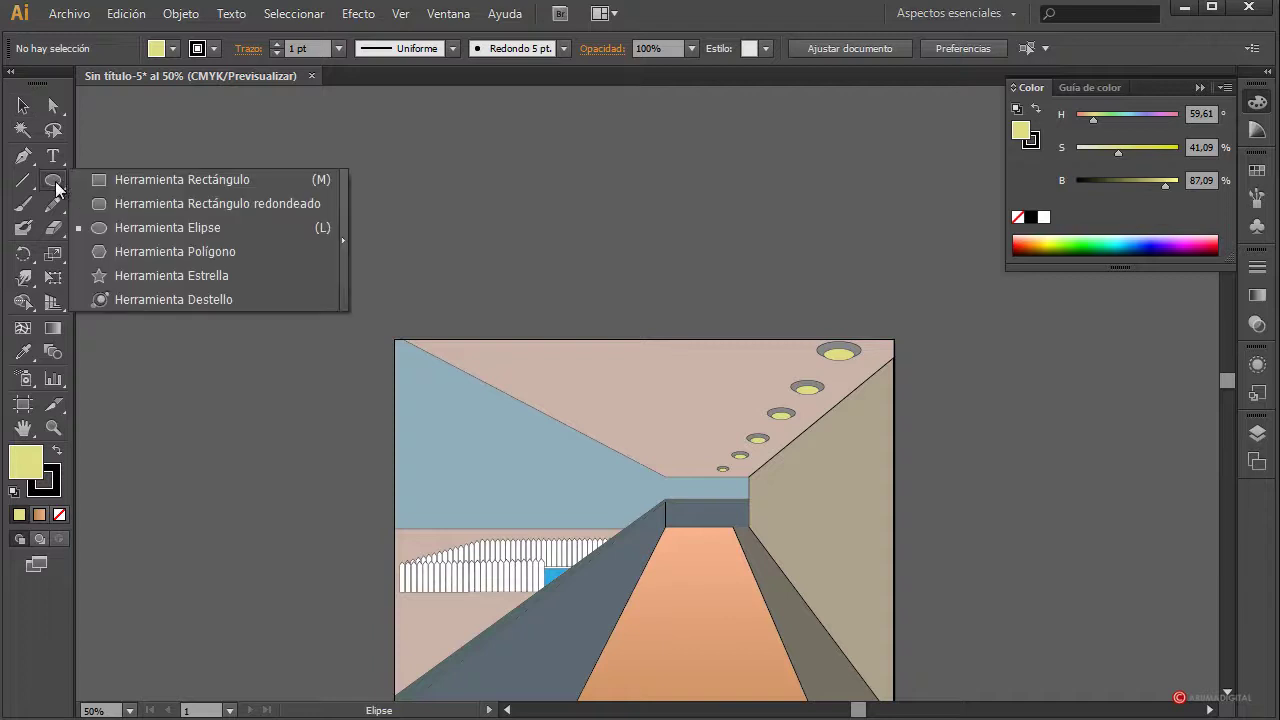
click(137, 185)
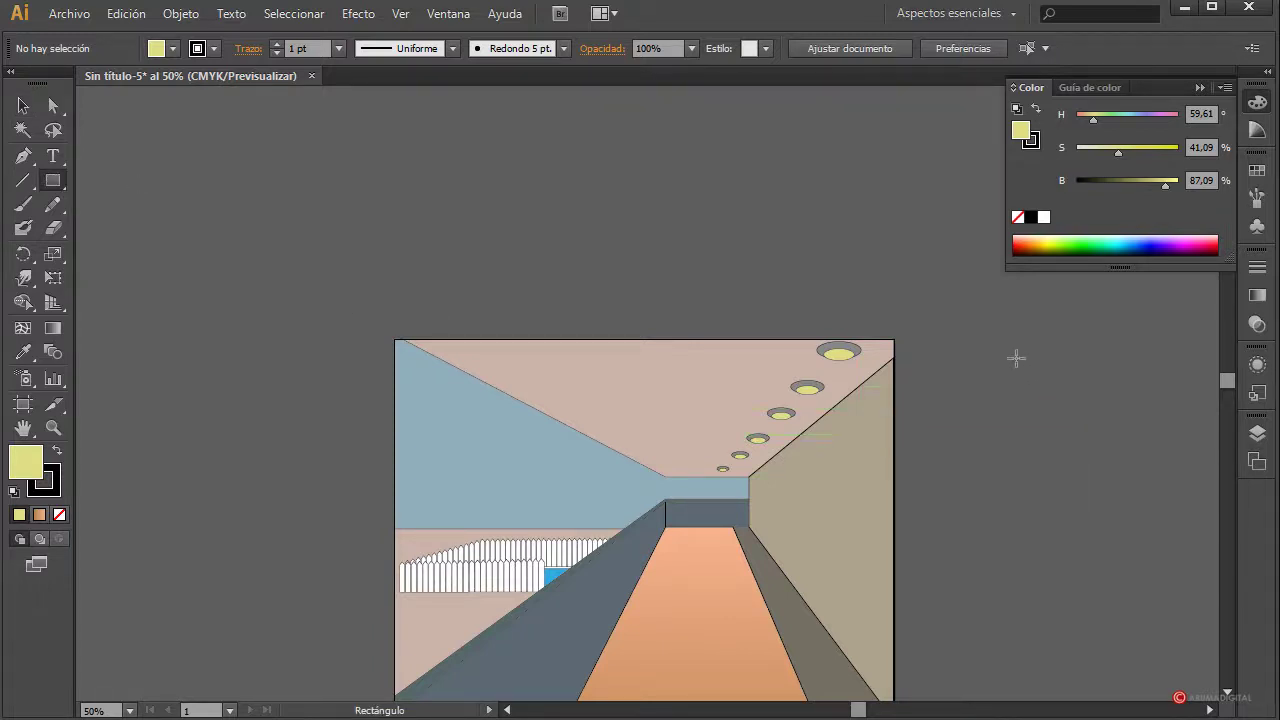
drag(894, 357, 866, 634)
scroll(1011, 531, down, 2)
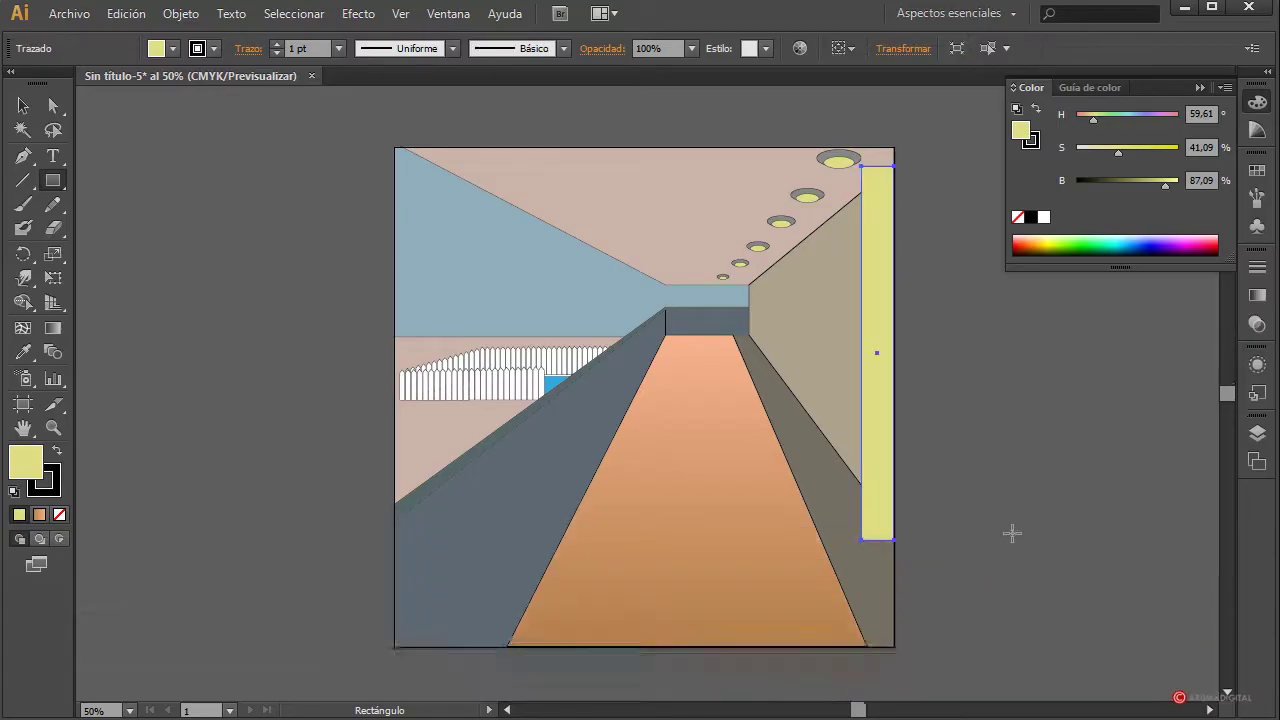
scroll(1011, 531, up, 2)
scroll(1011, 531, down, 1)
Reshape the yellow rectangle to the wall's perspective by moving its inner corners and lower outer corner onto the wall's slanted edges
click(55, 105)
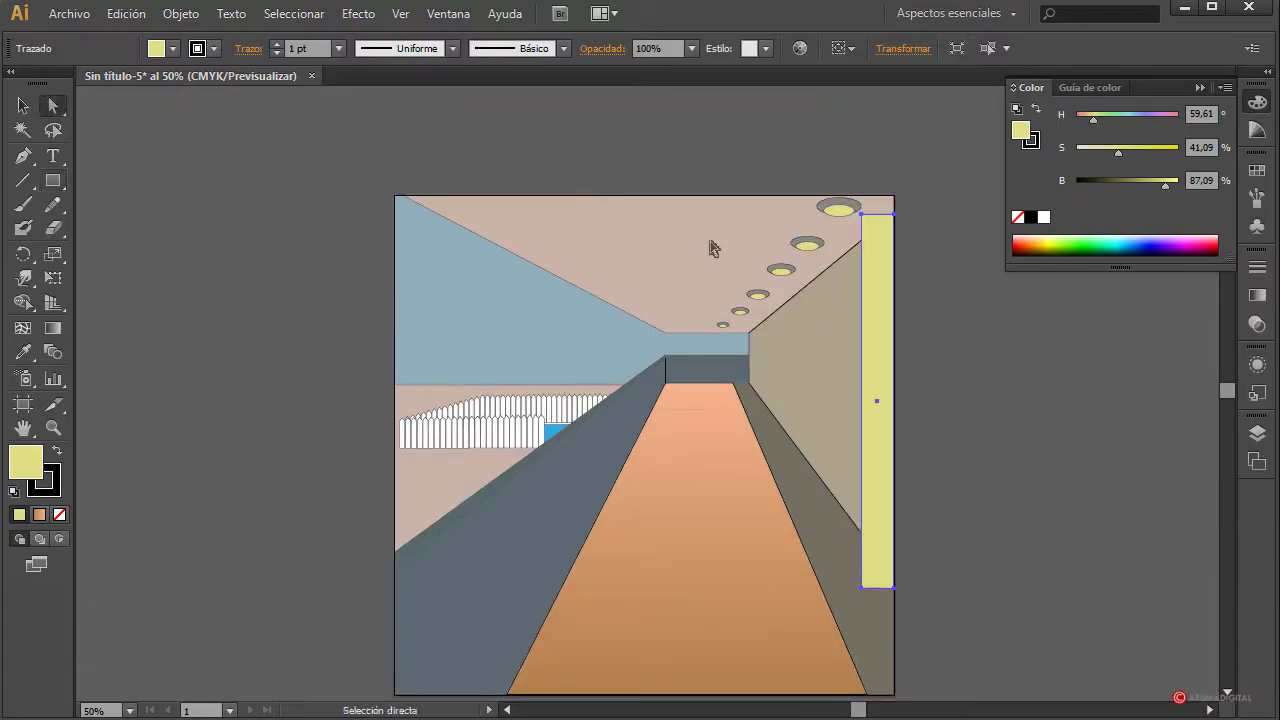
click(862, 214)
drag(862, 214, 855, 248)
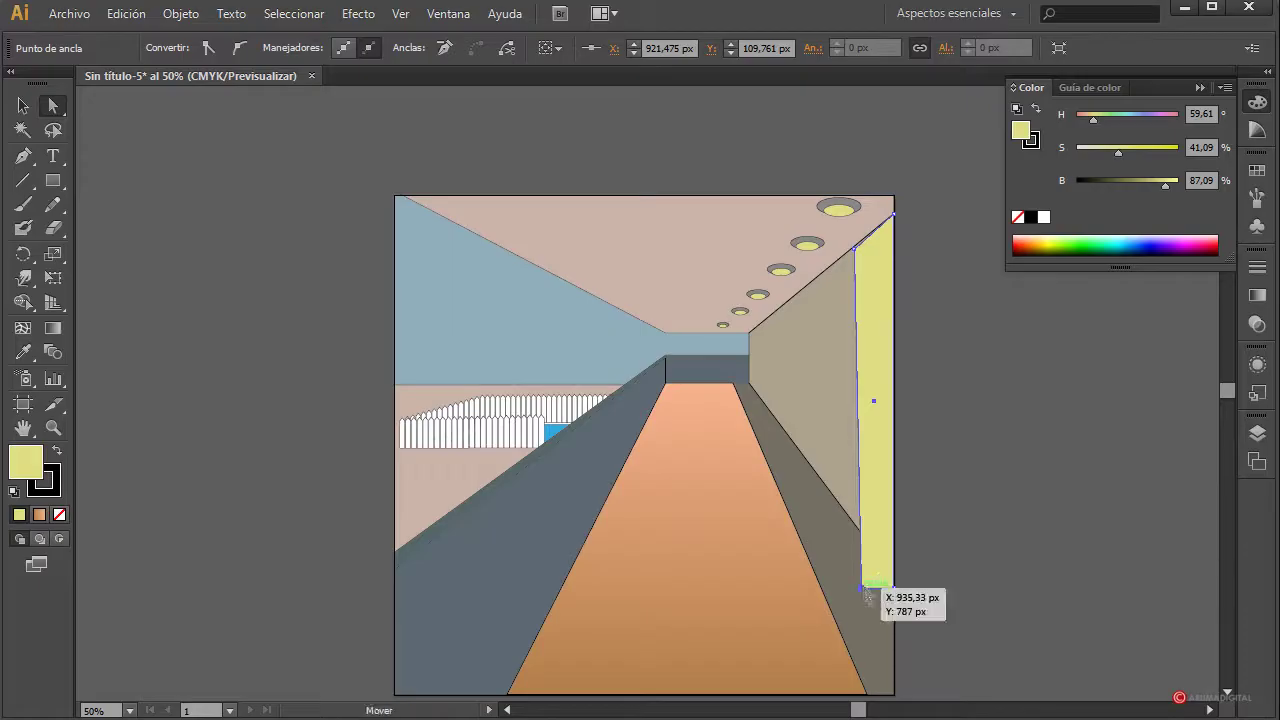
drag(866, 590, 858, 526)
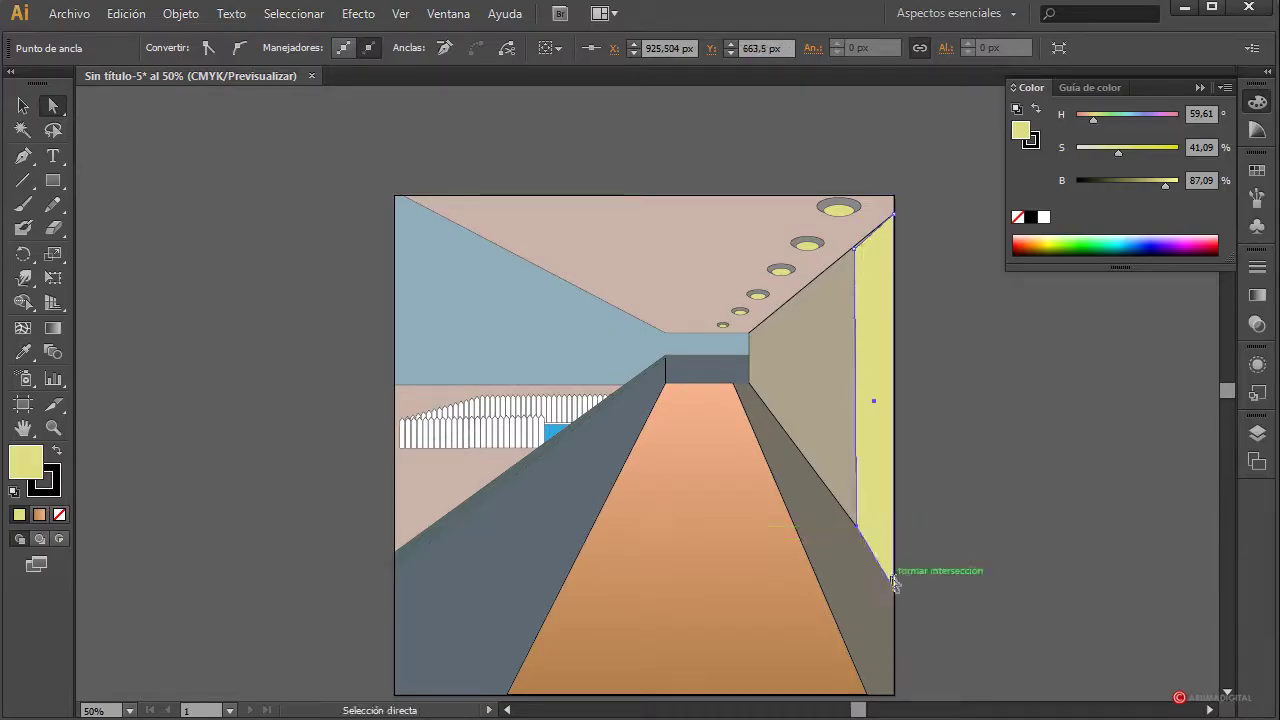
mouse_move(892, 587)
mouse_down()
mouse_move(891, 533)
mouse_move(893, 575)
mouse_up()
click(960, 540)
Fine-tune the yellow panel's two inner corners so its inner edge stands vertical between the wall edges
click(858, 255)
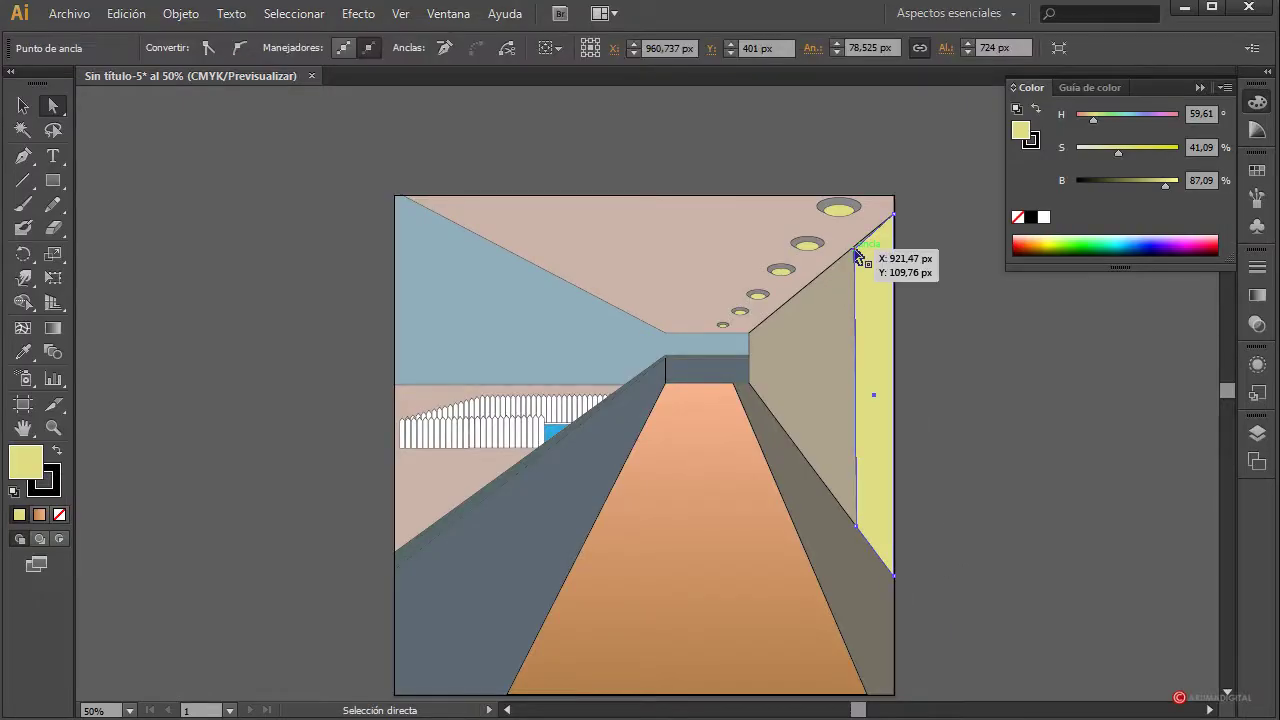
drag(858, 255, 856, 250)
drag(856, 524, 856, 525)
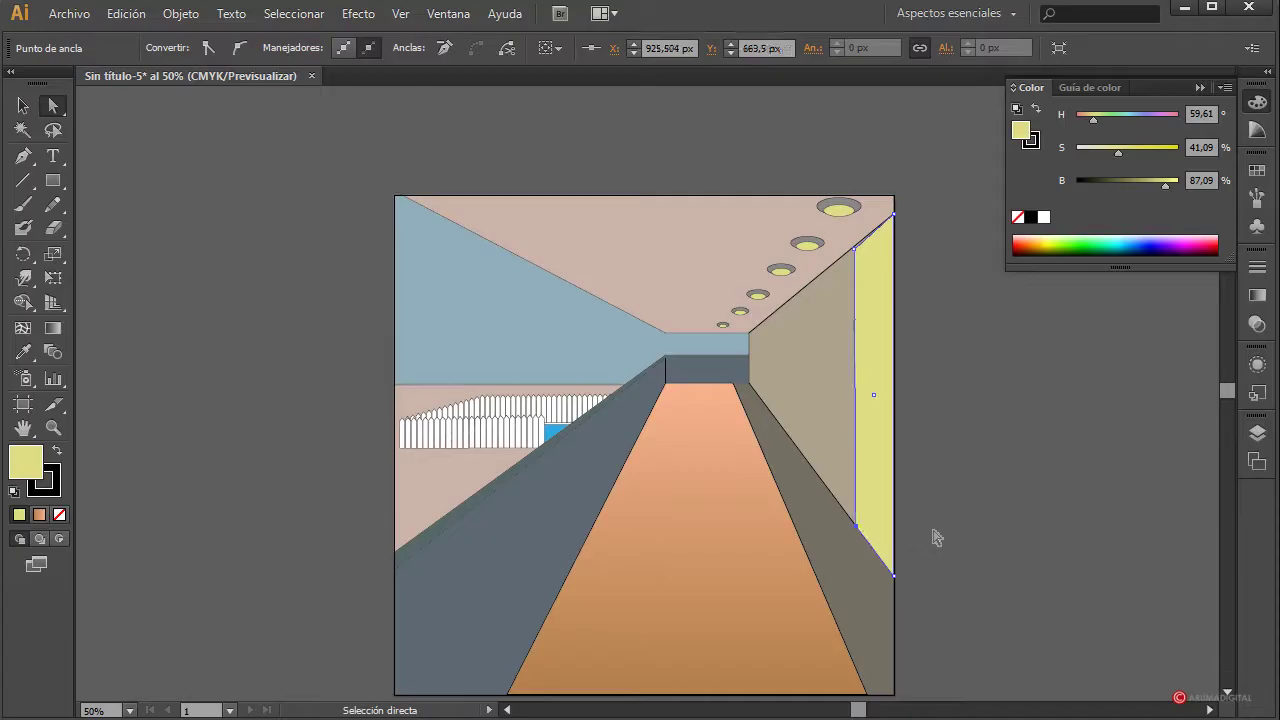
key(Left)
key(Left)
key(Up)
click(936, 531)
Duplicate the yellow panel and shrink the copy into a narrow strip at the far end of the right wall
click(22, 105)
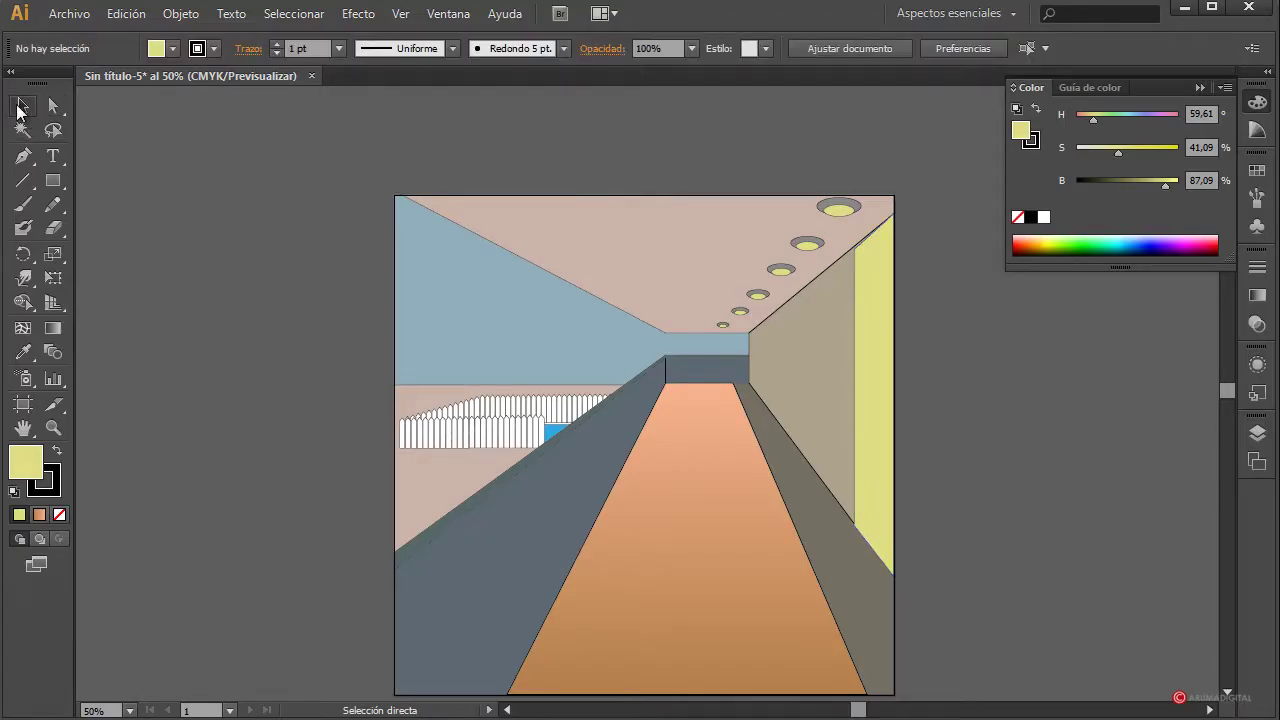
click(871, 380)
key(a)
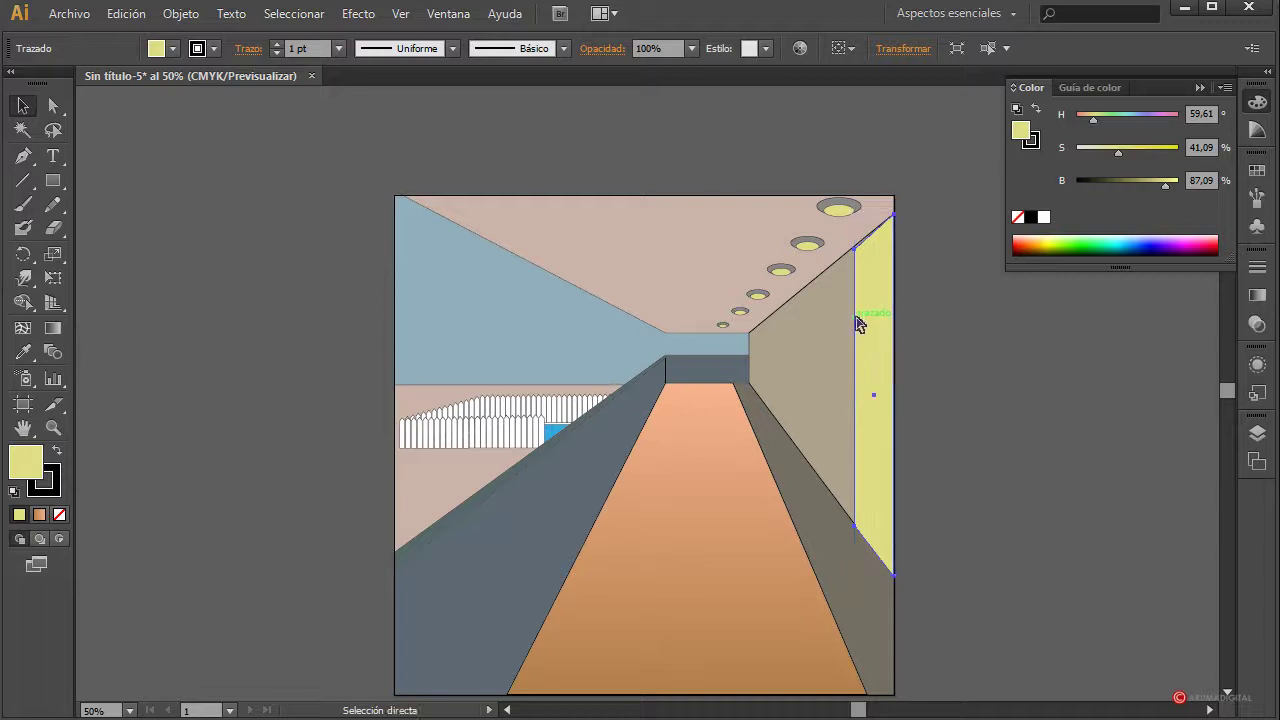
drag(858, 323, 777, 296)
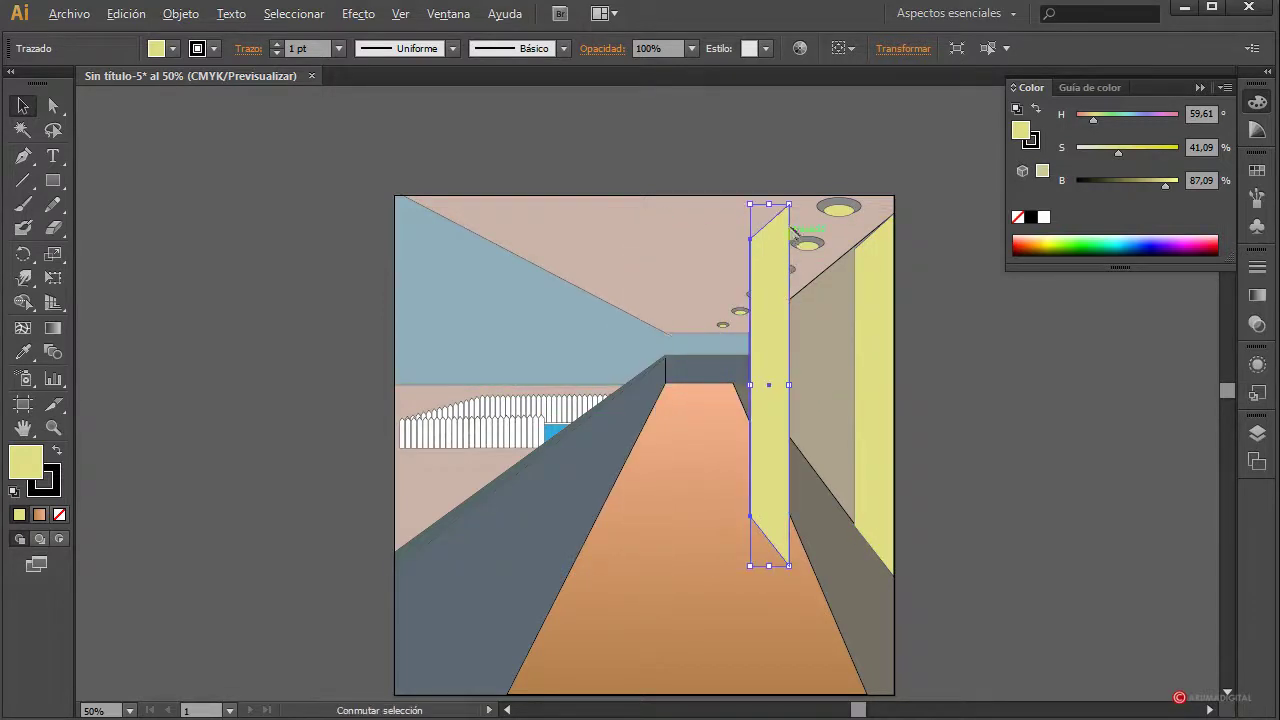
drag(788, 207, 760, 334)
click(937, 397)
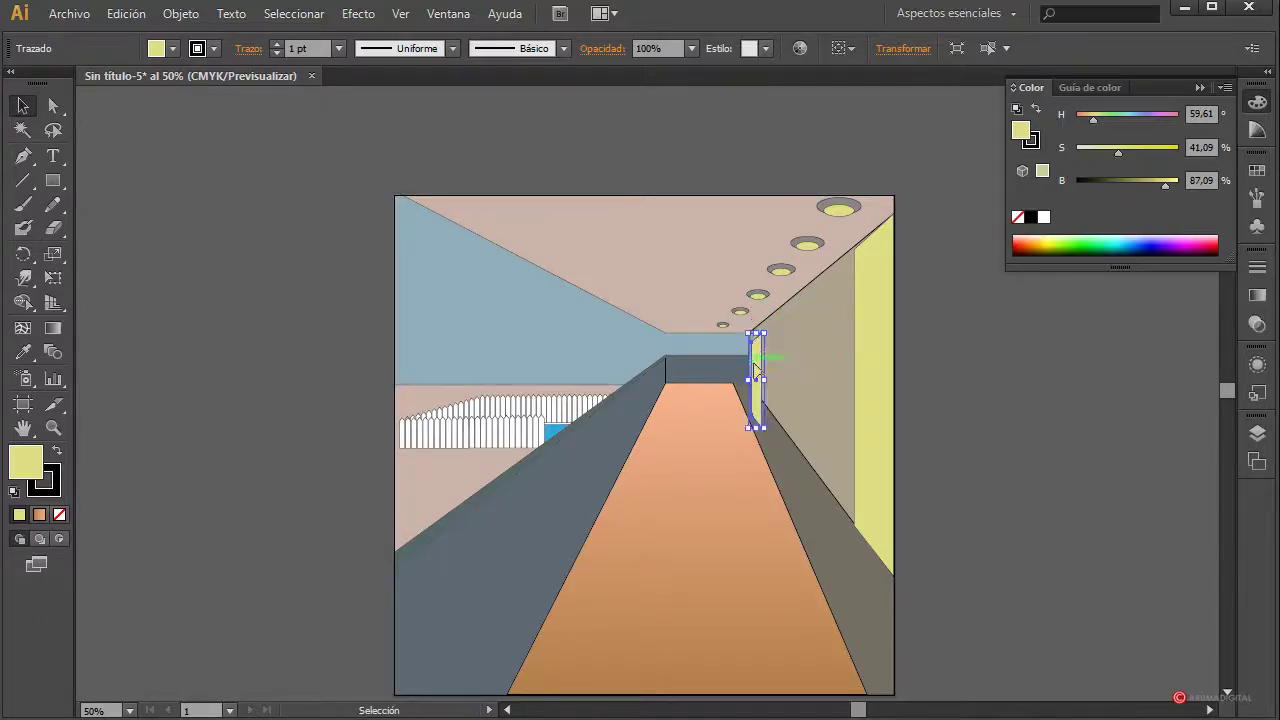
drag(757, 386, 757, 348)
click(954, 380)
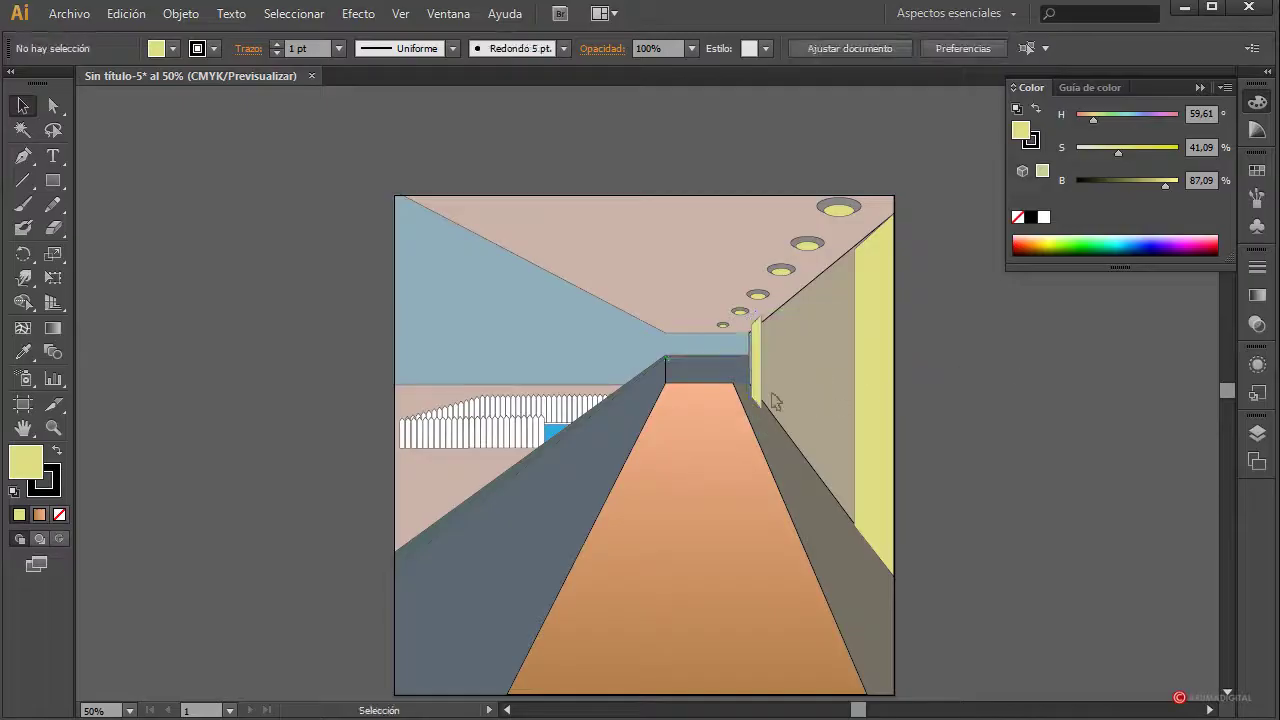
Scale and position the small yellow strip to fit between the wall's ceiling and floor edges beside the back wall
click(762, 406)
drag(762, 406, 766, 400)
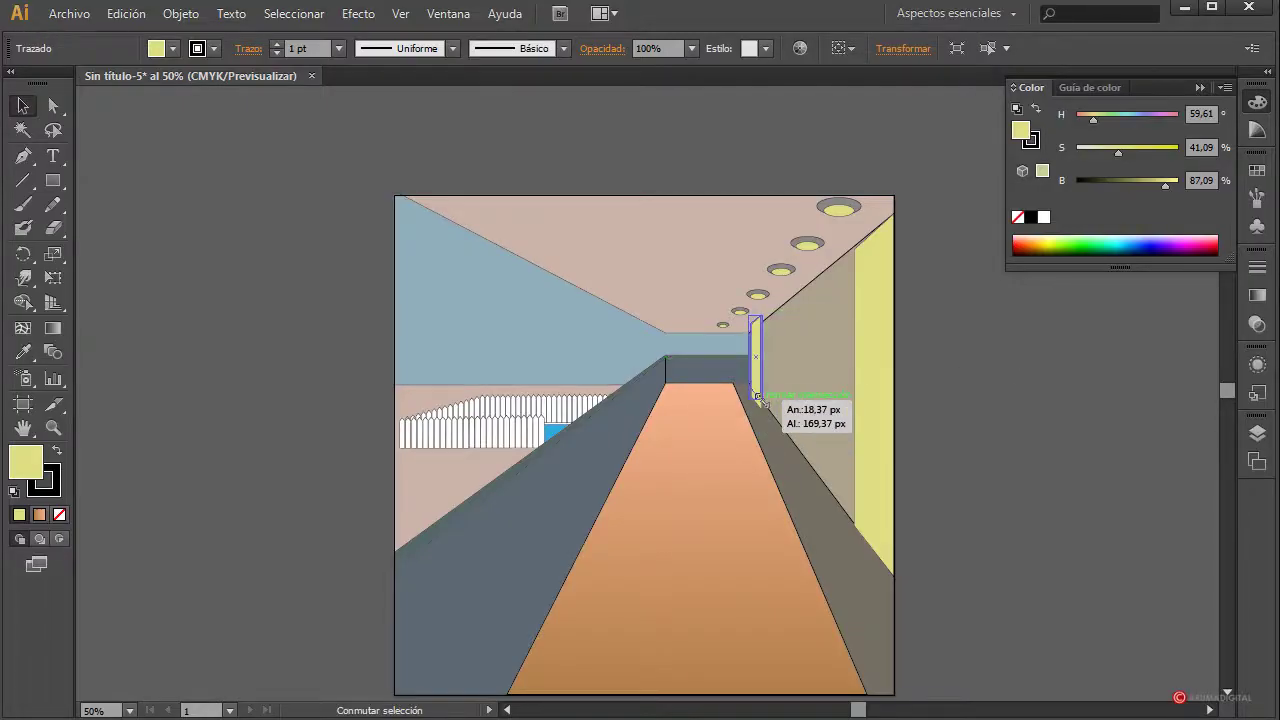
click(954, 417)
click(763, 385)
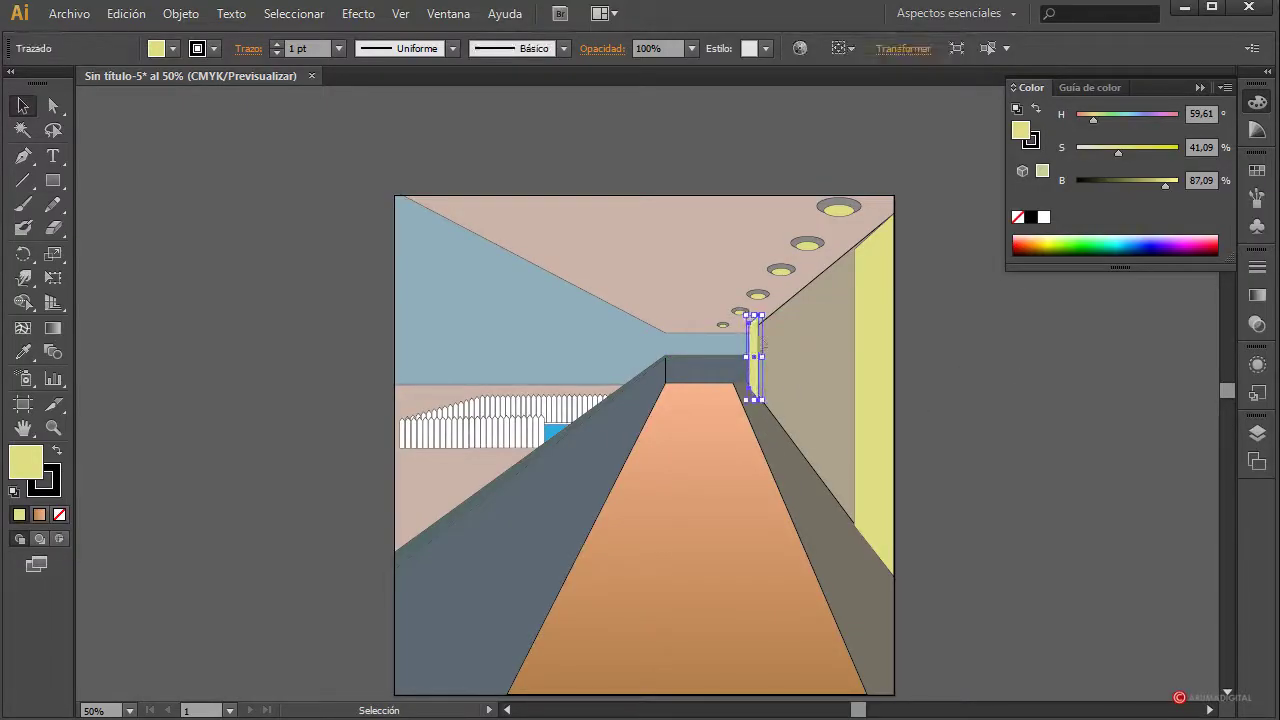
drag(762, 317, 762, 321)
click(961, 425)
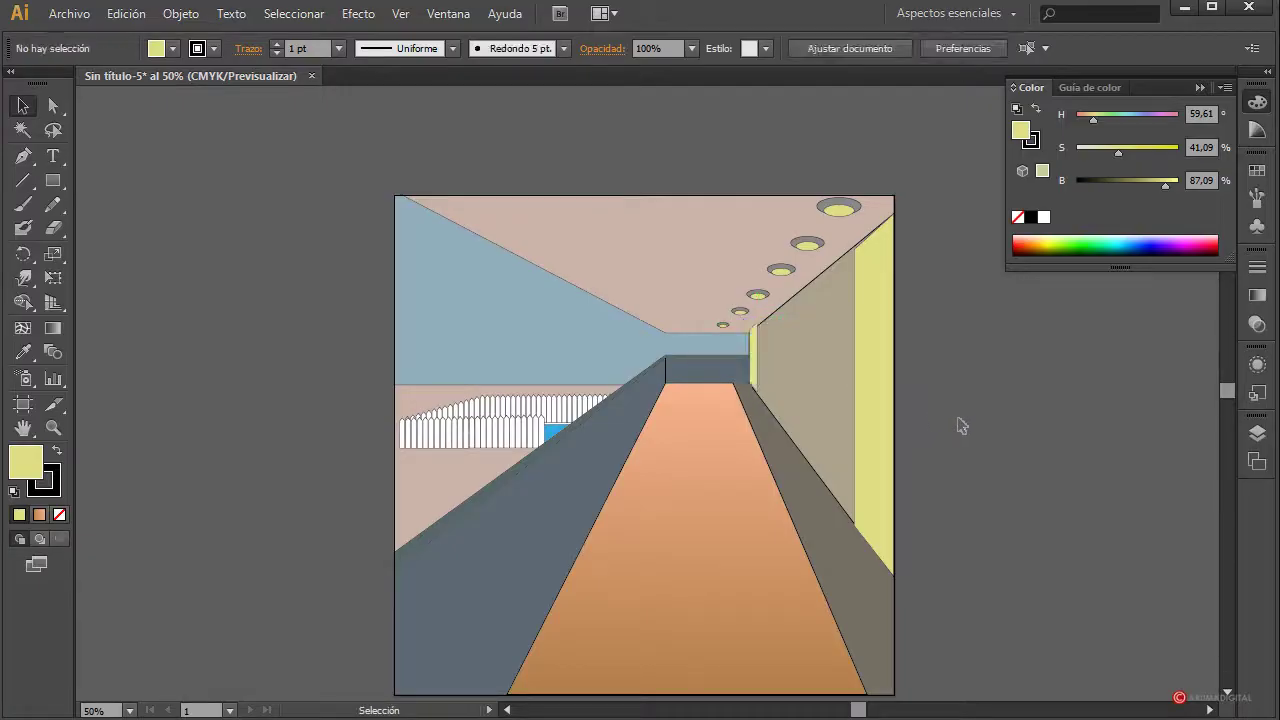
click(757, 356)
click(960, 377)
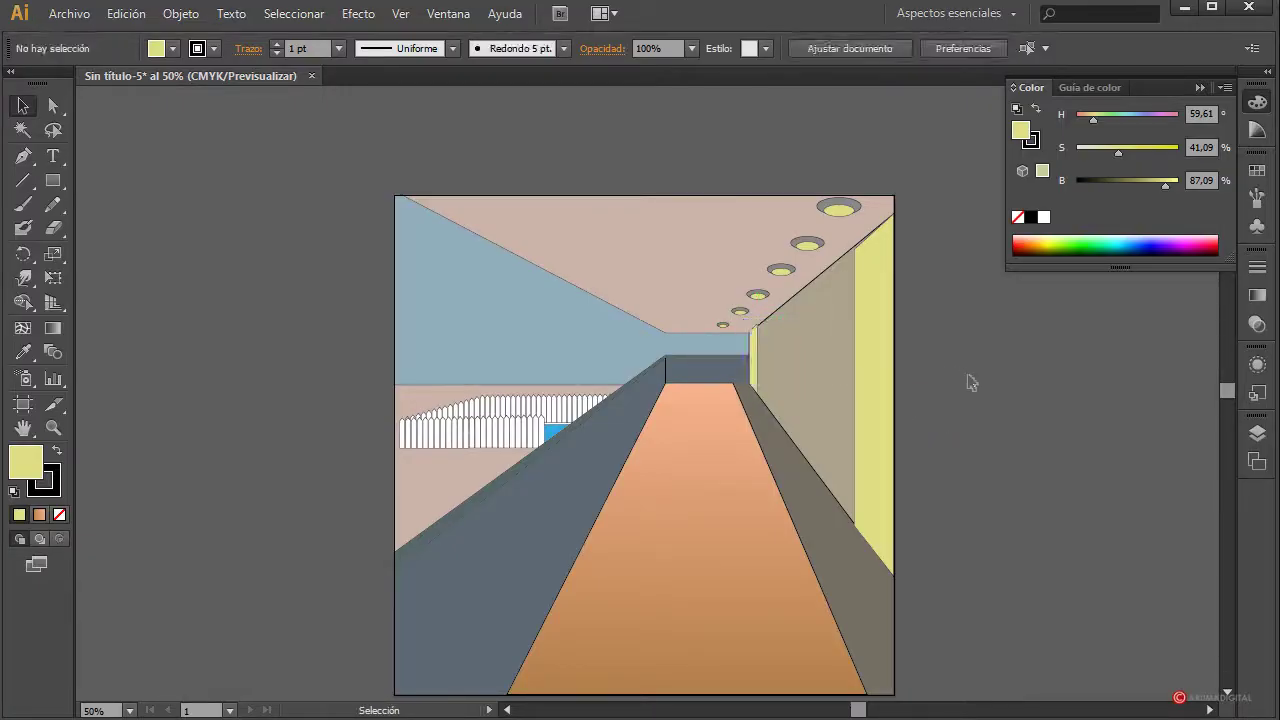
click(760, 366)
click(1060, 400)
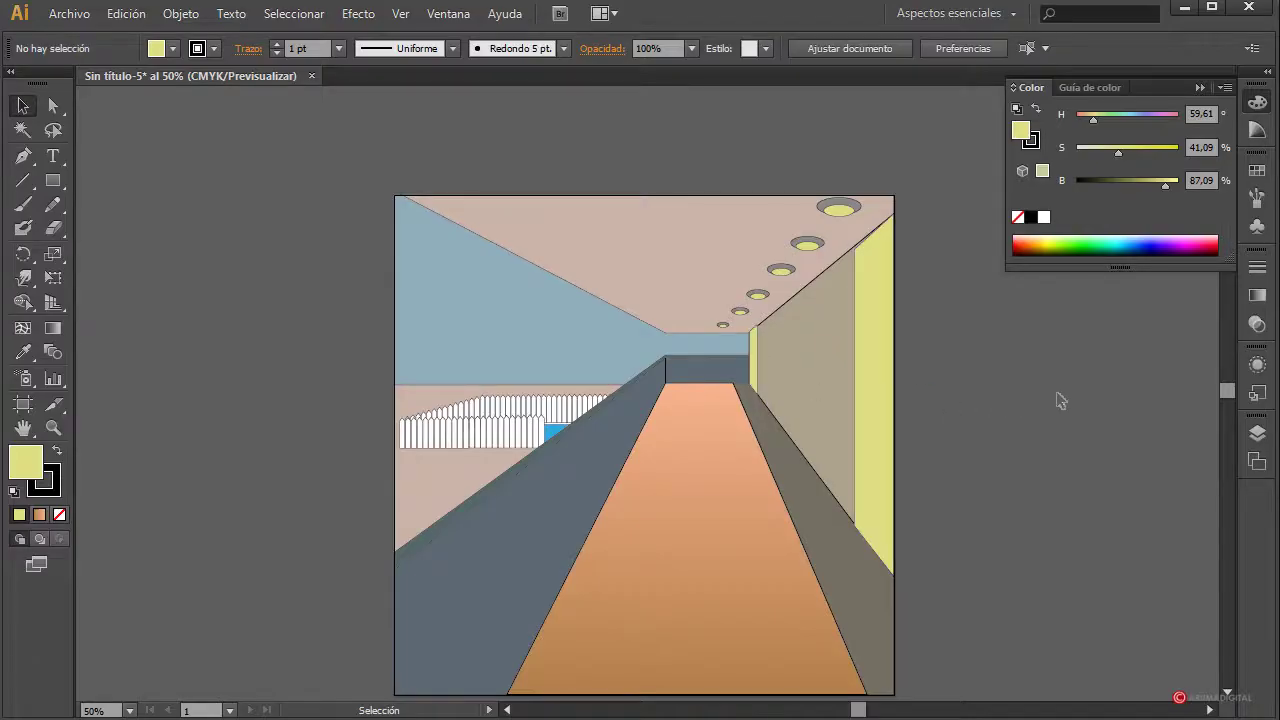
Create a blend between the near yellow panel and the small strip at the back wall
click(872, 350)
shift+click(756, 372)
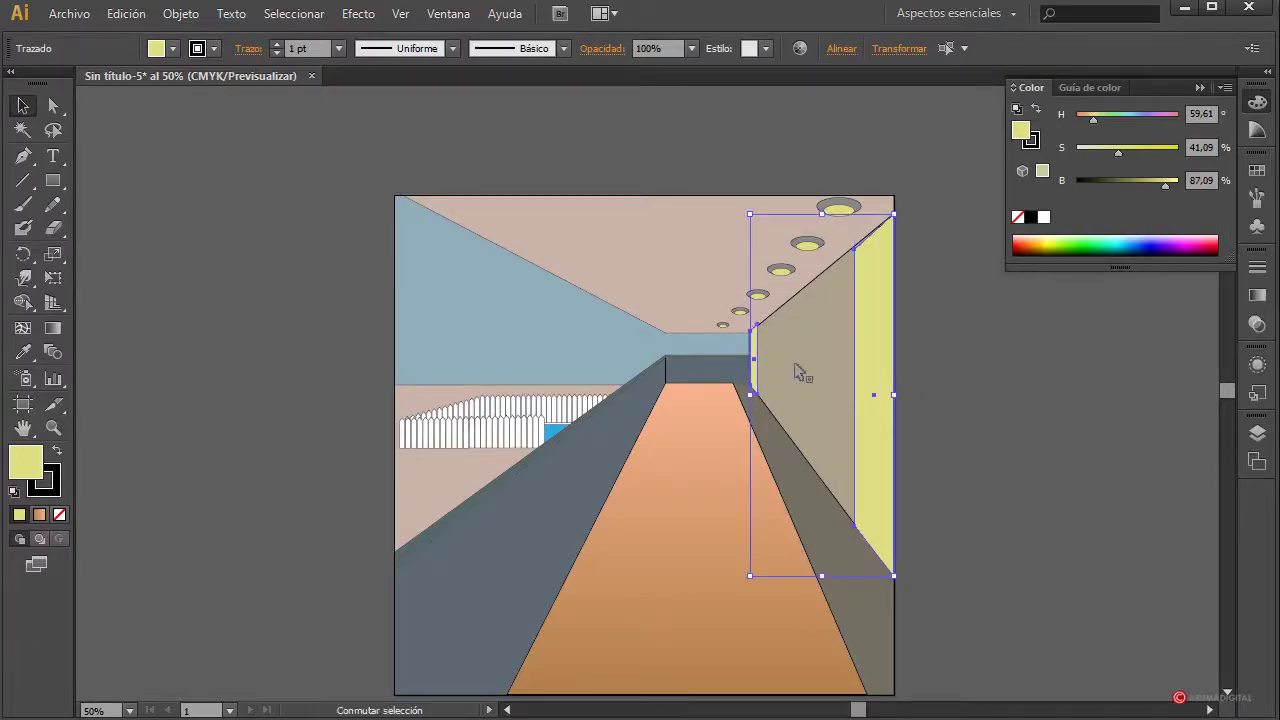
click(182, 14)
mouse_move(248, 470)
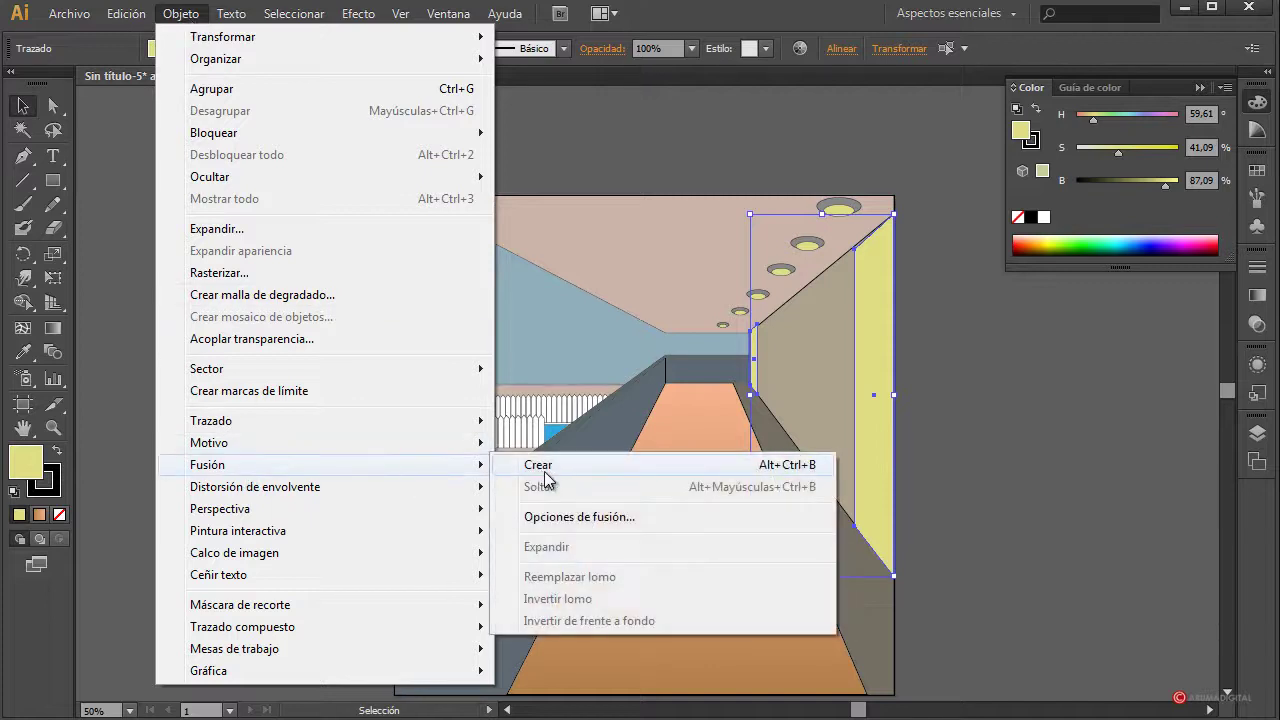
click(545, 467)
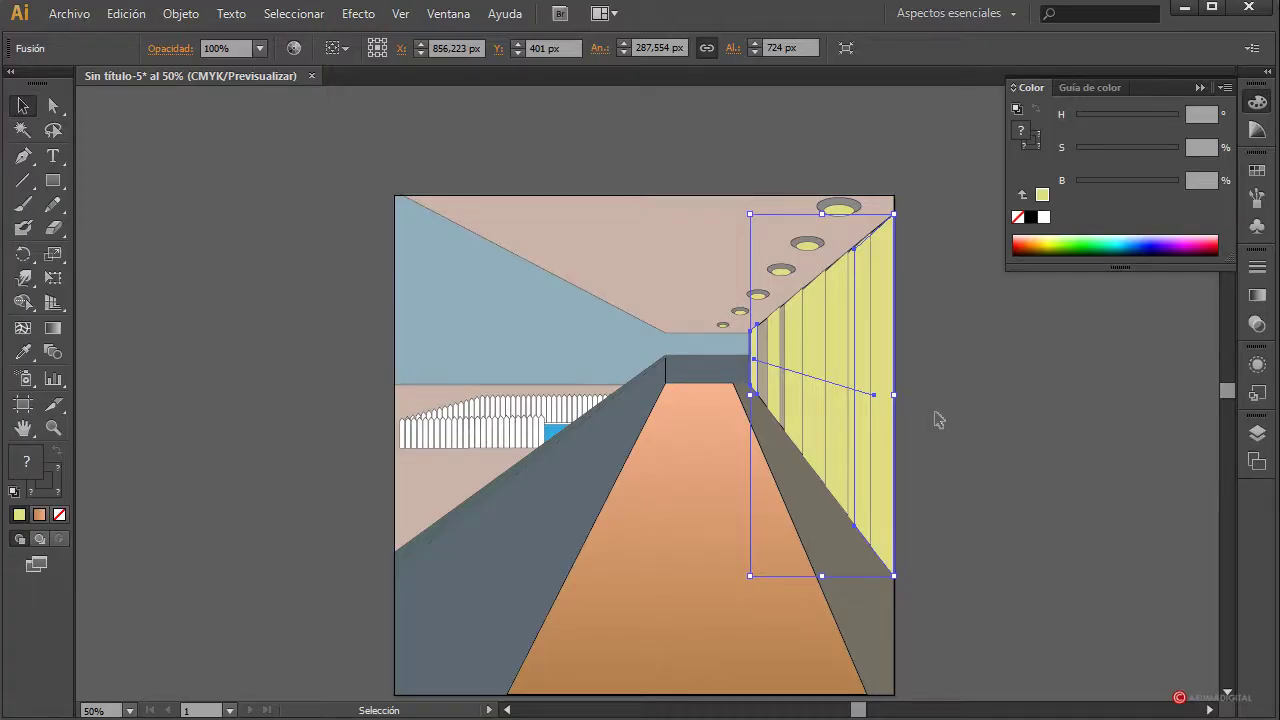
Set the wall panel blend's spacing to specified steps with 10 steps, and deselect it
click(181, 13)
mouse_move(237, 465)
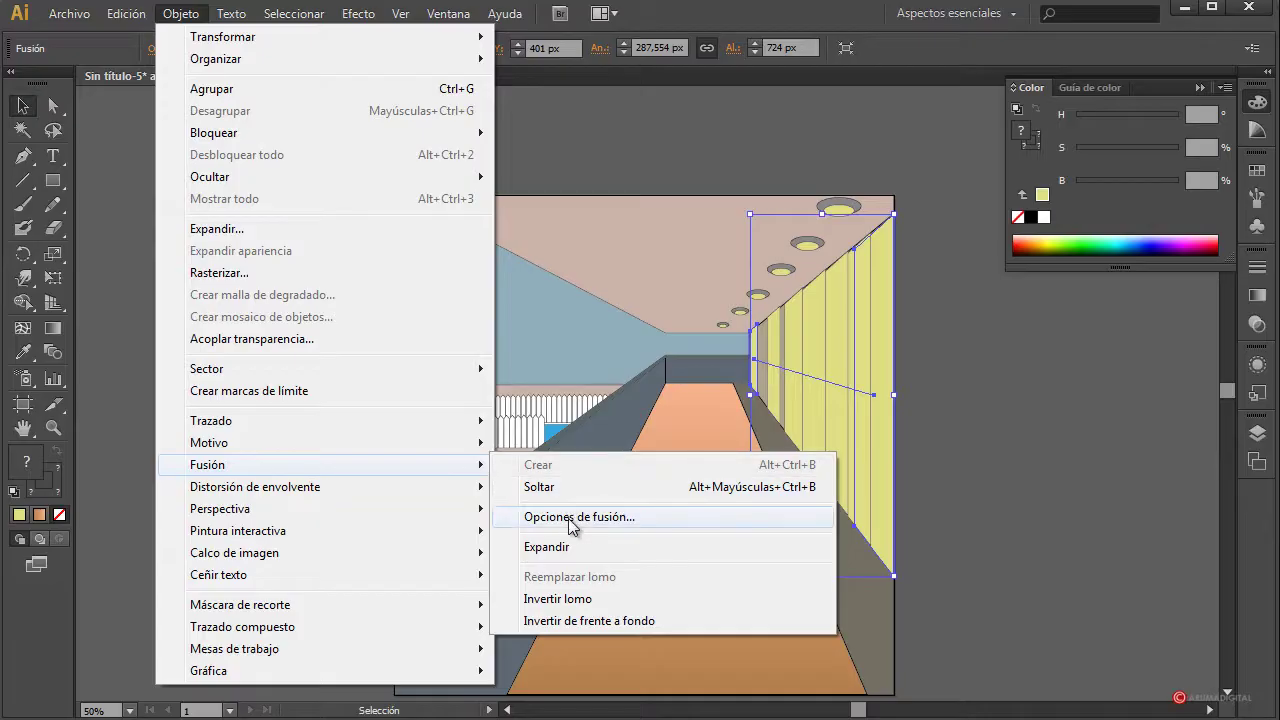
click(572, 518)
click(250, 532)
click(350, 438)
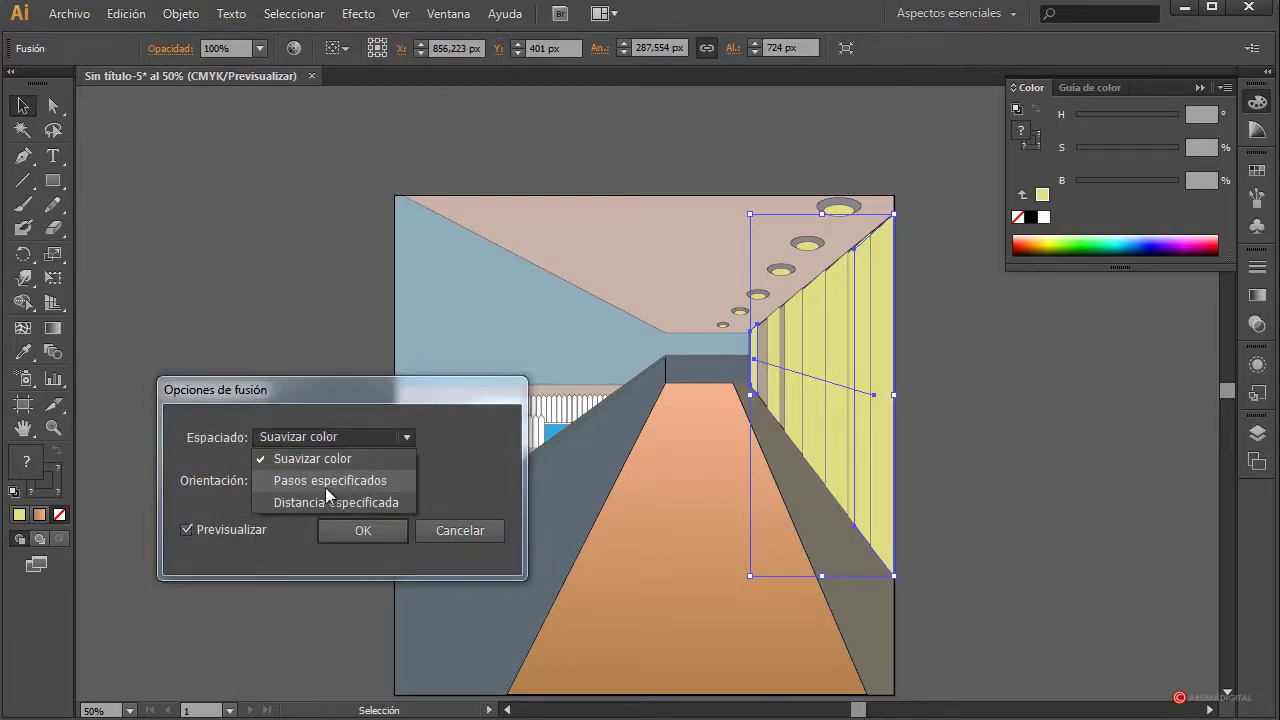
click(322, 486)
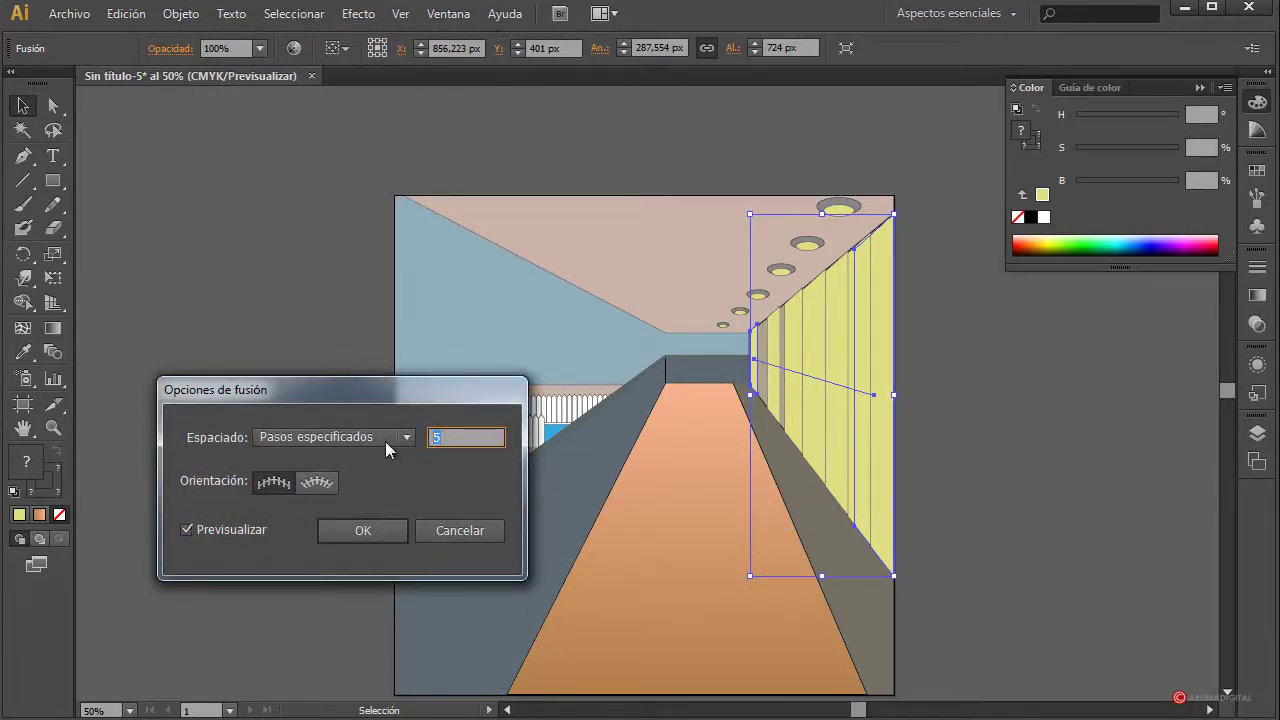
text(8)
key(Tab)
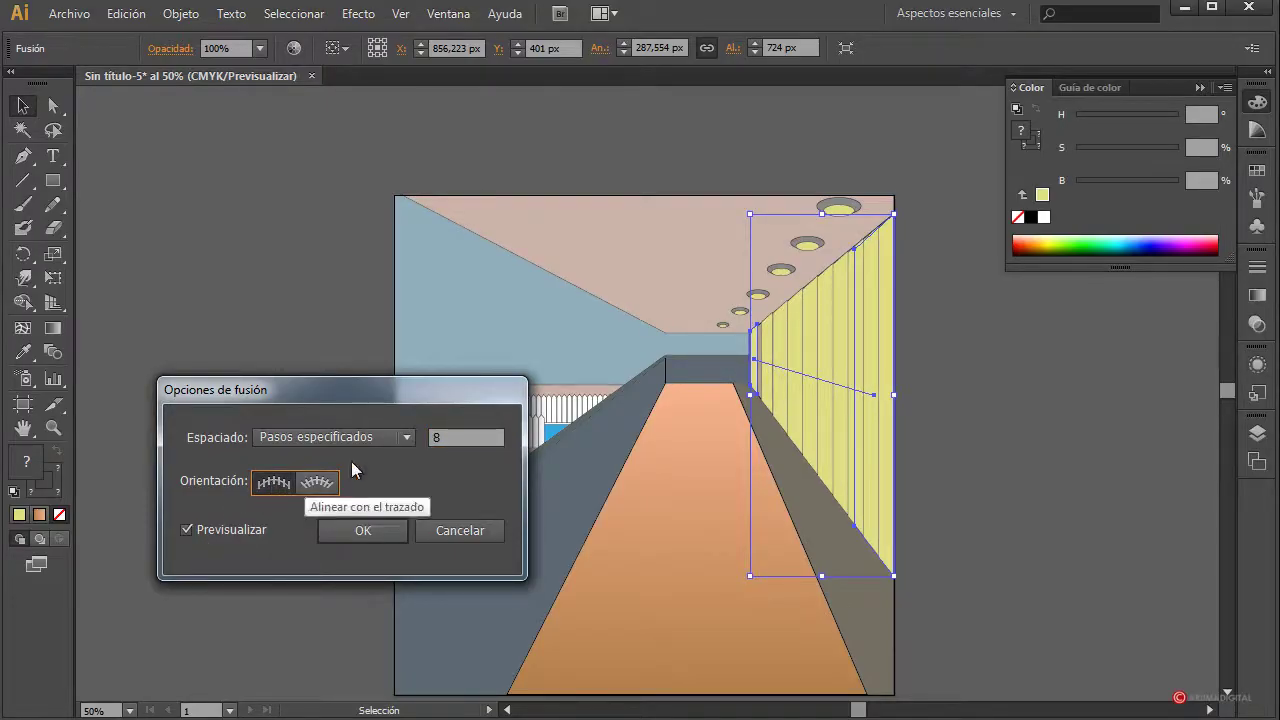
text(1)
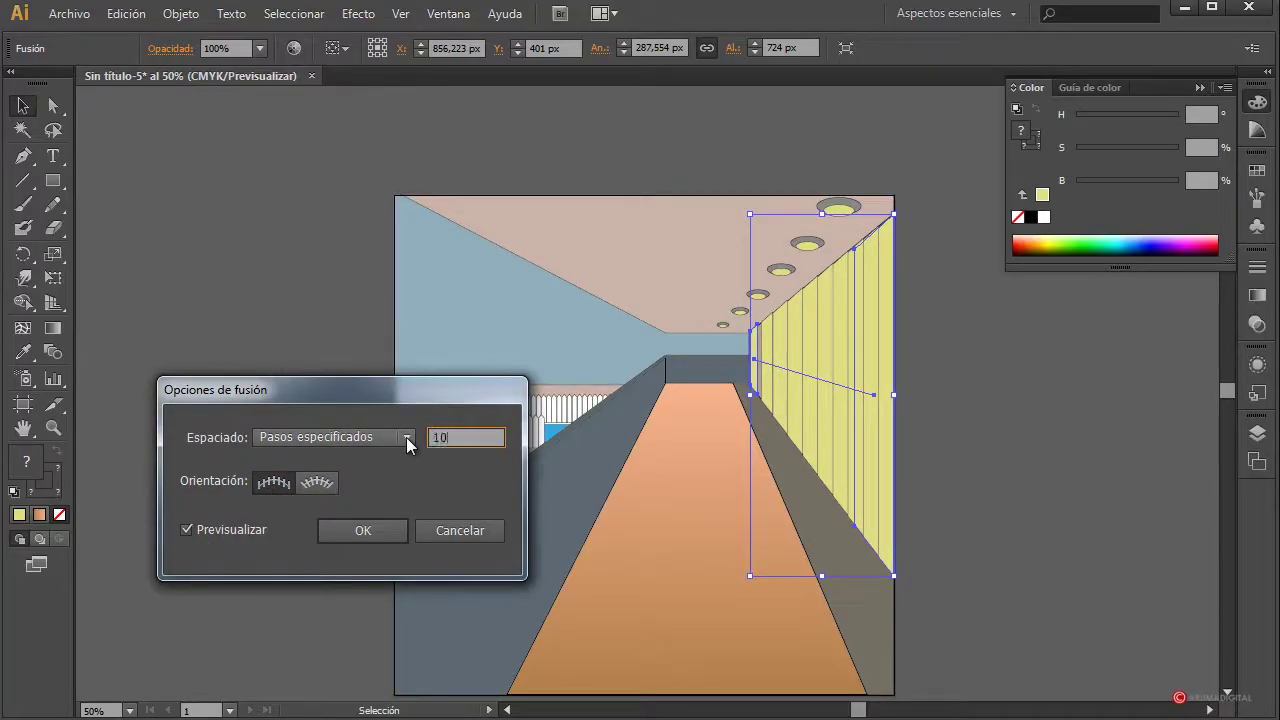
text(0)
click(274, 486)
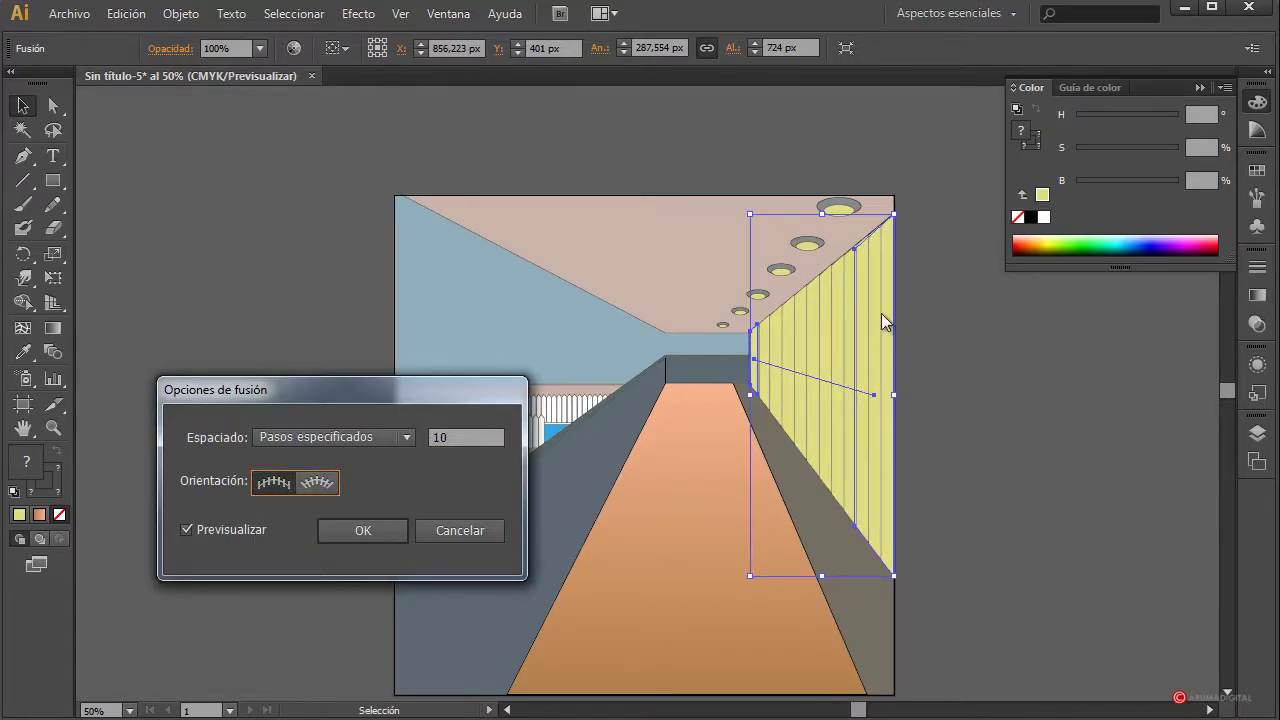
click(392, 533)
click(1002, 408)
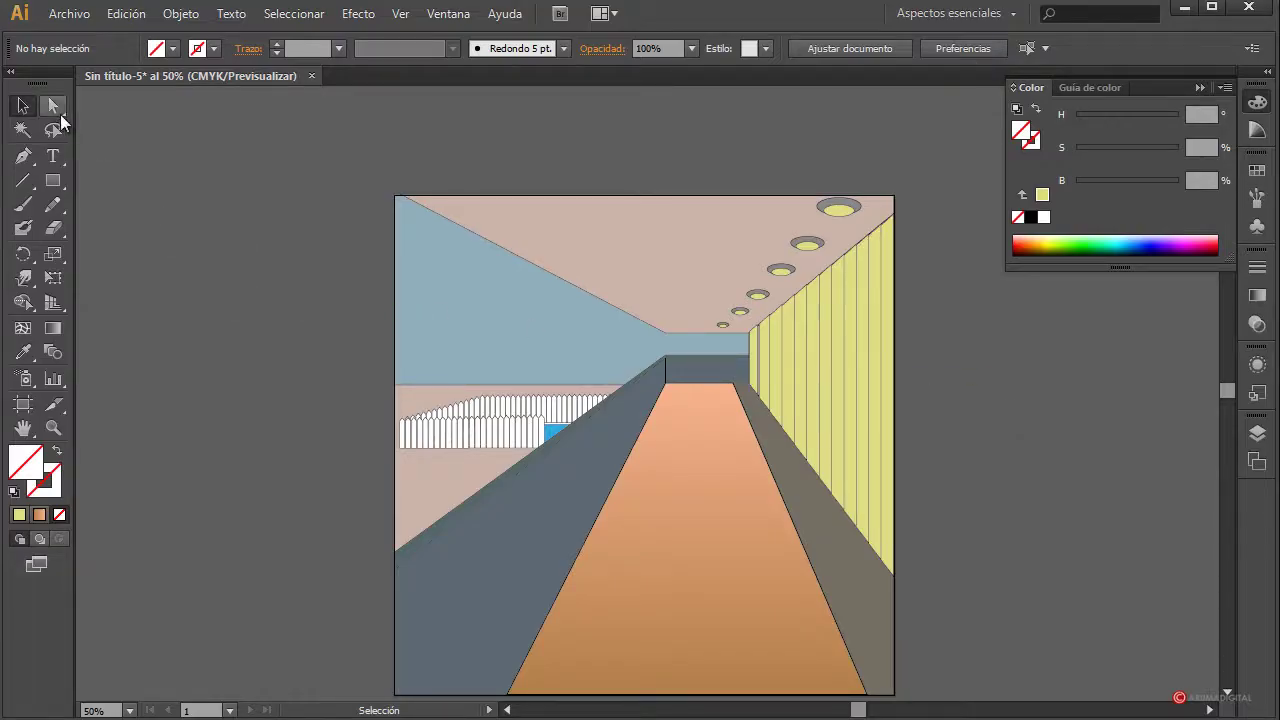
click(58, 114)
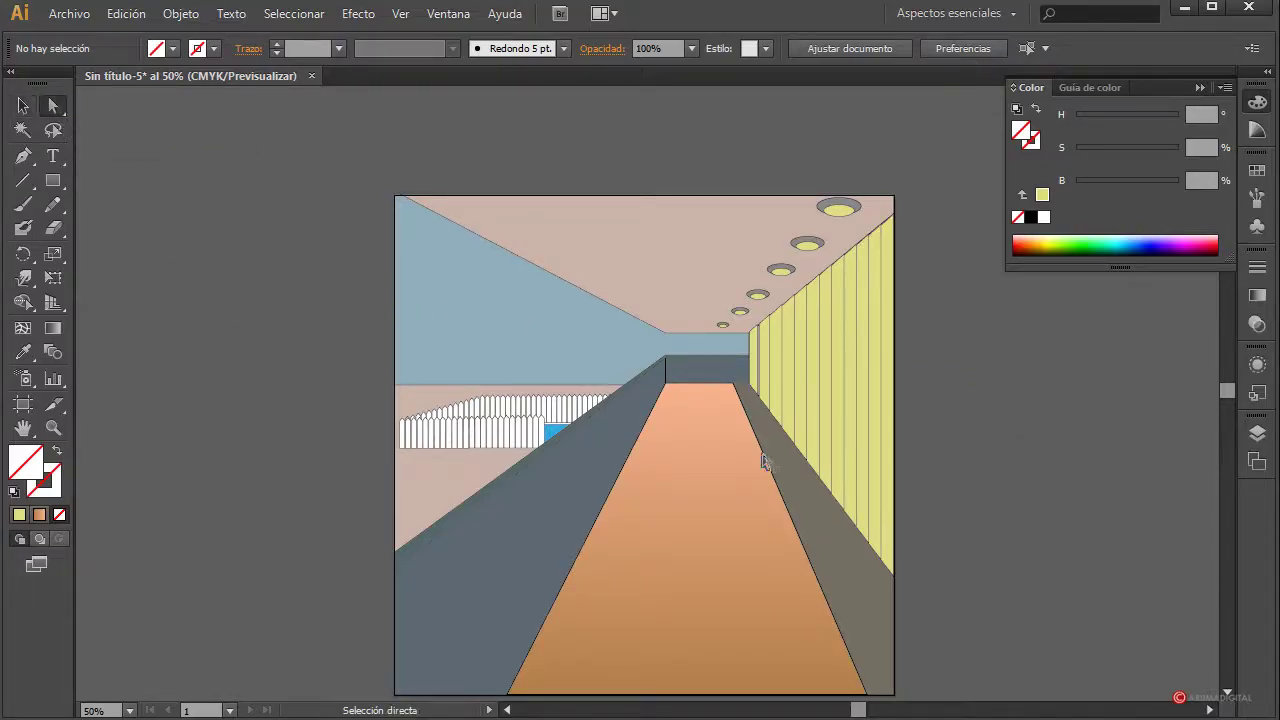
Move the near yellow panel's lower inner corner outward to about X 879 px, Y 688.5 px, and deselect it
click(887, 566)
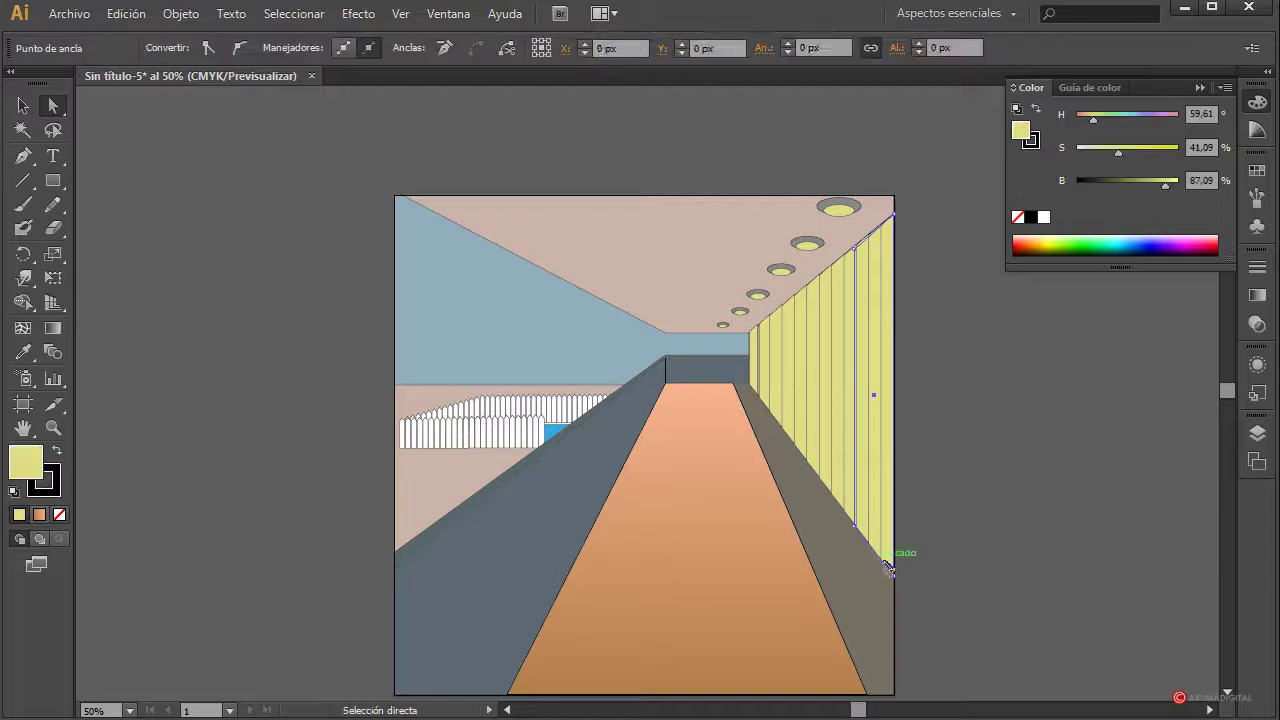
click(866, 529)
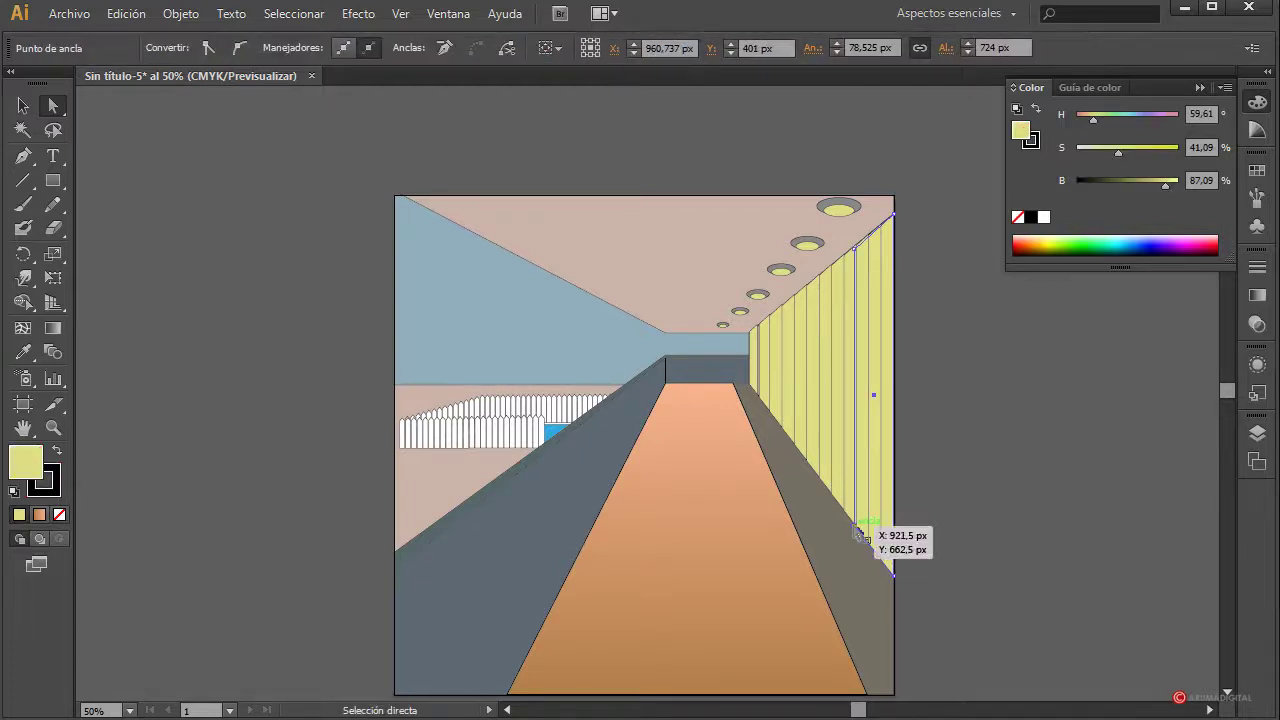
drag(866, 529, 832, 497)
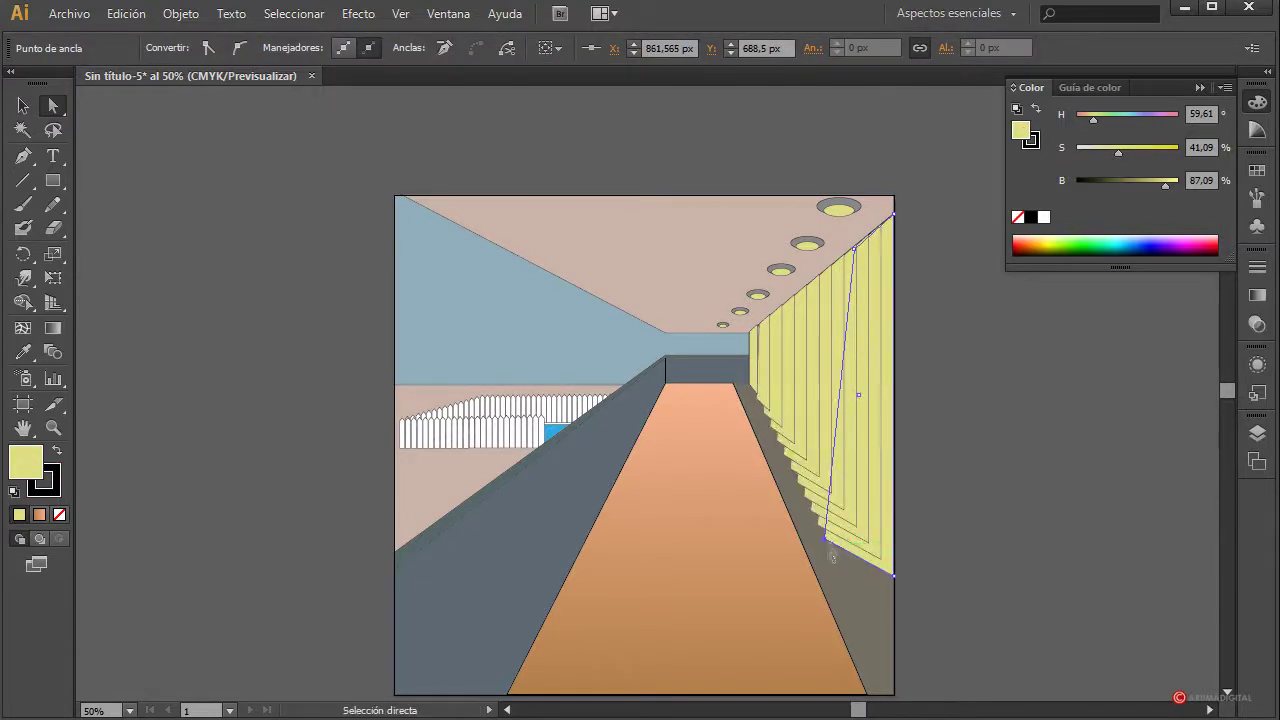
drag(832, 556, 840, 552)
click(23, 105)
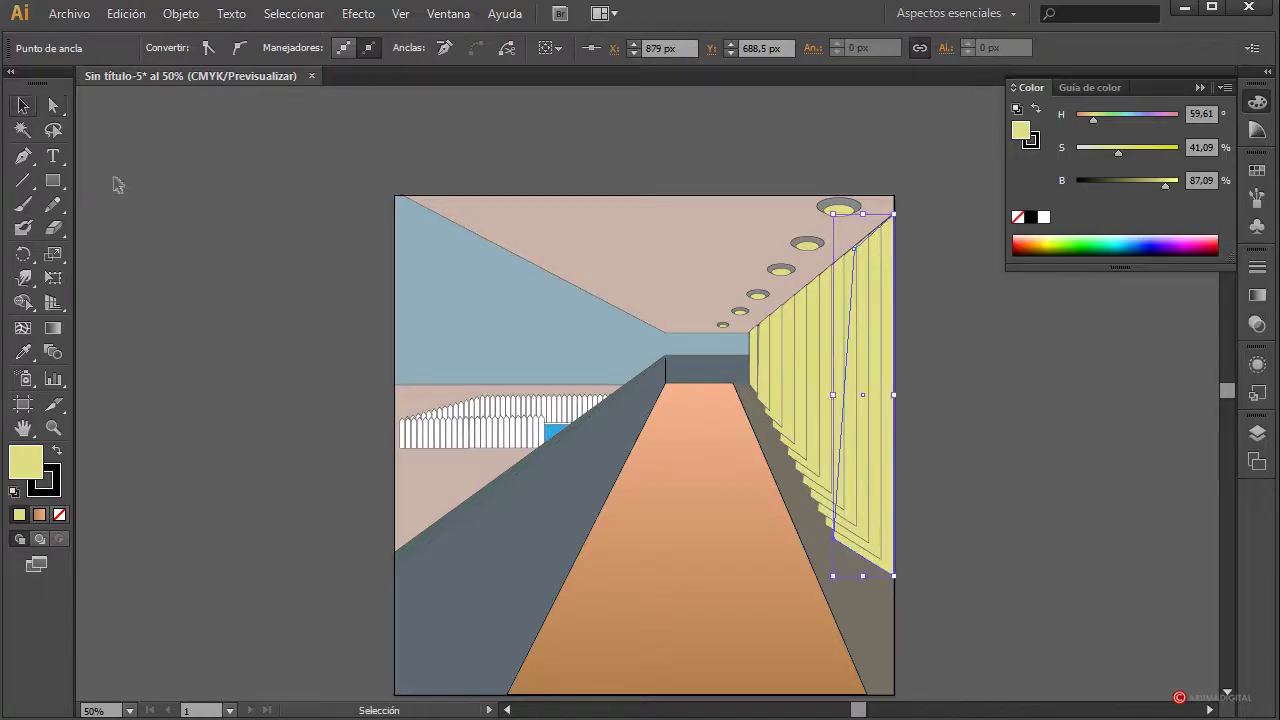
click(994, 437)
Isolate the wall panel blend, bring its near panel in front of the other strips, and exit isolation
click(888, 465)
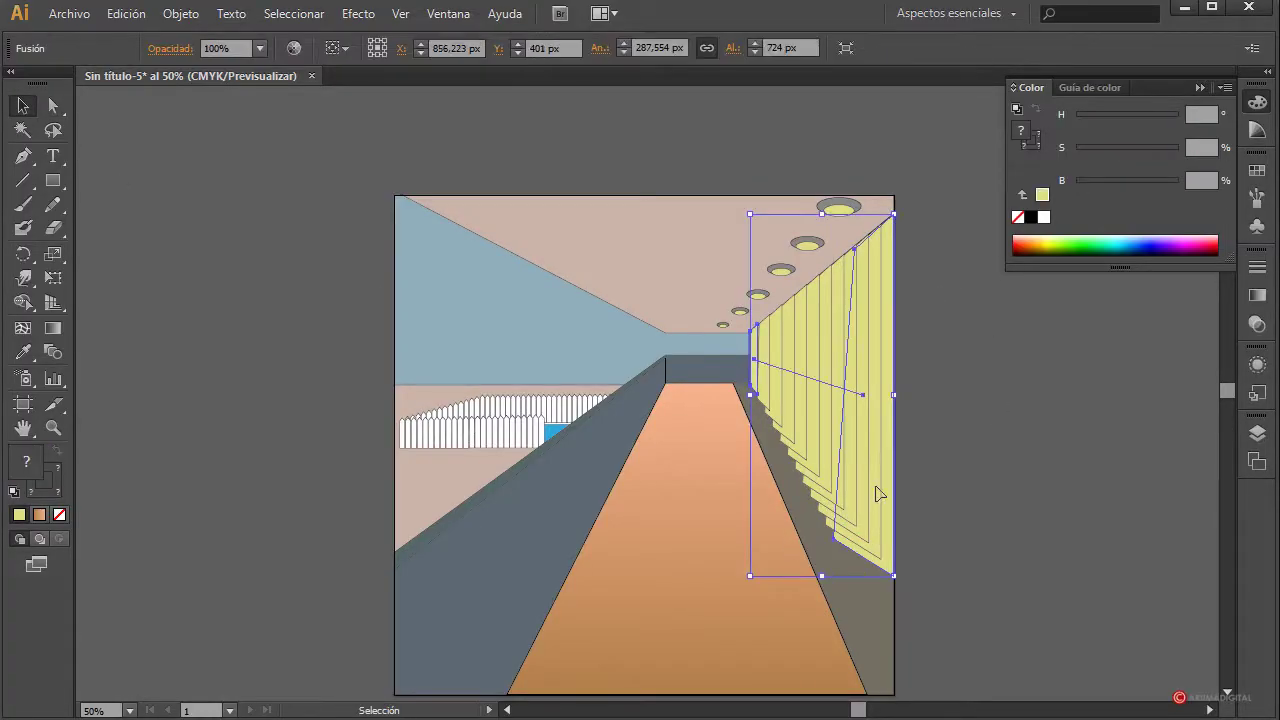
double_click(878, 487)
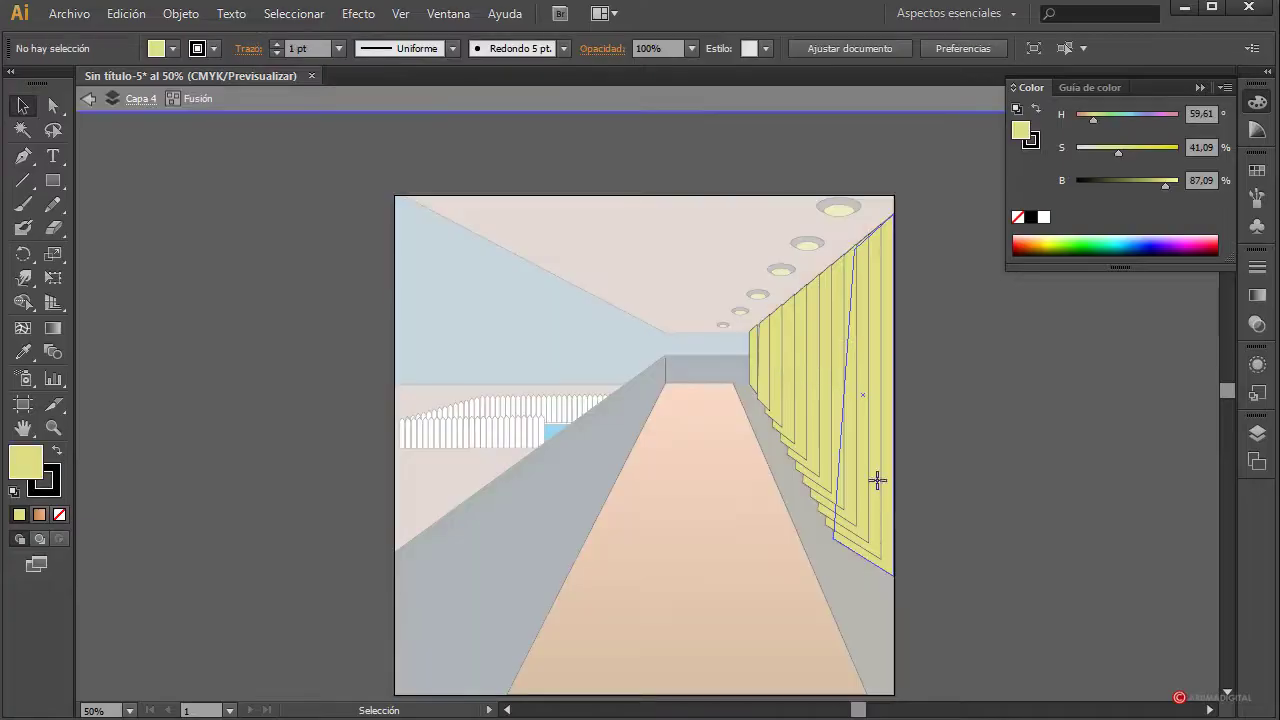
click(877, 481)
key(a)
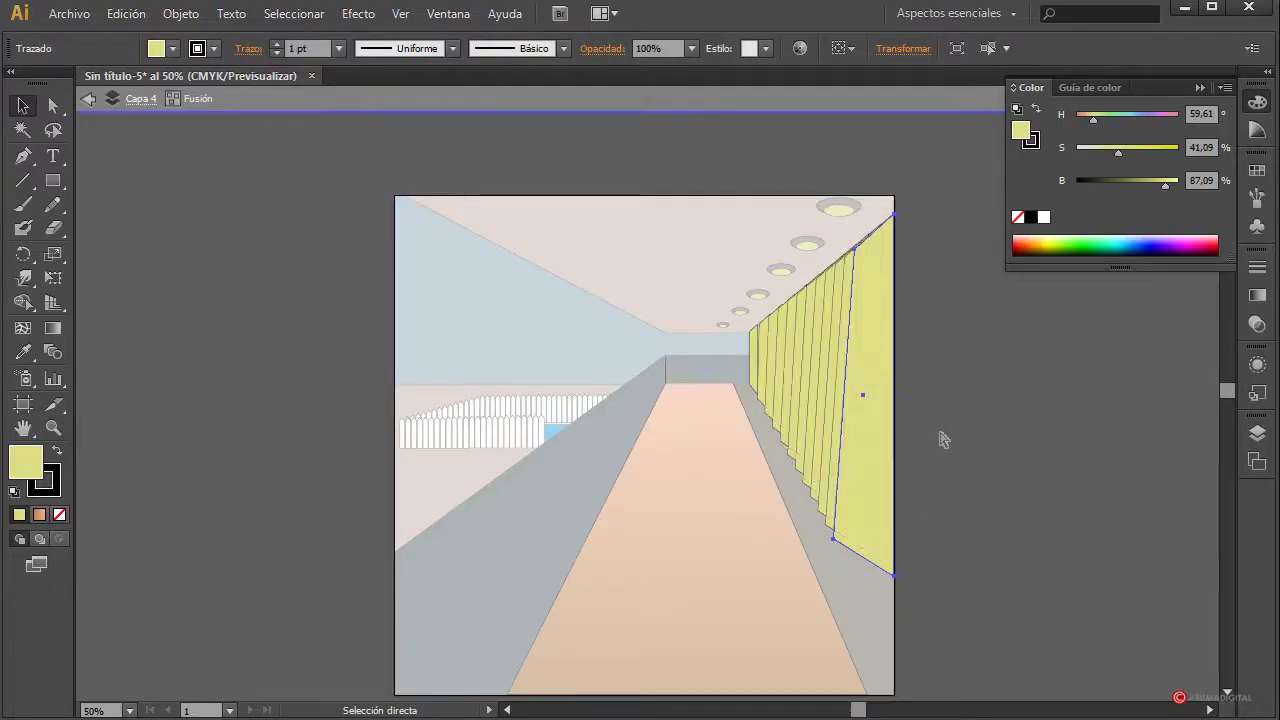
key(v)
click(977, 454)
double_click(981, 456)
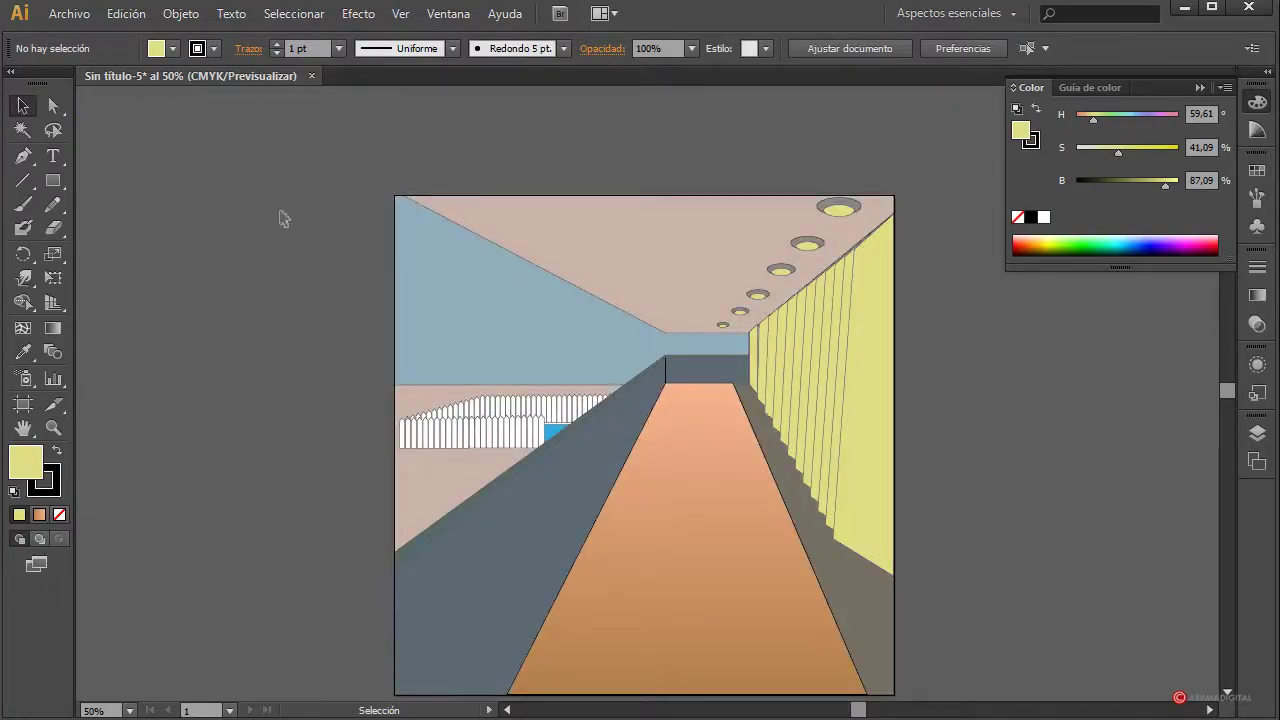
Move the near panel's lower inner corner to about X 877, Y 793 px and its upper inner corner to about X 921, Y 265 px
click(54, 106)
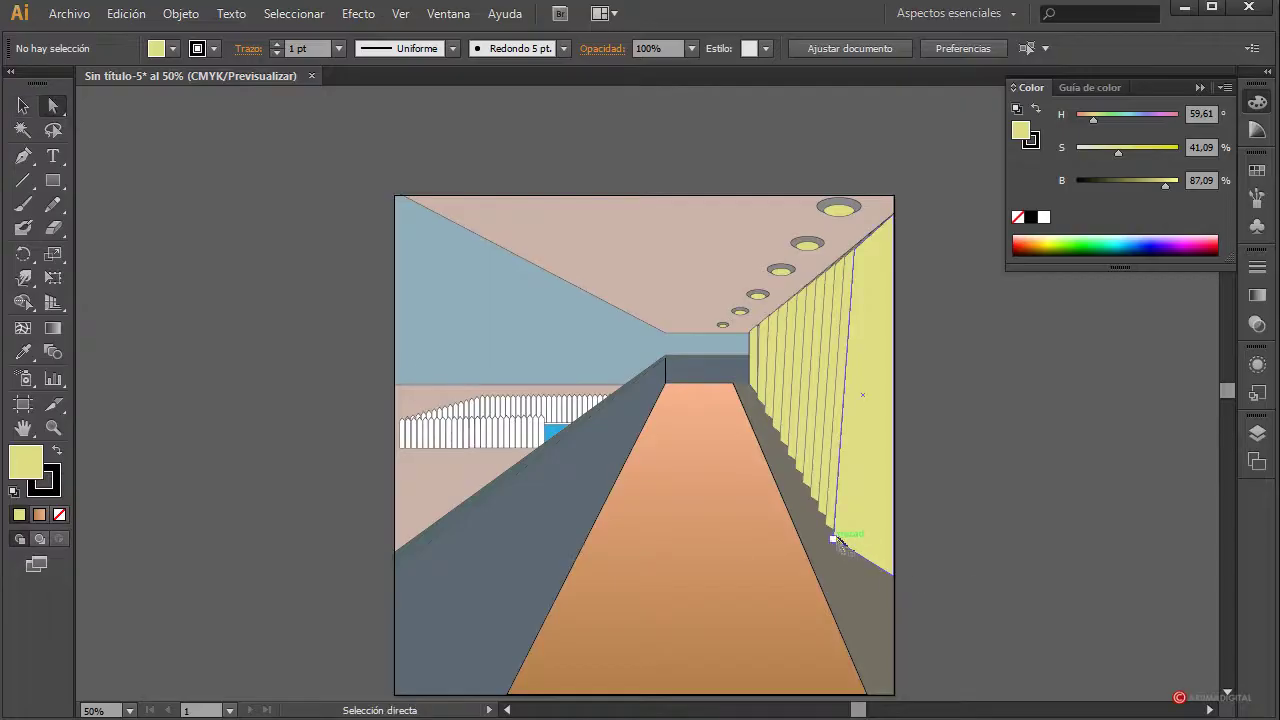
drag(838, 540, 834, 588)
click(857, 627)
click(855, 250)
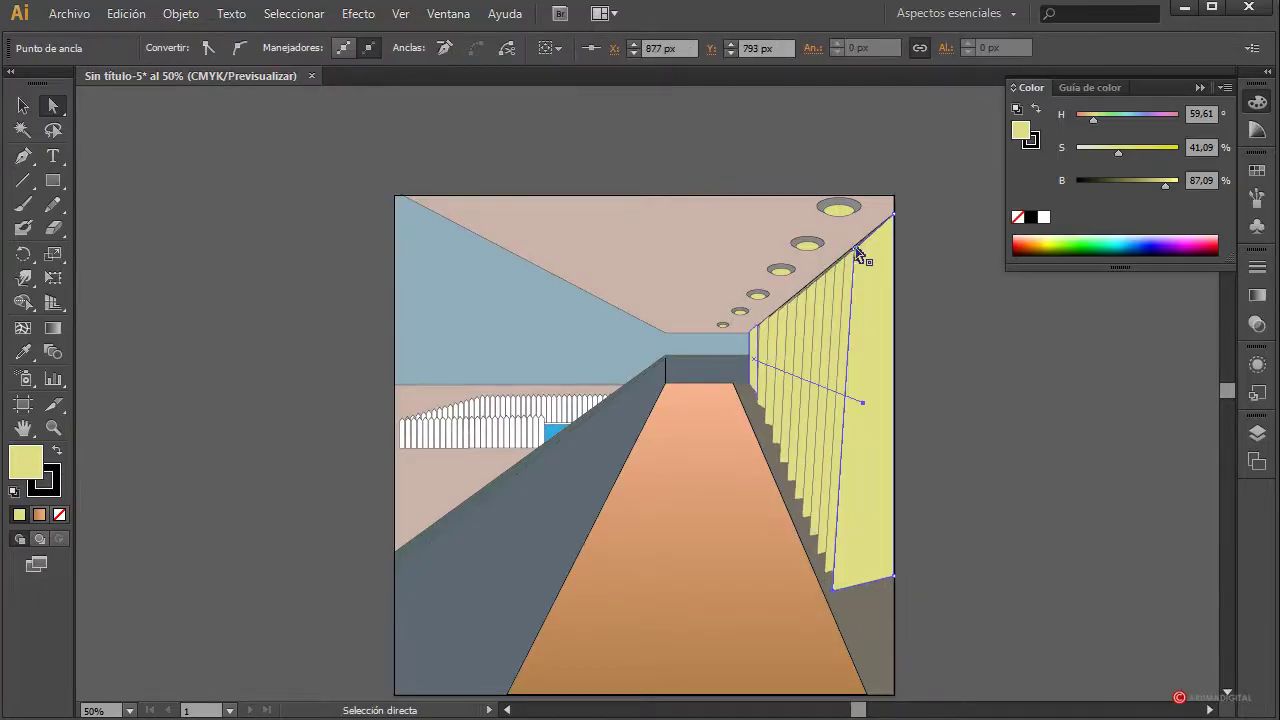
drag(857, 270, 866, 325)
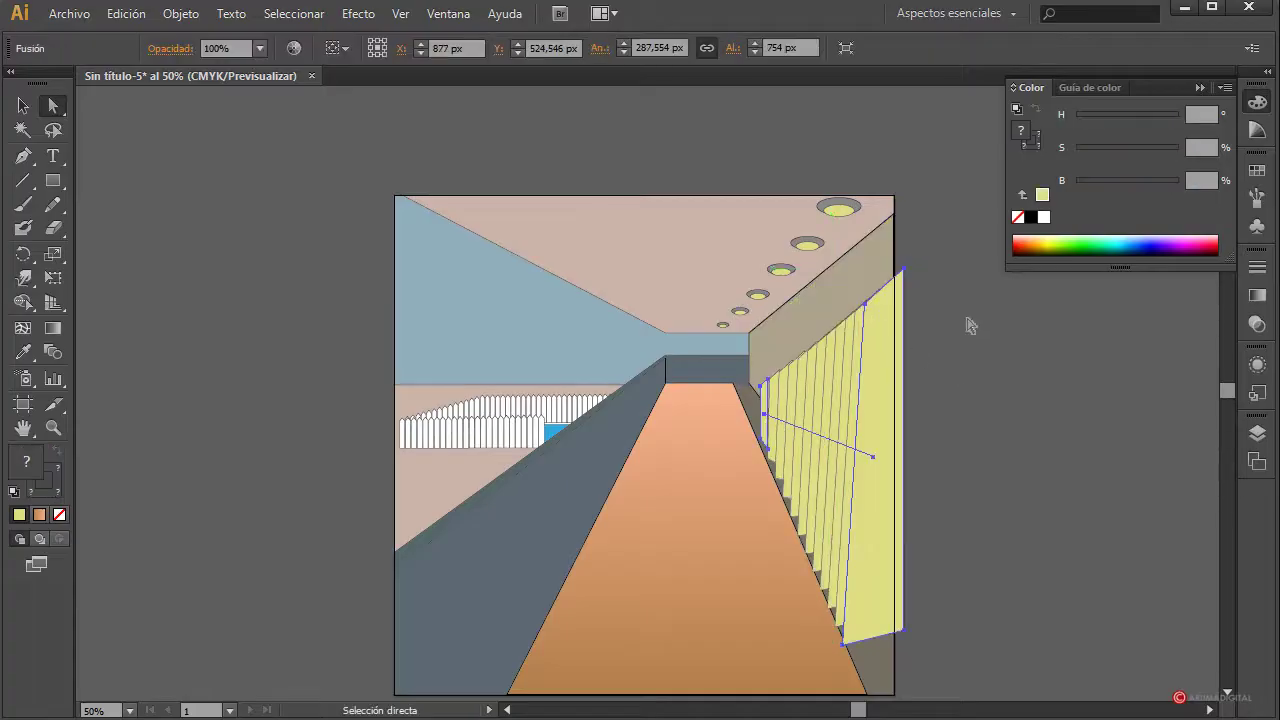
key(ctrl+z)
click(849, 246)
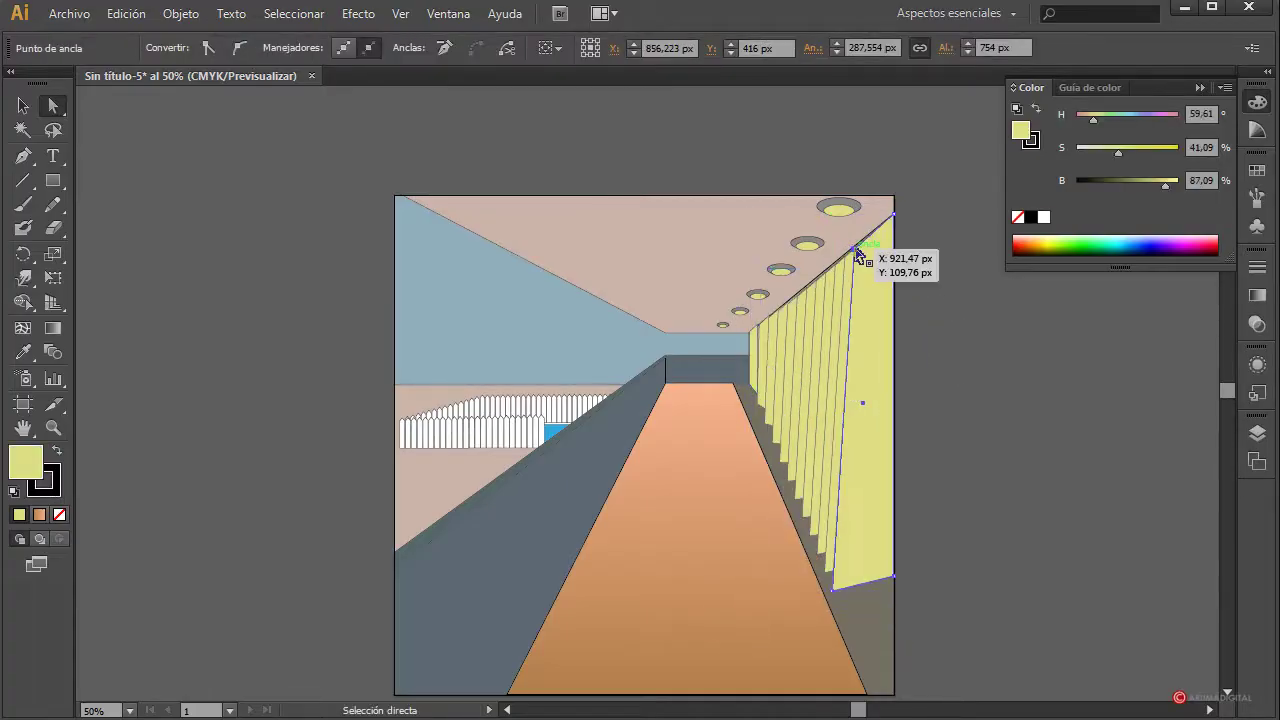
drag(846, 243, 854, 334)
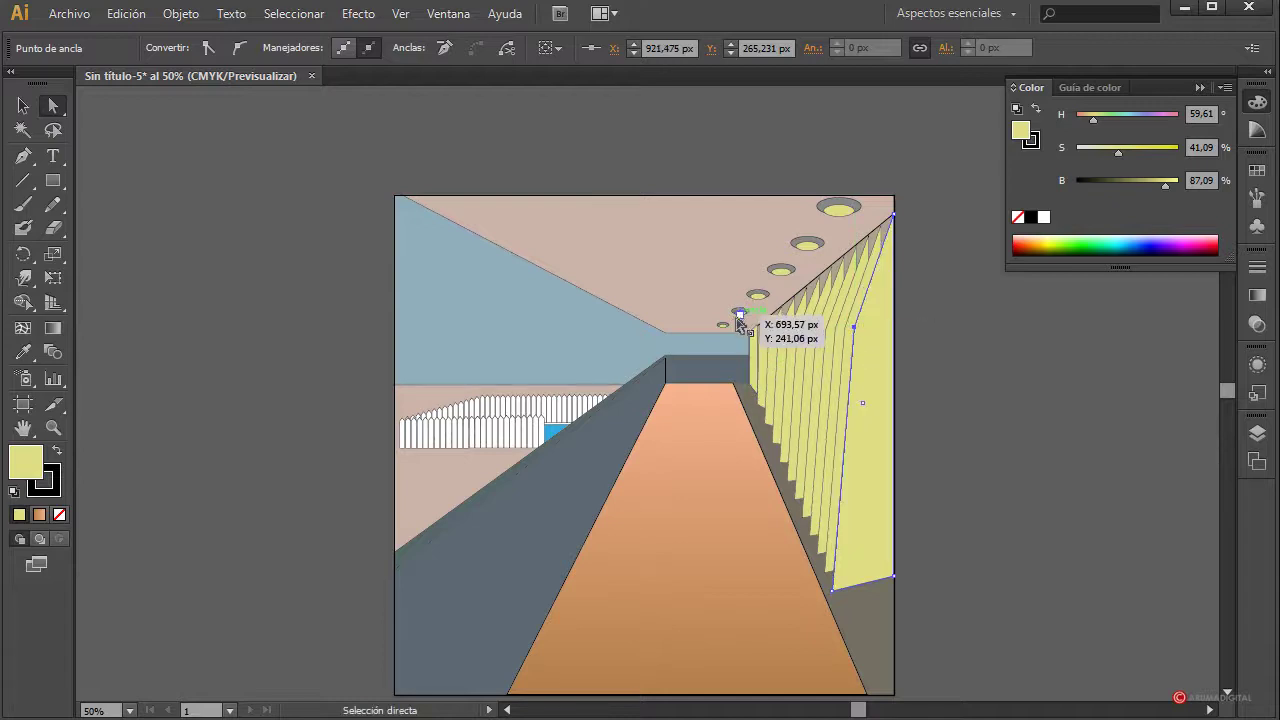
drag(752, 335, 757, 366)
key(ctrl+z)
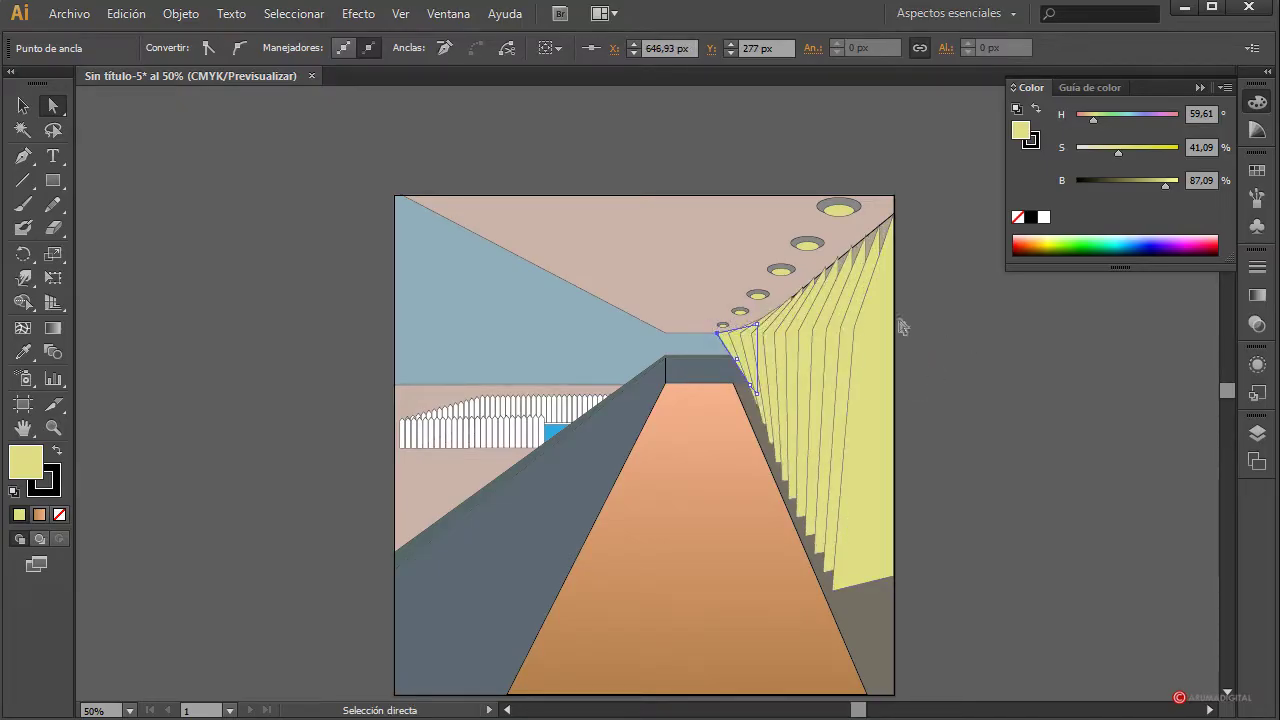
key(ctrl)
Nudge the upper corner of the far strip slightly outward beyond the back wall's edge, and deselect it
click(751, 326)
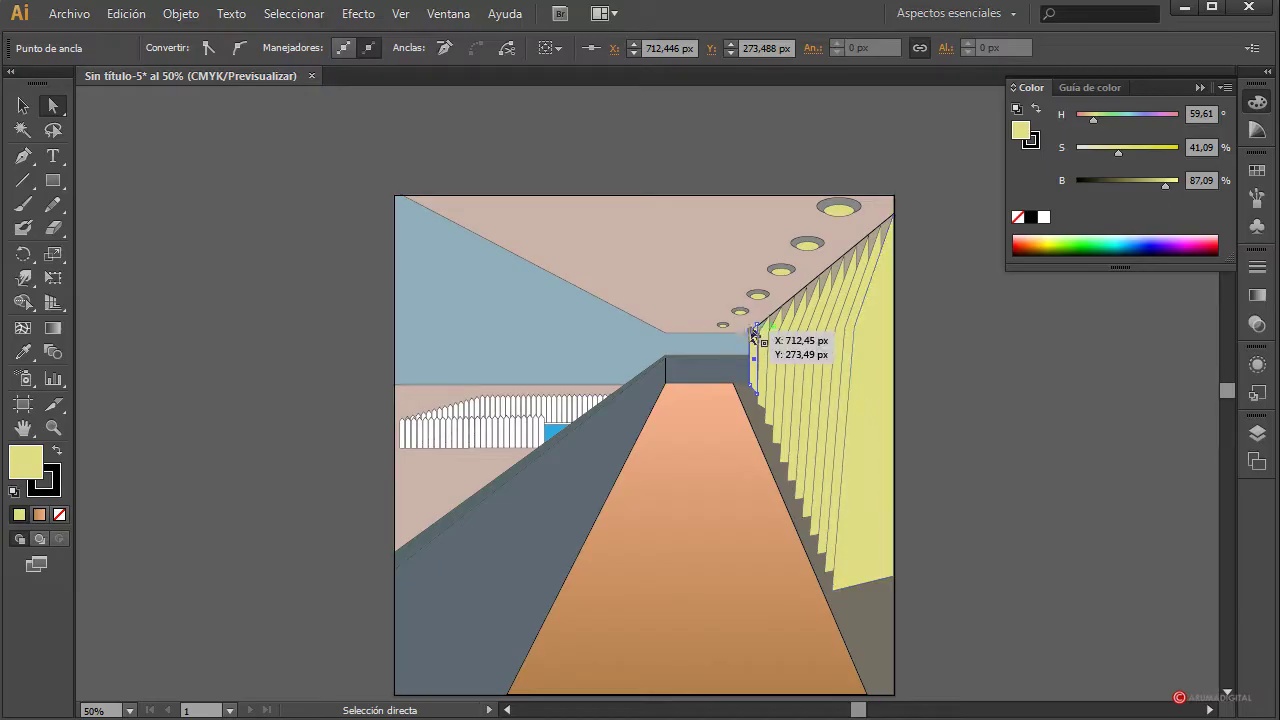
key(Left)
key(Left)
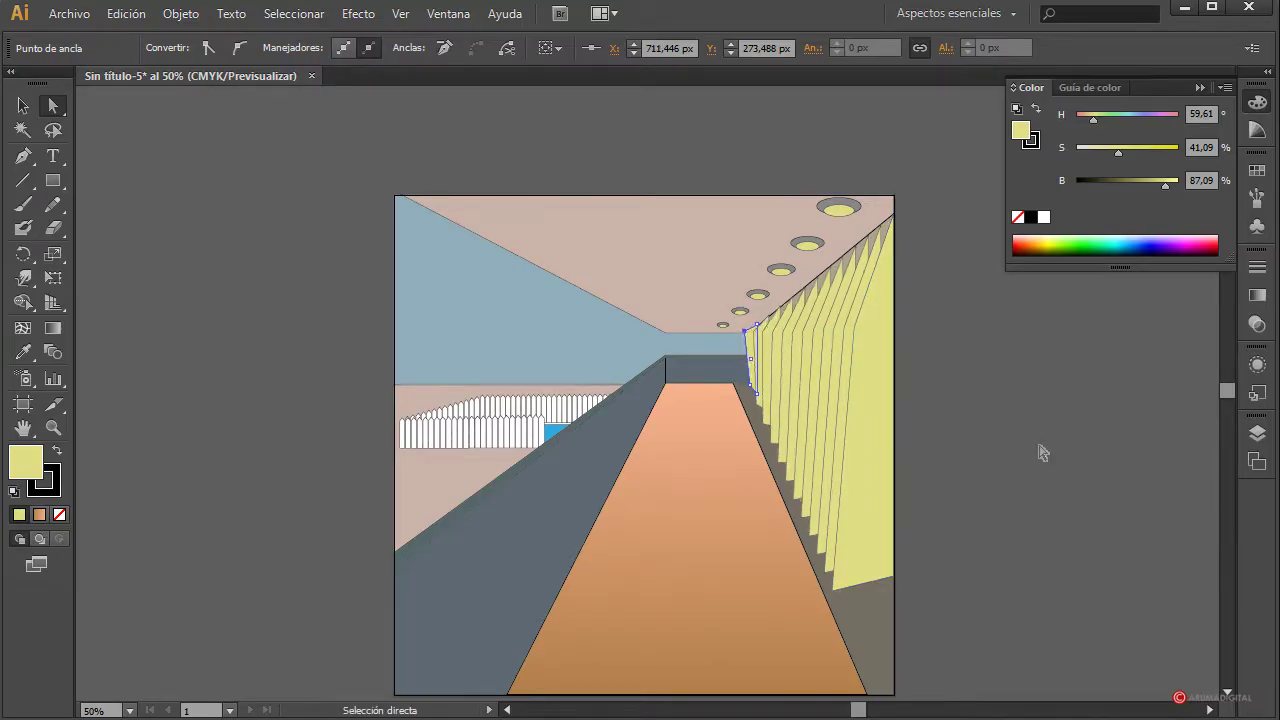
click(1042, 452)
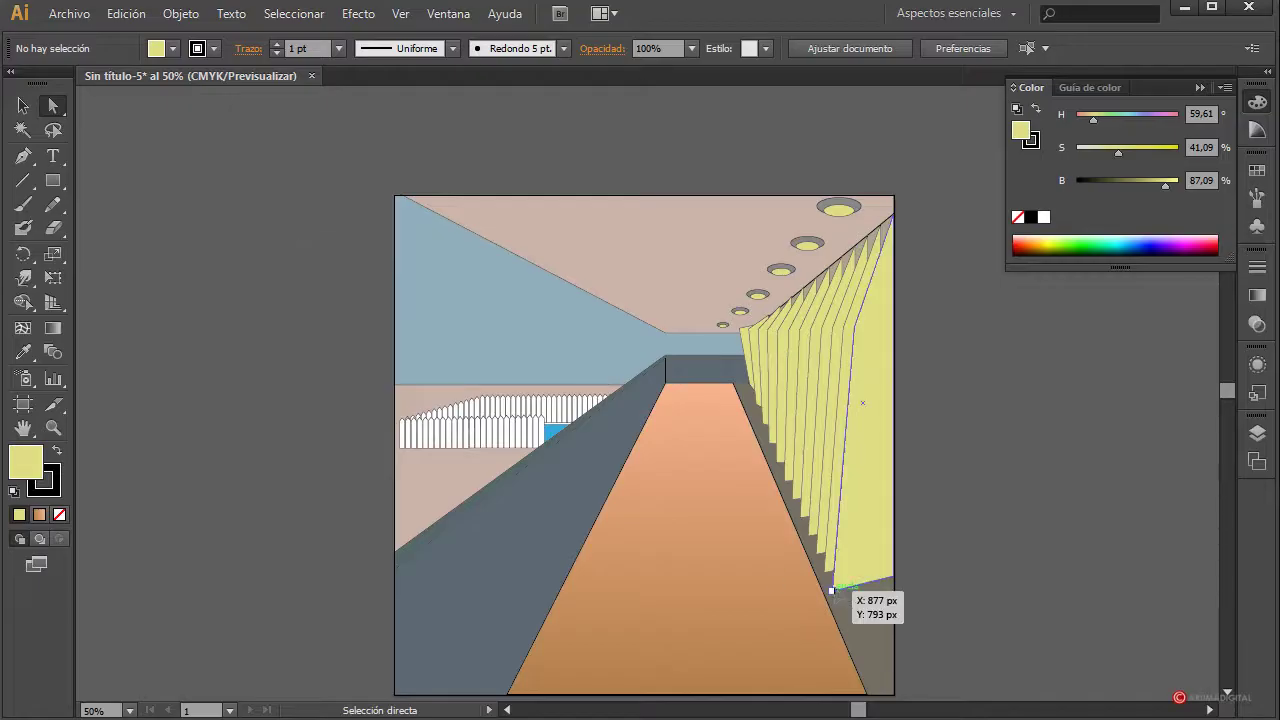
Move the near panel's lower inner corner down to about X 907 px, Y 867 px, and deselect the blend
drag(857, 598, 849, 627)
click(23, 105)
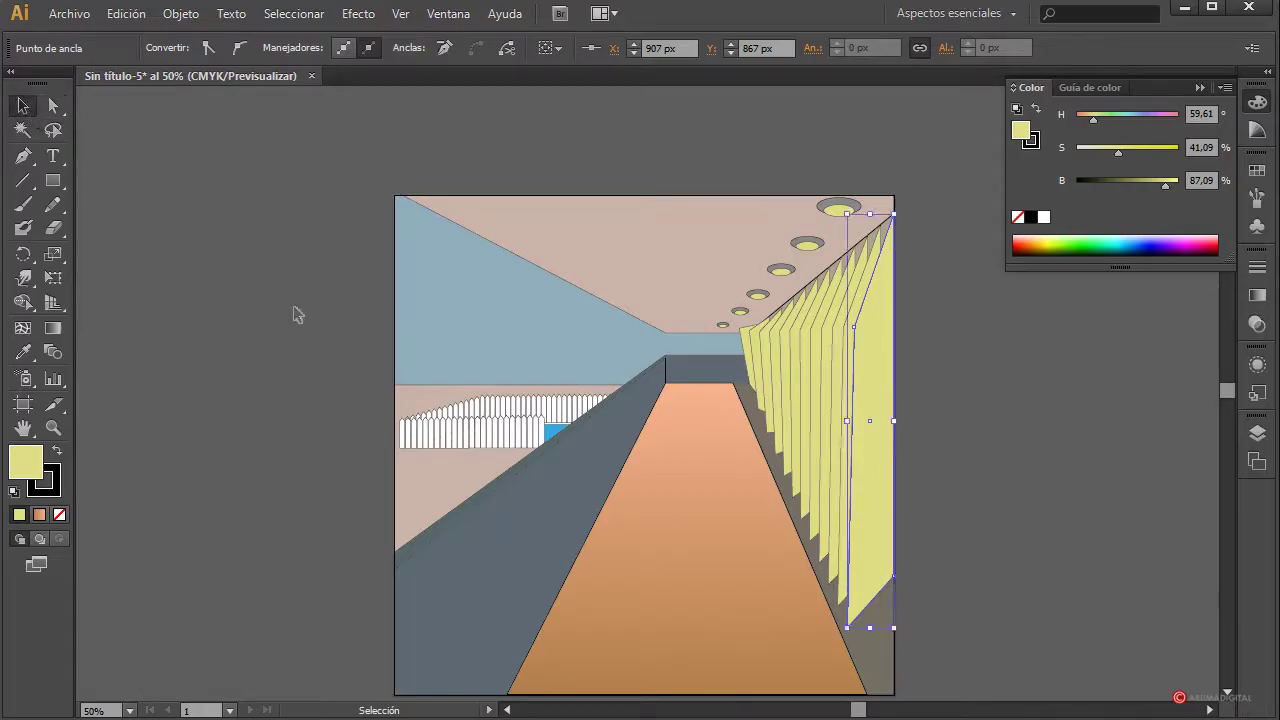
click(295, 315)
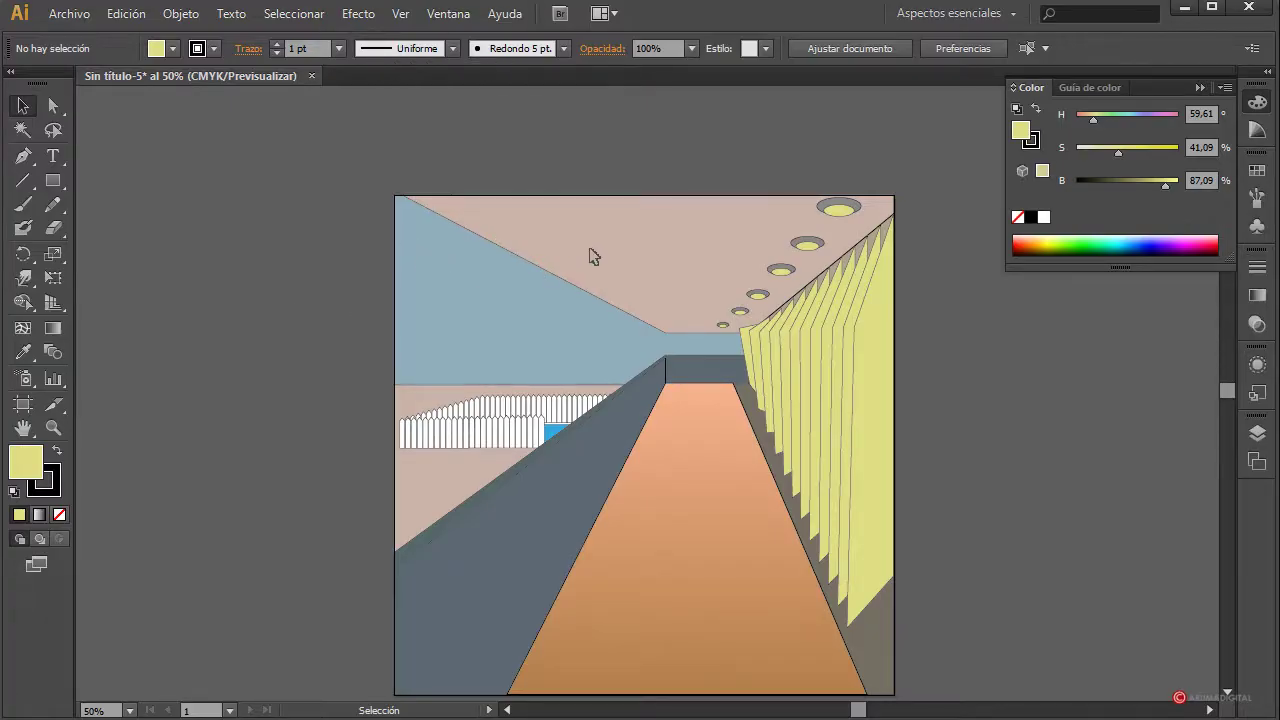
Open the photo file000318559152.jpg and set its magnification to 250%, framing the man bending over the fence
click(72, 14)
click(93, 80)
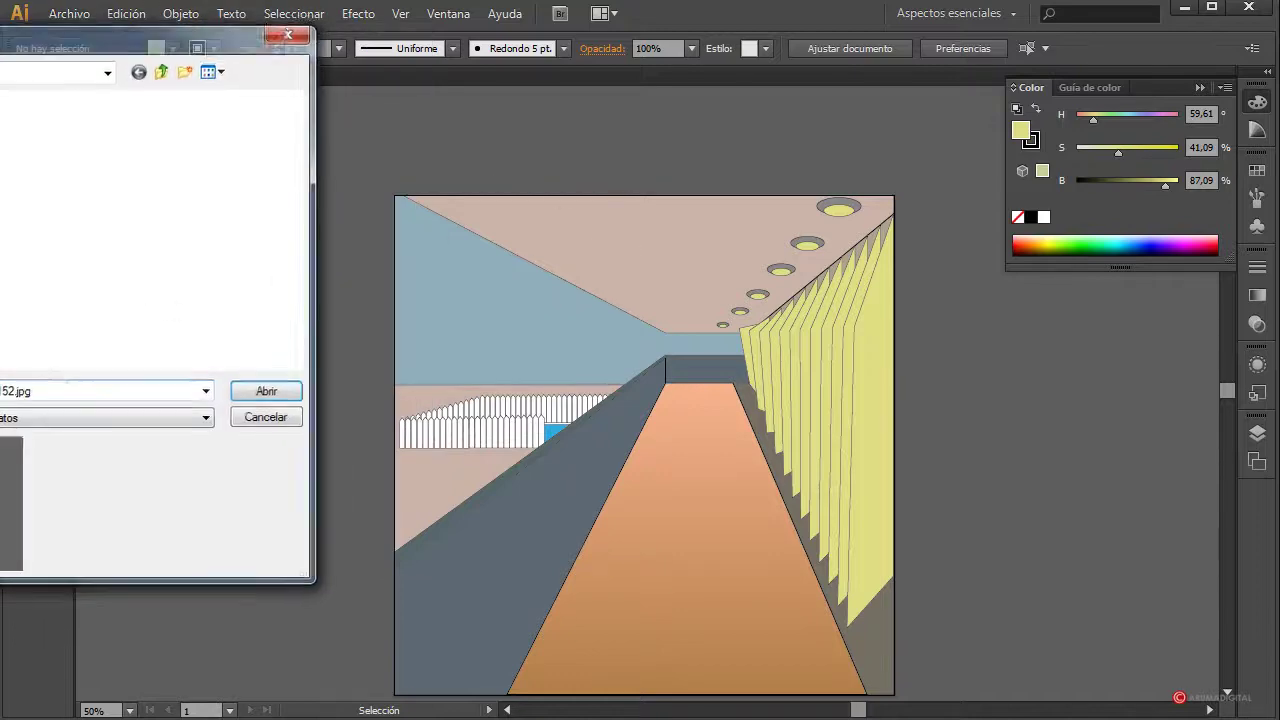
click(263, 391)
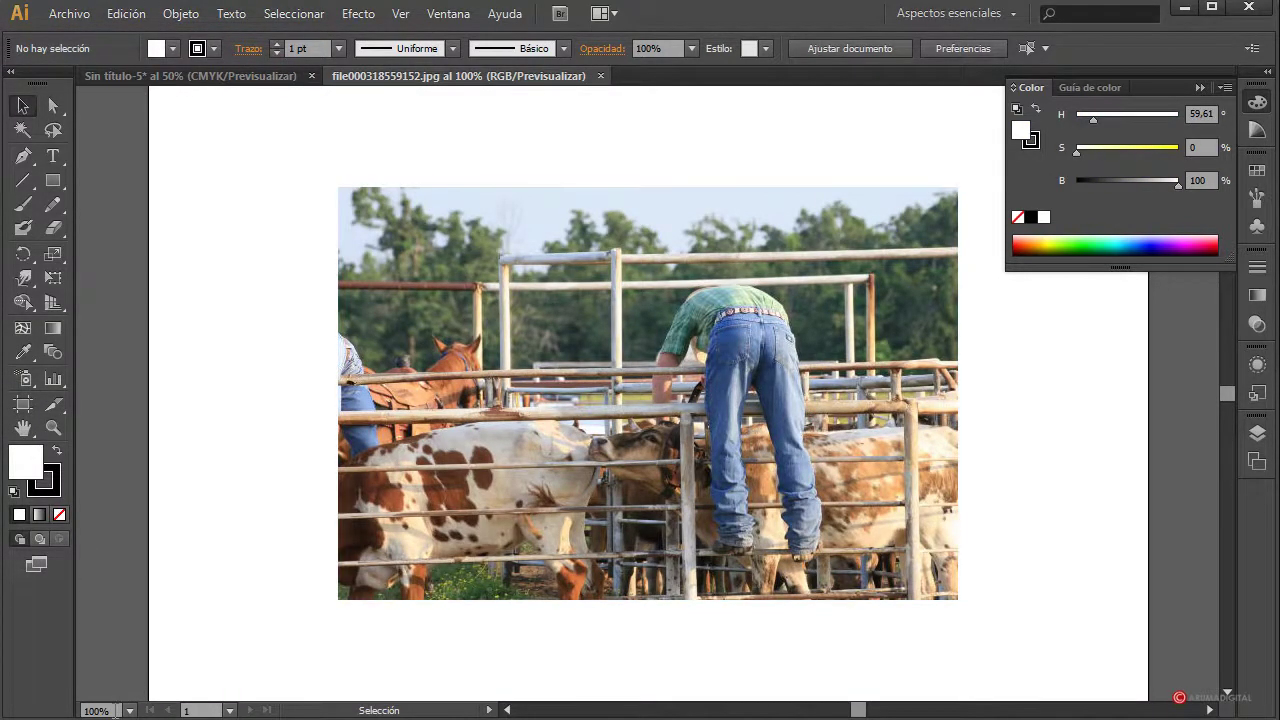
text(300)
key(Return)
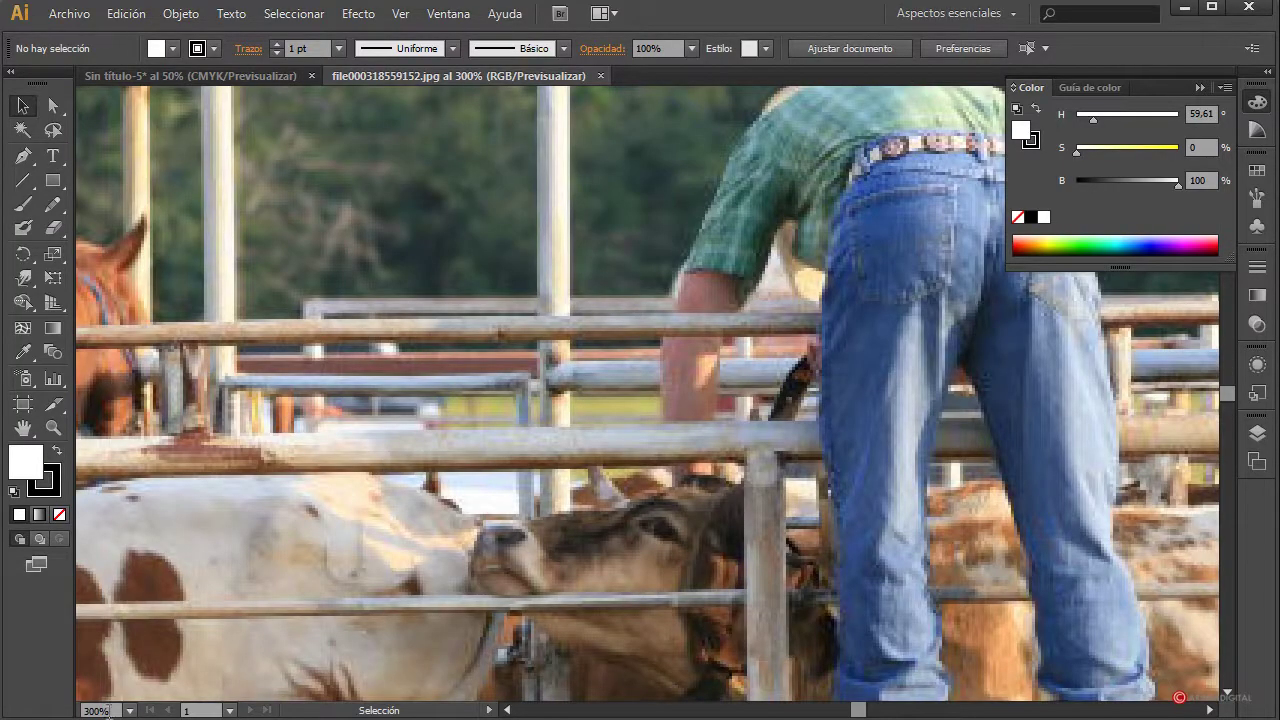
text(25)
key(Return)
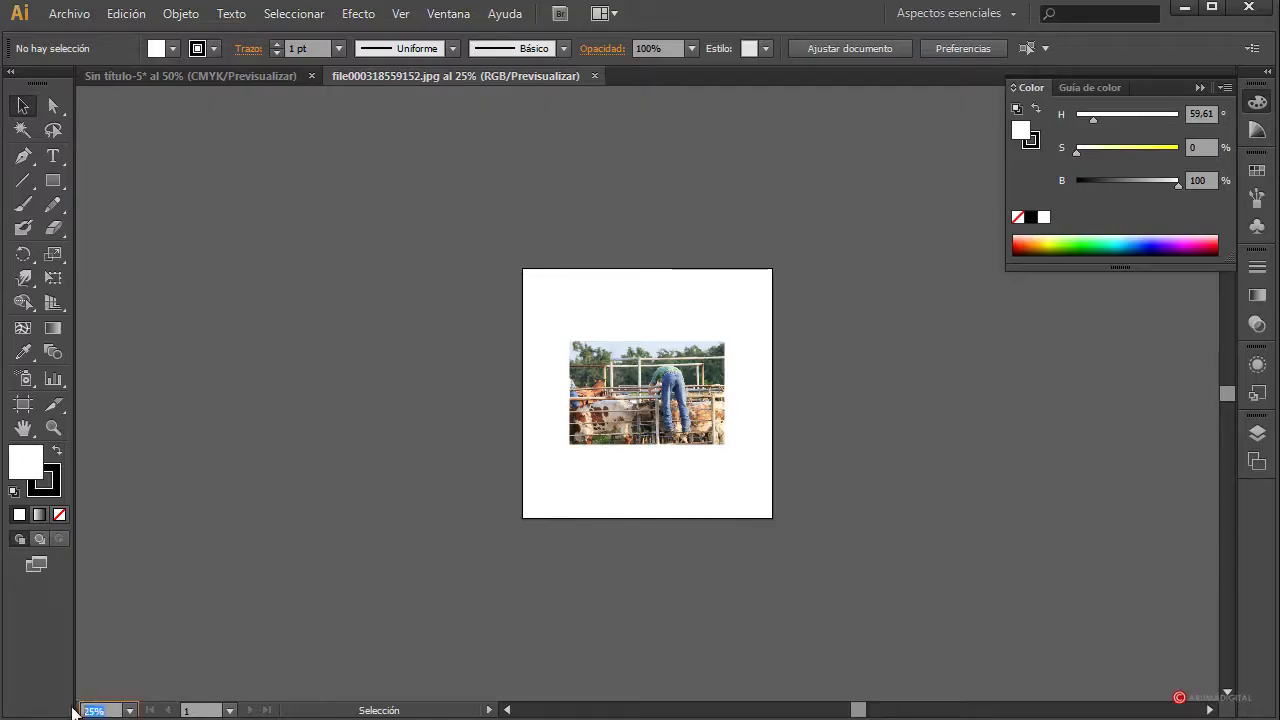
text(0)
key(Return)
scroll(430, 540, down, 1)
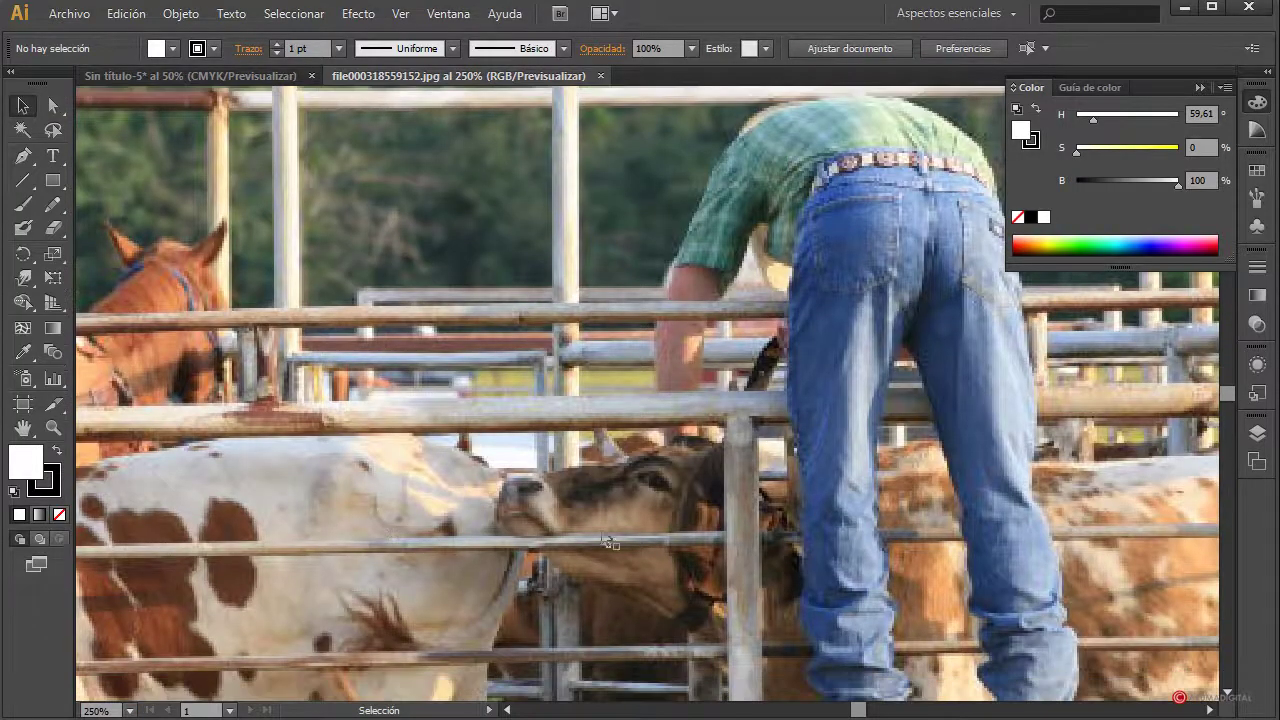
drag(880, 710, 858, 709)
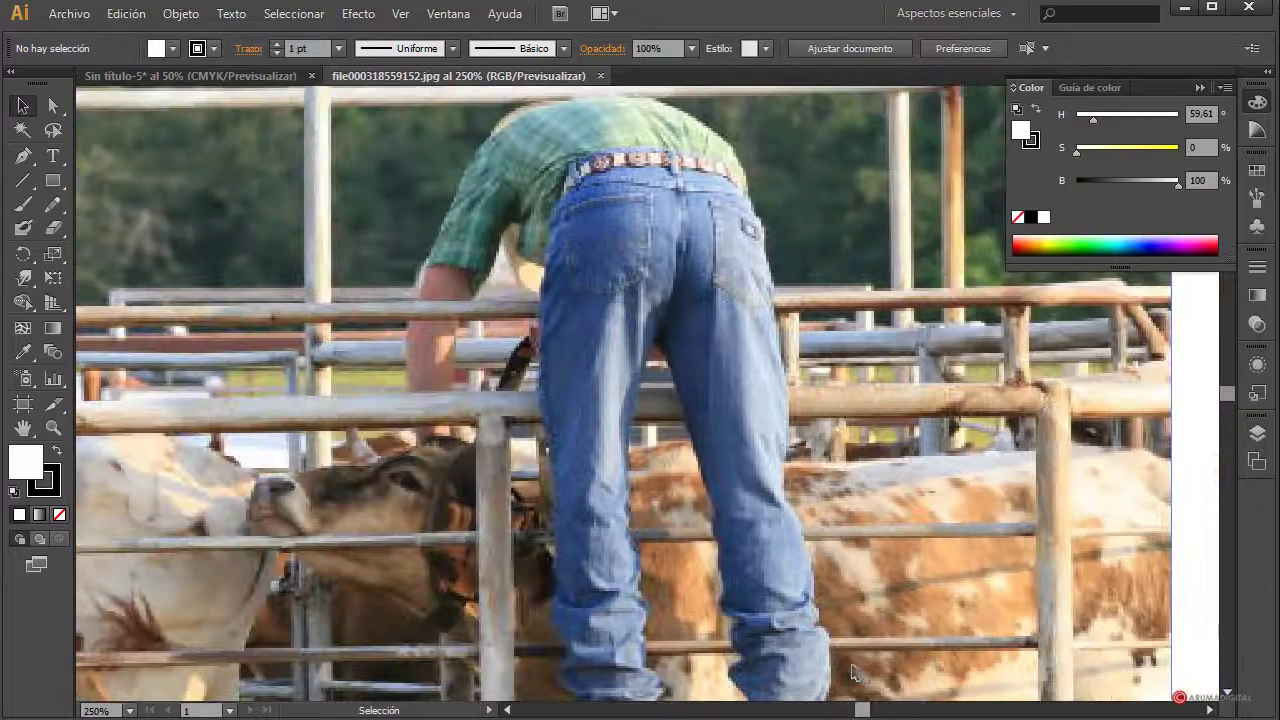
scroll(843, 550, down, 2)
scroll(843, 550, down, 1)
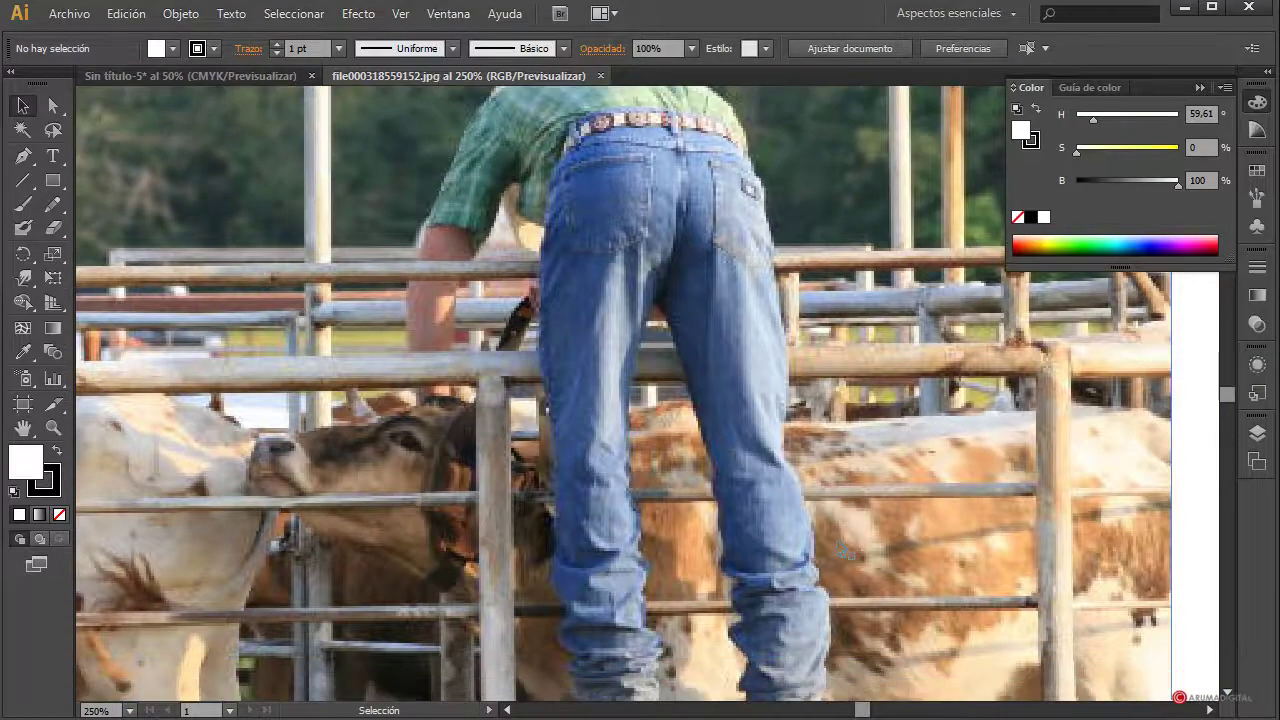
Trace the man's shirt, including the sleeve, with the Pen tool as a closed curved shape, and deselect it
click(22, 159)
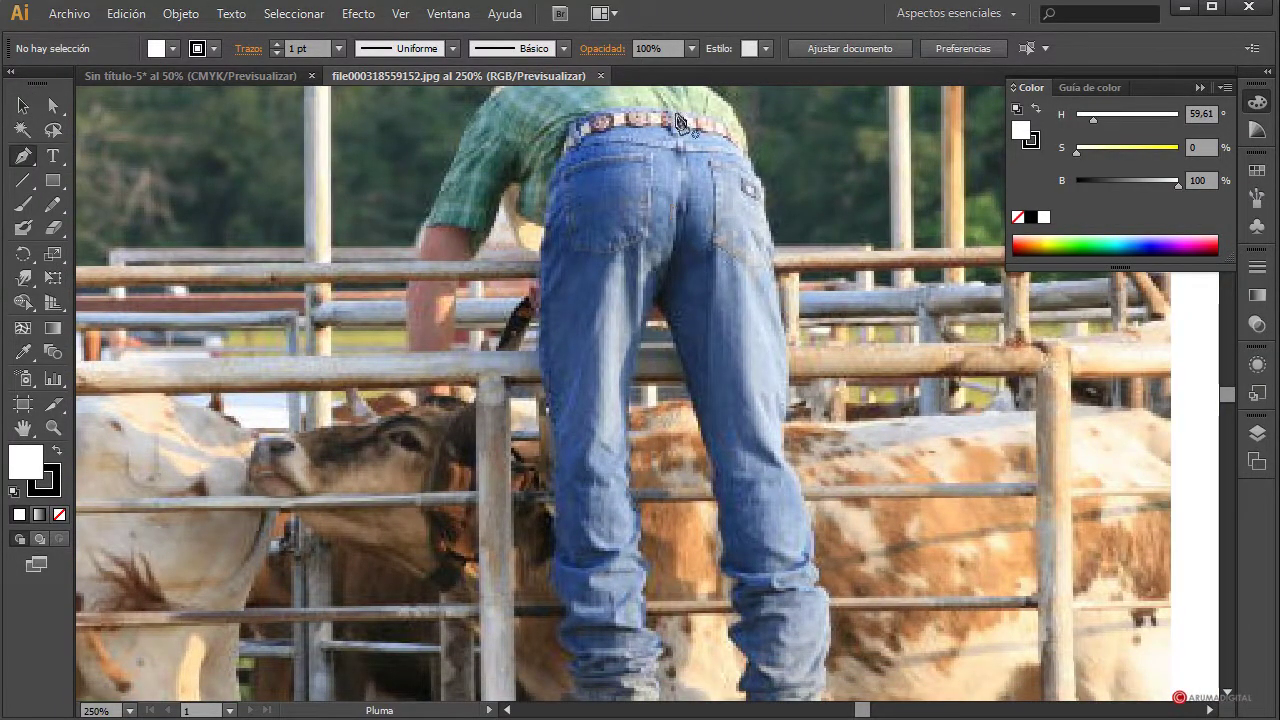
scroll(680, 132, up, 4)
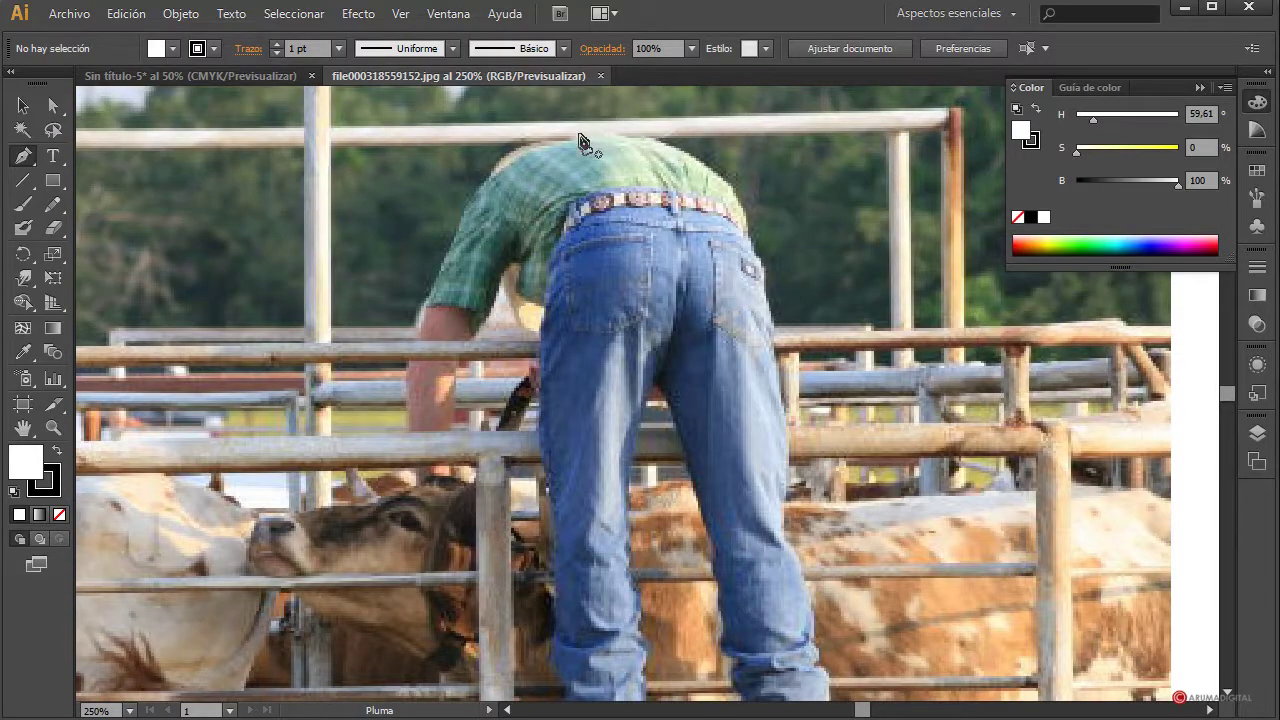
drag(574, 135, 528, 165)
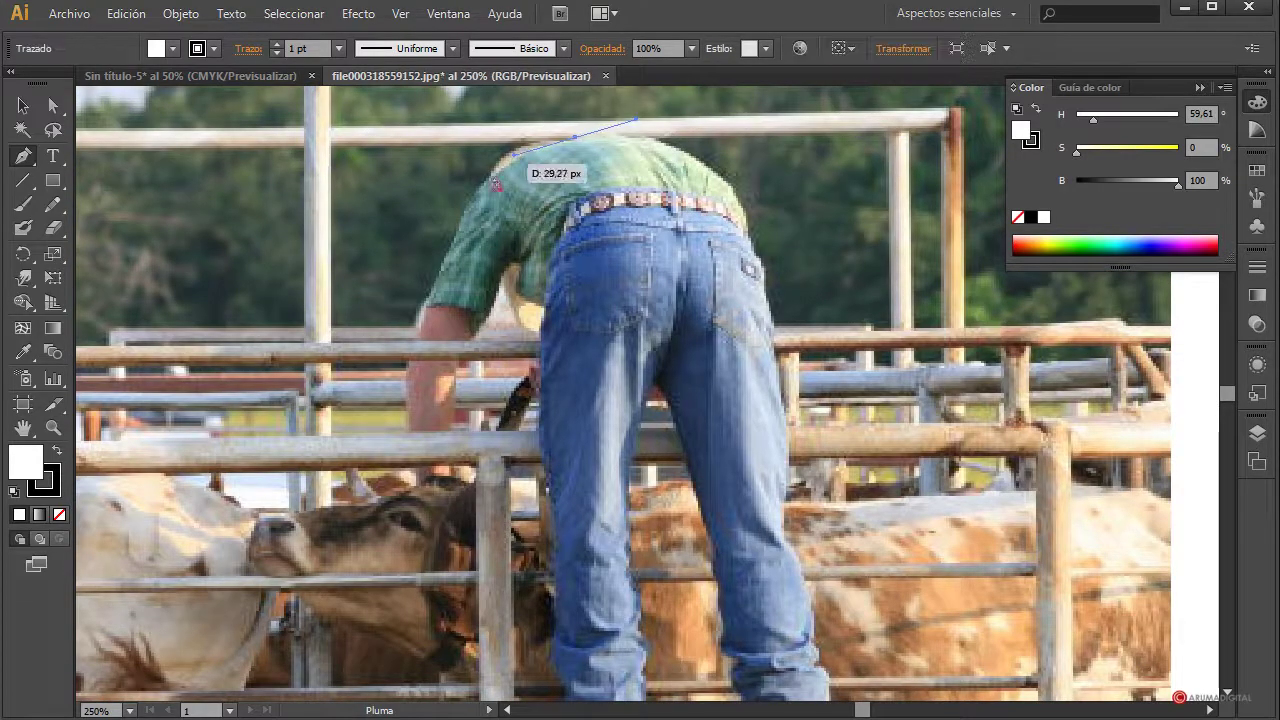
drag(452, 240, 484, 333)
drag(499, 262, 545, 313)
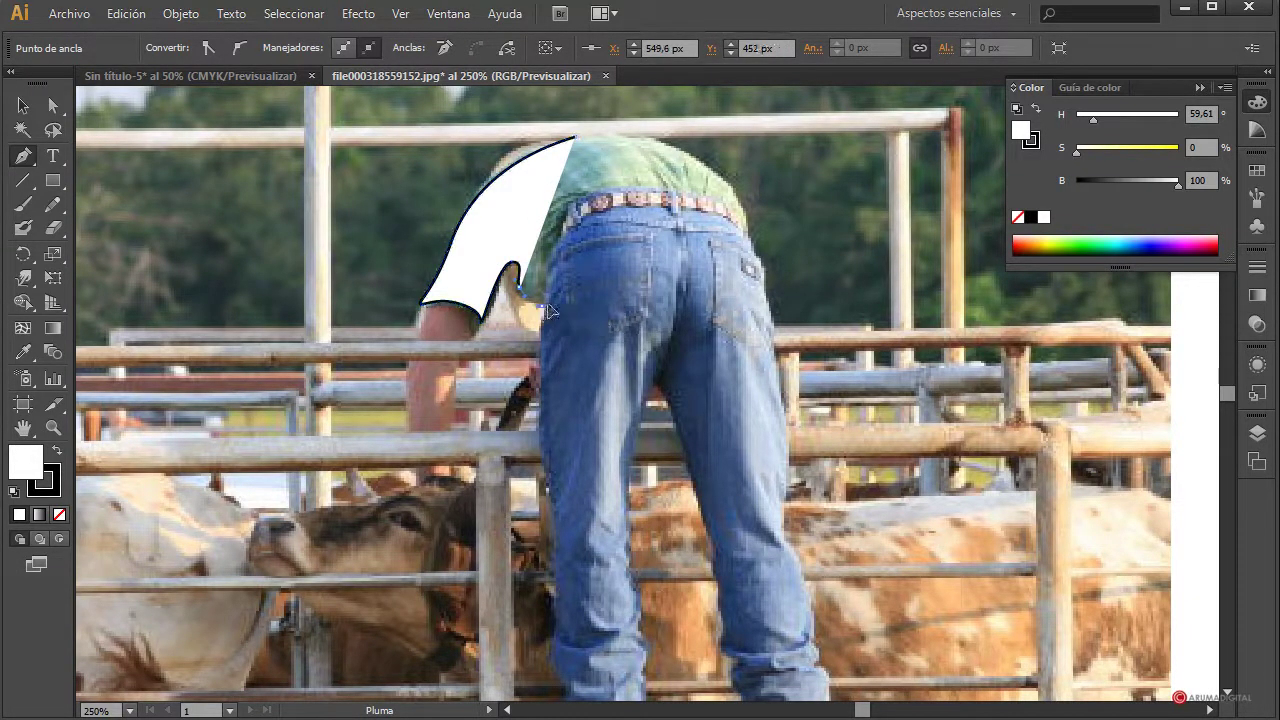
drag(563, 217, 684, 160)
mouse_move(575, 138)
mouse_down()
mouse_move(660, 146)
mouse_move(580, 147)
mouse_up()
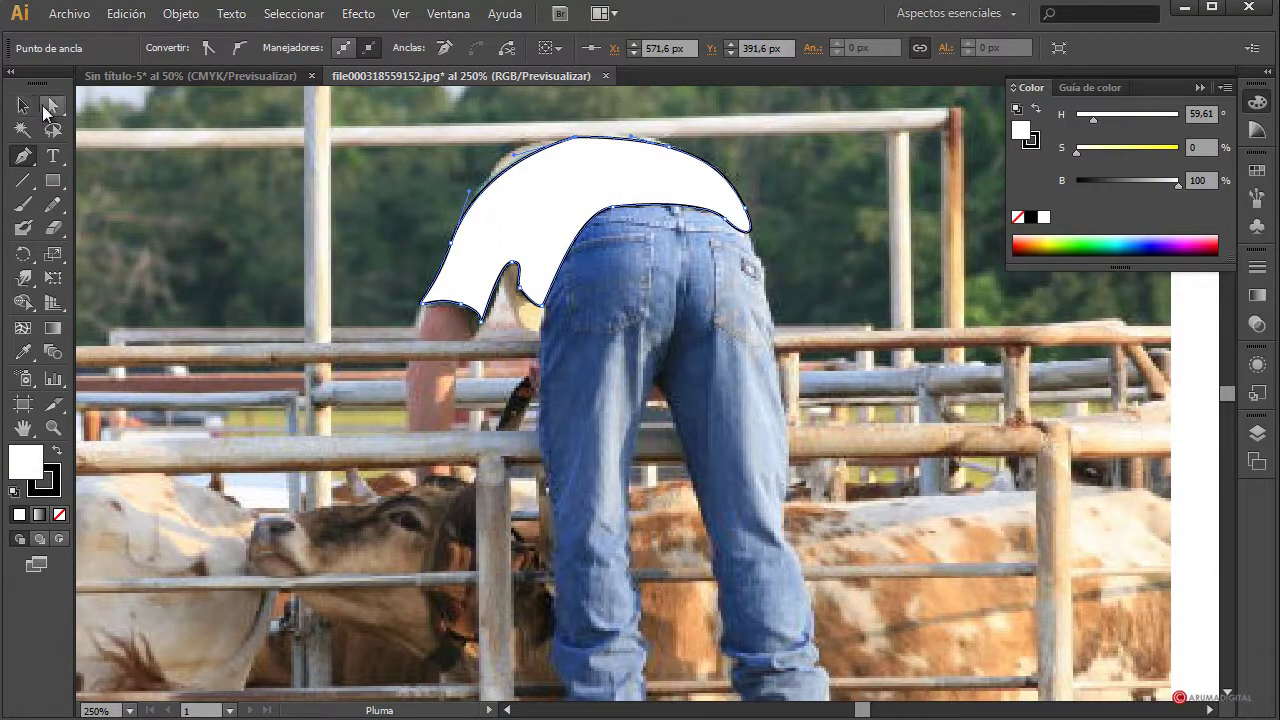
click(51, 105)
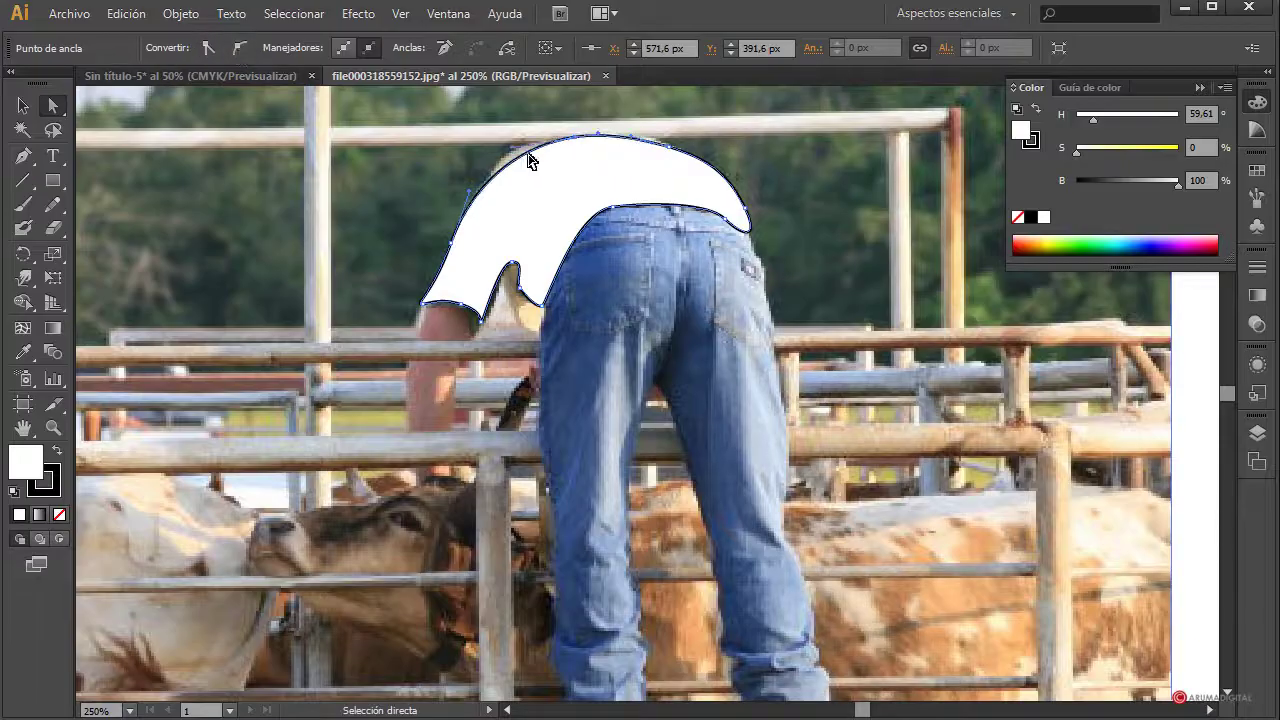
click(374, 378)
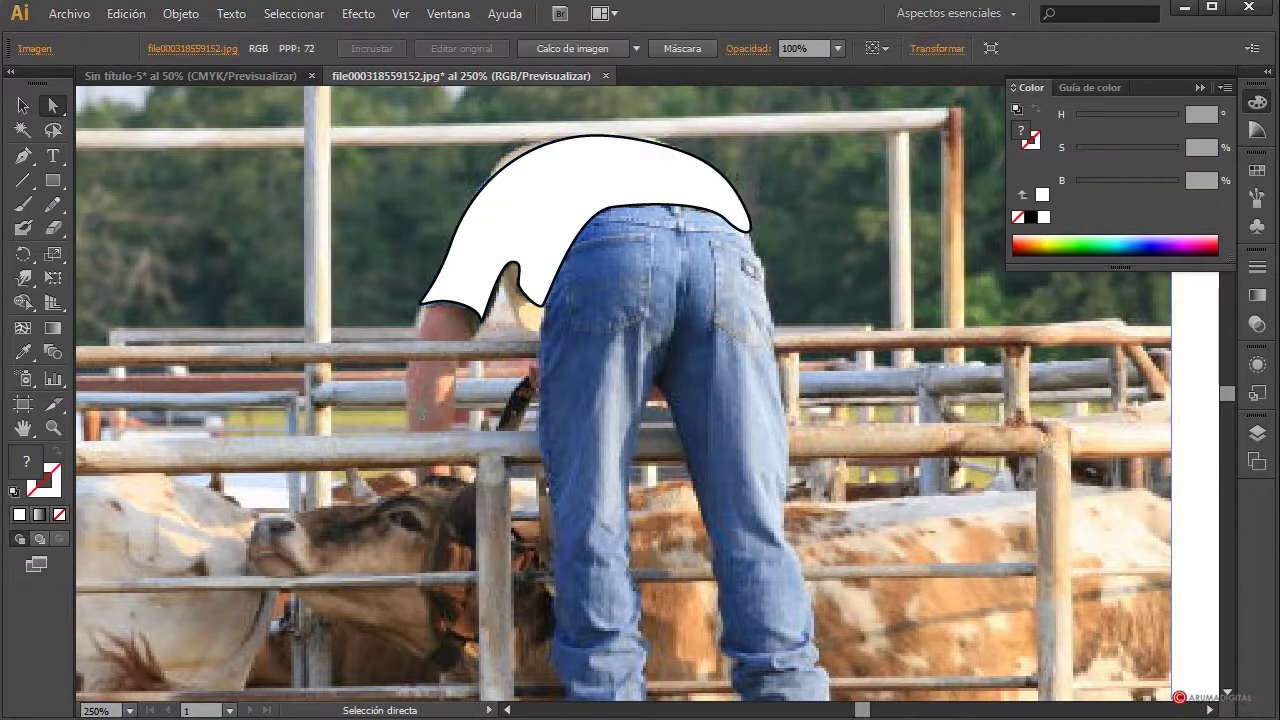
Trace the man's bare arm, from under the sleeve to the hand, with the Pen tool as a closed curved shape
scroll(440, 430, down, 3)
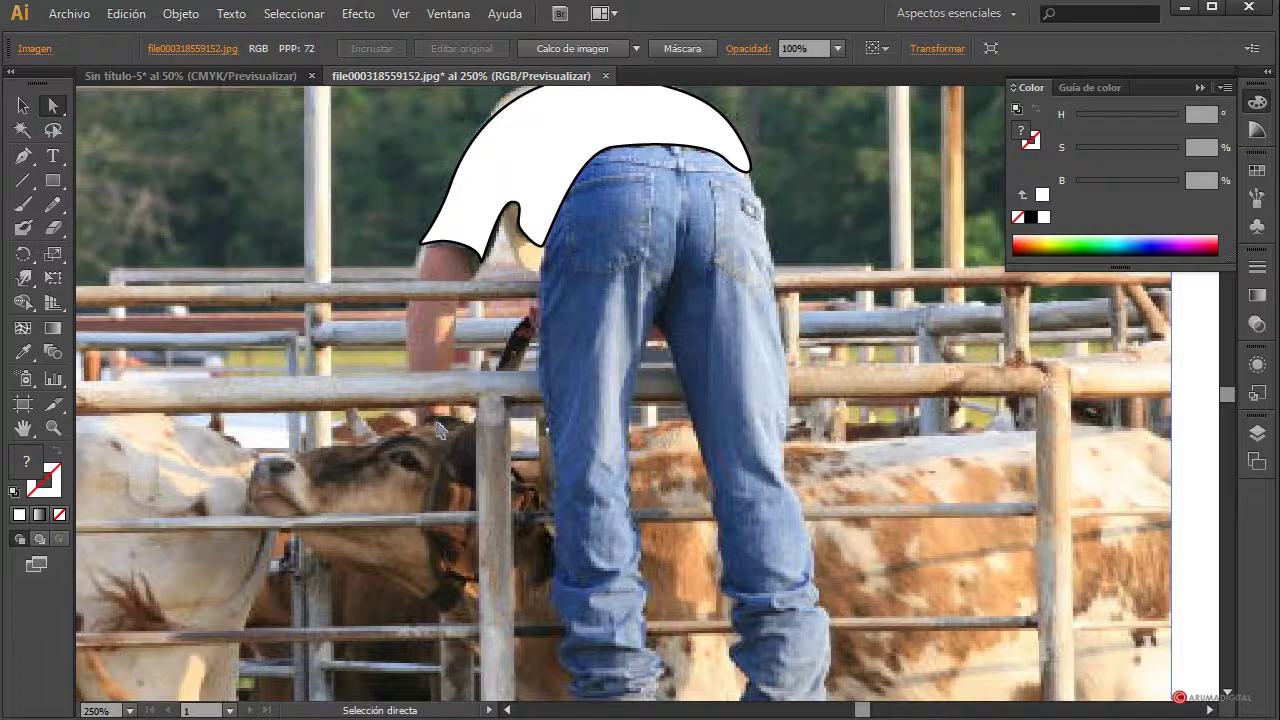
click(23, 155)
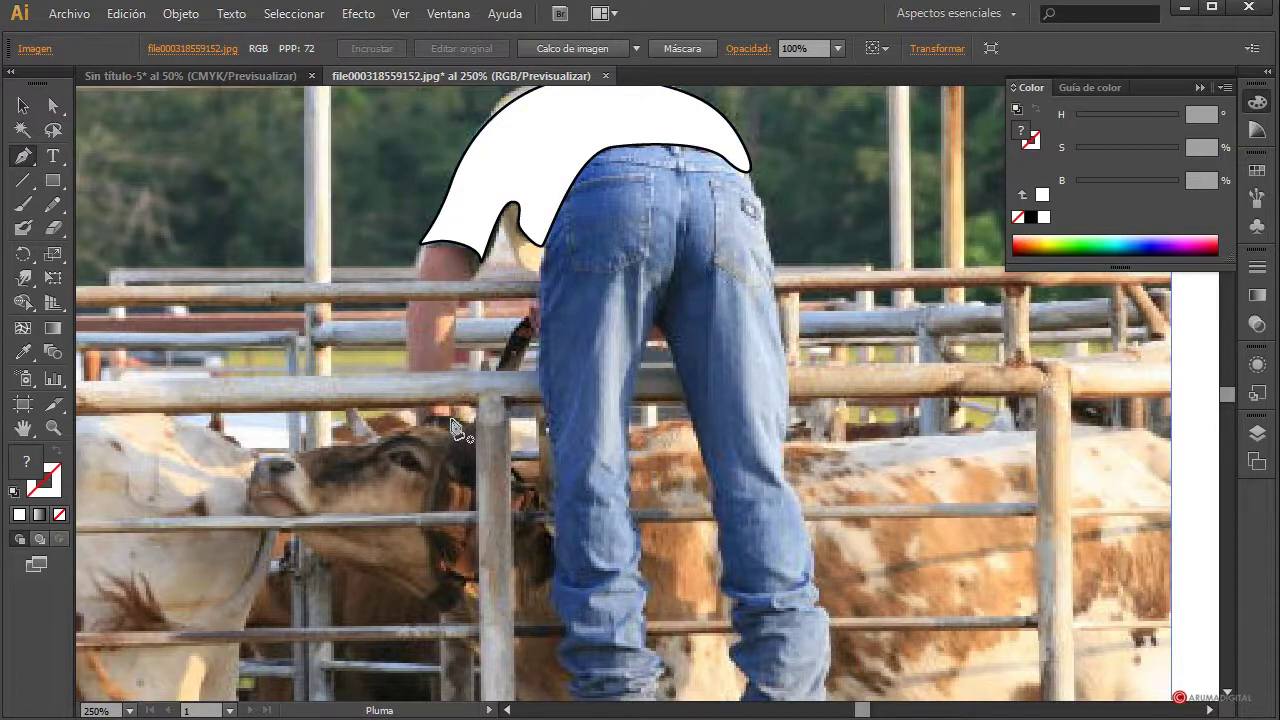
drag(445, 437, 503, 201)
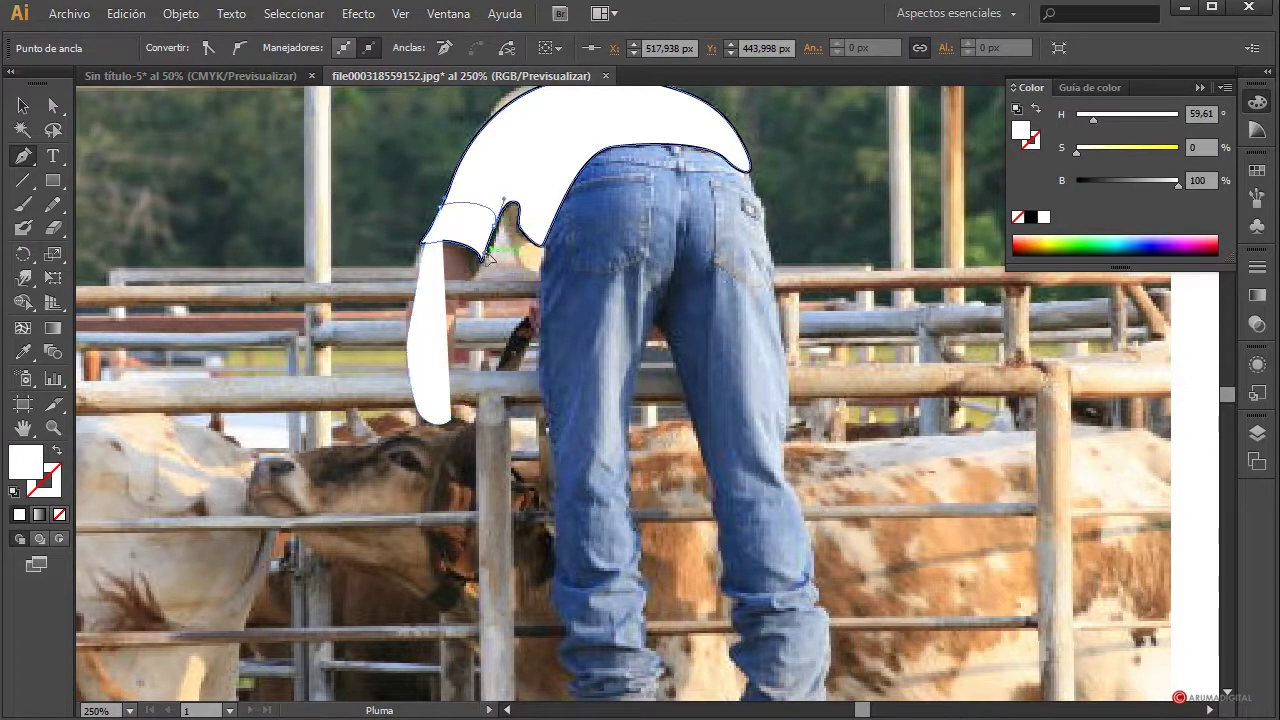
drag(451, 296, 449, 408)
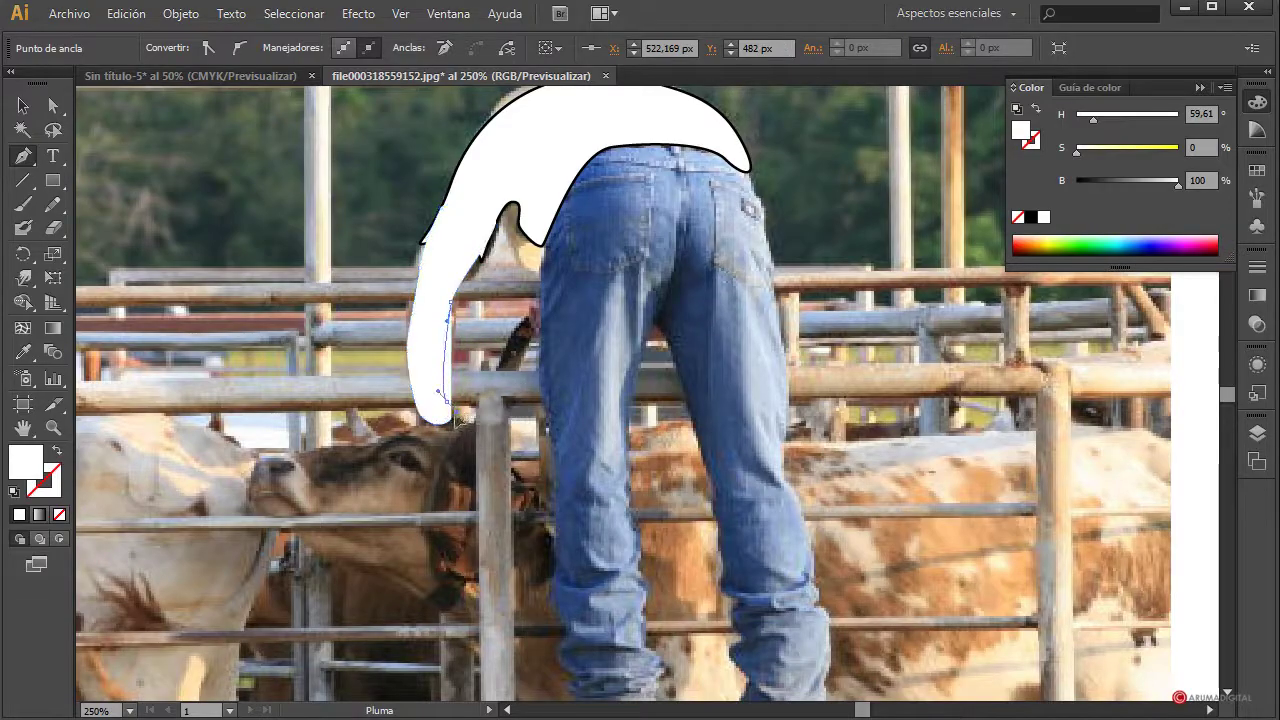
click(447, 420)
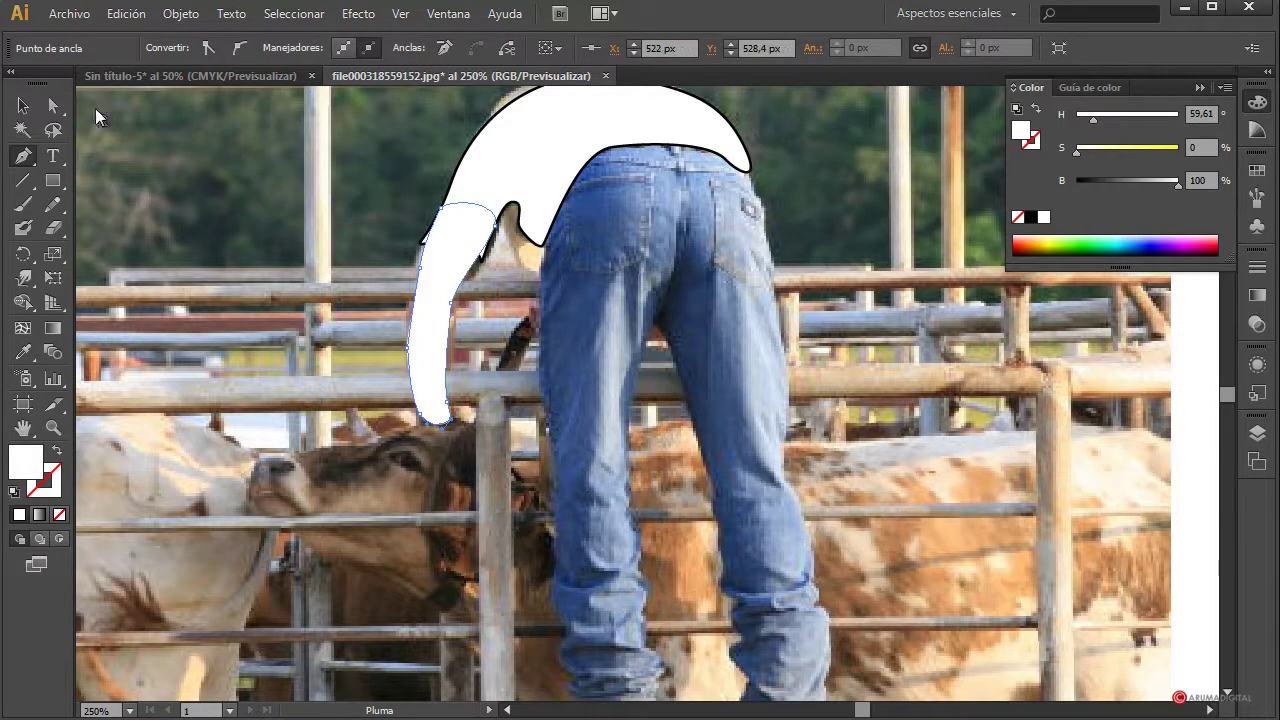
Move the anchor on the arm's inner edge to about X 525 px, Y 492 px, and smooth its curve
click(53, 105)
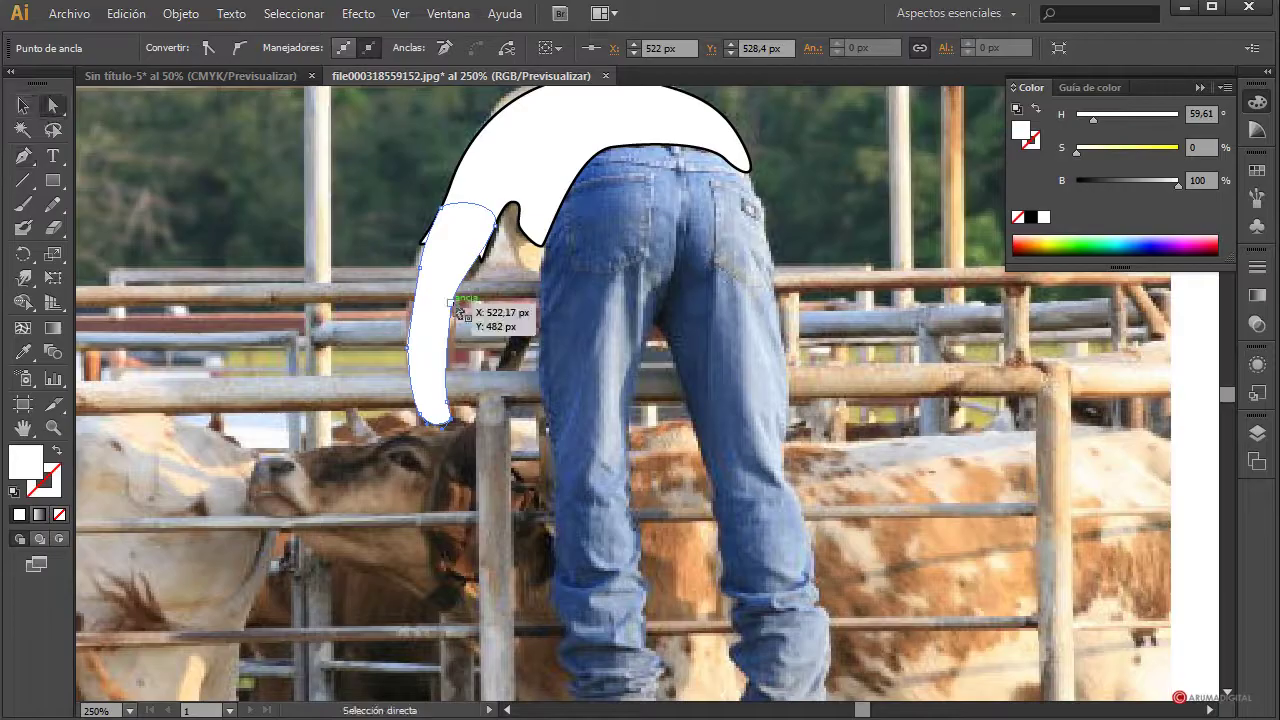
drag(460, 314, 460, 289)
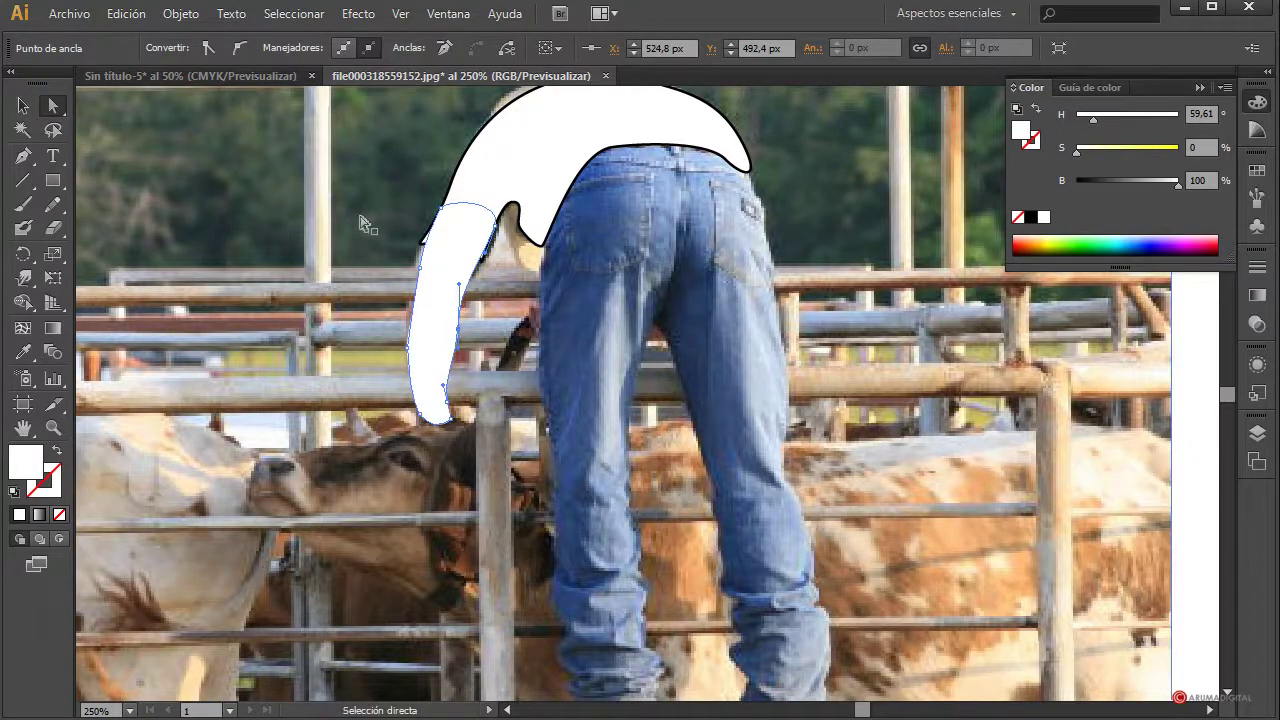
click(23, 105)
click(300, 340)
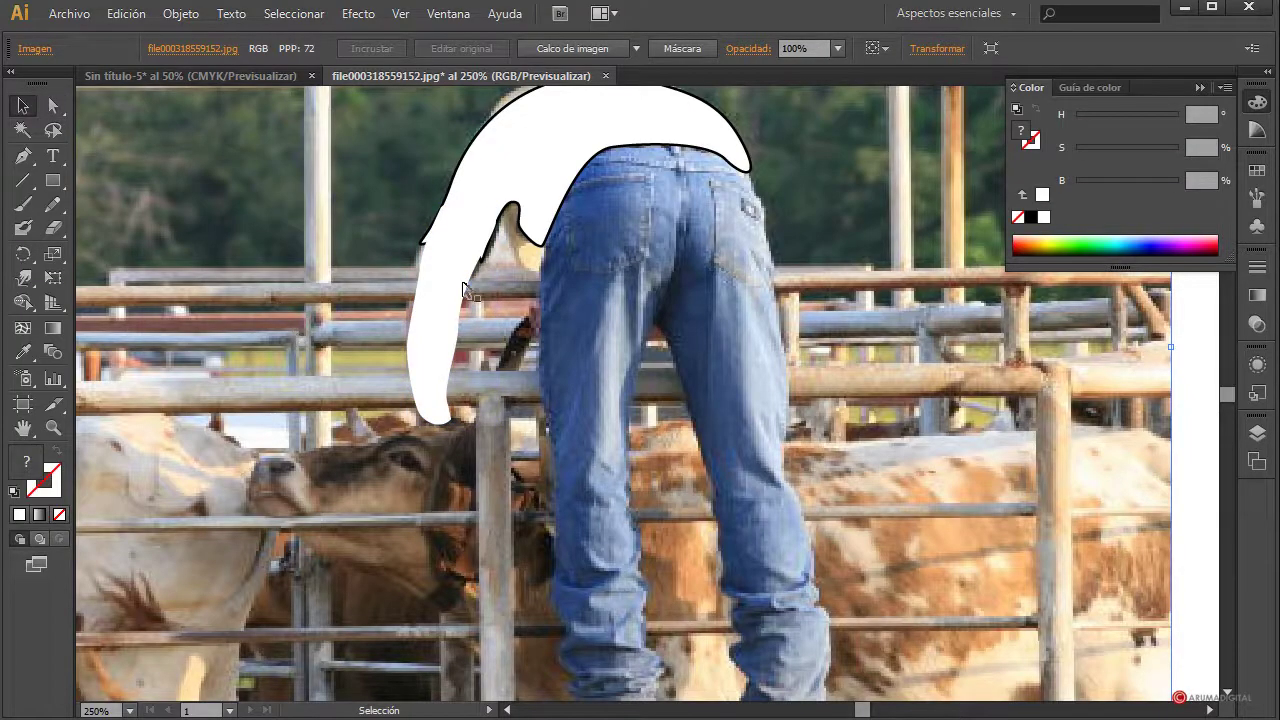
click(435, 330)
Trace the outline of the man's jeans, including both legs and the gap between them, freehand with the Pencil tool
scroll(700, 308, down, 1)
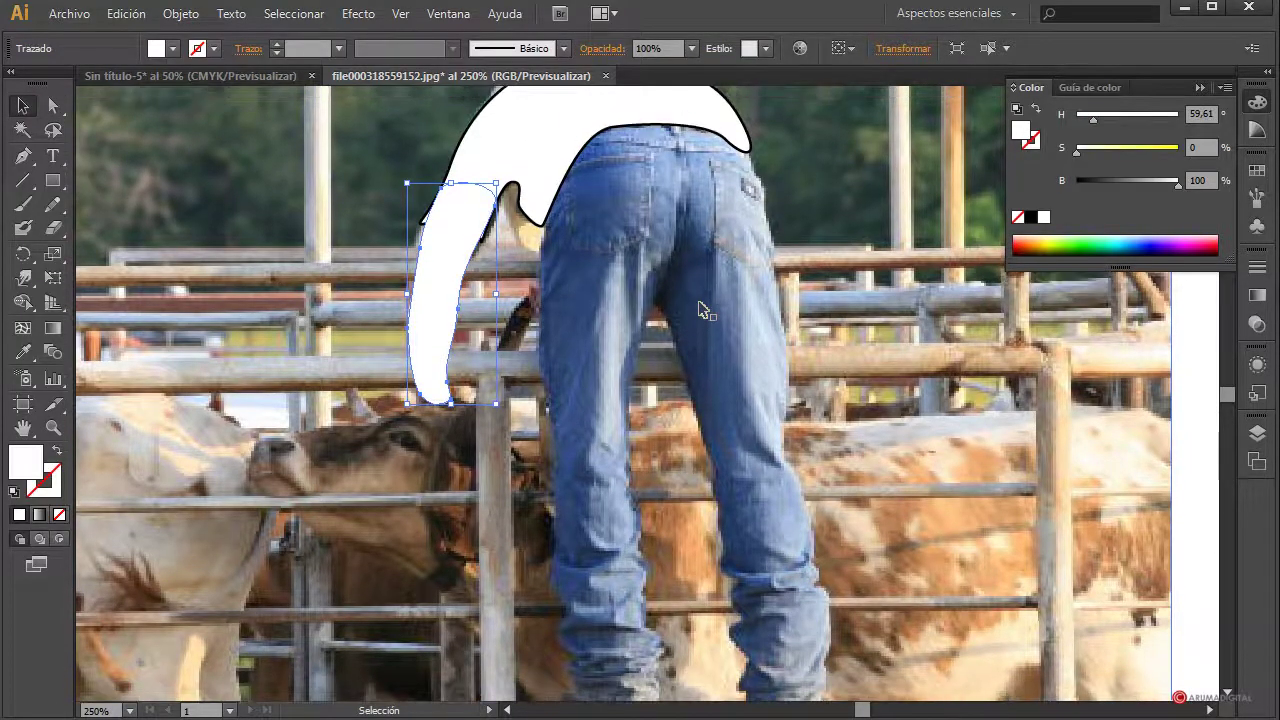
click(23, 155)
scroll(645, 285, down, 2)
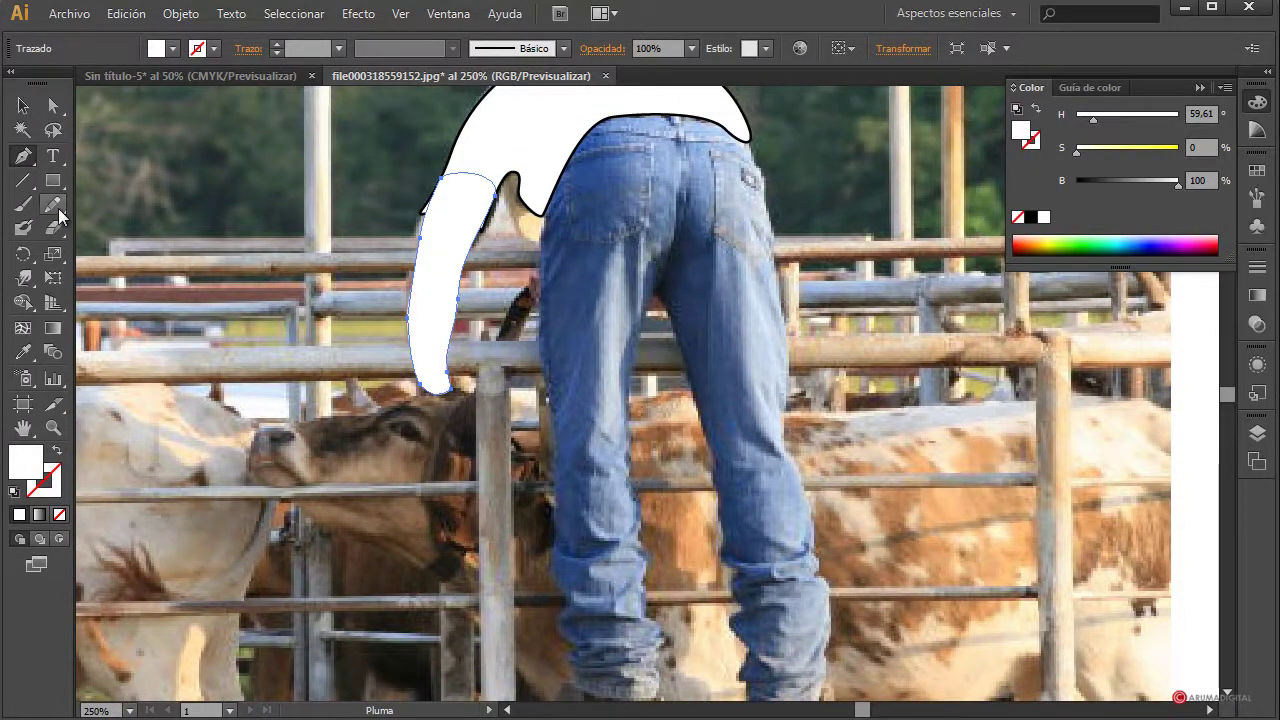
click(56, 206)
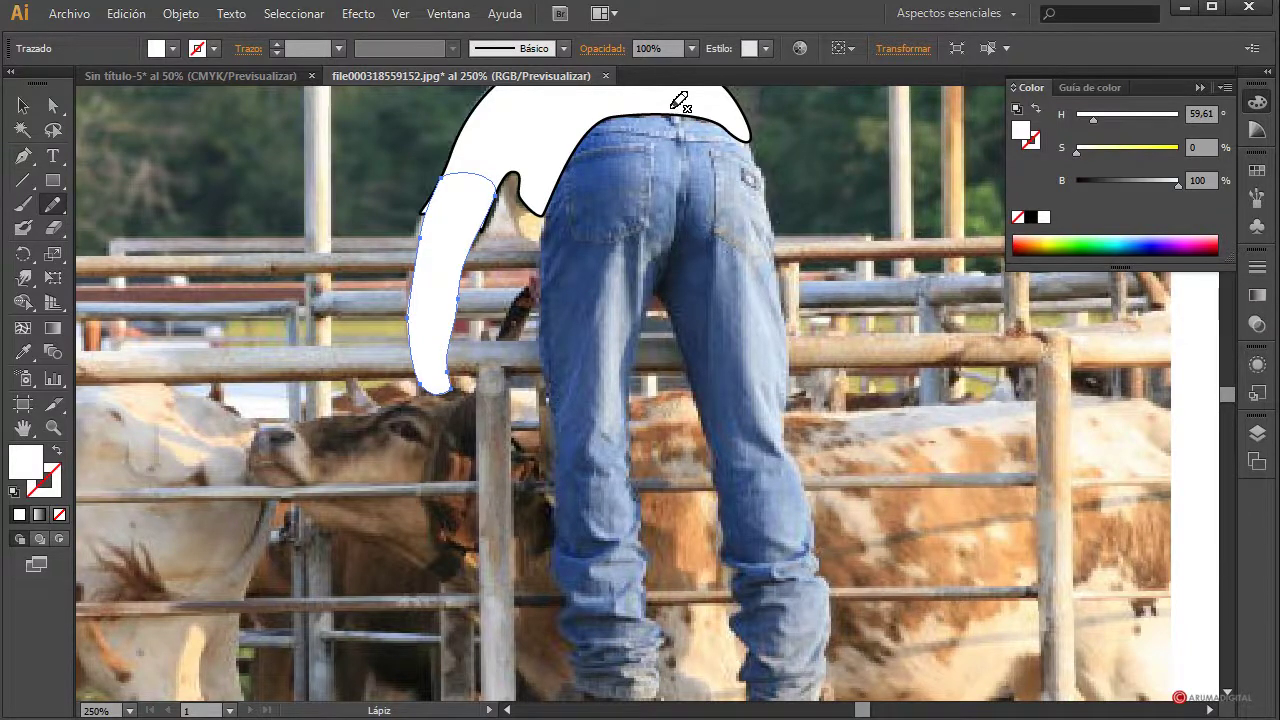
drag(613, 116, 562, 151)
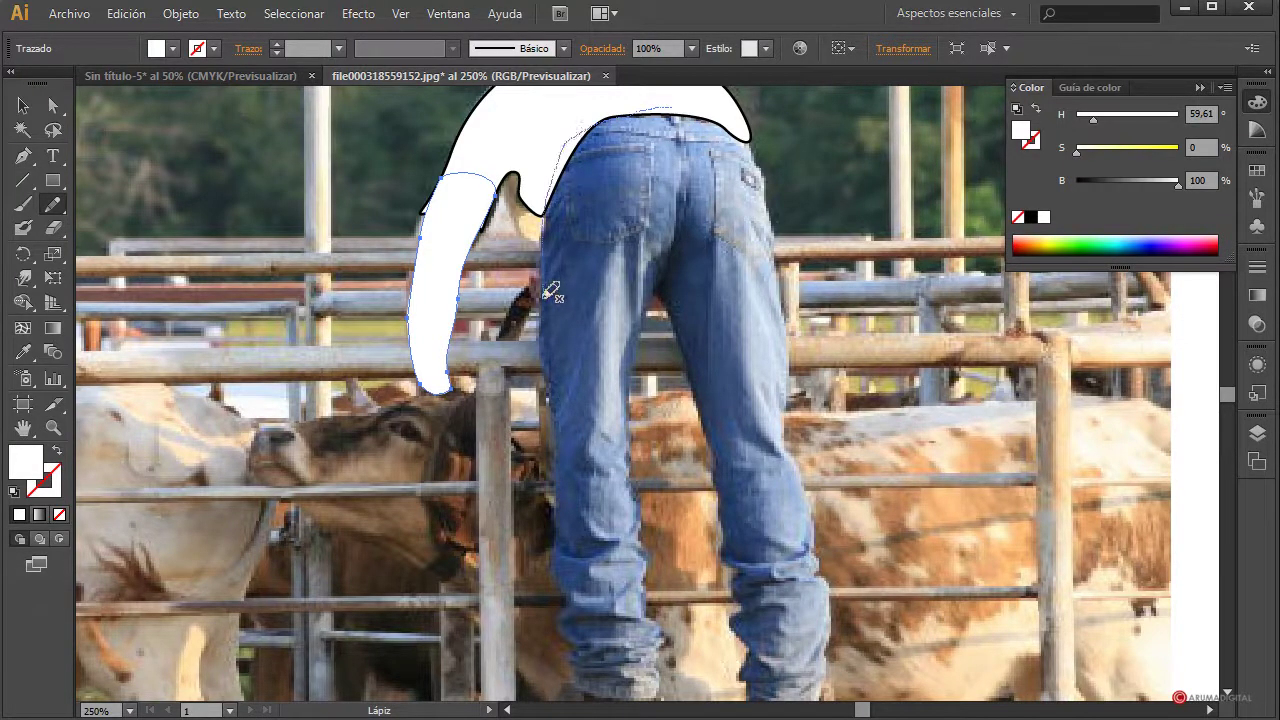
drag(545, 295, 555, 383)
drag(565, 520, 585, 645)
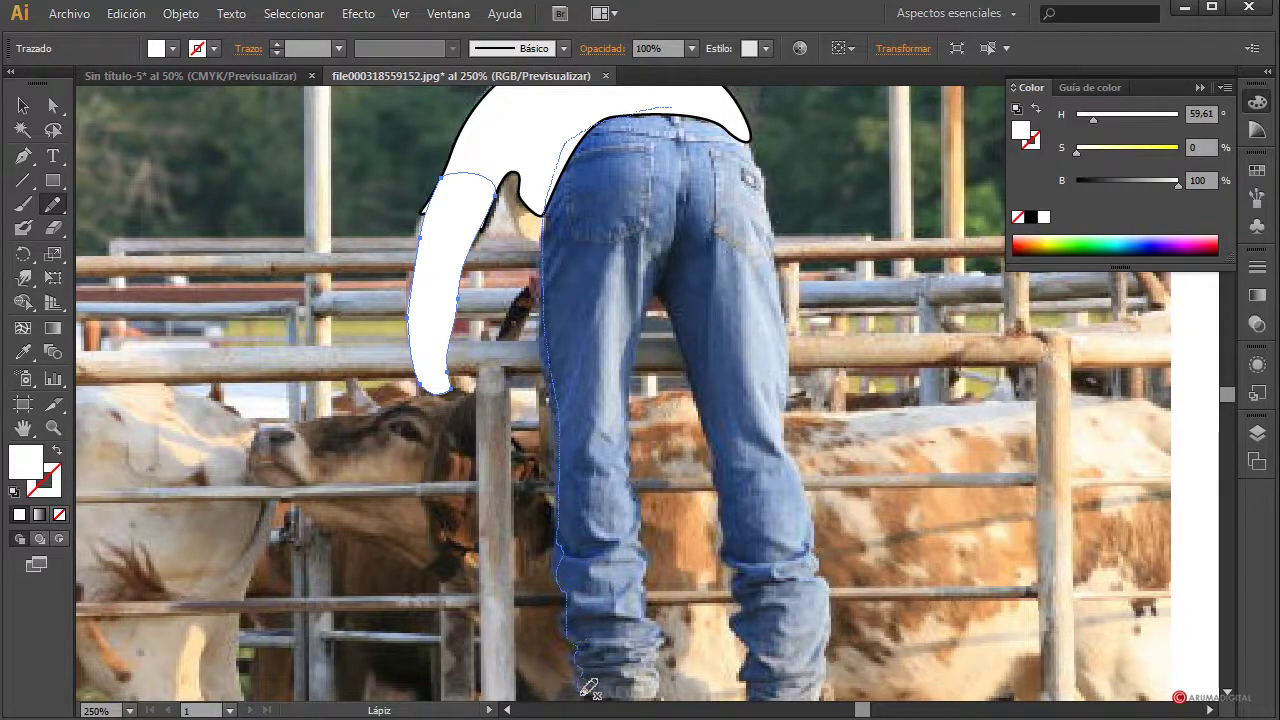
drag(582, 692, 582, 704)
drag(672, 684, 655, 585)
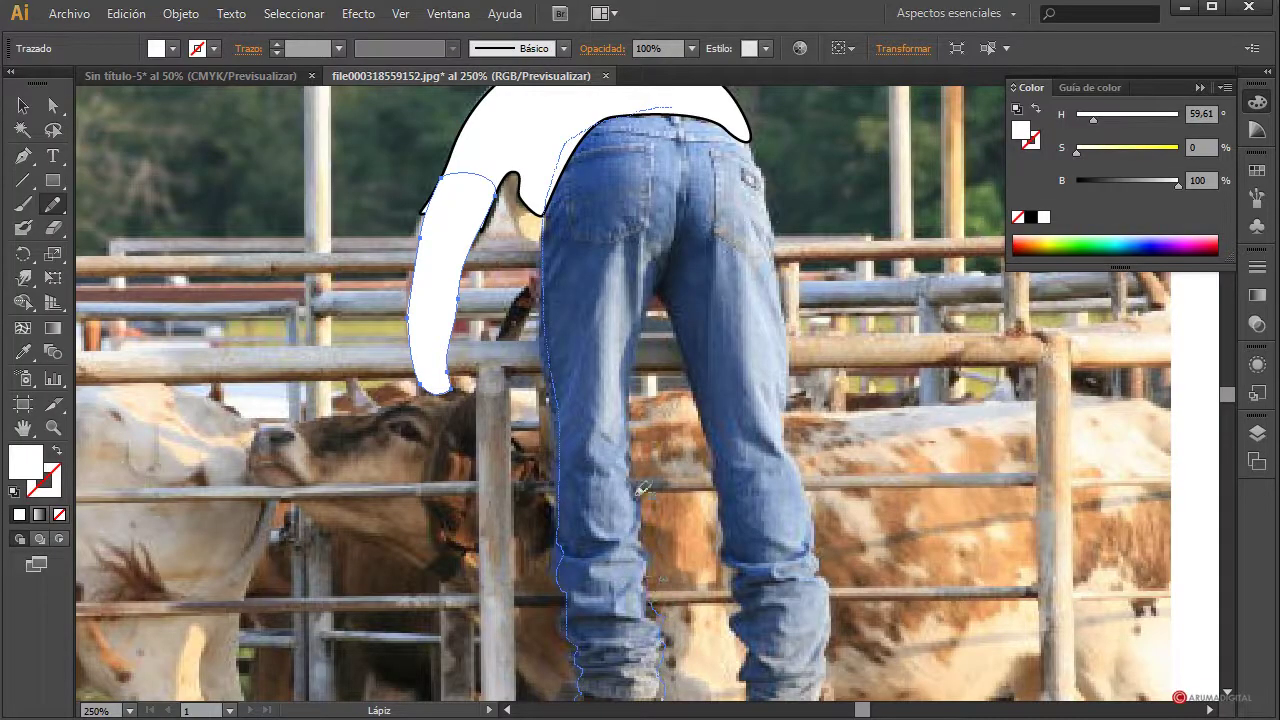
drag(666, 272, 709, 399)
mouse_move(727, 493)
mouse_down()
mouse_move(740, 537)
mouse_move(758, 686)
mouse_move(779, 708)
mouse_move(826, 700)
mouse_up()
drag(838, 620, 805, 458)
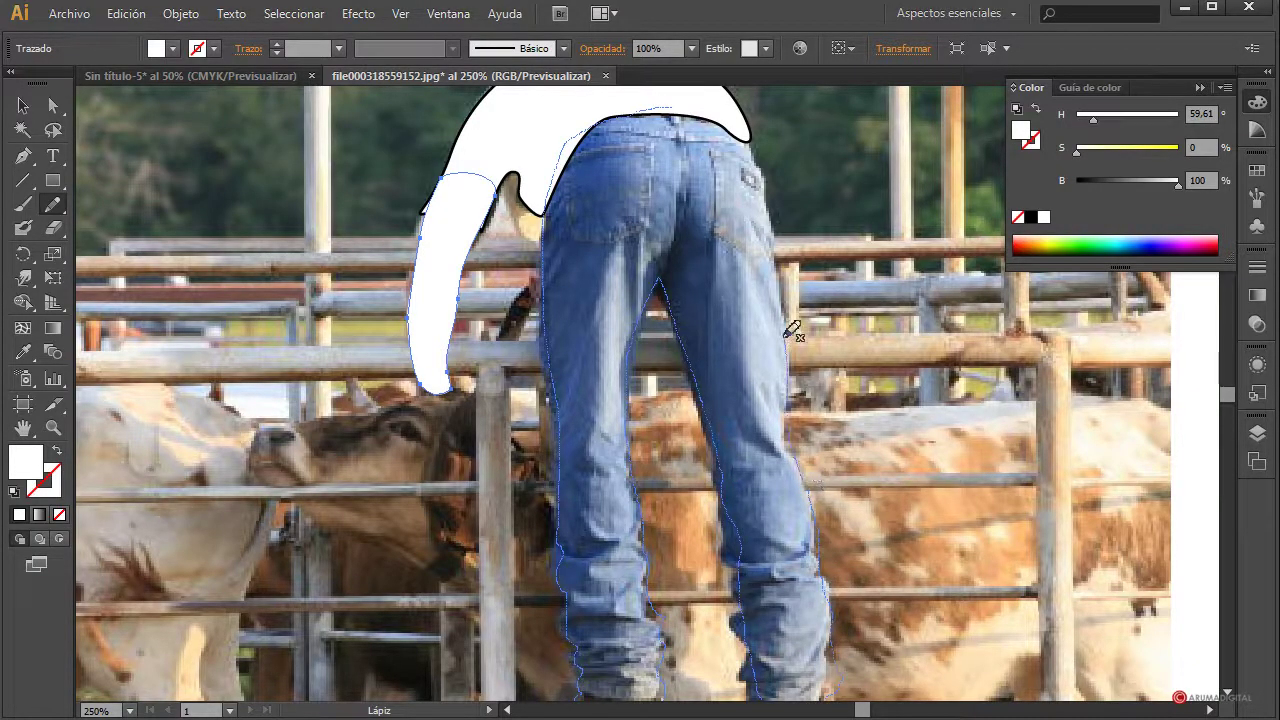
drag(786, 338, 757, 162)
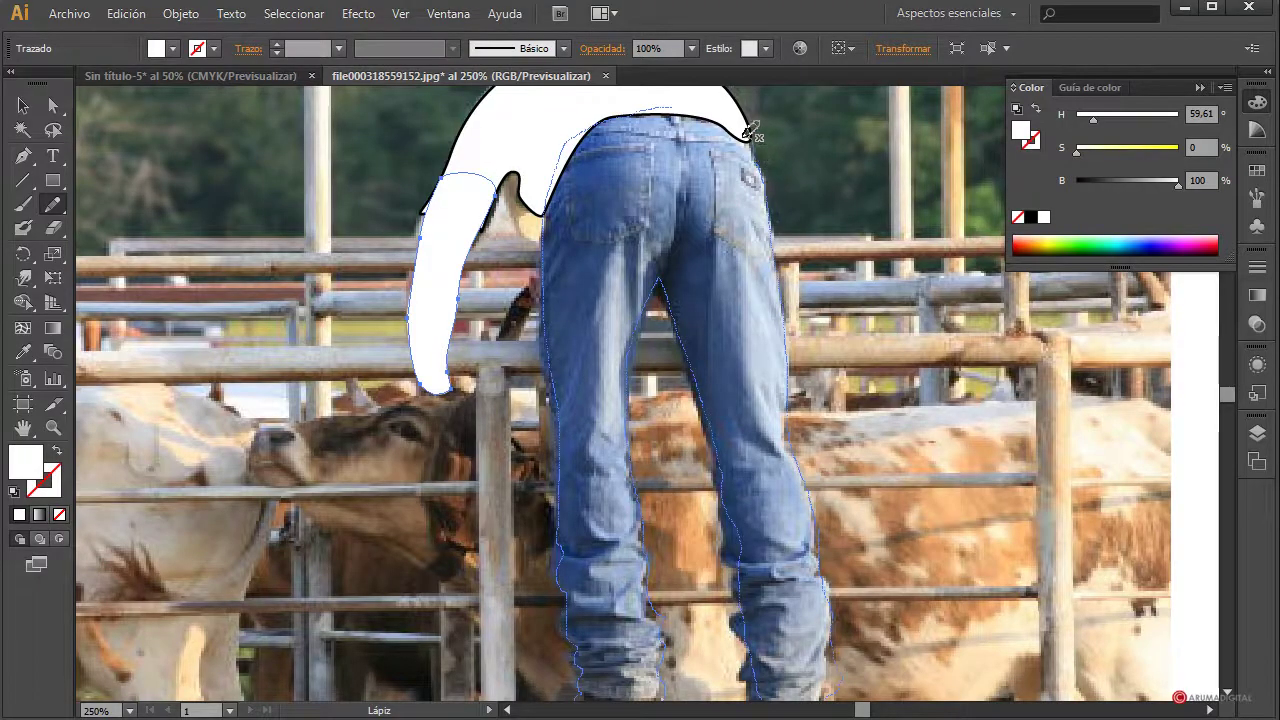
drag(727, 112, 700, 101)
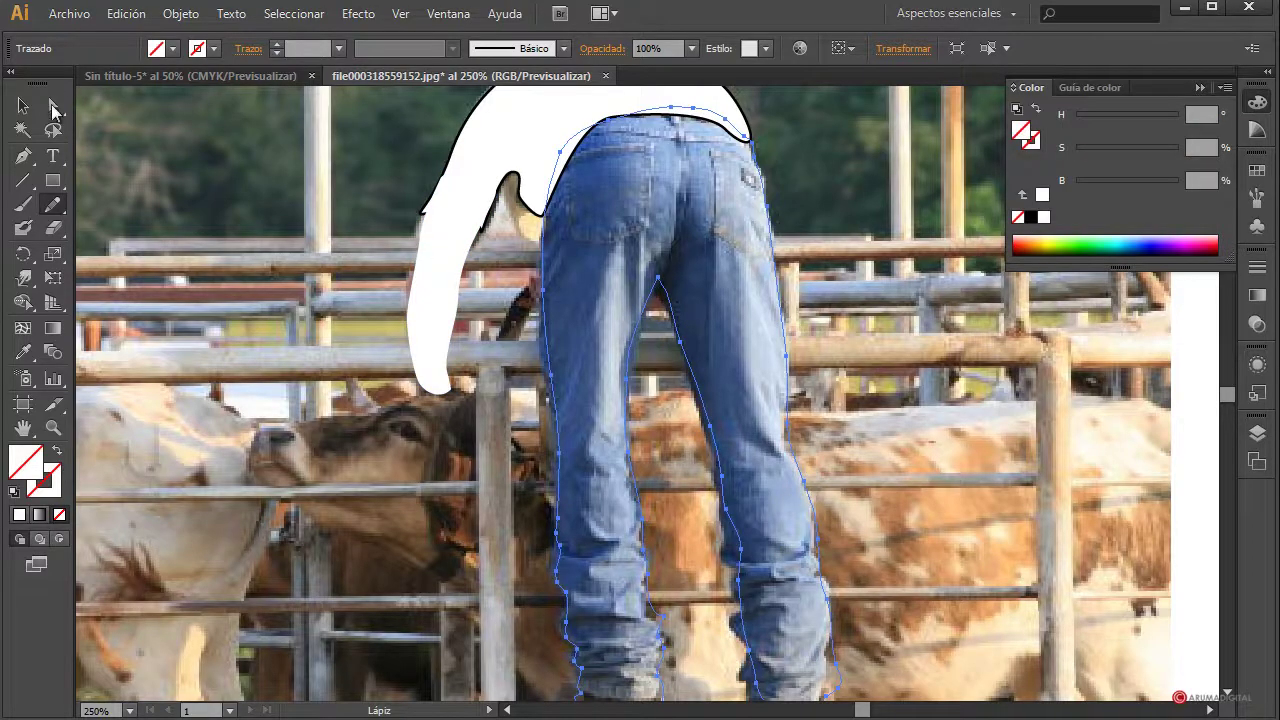
Move anchors on the left leg's outer edge and the right leg's lower inner edge to follow the photographed jeans more closely
click(53, 106)
drag(553, 379, 539, 383)
click(548, 380)
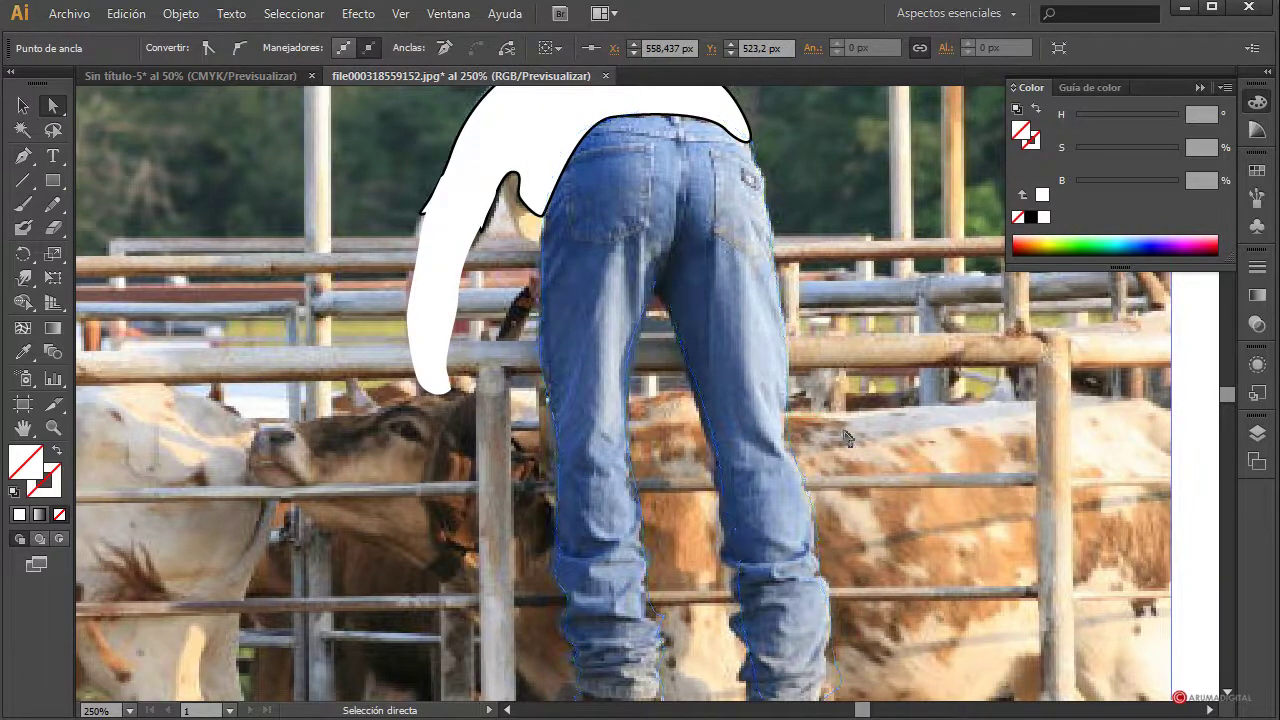
click(765, 533)
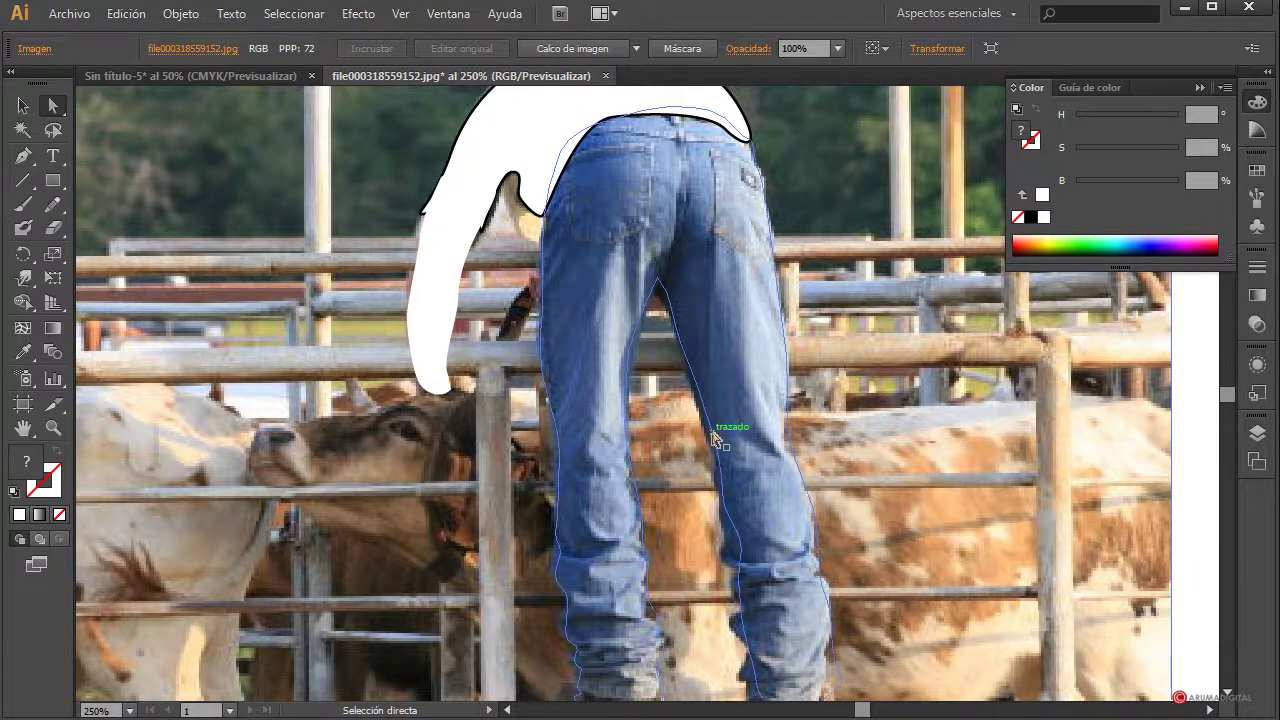
click(718, 440)
drag(745, 558, 722, 559)
drag(745, 649, 764, 684)
drag(757, 686, 757, 688)
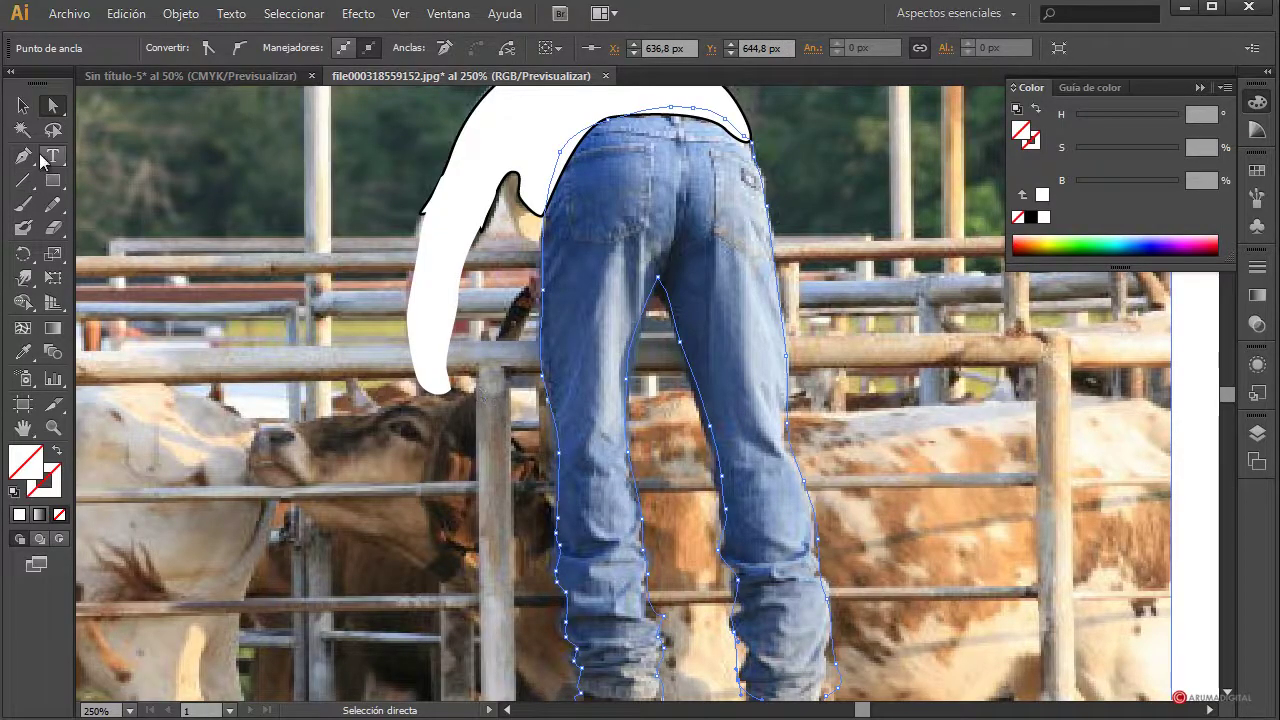
Fill the jeans dark blue (H 221.2, S 72.17, B 45.1) and the shirt light yellow-green (about H 73, S 46, B 100)
click(22, 105)
click(690, 358)
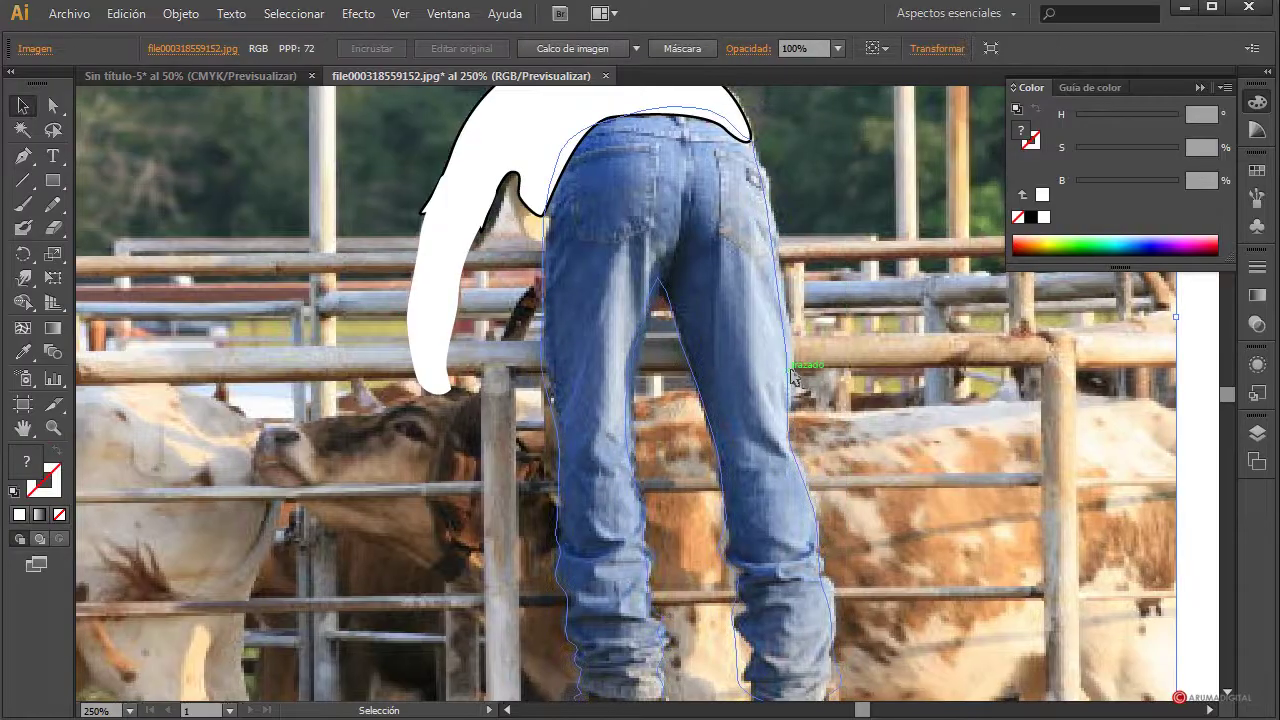
click(757, 240)
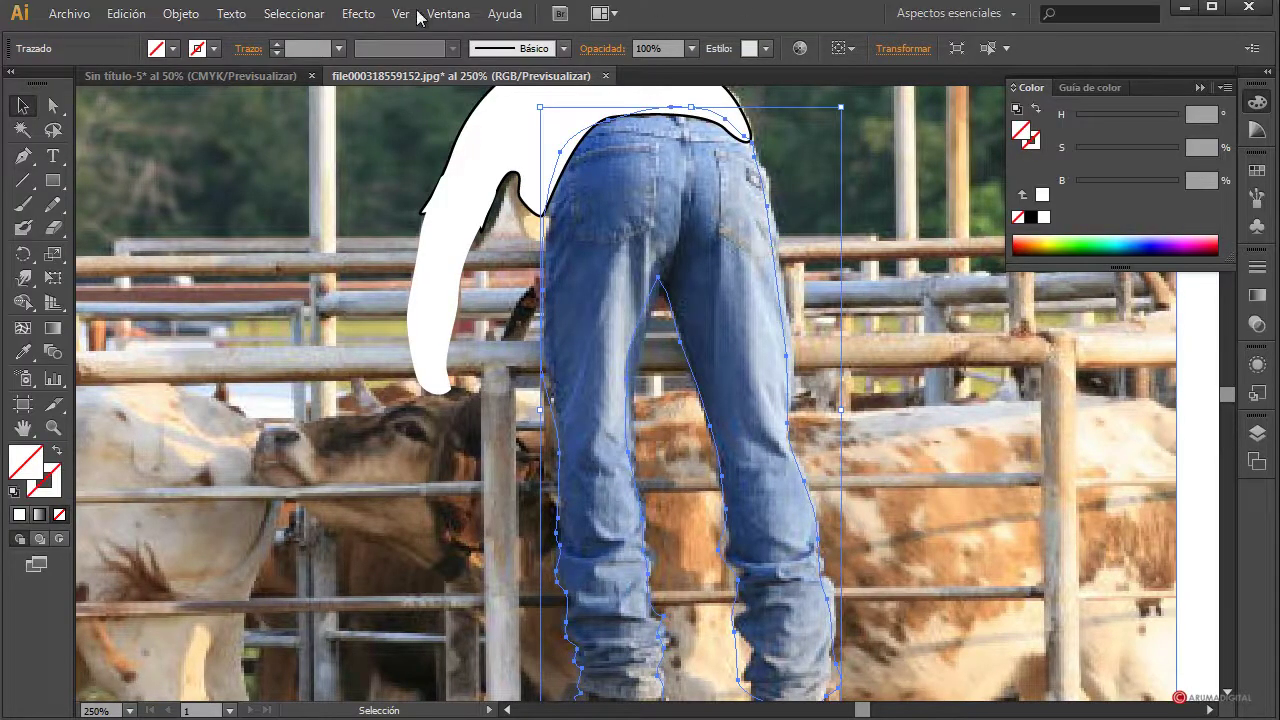
click(170, 50)
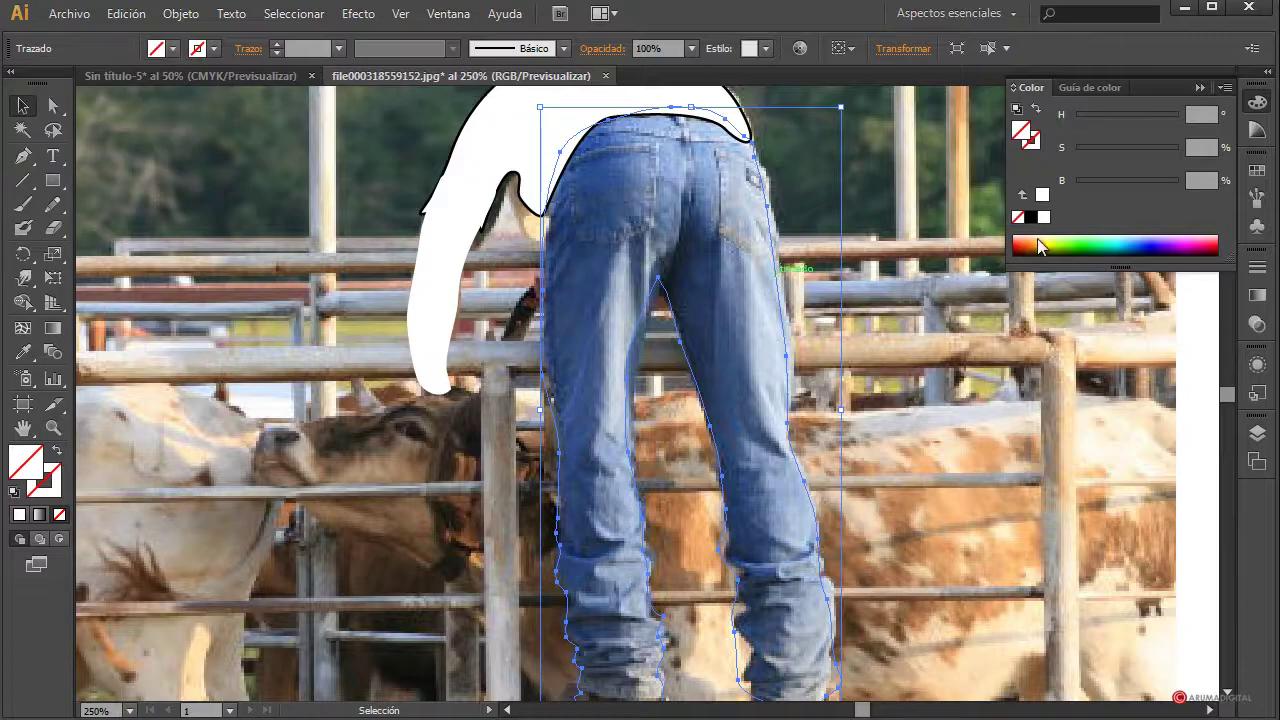
drag(1110, 118, 1126, 184)
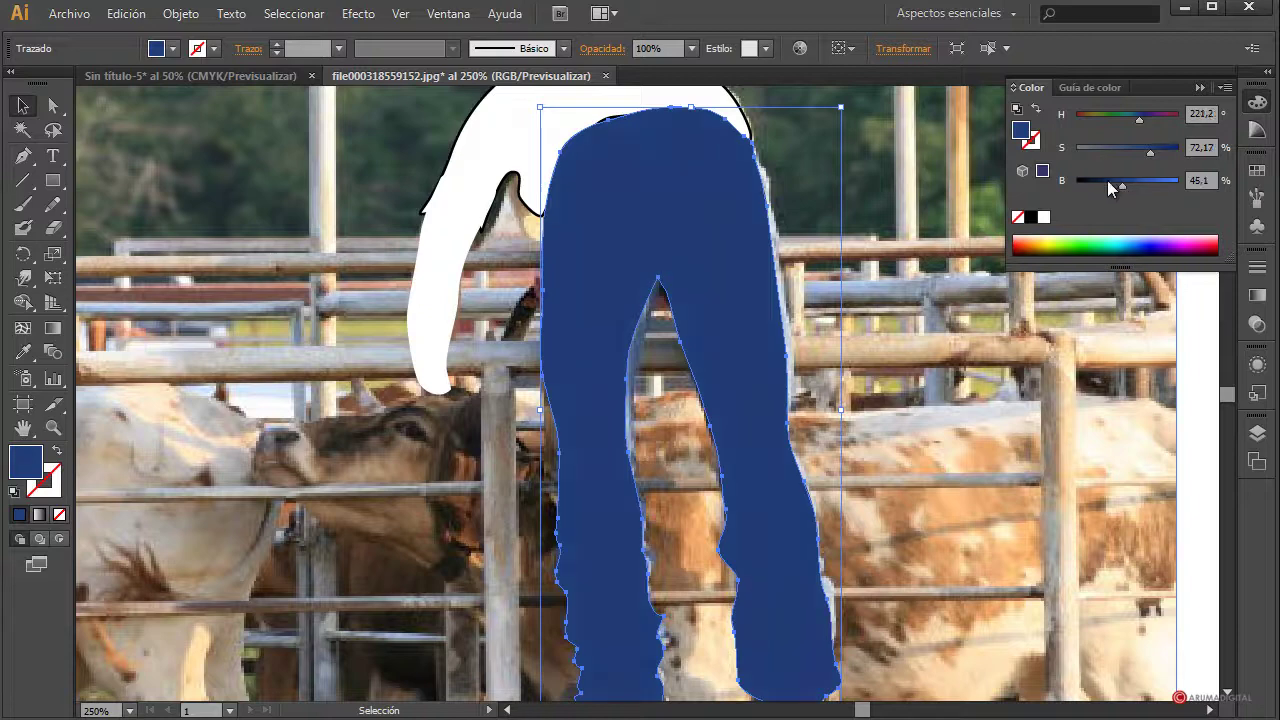
click(523, 138)
mouse_move(1100, 152)
mouse_down()
mouse_move(1126, 152)
mouse_move(1102, 117)
mouse_move(1115, 158)
mouse_move(1098, 152)
mouse_move(1094, 117)
mouse_move(1125, 151)
mouse_up()
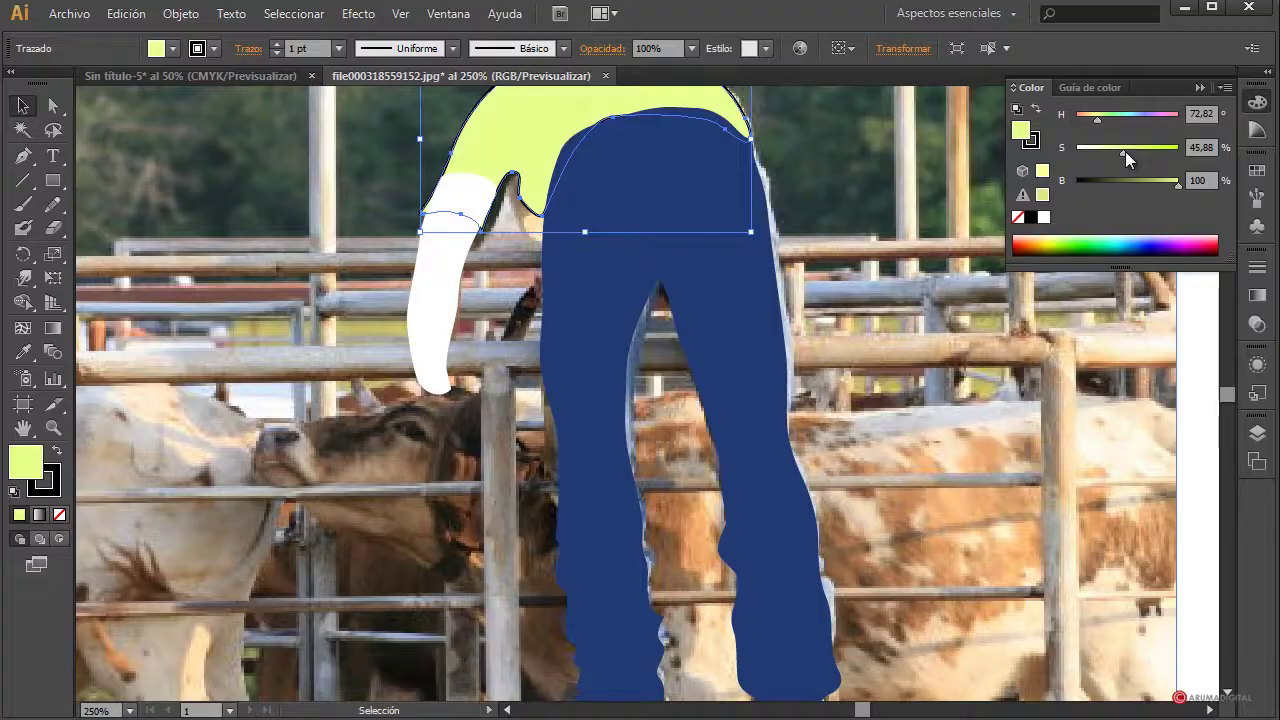
Place the arm shape behind the shirt but above the photo, and fill it with a light skin tone (H 33.95, S 29.8, B 100)
click(434, 286)
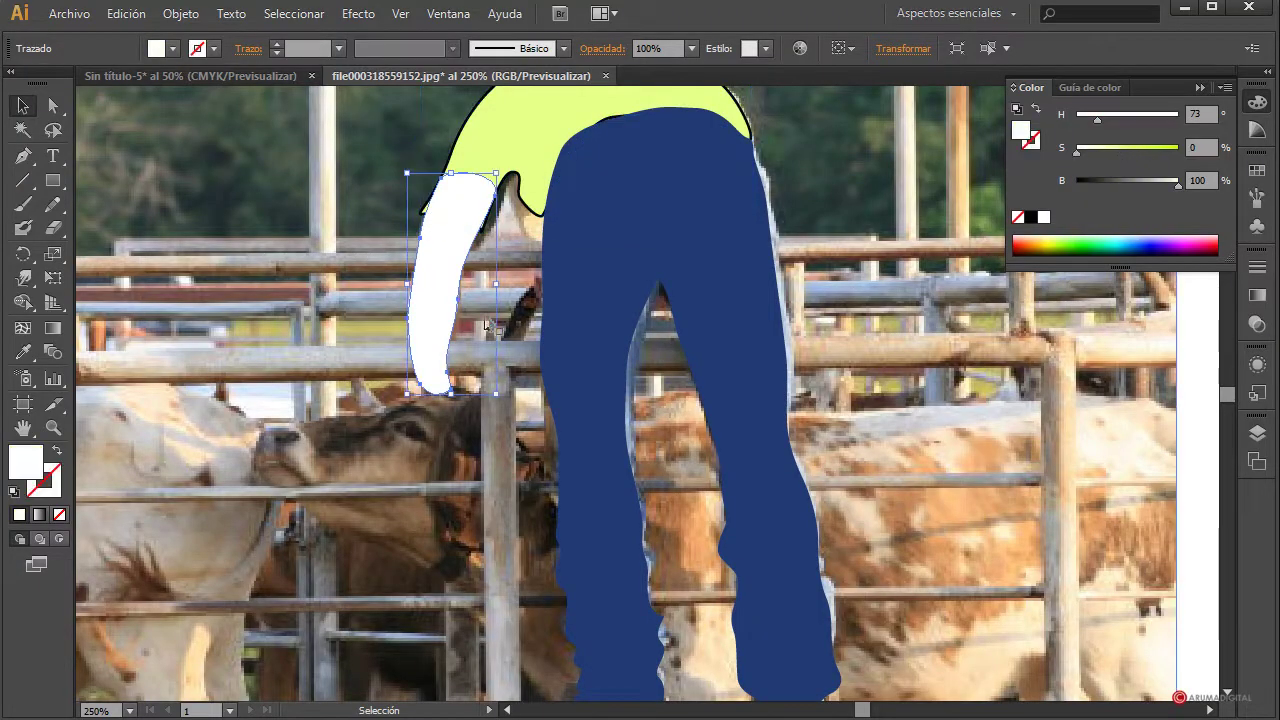
key(a)
key(ctrl+shift+bracketleft)
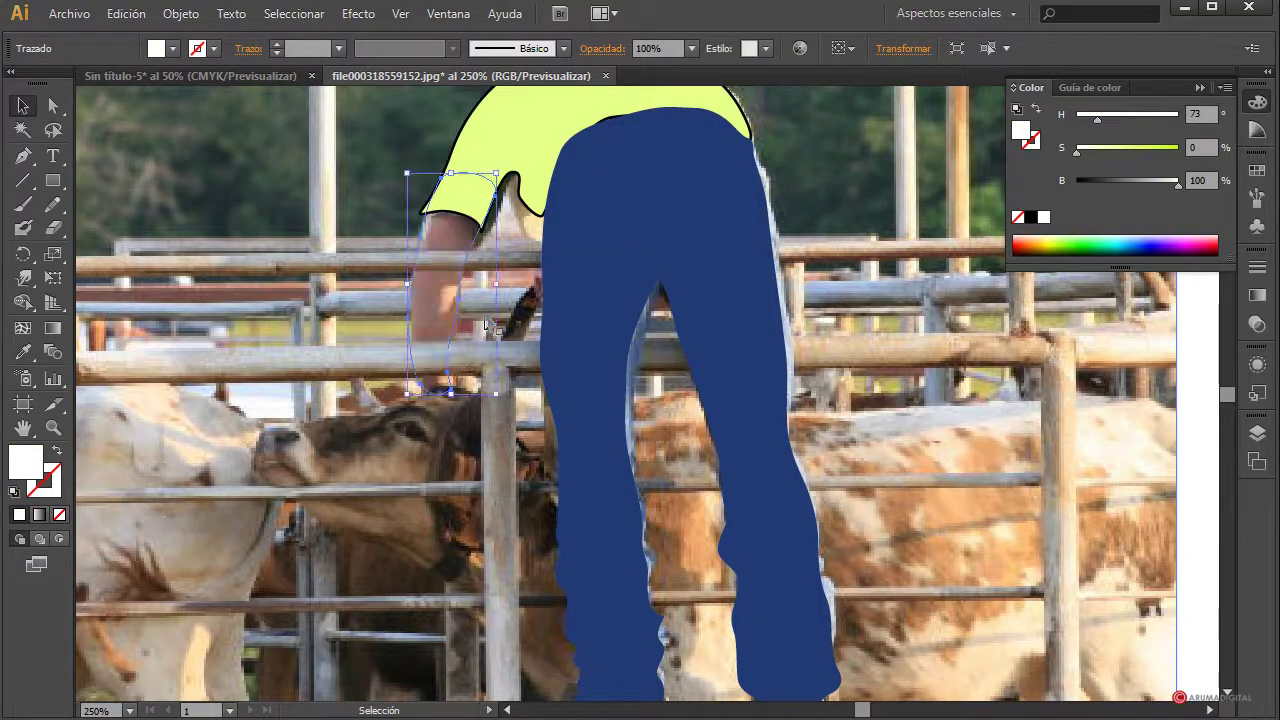
key(ctrl+bracketright)
key(v)
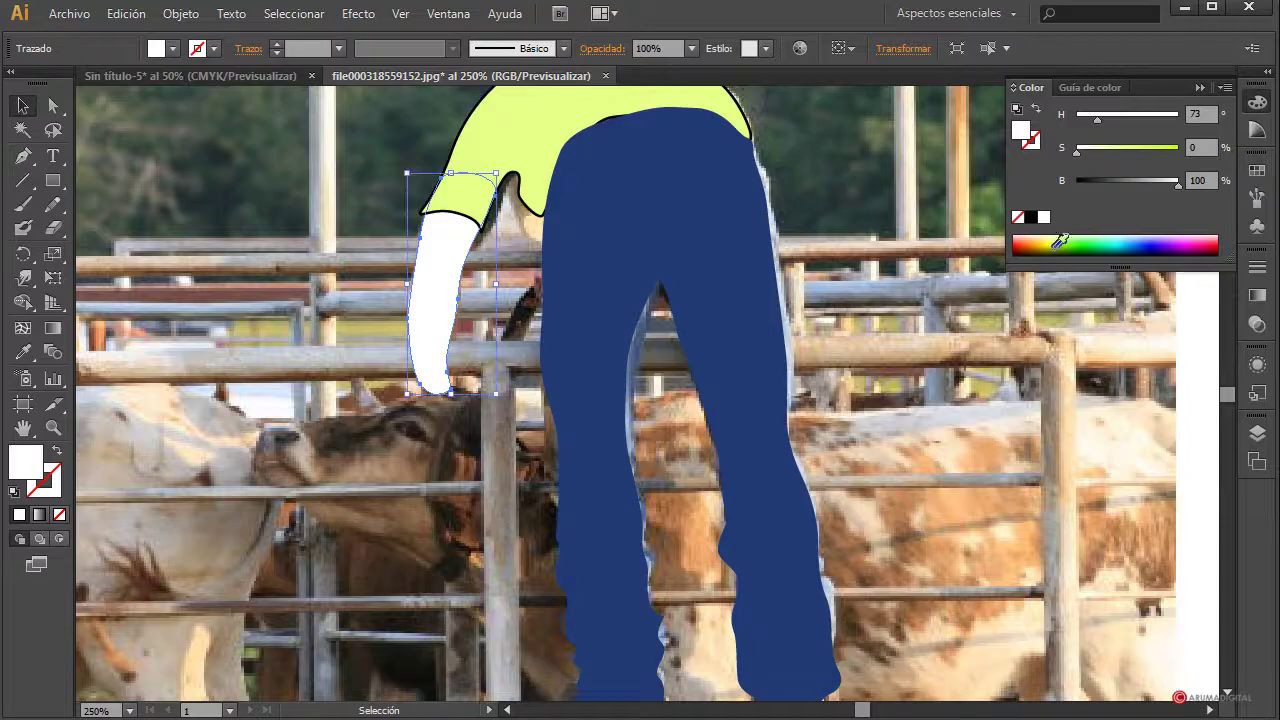
mouse_move(1123, 151)
mouse_down()
mouse_move(1147, 150)
mouse_move(1089, 116)
mouse_move(1155, 158)
mouse_move(1108, 151)
mouse_up()
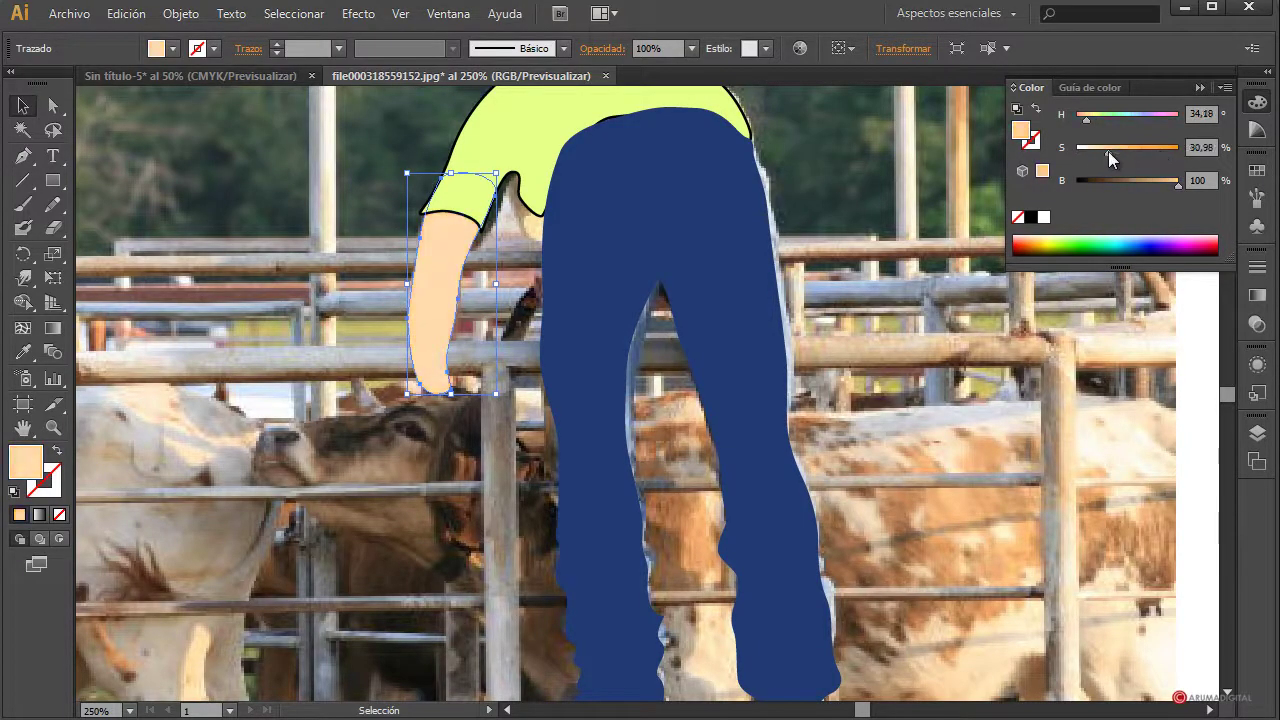
Give the jeans a black 1 pt outline, keeping their dark blue fill
scroll(362, 465, down, 3)
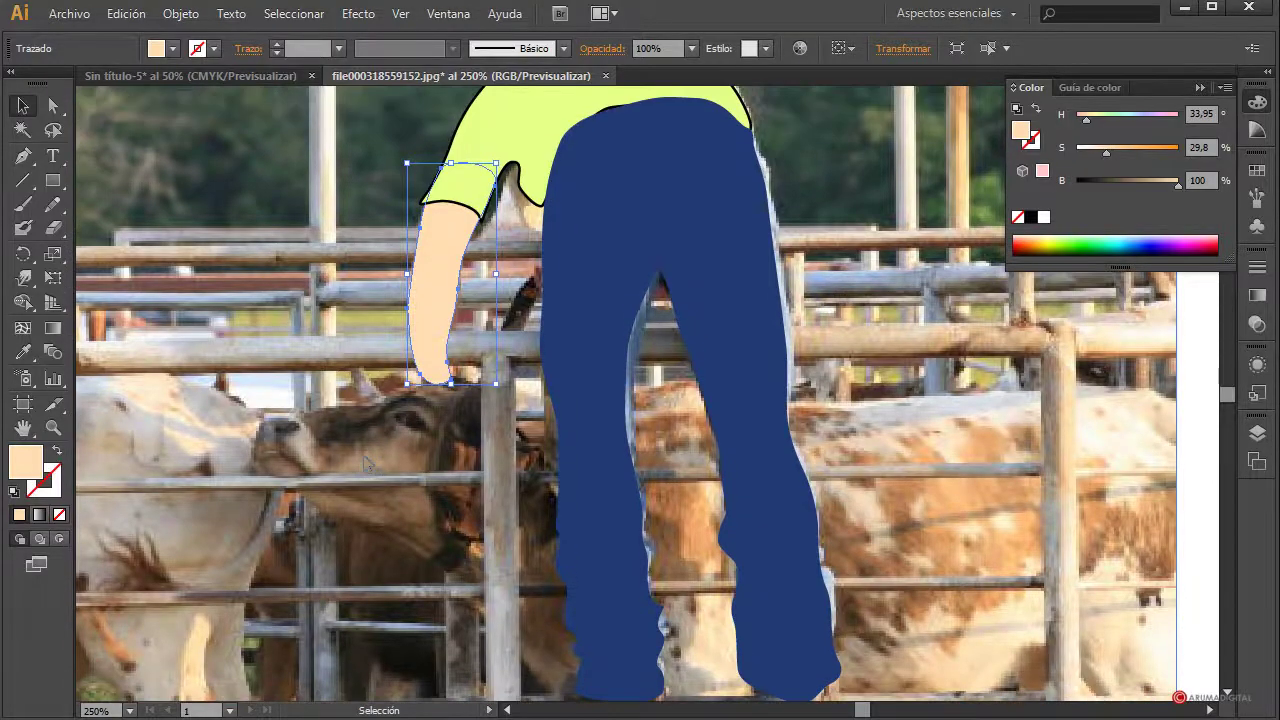
scroll(362, 465, down, 1)
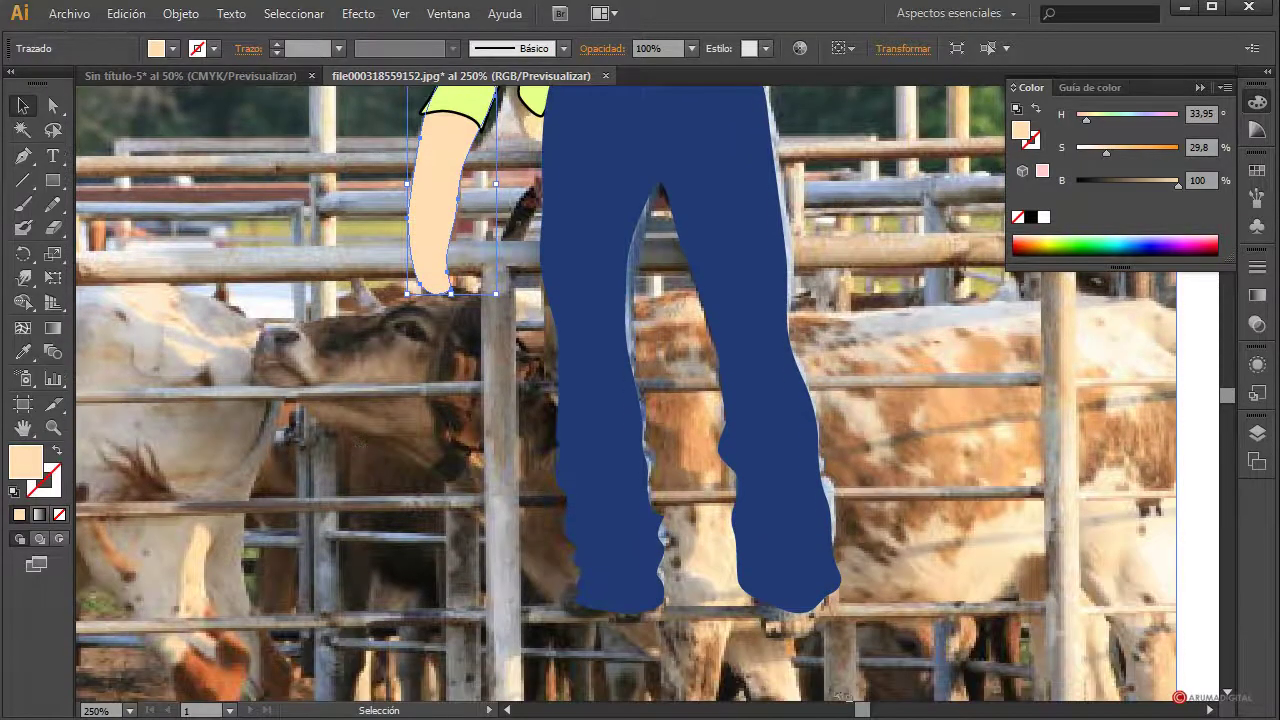
scroll(816, 645, up, 4)
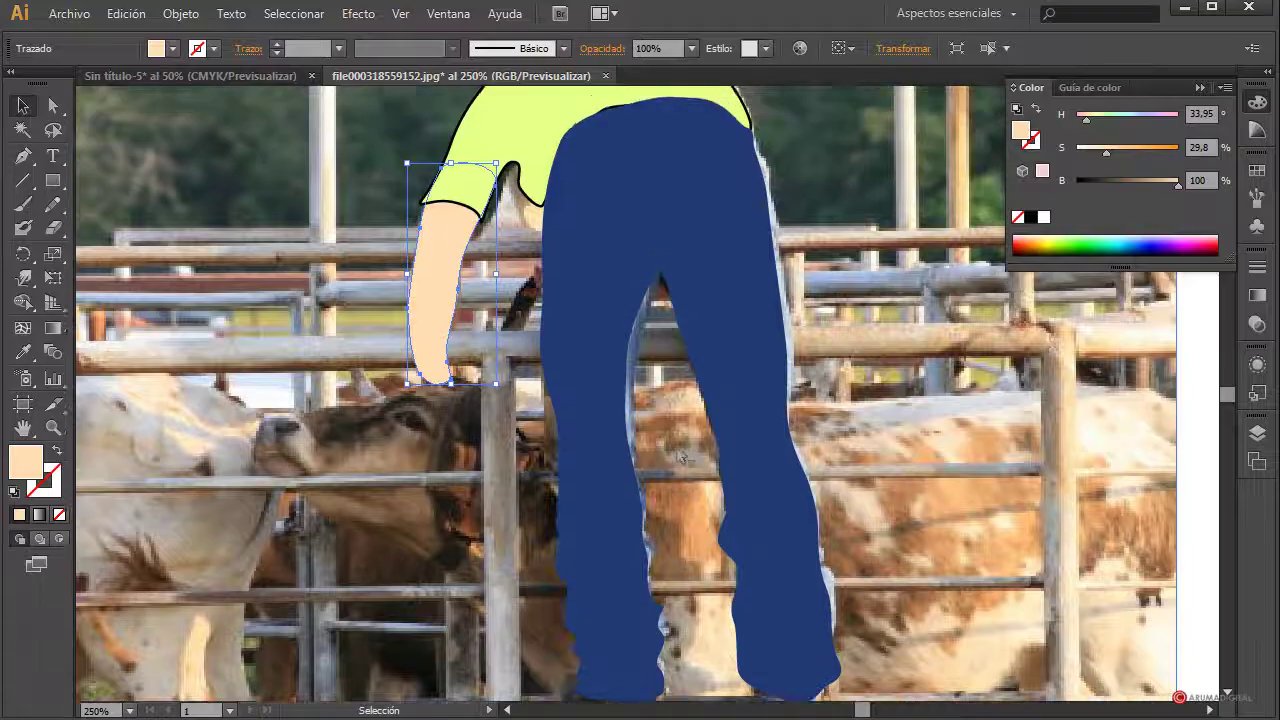
scroll(681, 457, up, 2)
click(594, 286)
click(214, 49)
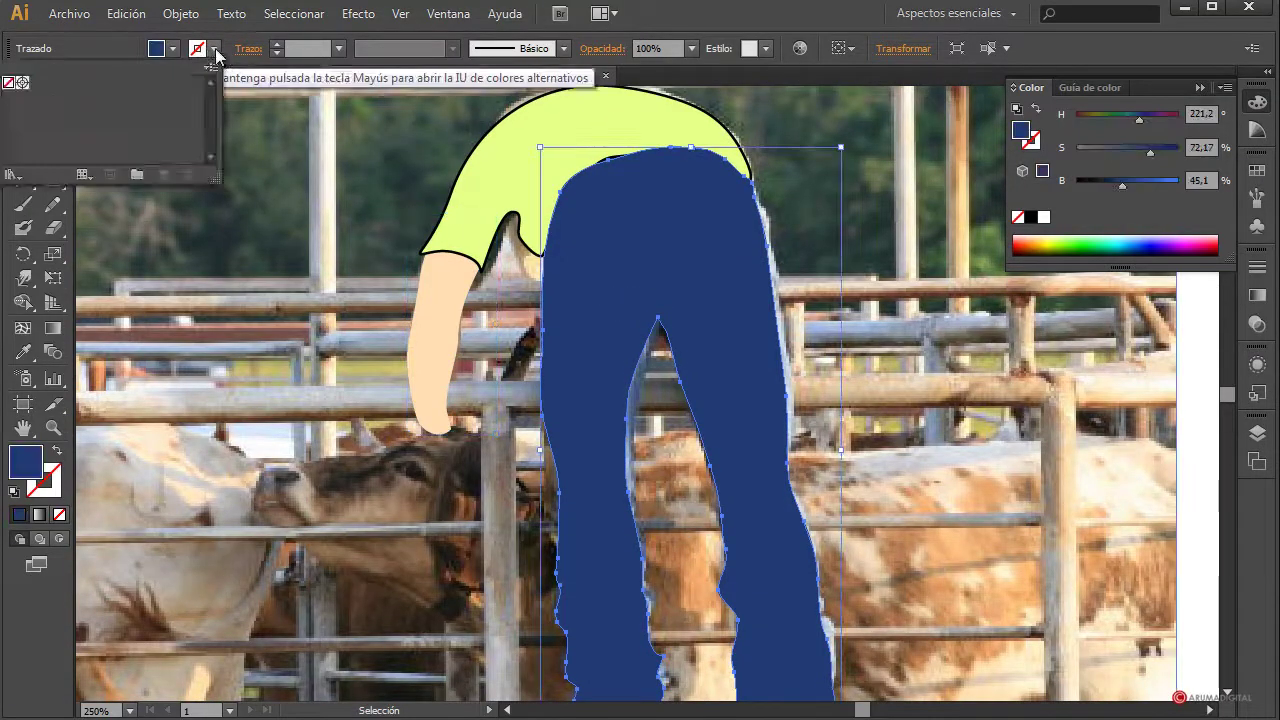
click(1144, 133)
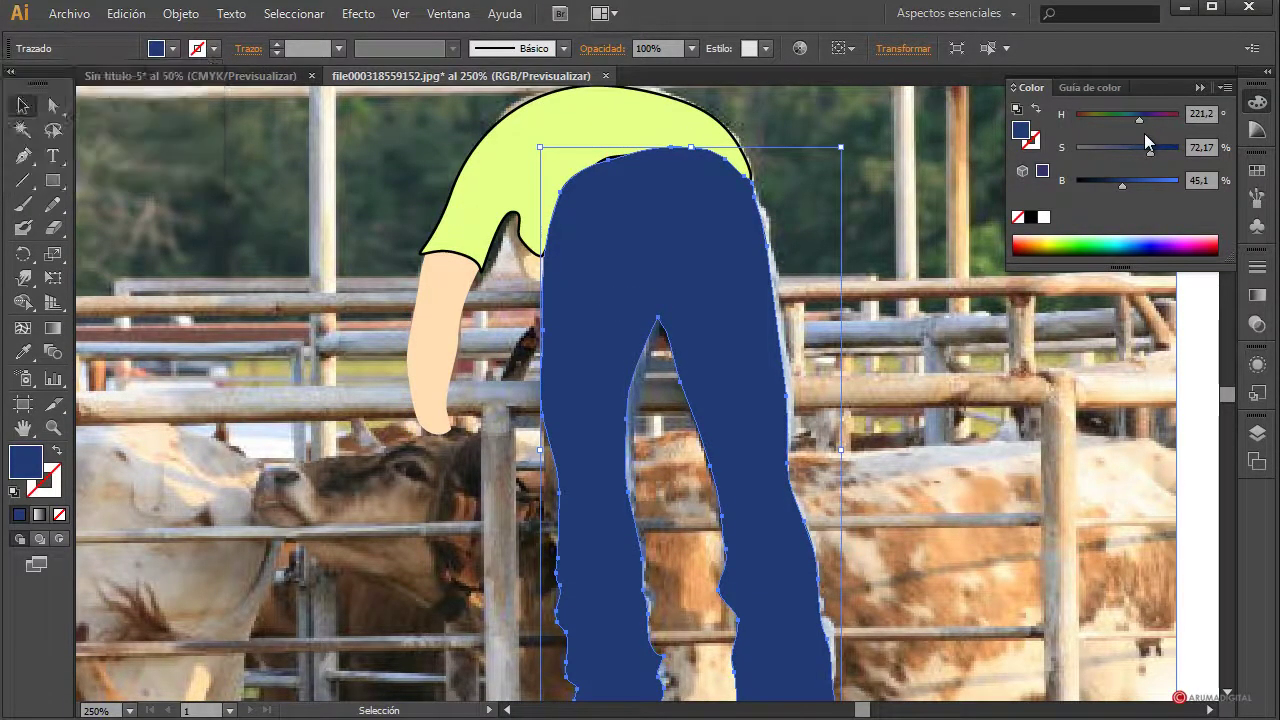
key(x)
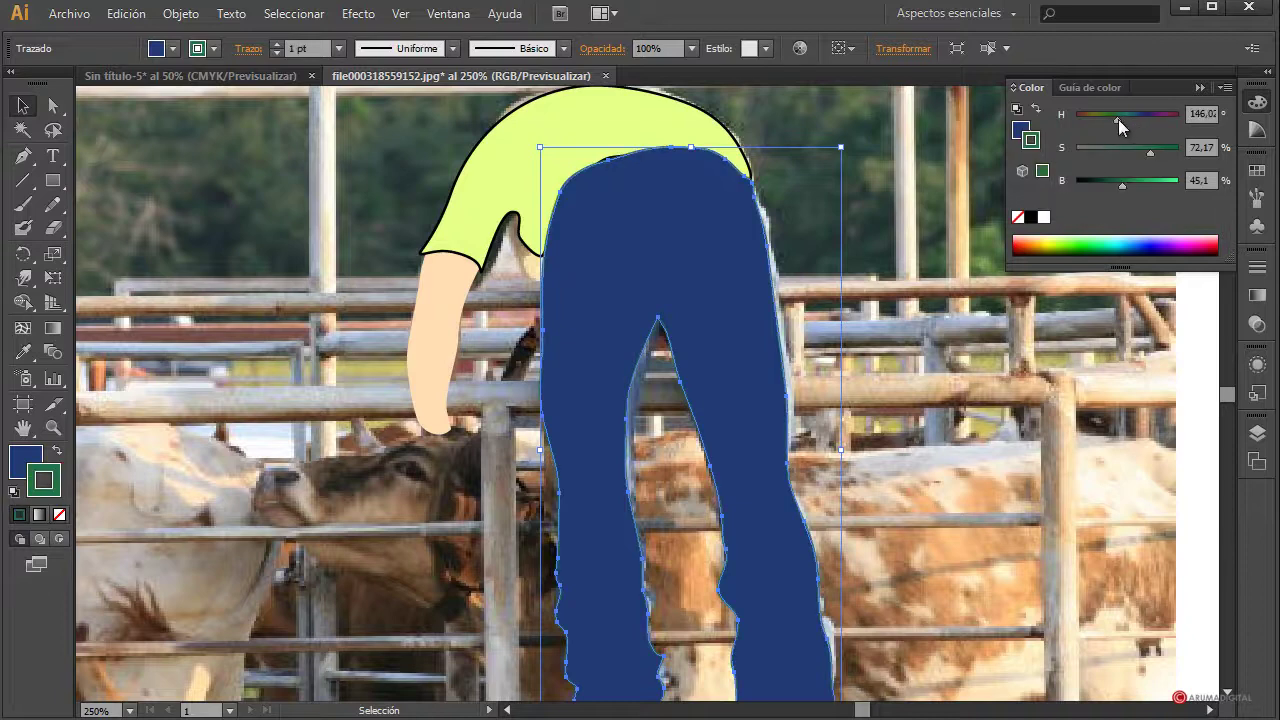
click(1118, 119)
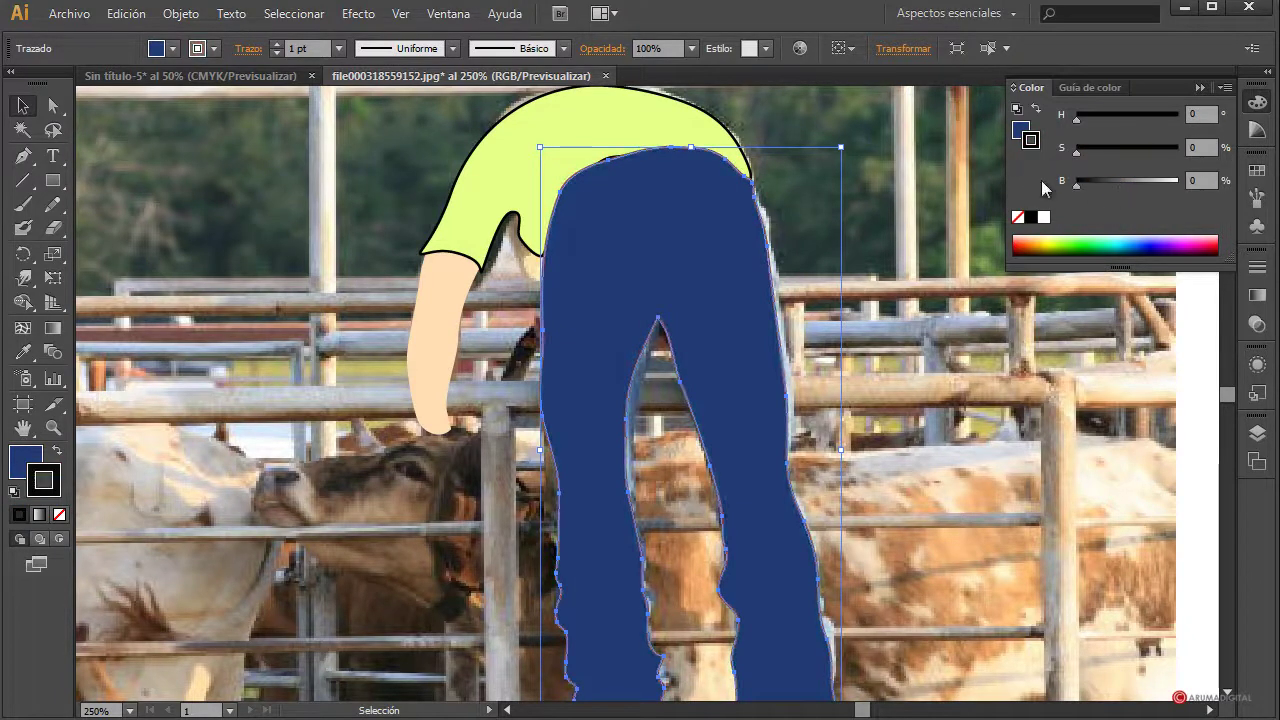
Give the light skin-toned arm shape a black outline
click(422, 360)
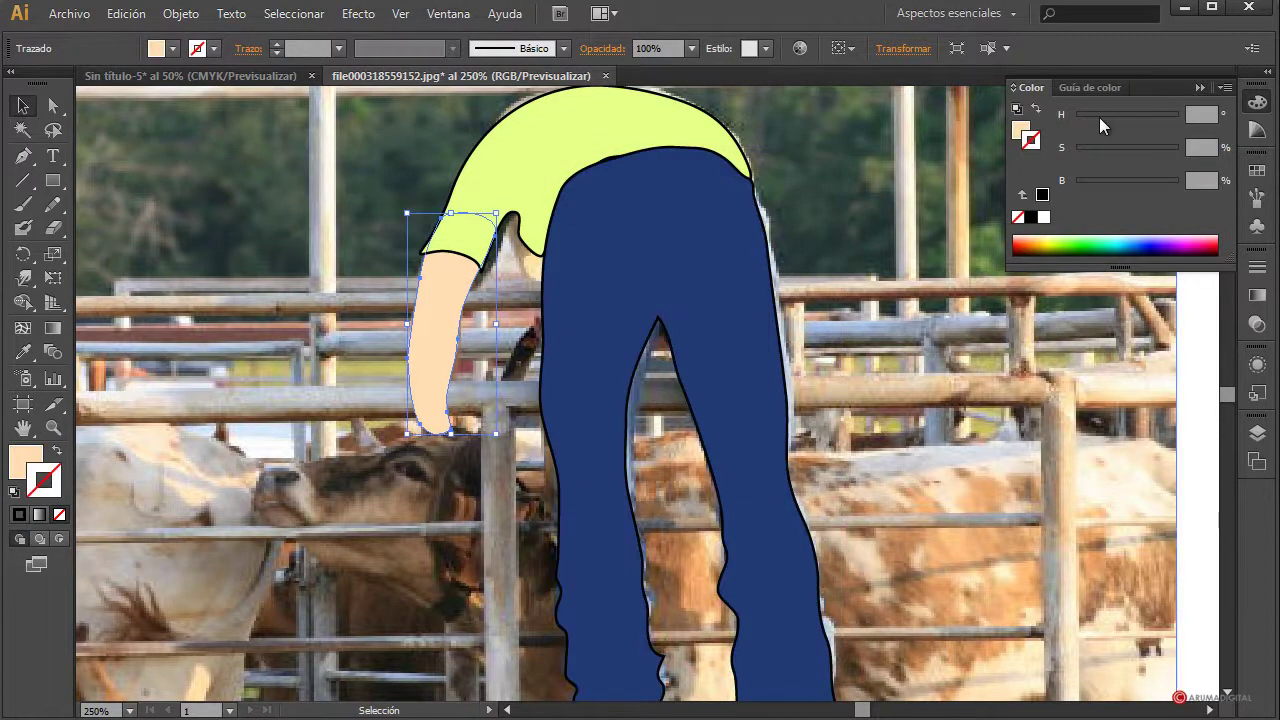
click(1092, 150)
click(360, 440)
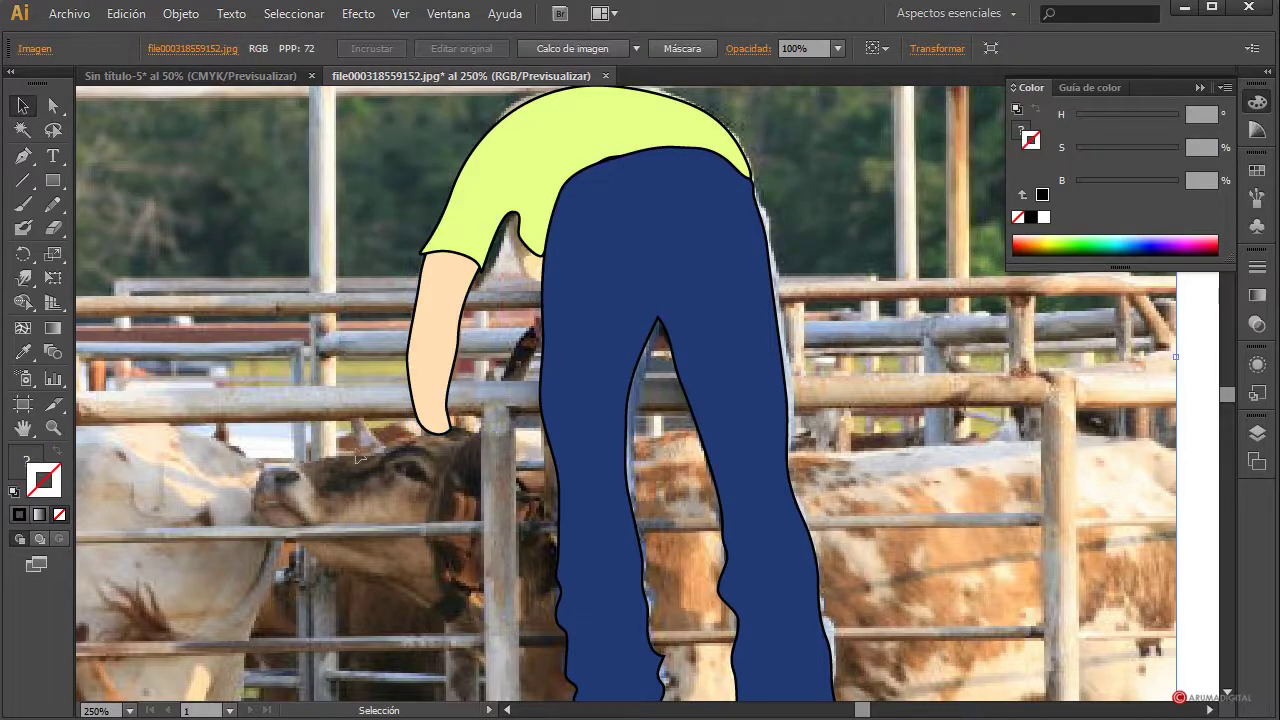
Group the shirt, arm and jeans shapes into a single figure
click(443, 343)
key(ctrl+a)
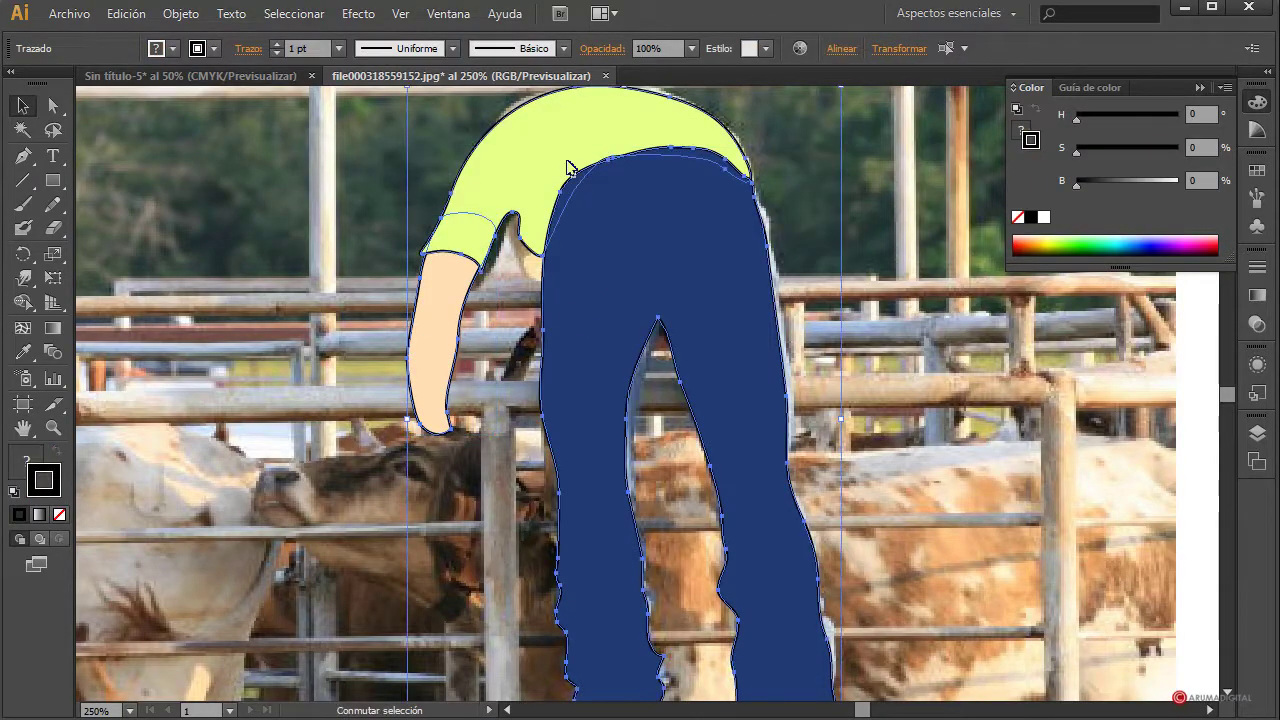
scroll(577, 190, down, 1)
scroll(580, 191, up, 1)
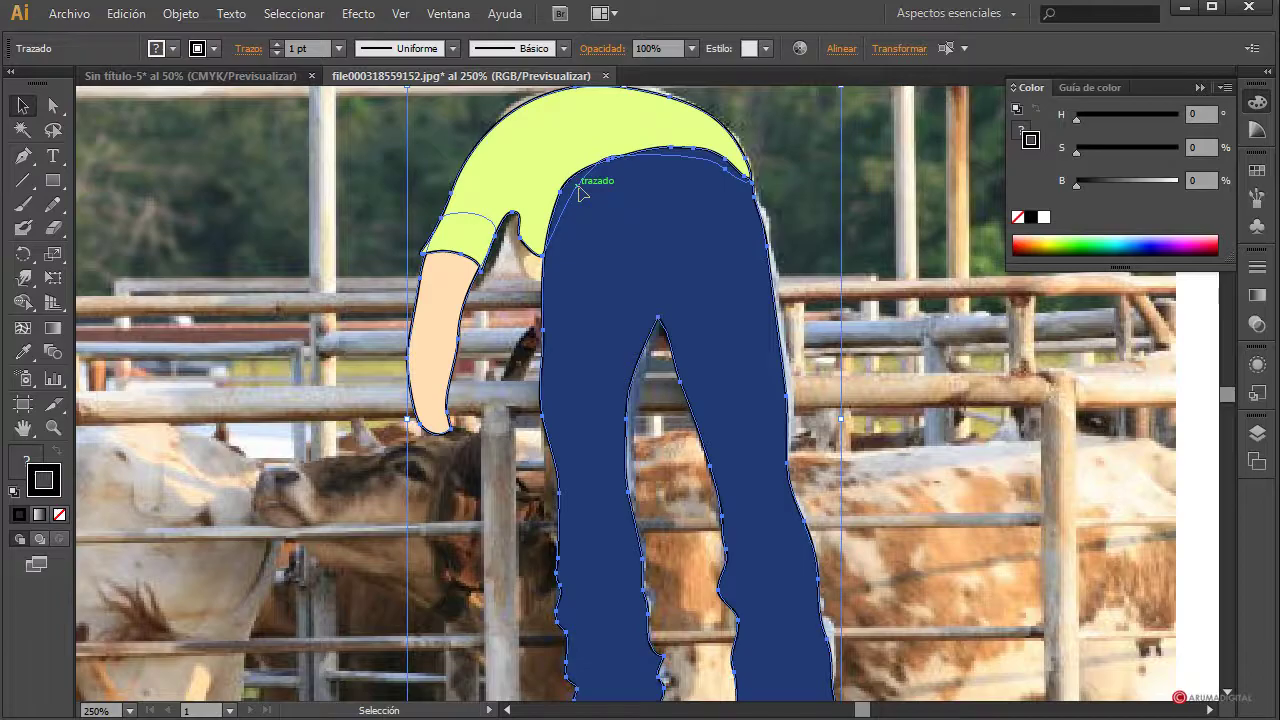
click(174, 14)
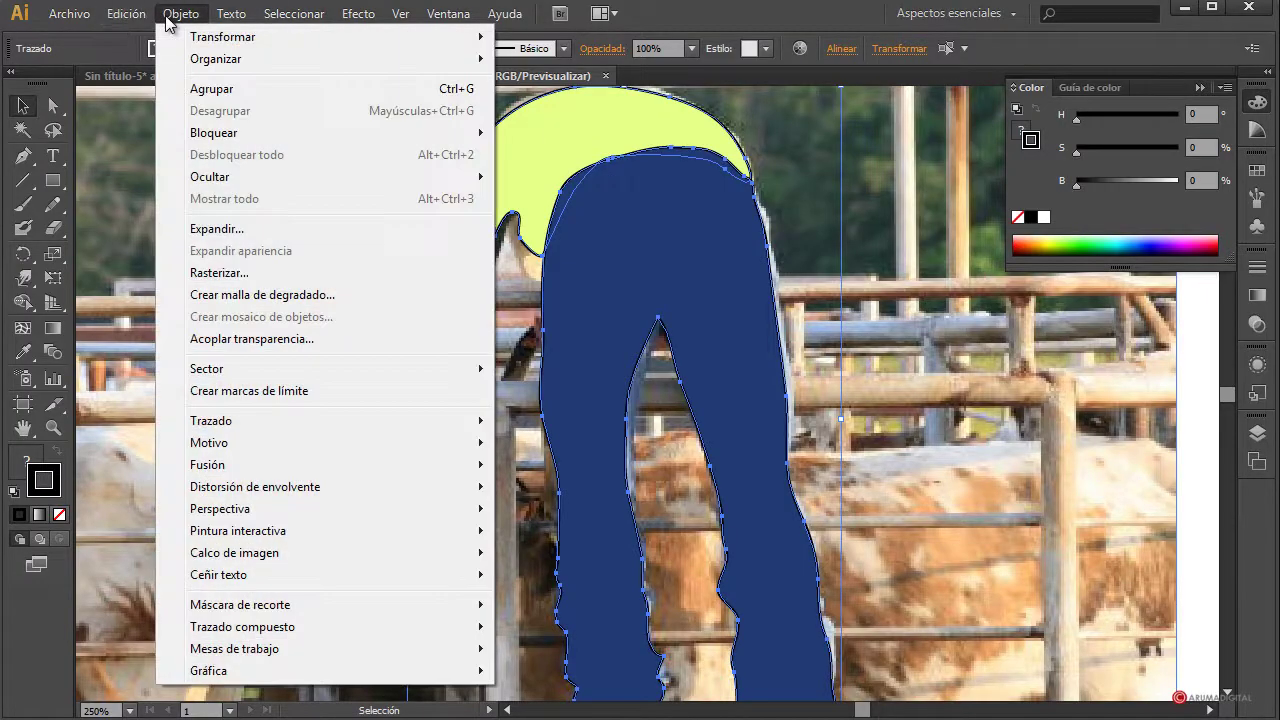
click(205, 89)
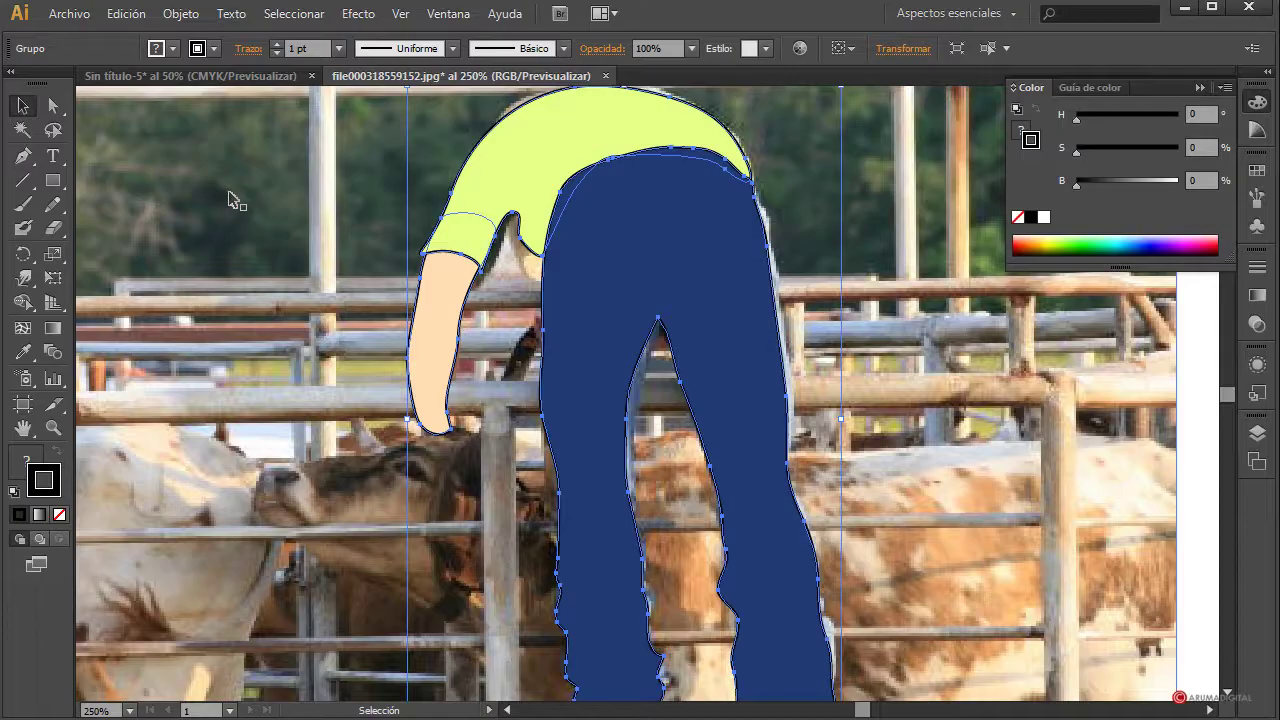
Cut the grouped figure from the photo document and paste it into the corridor illustration Sin título-5
click(126, 16)
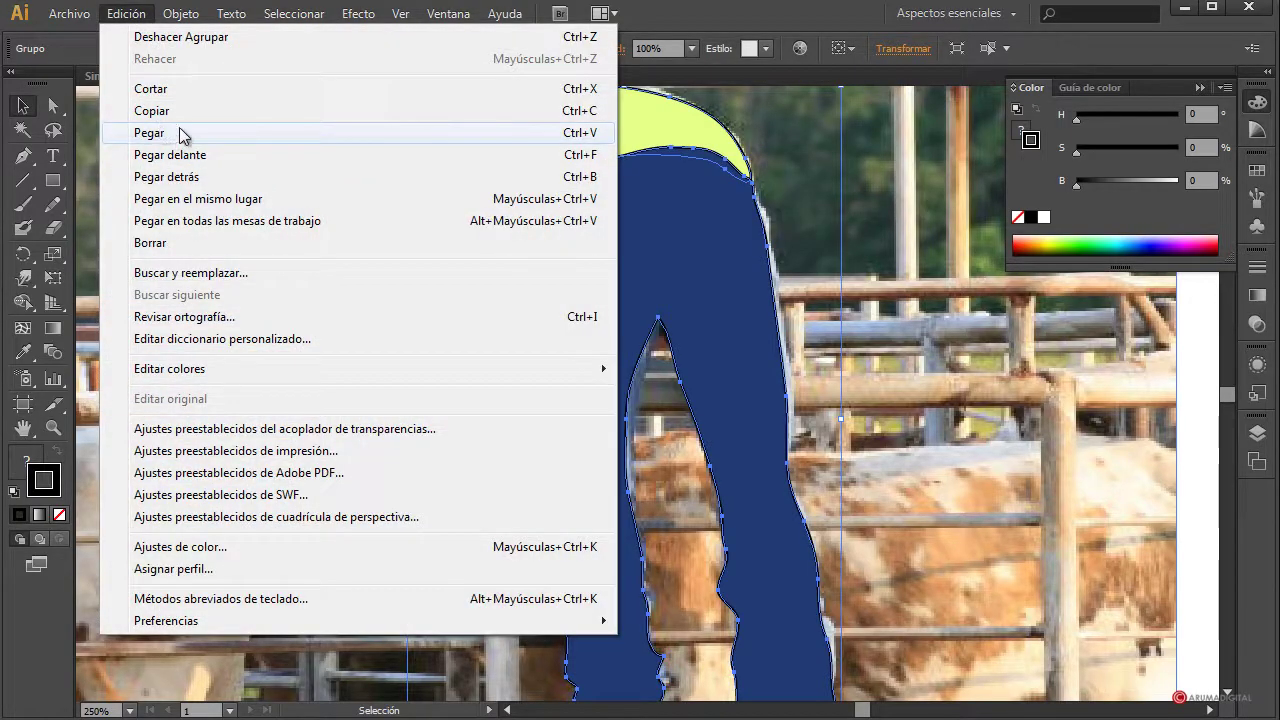
click(861, 17)
key(ctrl+x)
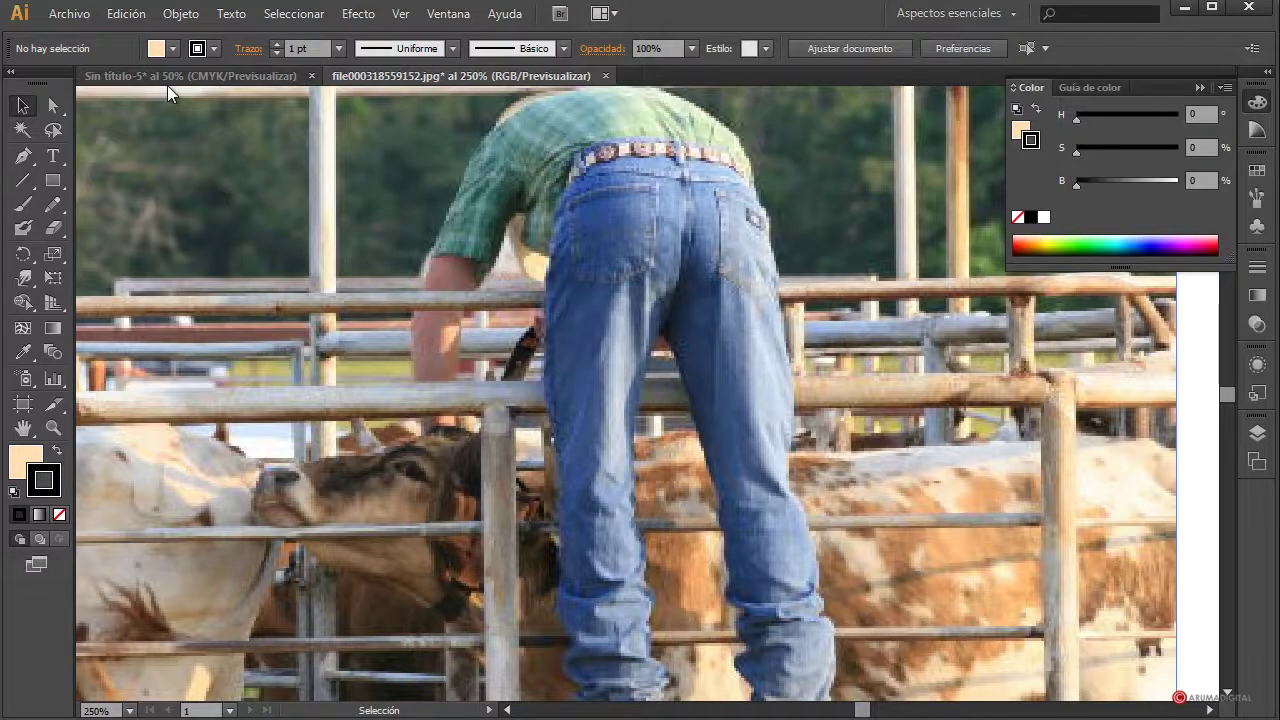
click(170, 78)
click(128, 15)
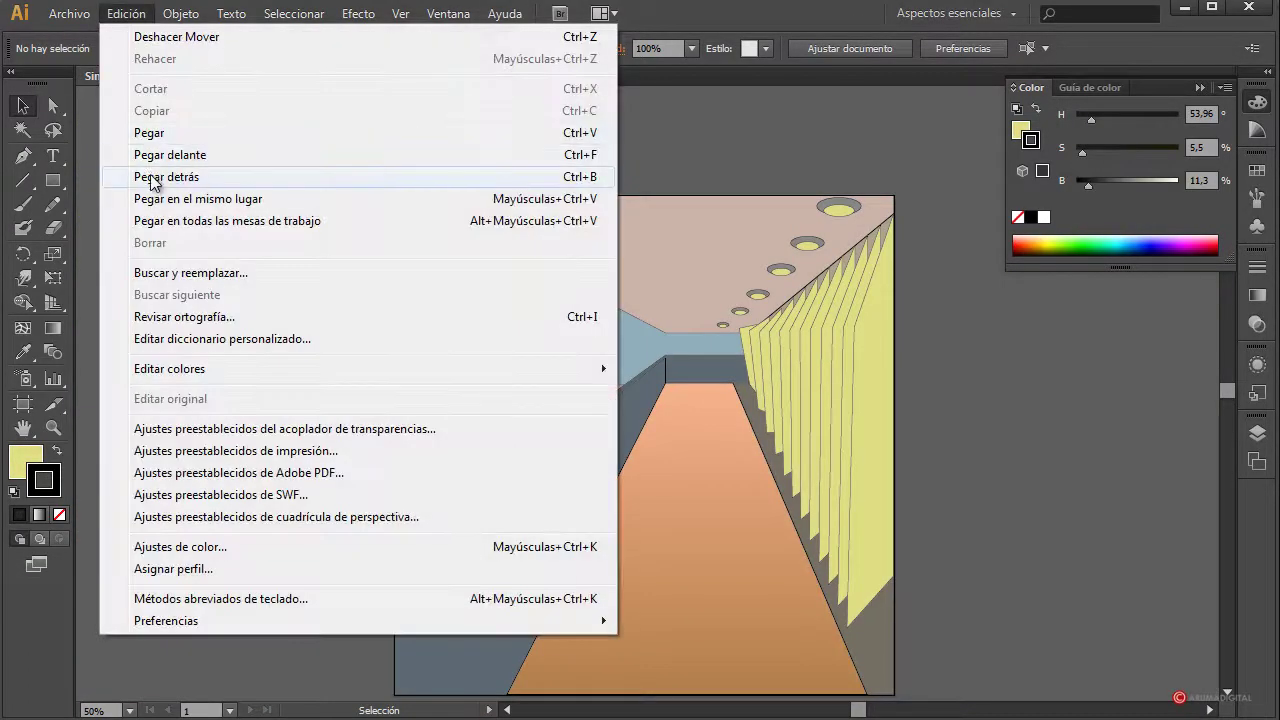
click(151, 133)
click(960, 356)
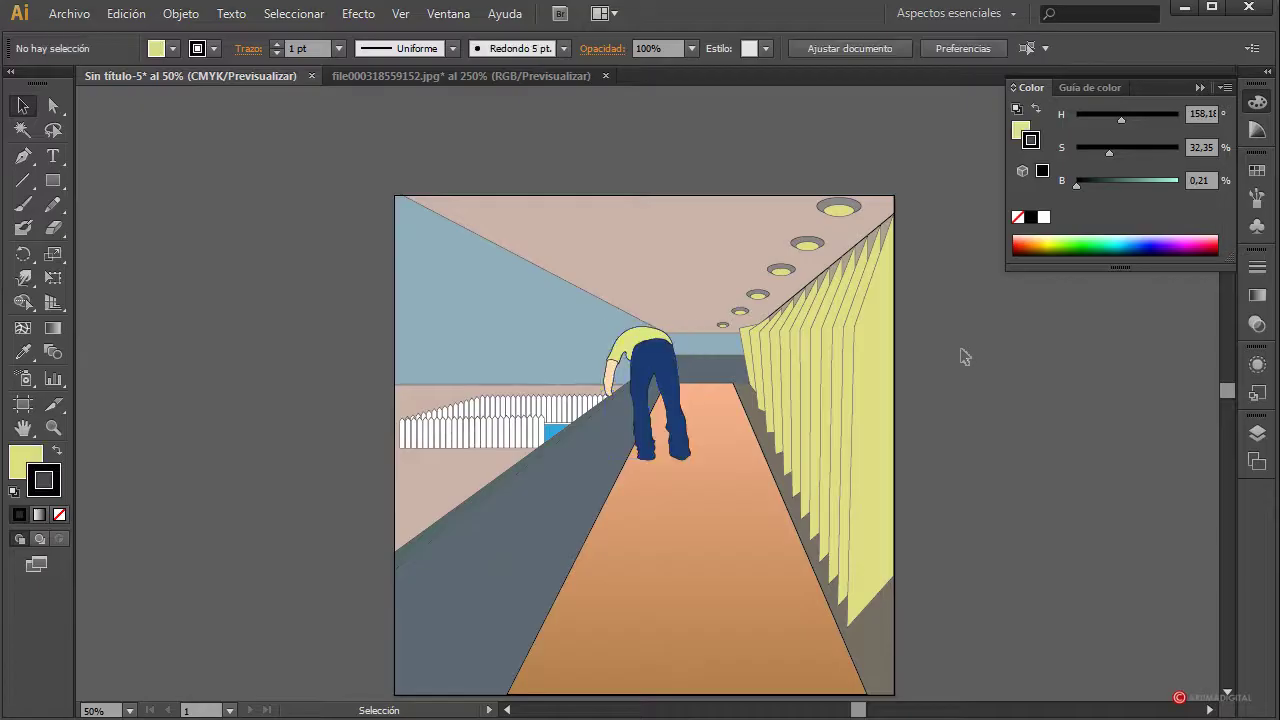
Scale the pasted figure down proportionally to about a third of its size and stand it at the far end of the corridor floor
click(657, 372)
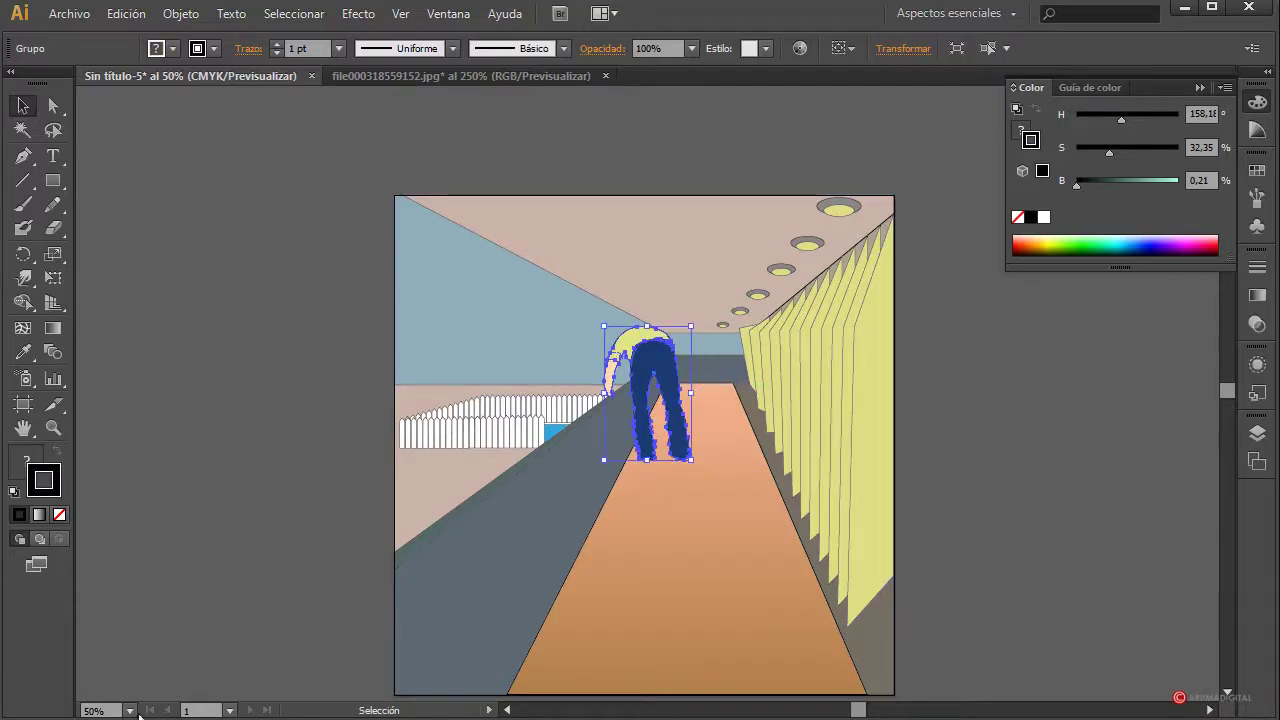
click(105, 710)
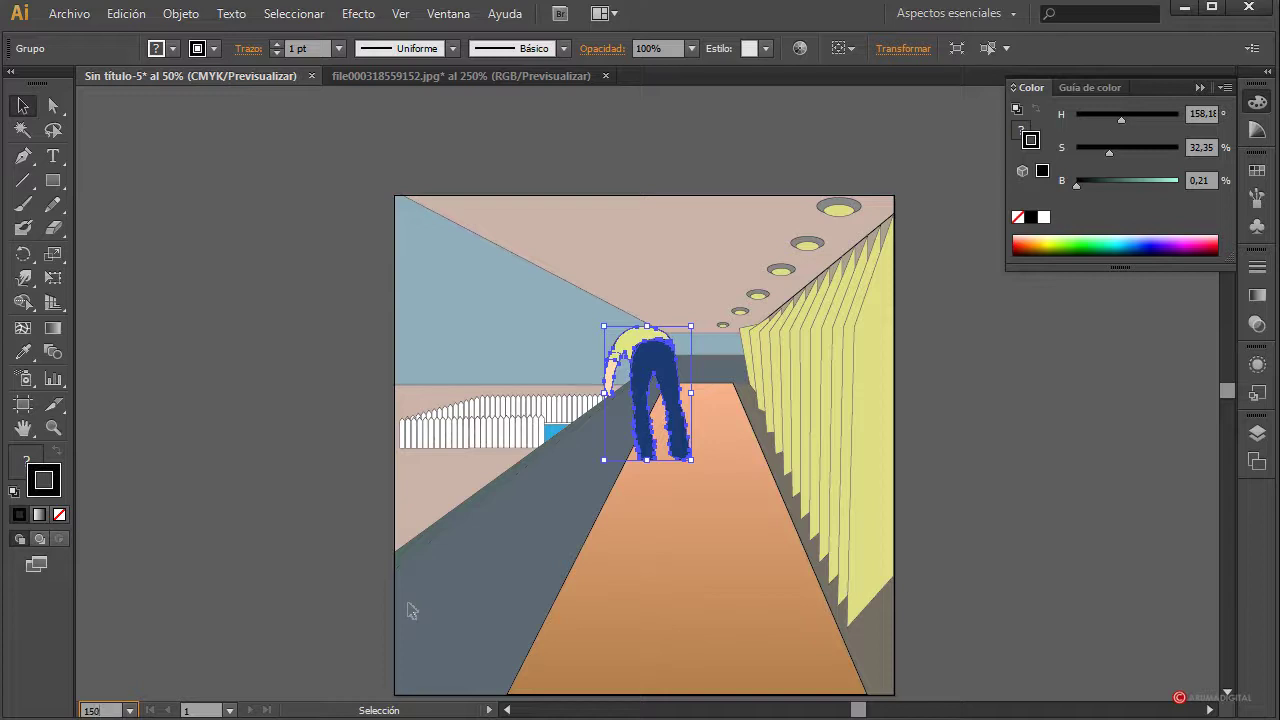
text(150)
key(Return)
scroll(480, 615, up, 2)
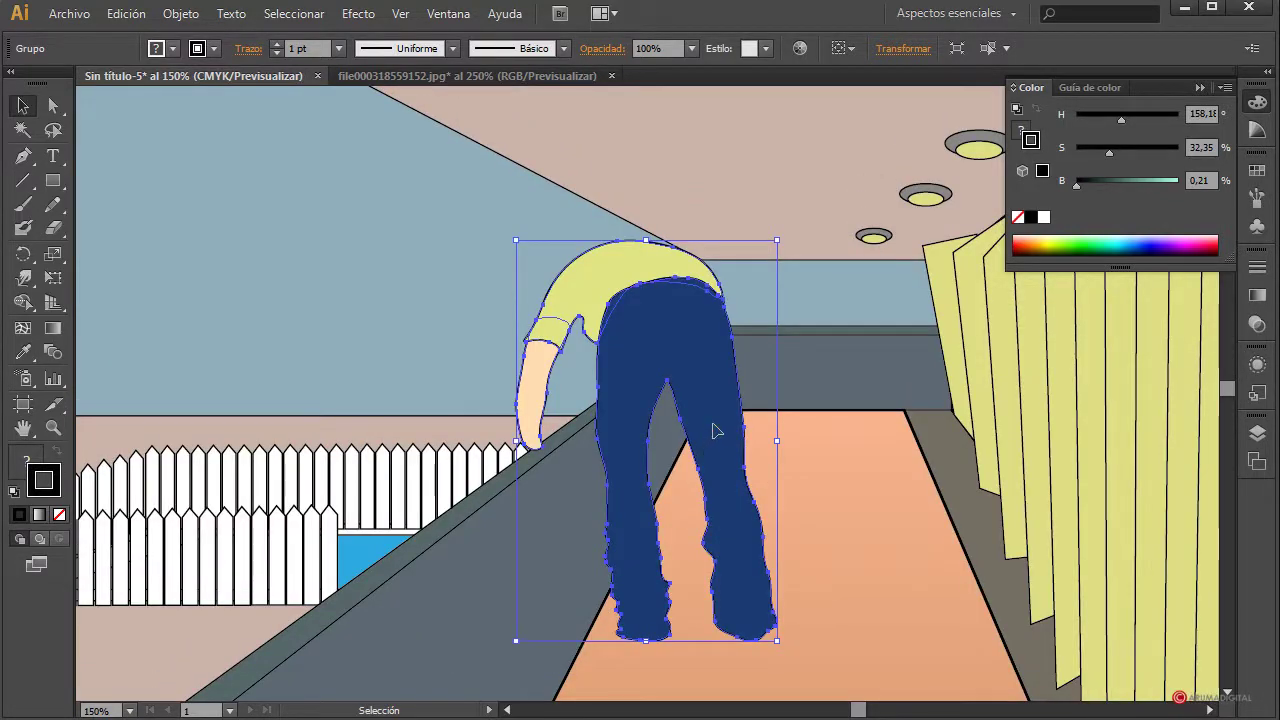
click(514, 244)
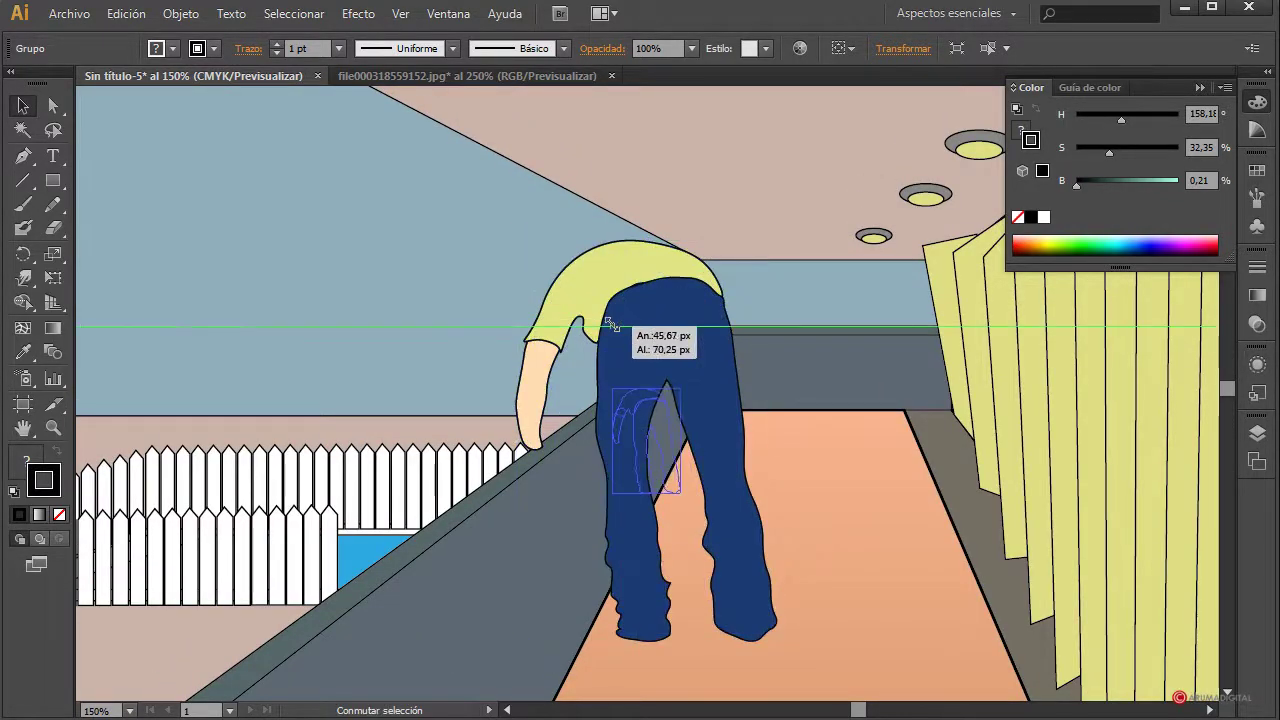
drag(604, 320, 775, 316)
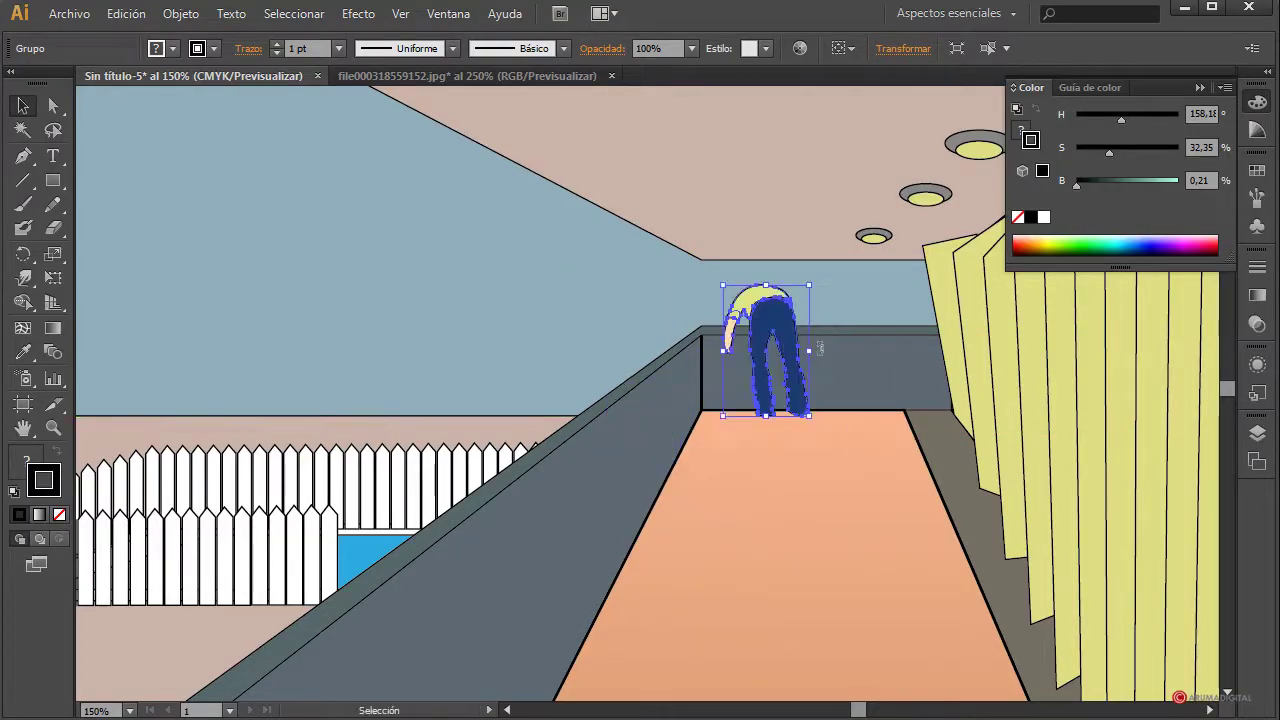
Shift the figure sideways to the far corner so that its arm reaches over the railing beside the fence
key(Left)
key(Left)
key(Left)
key(Left)
key(Left)
key(Left)
key(Left)
key(Left)
key(Left)
key(Left)
key(Left)
key(Left)
key(Left)
key(Left)
key(Left)
key(Left)
key(Left)
key(Left)
key(Left)
key(Left)
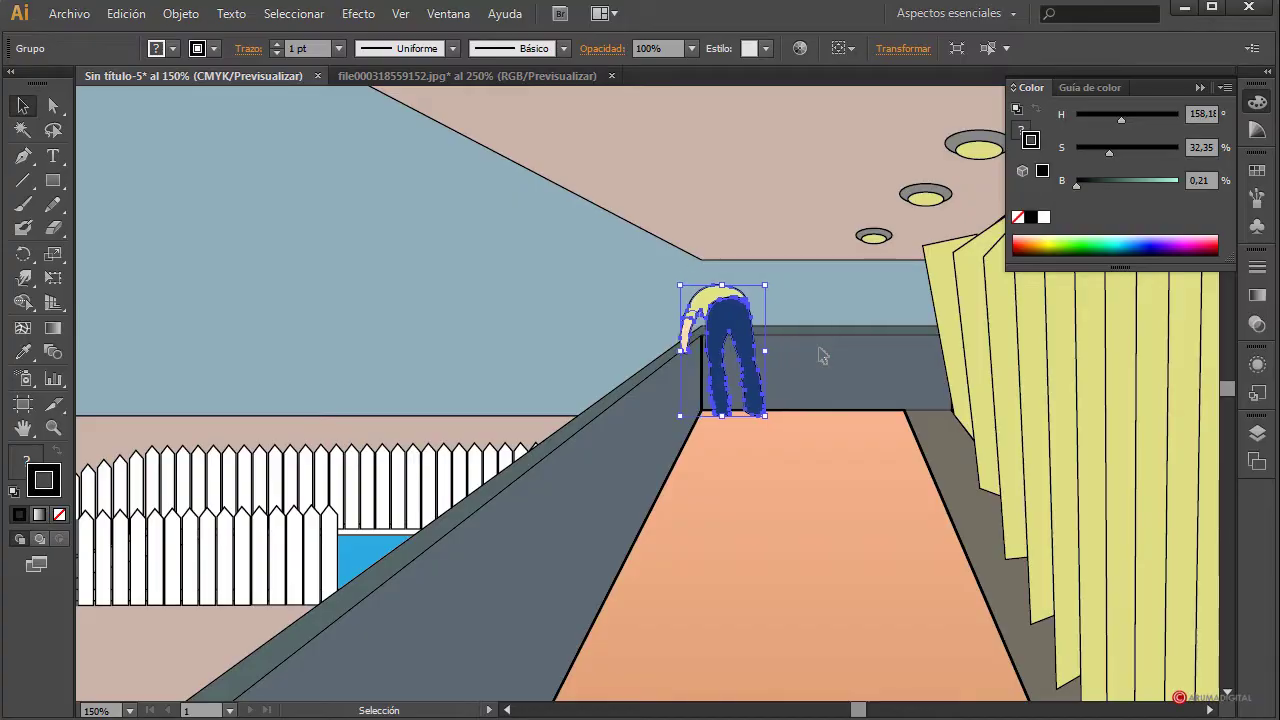
key(Left)
key(Left)
key(Left)
key(Left)
key(Left)
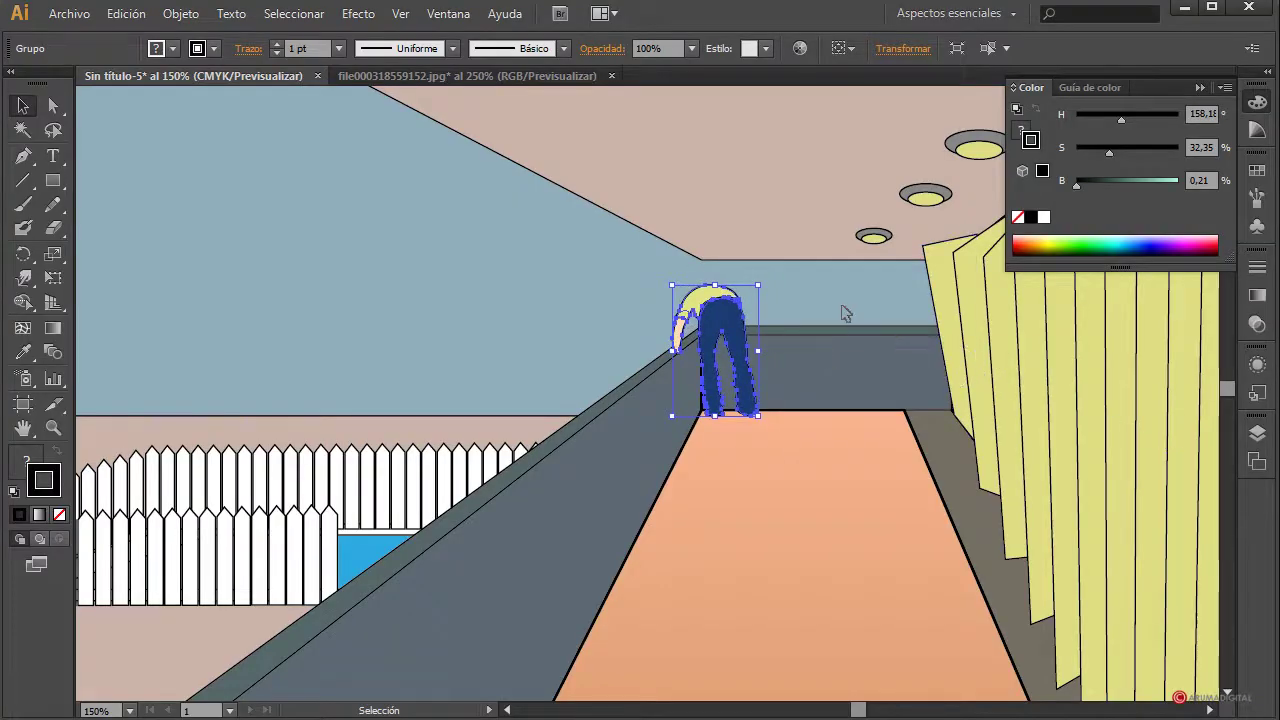
click(845, 314)
click(752, 393)
drag(752, 393, 757, 395)
click(760, 452)
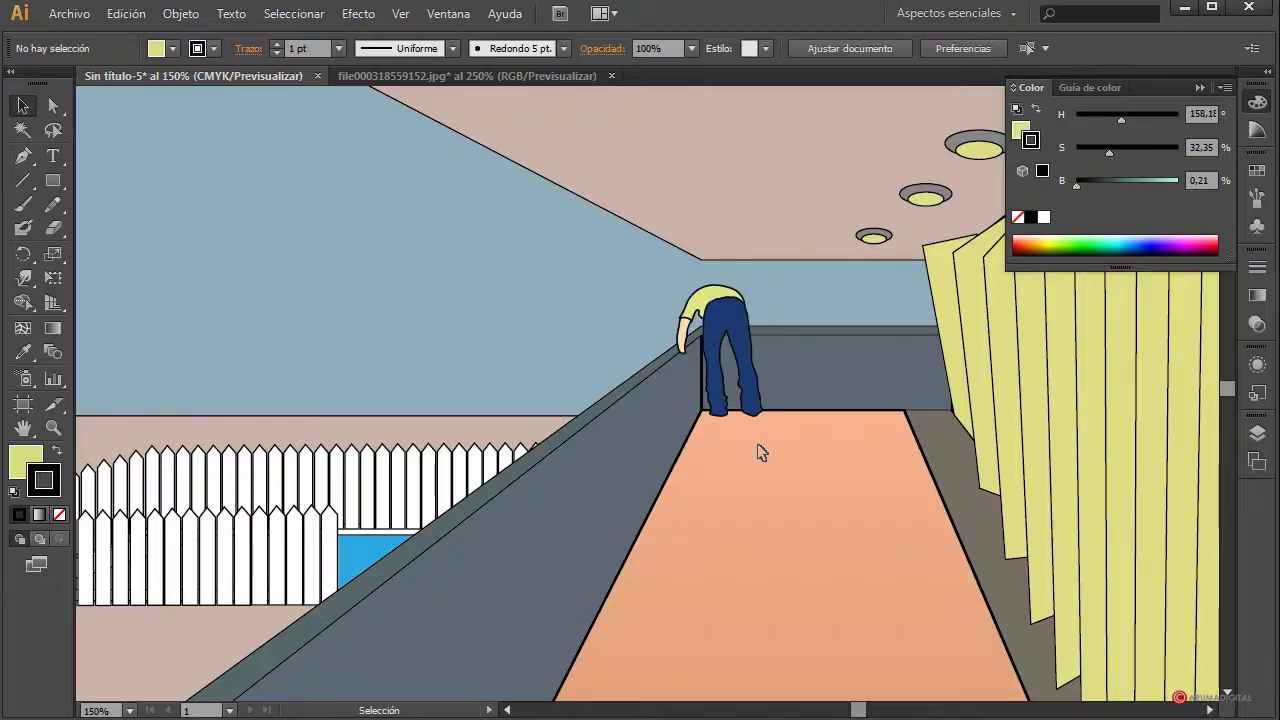
Unlock the layer Capa 3 and make it the active layer
click(119, 713)
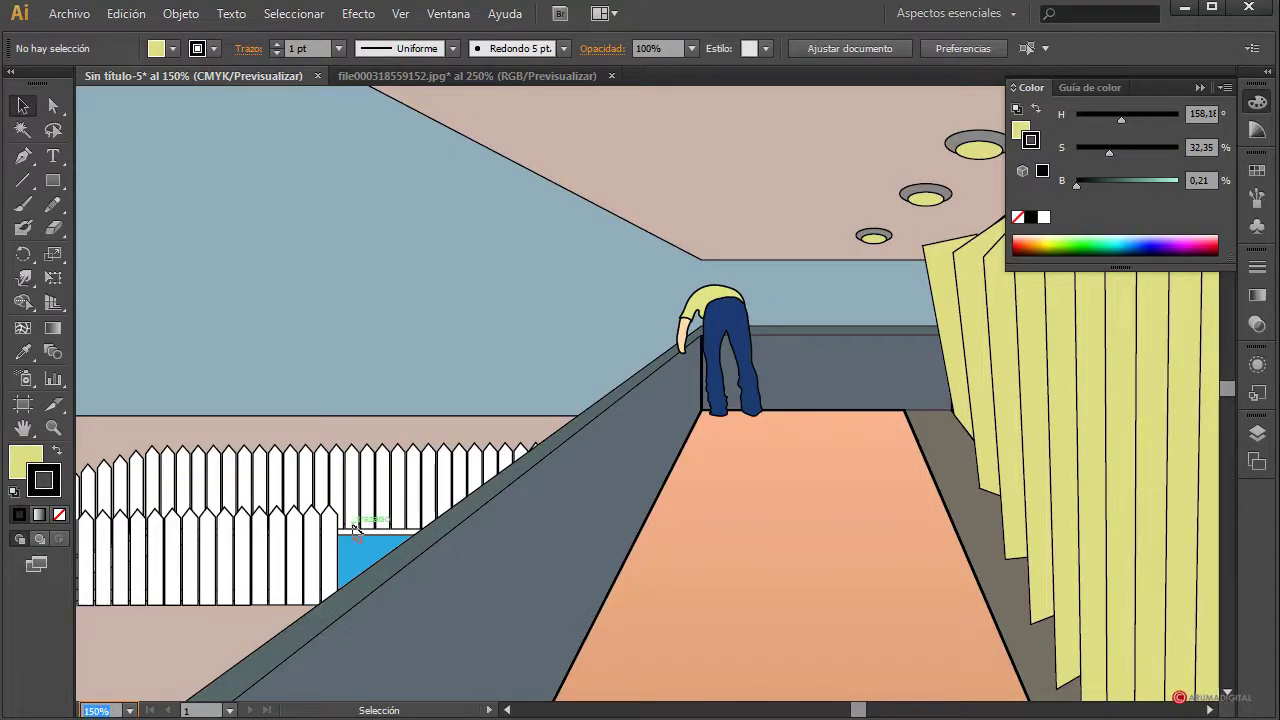
text(100)
key(Return)
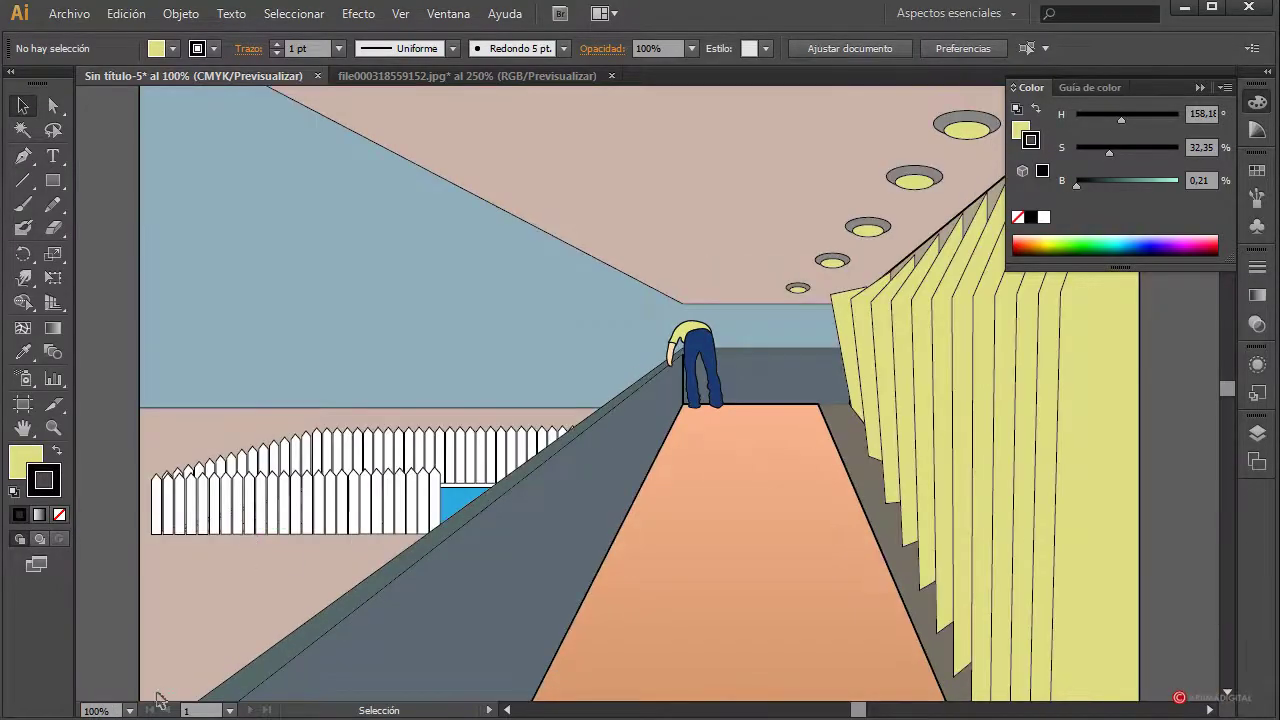
click(110, 711)
text(75)
key(Return)
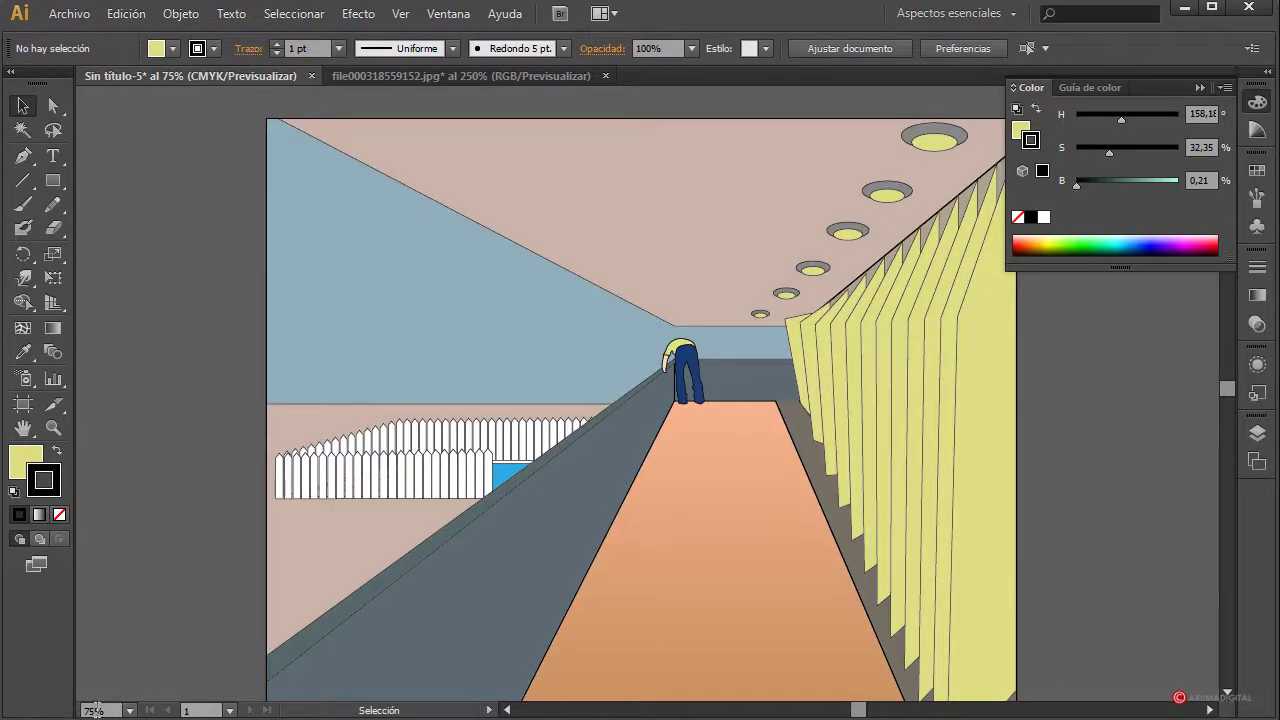
scroll(145, 682, down, 1)
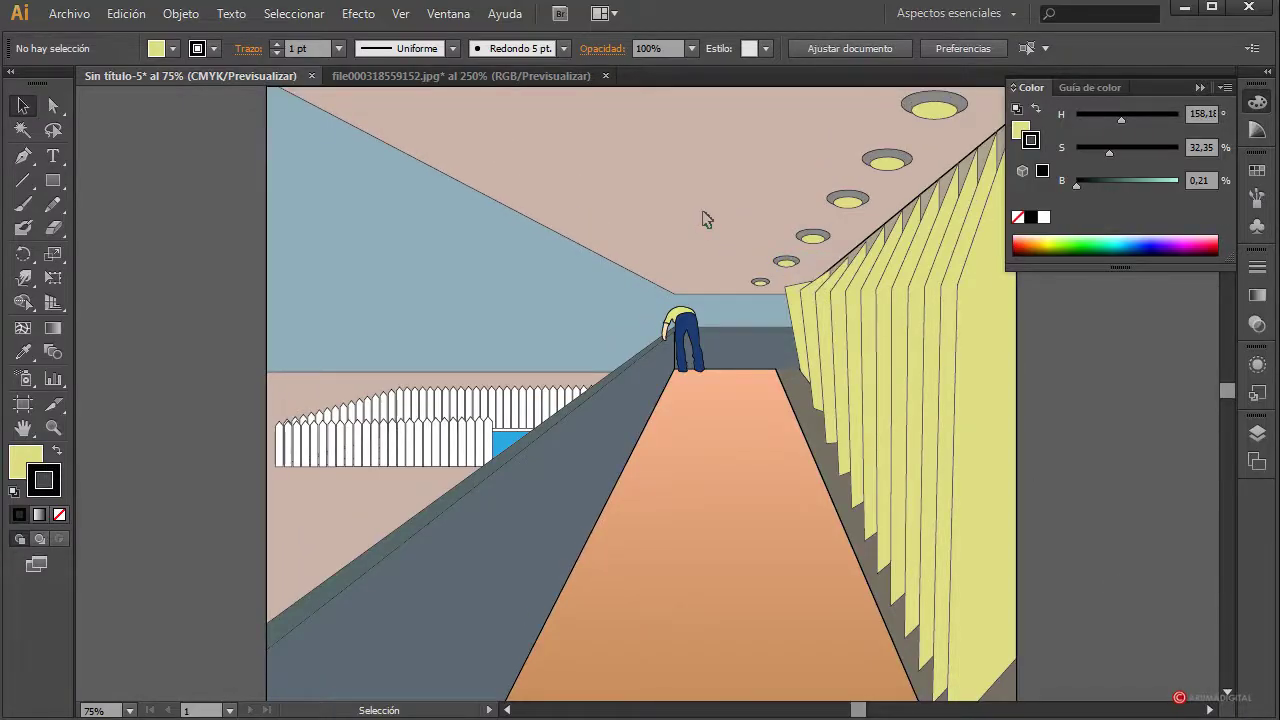
click(1257, 433)
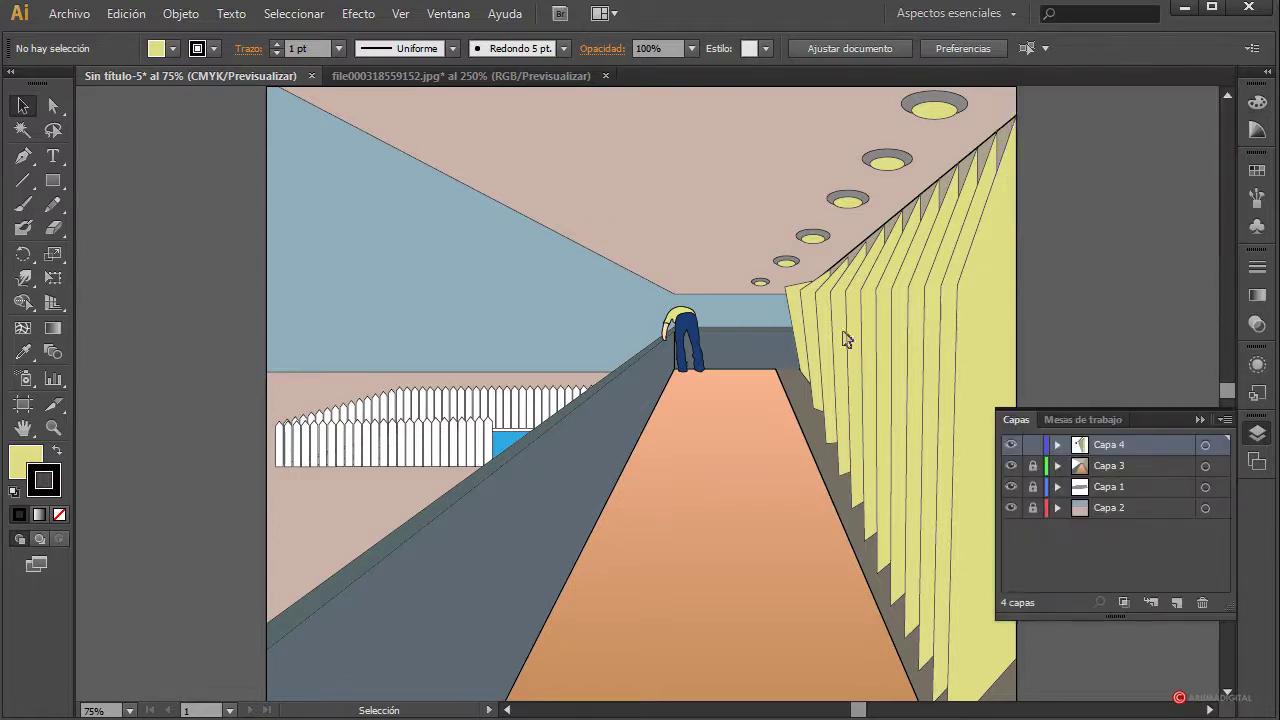
click(1033, 476)
click(1114, 472)
Fill the corridor ceiling with a dark olive grey (H 72, S 17.14, B 51)
click(772, 205)
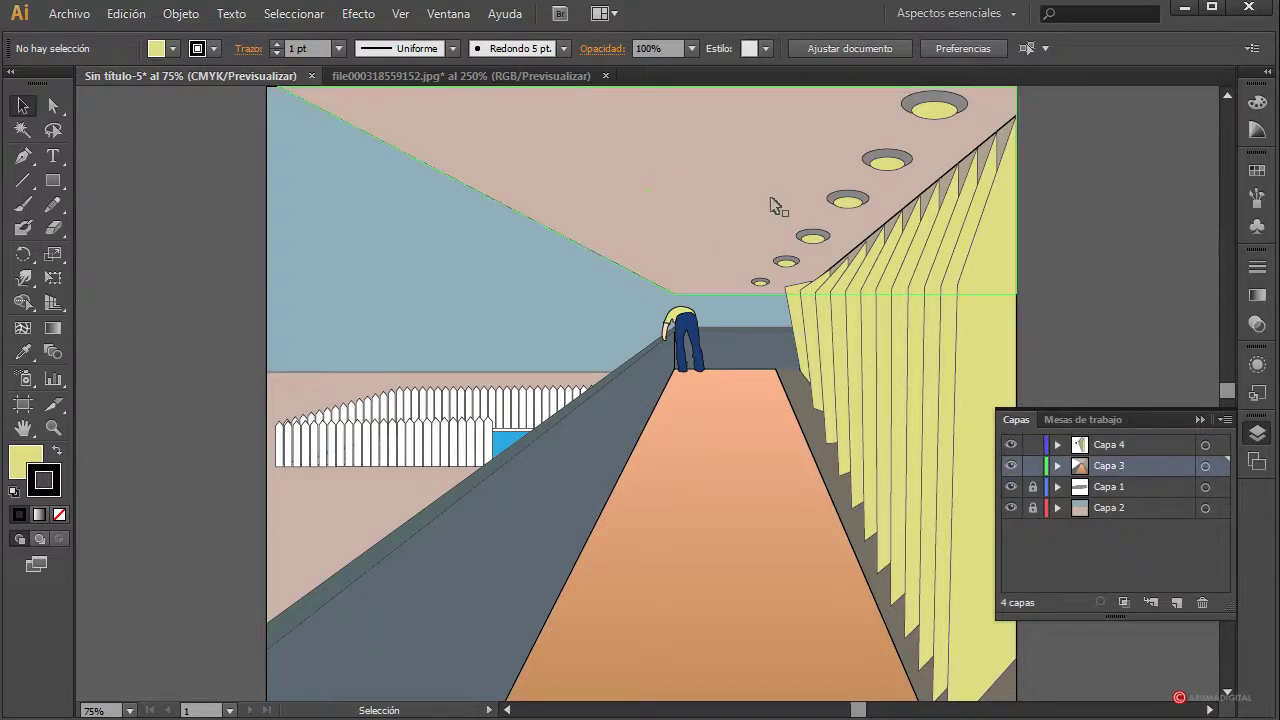
click(1257, 102)
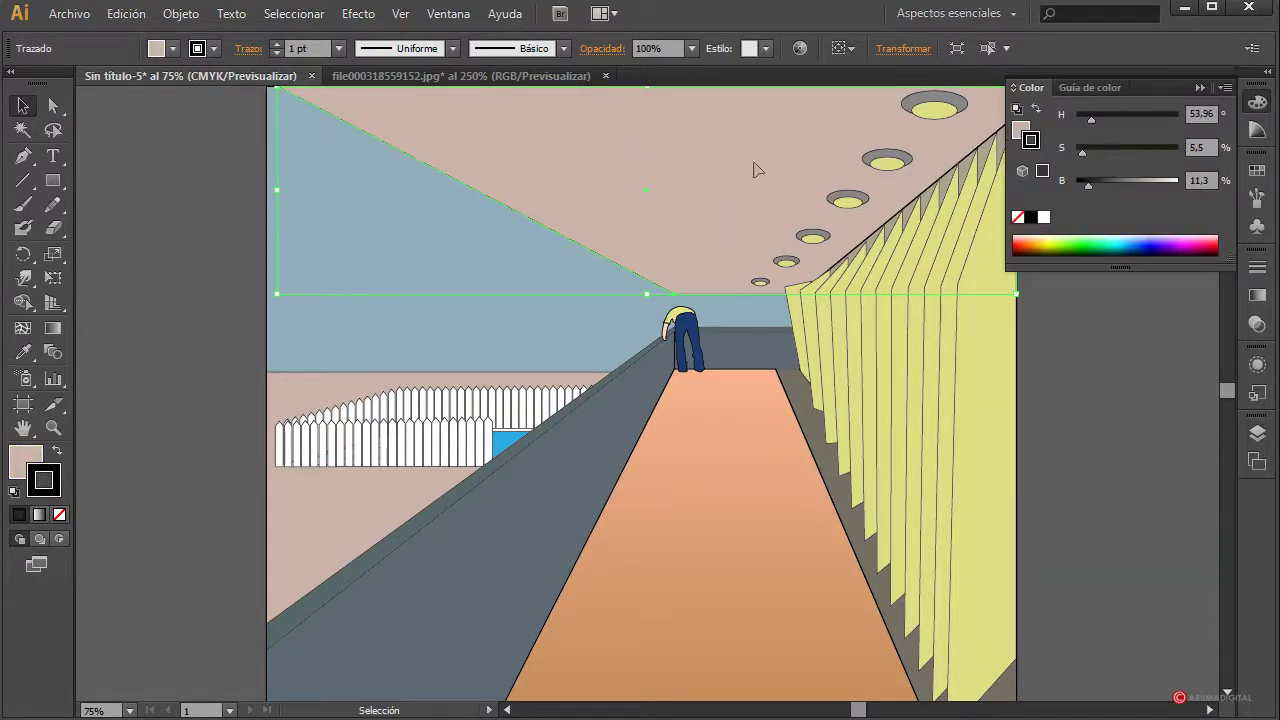
click(1020, 128)
drag(1083, 119, 1098, 122)
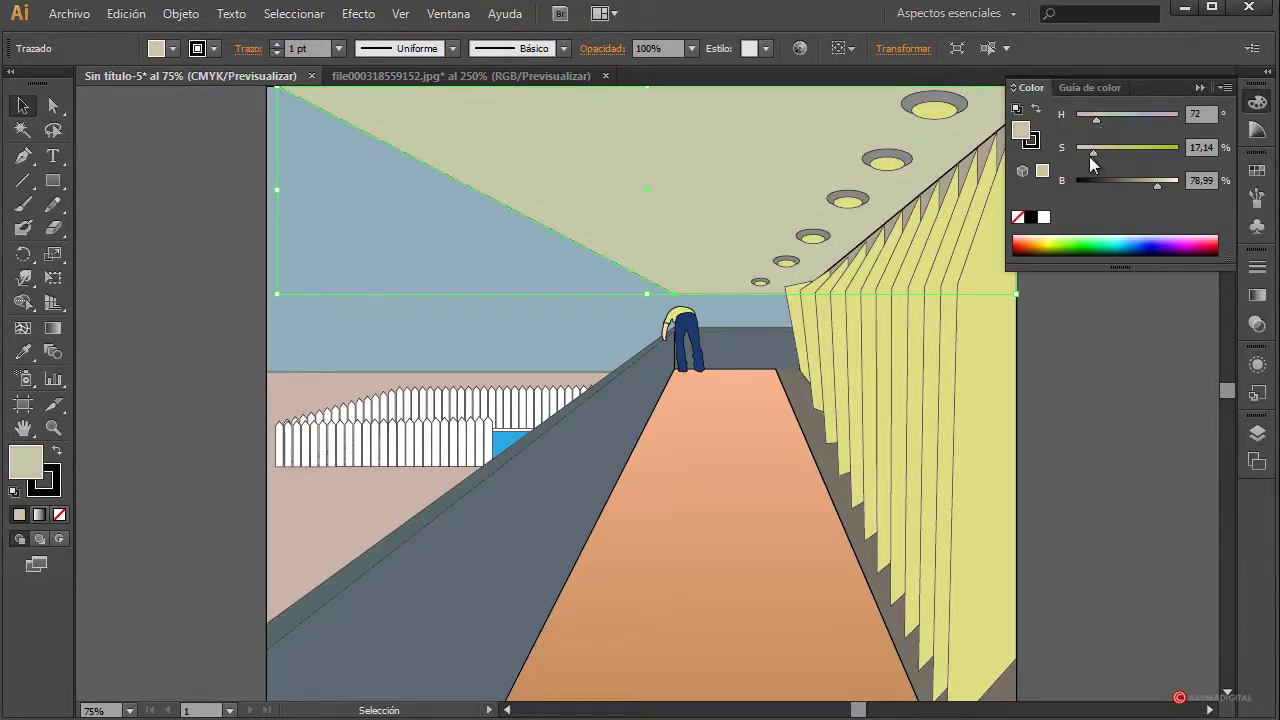
drag(1140, 184, 1128, 187)
click(1150, 417)
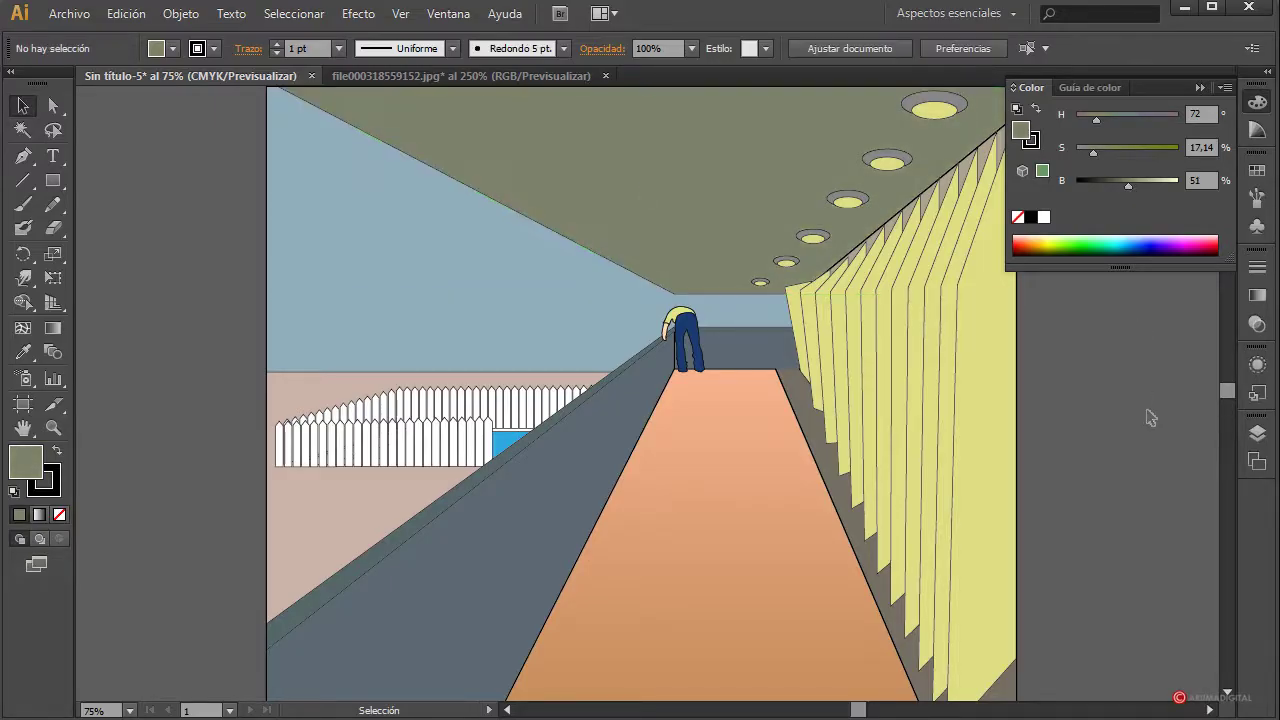
key(ctrl+z)
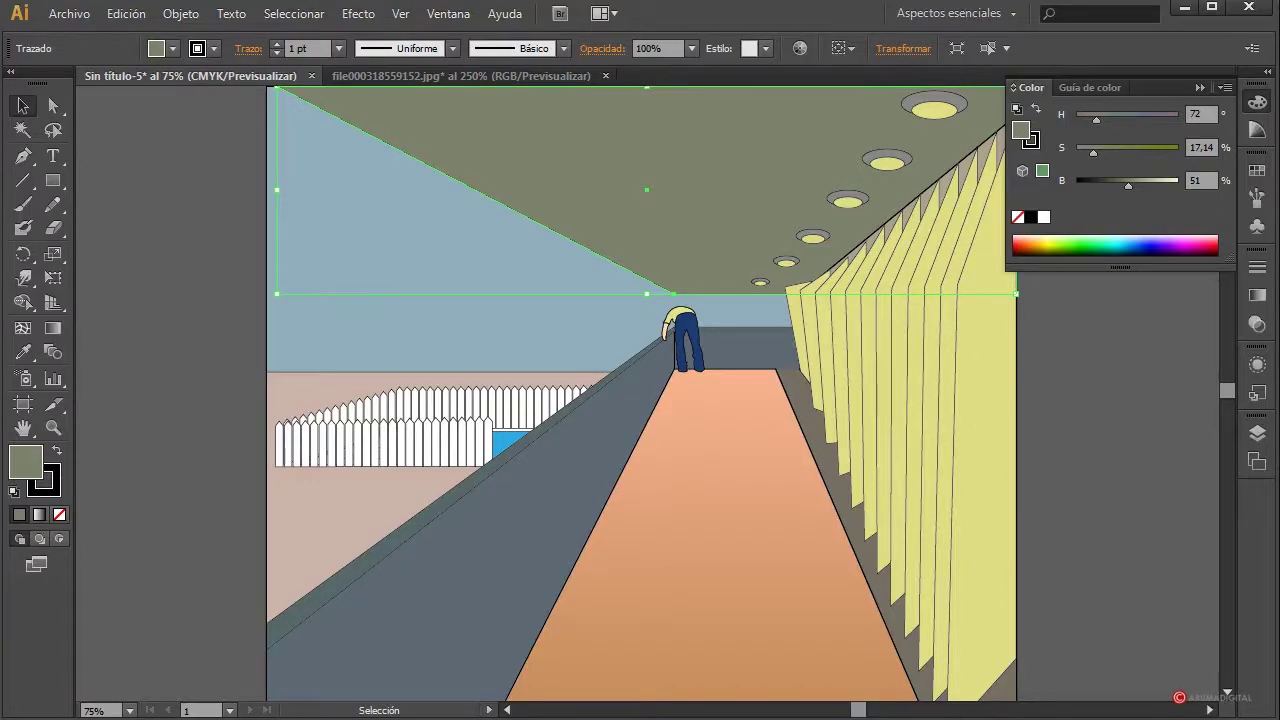
Duplicate the ceiling shape in place and fill the copy with a white-to-black linear gradient at 0°
key(a)
key(v)
click(1257, 295)
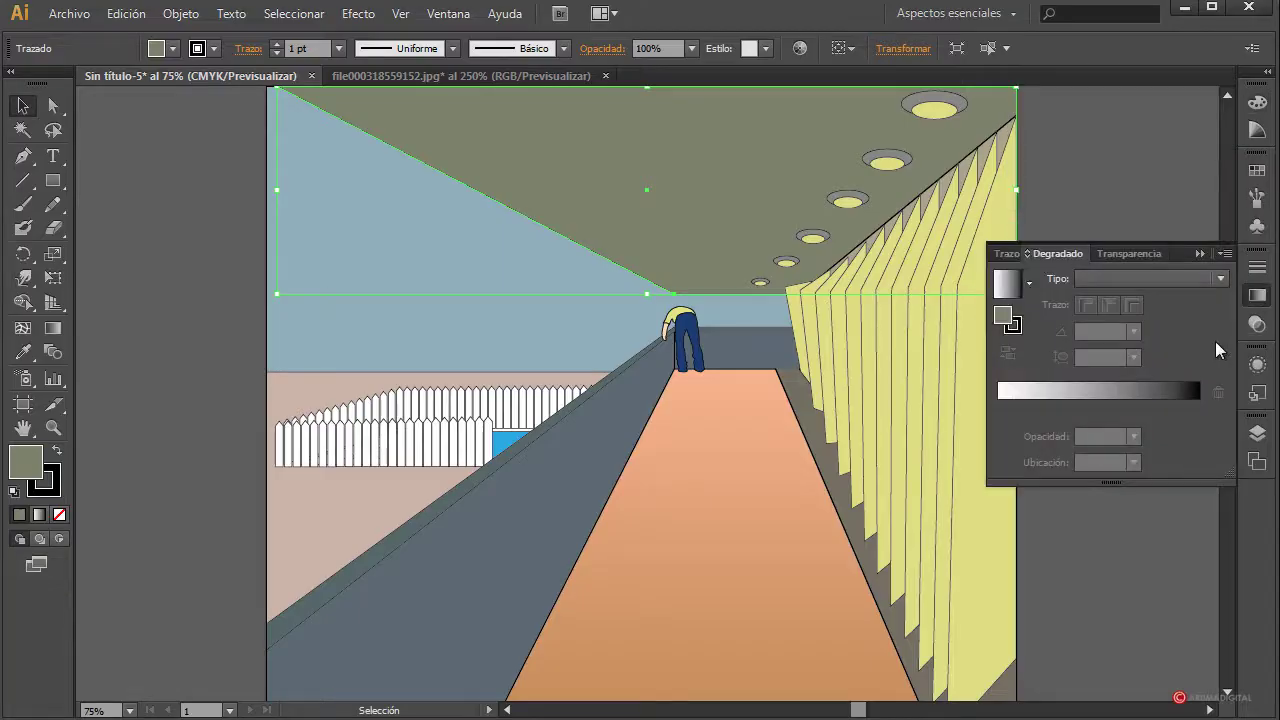
click(1139, 285)
click(1119, 309)
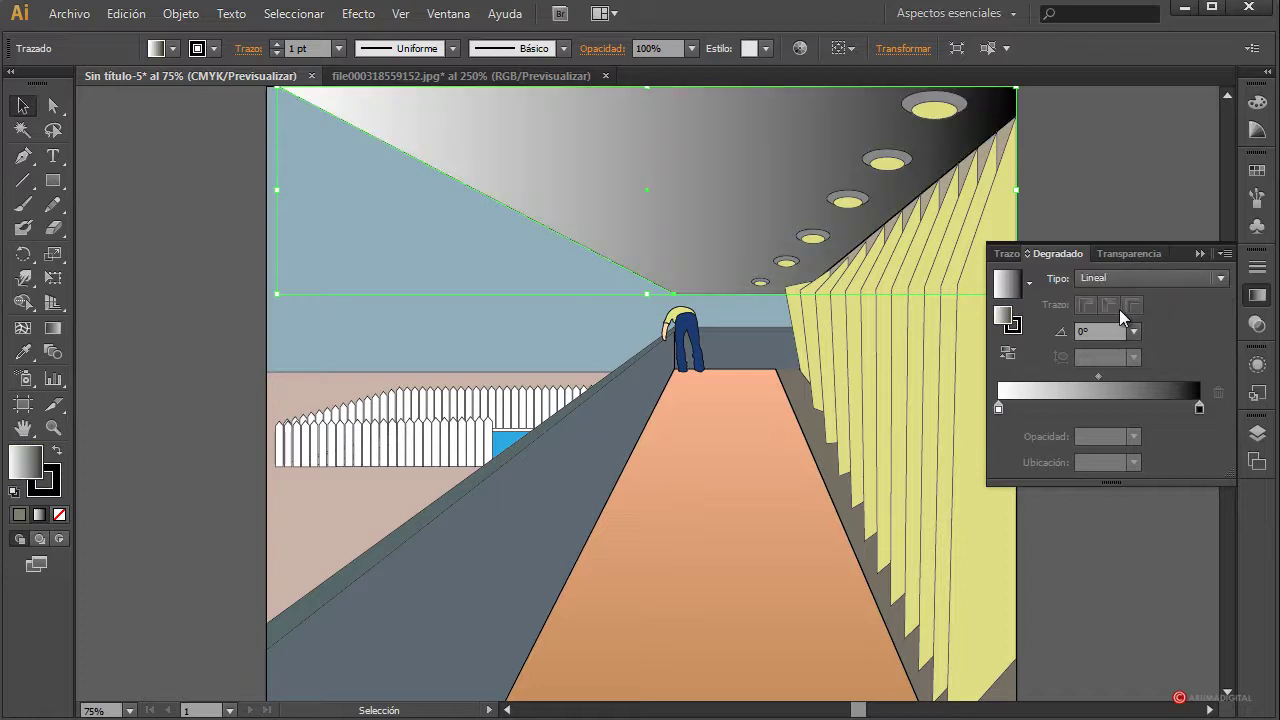
Set the ceiling gradient's blending mode to Multiplicar and its opacity to 50%, then deselect it
click(1257, 324)
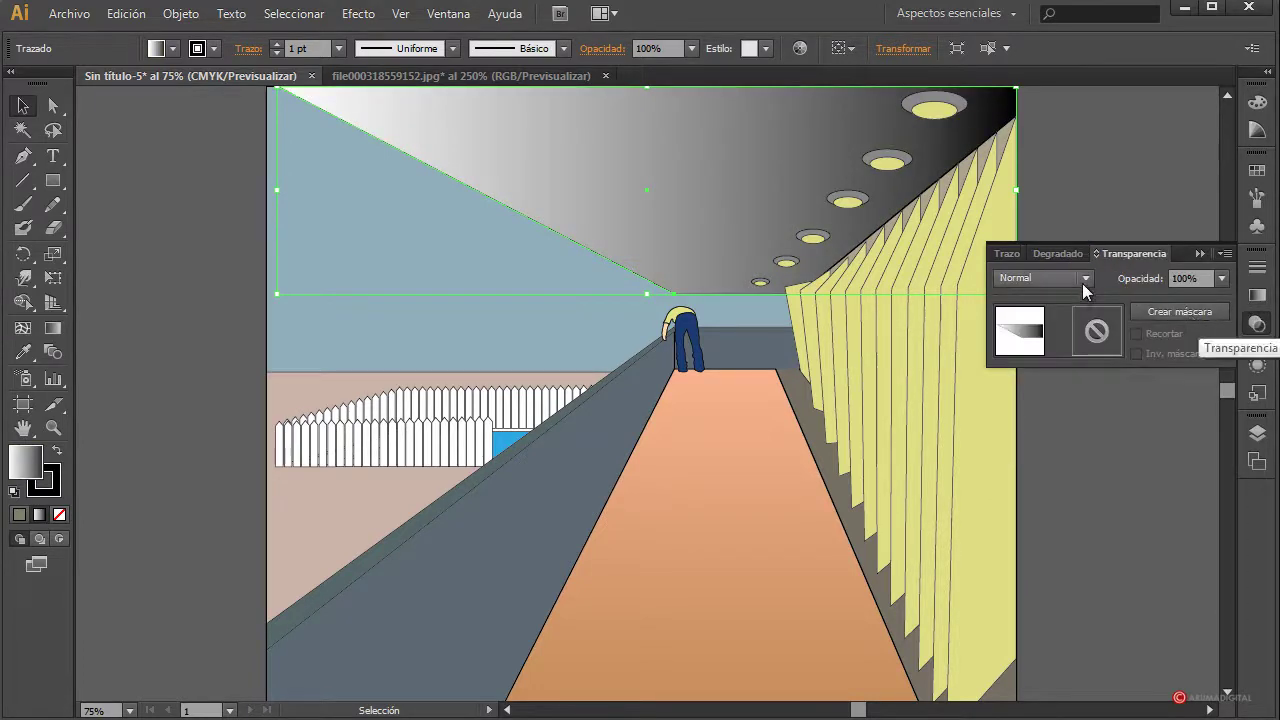
click(1085, 280)
click(1044, 343)
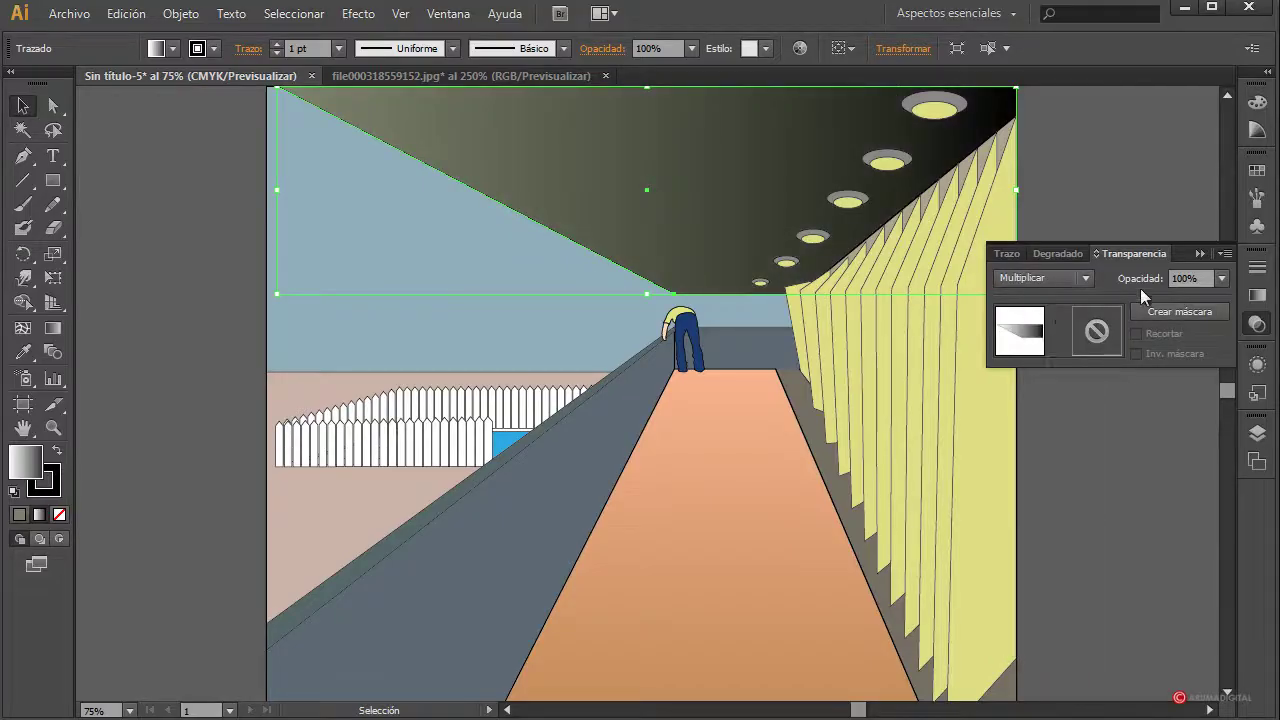
click(1221, 278)
click(1238, 405)
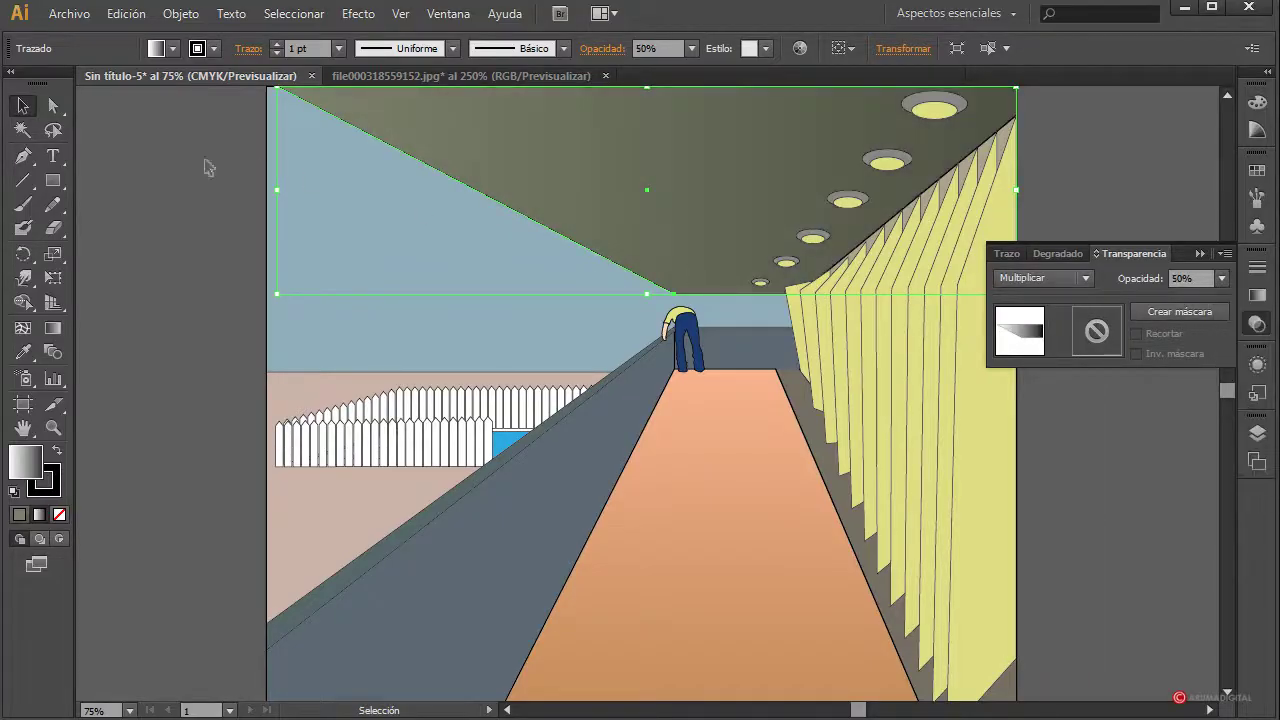
click(1136, 455)
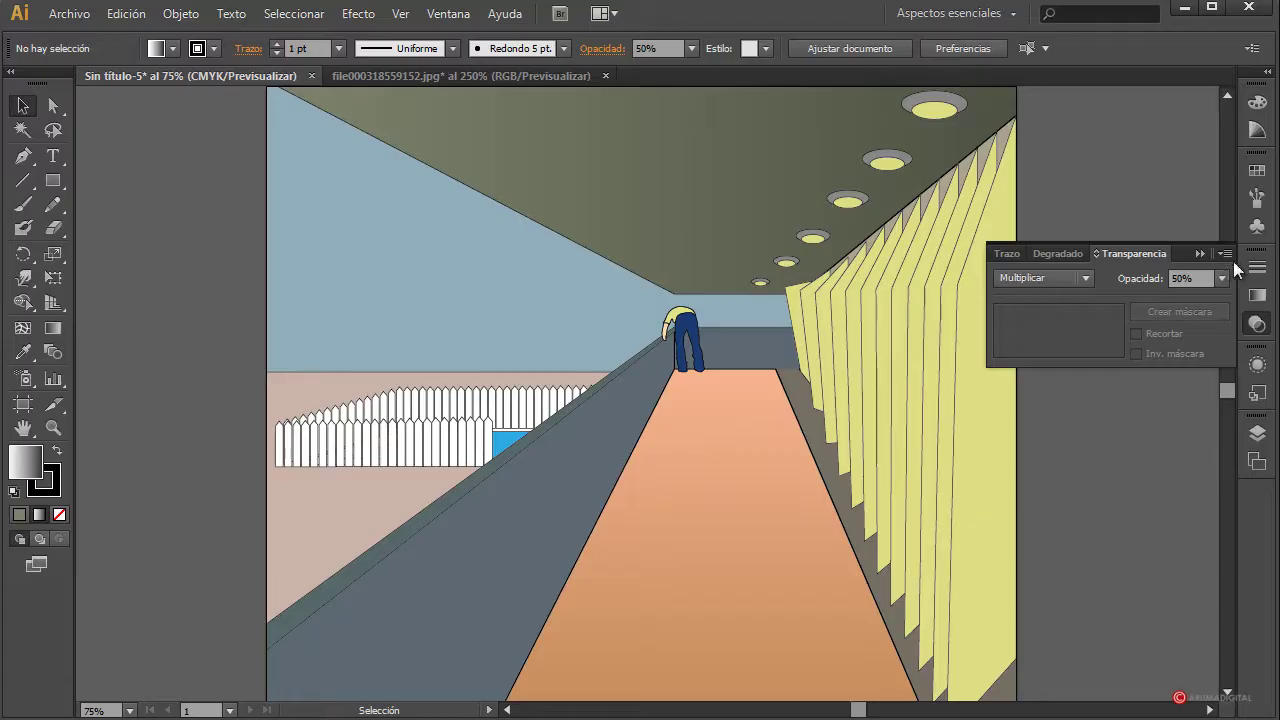
click(1201, 258)
scroll(1134, 377, down, 1)
scroll(1134, 377, up, 1)
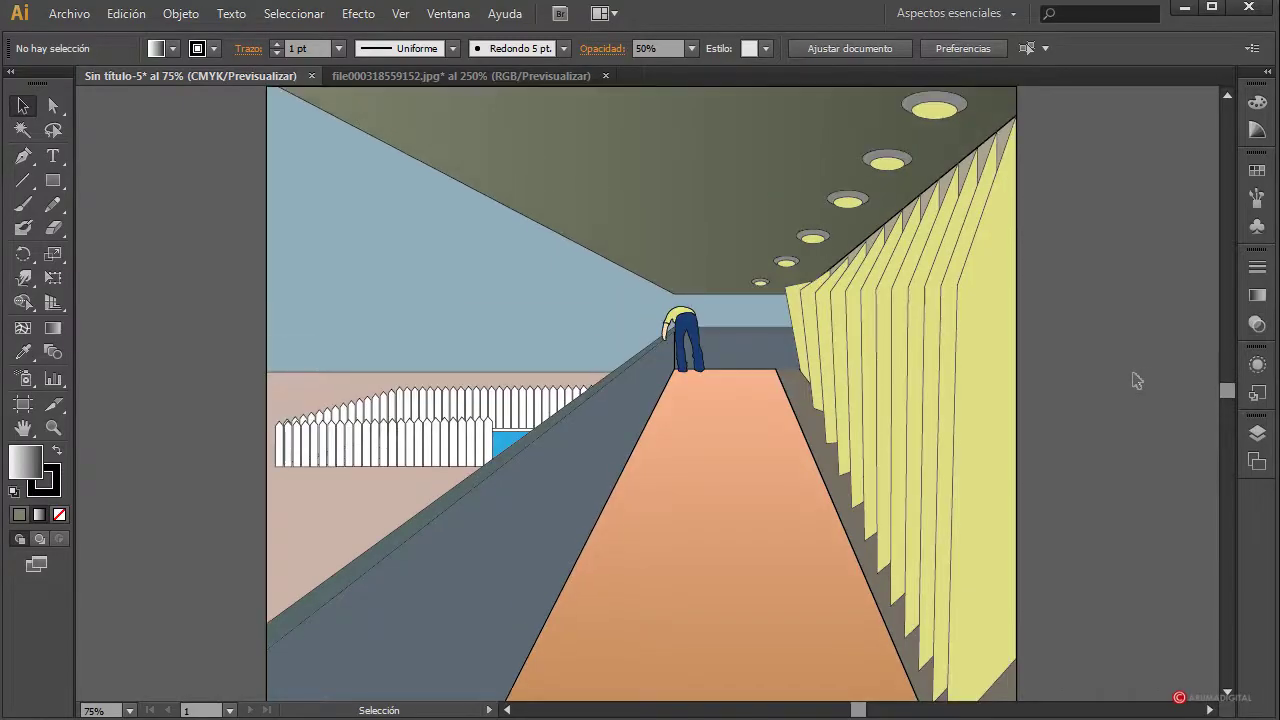
scroll(1136, 380, down, 1)
scroll(1136, 380, up, 1)
scroll(1117, 389, down, 2)
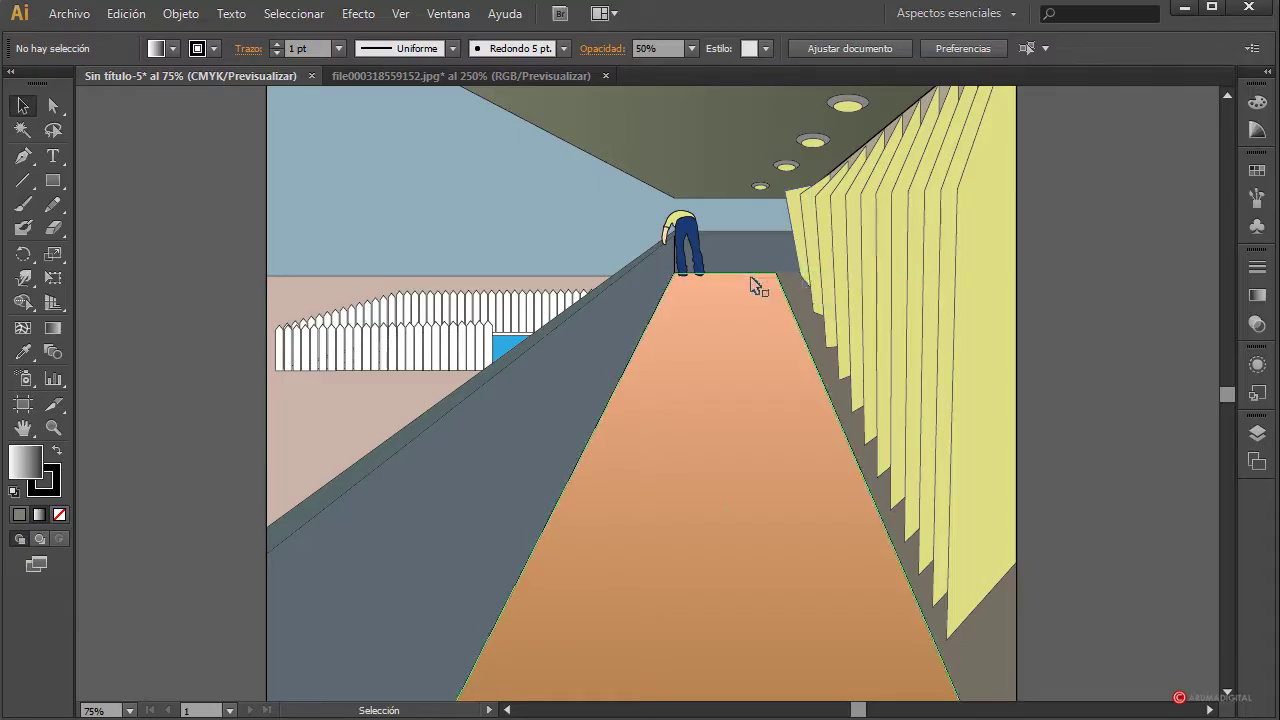
scroll(1108, 350, down, 2)
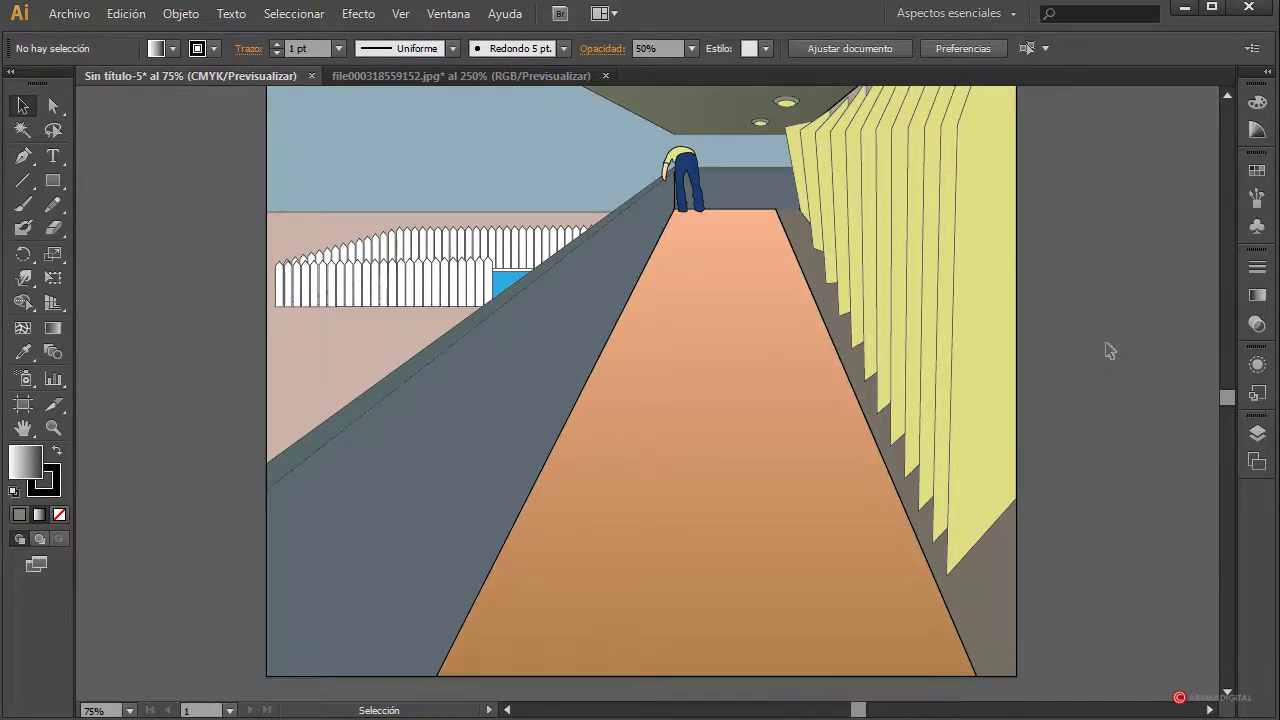
scroll(1084, 340, up, 4)
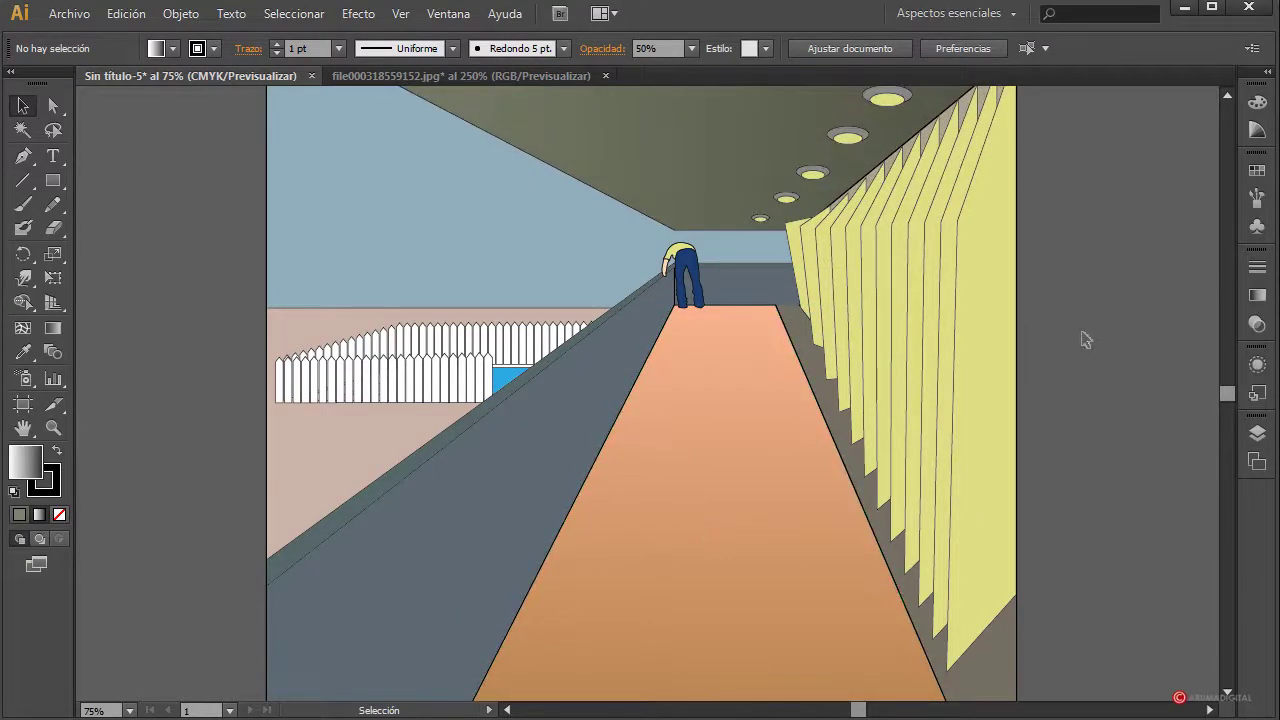